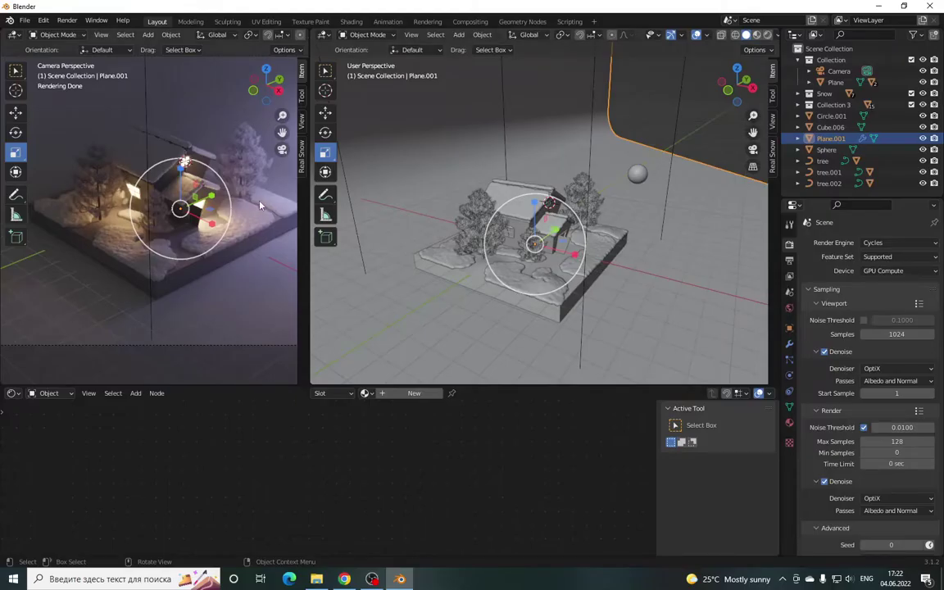
- Orbit and zoom the right viewport in on the snowy cabin
left_click_drag(737, 84, 734, 87)
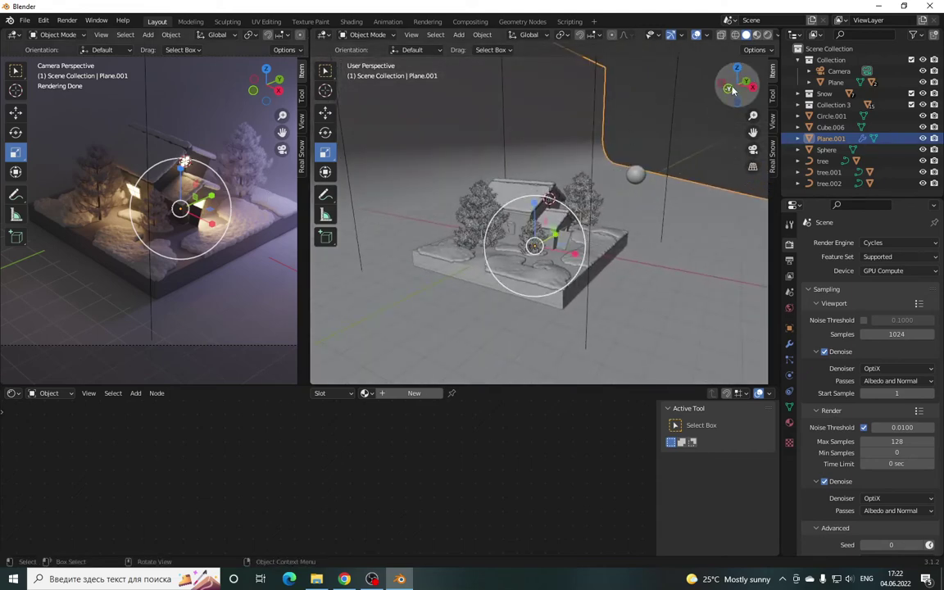
middle_click_drag(681, 165, 549, 244)
scroll(549, 244, "up", 3)
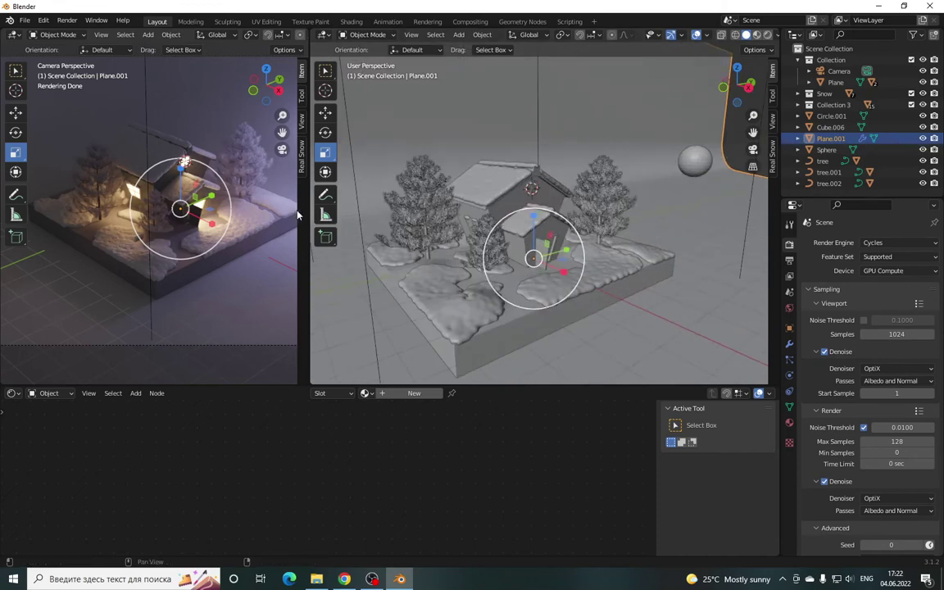
- Hide the sidebar and widen the Cycles rendered camera preview
key("n")
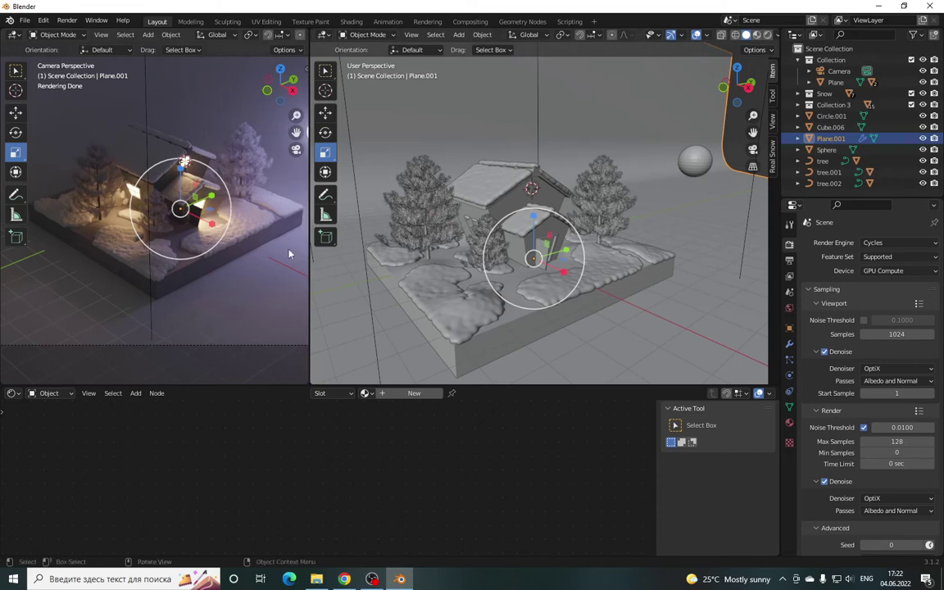
left_click_drag(310, 248, 457, 250)
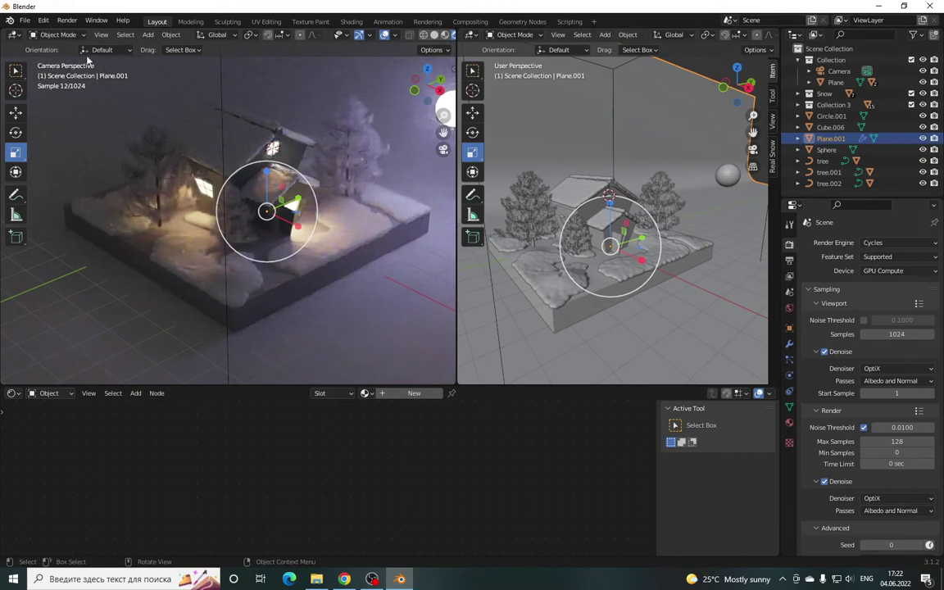
left_click(23, 20)
mouse_move(39, 32)
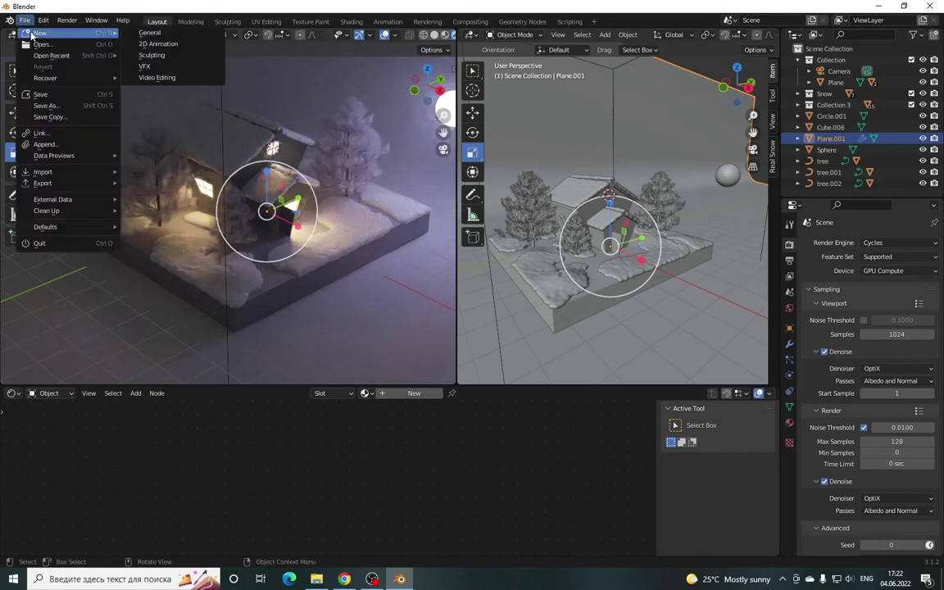
- Start a new General scene without saving the diorama, then zoom in on the default cube
left_click(164, 38)
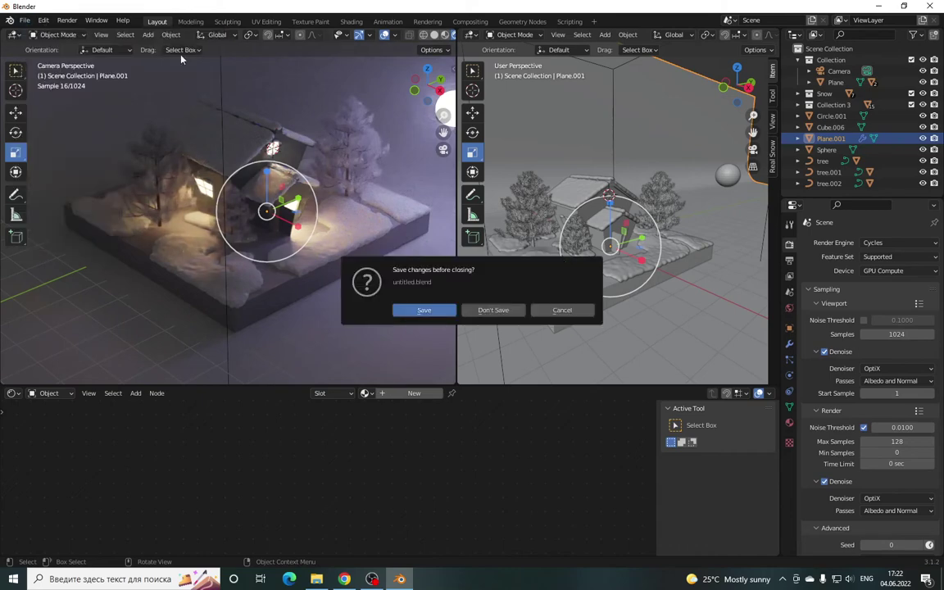
left_click(492, 311)
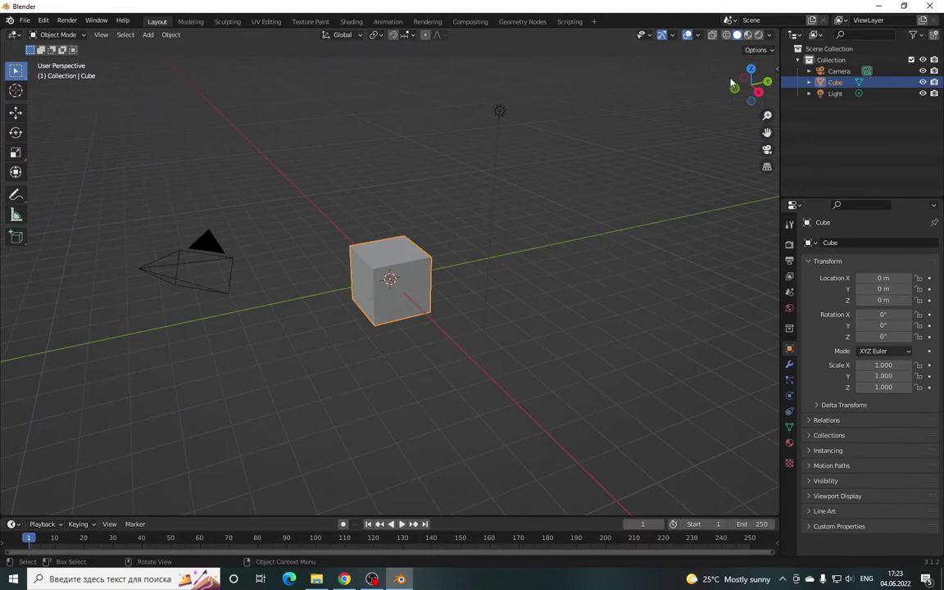
left_click_drag(729, 85, 742, 89)
scroll(392, 273, "up", 3)
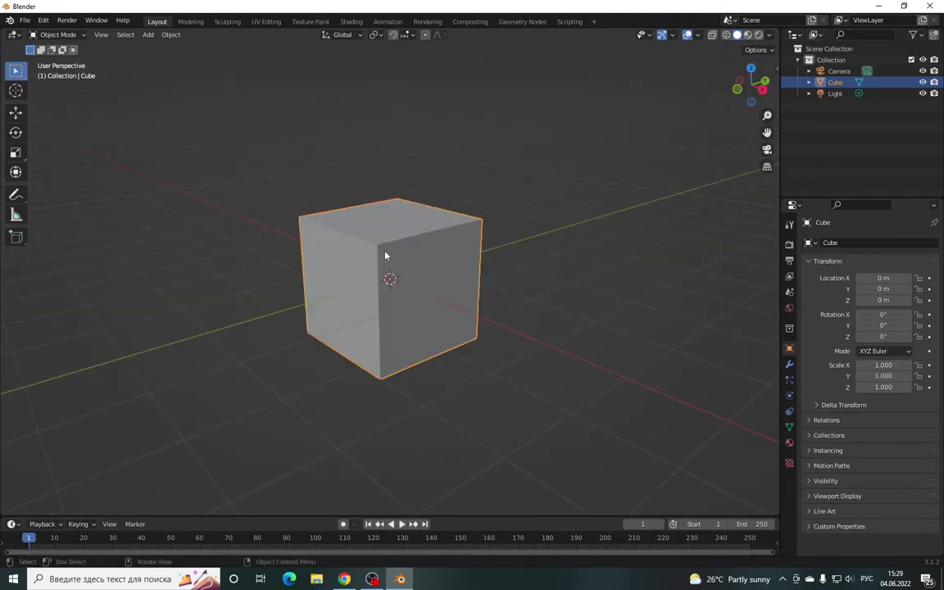
left_click(68, 35)
left_click(50, 36)
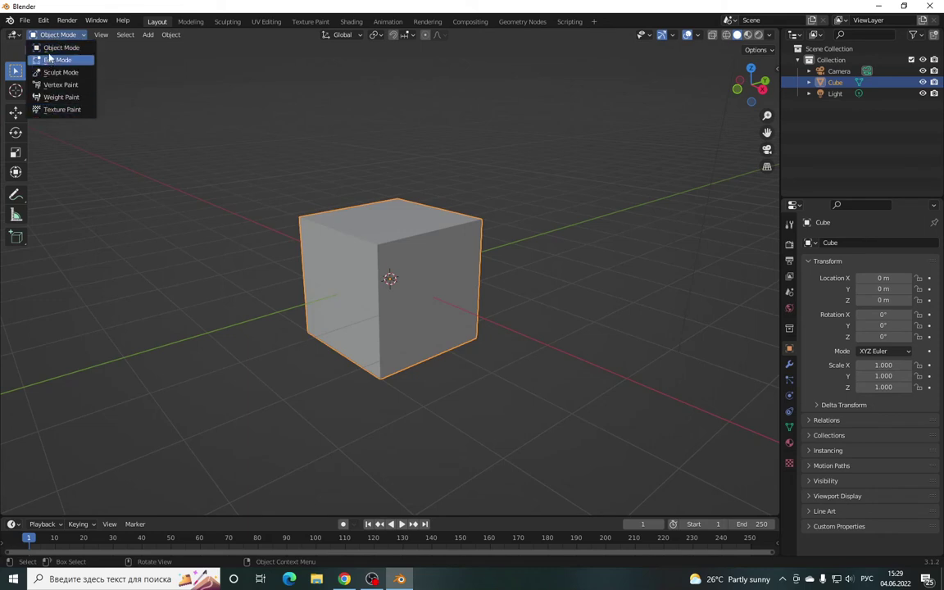
- Put the default cube in Edit Mode with Face Select and select its top face
left_click(49, 35)
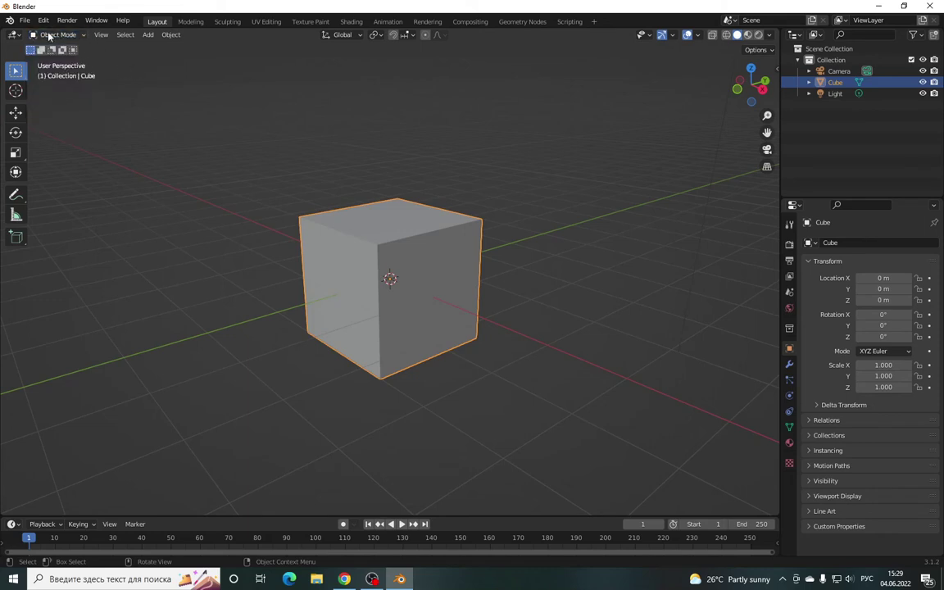
left_click(49, 35)
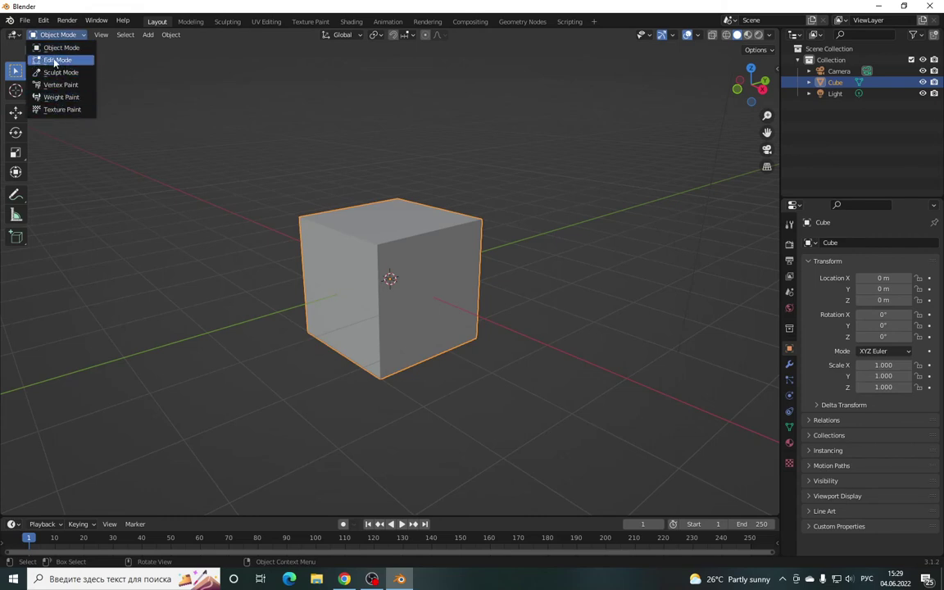
left_click(45, 59)
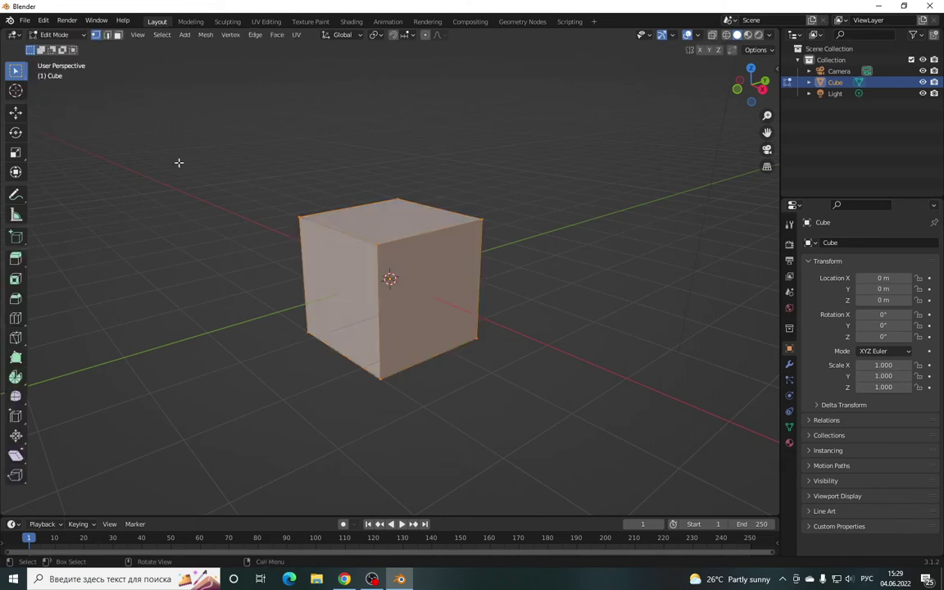
key("Tab")
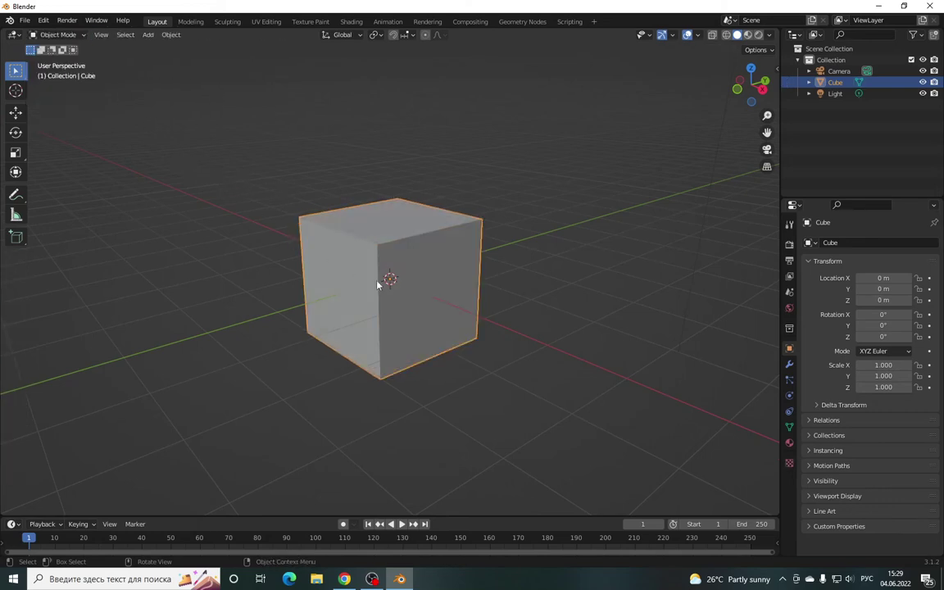
left_click(552, 253)
left_click(454, 263)
key("Tab")
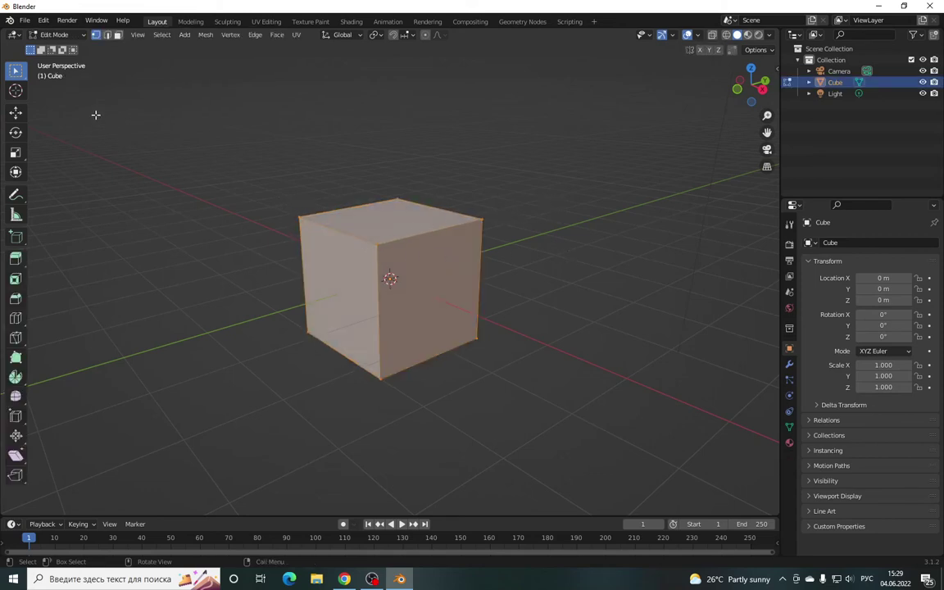
left_click(118, 35)
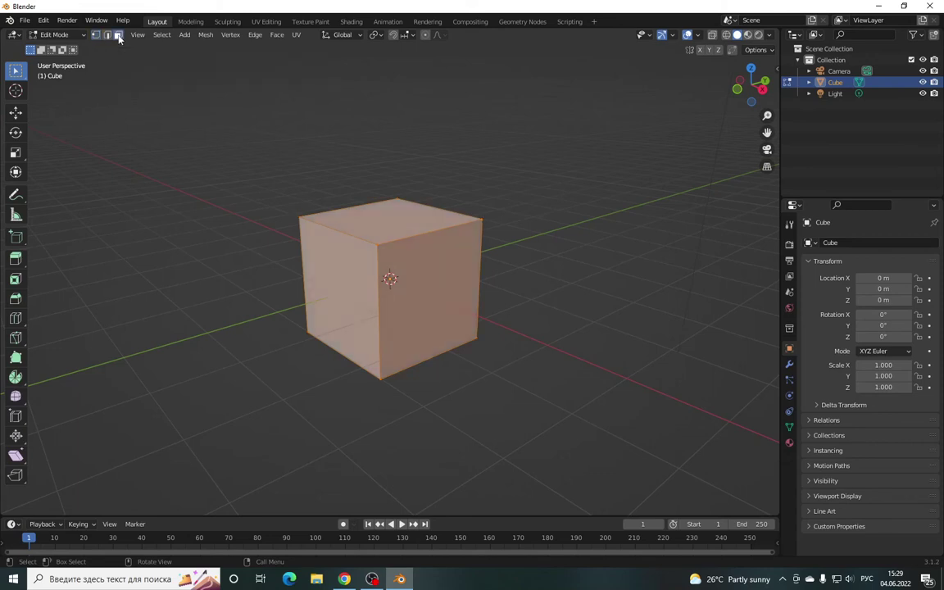
left_click(379, 222)
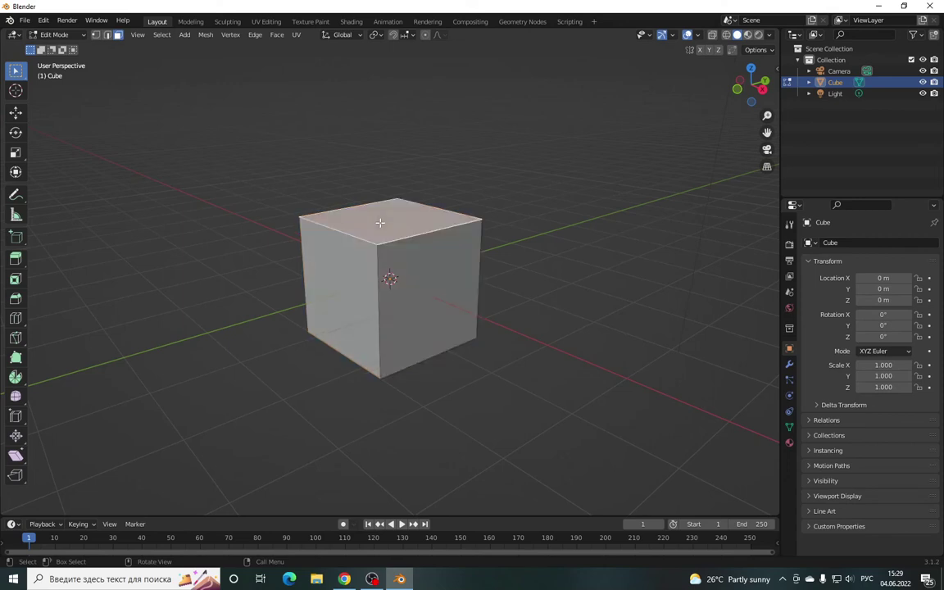
- Enlarge the cube's top face with the Scale tool to taper the base
left_click(16, 153)
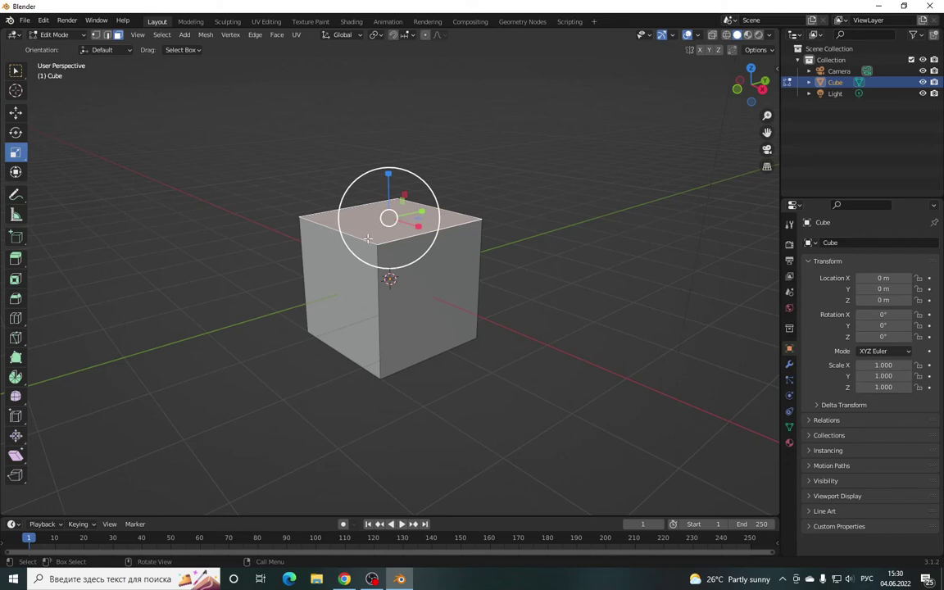
left_click_drag(367, 236, 373, 250)
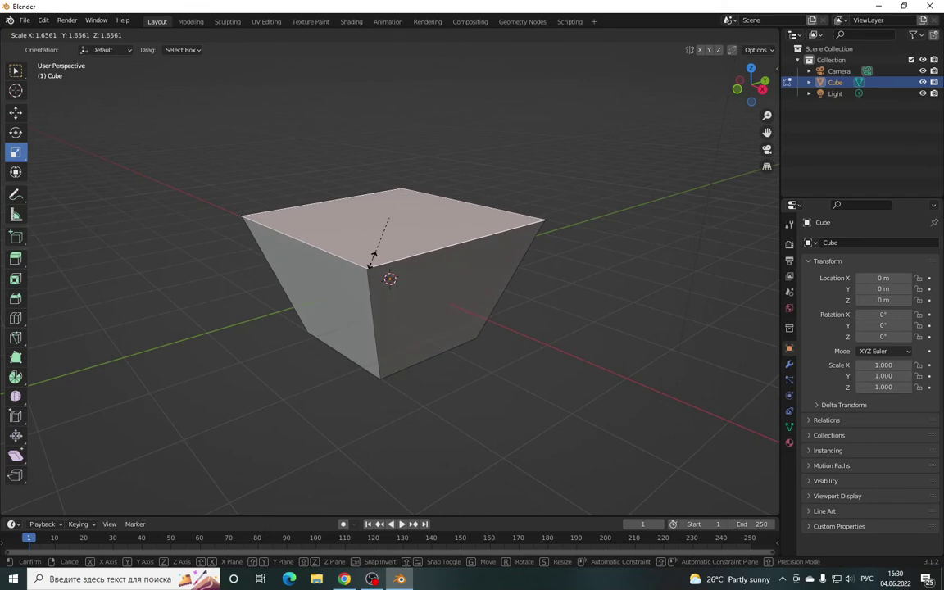
left_click_drag(374, 250, 372, 259)
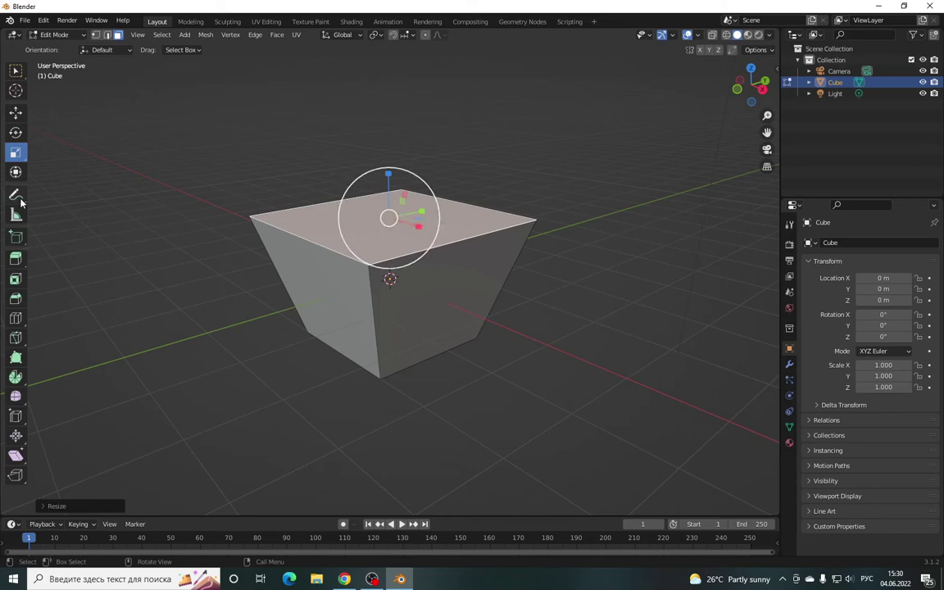
- Extrude the top face upward about 0.84 m into a new block
left_click(17, 262)
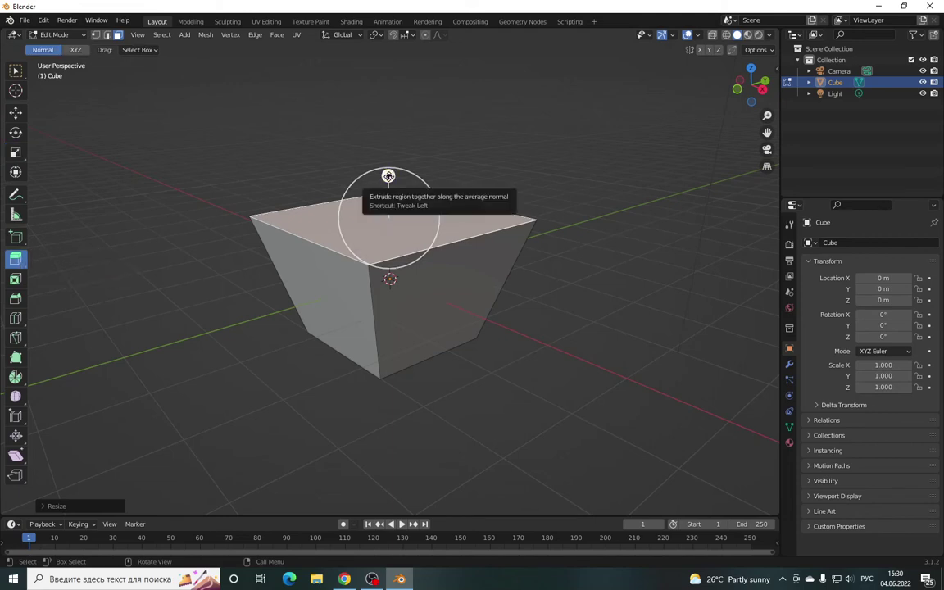
left_click_drag(389, 176, 389, 118)
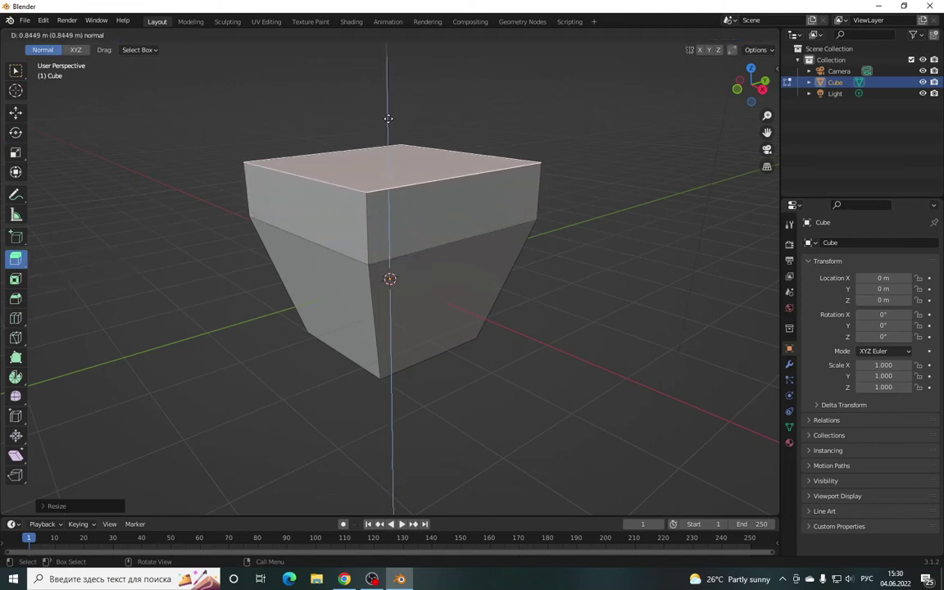
left_click(17, 153)
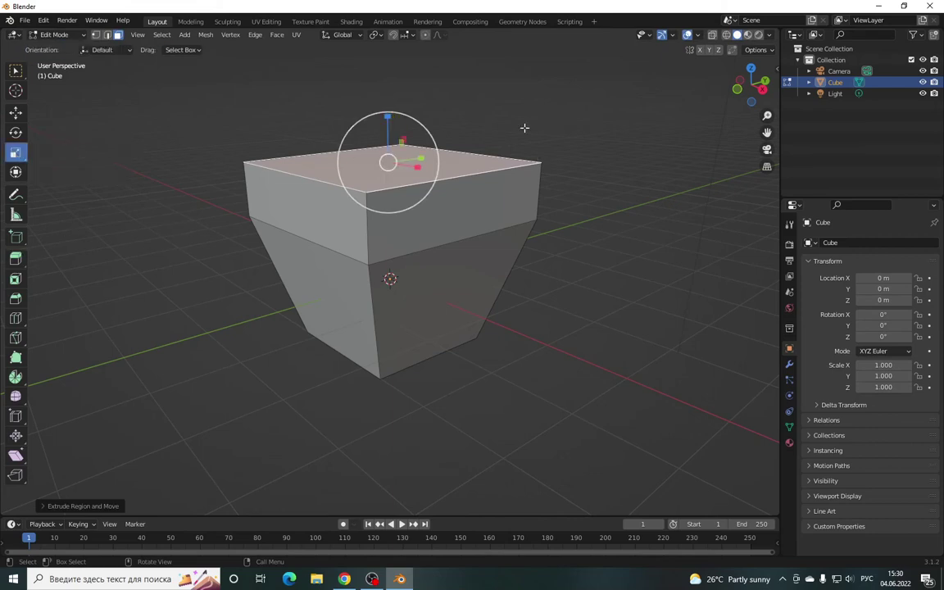
- Squeeze the extruded top face along one axis into a narrow ridge, forming a gable roof
left_click_drag(740, 88, 540, 198)
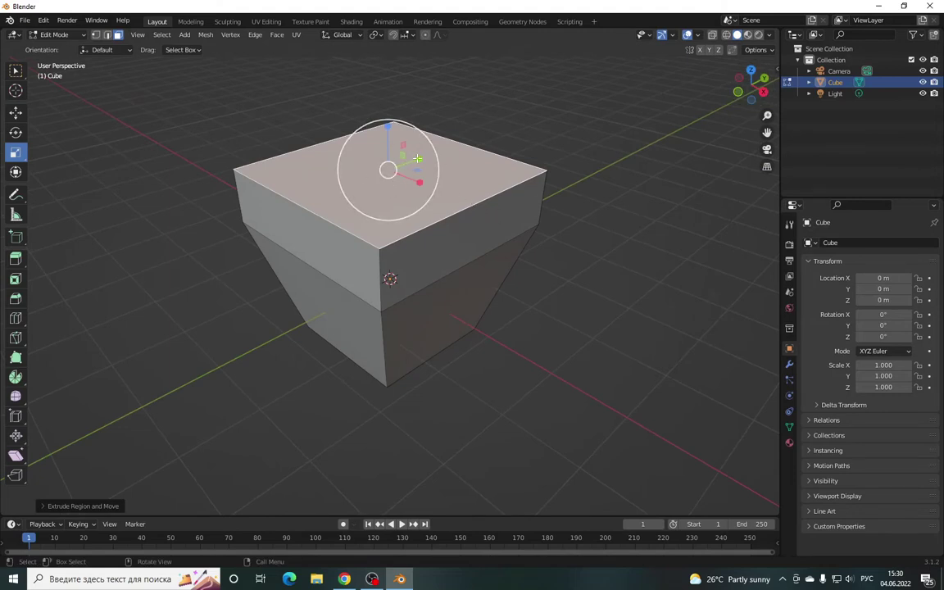
left_click_drag(417, 159, 392, 174)
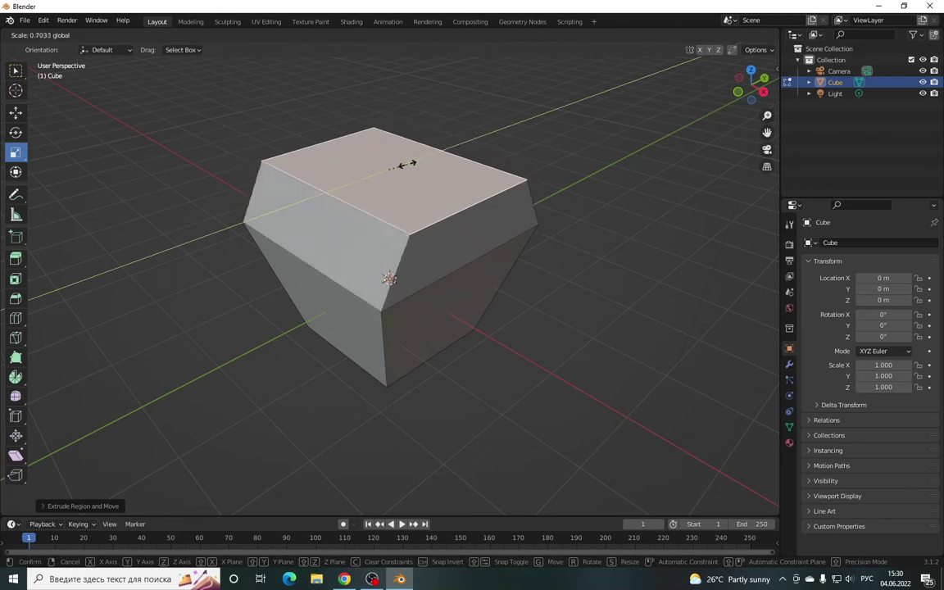
mouse_move(392, 175)
left_mouse_down()
mouse_move(402, 164)
mouse_move(394, 169)
left_mouse_up()
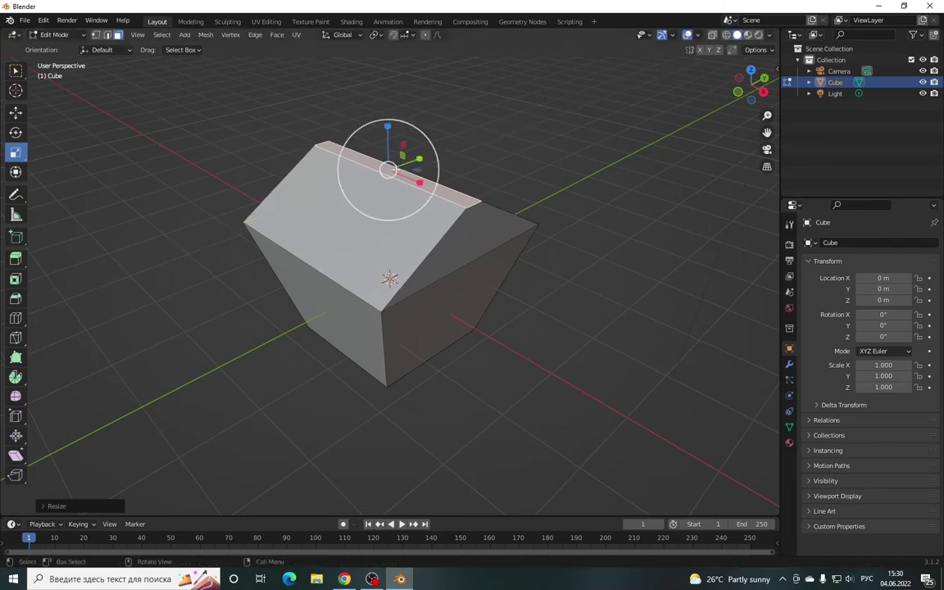
left_click_drag(741, 110, 744, 93)
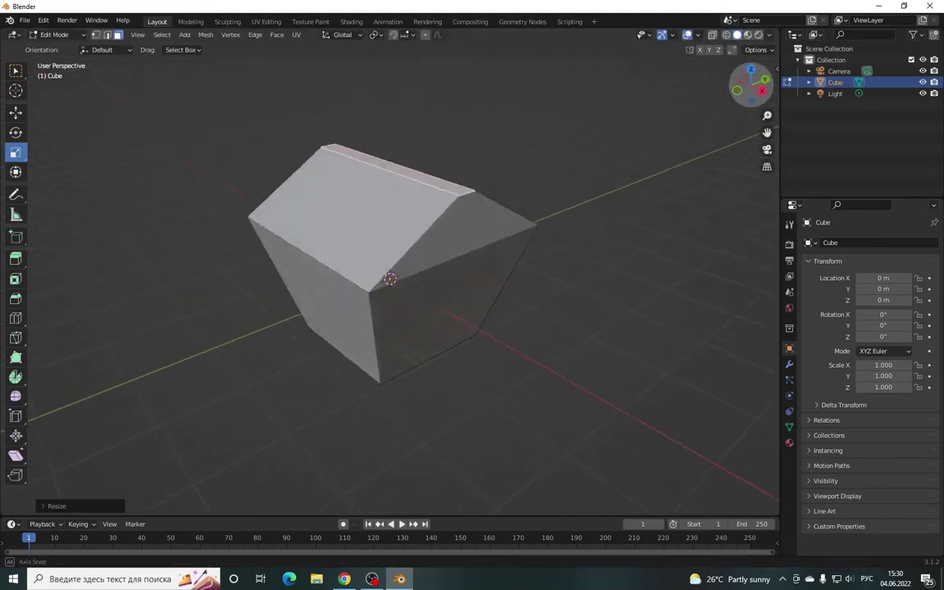
scroll(468, 190, "up", 2)
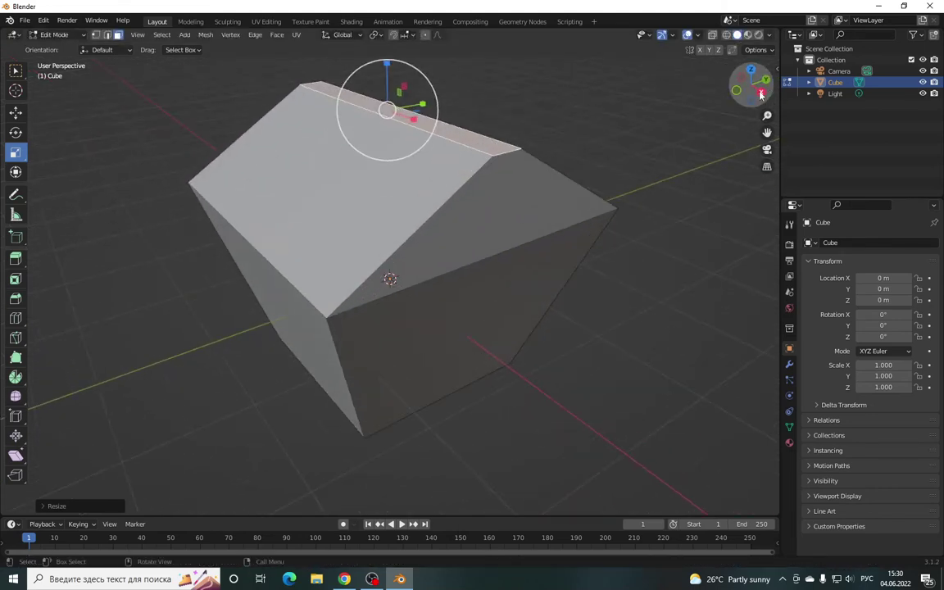
left_click_drag(748, 84, 745, 82)
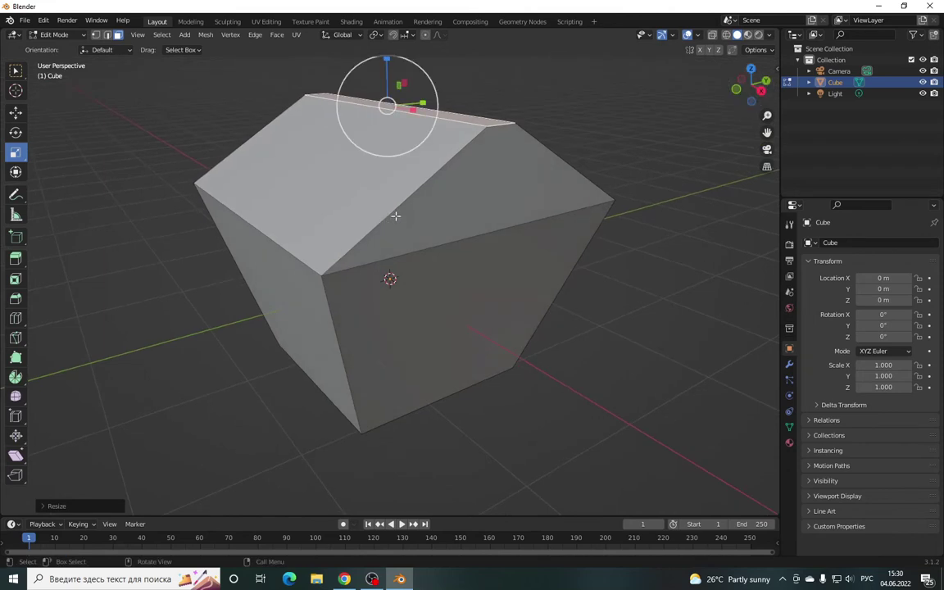
left_click_drag(751, 85, 744, 85)
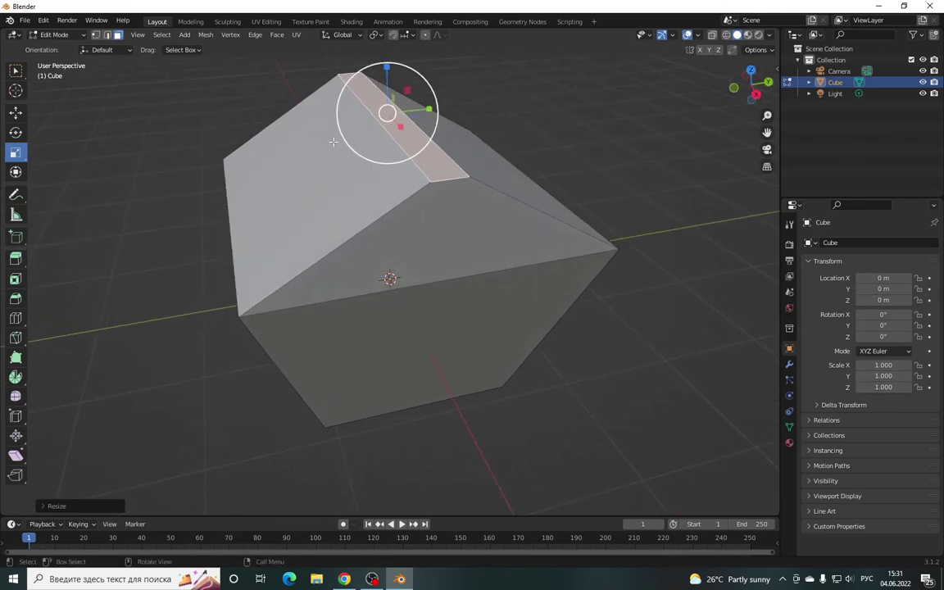
left_click(324, 185)
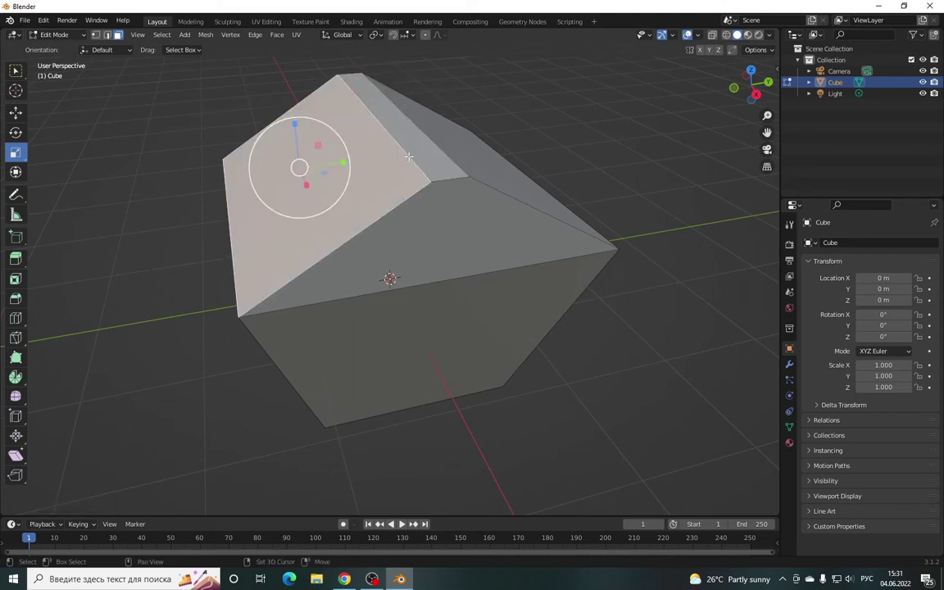
- Duplicate both roof slopes and the ridge strip, leaving the copy in place over the roof
left_click(406, 127, "shift")
left_click(487, 157, "shift")
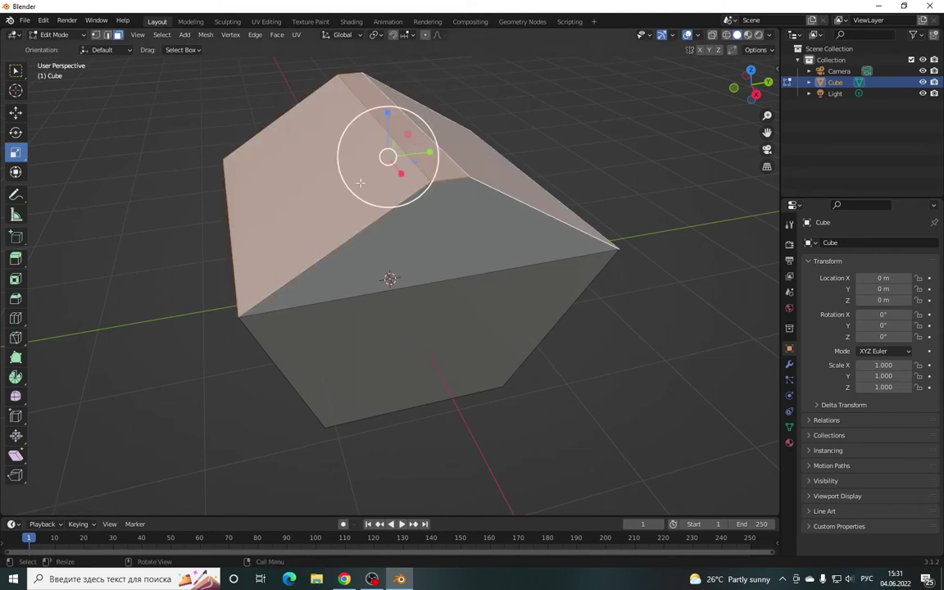
mouse_move(360, 181)
left_mouse_down()
mouse_move(372, 144)
mouse_move(358, 141)
mouse_move(375, 148)
mouse_move(339, 152)
mouse_move(407, 154)
mouse_move(368, 153)
left_mouse_up()
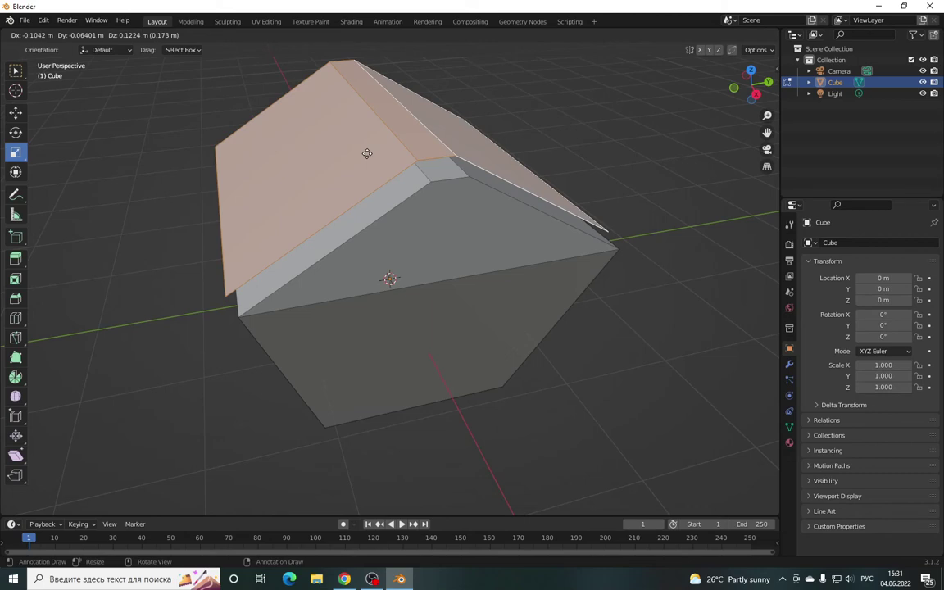
key("z")
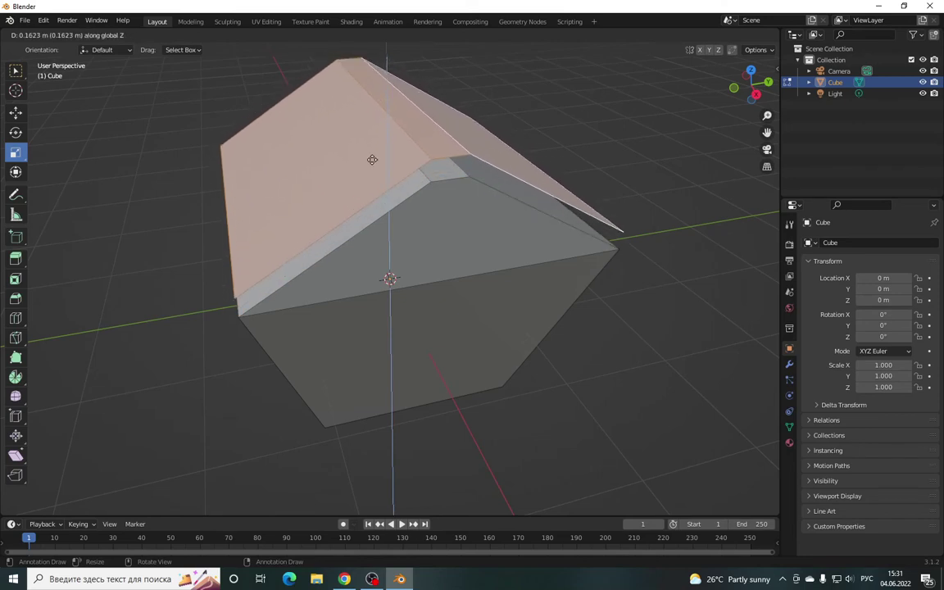
key("y")
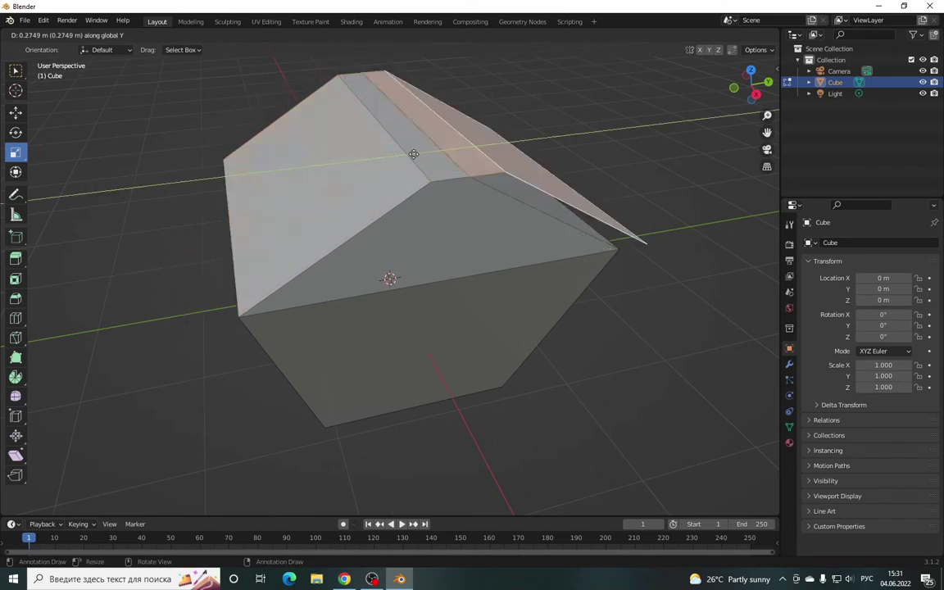
key("x")
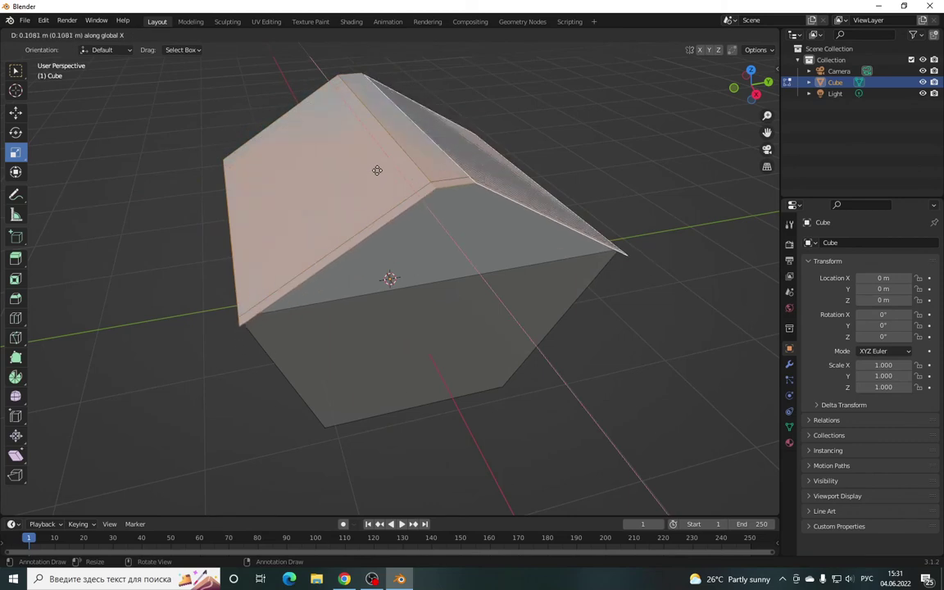
key("z")
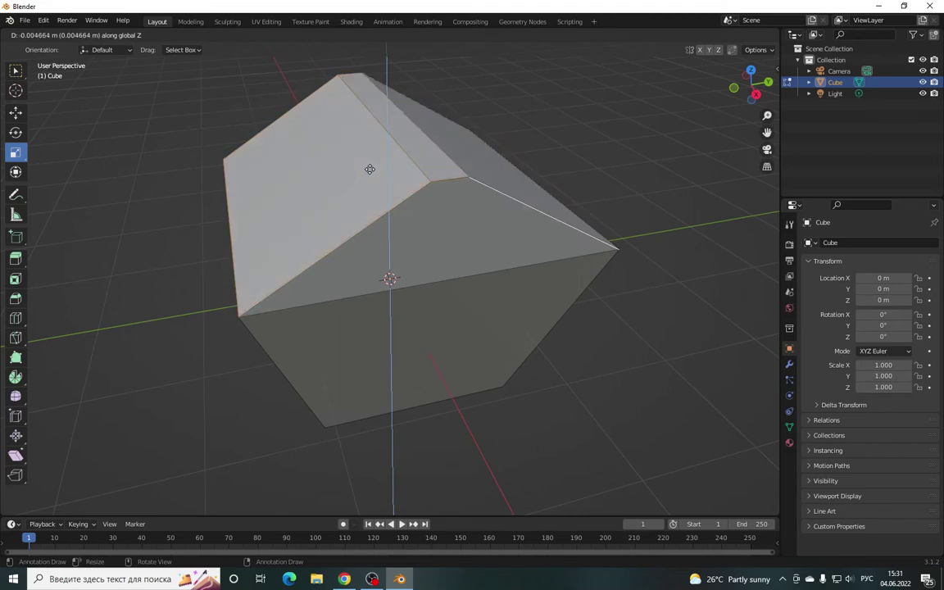
left_click(370, 168)
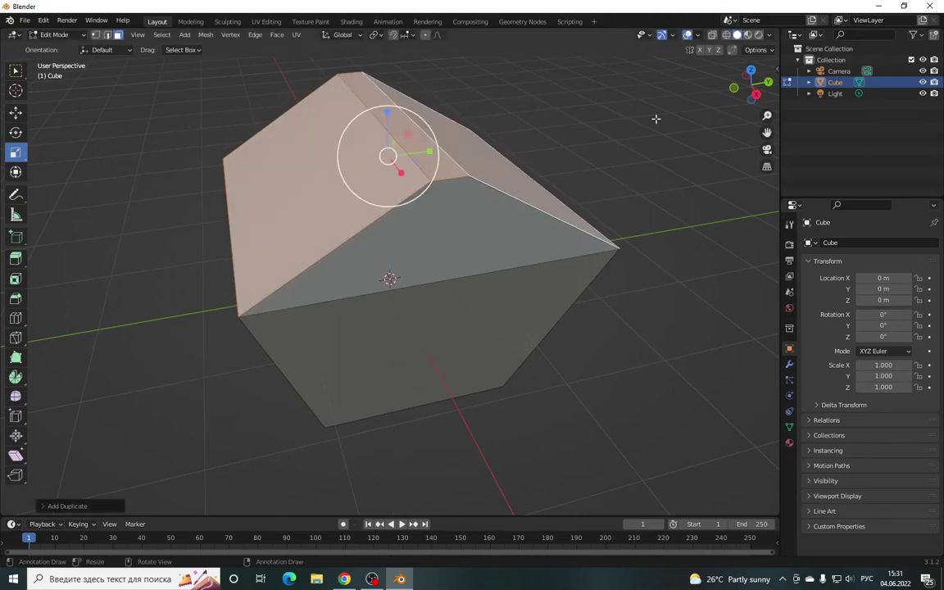
left_click_drag(750, 82, 84, 275)
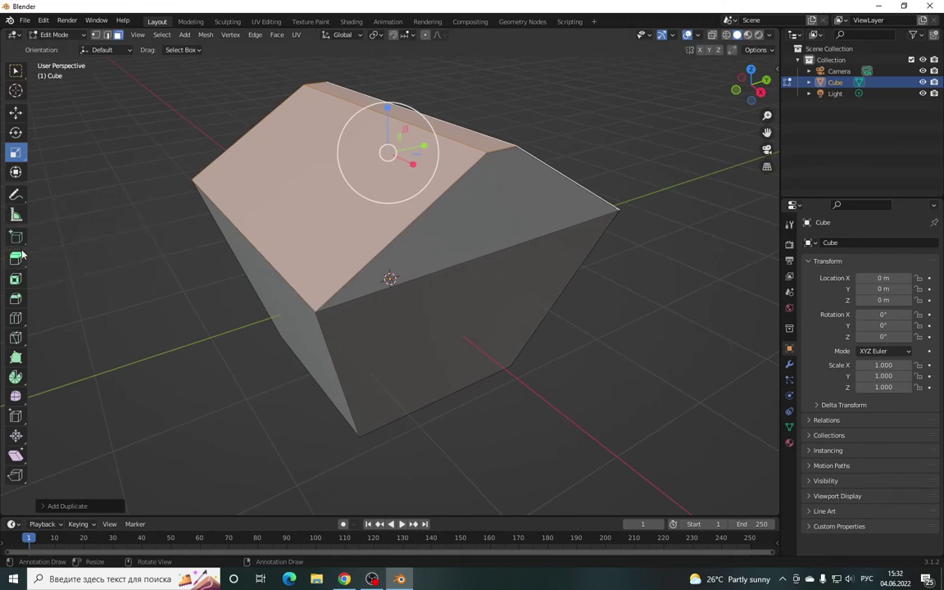
left_click(21, 261)
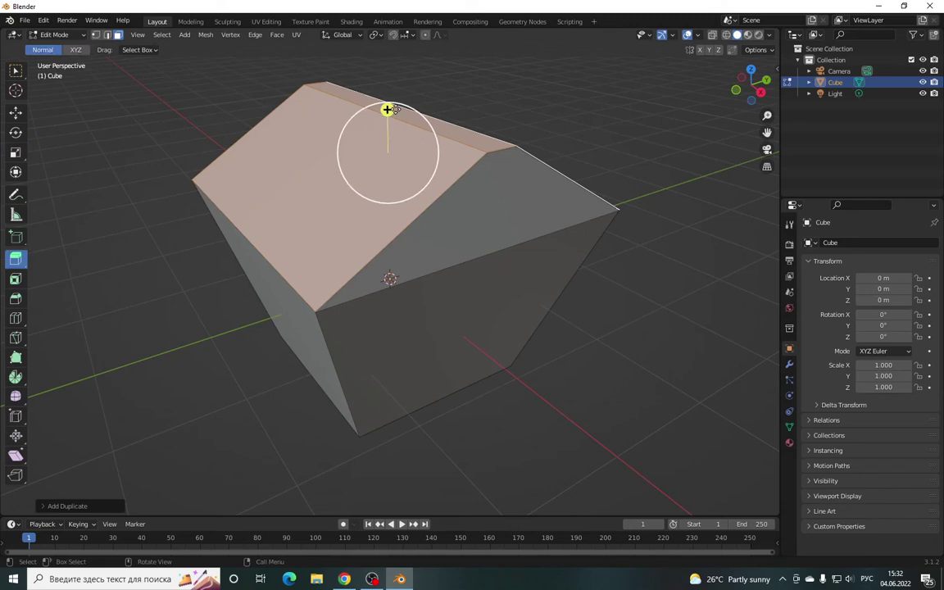
left_click_drag(388, 109, 387, 95)
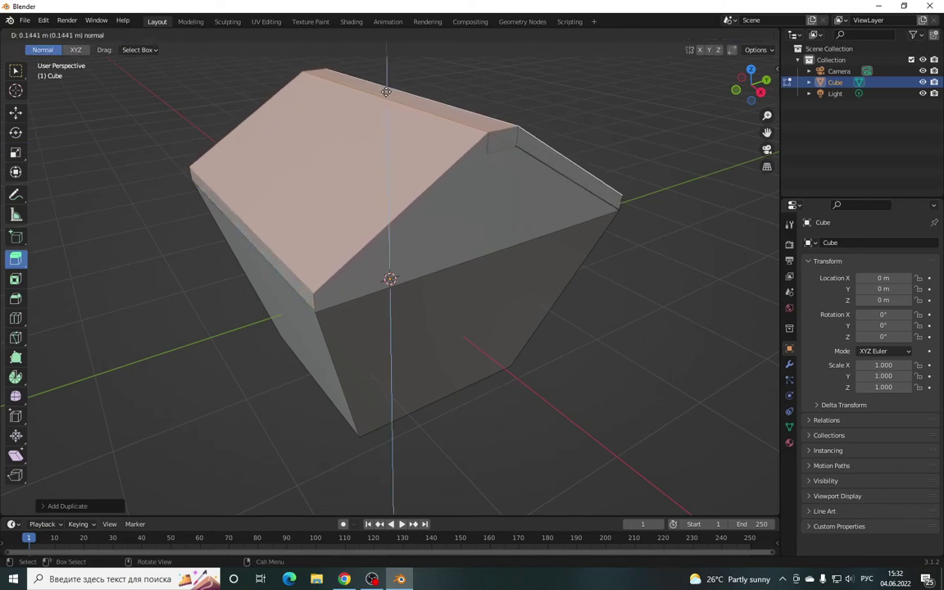
left_click_drag(387, 94, 387, 95)
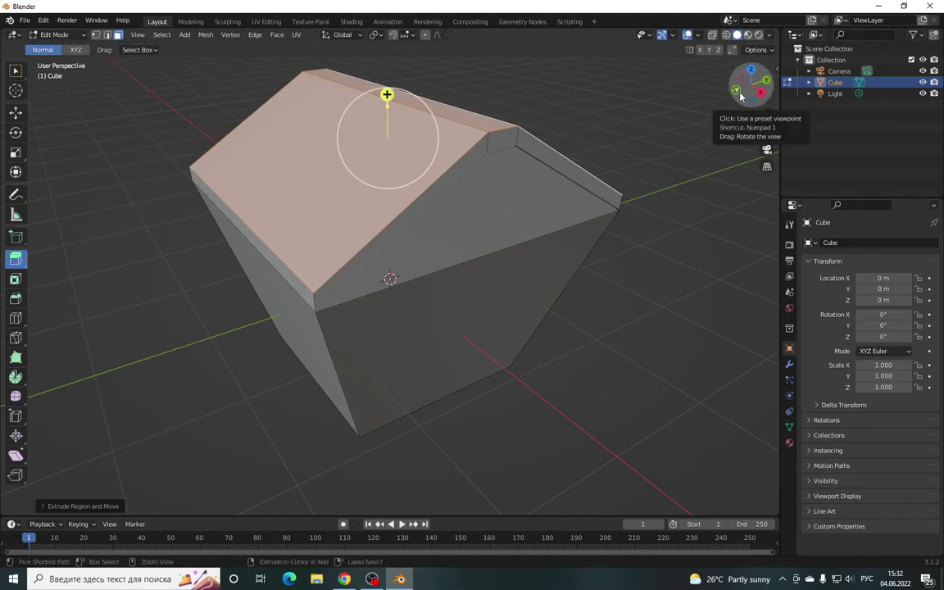
key("ctrl+z")
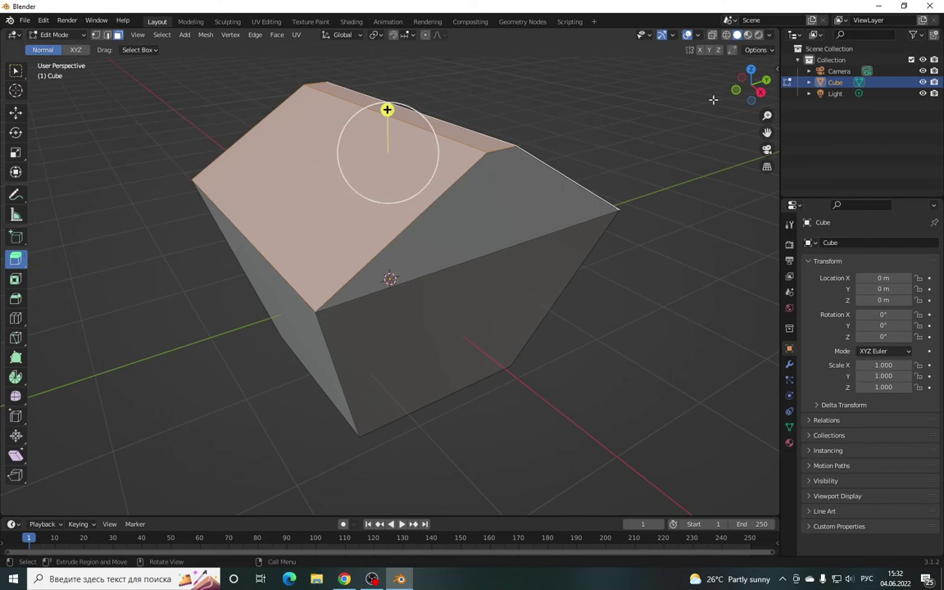
left_click_drag(752, 85, 754, 97)
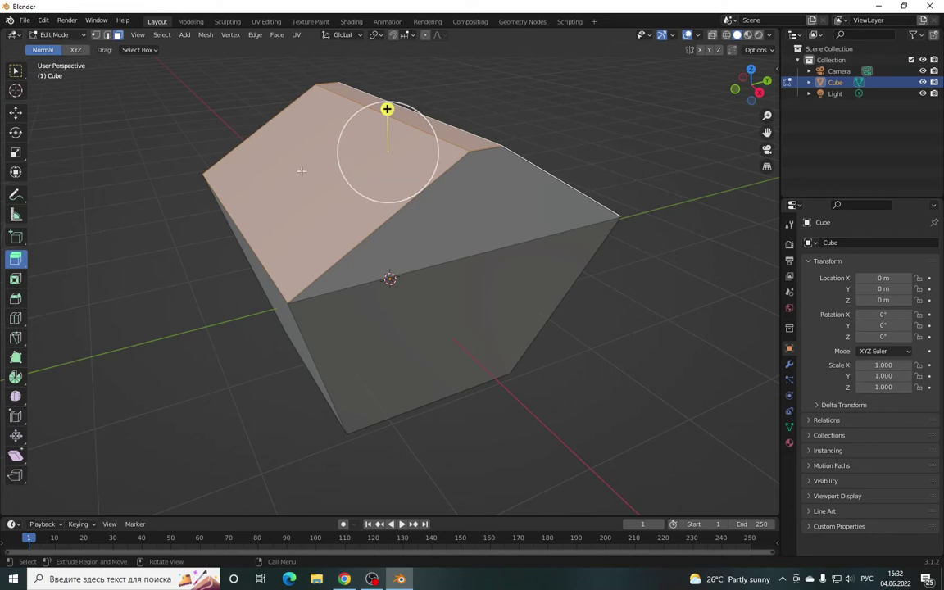
right_click(309, 181)
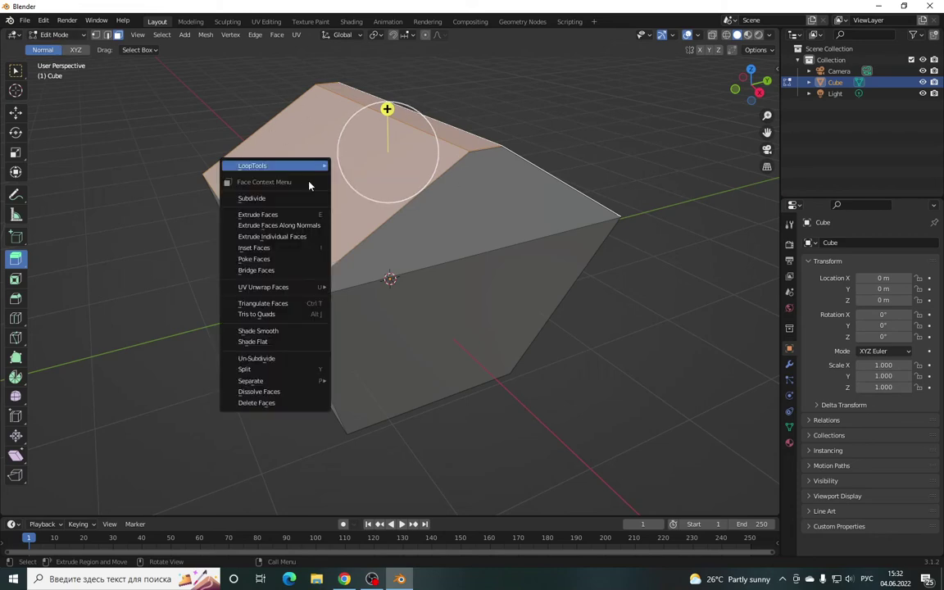
mouse_move(250, 381)
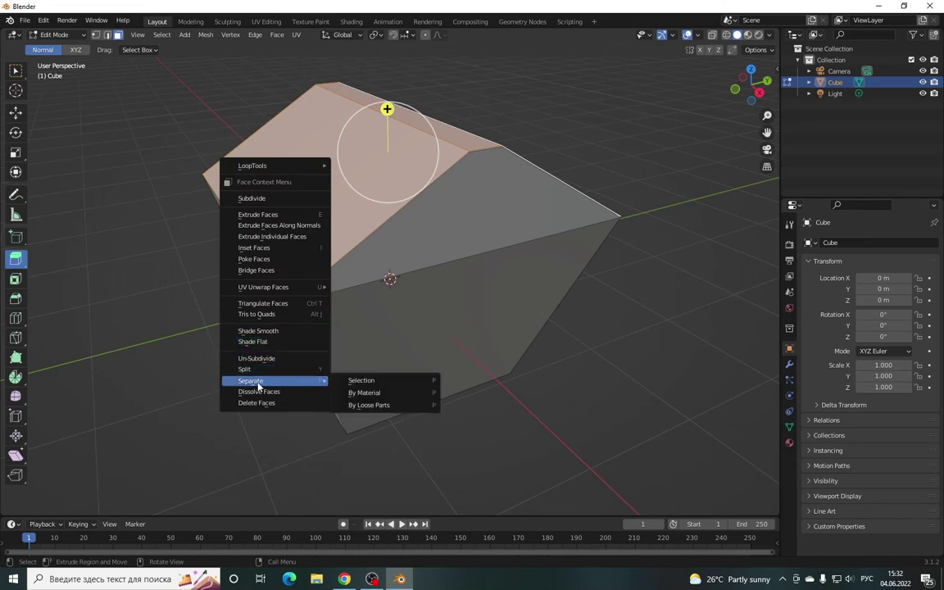
- Split the duplicated roof faces off as Cube.001 via Separate > Selection, then return to Object Mode
left_click(365, 382)
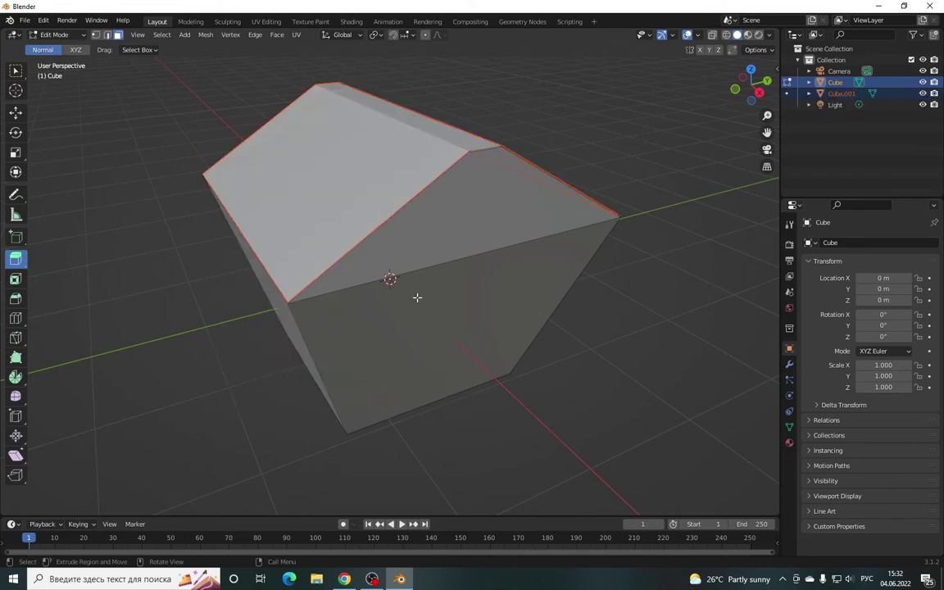
left_click(54, 34)
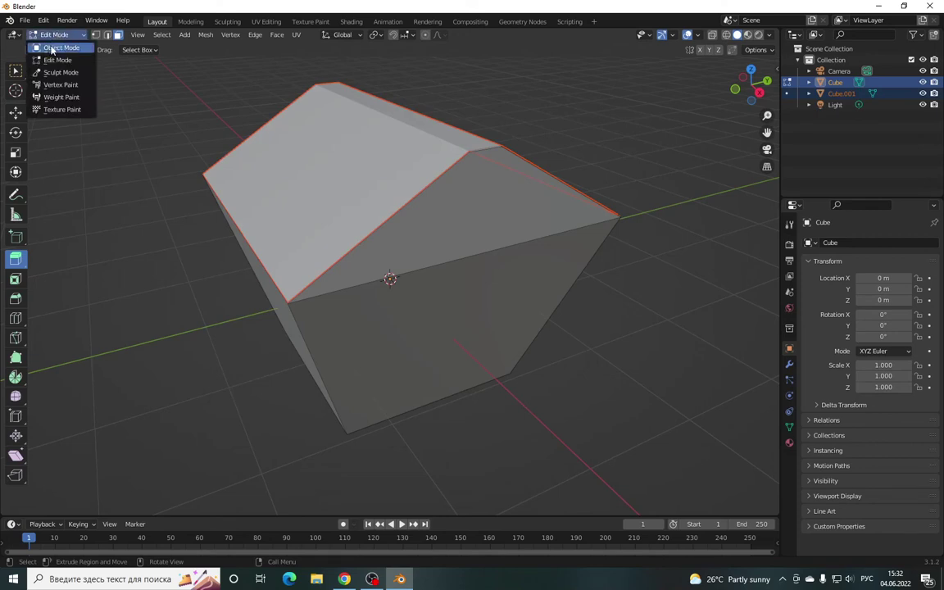
left_click(54, 49)
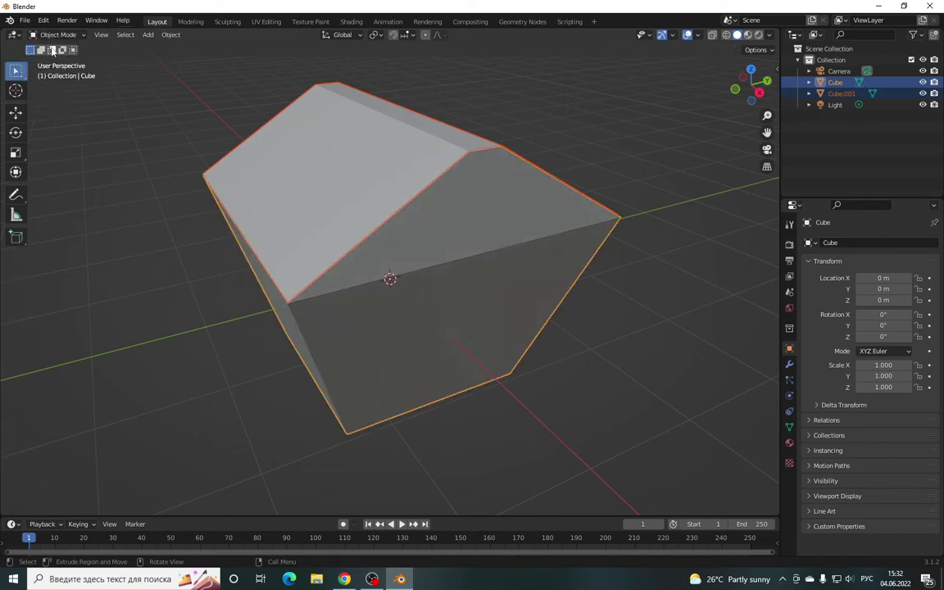
- Select Cube.001 and extrude its roof faces upward twice into a thick slab
left_click(350, 173)
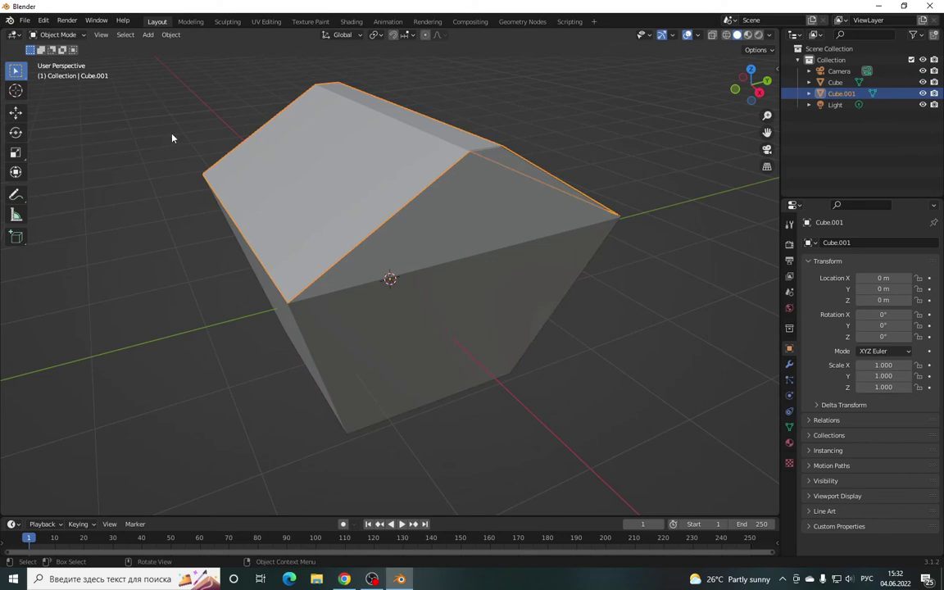
key("Tab")
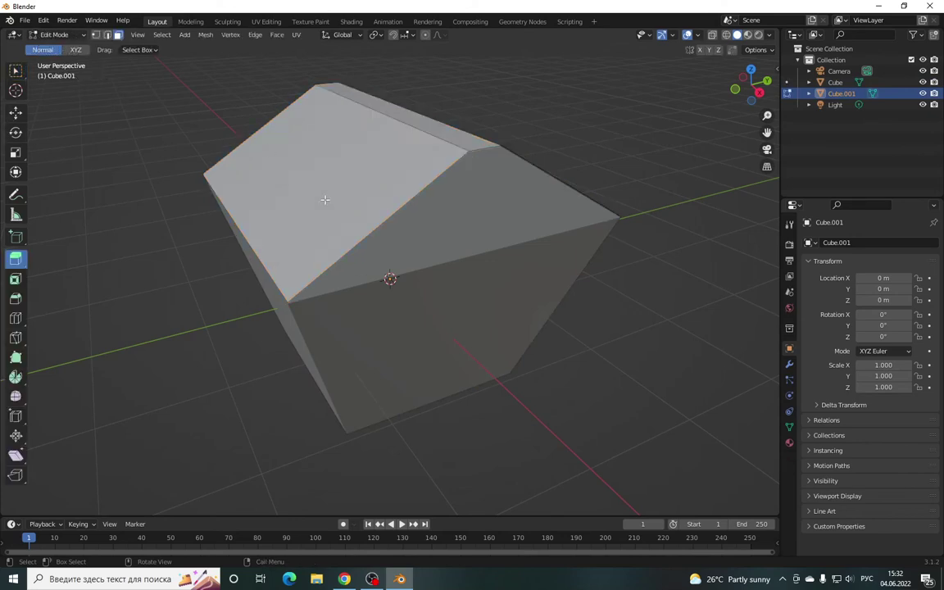
left_click(158, 232)
left_click(357, 185)
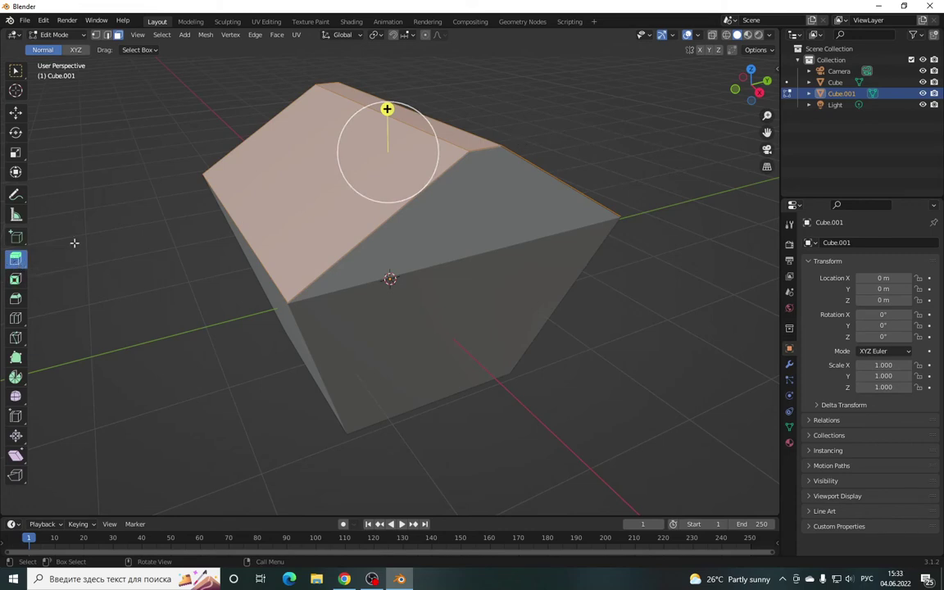
left_click_drag(387, 109, 386, 90)
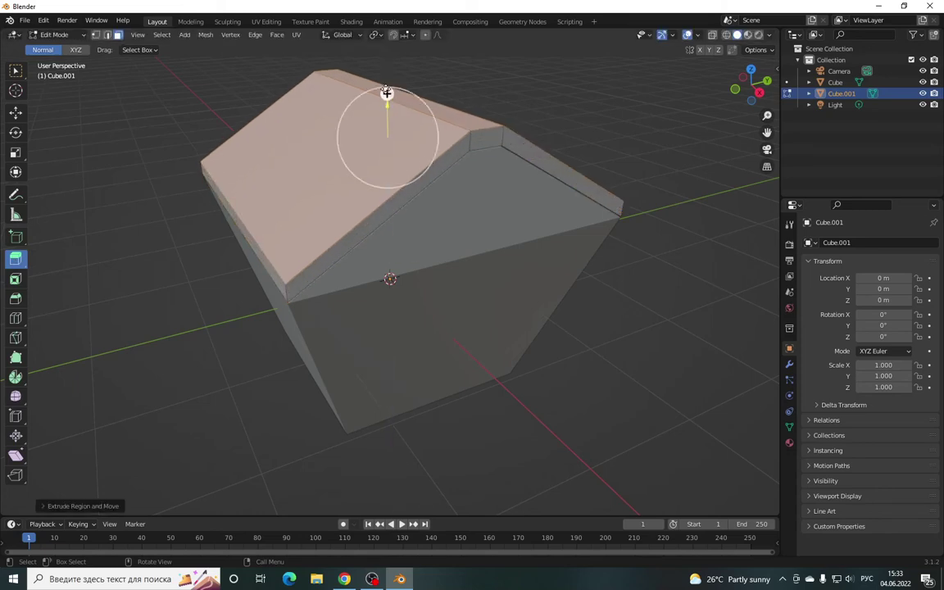
mouse_move(387, 95)
middle_mouse_down()
mouse_move(435, 102)
mouse_move(421, 190)
middle_mouse_up()
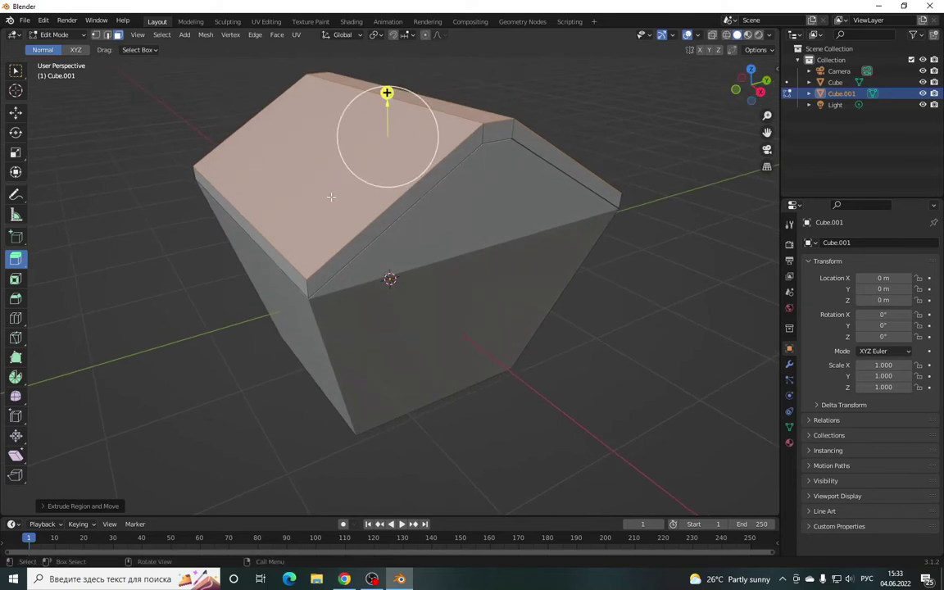
key("shift+r")
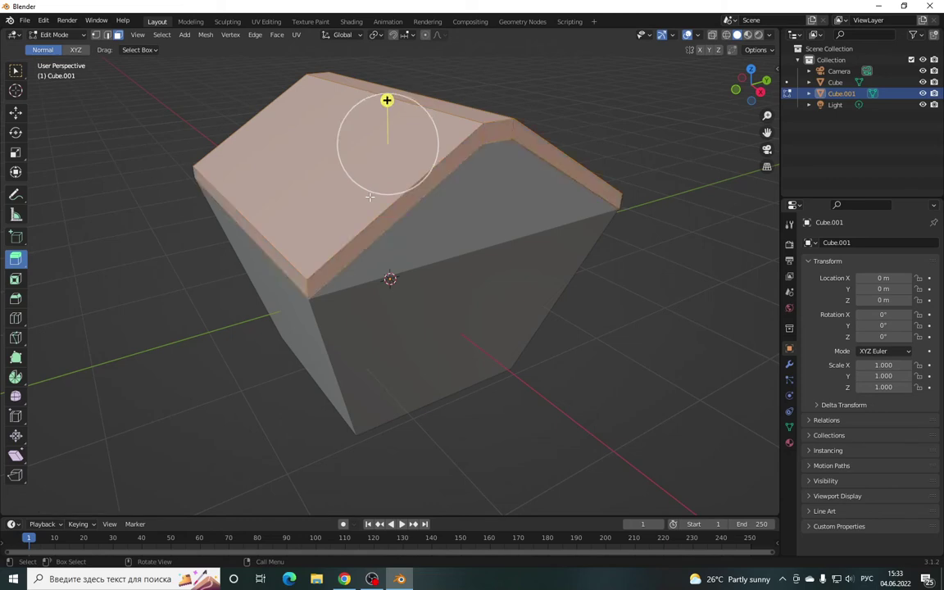
left_click(15, 153)
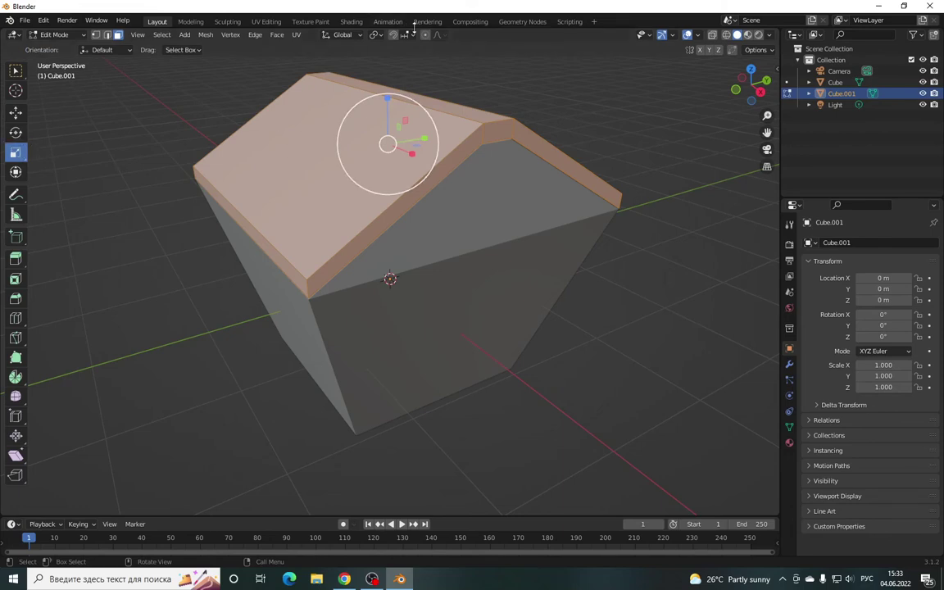
- Scale the roof slab up by about 1.07
left_click_drag(379, 171, 377, 180)
left_click_drag(751, 85, 223, 131)
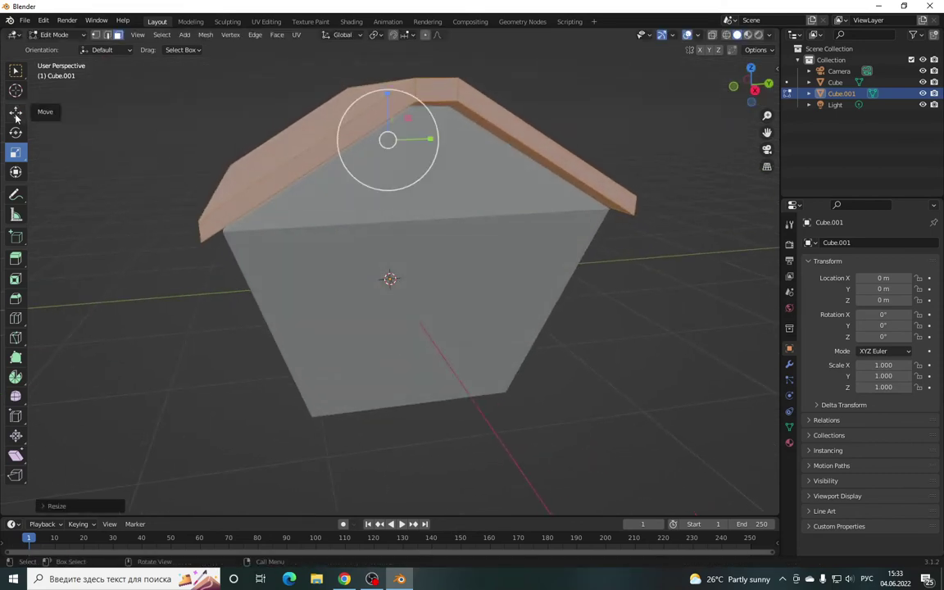
left_click(16, 113)
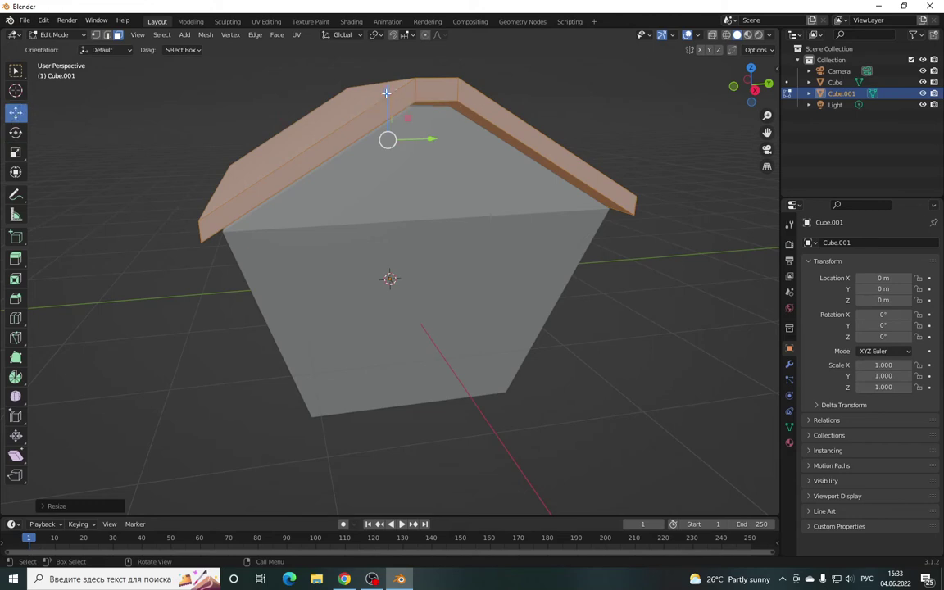
scroll(507, 104, "up", 2)
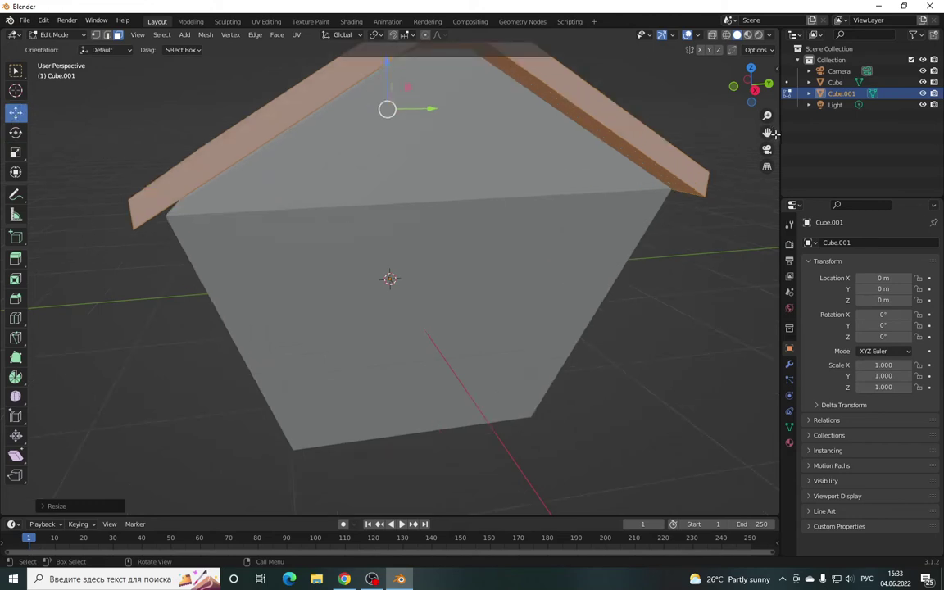
middle_click_drag(693, 120, 674, 131)
- Lower the roof about 0.05 m along Z so it overhangs the house walls
left_click_drag(363, 100, 360, 104)
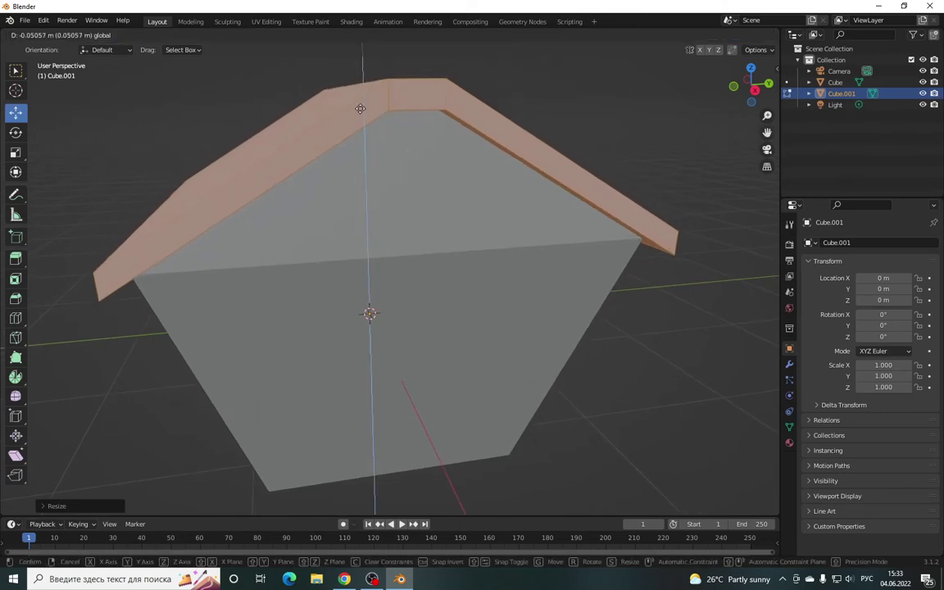
left_click_drag(360, 104, 363, 107)
left_click_drag(750, 85, 738, 91)
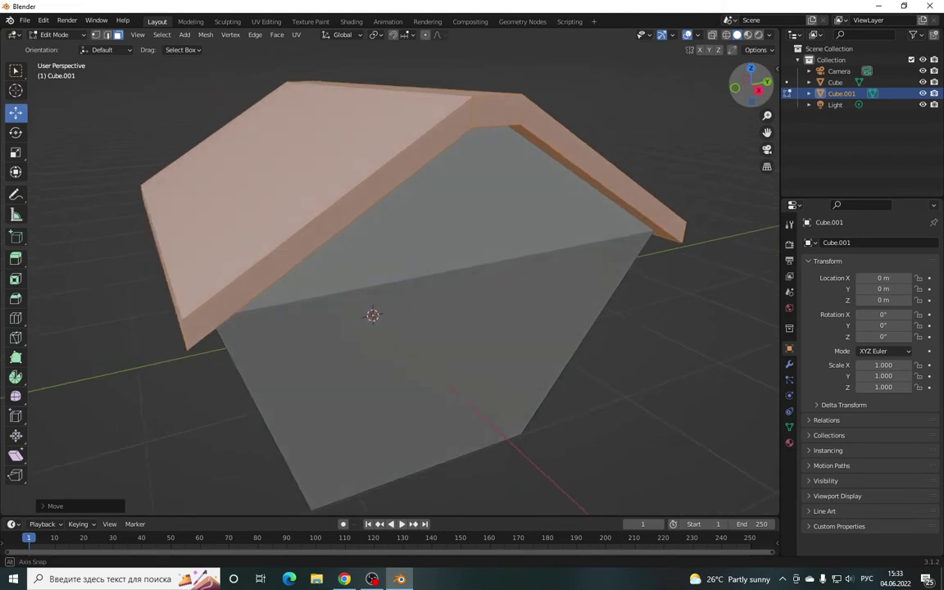
scroll(448, 220, "down", 3)
scroll(448, 220, "up", 3)
scroll(446, 223, "up", 2)
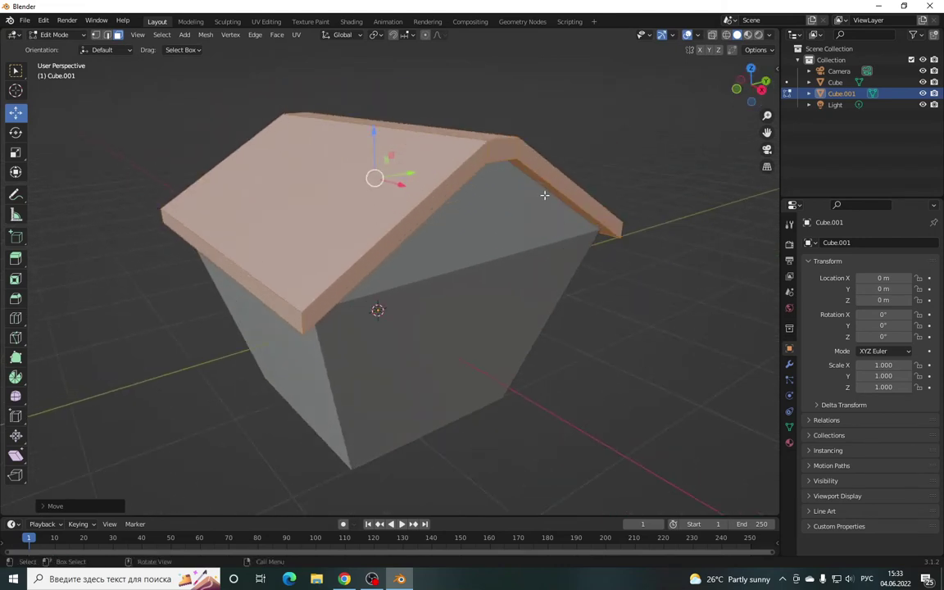
left_click_drag(758, 85, 753, 94)
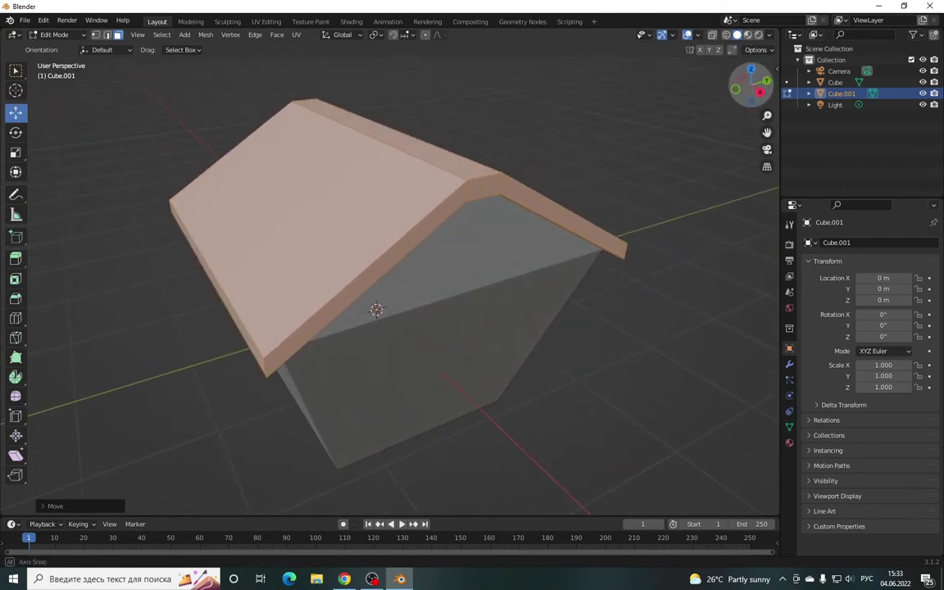
left_click(456, 165)
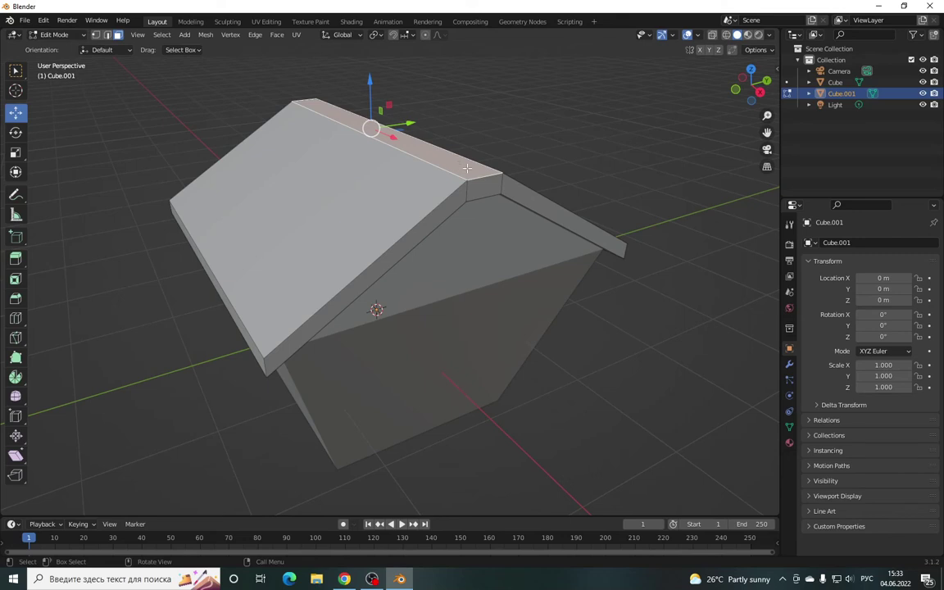
- Duplicate the roof's ridge face with a Z constraint and confirm it in place
left_click_drag(774, 102, 737, 114)
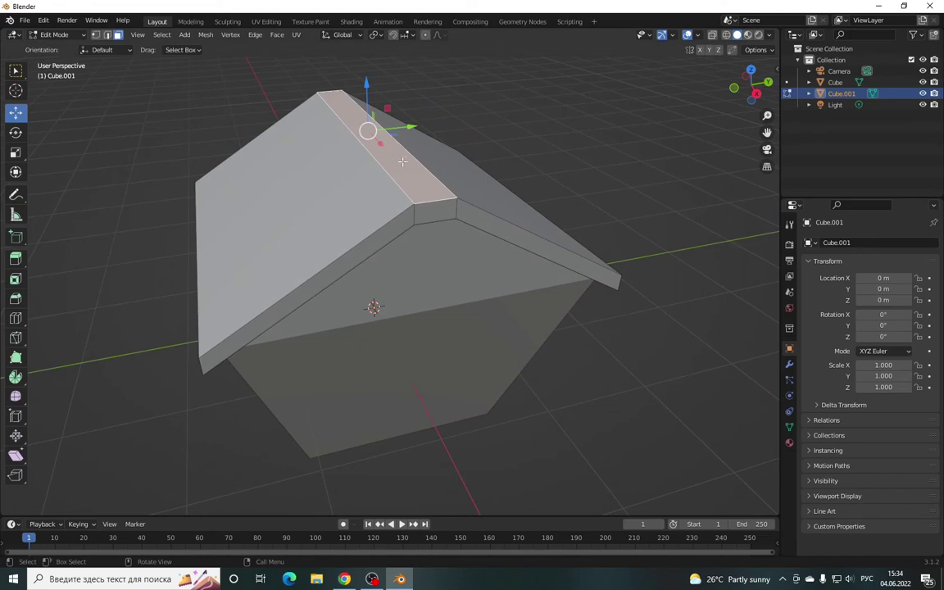
right_click(403, 161)
left_click_drag(405, 170, 405, 157)
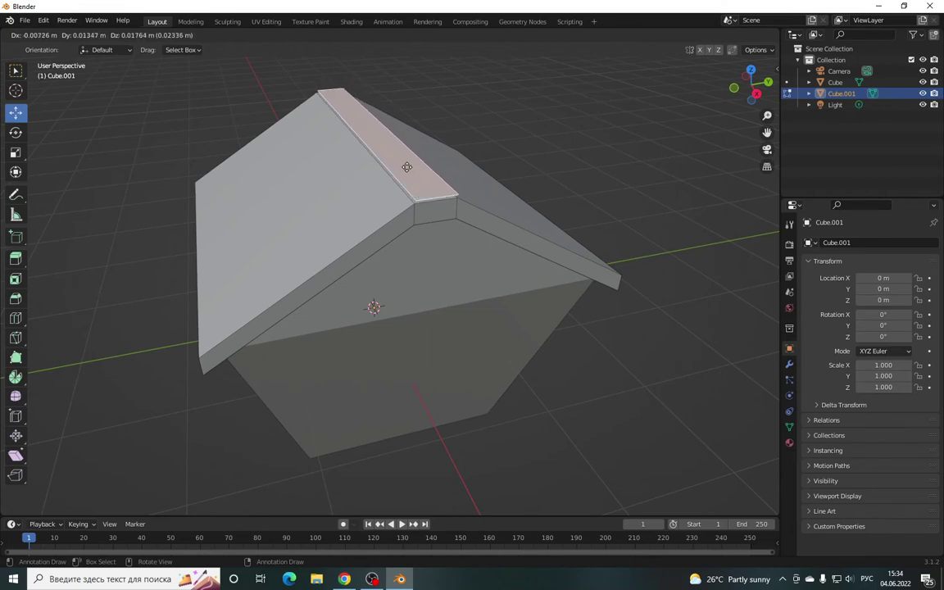
key("z")
mouse_move(406, 157)
left_mouse_down()
mouse_move(400, 147)
mouse_move(402, 170)
left_mouse_up()
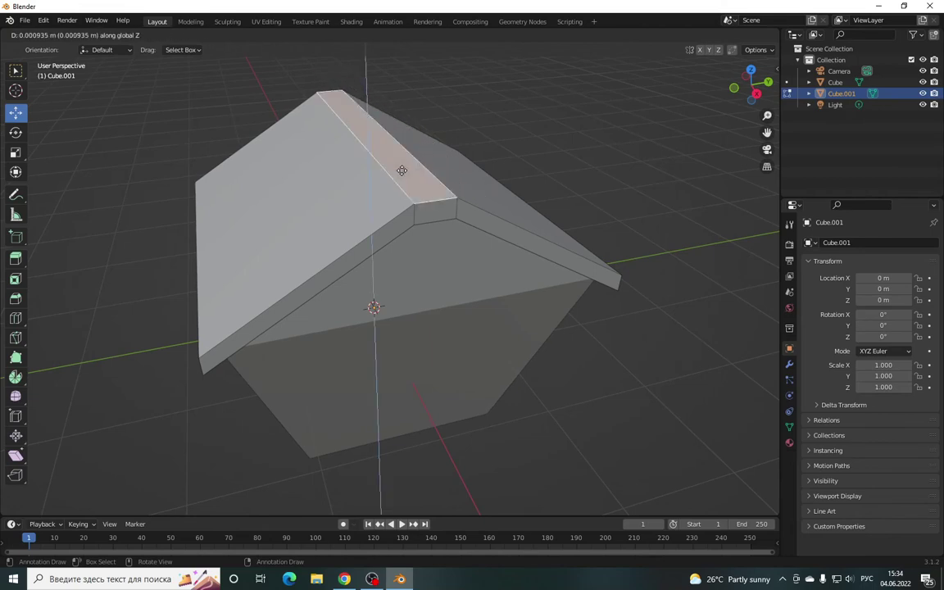
left_click(401, 169)
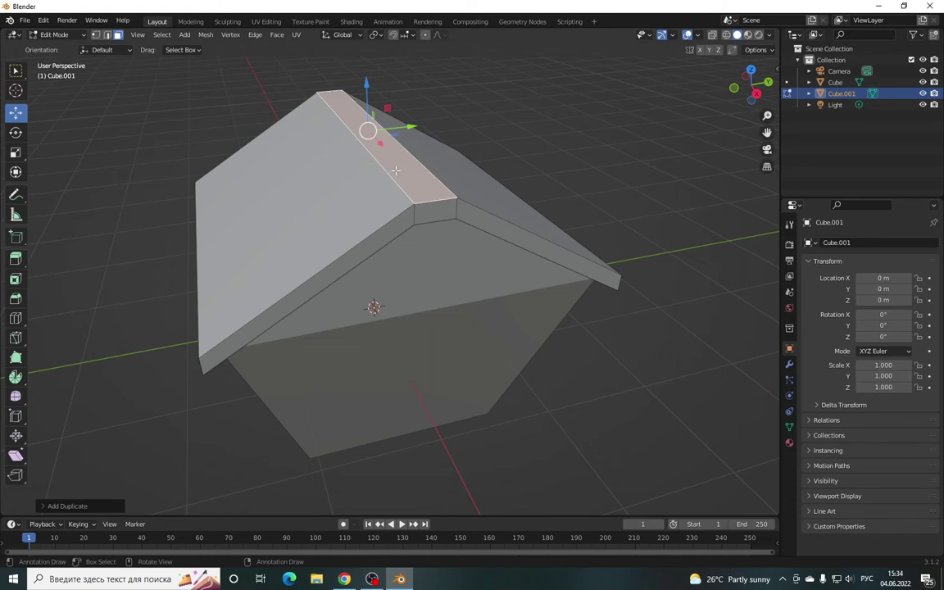
- Separate the duplicated ridge into its own object, Cube.002, and return to Object Mode
key("p")
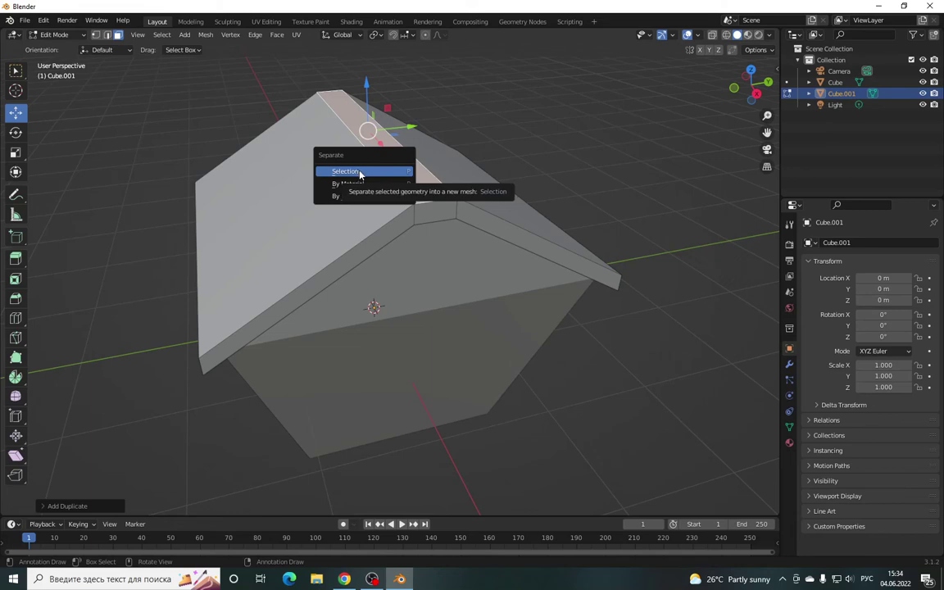
left_click(358, 172)
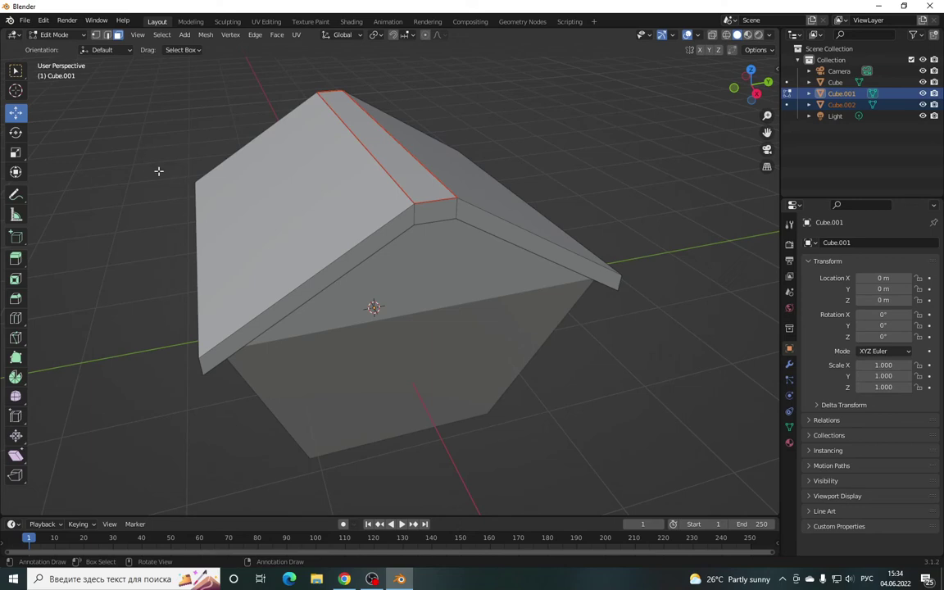
key("Tab")
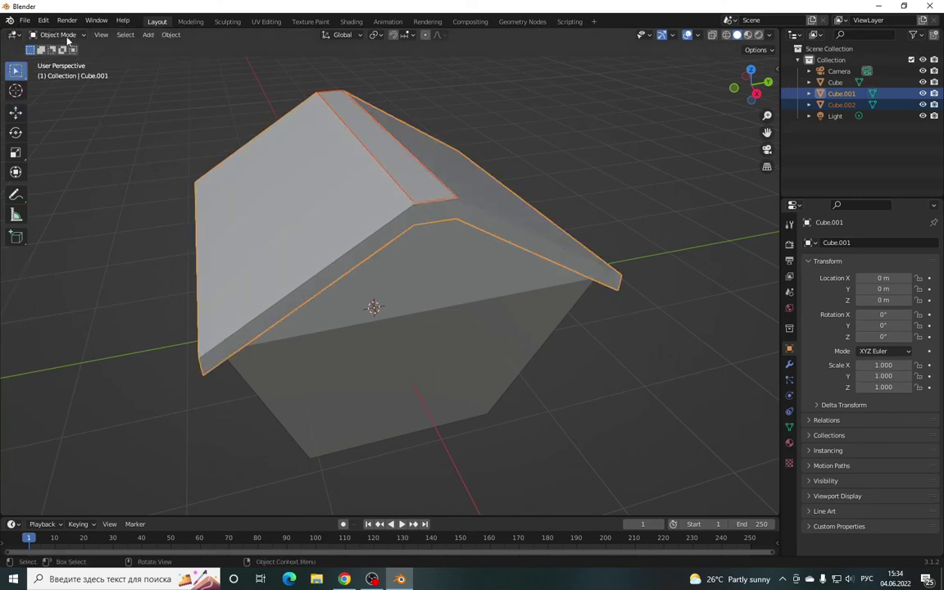
- Select Cube.002 and, in face select mode, pick the ridge strip's narrow top face
left_click(389, 150)
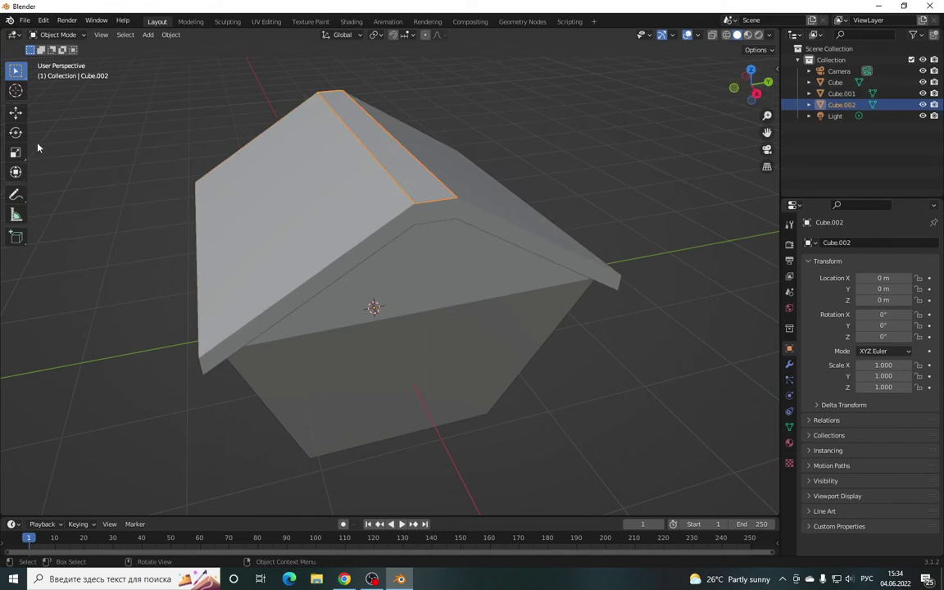
key("Tab")
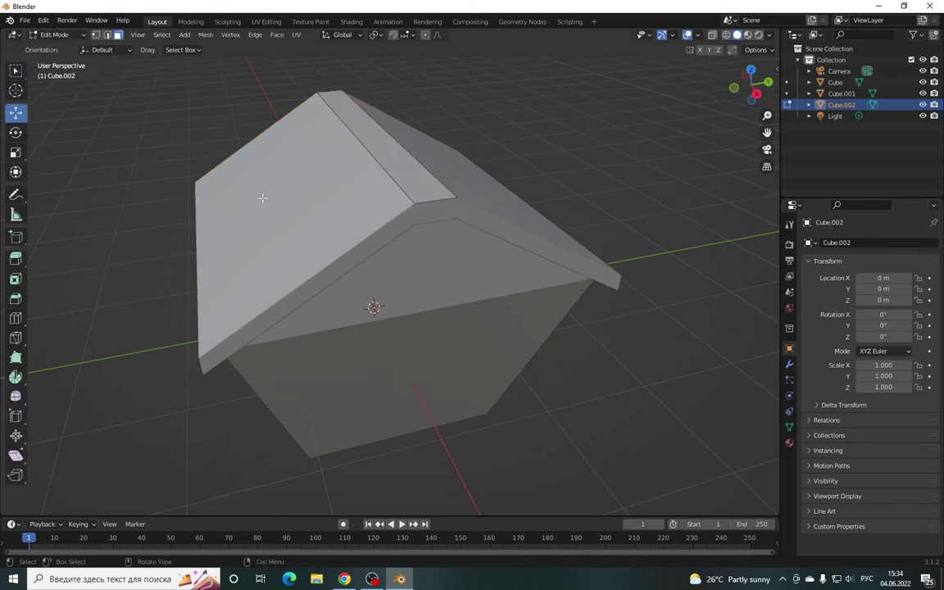
left_click(96, 35)
key("3")
left_click(96, 35)
left_click(107, 36)
left_click(118, 36)
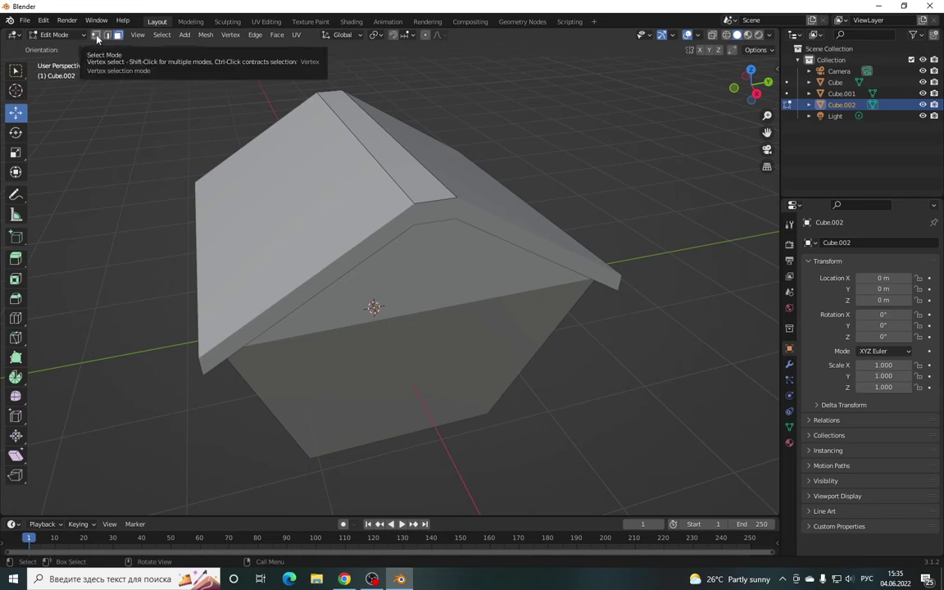
left_click(417, 184)
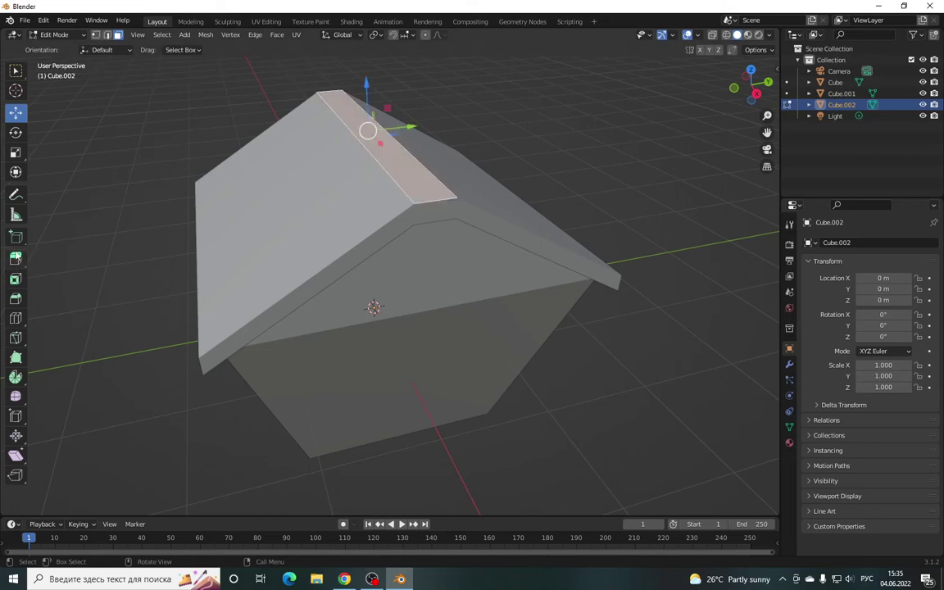
- Extrude the top face about 0.14 m upward into a beam and select all its linked faces
left_click(15, 260)
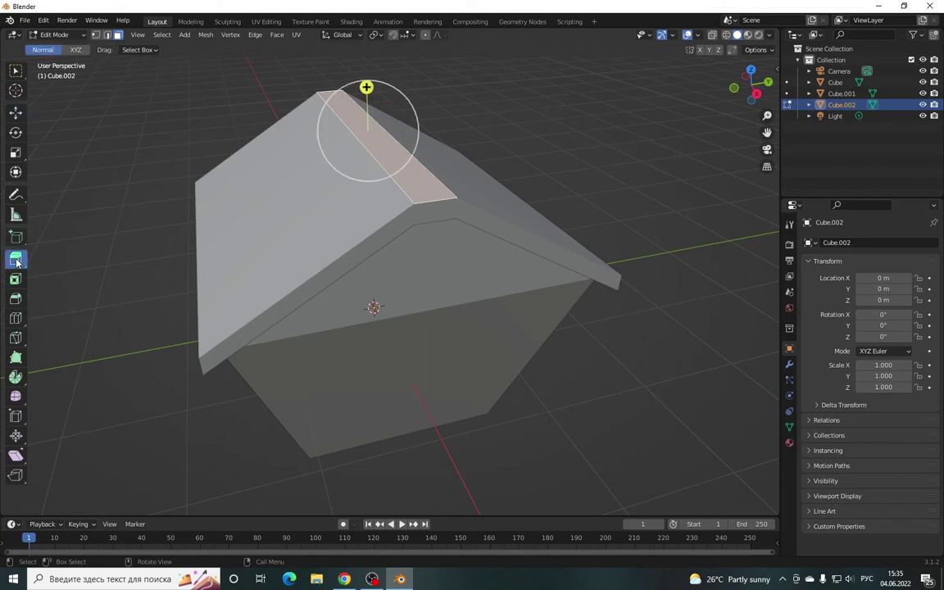
left_click_drag(367, 86, 365, 68)
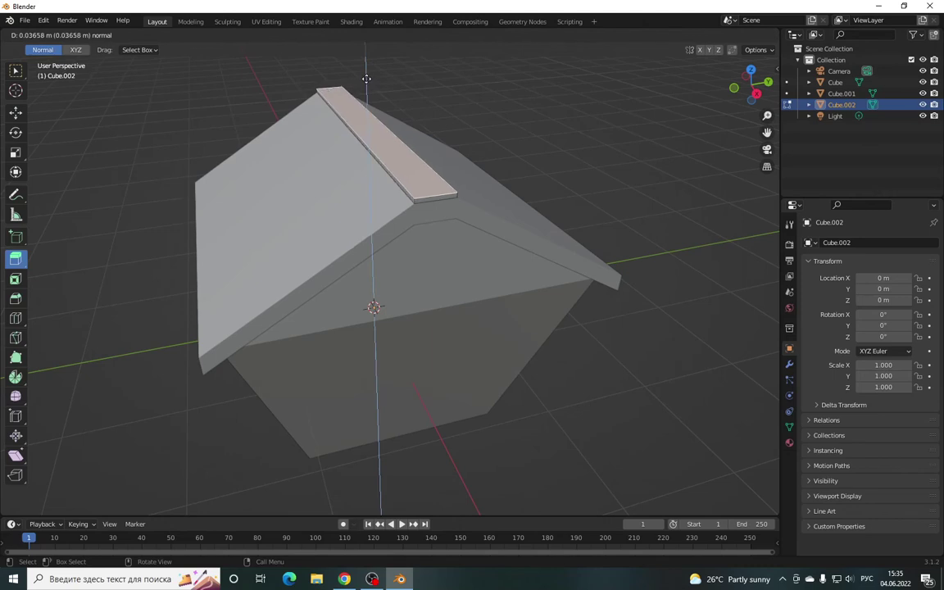
left_click_drag(364, 67, 362, 70)
middle_click_drag(697, 90, 721, 90)
middle_click_drag(393, 270, 443, 262)
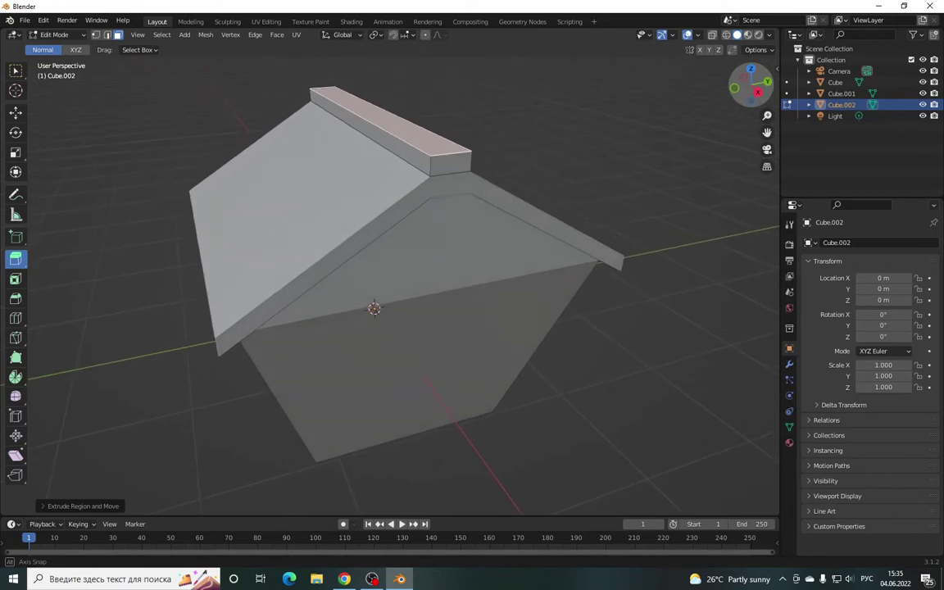
middle_click_drag(443, 160, 446, 157)
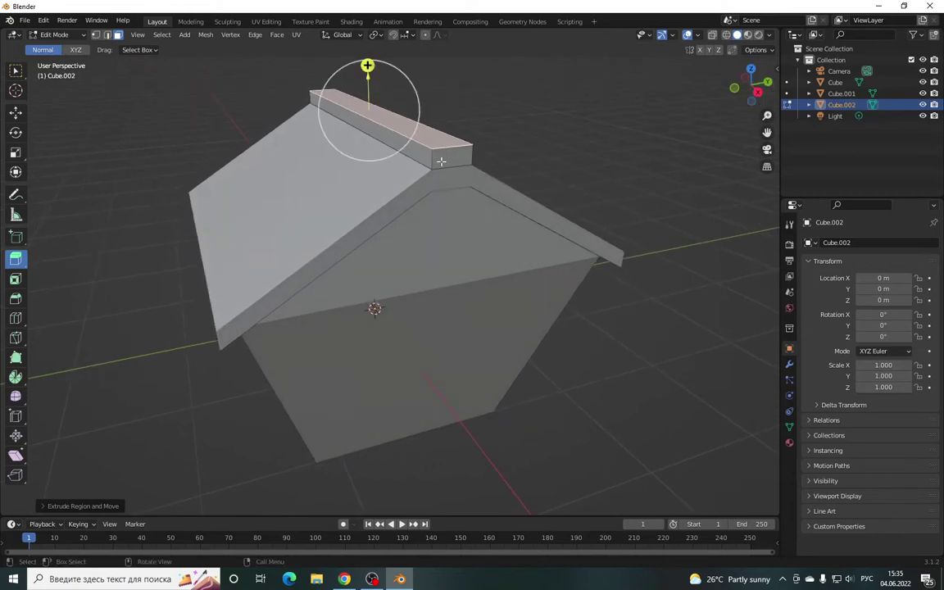
key("ctrl+KP_Add")
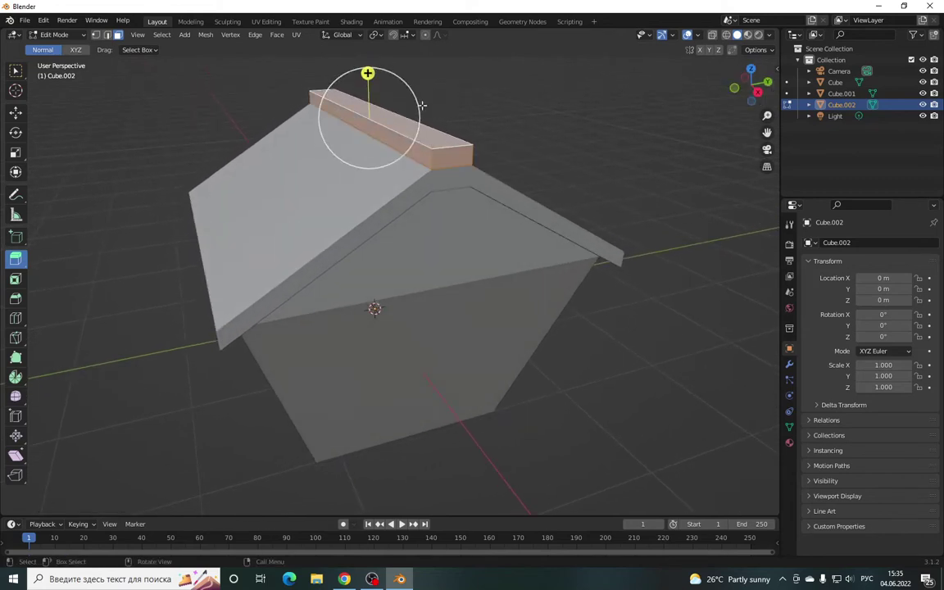
- Narrow the ridge beam across its width to about 0.68
left_click(15, 155)
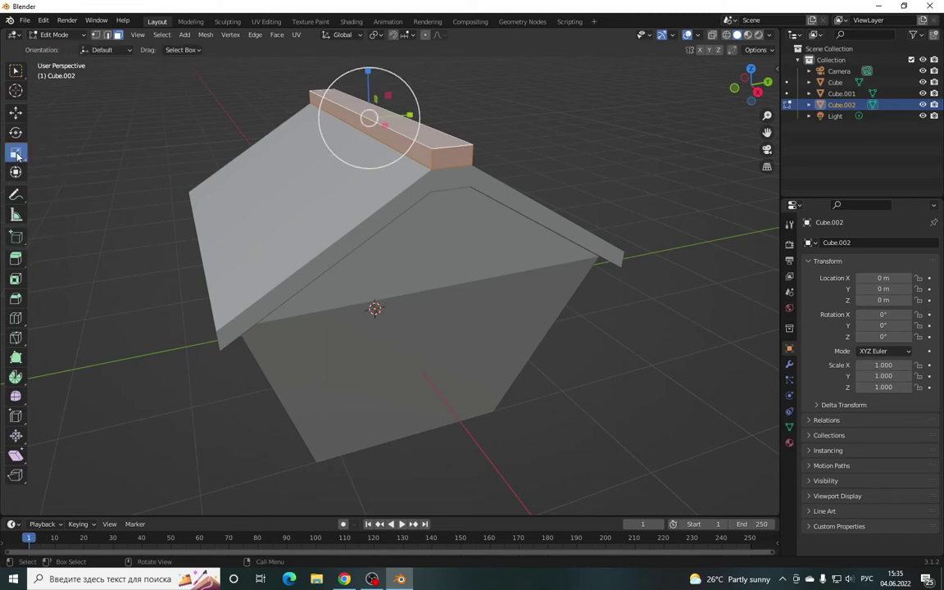
key("s")
right_click(367, 148)
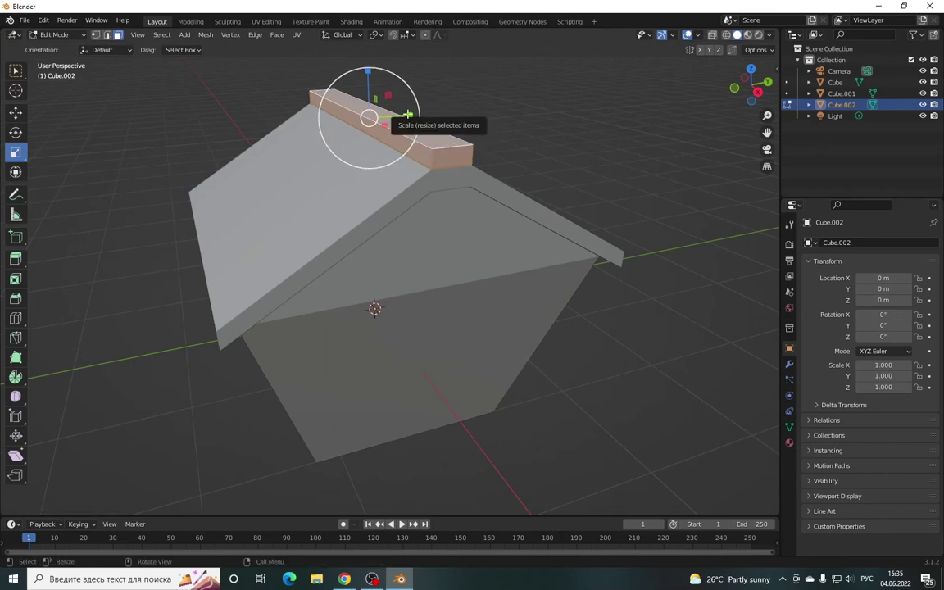
left_click_drag(750, 84, 734, 92)
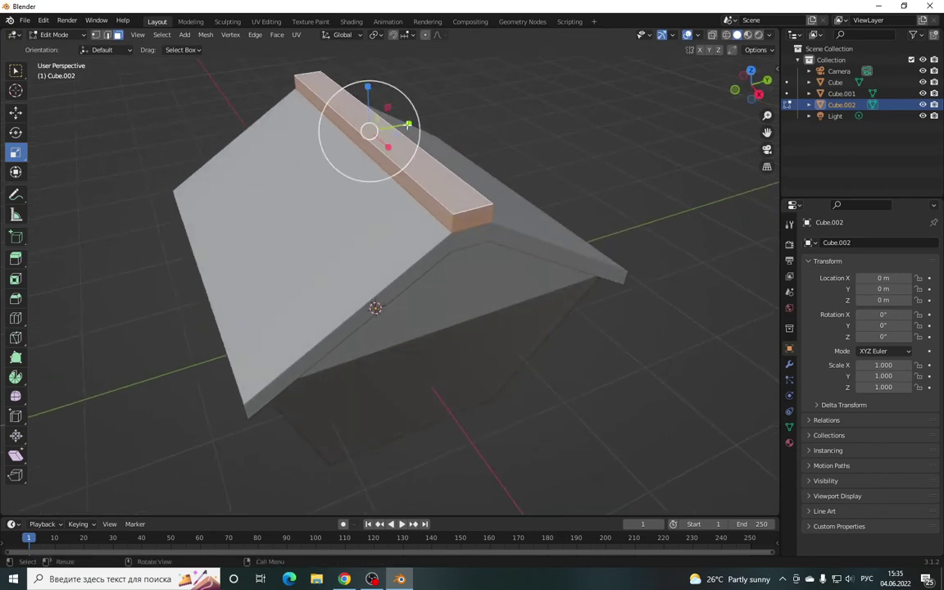
left_click_drag(407, 124, 396, 127)
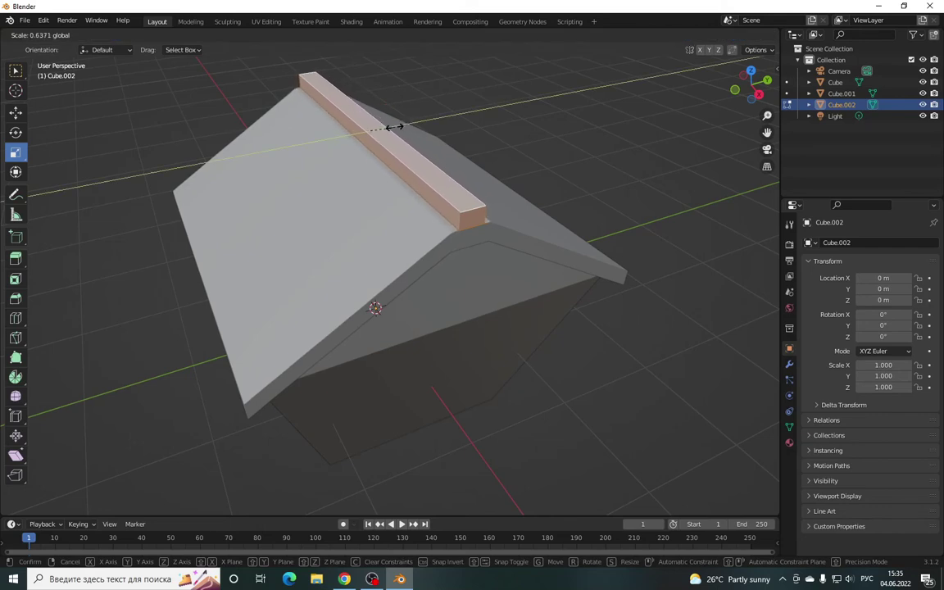
left_click_drag(395, 126, 394, 127)
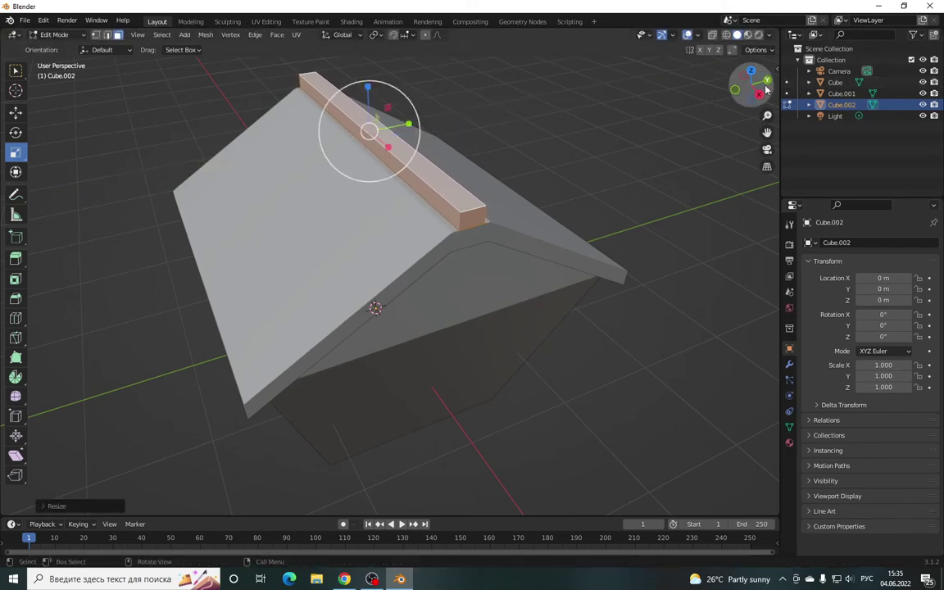
- Shrink the ridge beam's end face and lower it slightly
left_click_drag(751, 82, 729, 90)
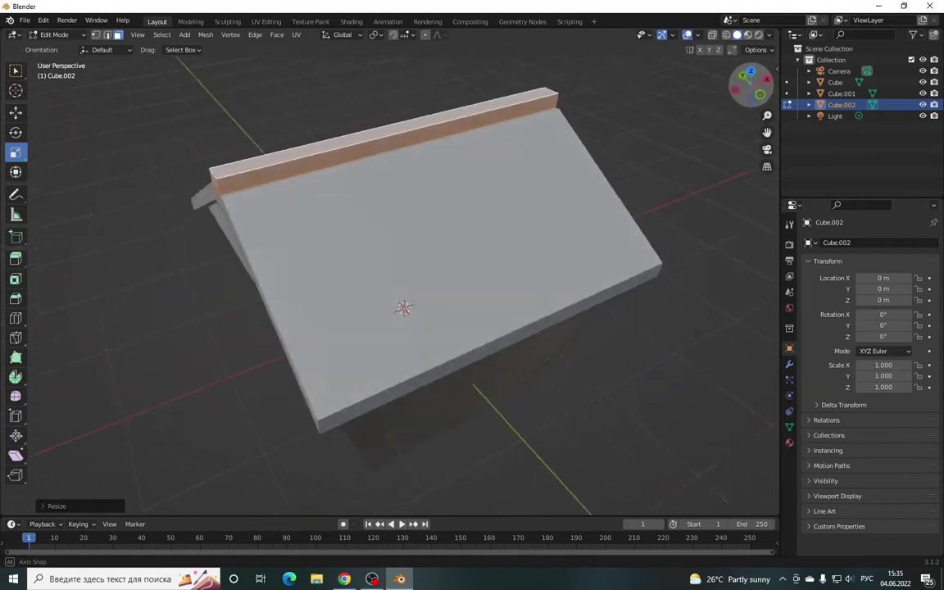
left_click_drag(729, 90, 163, 135)
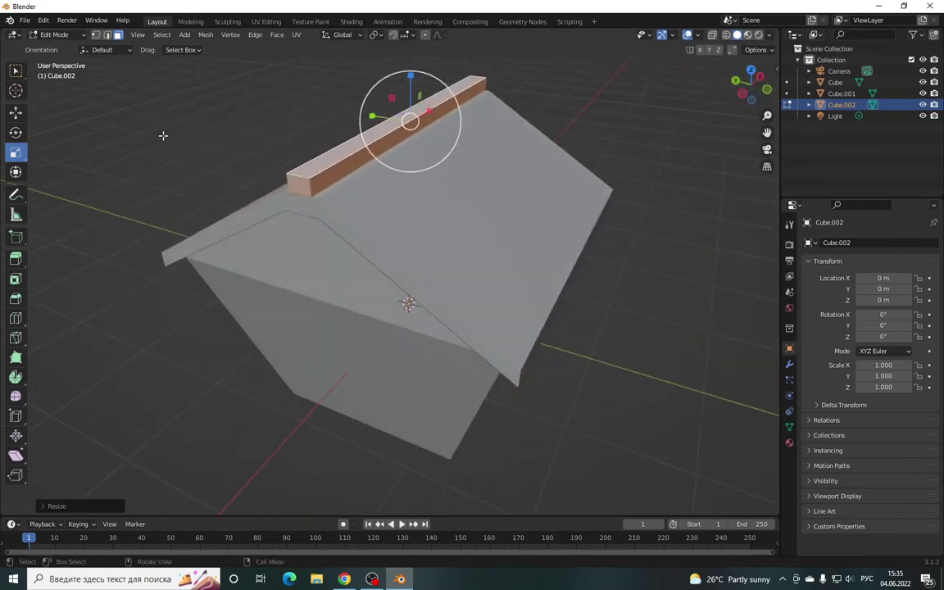
left_click(303, 188)
scroll(276, 167, "up", 2)
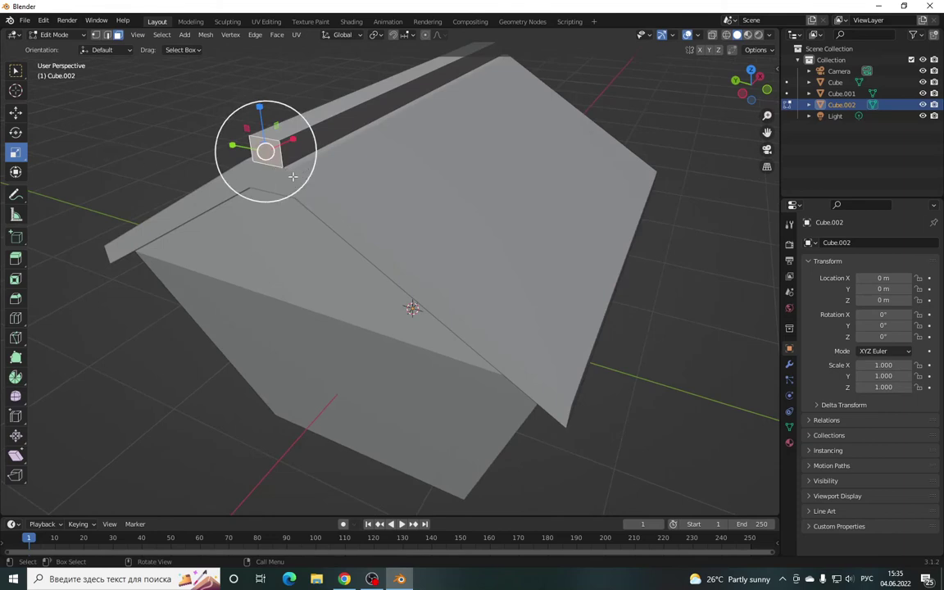
left_click_drag(292, 180, 279, 168)
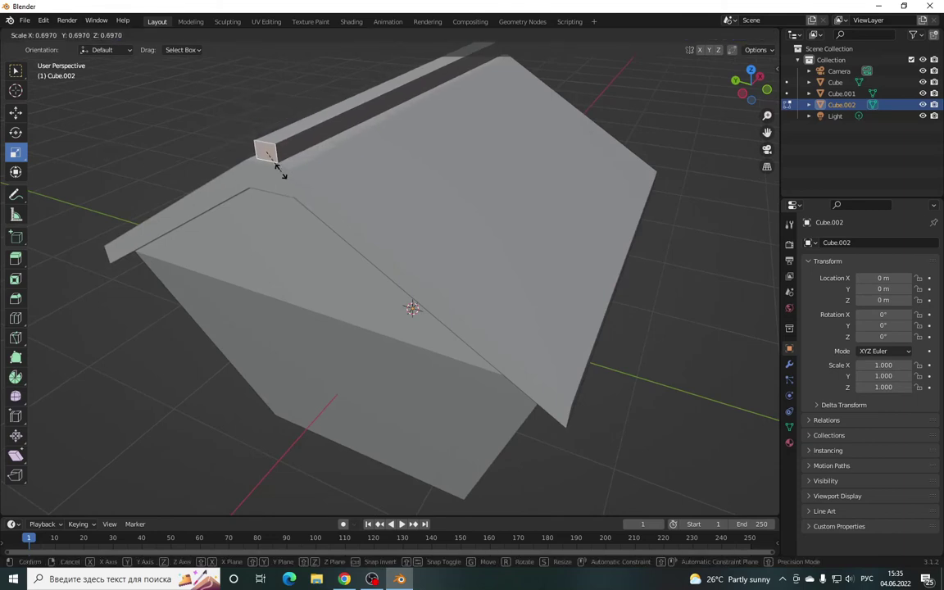
left_click_drag(279, 168, 279, 168)
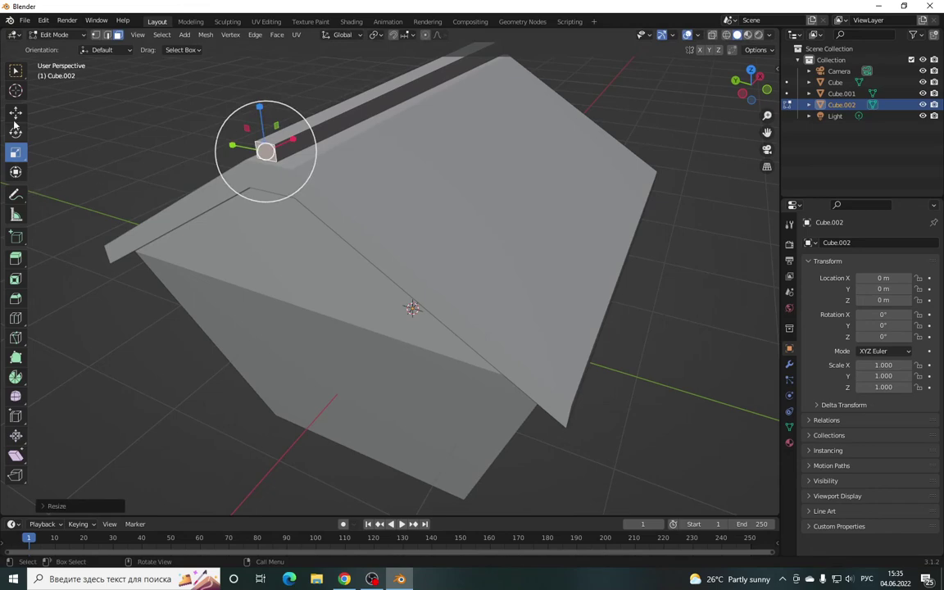
left_click(16, 112)
left_click_drag(259, 104, 261, 111)
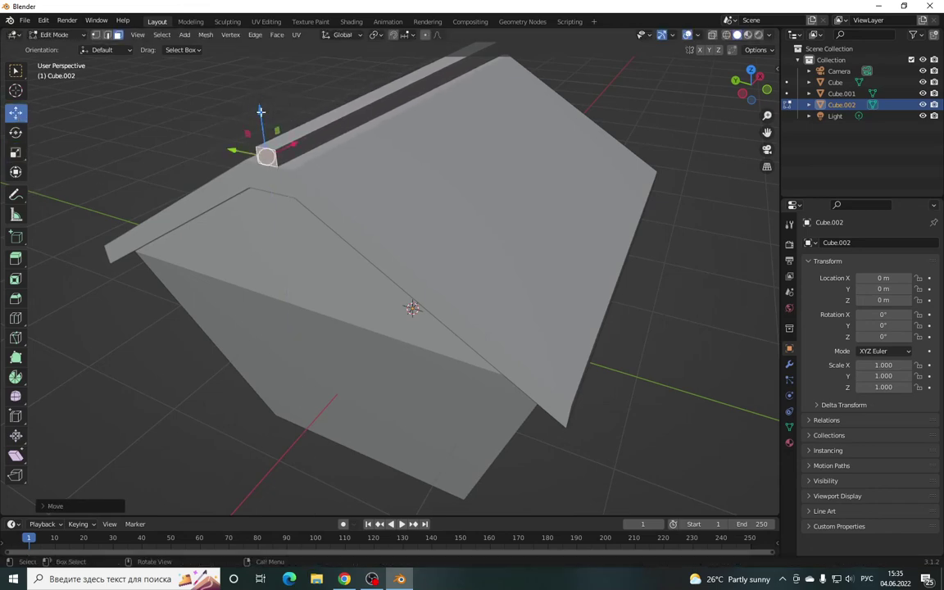
- Enlarge the right end of the ridge beam and raise it slightly
left_click_drag(747, 87, 563, 137)
scroll(563, 137, "down", 4)
scroll(576, 133, "up", 3)
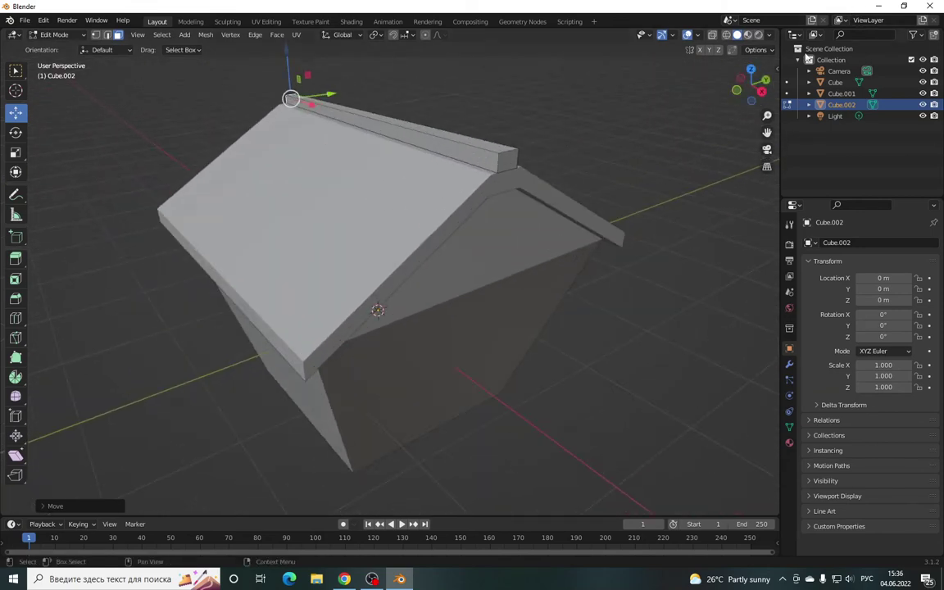
left_click_drag(751, 82, 748, 87)
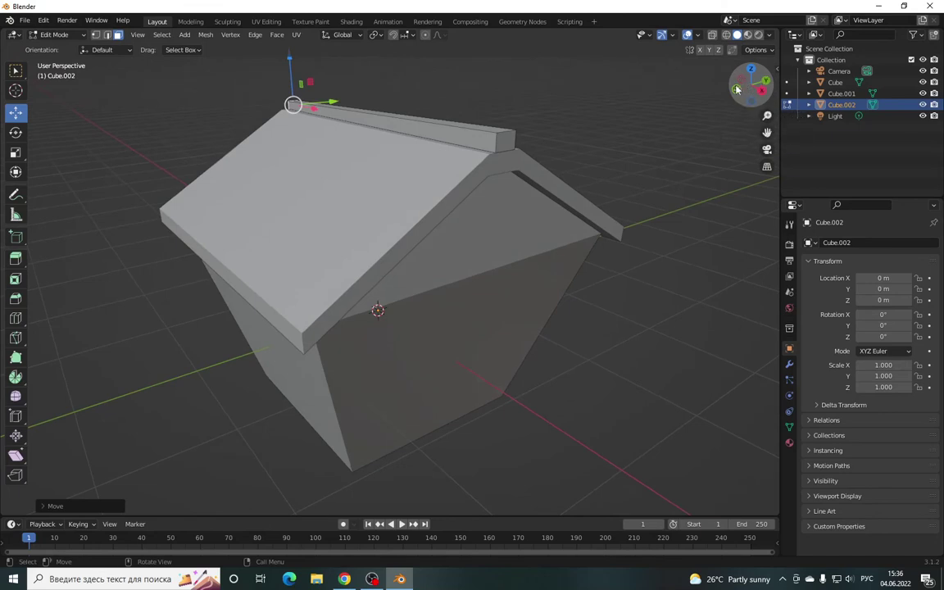
left_click_drag(746, 85, 676, 84)
left_click(480, 148)
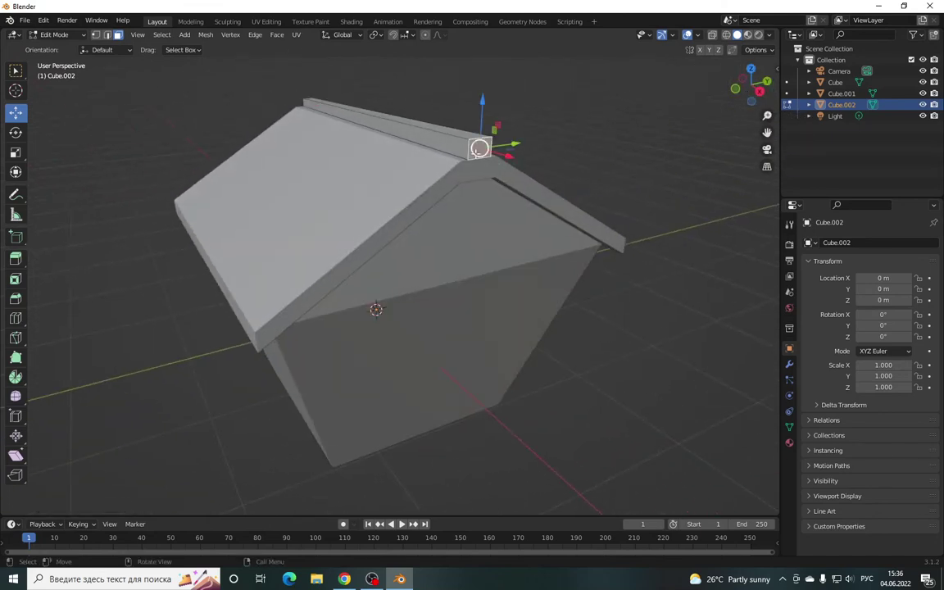
left_click(14, 153)
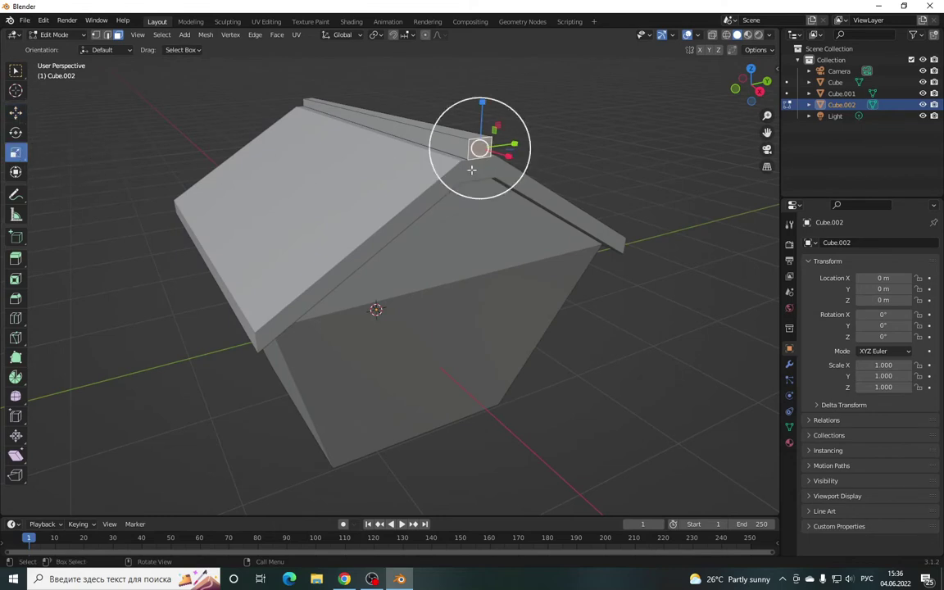
key("s")
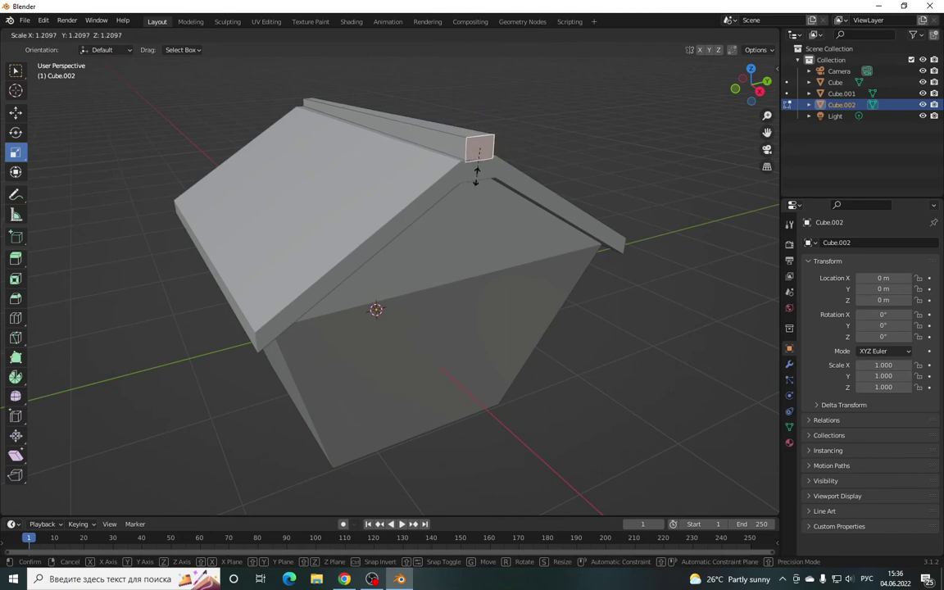
left_click(476, 175)
left_click(15, 113)
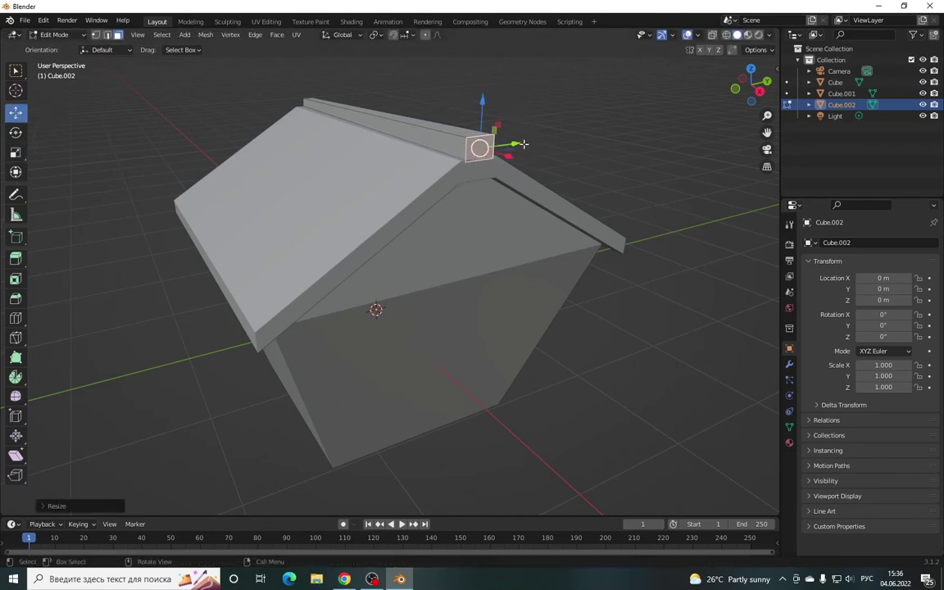
left_click_drag(482, 102, 483, 98)
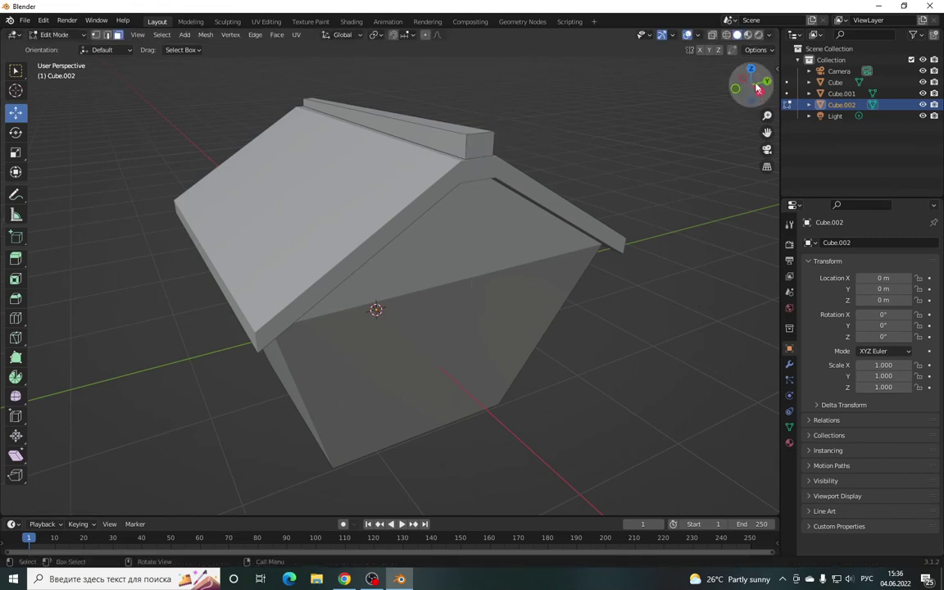
- Zoom out and return Cube.002 to Object Mode
mouse_move(752, 85)
left_mouse_down()
mouse_move(721, 82)
mouse_move(754, 86)
mouse_move(560, 295)
left_mouse_up()
scroll(432, 219, "down", 1)
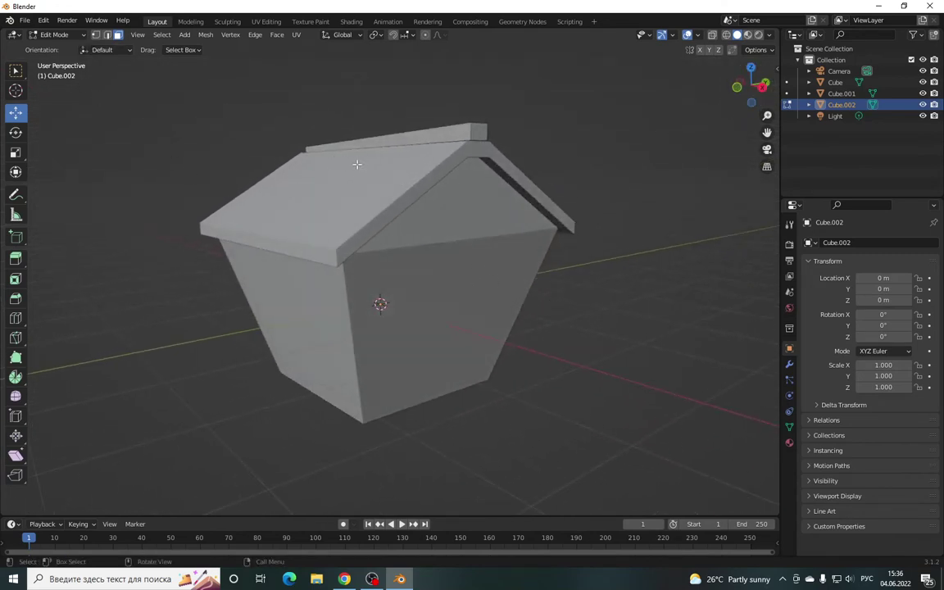
key("Tab")
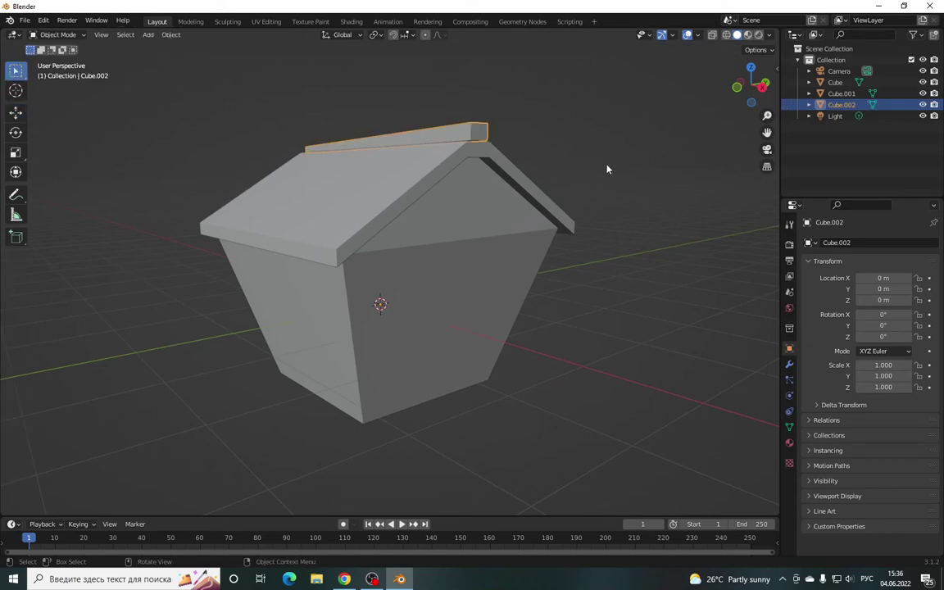
- Duplicate the main Cube's front wall face in Edit Mode, leaving the copy in place
left_click(608, 168)
left_click(424, 284)
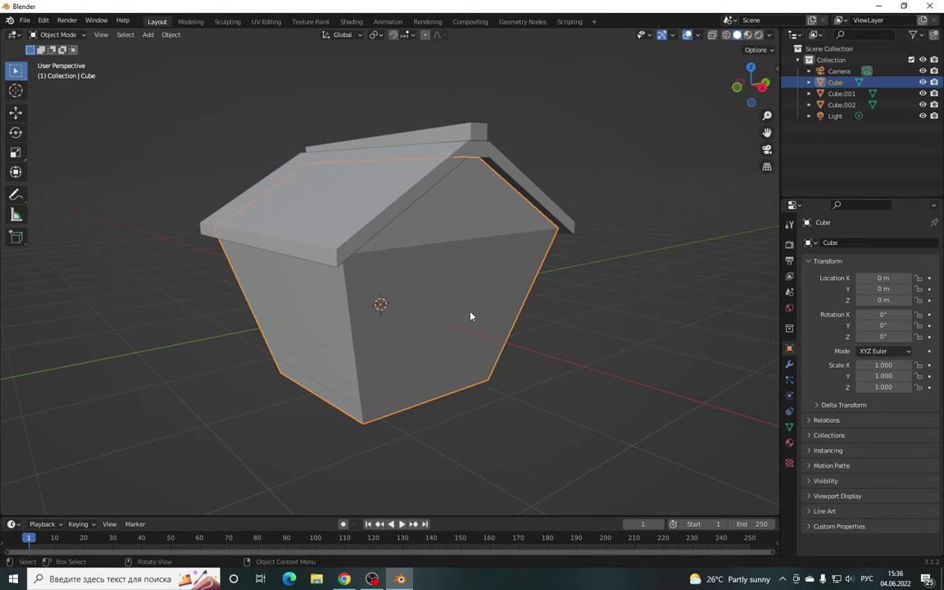
key("Tab")
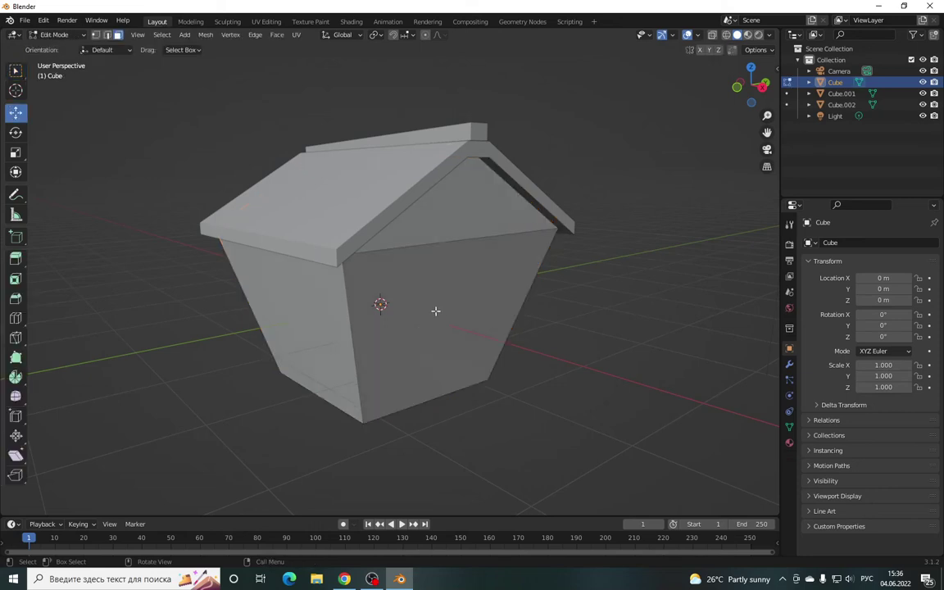
left_click(440, 315)
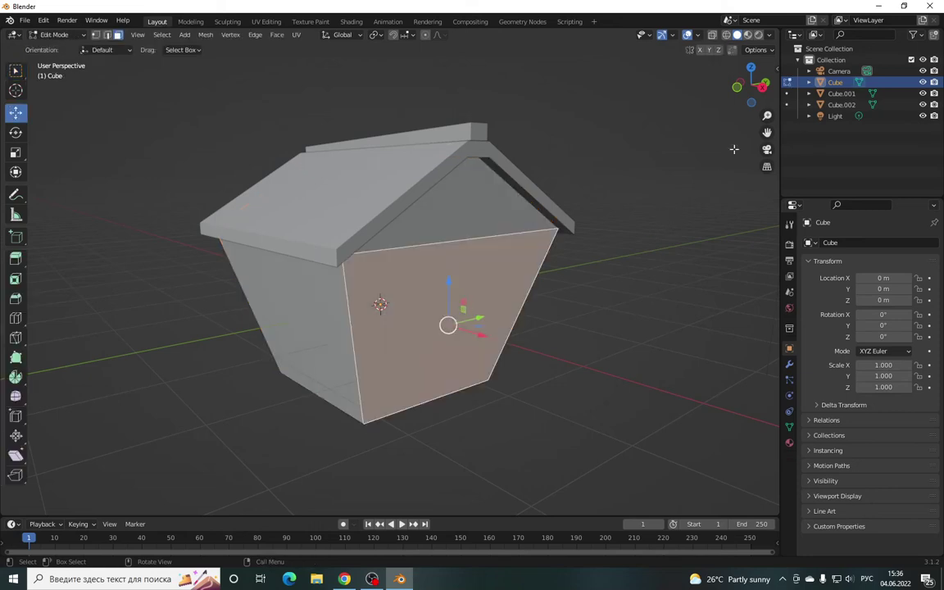
left_click_drag(751, 85, 750, 98)
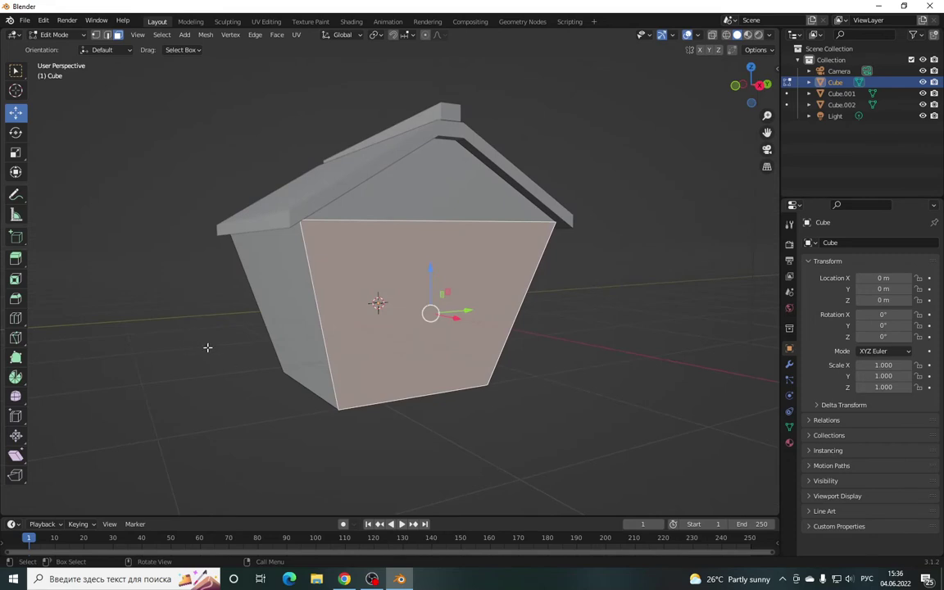
key("g")
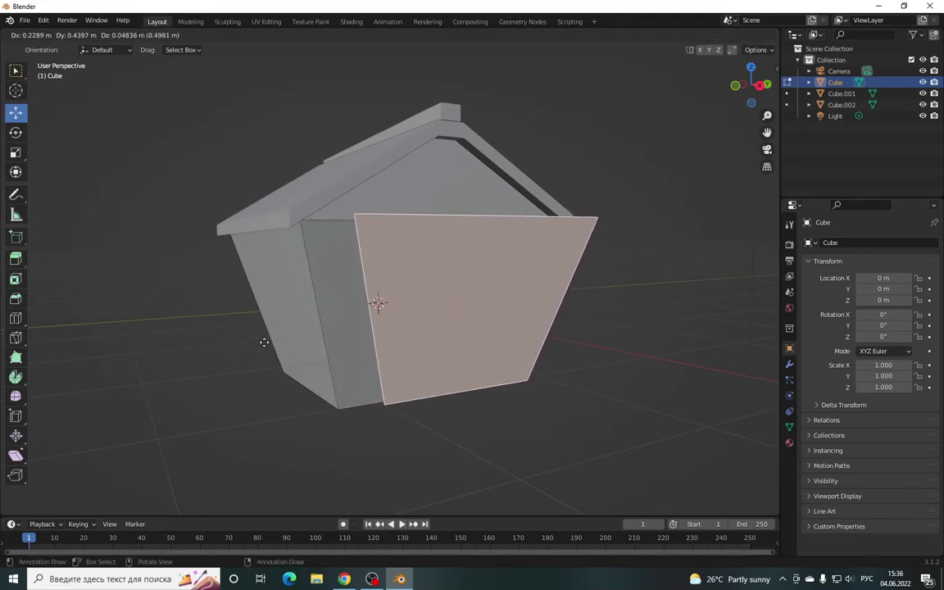
key("y")
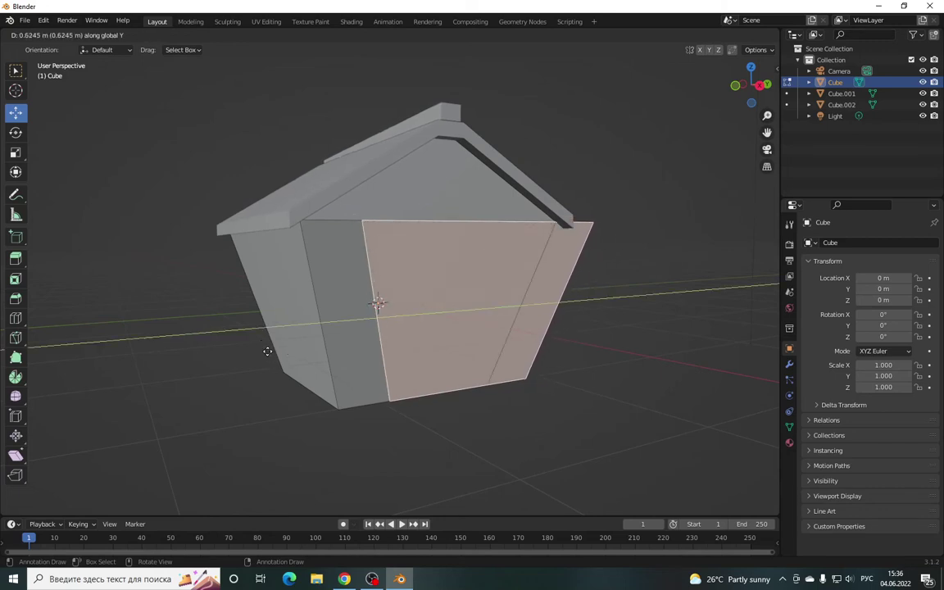
key("x")
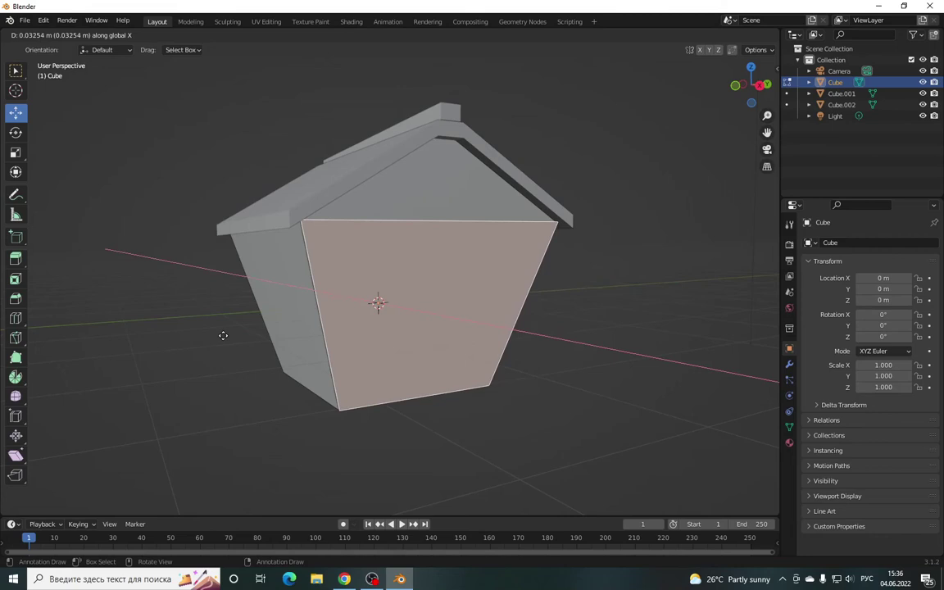
left_click(220, 336)
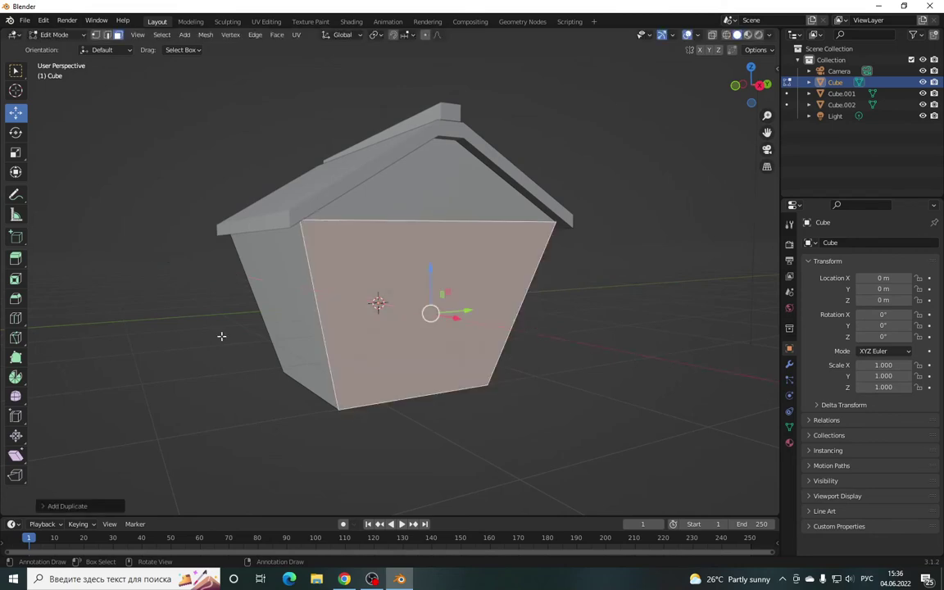
- Scale the copied face to about 0.27, then resize it vertically into a narrow strip
left_click_drag(735, 85, 649, 71)
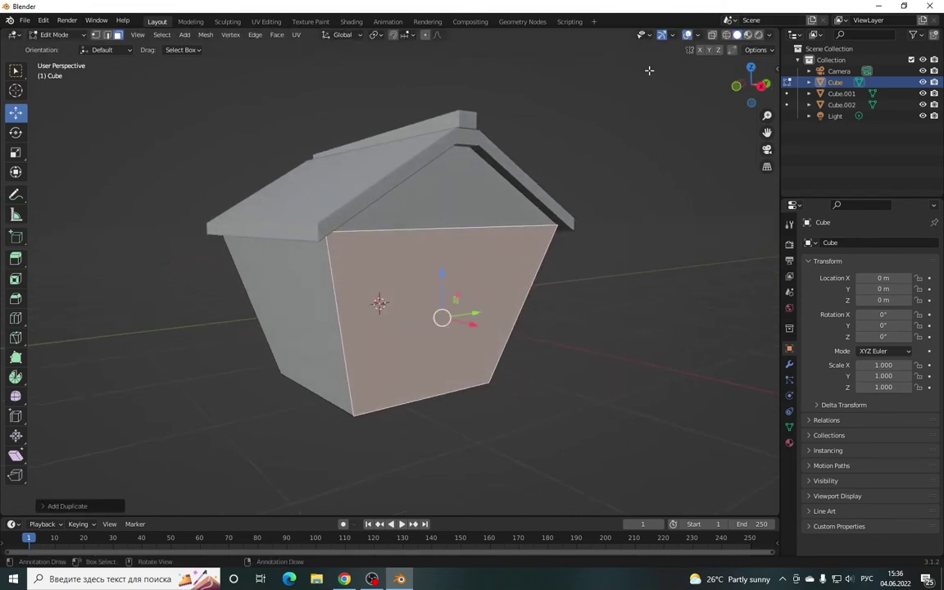
left_click(17, 154)
left_click_drag(432, 336, 445, 322)
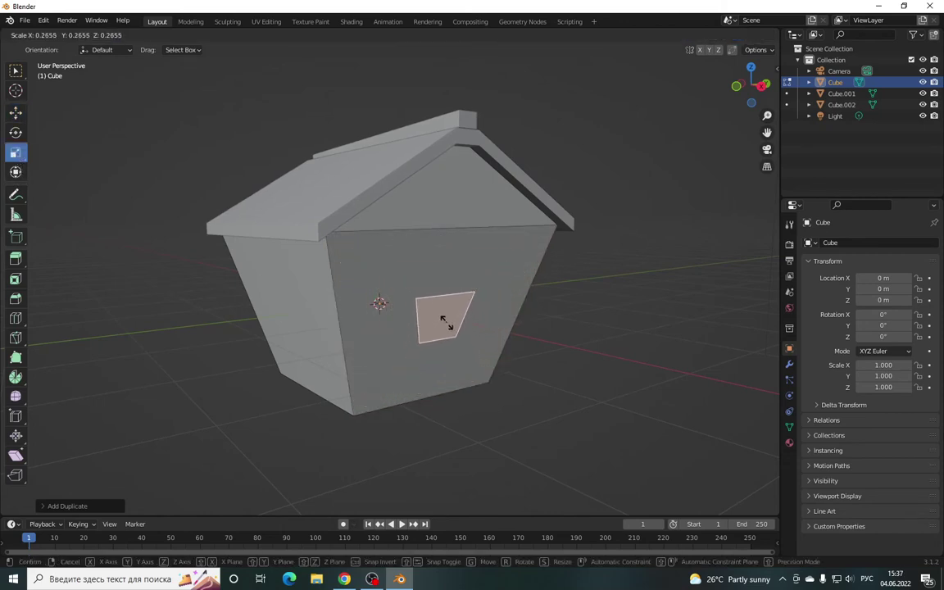
left_click_drag(445, 322, 444, 320)
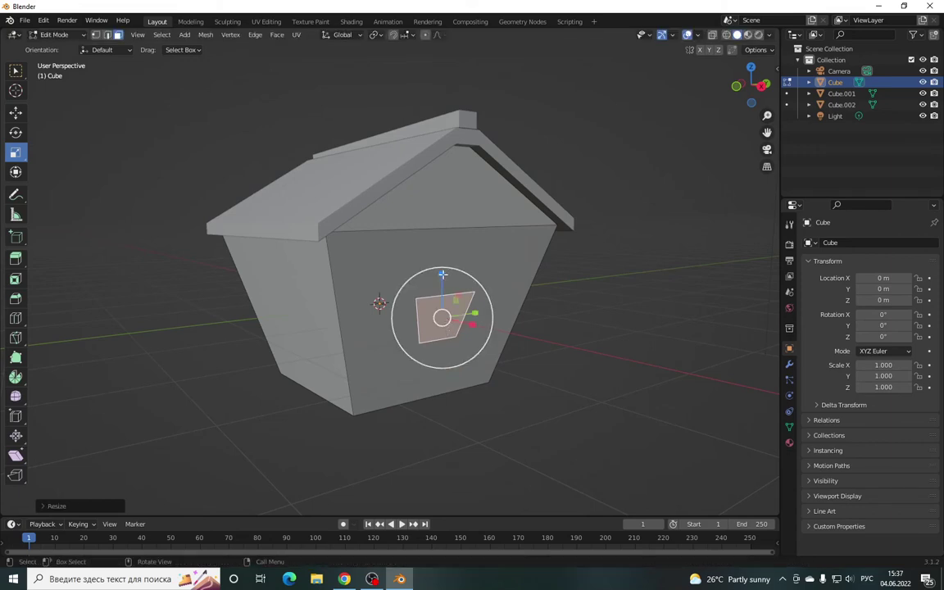
left_click_drag(443, 275, 442, 254)
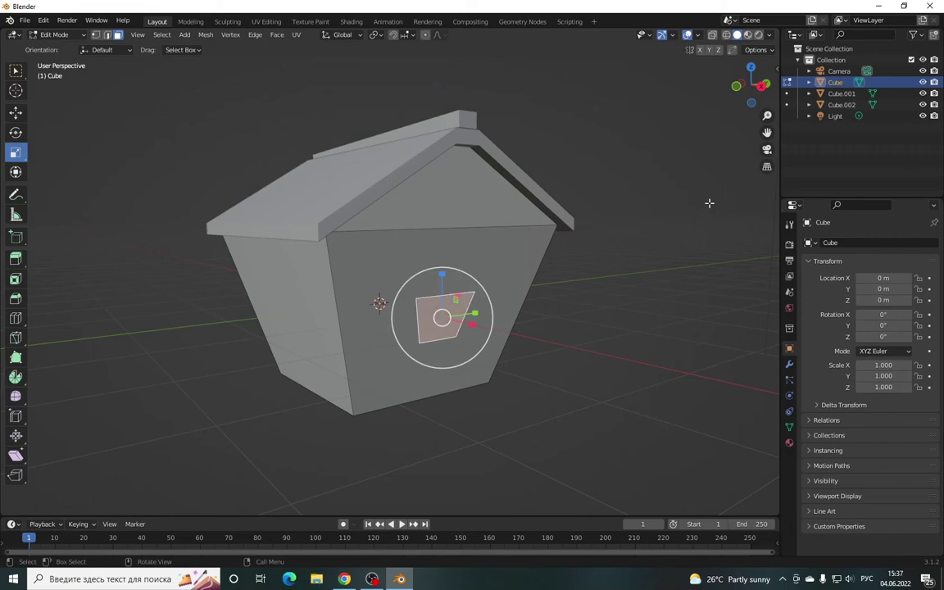
mouse_move(750, 84)
left_mouse_down()
mouse_move(766, 86)
mouse_move(639, 244)
left_mouse_up()
scroll(655, 263, "up", 1)
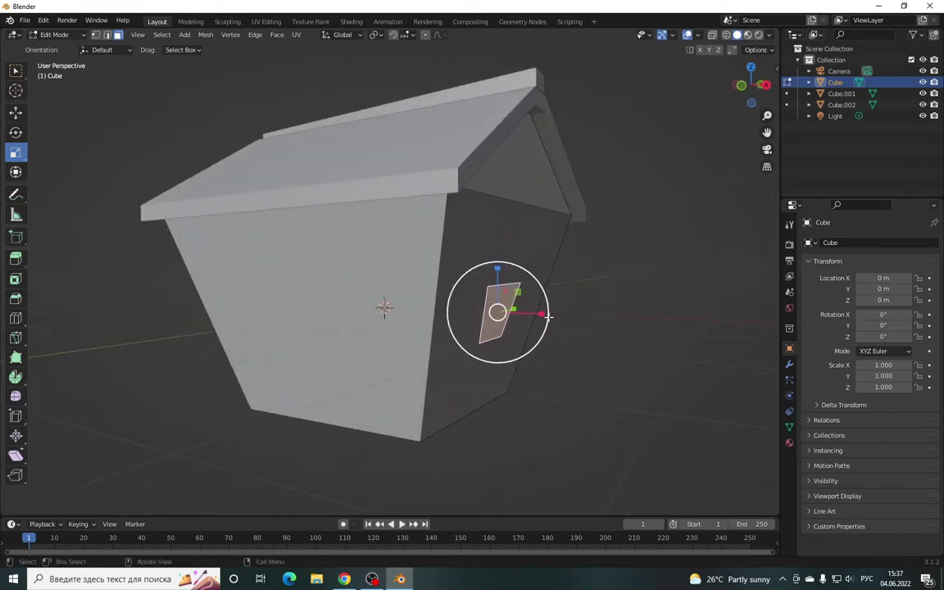
scroll(678, 278, "up", 3)
left_click_drag(752, 84, 594, 213)
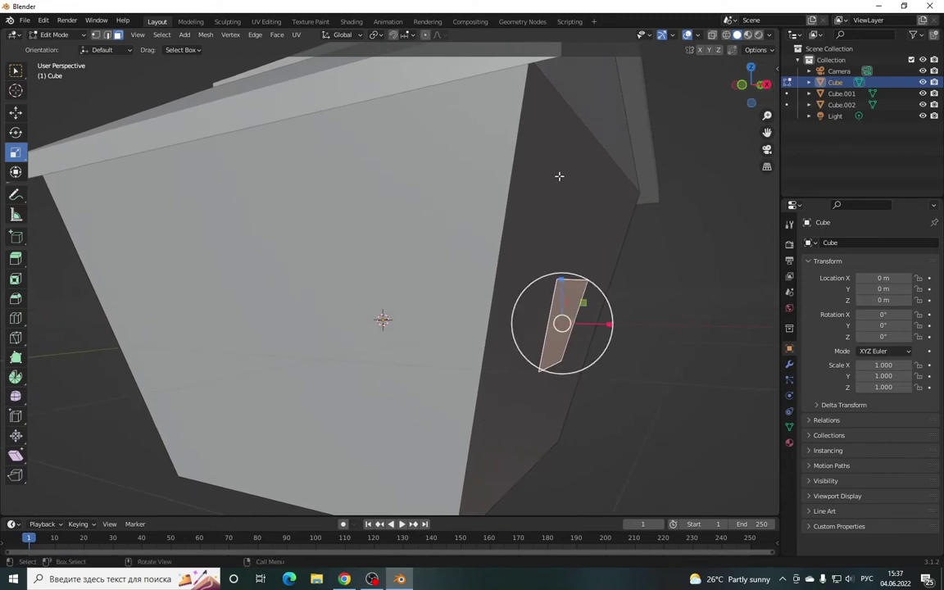
left_click(343, 34)
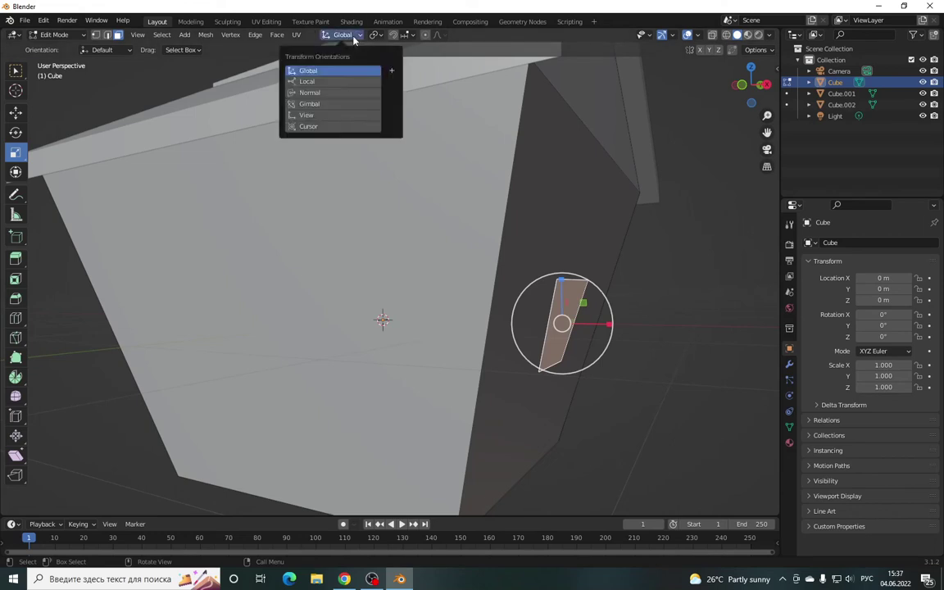
- Set the transform orientation to Normal
left_click(310, 94)
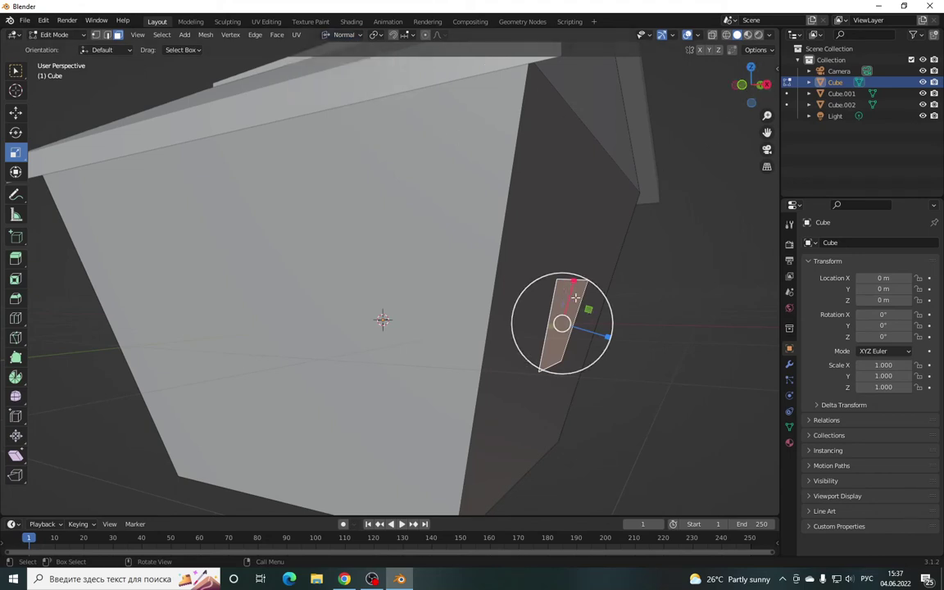
left_click_drag(752, 89, 721, 102)
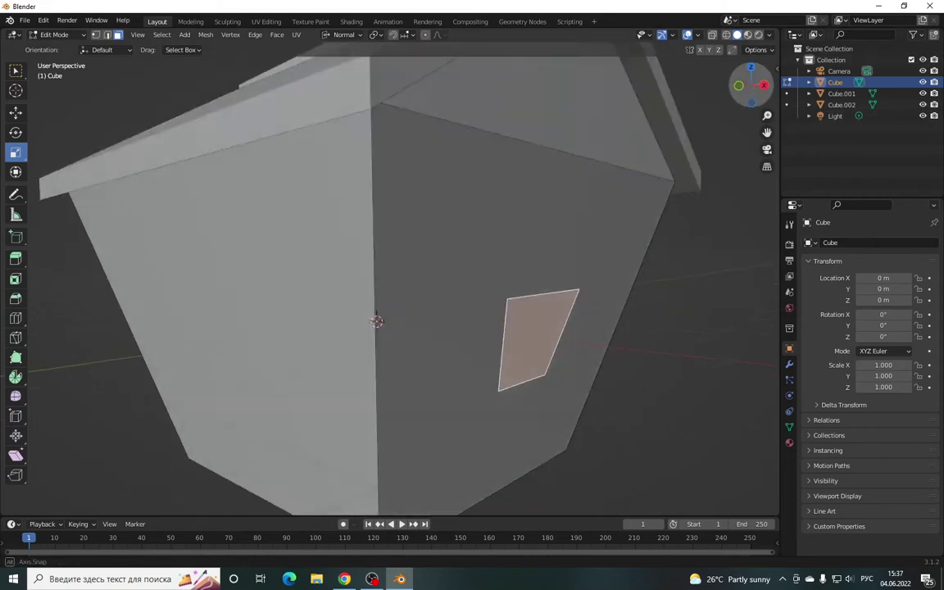
mouse_move(752, 87)
left_mouse_down()
mouse_move(733, 92)
mouse_move(742, 90)
left_mouse_up()
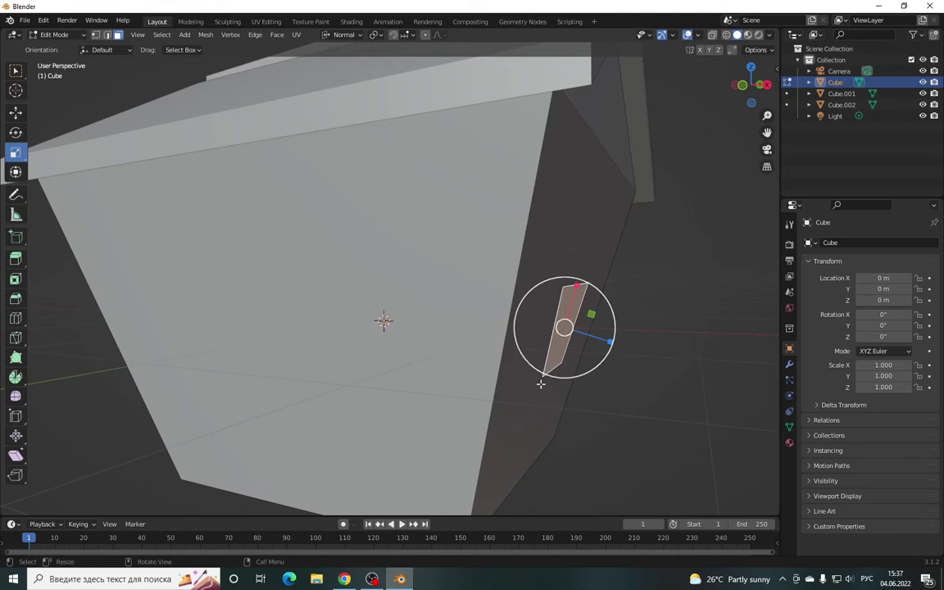
left_click_drag(750, 86, 738, 92)
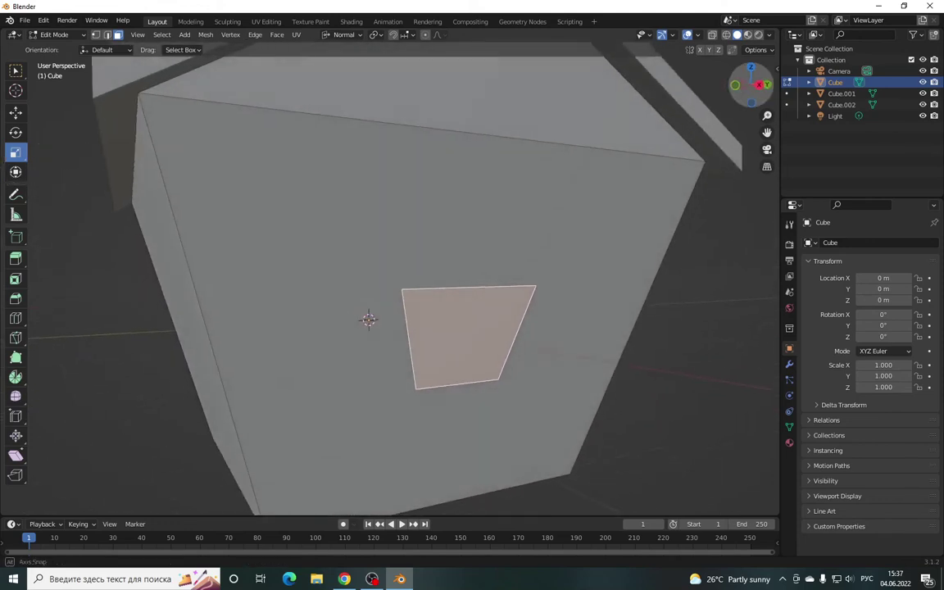
- Stretch the panel to about 1.93 along its normal and lower it about 0.51 m
mouse_move(466, 295)
left_mouse_down()
mouse_move(472, 256)
mouse_move(405, 284)
left_mouse_up()
scroll(404, 284, "down", 6)
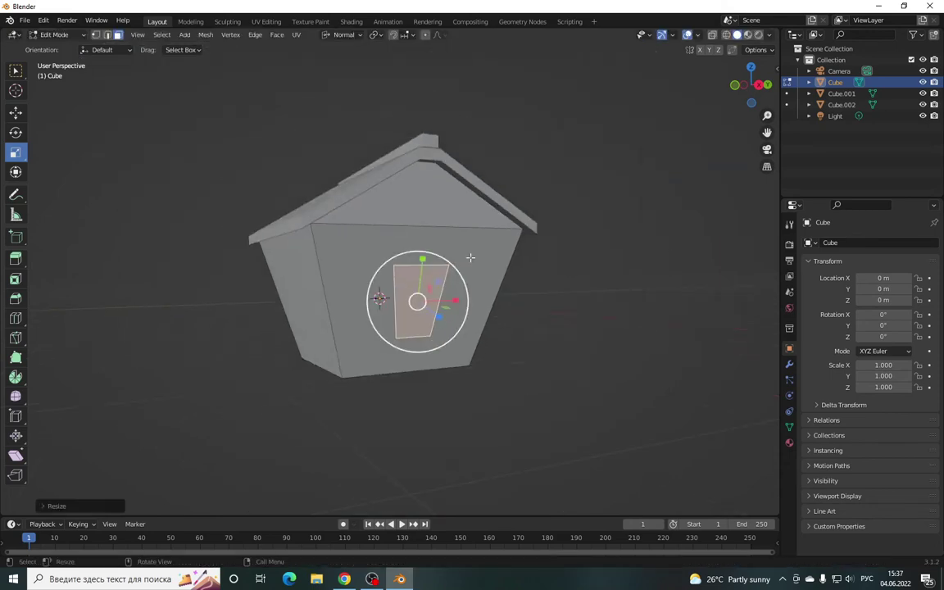
middle_click_drag(405, 284, 460, 311)
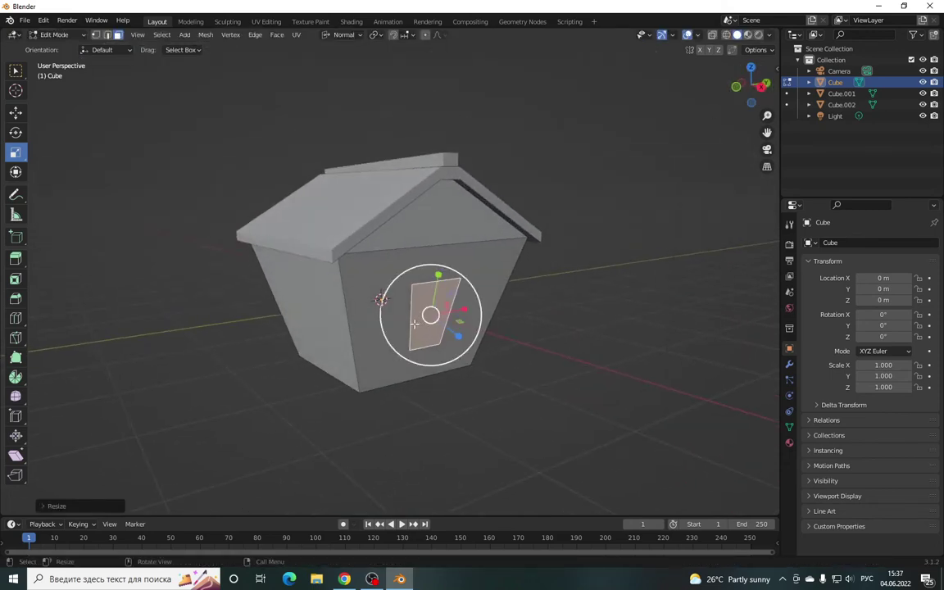
scroll(460, 311, "up", 3)
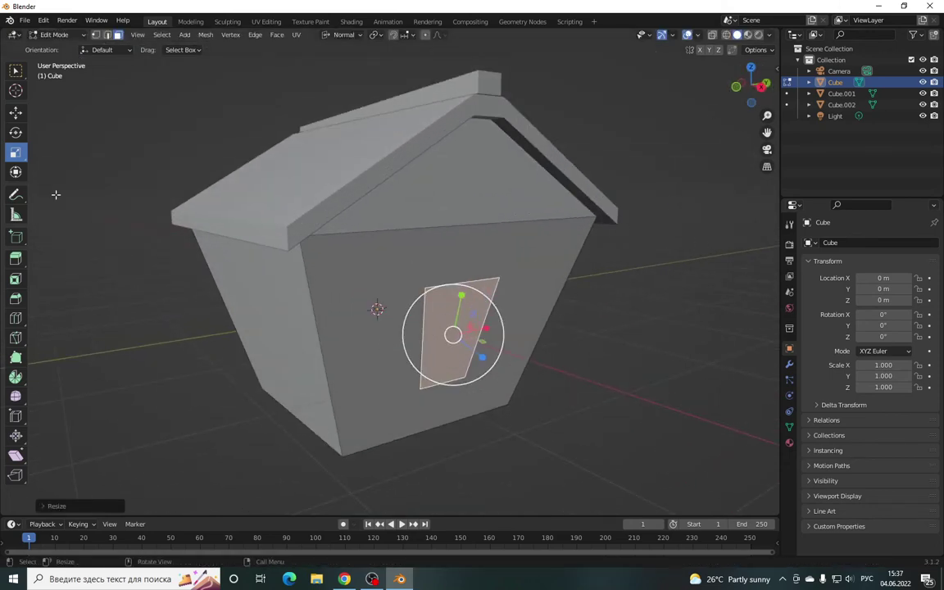
left_click(16, 114)
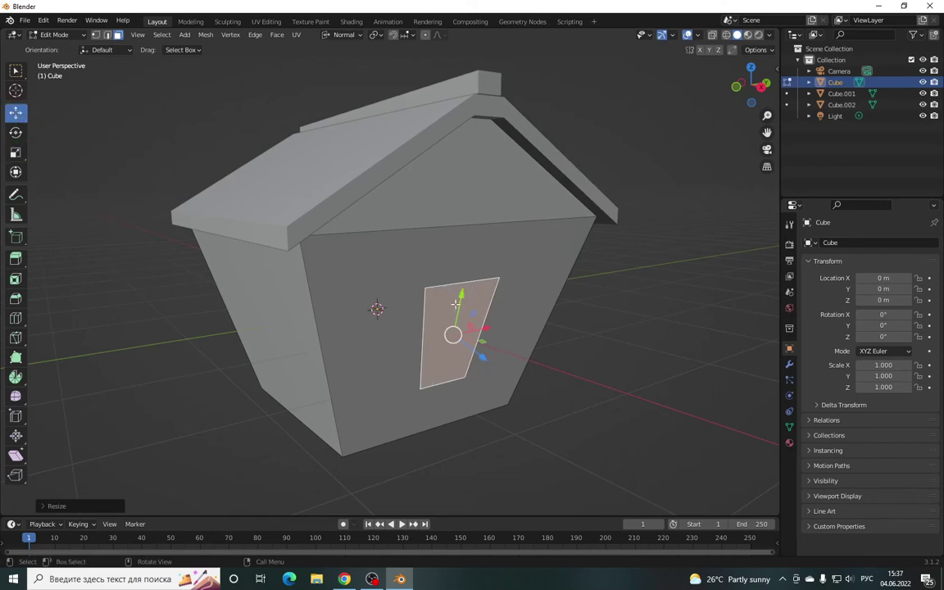
left_click_drag(462, 293, 458, 339)
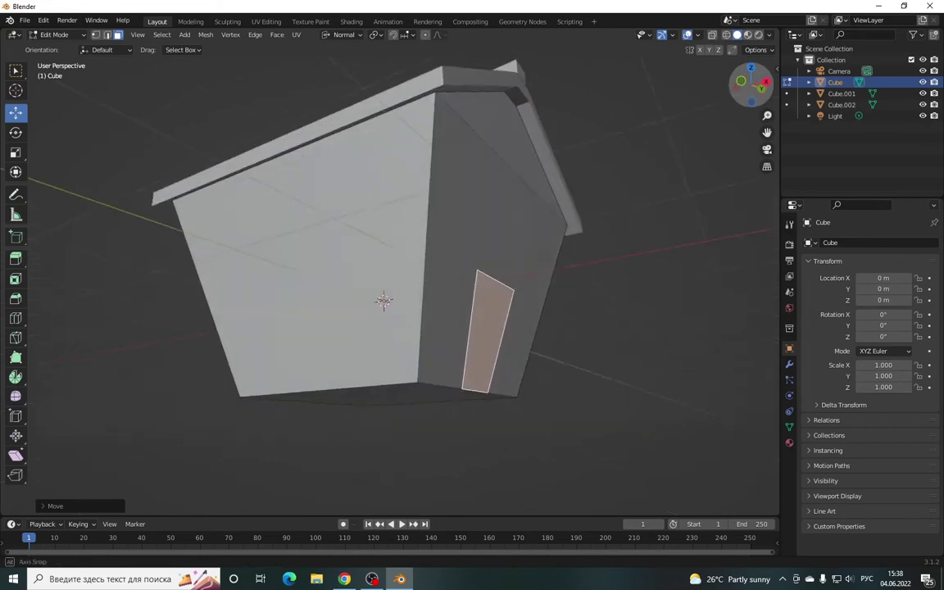
- Switch to Front Orthographic view and frame the house's front wall
left_click_drag(742, 93, 742, 97)
scroll(578, 324, "up", 2)
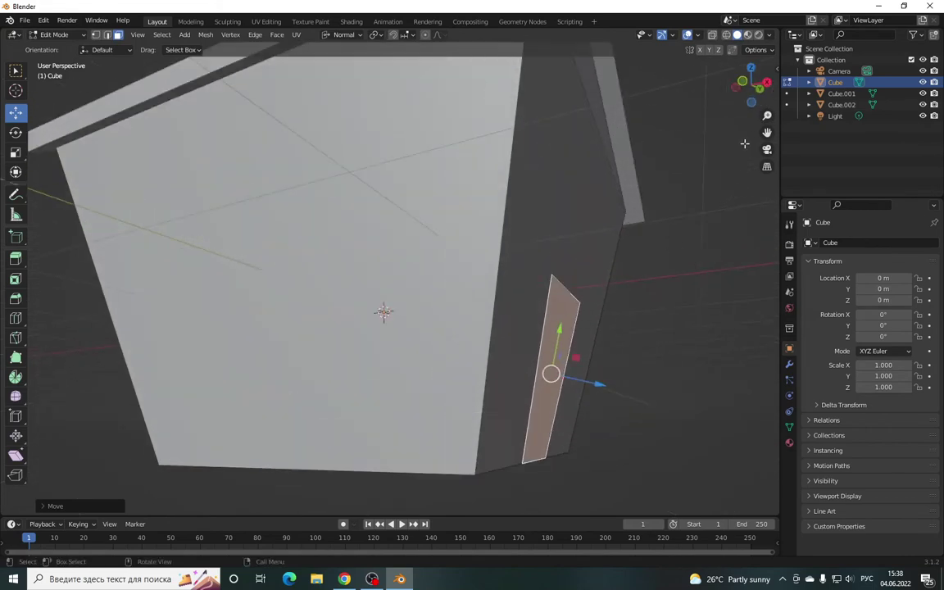
left_click(761, 88)
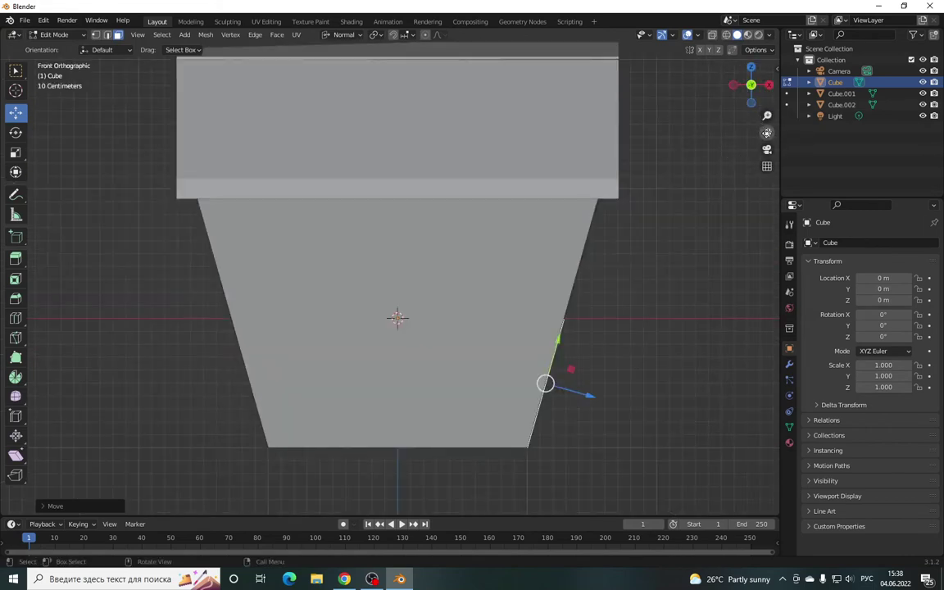
mouse_move(749, 86)
left_mouse_down()
mouse_move(776, 69)
mouse_move(734, 89)
mouse_move(736, 109)
left_mouse_up()
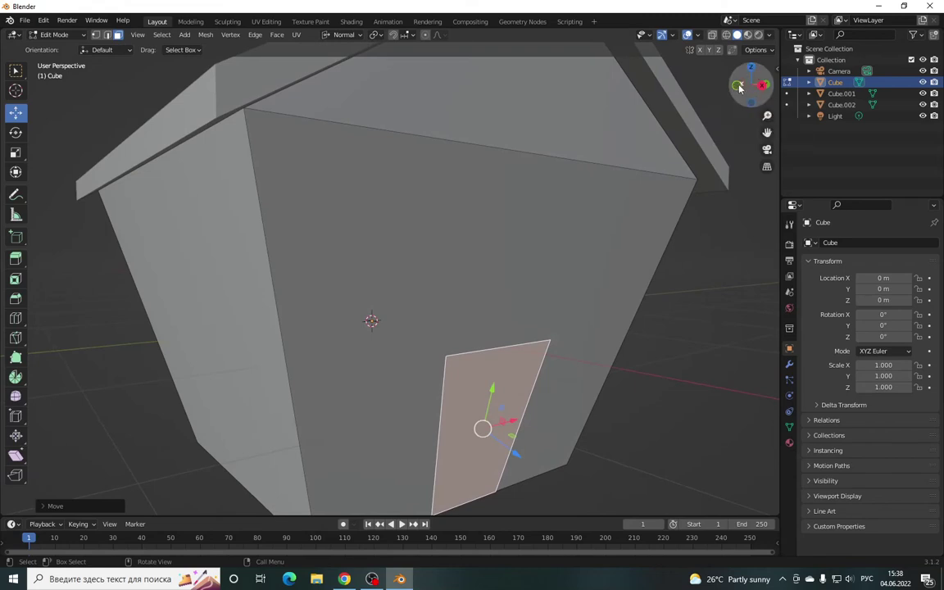
left_click(738, 86)
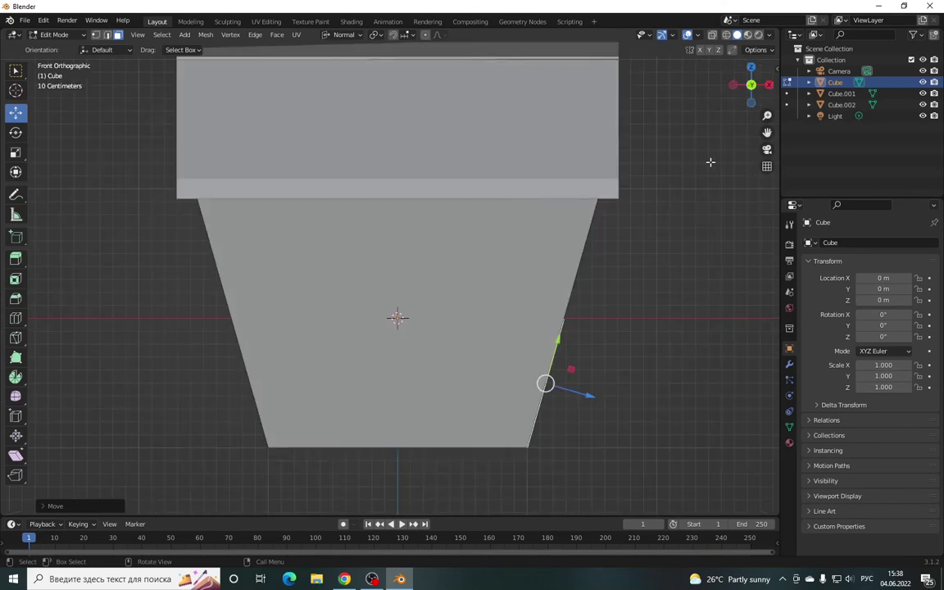
left_click_drag(767, 132, 748, 127)
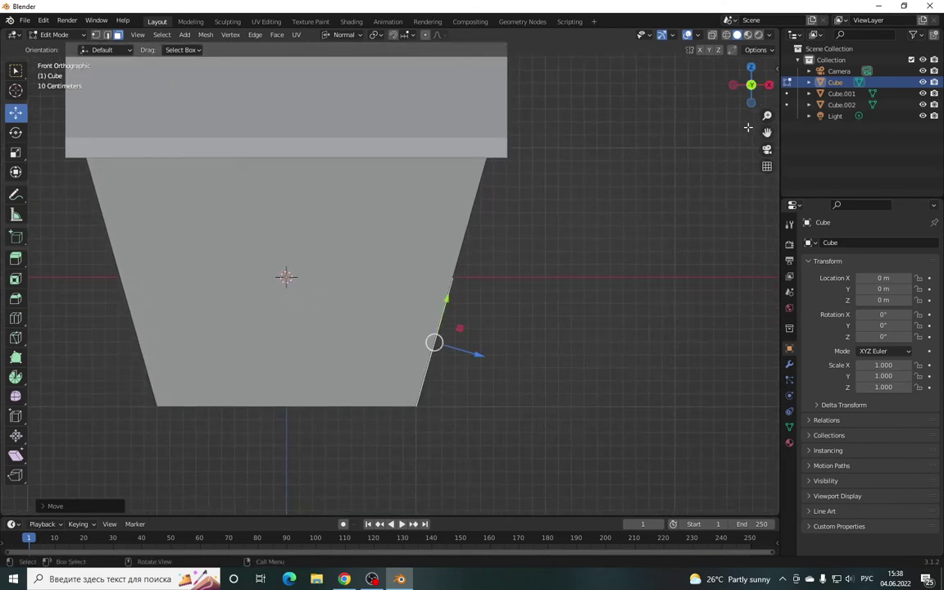
scroll(580, 82, "up", 2)
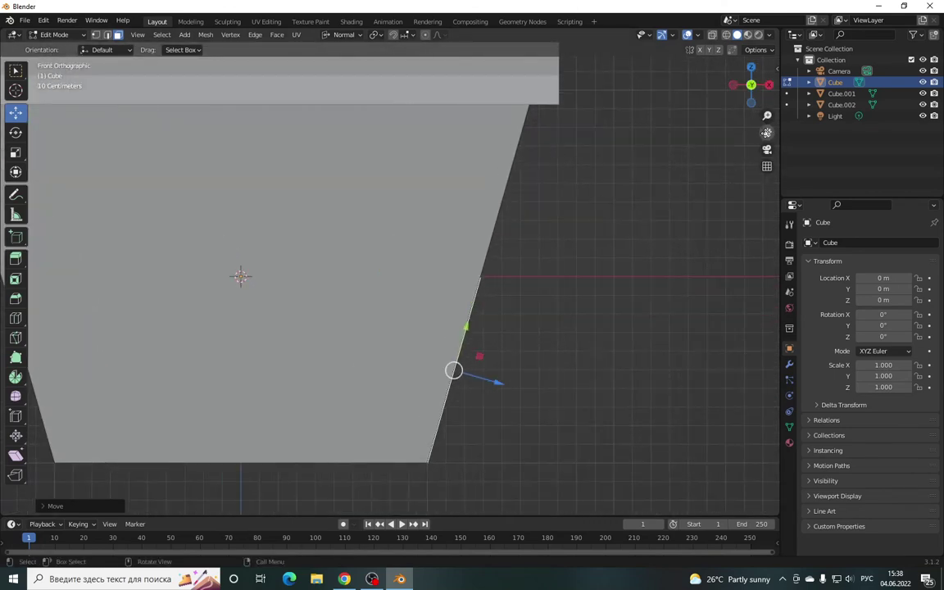
left_click_drag(767, 132, 695, 53)
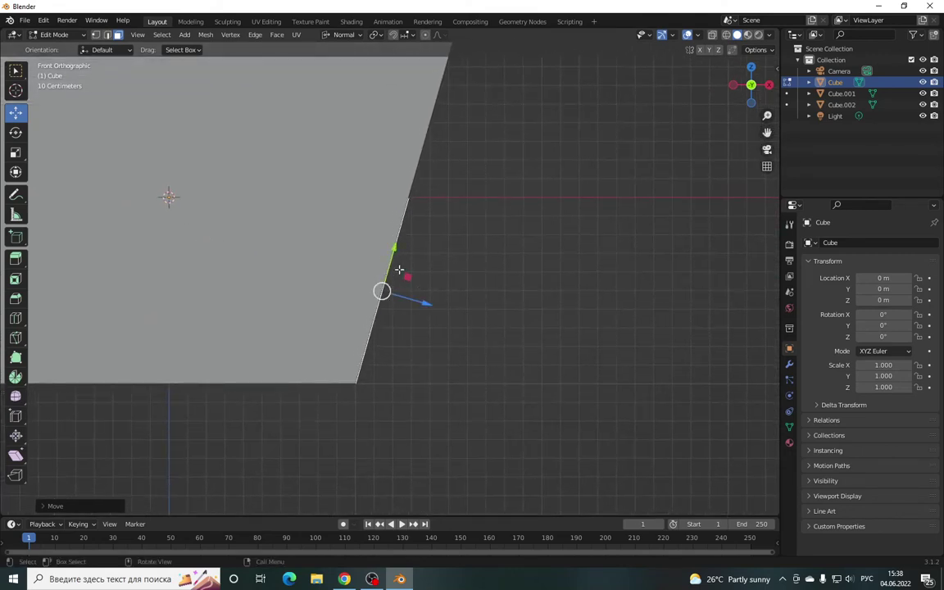
- Move the door face along its normal and fine-tune its vertical position
key("g")
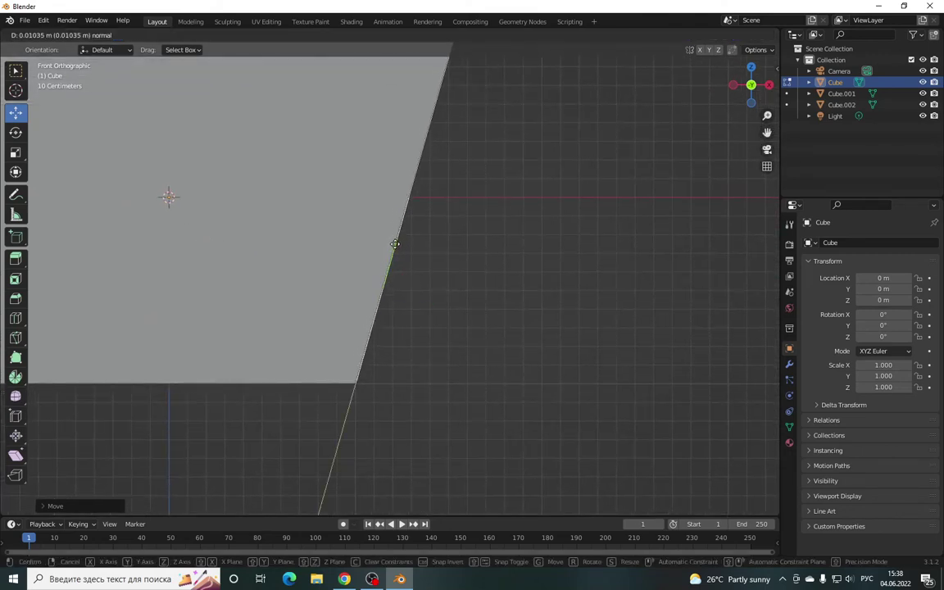
left_click(396, 245)
left_click_drag(751, 85, 407, 232)
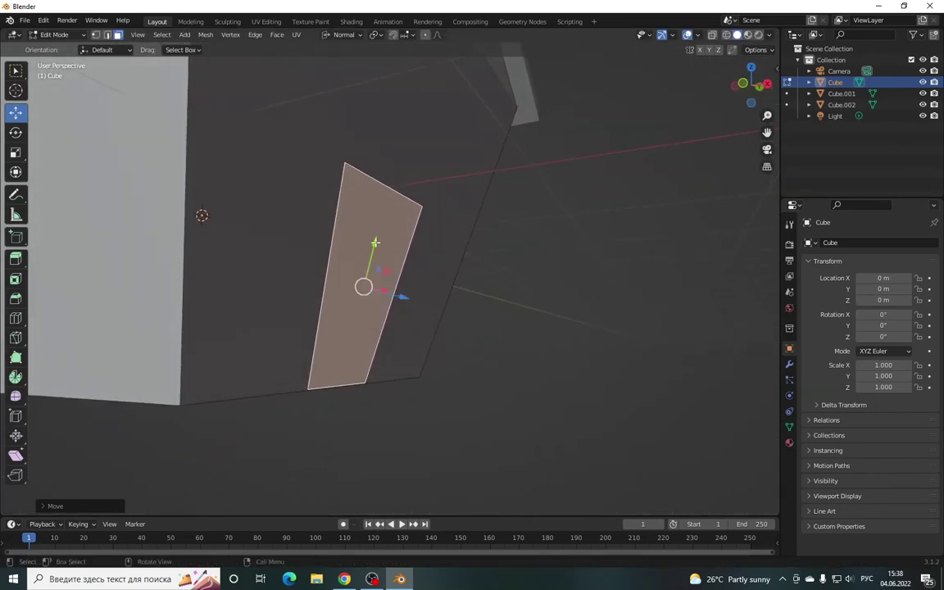
left_click_drag(375, 242, 376, 244)
left_click_drag(751, 86, 721, 106)
scroll(400, 237, "down", 3)
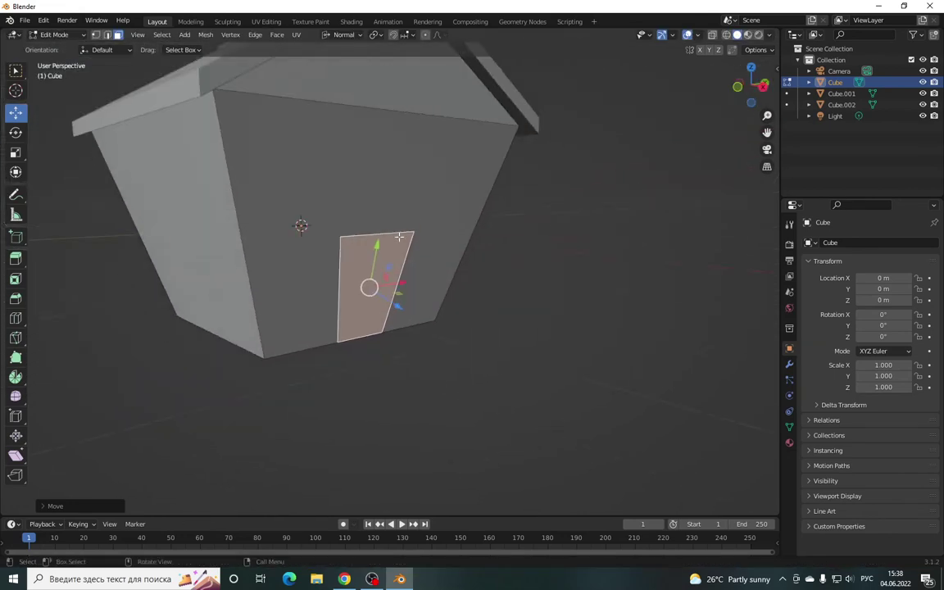
scroll(399, 259, "up", 2)
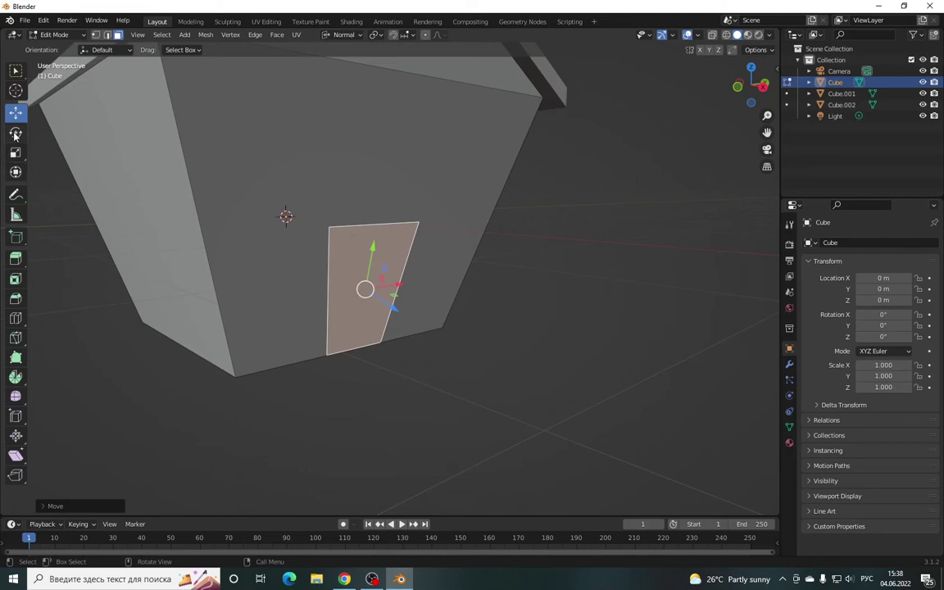
- Inset the door face with a border thickness of about 0.07 m
left_click(16, 280)
left_click_drag(336, 270, 370, 301)
left_click(369, 301)
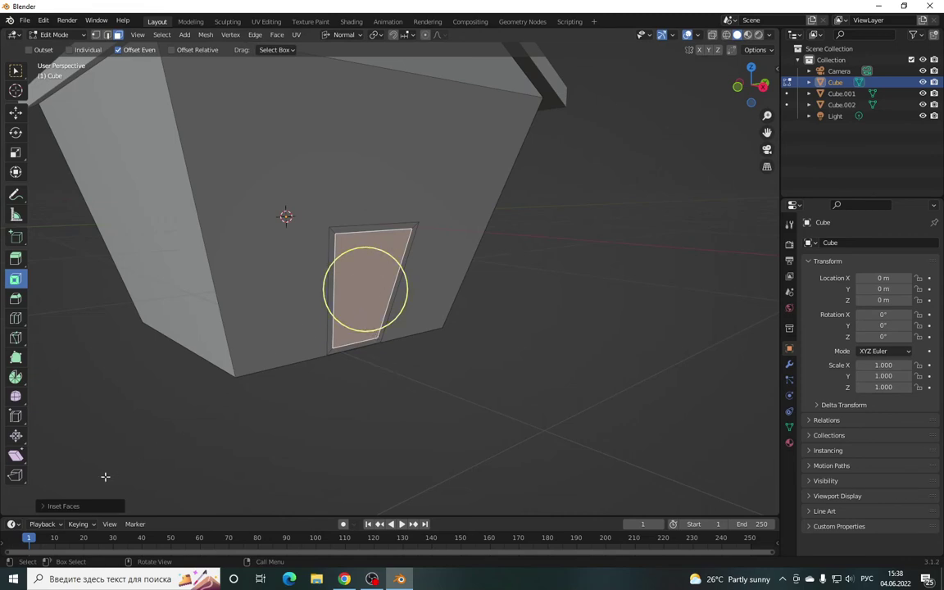
left_click(55, 507)
mouse_move(144, 441)
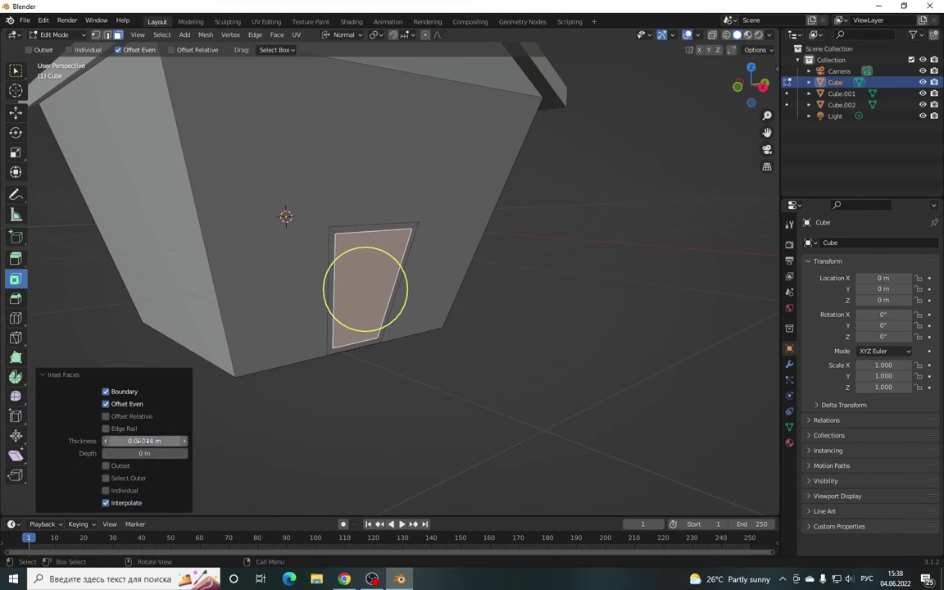
mouse_move(144, 441)
left_mouse_down()
mouse_move(163, 441)
mouse_move(156, 441)
left_mouse_up()
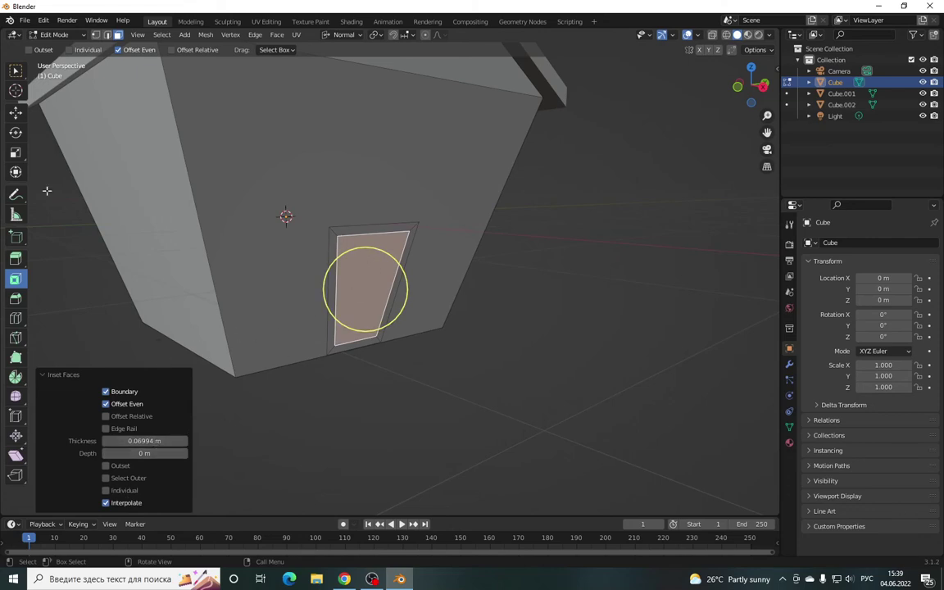
left_click(16, 113)
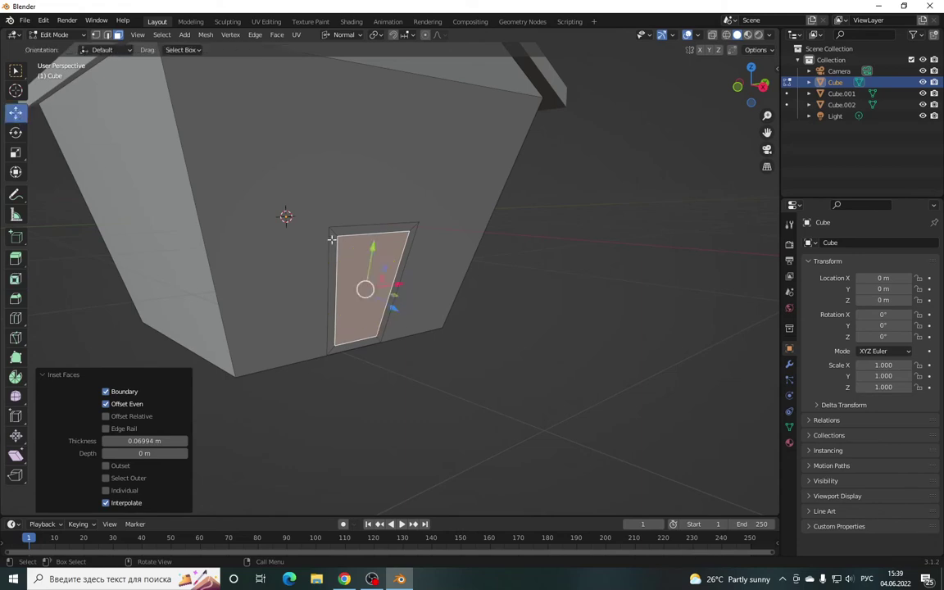
- Push the inner door panel into the wall and select the surrounding frame loop
left_click_drag(379, 245, 376, 260)
left_click_drag(745, 90, 744, 90)
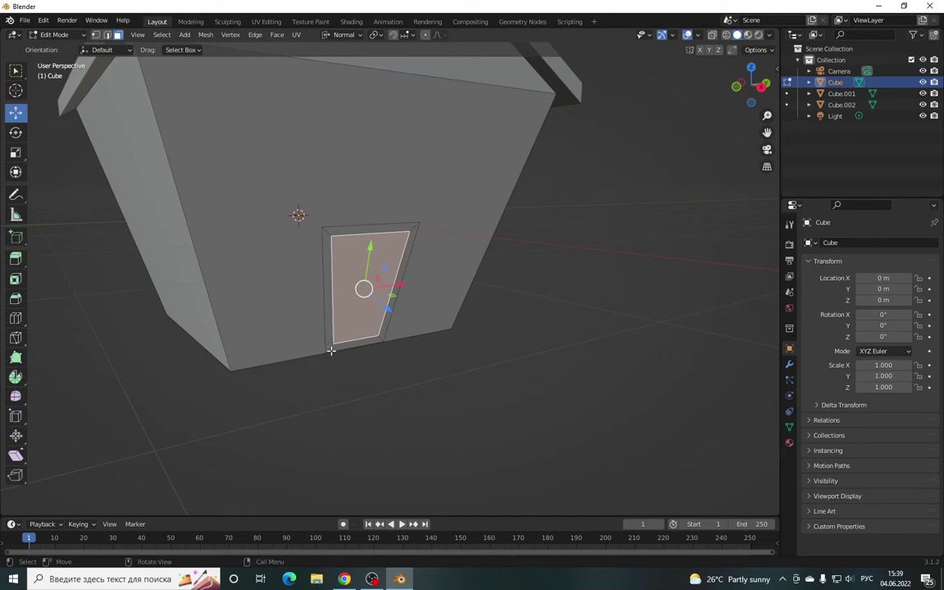
left_click(329, 345)
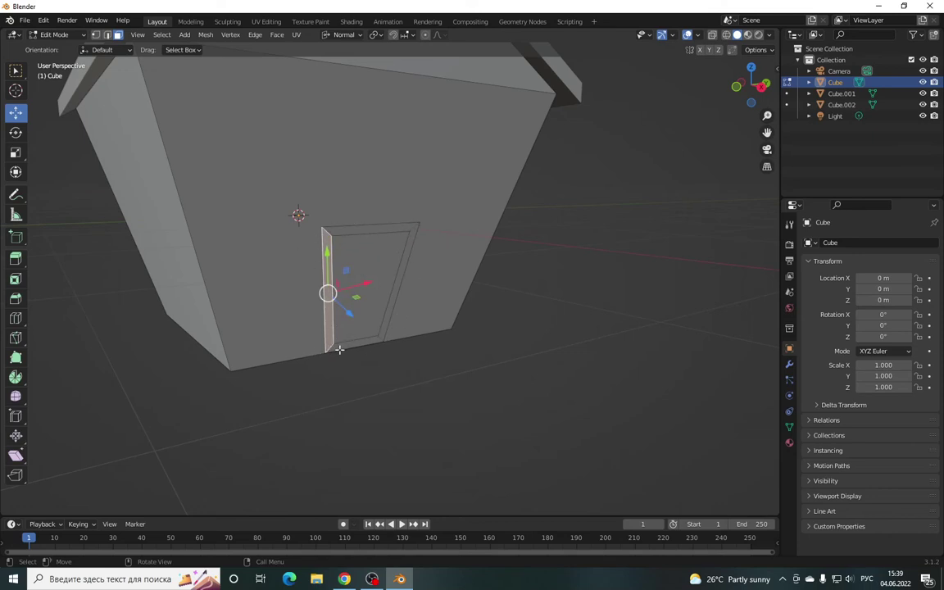
left_click(381, 339, "alt")
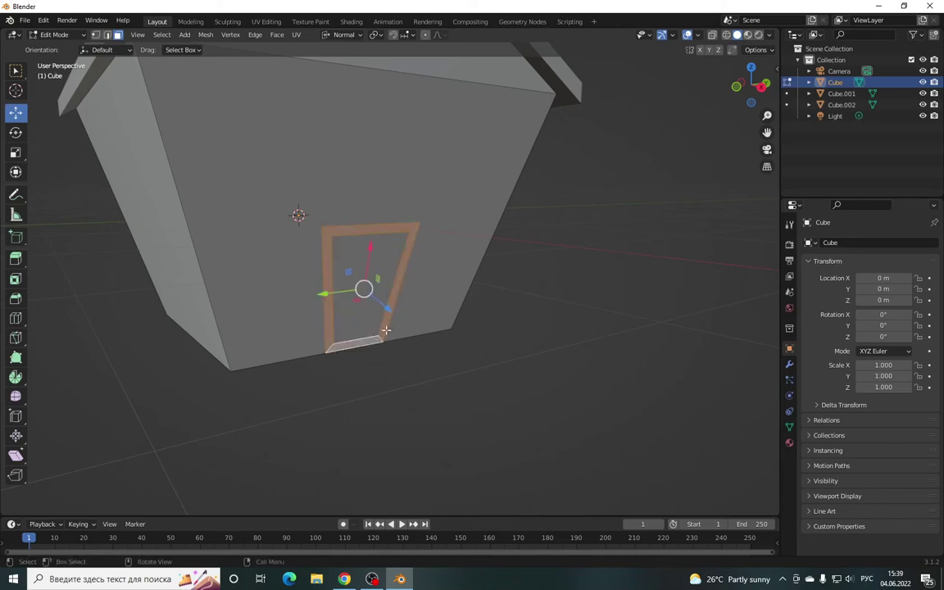
- Extrude the door-frame loop outward in front view, setting its final move to 0.001723 m
left_click(15, 260)
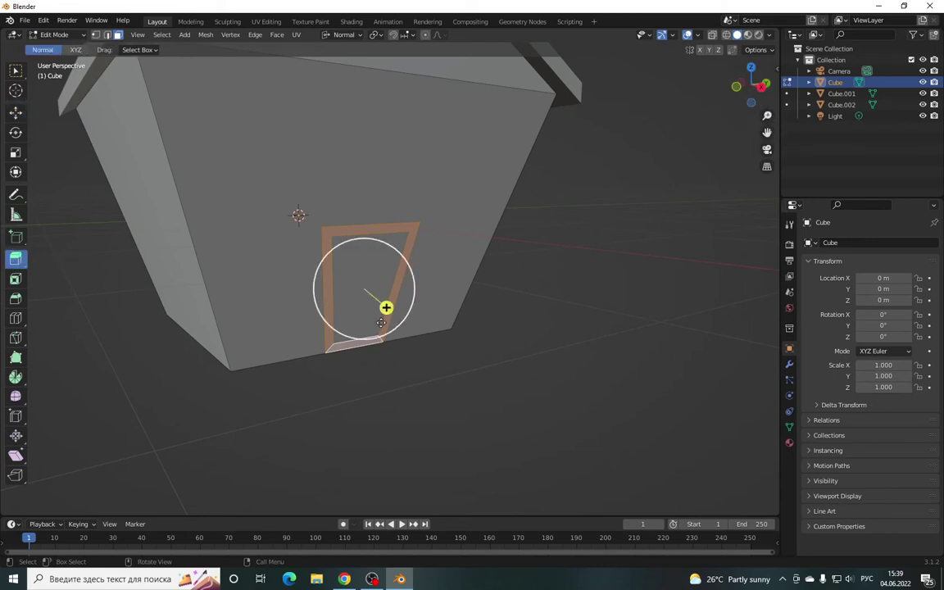
left_click(740, 88)
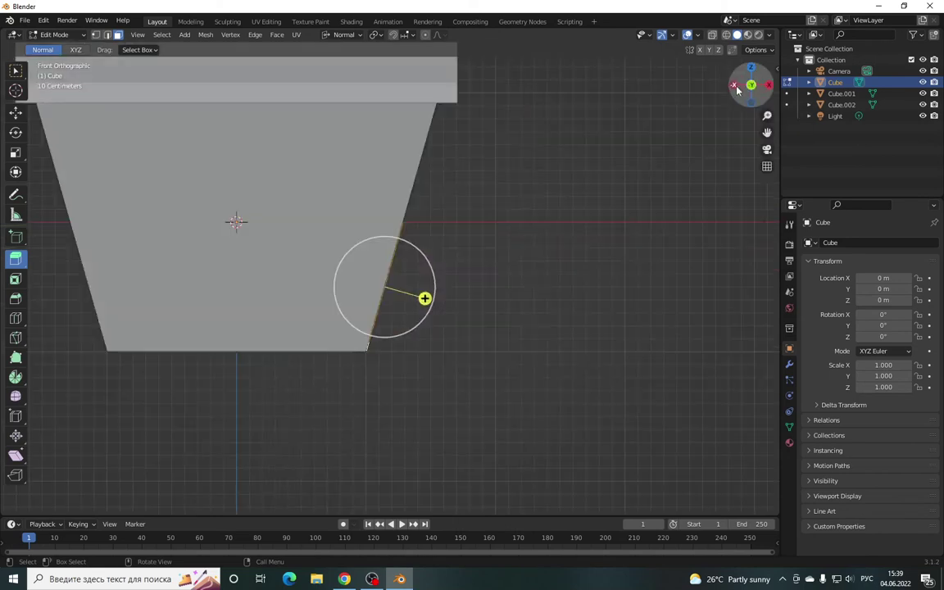
scroll(431, 263, "up", 2)
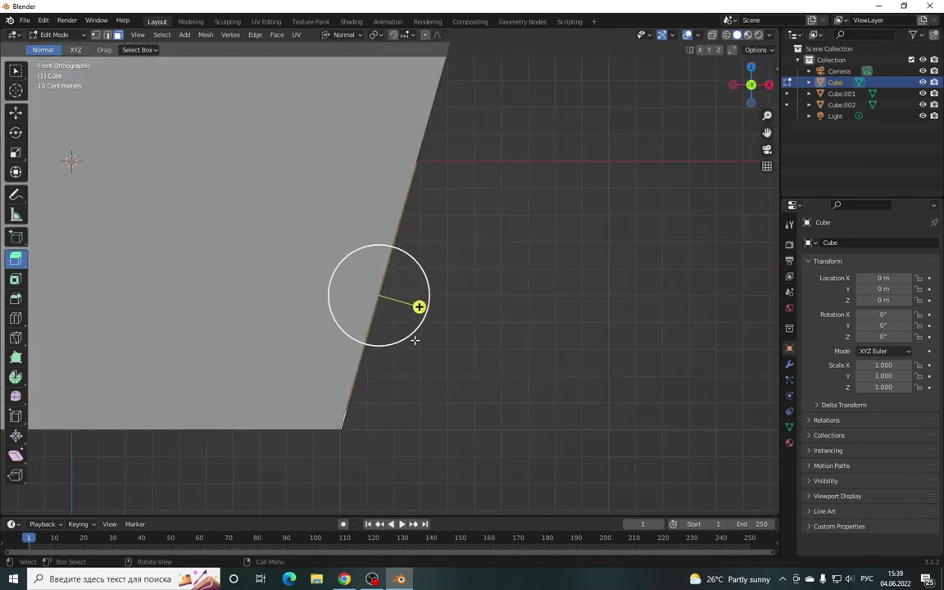
left_click_drag(419, 307, 436, 309)
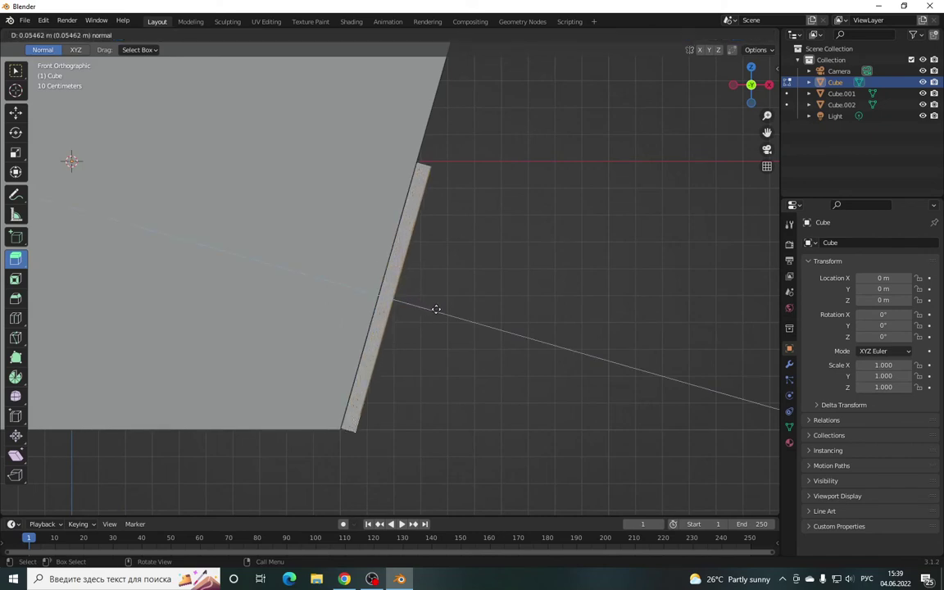
left_click_drag(436, 309, 435, 311)
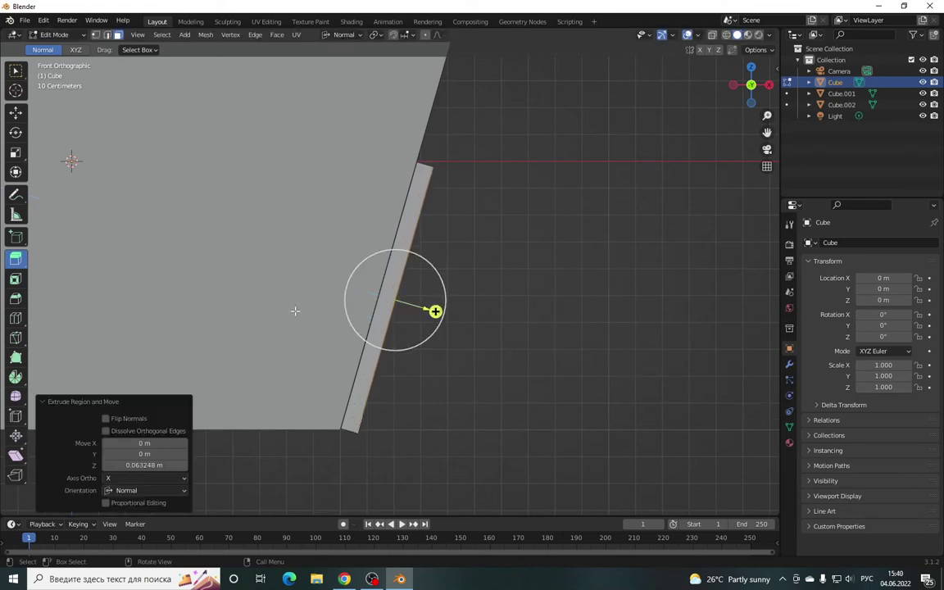
left_click(16, 112)
left_click_drag(402, 256, 413, 251)
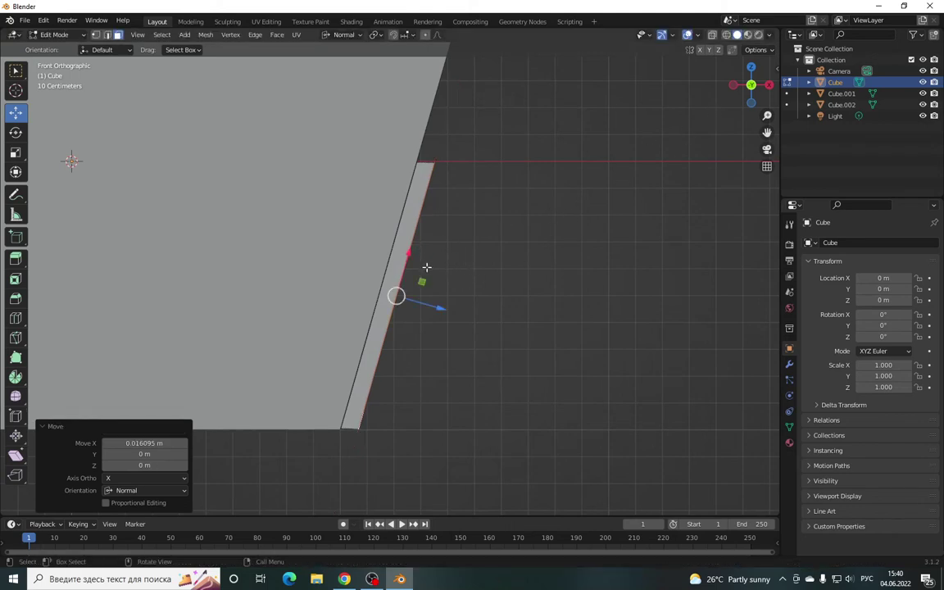
left_click_drag(408, 253, 409, 254)
- Extrude the door frame's left vertical face 0.042232 m further out from the wall
left_click_drag(749, 84, 729, 115)
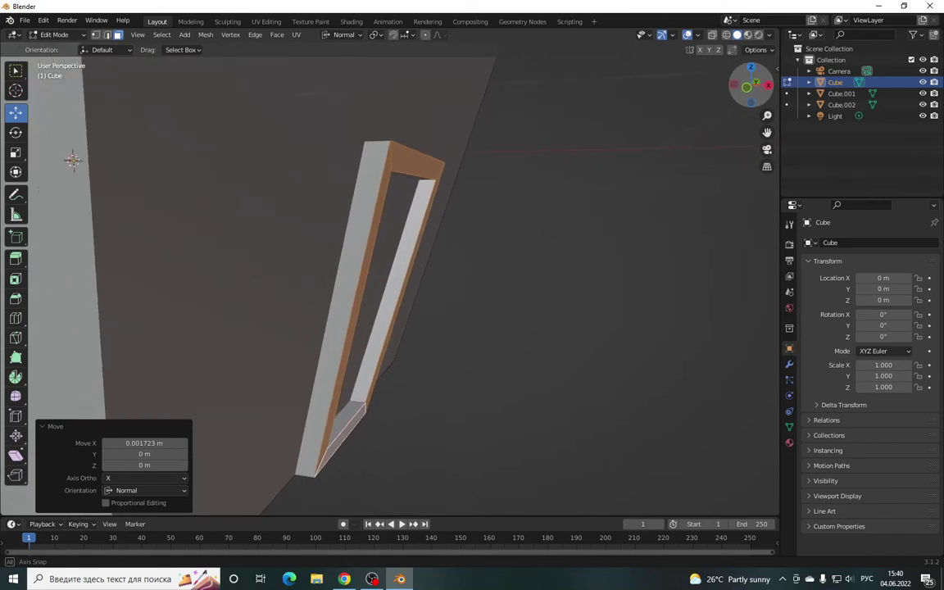
left_click_drag(746, 86, 609, 180)
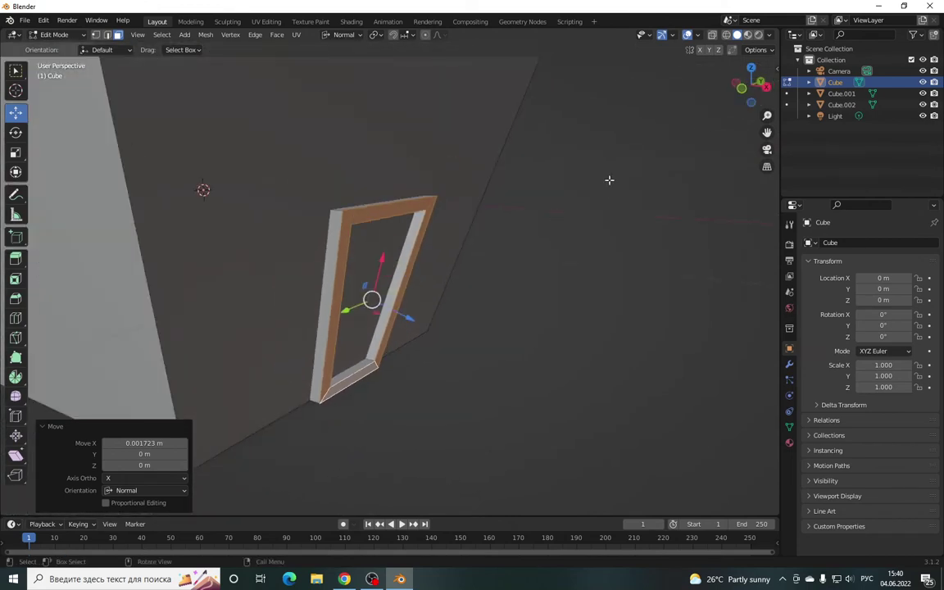
mouse_move(748, 86)
left_mouse_down()
mouse_move(713, 99)
mouse_move(721, 96)
left_mouse_up()
left_click(313, 299)
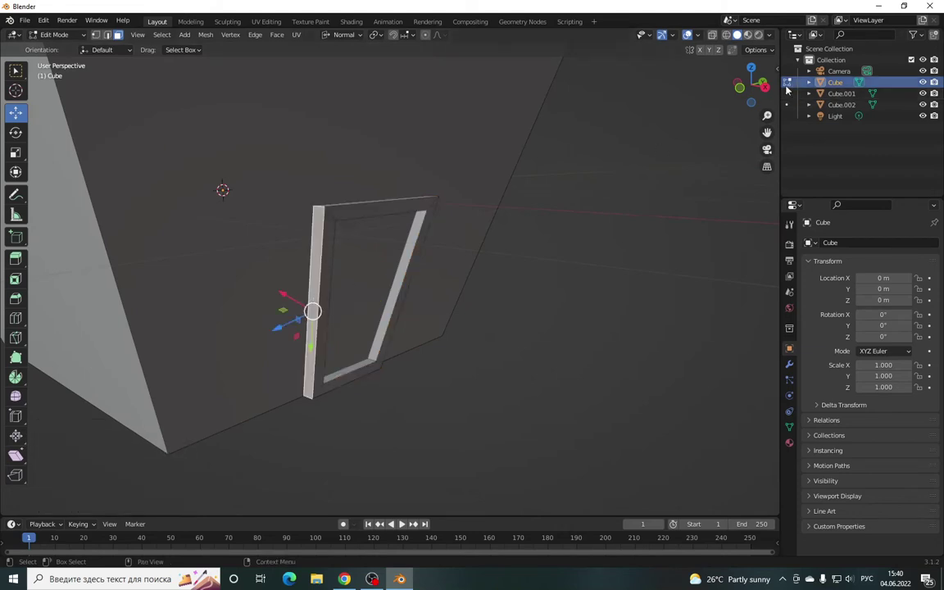
left_click_drag(747, 86, 739, 90)
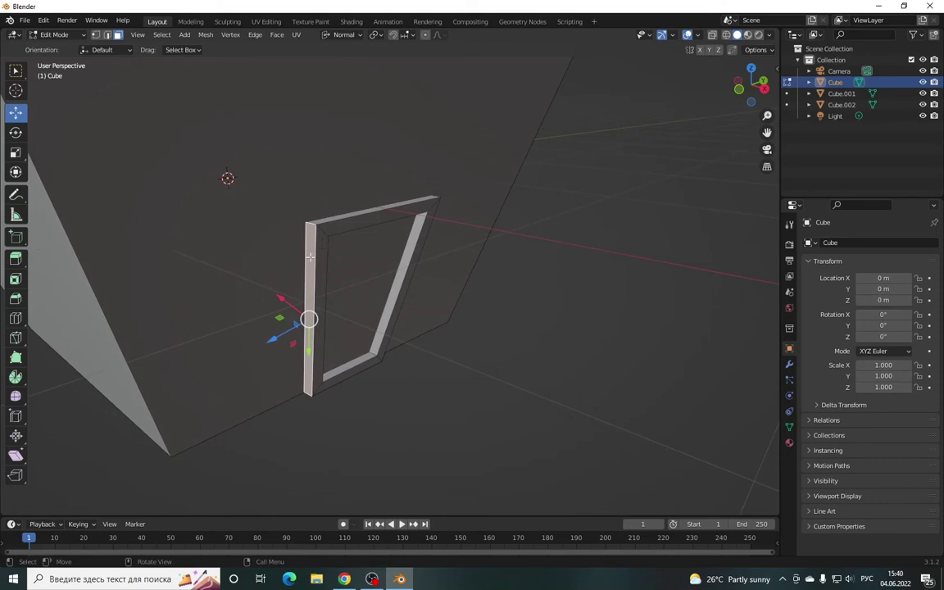
left_click(16, 258)
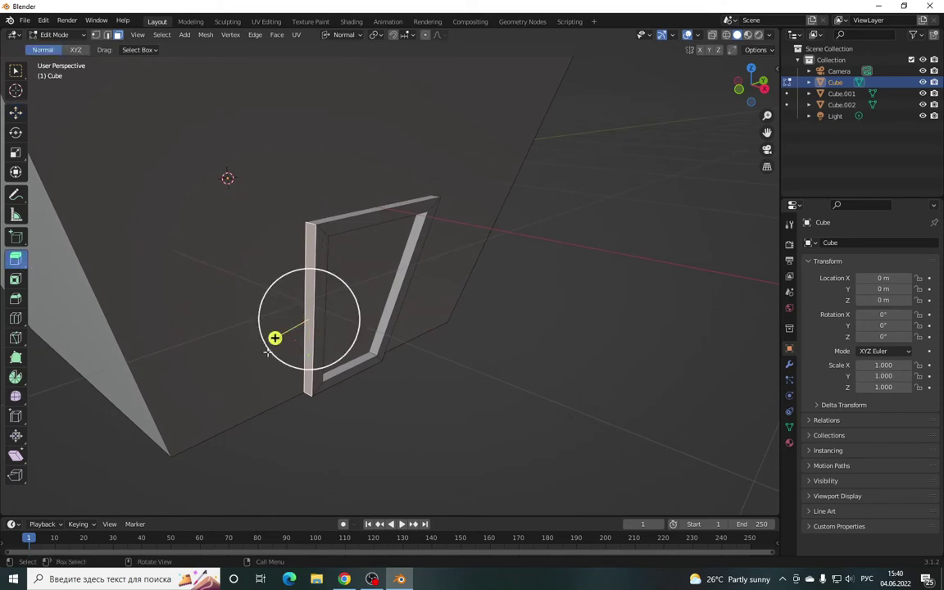
left_click_drag(274, 337, 265, 339)
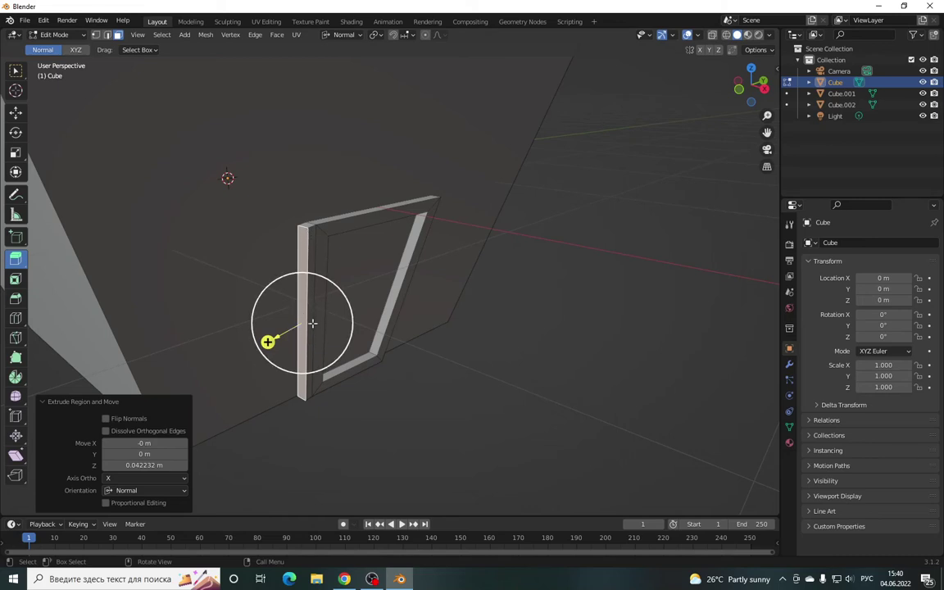
middle_click_drag(311, 317, 323, 322)
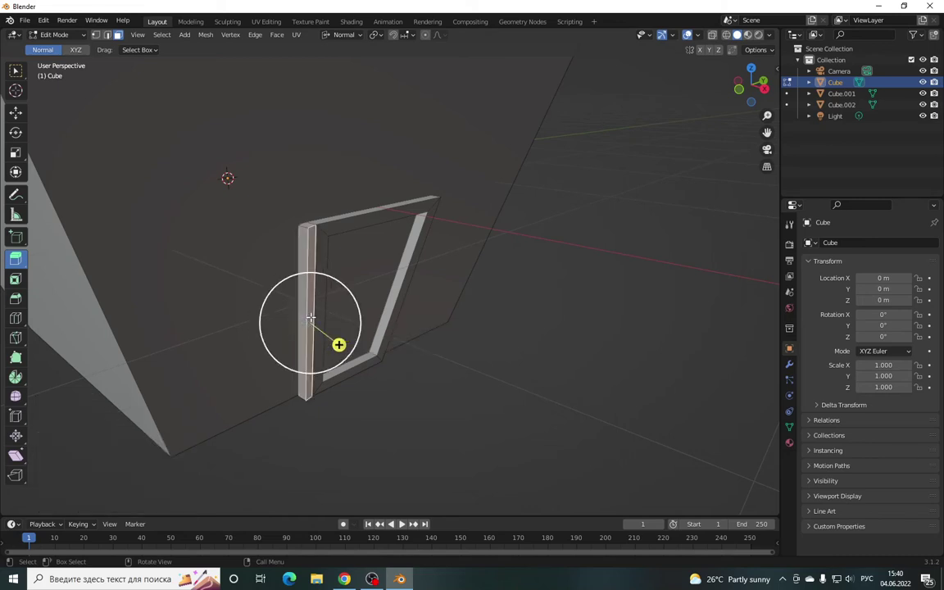
left_click(751, 95)
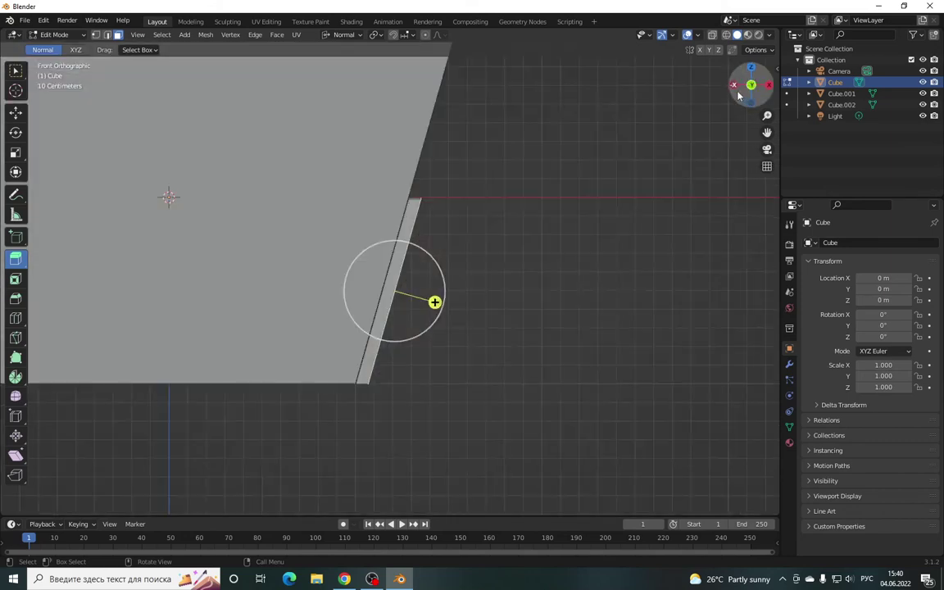
- Shift the door block's side face 0.11924 m along its normal Y, then switch to vertex selection
left_click_drag(435, 303, 514, 315)
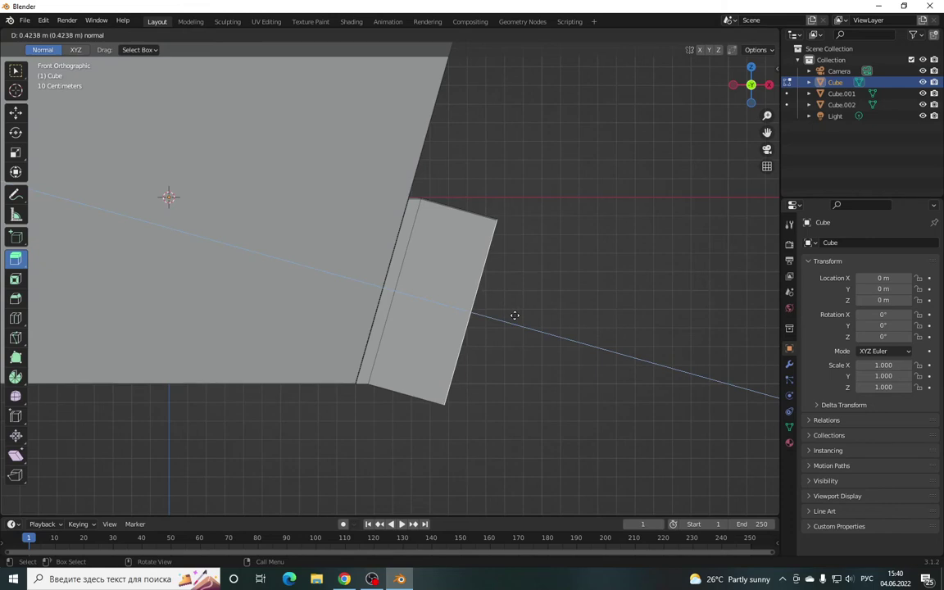
left_click(15, 111)
left_click_drag(484, 268, 490, 244)
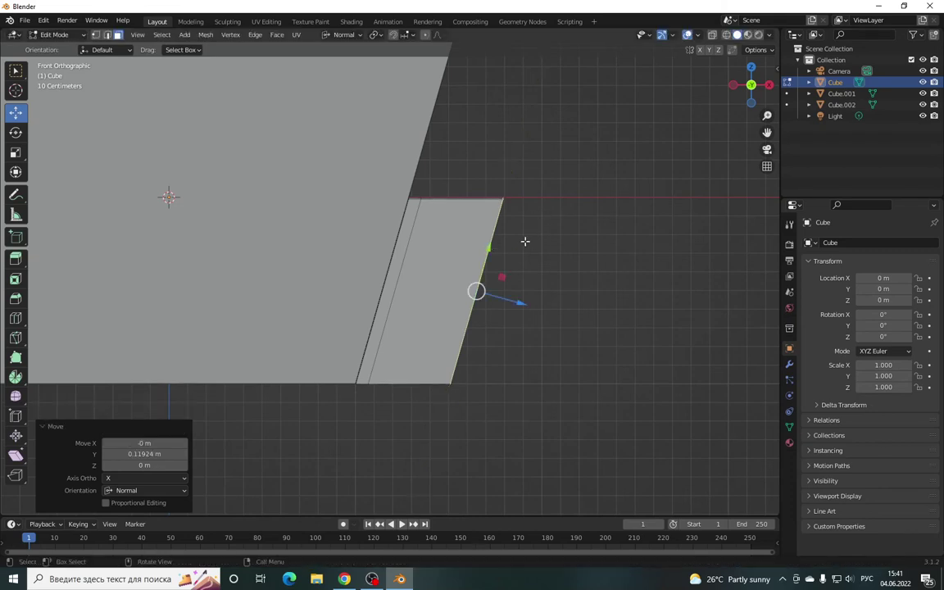
left_click_drag(748, 83, 729, 92)
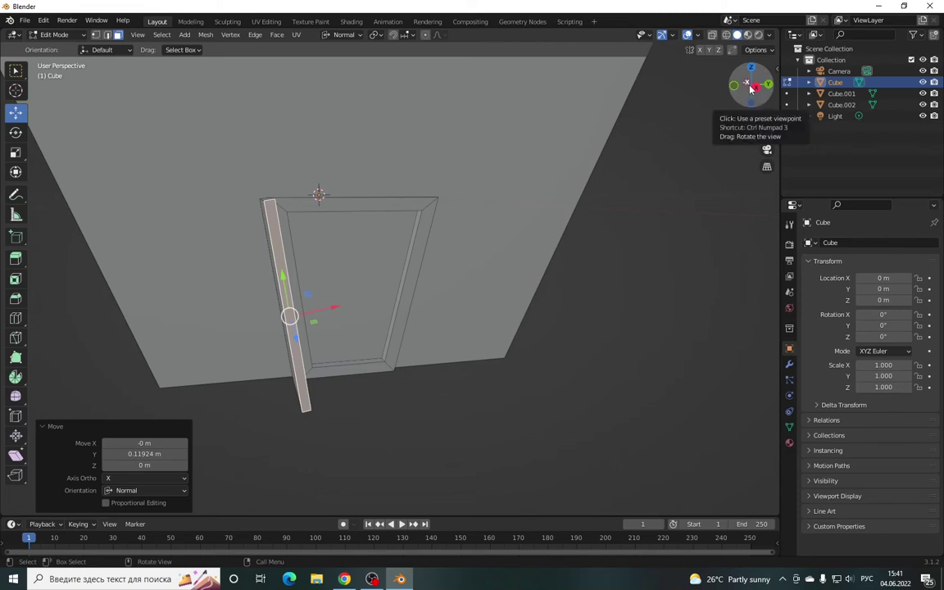
left_click_drag(741, 90, 766, 100)
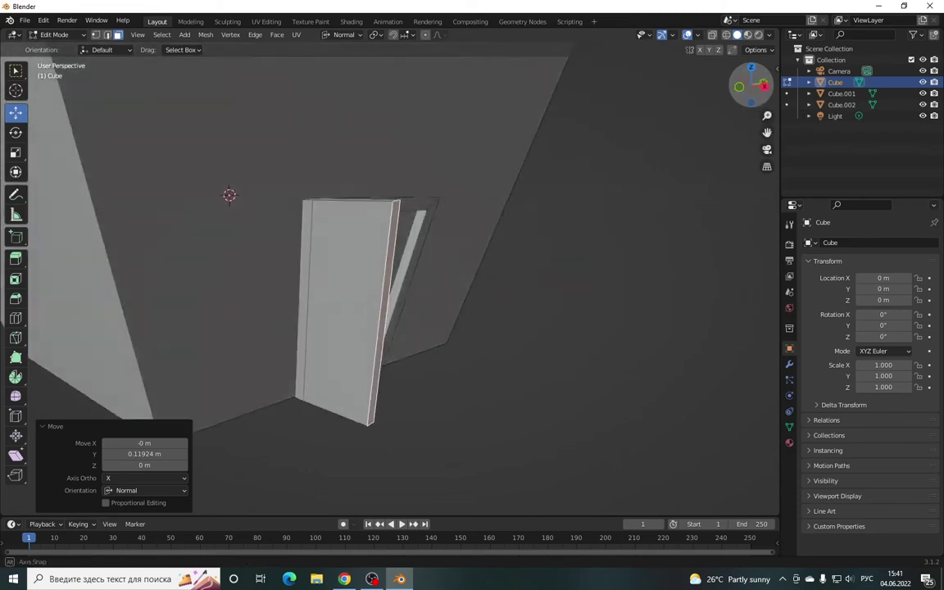
left_click(765, 98)
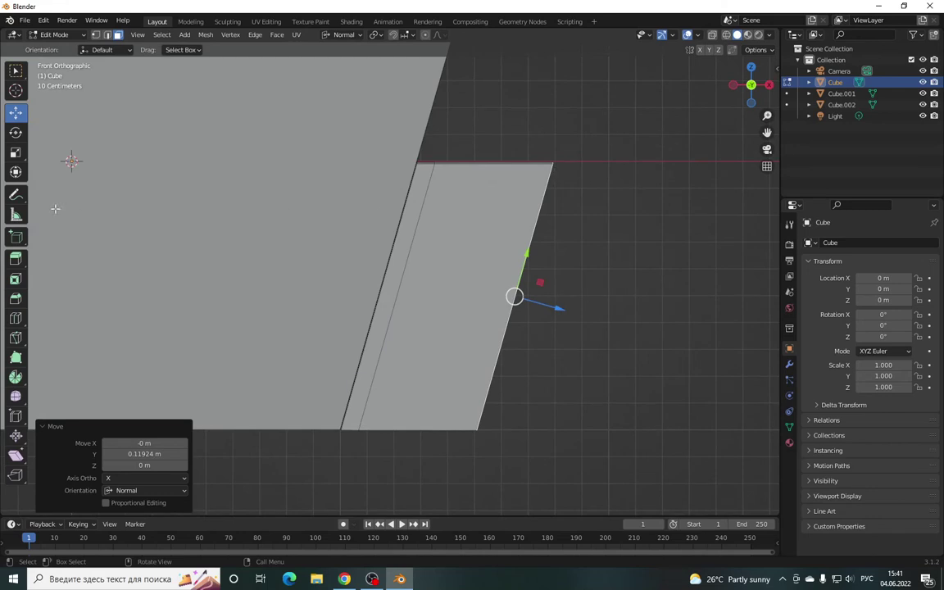
left_click(96, 36)
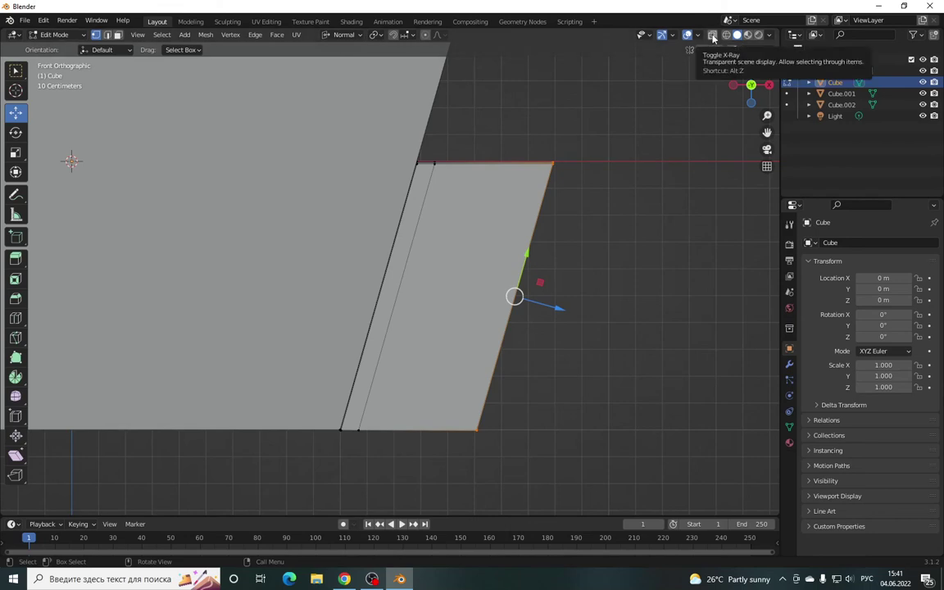
- In X-ray, move the door's top outer corner vertex 0.13813 m along global X
left_click(713, 37)
left_click_drag(538, 141, 581, 203)
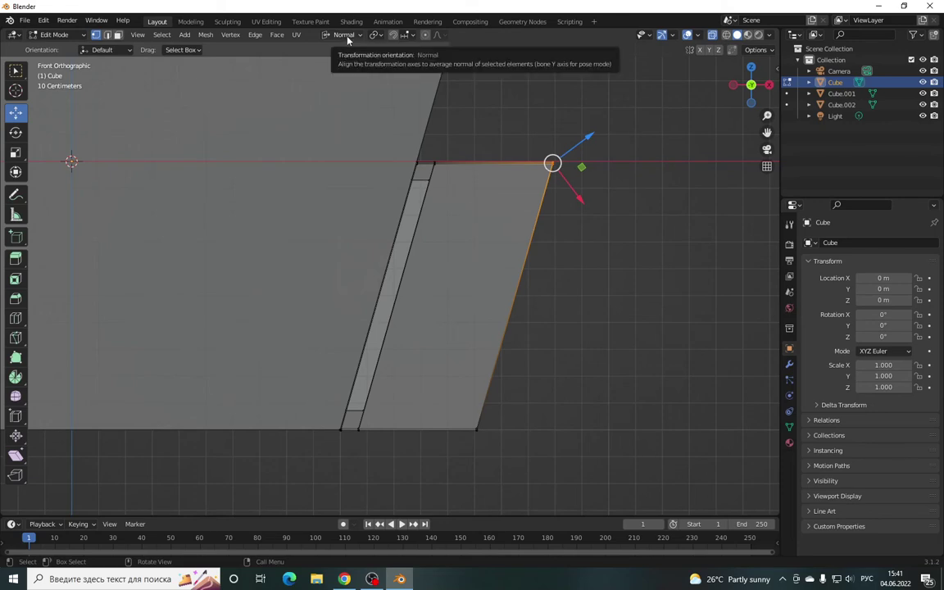
left_click_drag(590, 137, 596, 130)
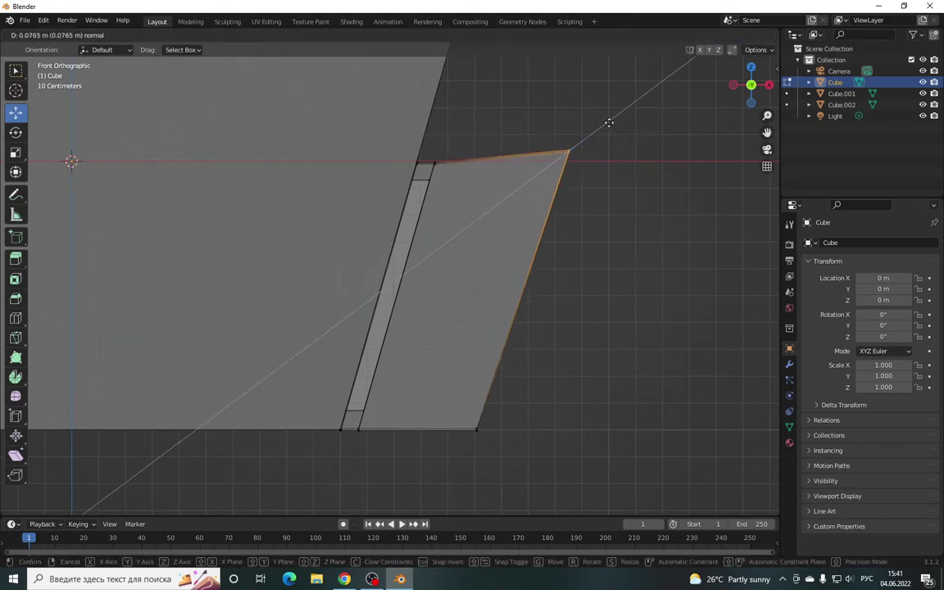
left_click_drag(574, 197, 569, 196)
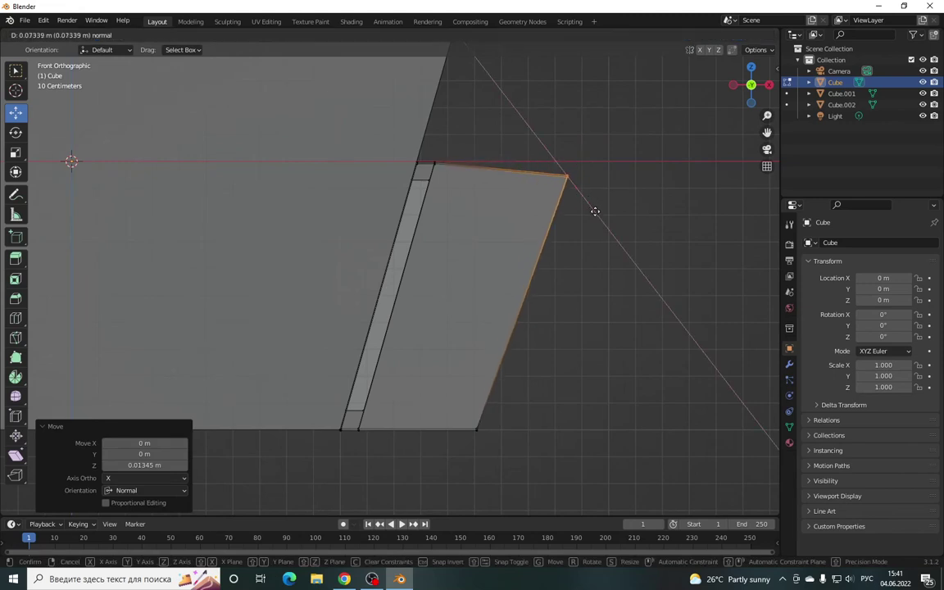
key("ctrl+z")
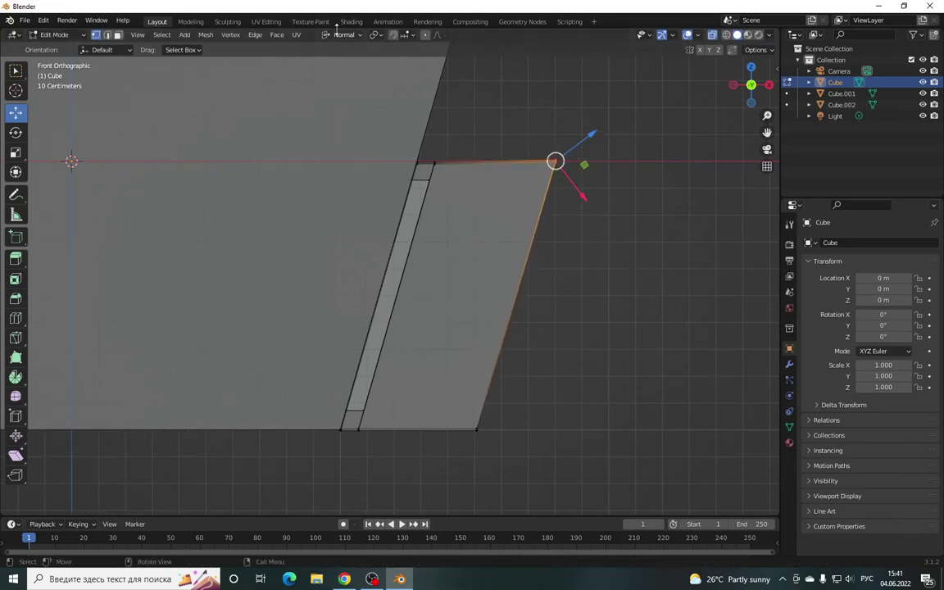
left_click(342, 35)
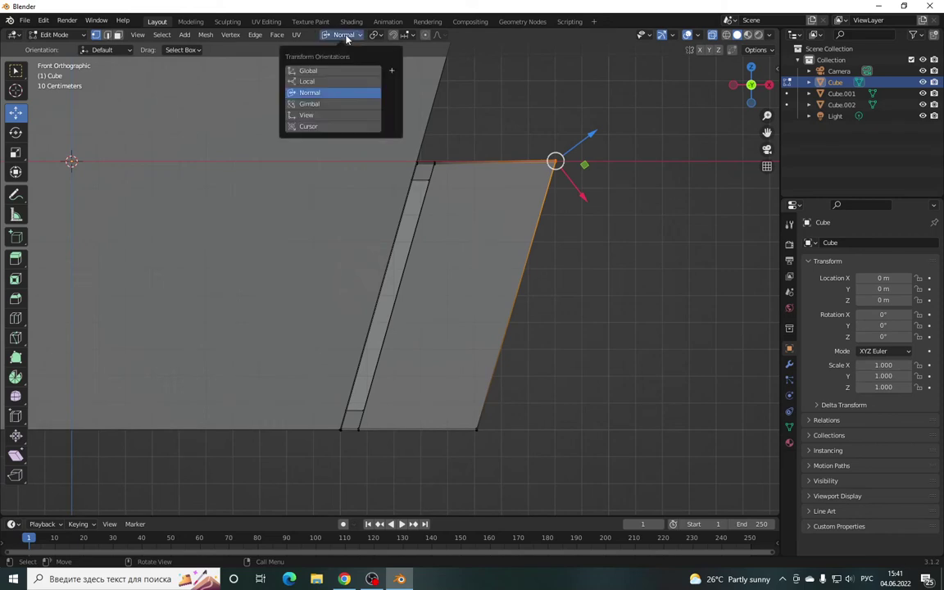
left_click(308, 71)
left_click_drag(597, 163, 636, 170)
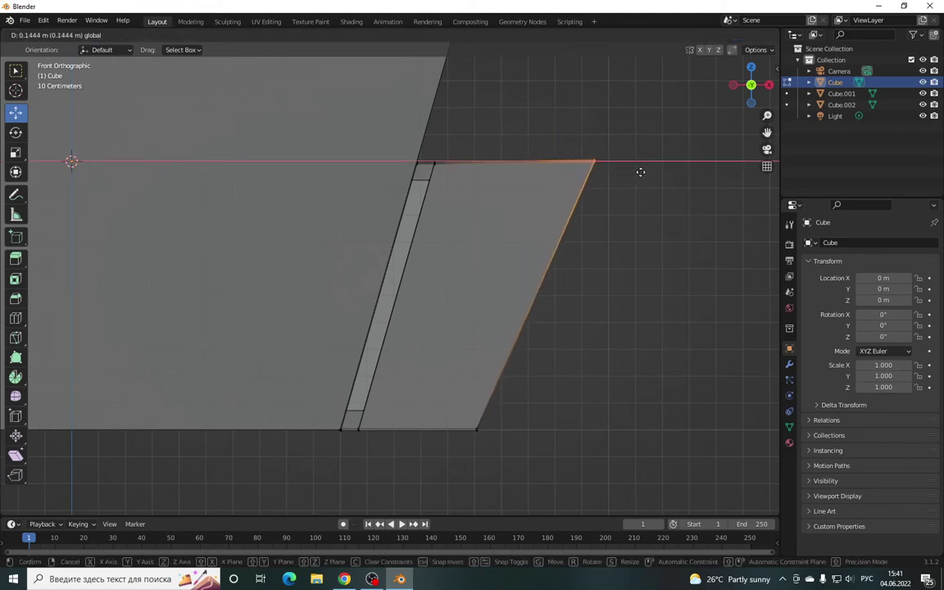
left_click(641, 173)
- Turn X-ray off and return to Object Mode
mouse_move(739, 99)
middle_mouse_down()
mouse_move(215, 154)
mouse_move(499, 246)
middle_mouse_up()
left_click(713, 35)
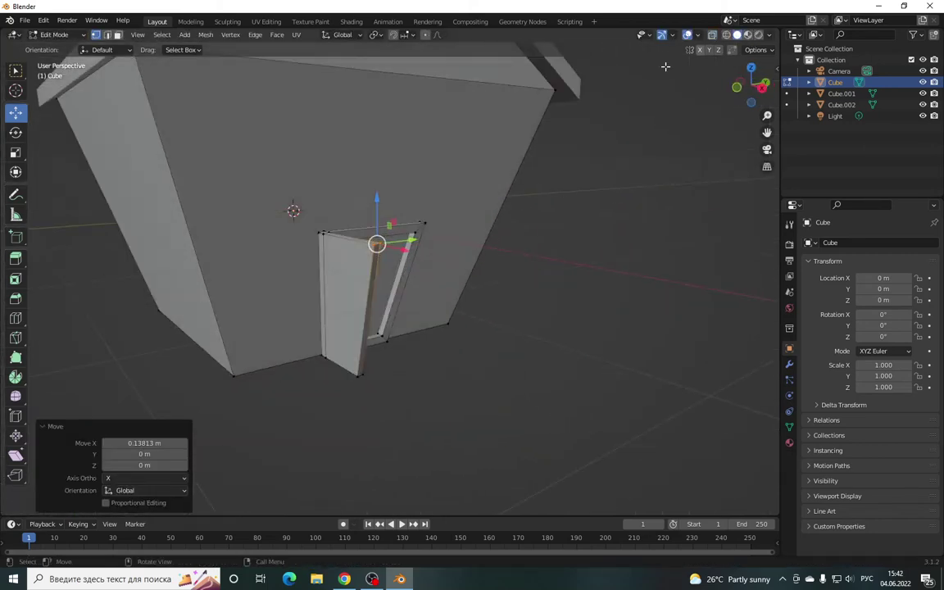
left_click_drag(737, 94, 721, 106)
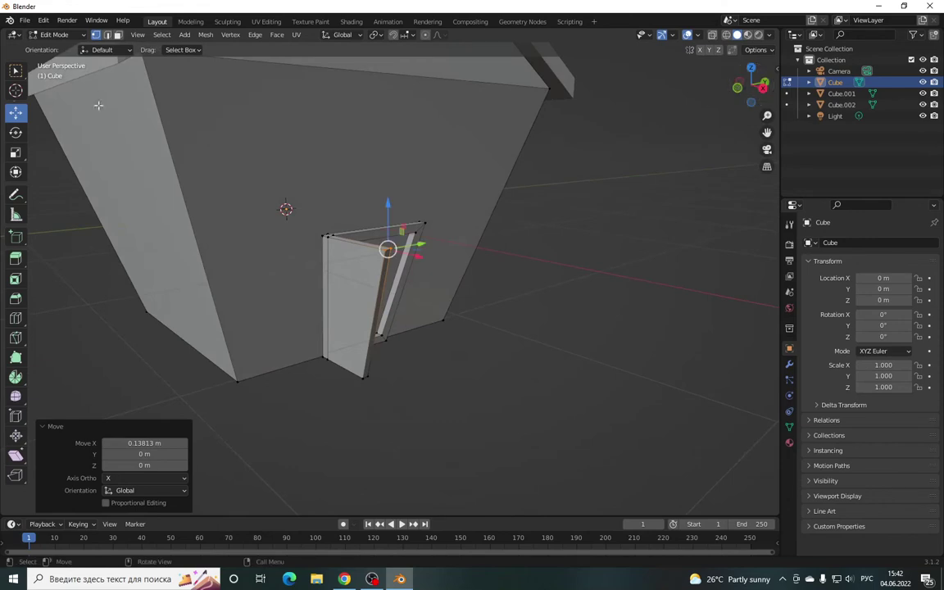
left_click(46, 36)
left_click(61, 48)
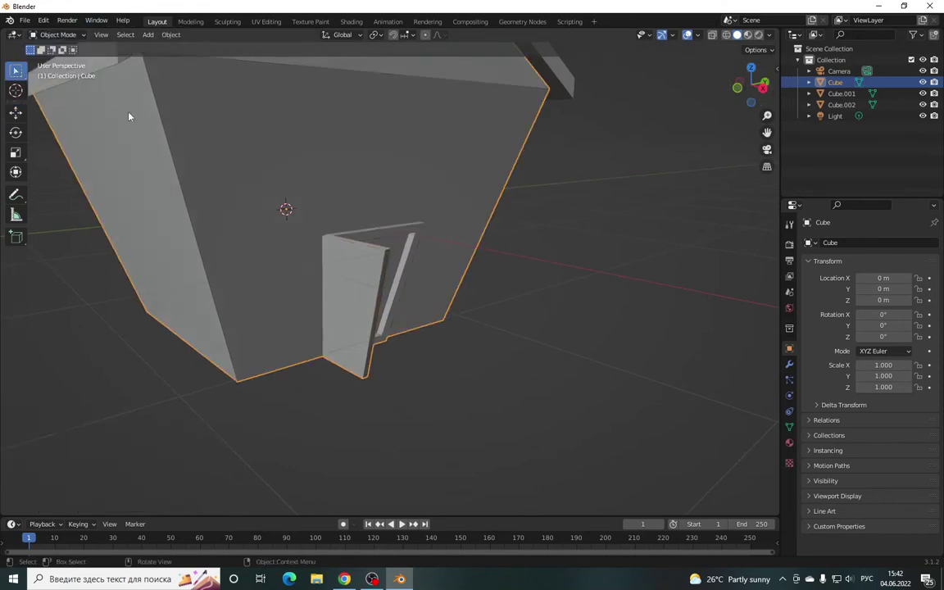
- Select the house body, enter Edit Mode with Tab, and box-select the door's faces
scroll(354, 225, "down", 5)
scroll(469, 257, "down", 4)
mouse_move(750, 86)
left_mouse_down()
mouse_move(752, 96)
mouse_move(616, 168)
left_mouse_up()
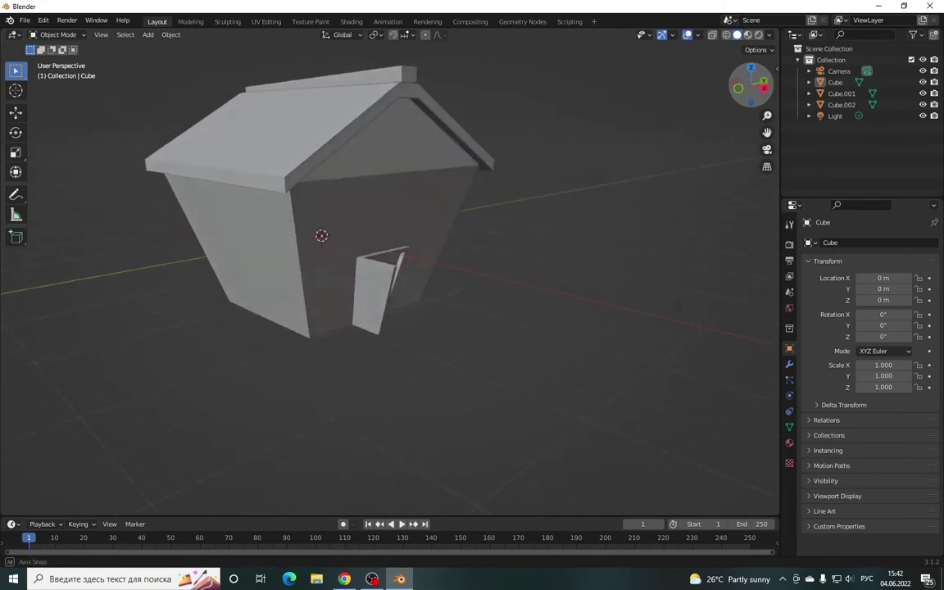
left_click(293, 234)
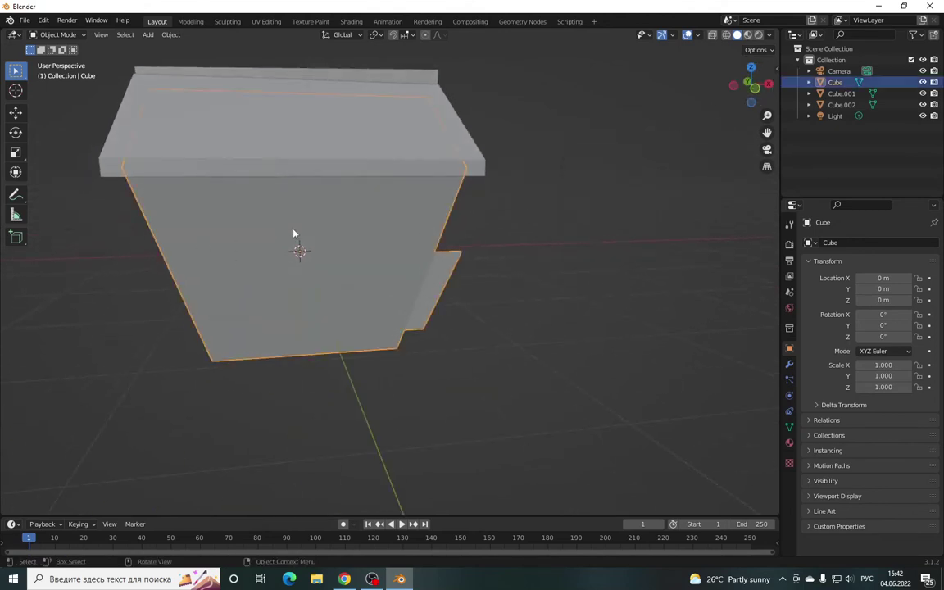
left_click_drag(750, 86, 748, 87)
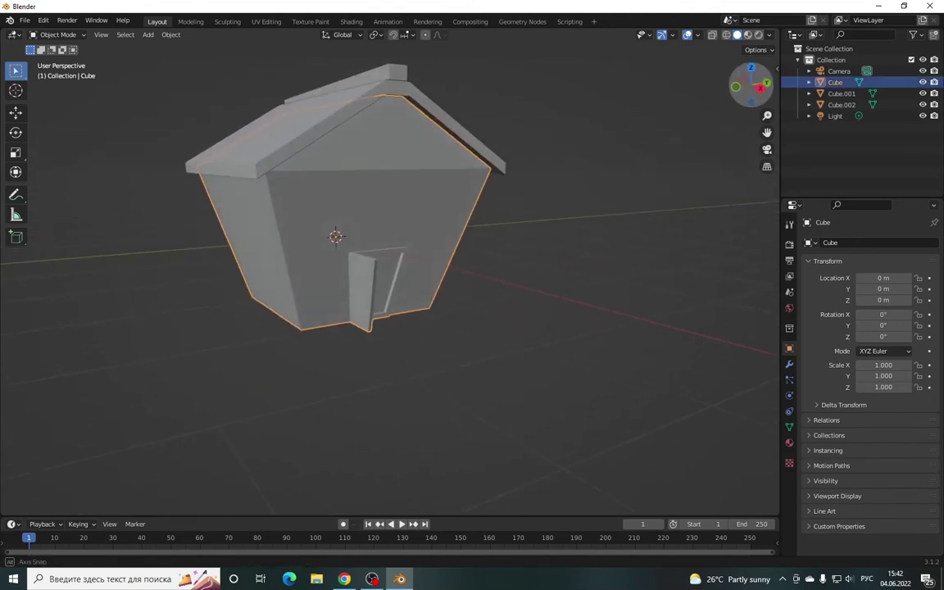
scroll(356, 288, "up", 4)
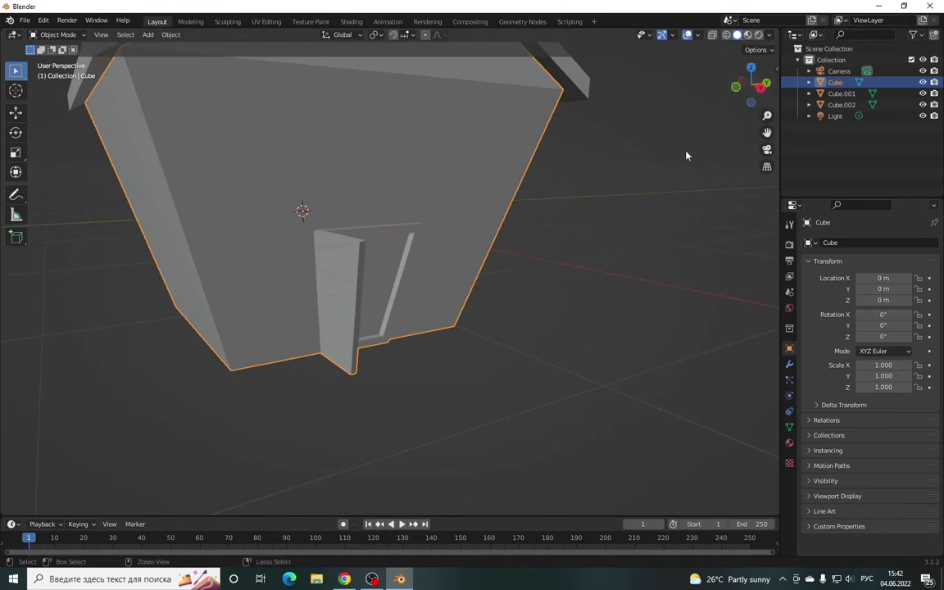
key("Tab")
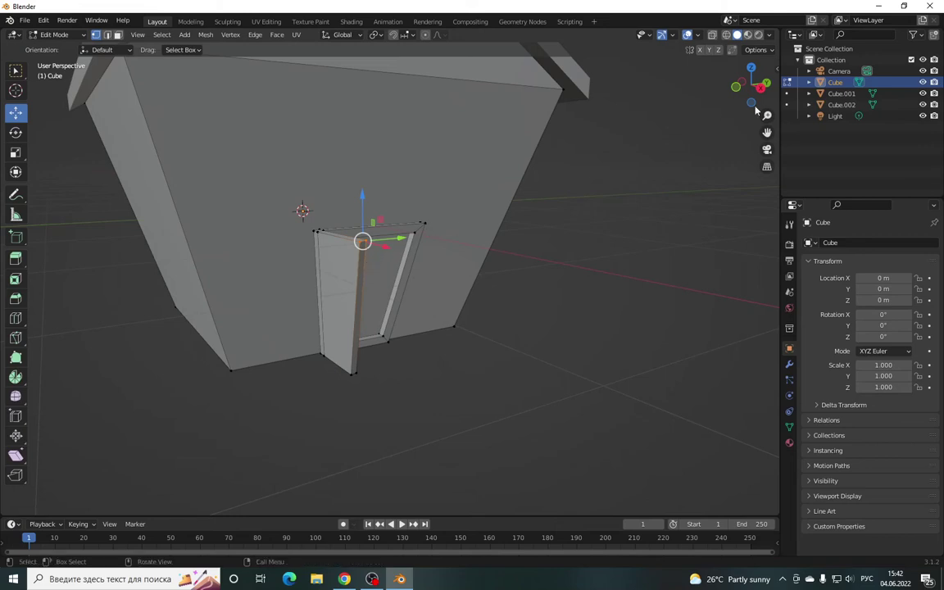
left_click_drag(750, 85, 741, 88)
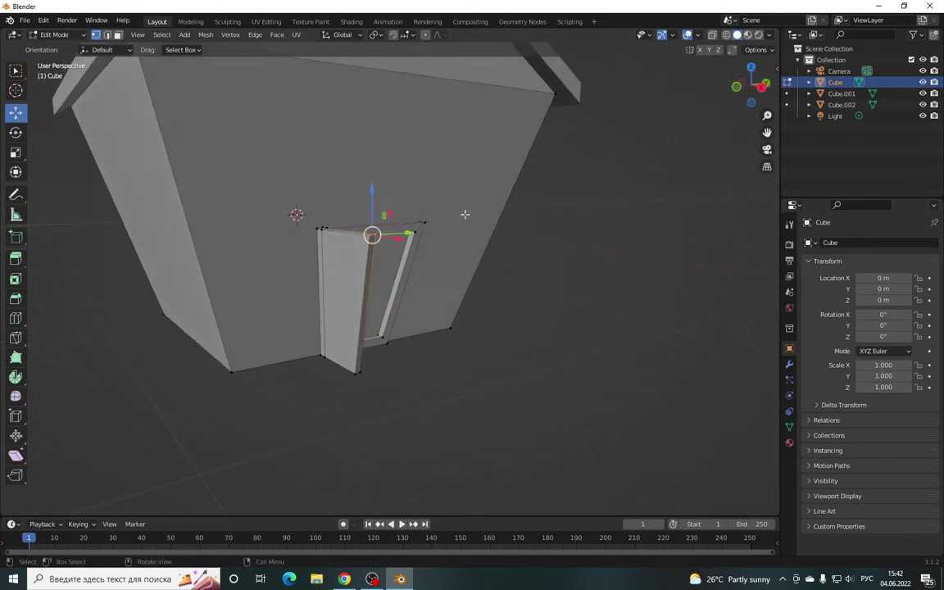
left_click_drag(305, 190, 421, 402)
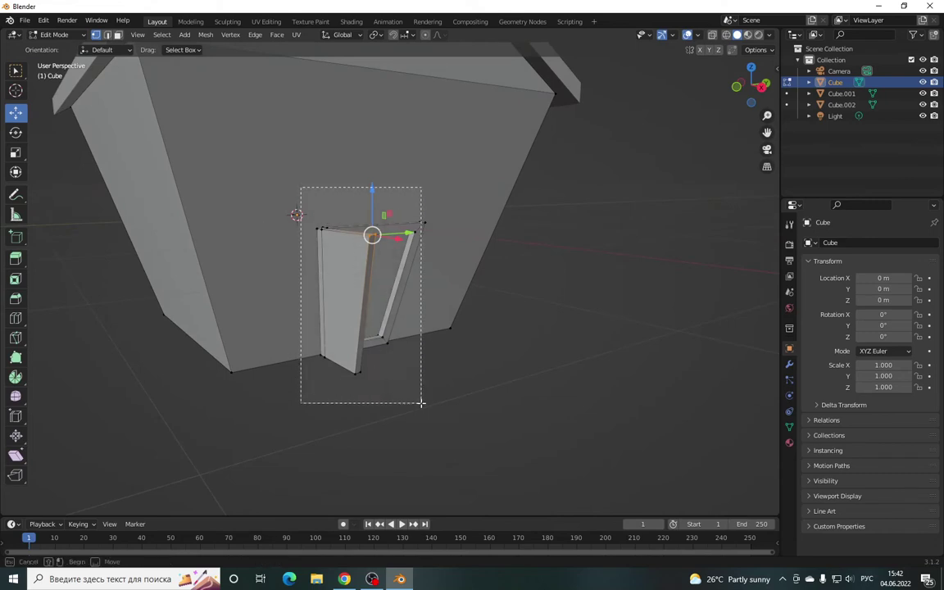
- With X-ray on, select all the door faces and separate them by Selection
left_click(712, 35)
left_click_drag(761, 105, 669, 139)
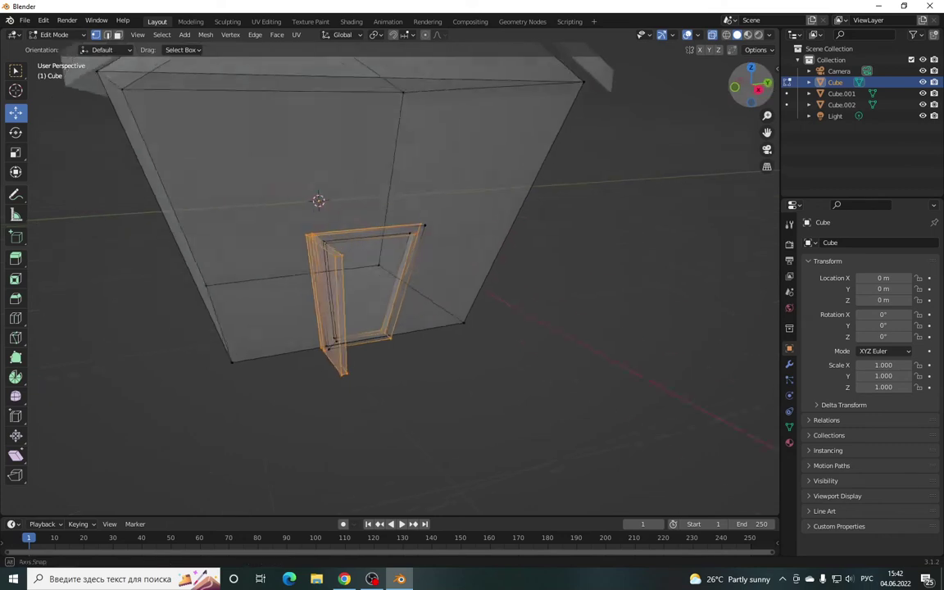
left_click_drag(285, 197, 436, 393)
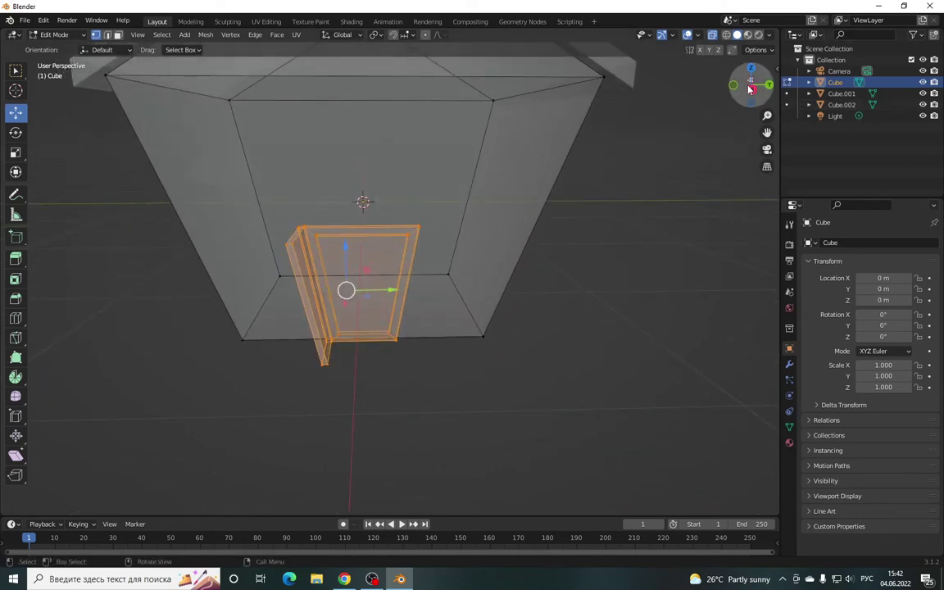
left_click_drag(751, 85, 713, 90)
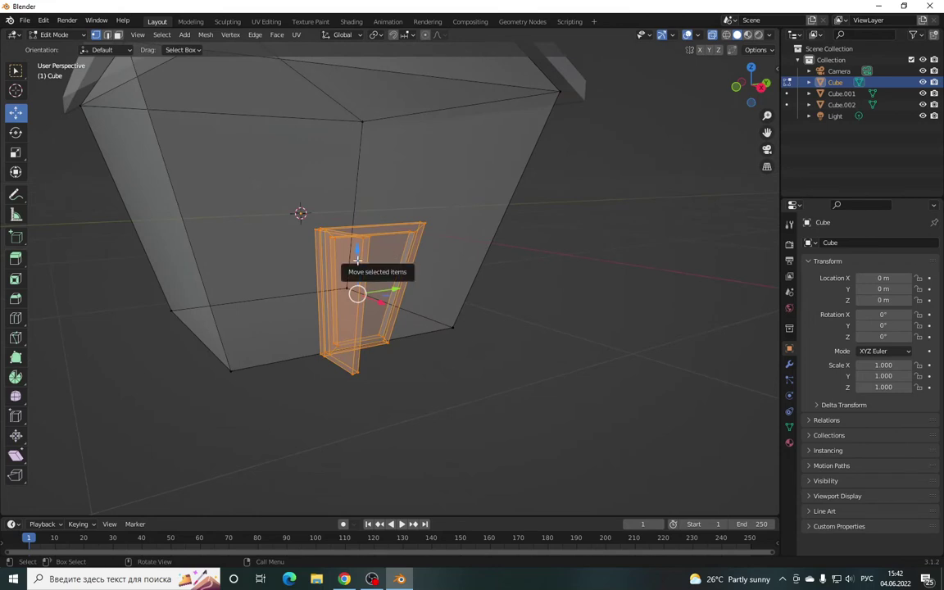
key("p")
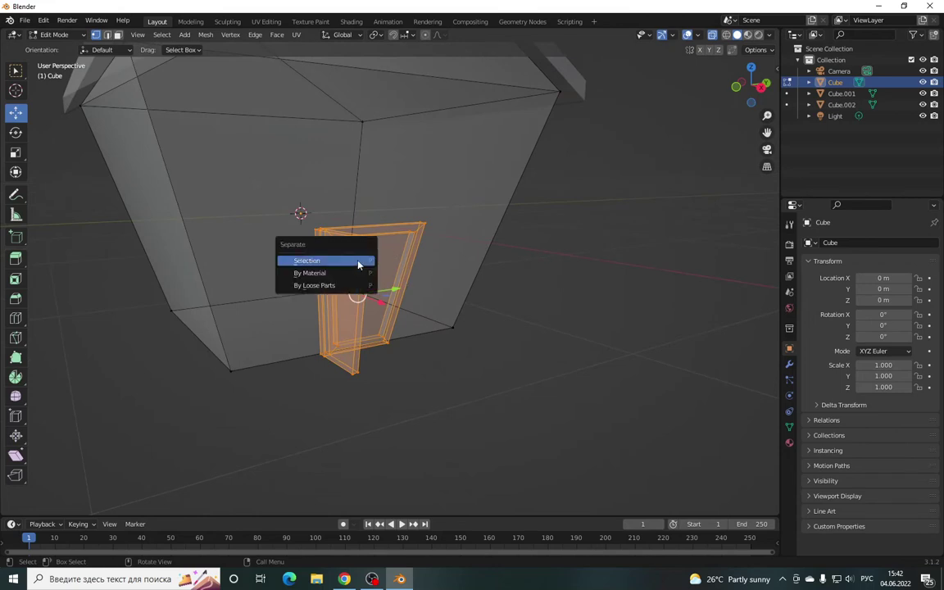
left_click(358, 264)
- Return to Object Mode with solid shading and select the new door object Cube.003
left_click_drag(750, 85, 751, 86)
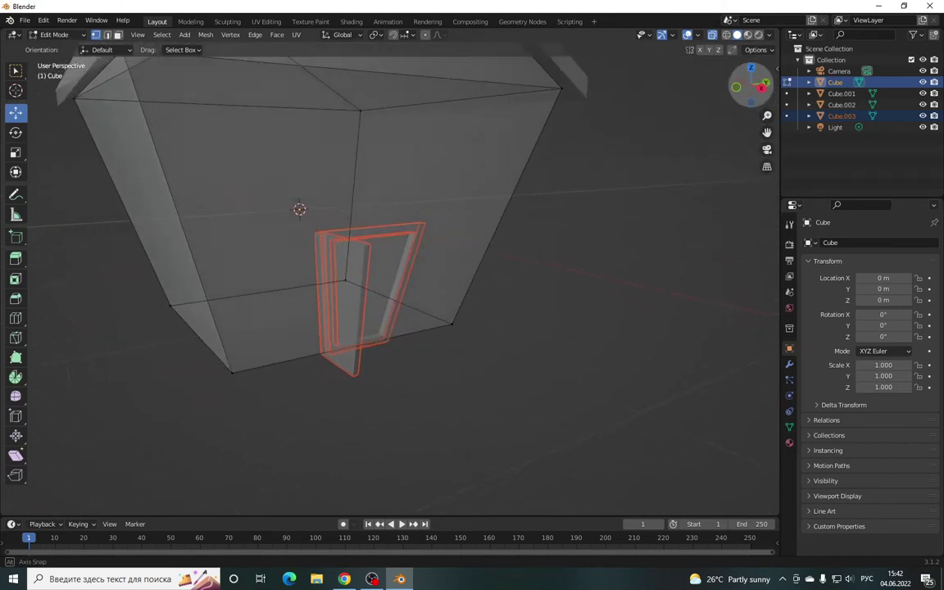
left_click_drag(751, 85, 750, 87)
left_click(54, 35)
left_click(51, 46)
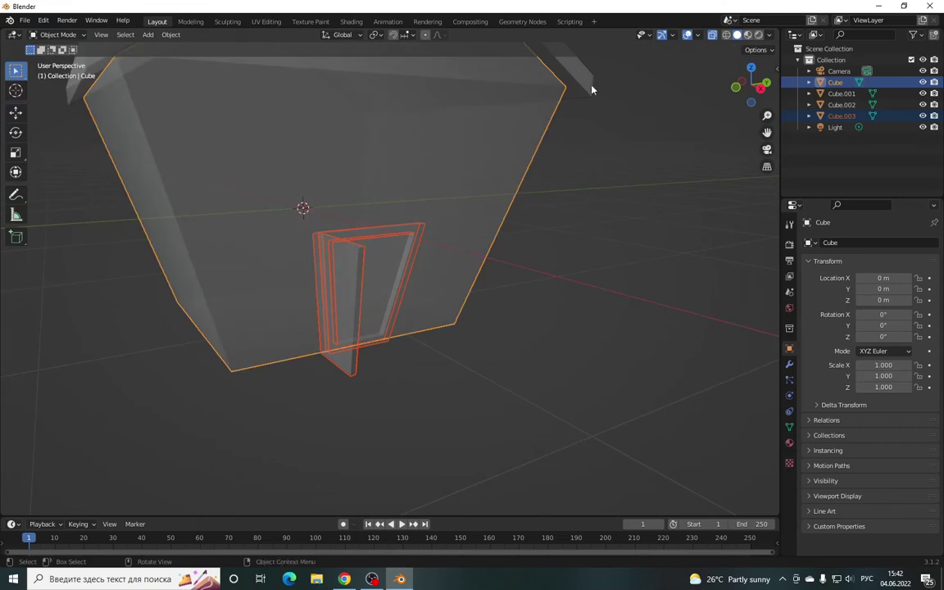
key("alt+z")
left_click_drag(752, 85, 658, 81)
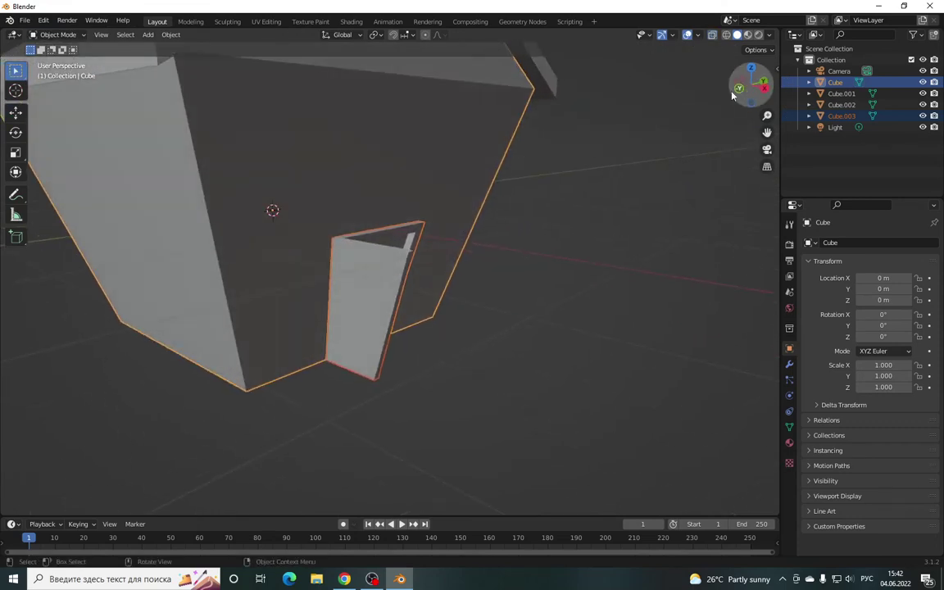
left_click(373, 302)
left_click(15, 112)
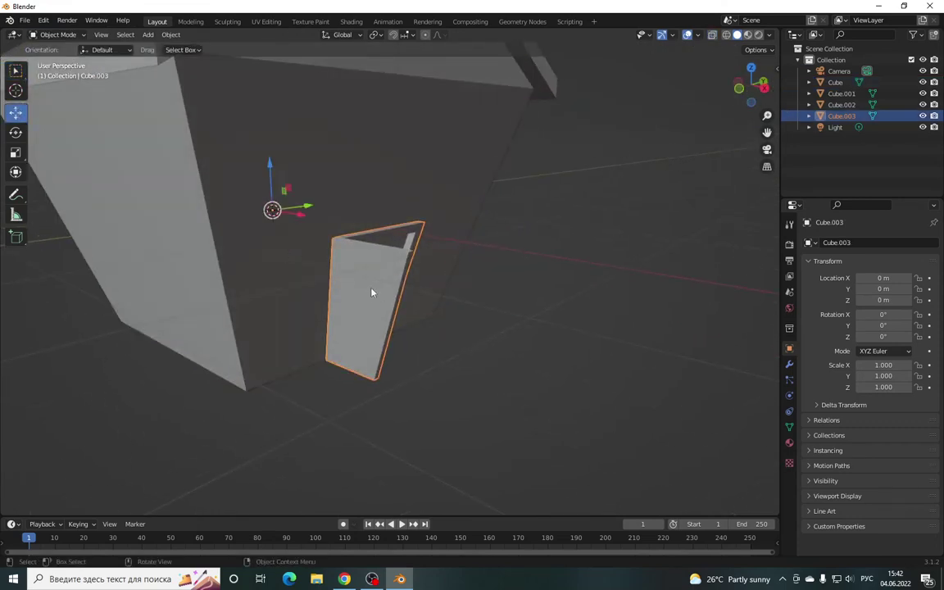
left_click_drag(751, 85, 720, 87)
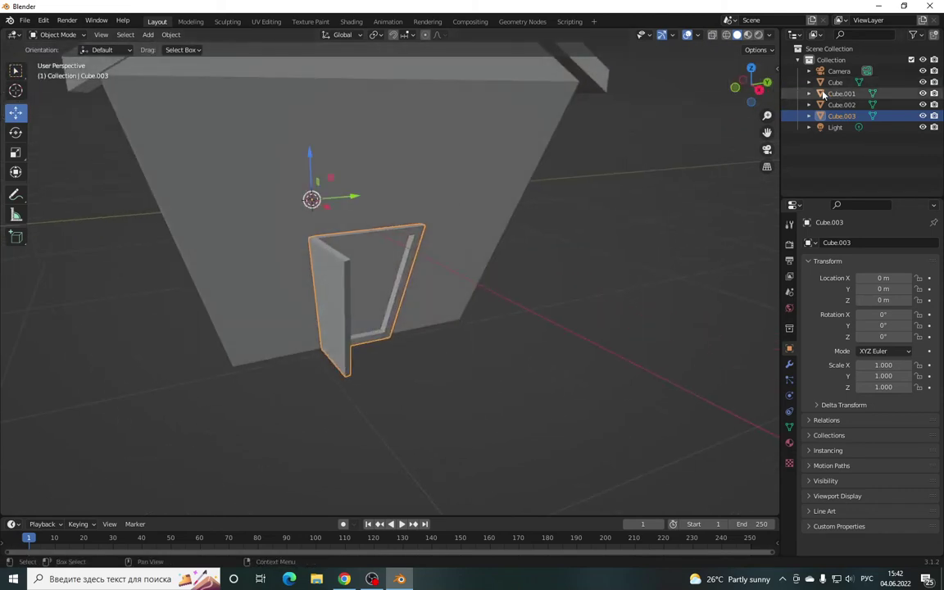
left_click_drag(740, 81, 679, 77)
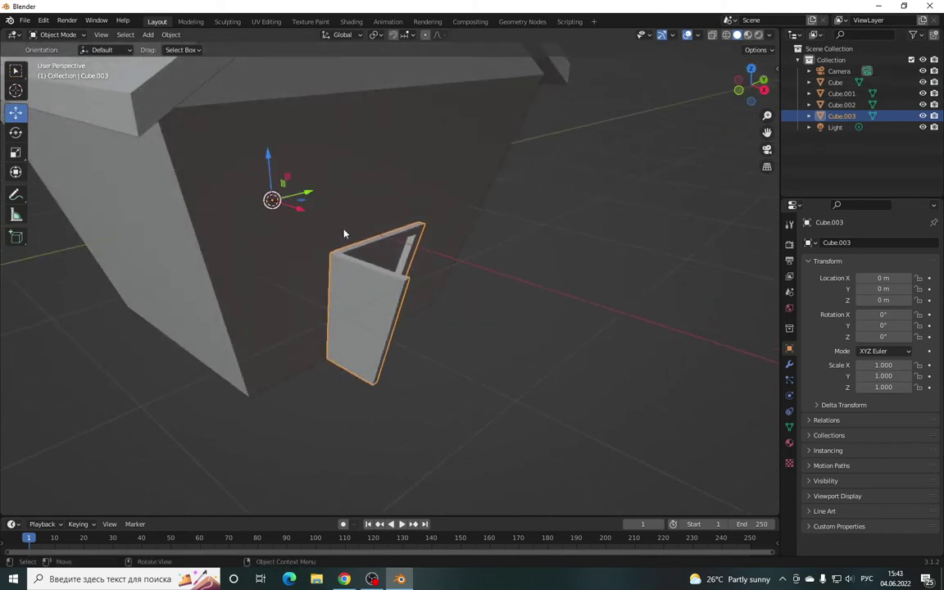
left_click_drag(747, 85, 358, 302)
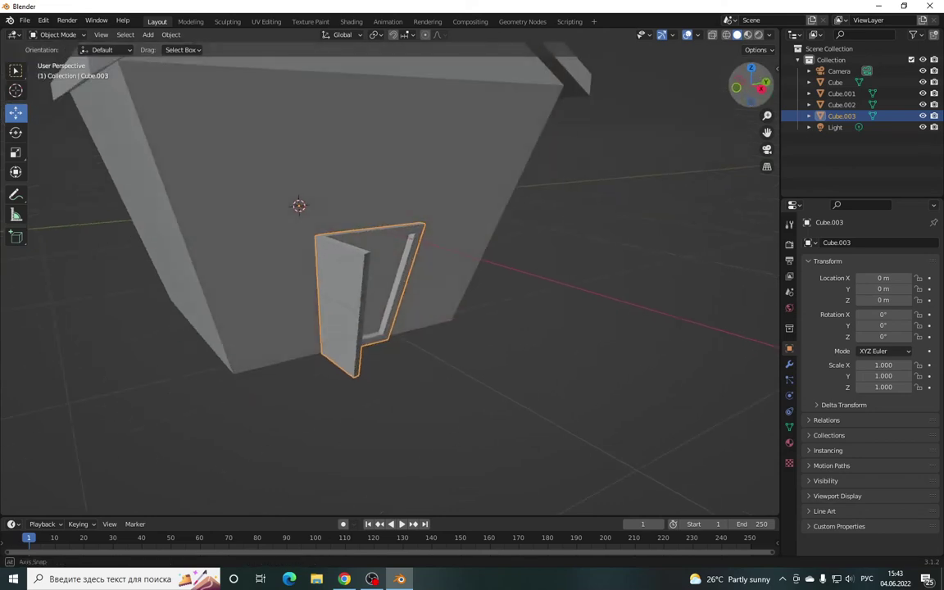
- Set the door object's origin to its geometry
right_click(344, 286)
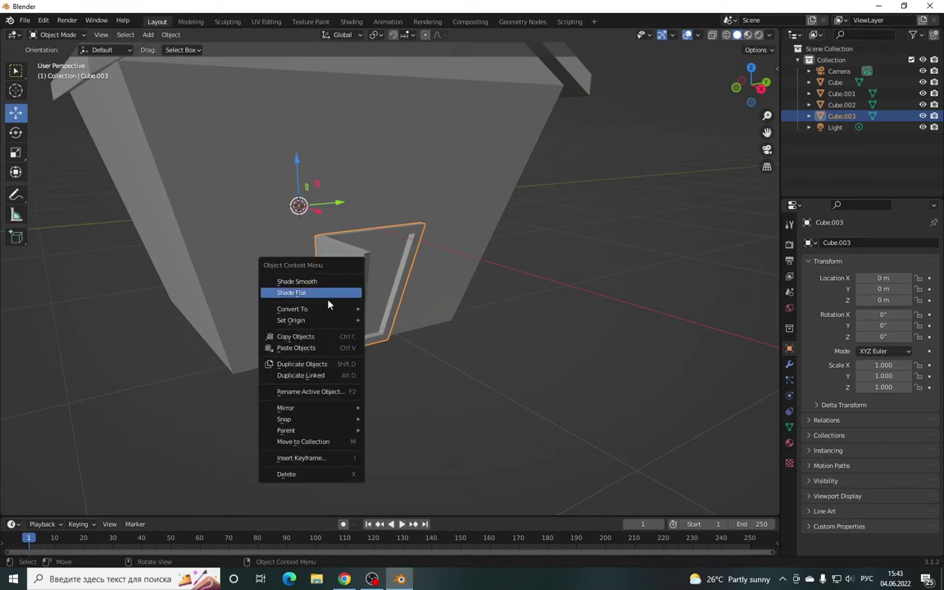
mouse_move(291, 320)
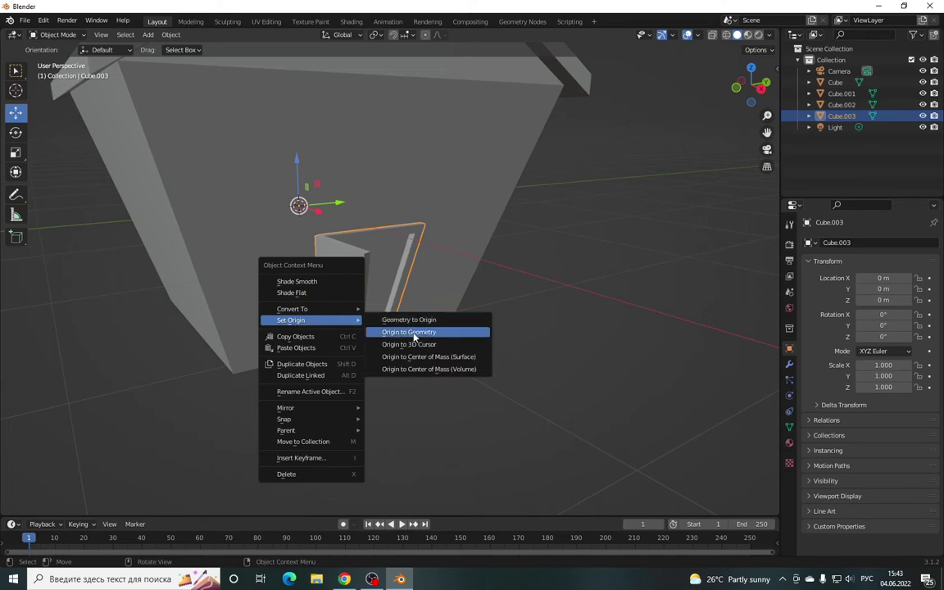
left_click(415, 336)
mouse_move(751, 85)
left_mouse_down()
mouse_move(759, 99)
mouse_move(435, 245)
left_mouse_up()
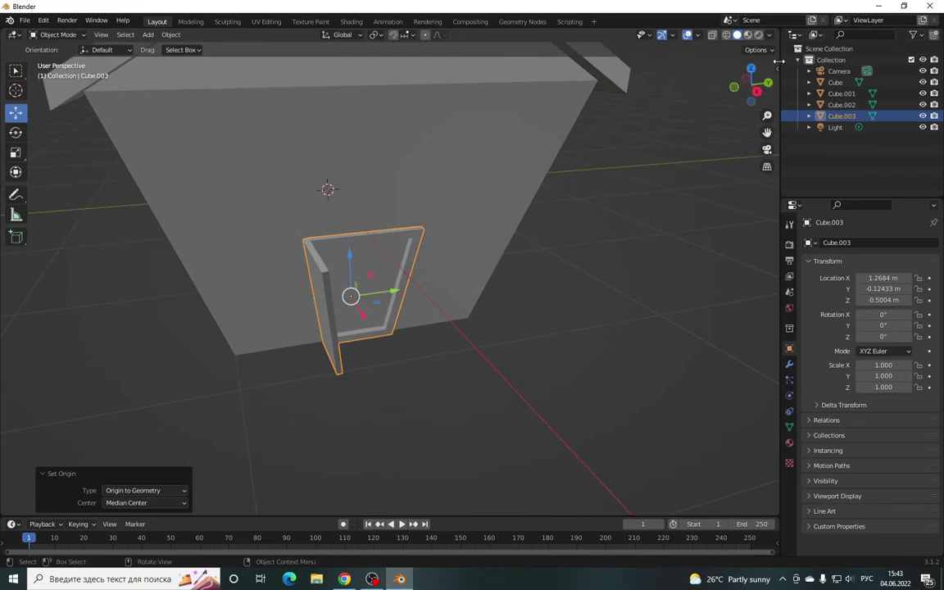
left_click_drag(751, 82, 358, 299)
- Undo the attempted door move and select the main house cube instead
key("g")
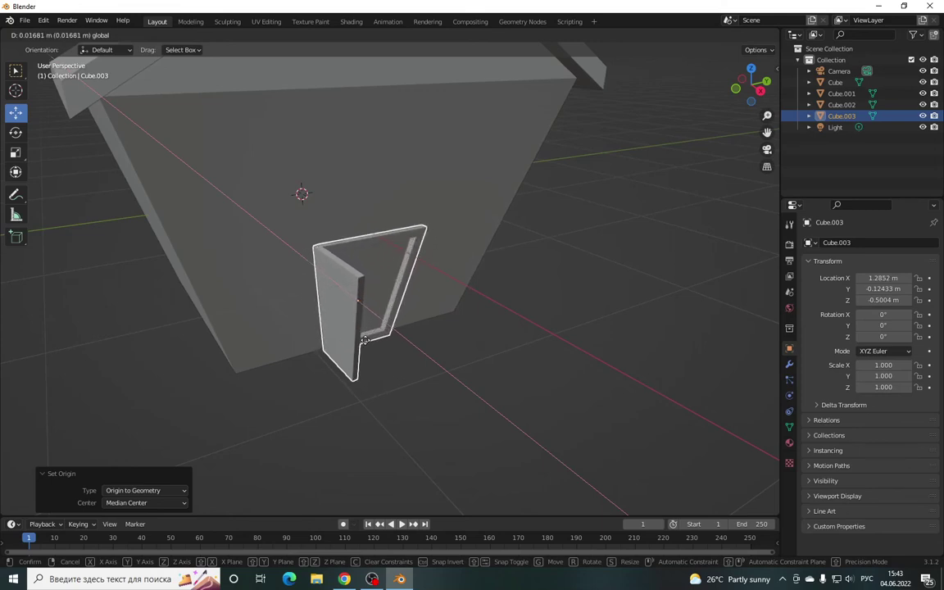
left_click(365, 340)
key("ctrl+z")
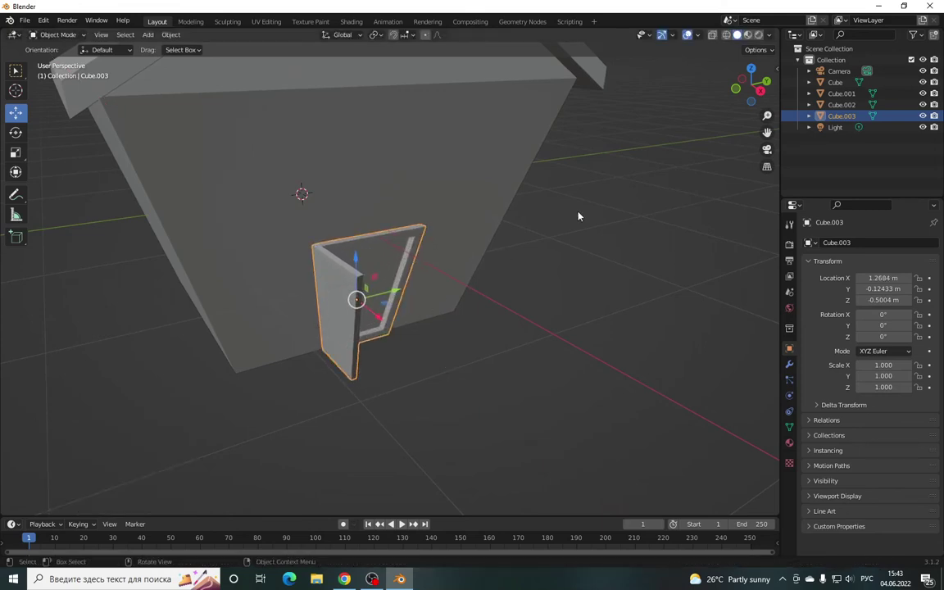
left_click_drag(741, 88, 535, 185)
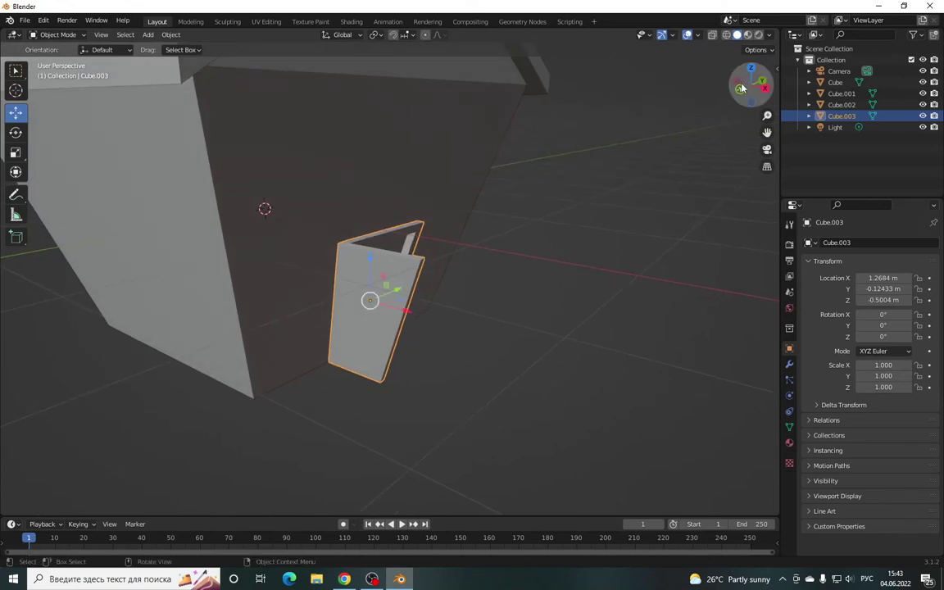
left_click_drag(741, 88, 548, 123)
middle_click_drag(548, 122, 348, 218)
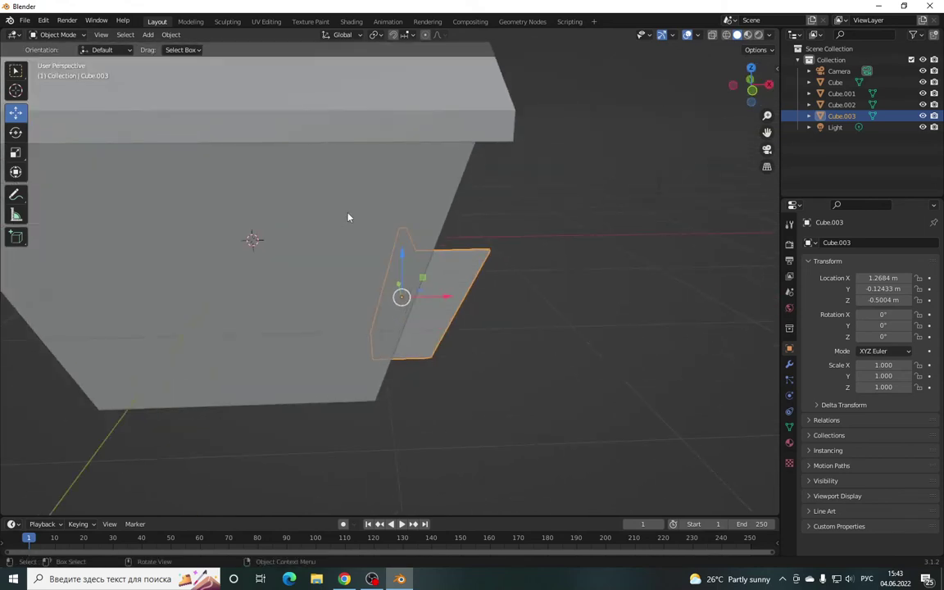
left_click(388, 218)
middle_click_drag(590, 150, 222, 248)
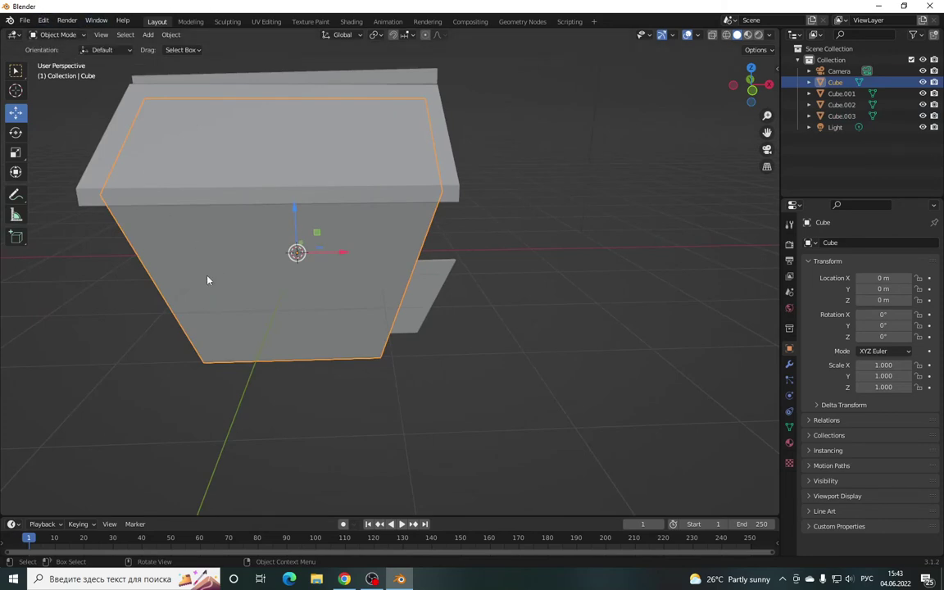
- In Edit Mode, duplicate the house's front wall face and offset the copy -0.035108 m along Y
key("Tab")
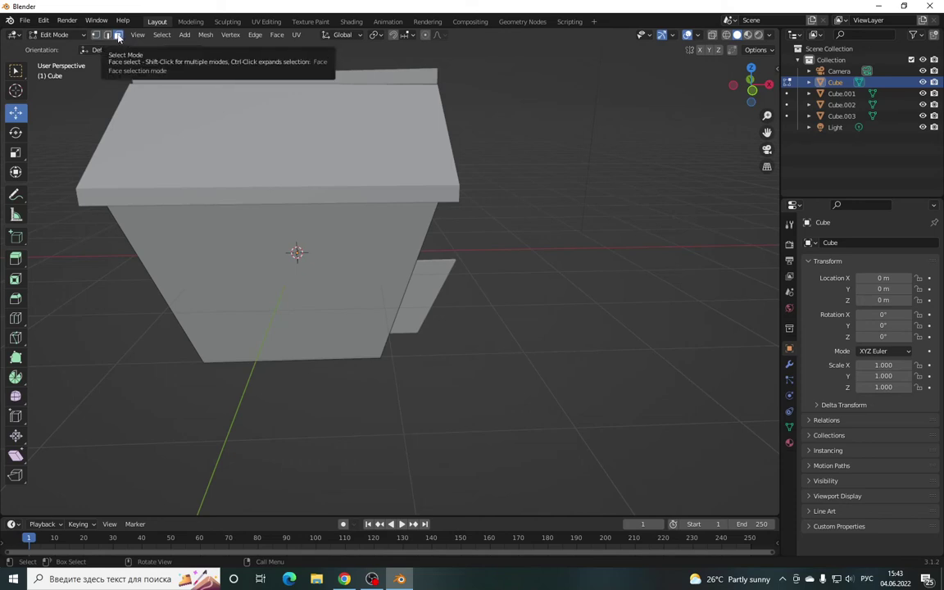
left_click_drag(750, 85, 741, 92)
left_click(370, 263)
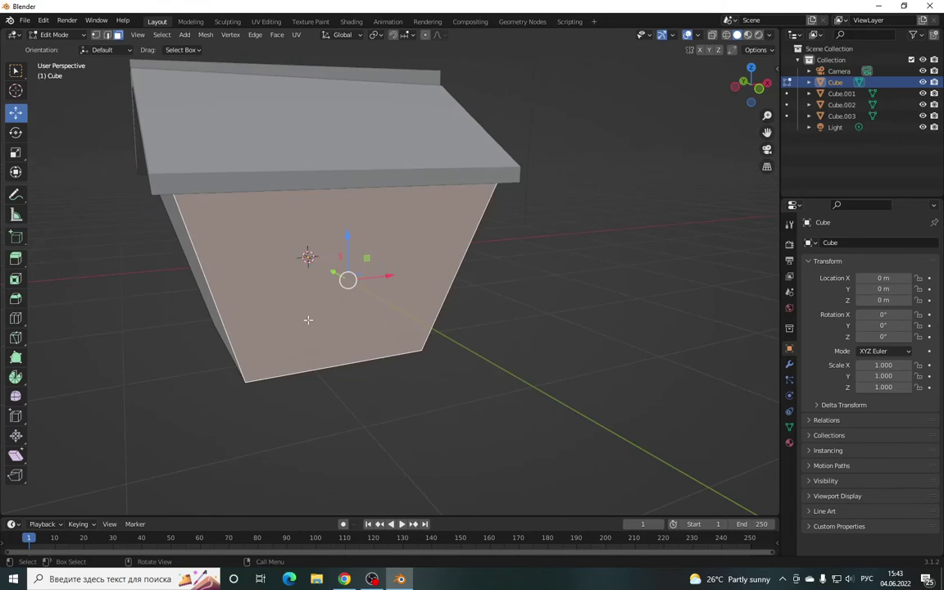
key("g")
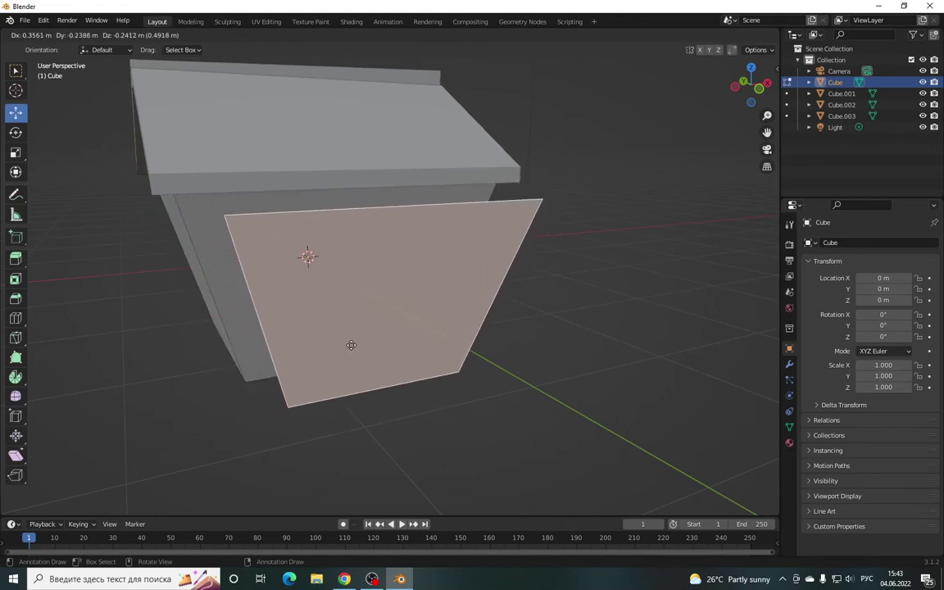
key("y")
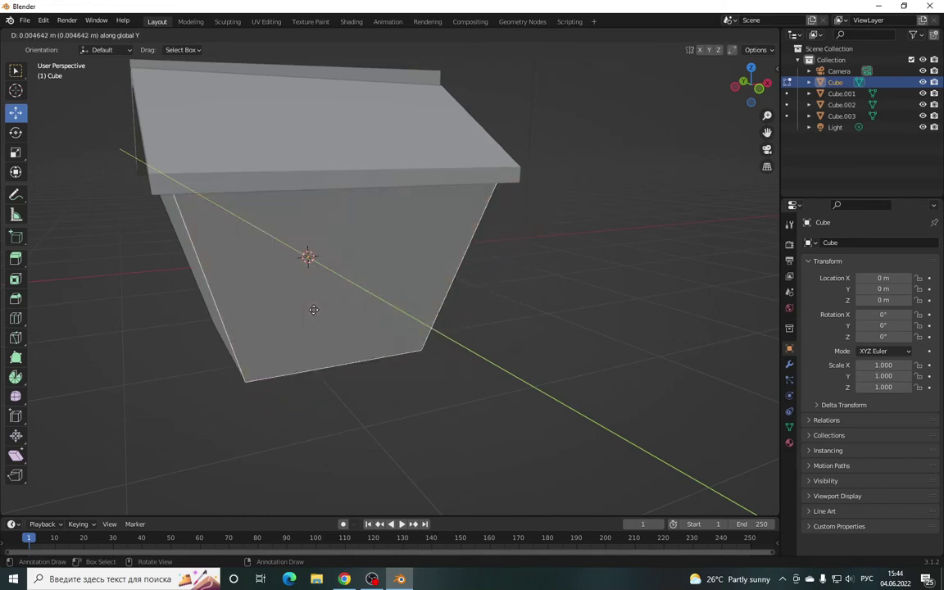
left_click(316, 310)
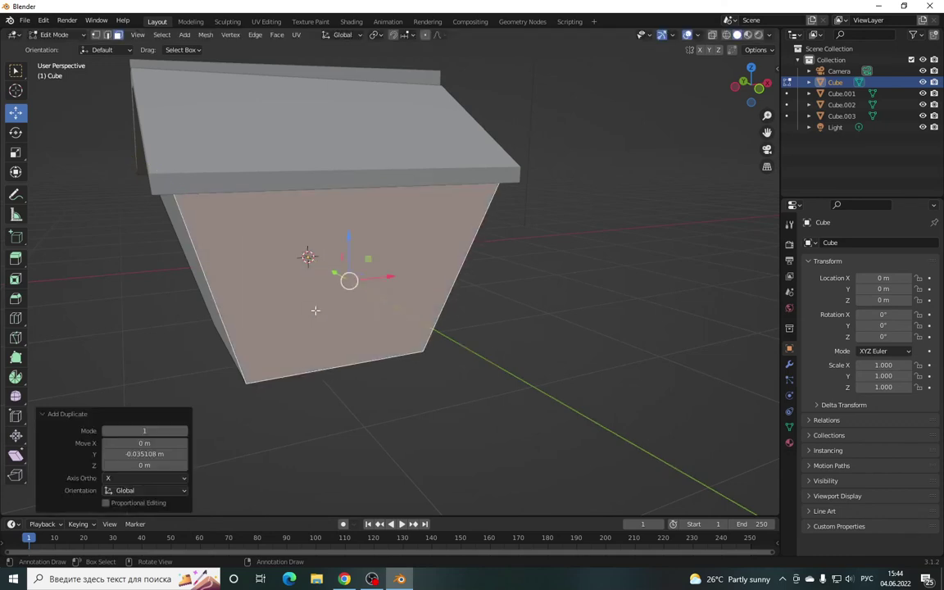
left_click_drag(745, 83, 729, 92)
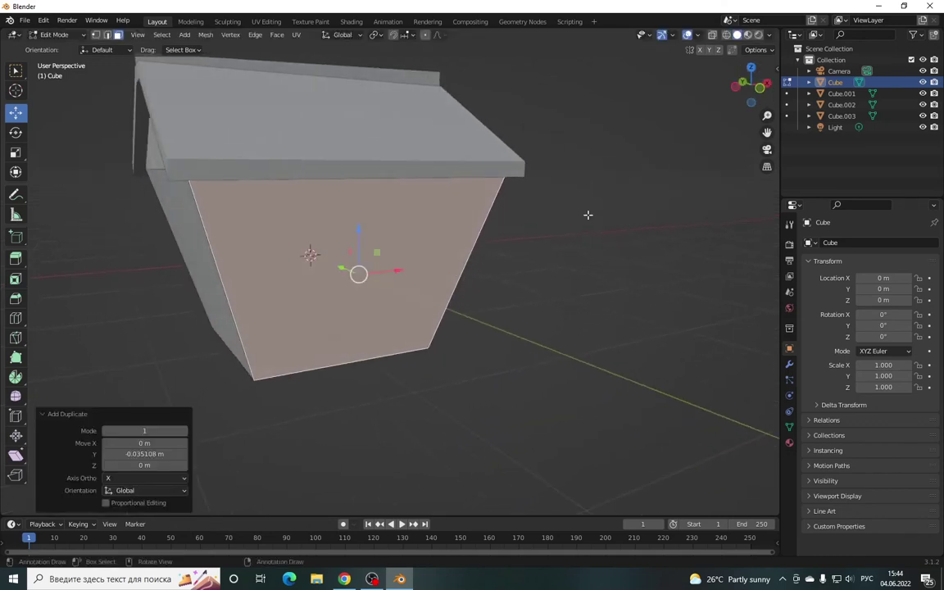
left_click(18, 153)
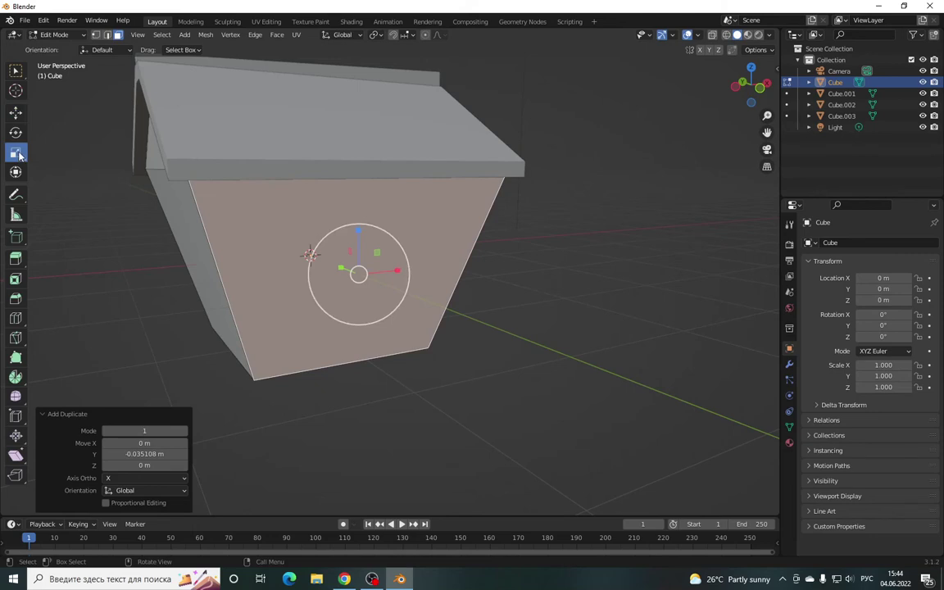
- Scale the duplicated wall face down to 0.828 to make a window panel
key("s")
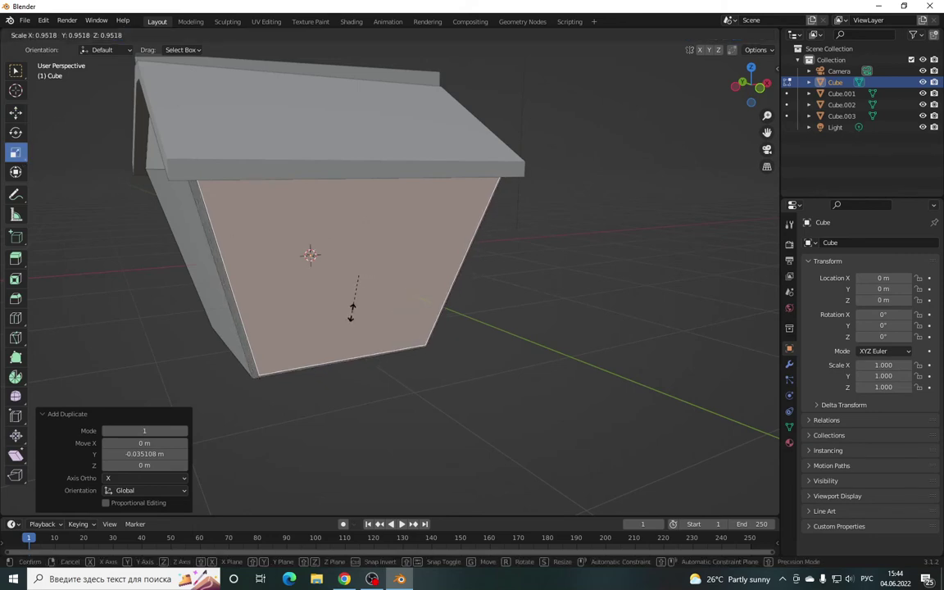
left_click(352, 310)
left_click_drag(748, 85, 448, 263)
key("s")
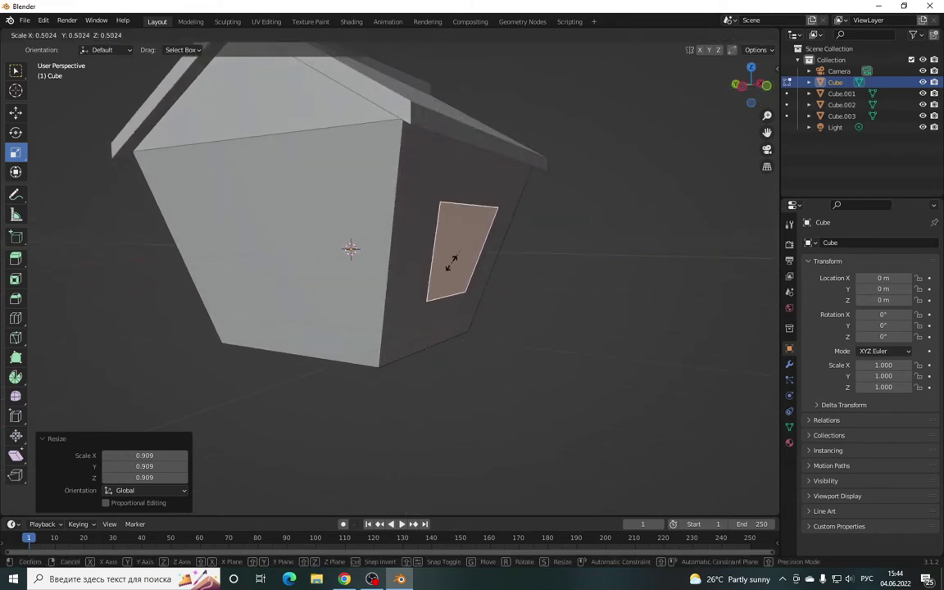
left_click(451, 259)
mouse_move(748, 85)
left_mouse_down()
mouse_move(721, 95)
mouse_move(644, 84)
left_mouse_up()
key("s")
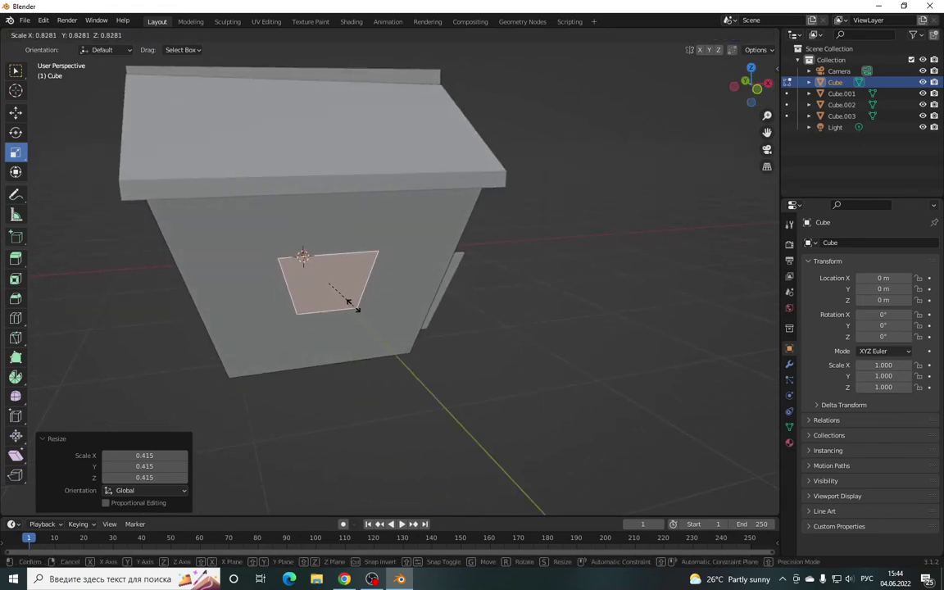
left_click(358, 309)
left_click_drag(756, 105, 676, 77)
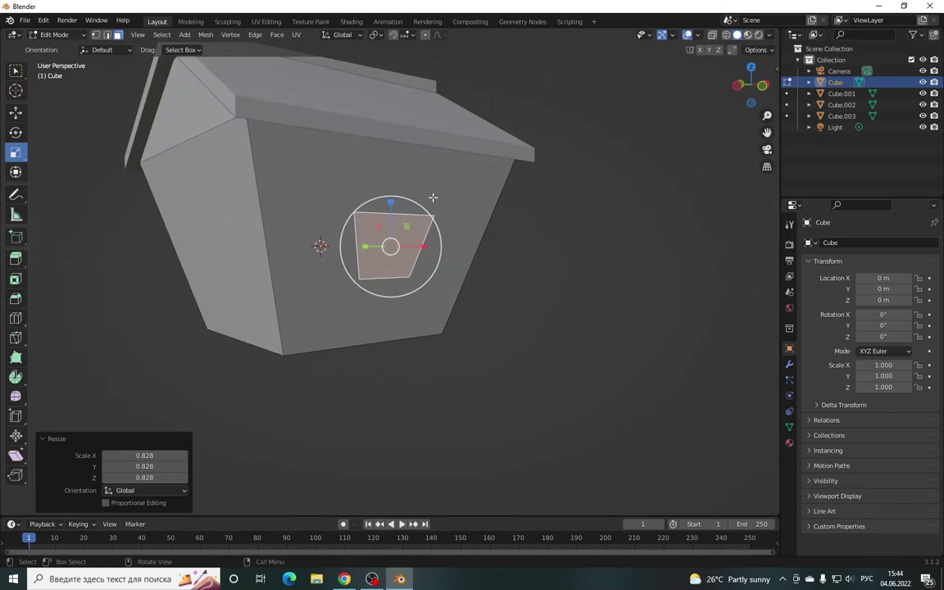
scroll(711, 142, "up", 3)
scroll(712, 142, "up", 3)
left_click_drag(751, 86, 647, 162)
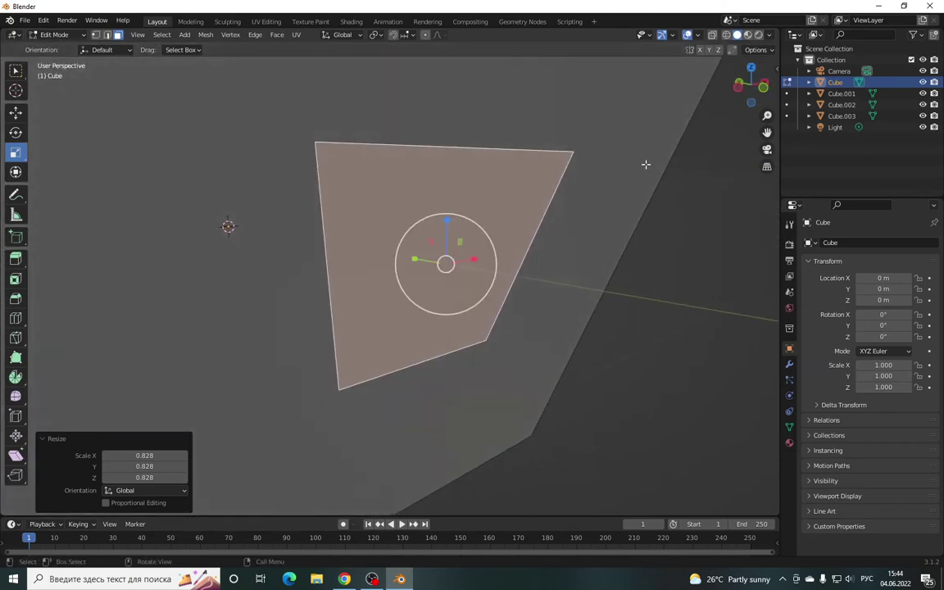
left_click_drag(750, 85, 742, 88)
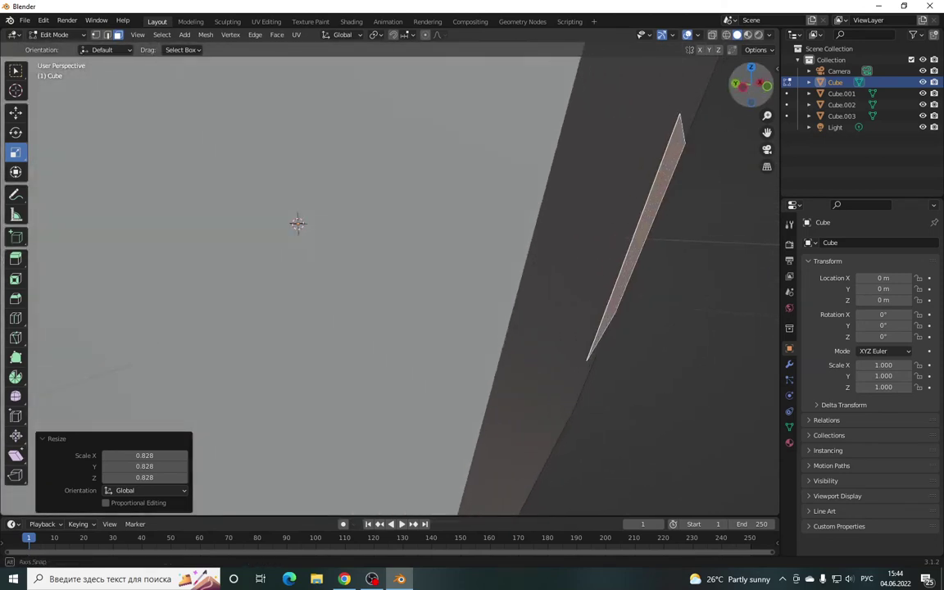
- With Normal orientation, move the window panel -0.030843 m along its normal
left_click(345, 36)
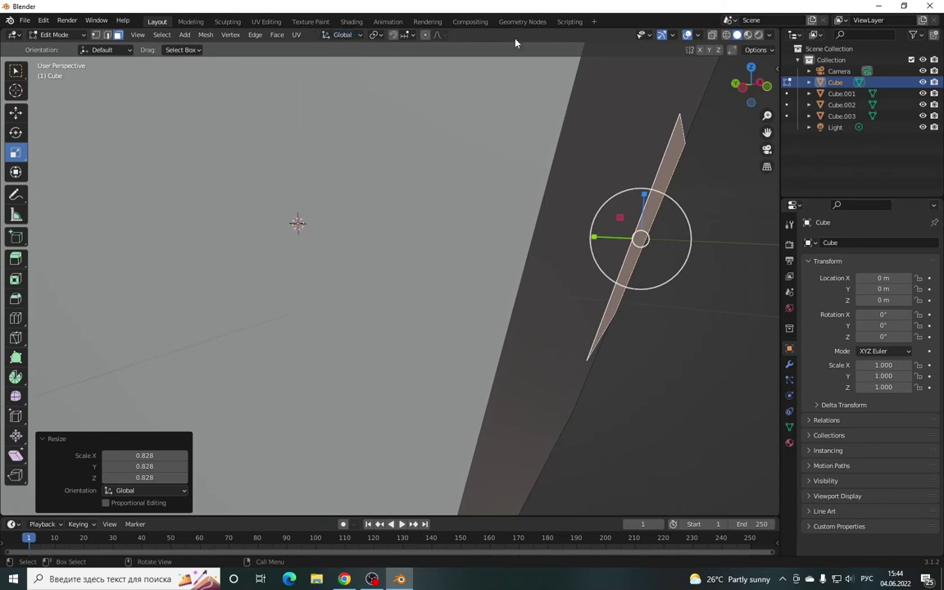
left_click(341, 36)
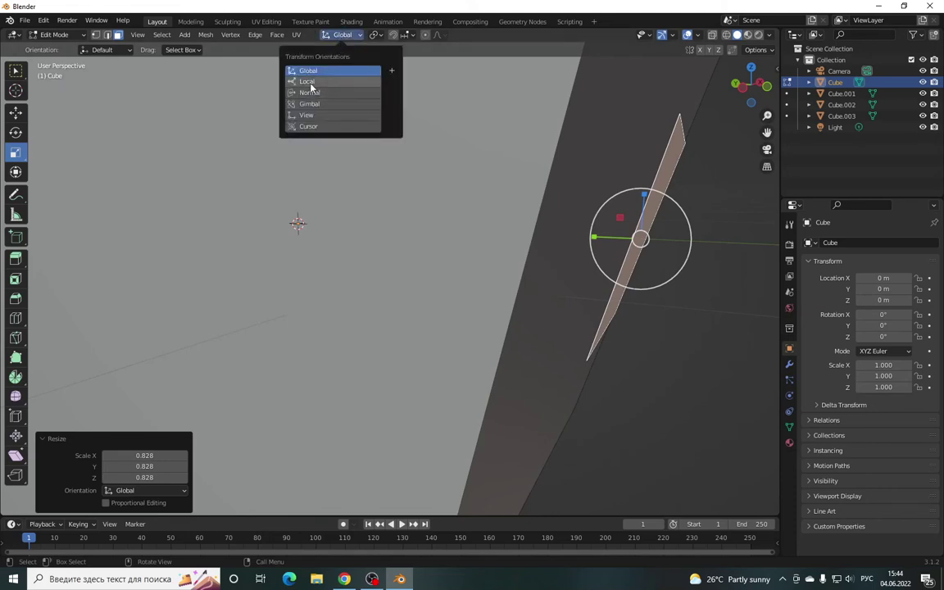
left_click(310, 94)
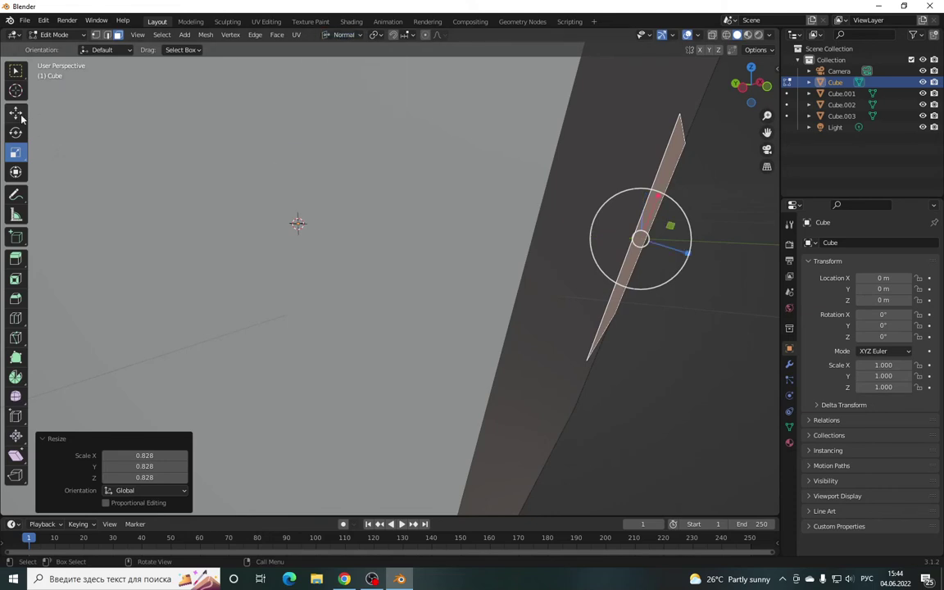
left_click(18, 115)
mouse_move(685, 260)
left_mouse_down()
mouse_move(675, 250)
mouse_move(718, 234)
left_mouse_up()
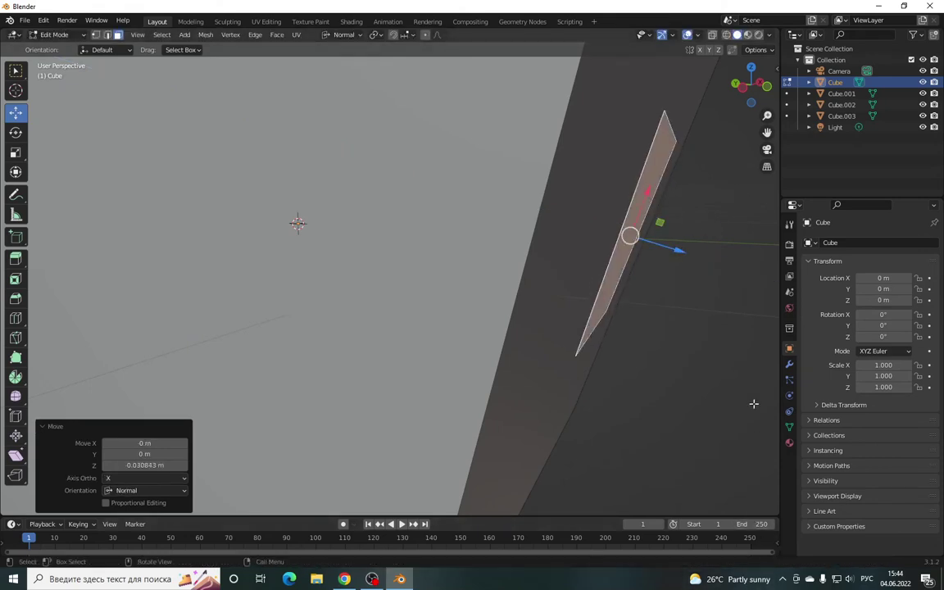
left_click_drag(750, 94, 437, 191)
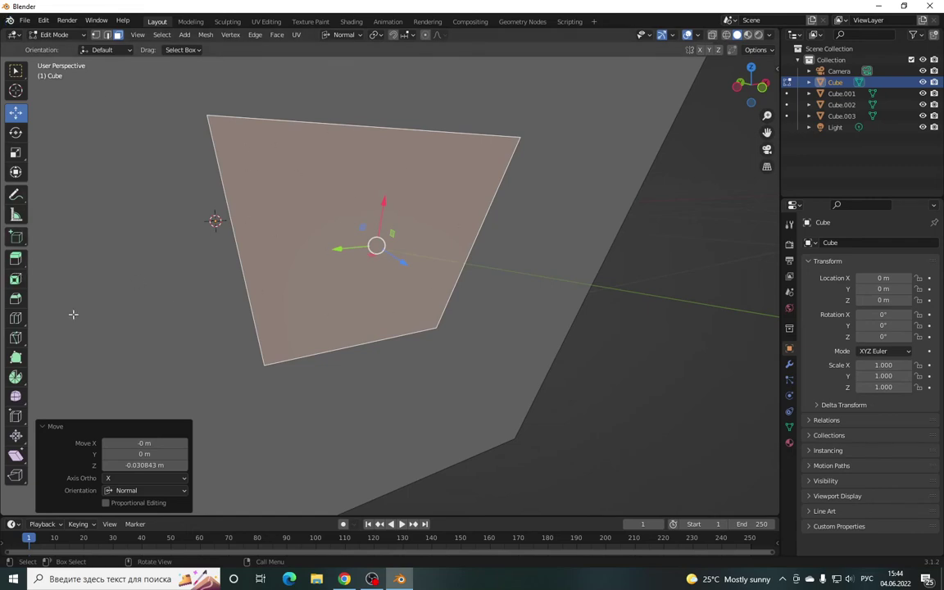
- Inset the window face to leave a 0.03967 m thick border
left_click(15, 280)
left_click_drag(384, 256, 377, 253)
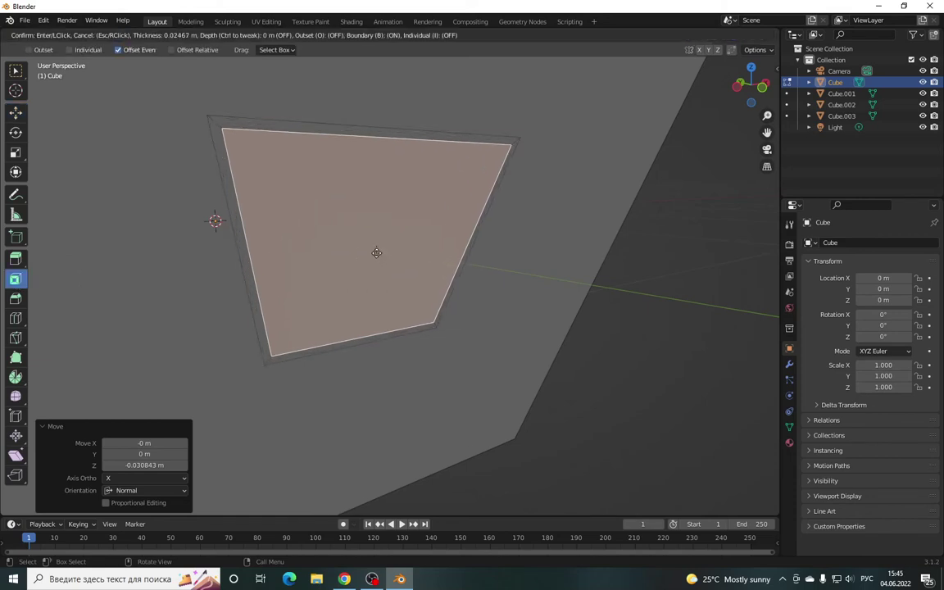
left_click(376, 253)
left_click_drag(145, 440, 132, 441)
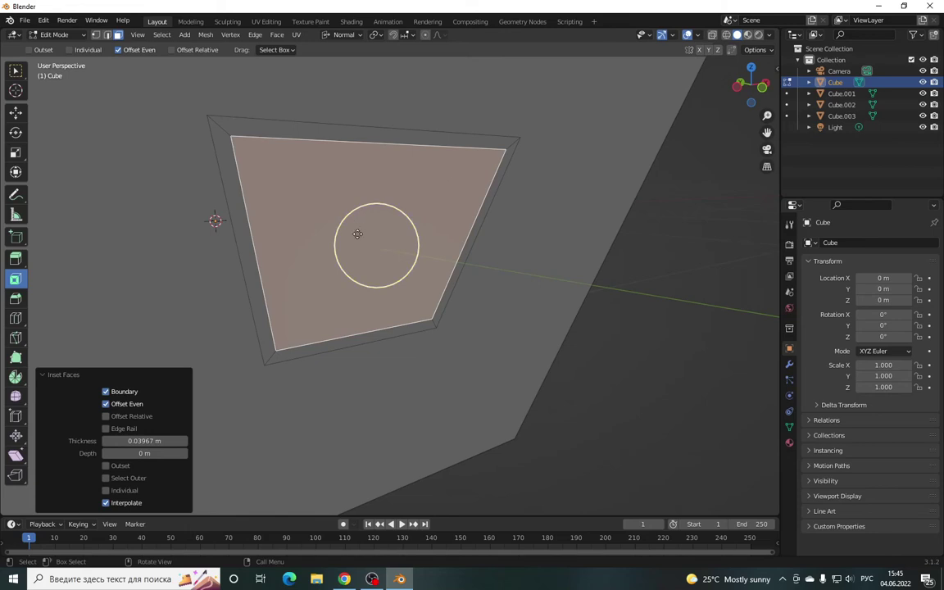
middle_click_drag(385, 215, 400, 210)
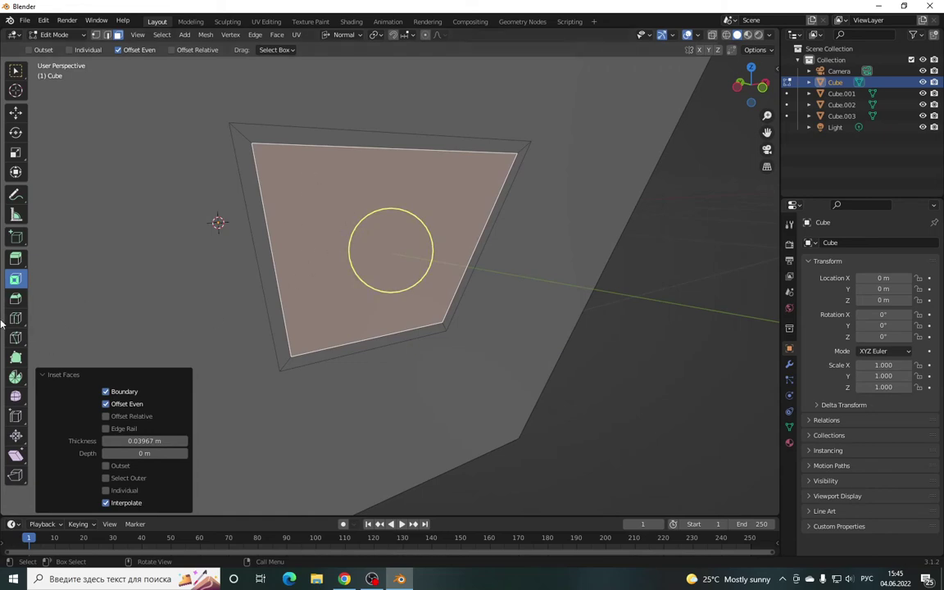
- Subdivide the window panel into four panes and inset each individually by 0.026 m
right_click(314, 191)
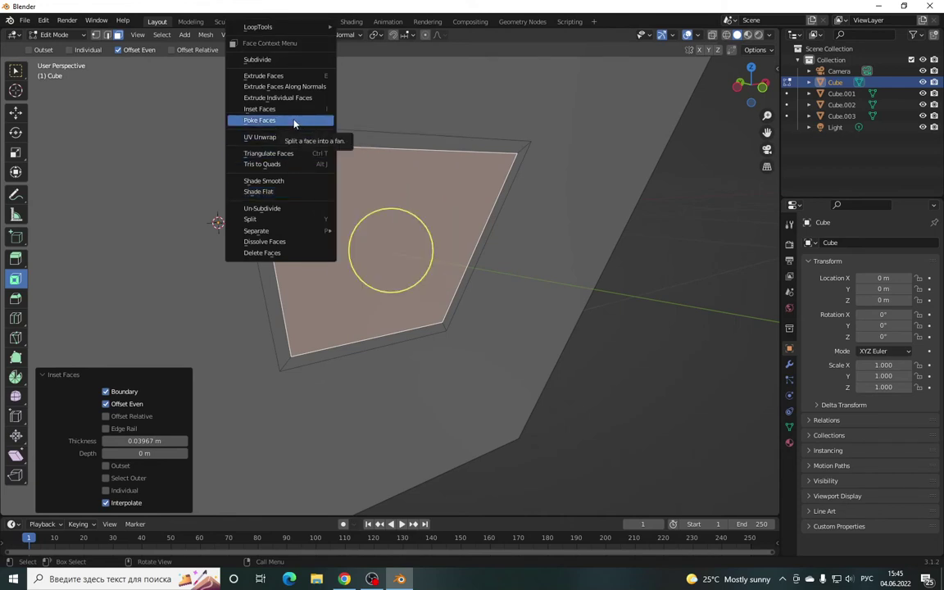
left_click(260, 60)
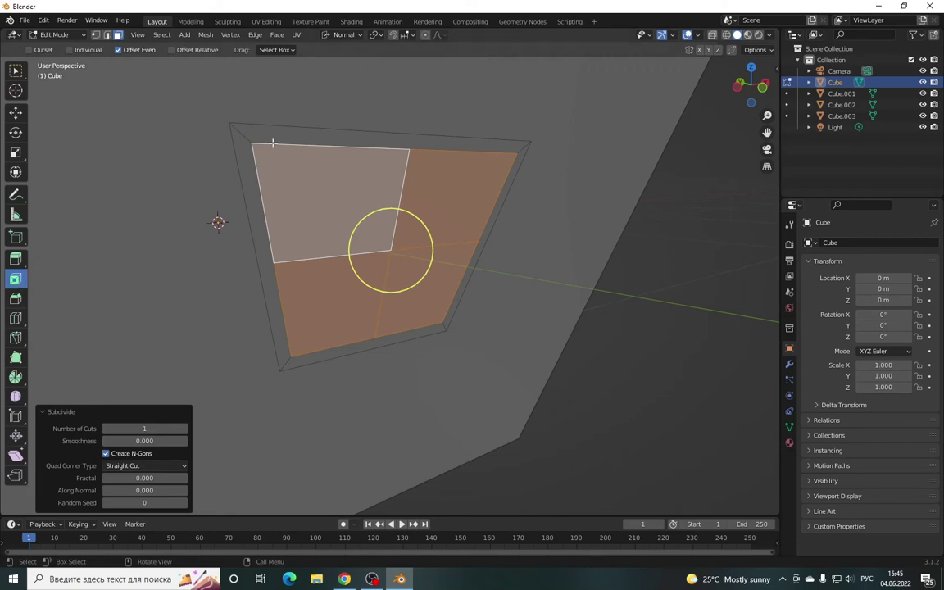
left_click_drag(409, 277, 409, 277)
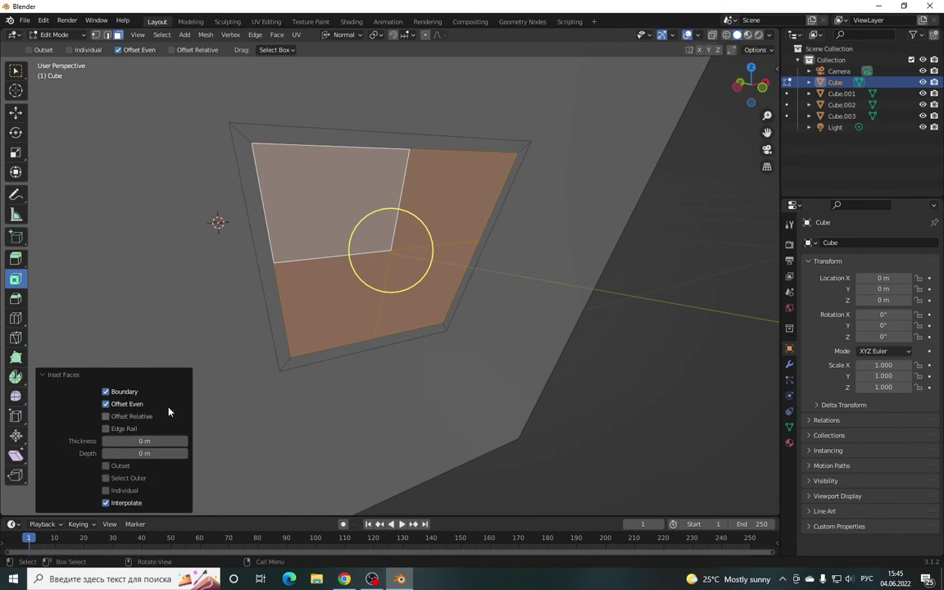
left_click(130, 490)
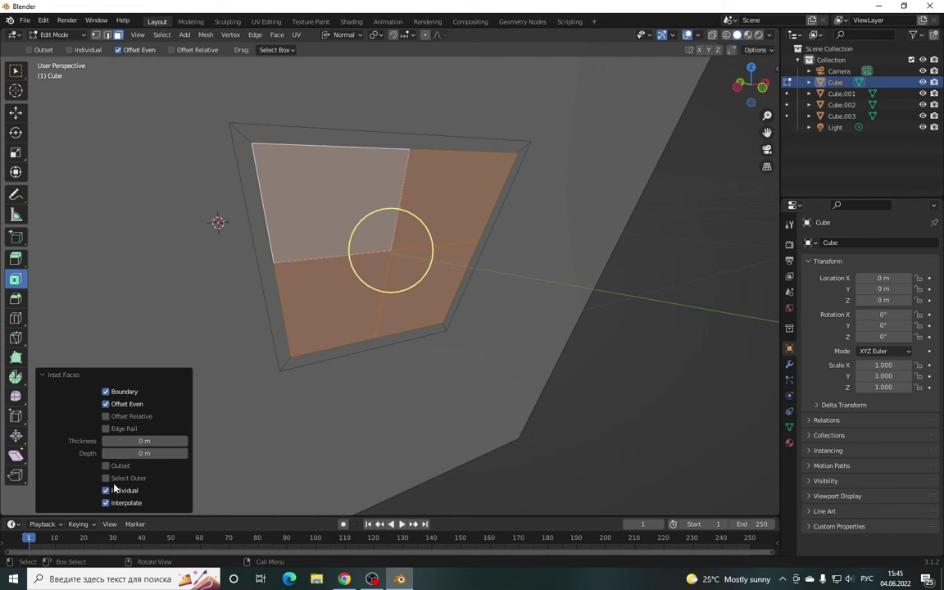
left_click_drag(149, 441, 174, 441)
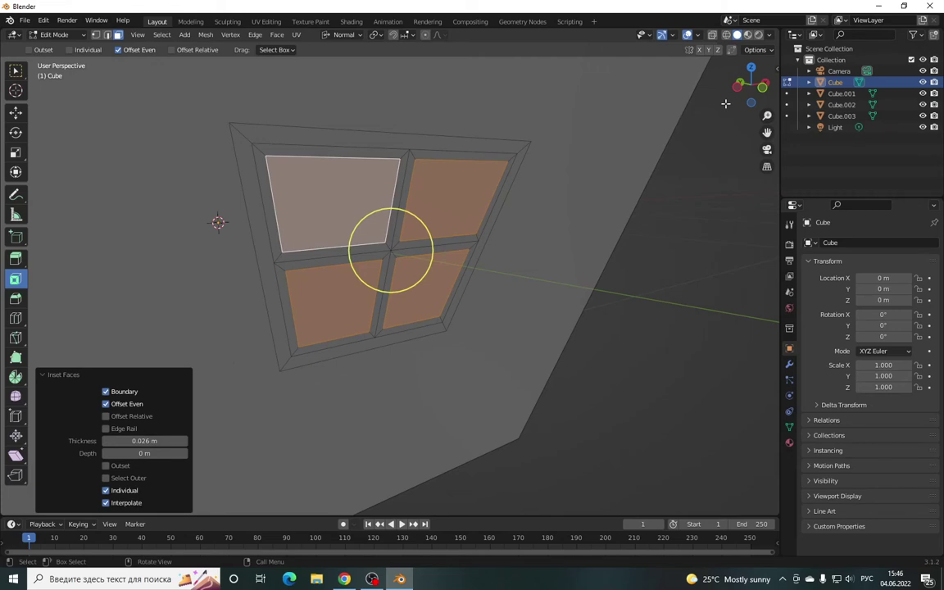
left_click_drag(750, 84, 498, 177)
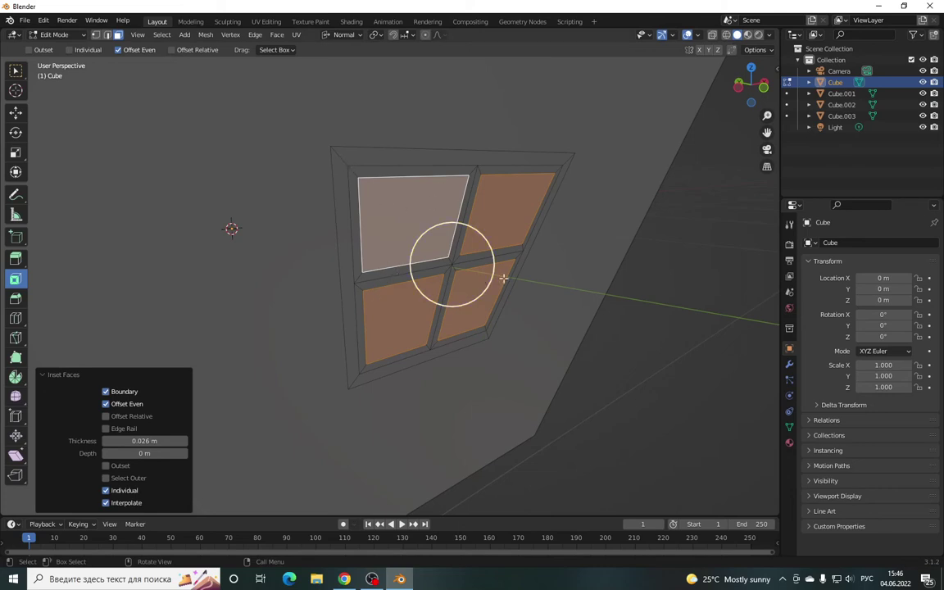
left_click_drag(742, 100, 419, 255)
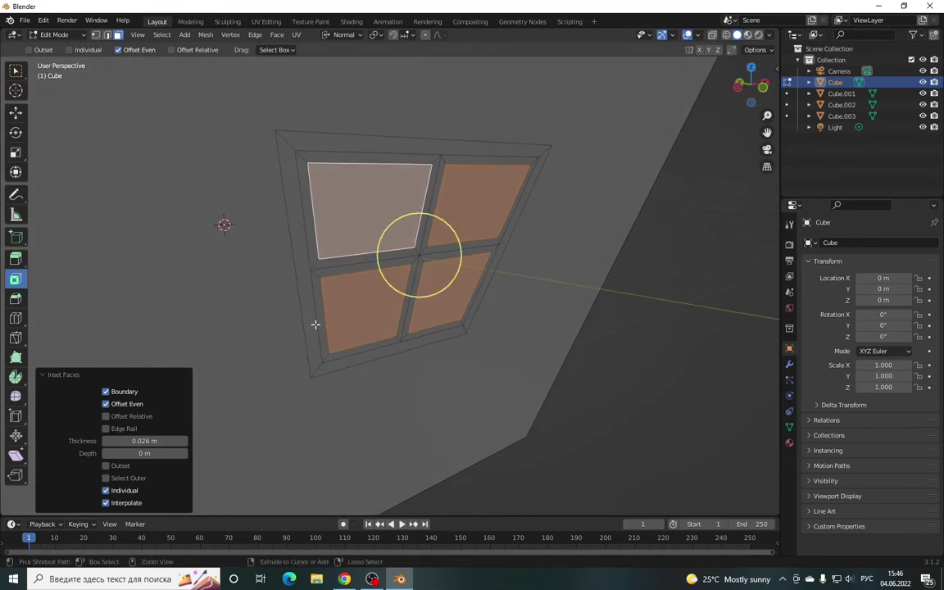
- Select all the window frame strips, muntins and crossbar faces
left_click(312, 354, "ctrl")
left_click(338, 363, "ctrl")
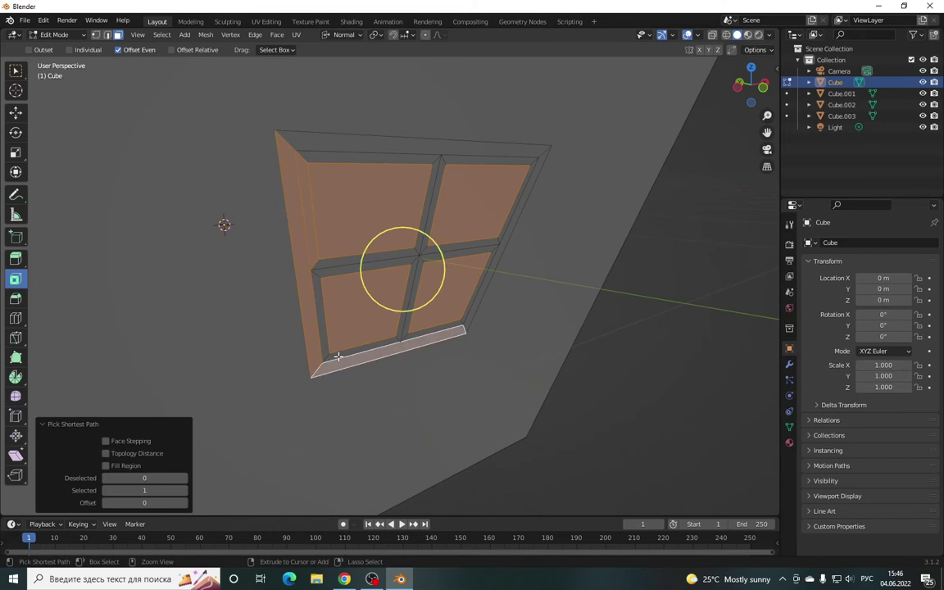
left_click(325, 332, "ctrl")
left_click(311, 151, "ctrl")
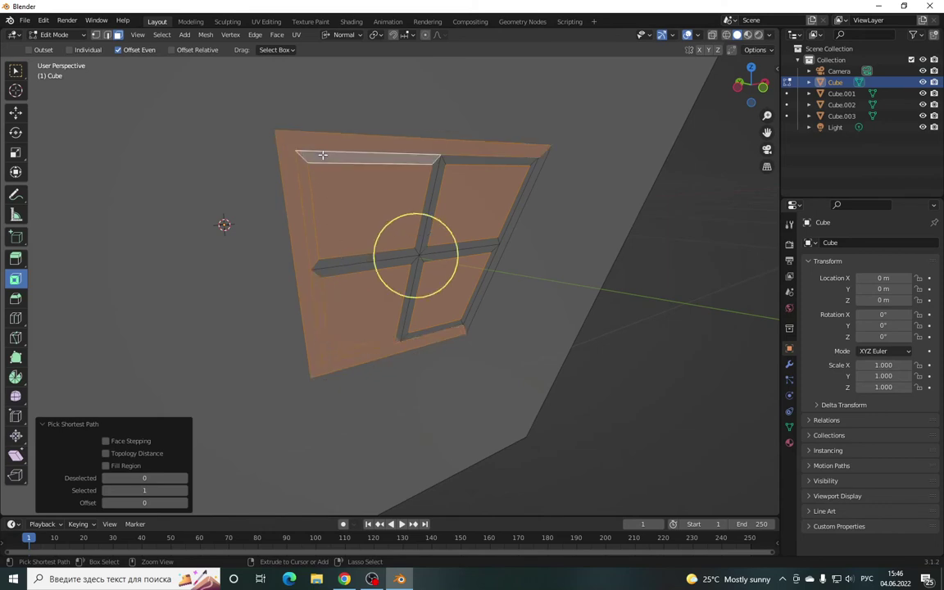
left_click(434, 188)
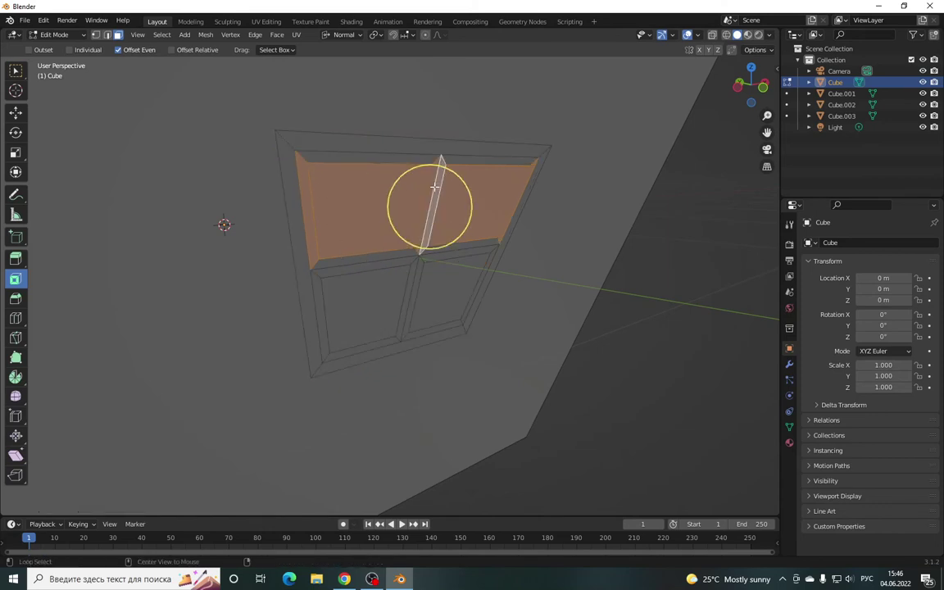
left_click(466, 158, "alt")
left_click(464, 161, "shift")
left_click(440, 174, "shift")
left_click(360, 265, "shift")
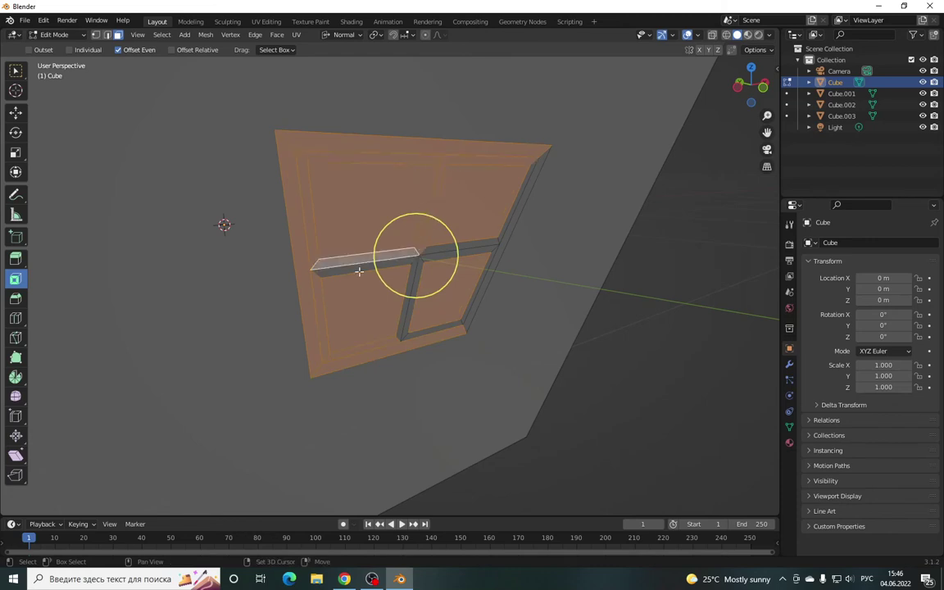
left_click(457, 256, "shift")
left_click(410, 299, "shift")
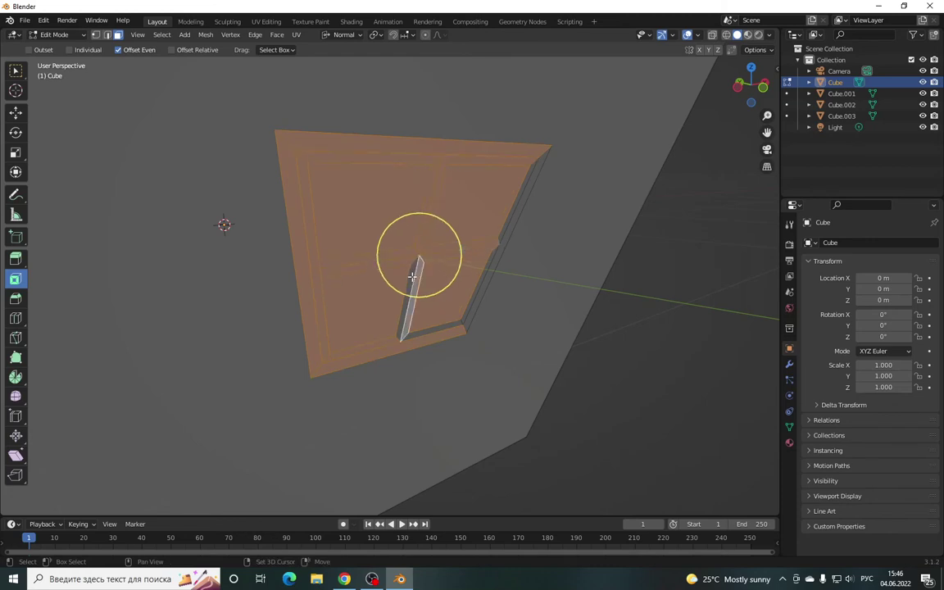
left_click(422, 338, "shift")
left_click(468, 318, "shift")
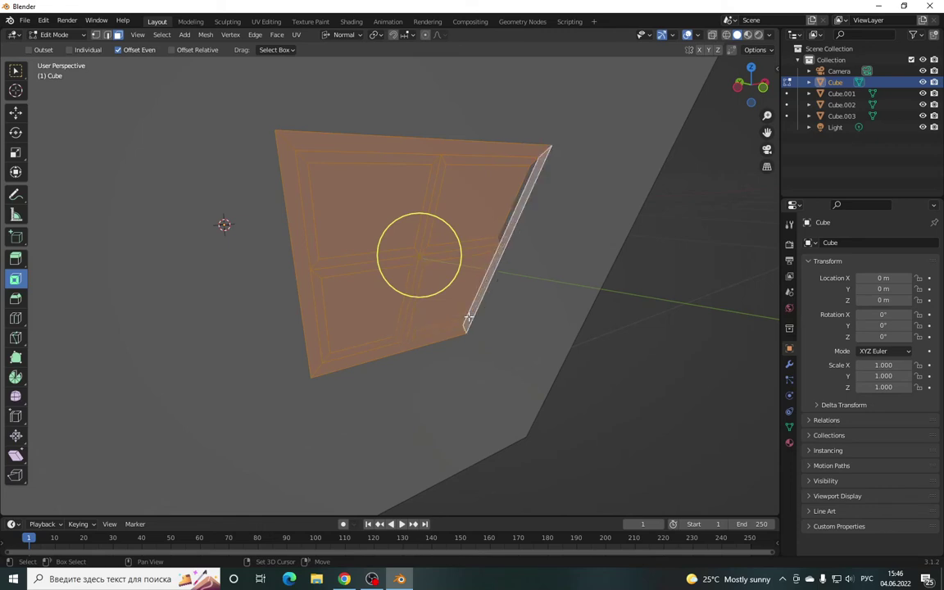
left_click(514, 202, "shift")
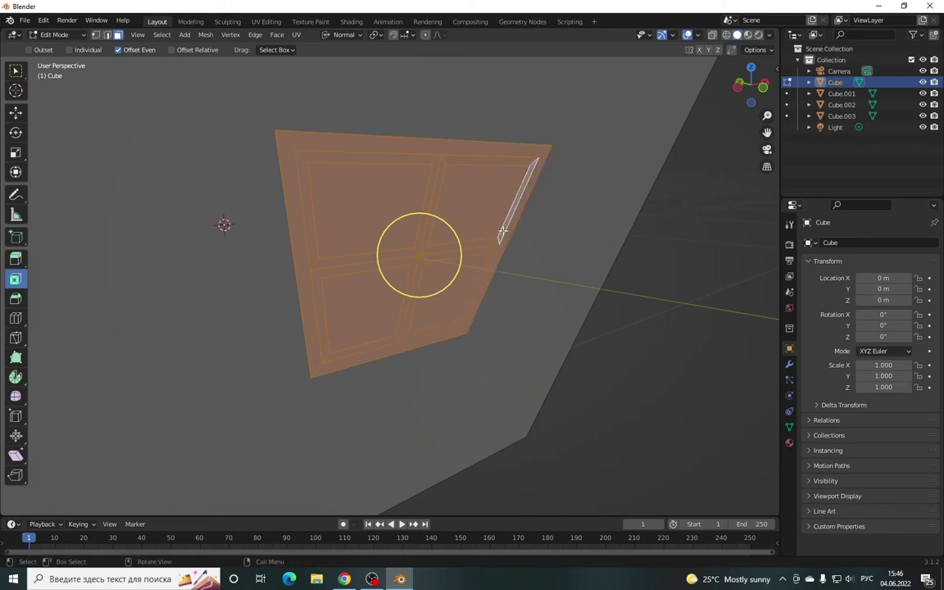
- Separate the selected window faces, return to Object Mode and select Cube.004
key("p")
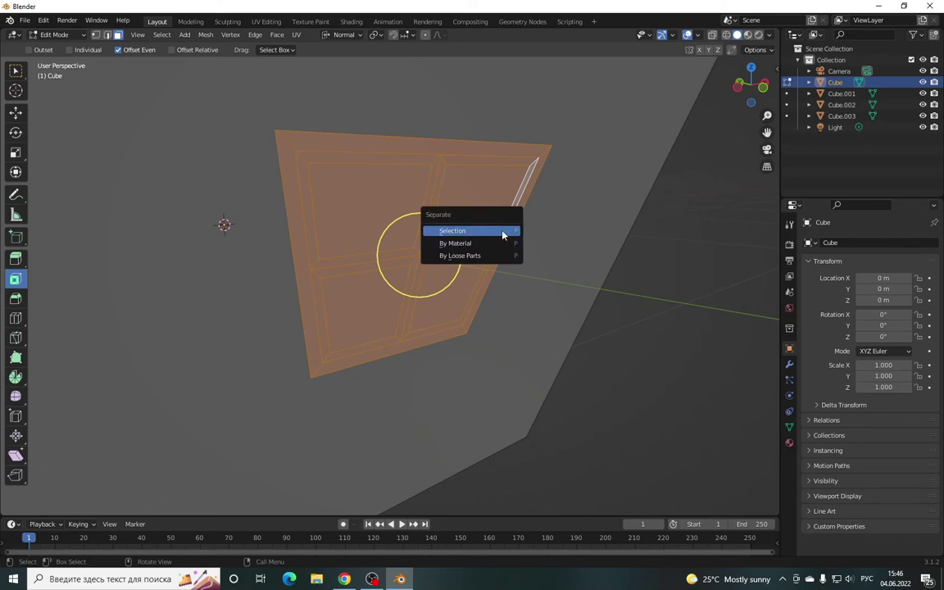
left_click(463, 232)
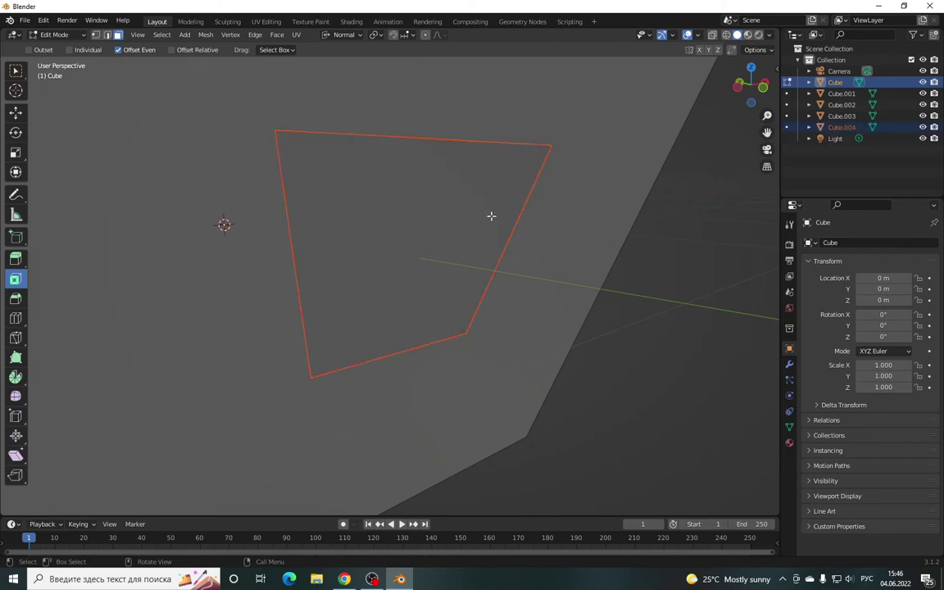
left_click_drag(750, 85, 744, 89)
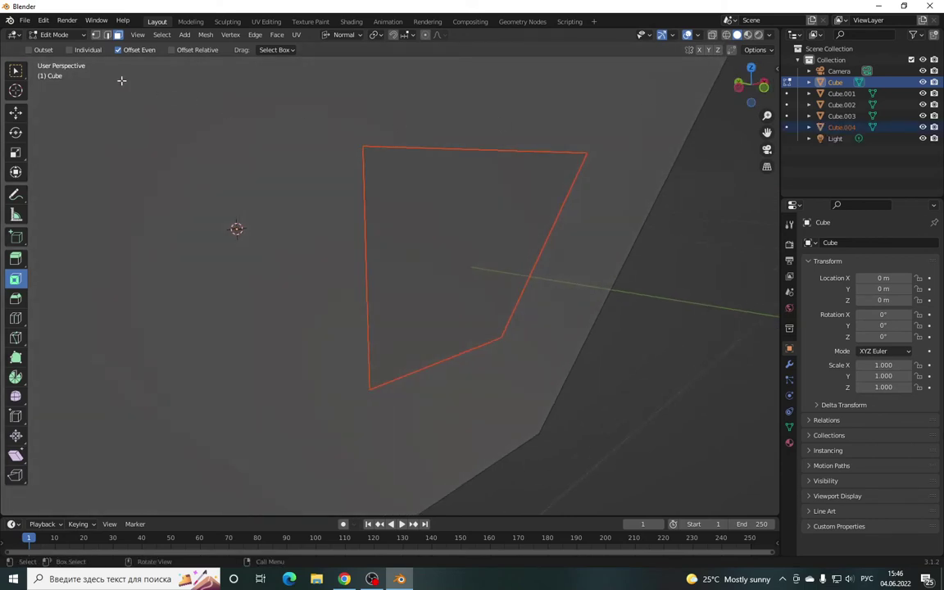
left_click(60, 36)
left_click(62, 46)
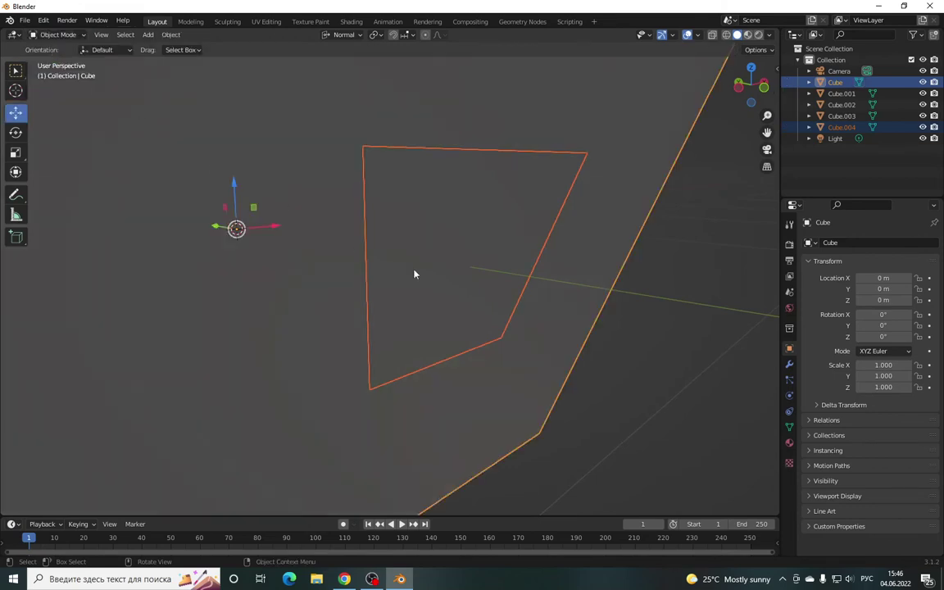
left_click(415, 270)
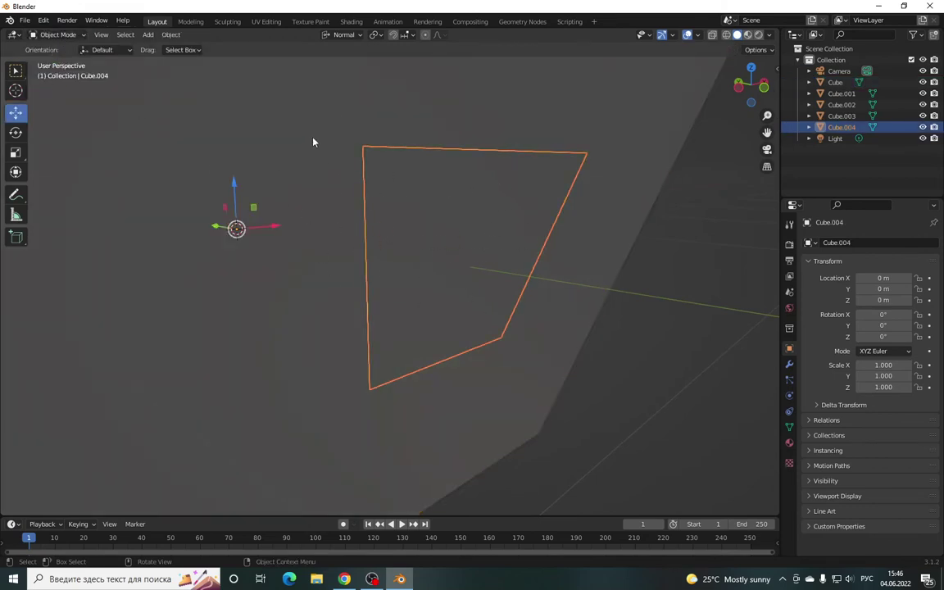
- Put Cube.004 in Edit Mode and select its four outer frame strips
left_click(58, 36)
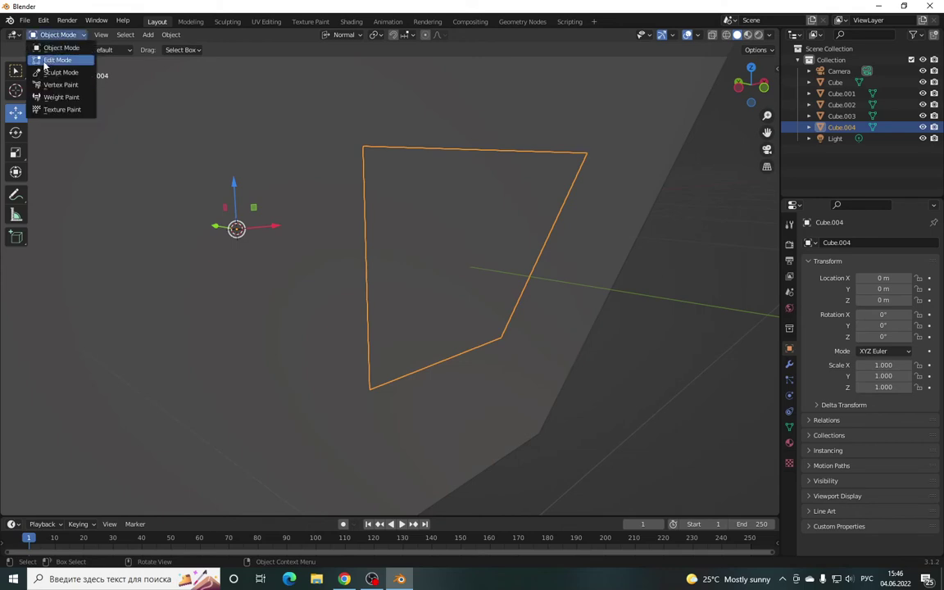
left_click(59, 55)
left_click_drag(750, 84, 713, 90)
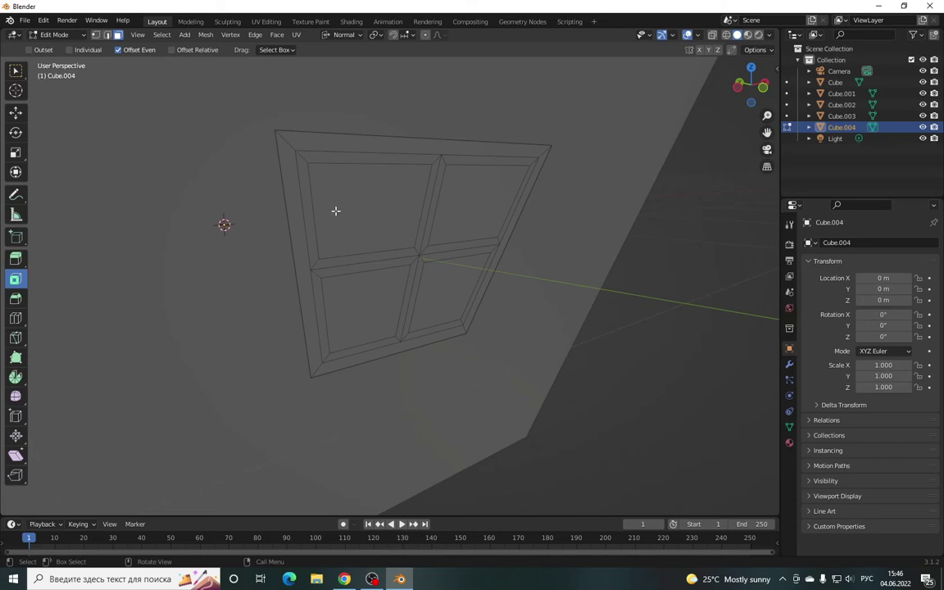
left_click(288, 146)
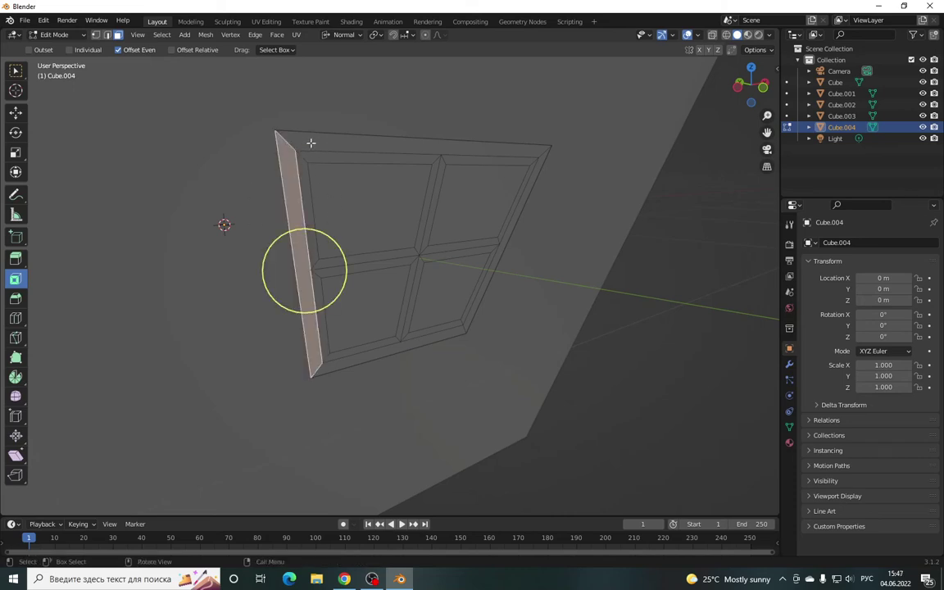
left_click(326, 144, "shift")
left_click(520, 207, "shift")
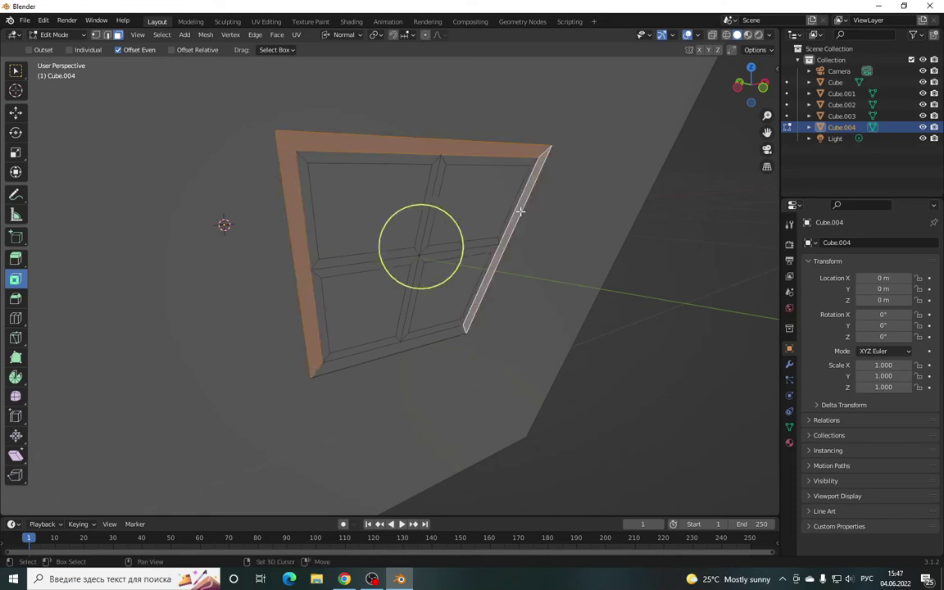
left_click(437, 333, "shift")
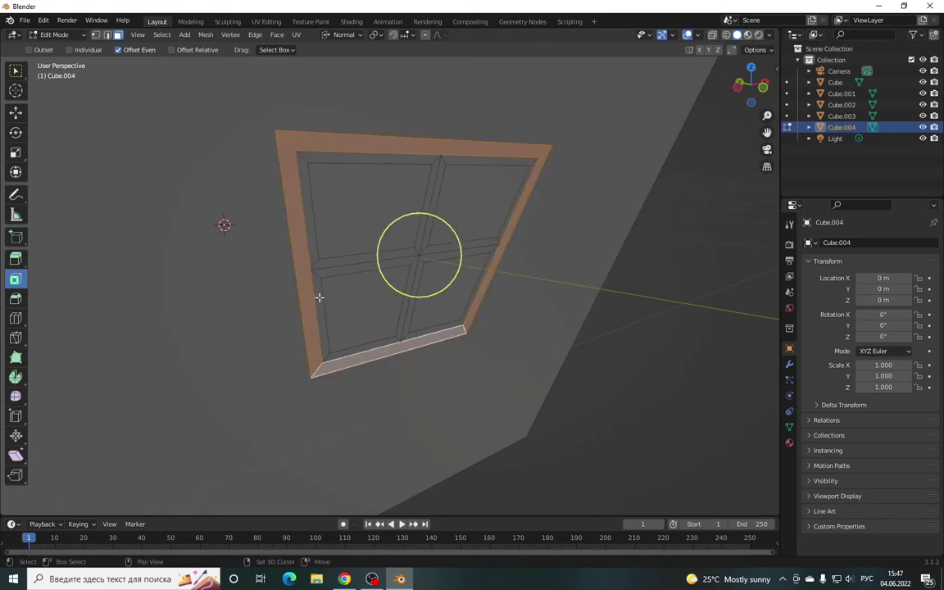
- Add the inner bevel, crossbar and vertical bar faces to the frame selection
left_click(321, 265, "shift")
left_click(315, 246, "shift")
left_click(342, 151, "shift")
left_click(470, 165, "shift")
left_click(515, 200, "shift")
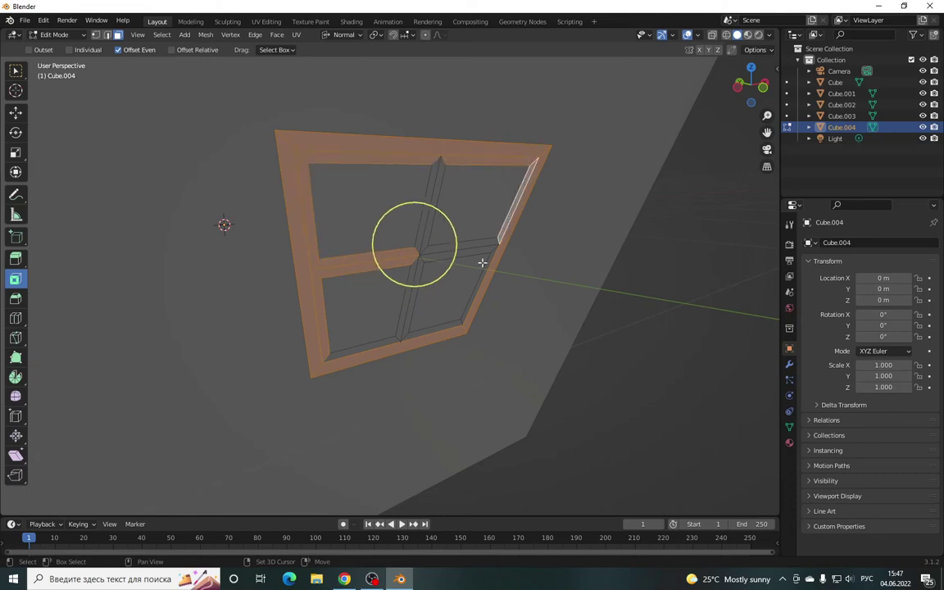
left_click(489, 250, "shift")
left_click(482, 293, "shift")
left_click(434, 332, "shift")
left_click(393, 339, "shift")
left_click(405, 317, "shift")
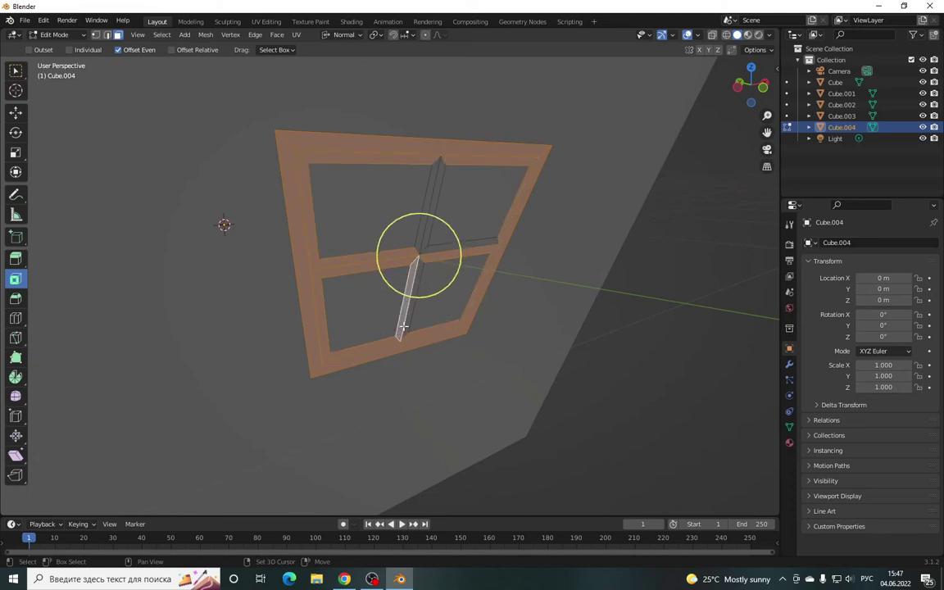
left_click(431, 248, "shift")
left_click(434, 193, "shift")
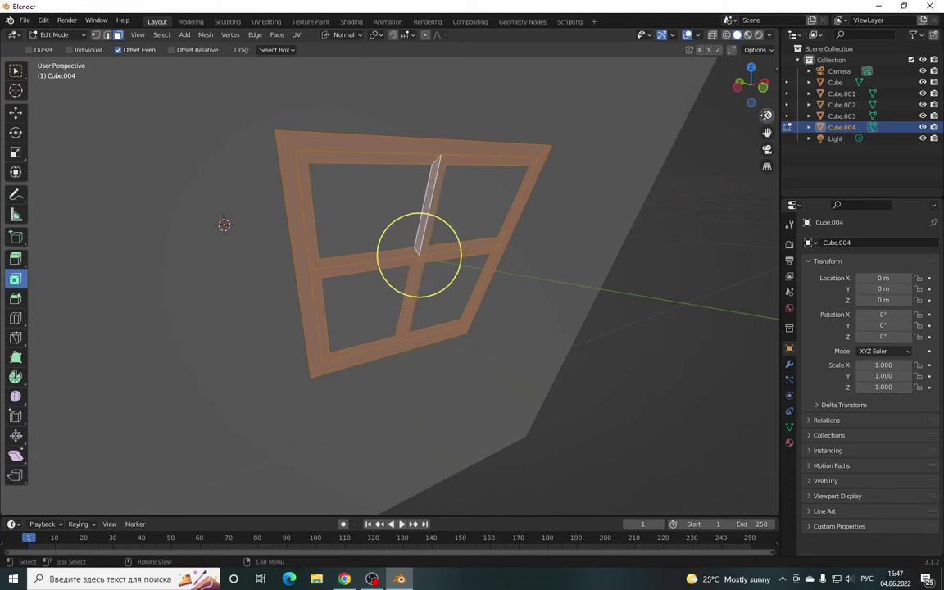
left_click_drag(751, 85, 738, 92)
left_click(14, 257)
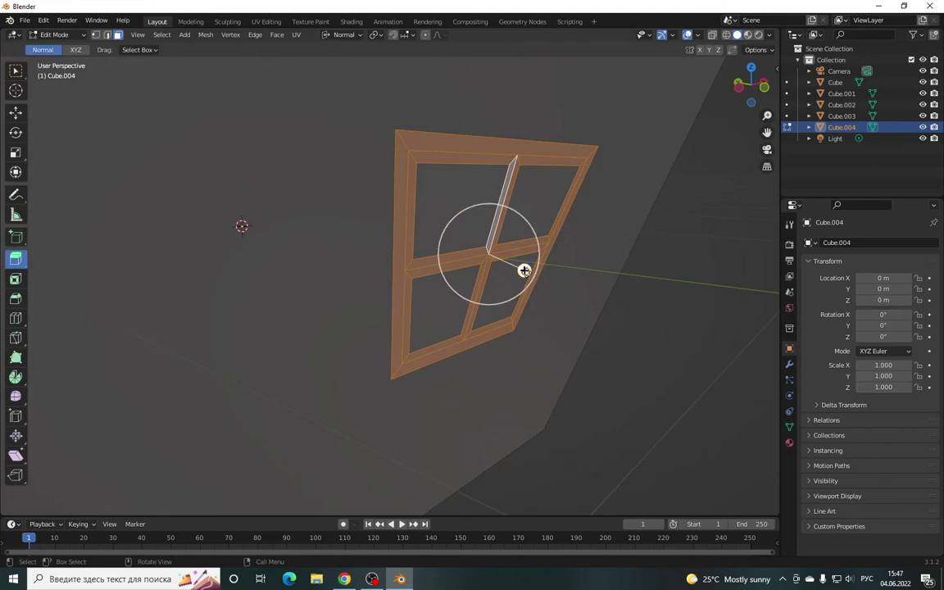
- Extrude the selected frame and crossbar faces about 0.039 m outward from the wall
left_click_drag(524, 270, 538, 275)
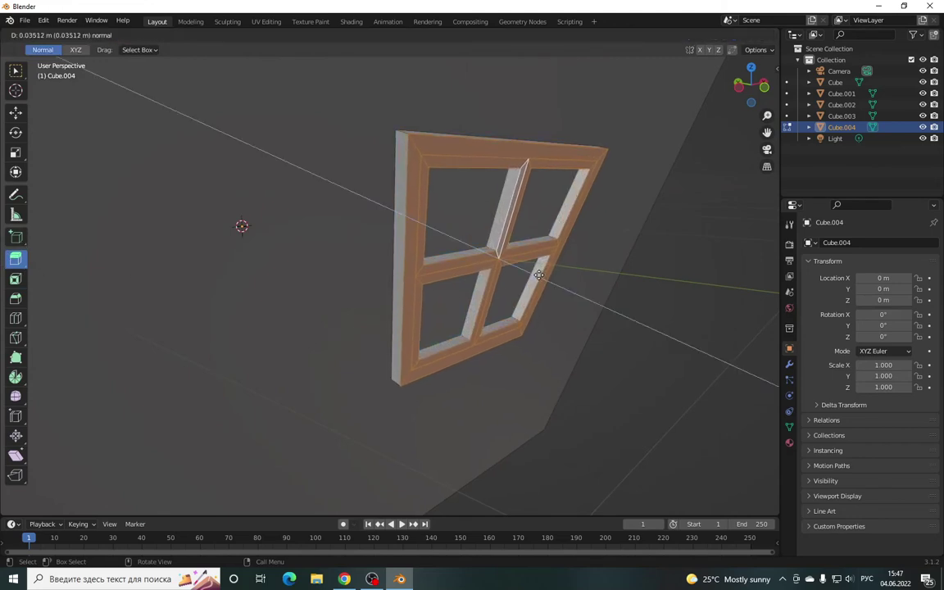
left_click_drag(539, 275, 535, 274)
mouse_move(741, 81)
left_mouse_down()
mouse_move(754, 86)
mouse_move(597, 258)
left_mouse_up()
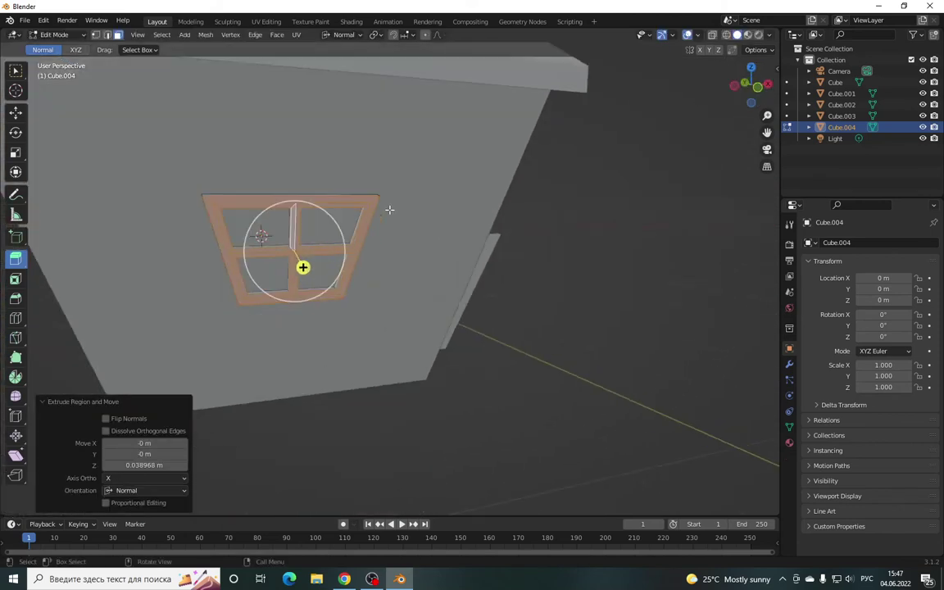
left_click_drag(749, 89, 623, 123)
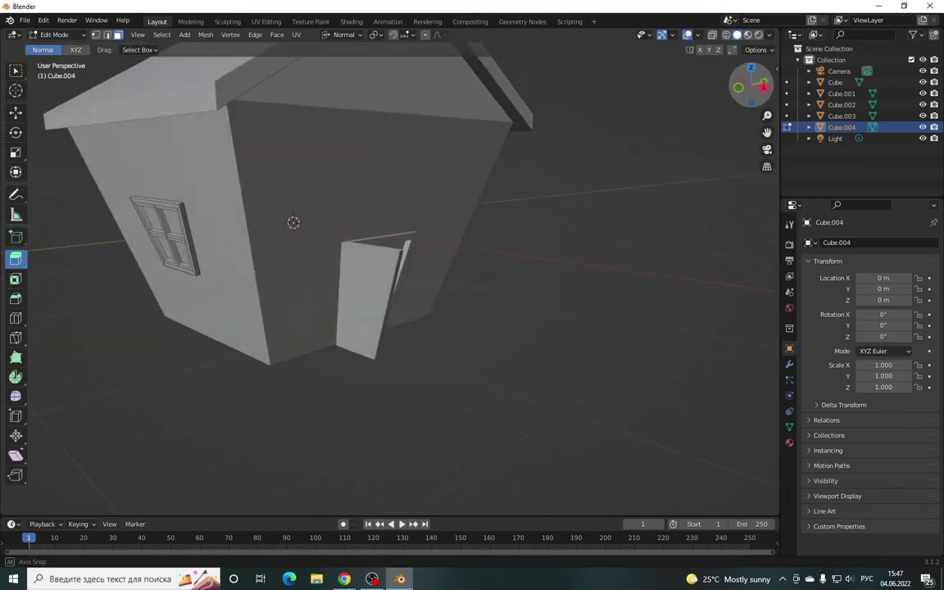
scroll(368, 236, "down", 2)
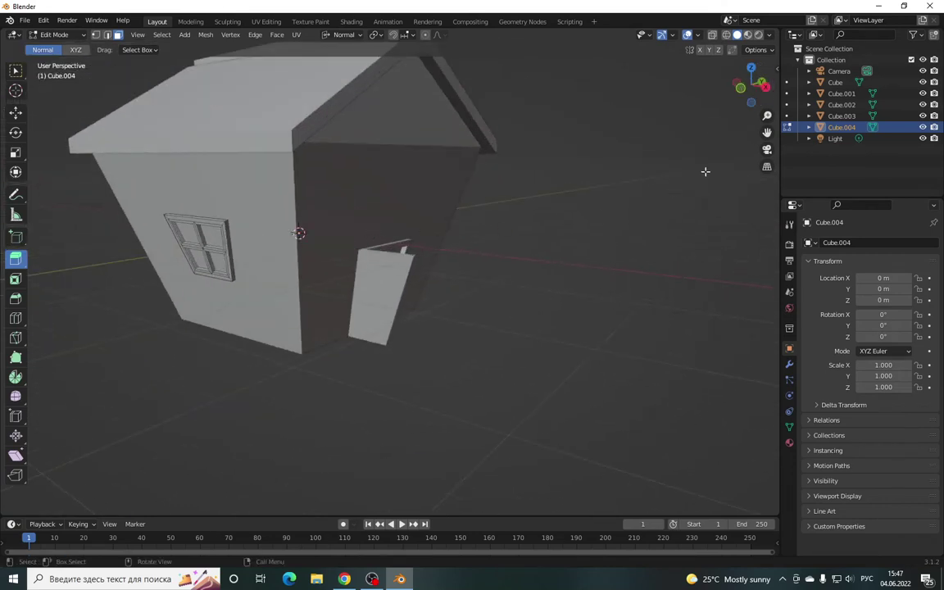
left_click_drag(753, 86, 754, 86)
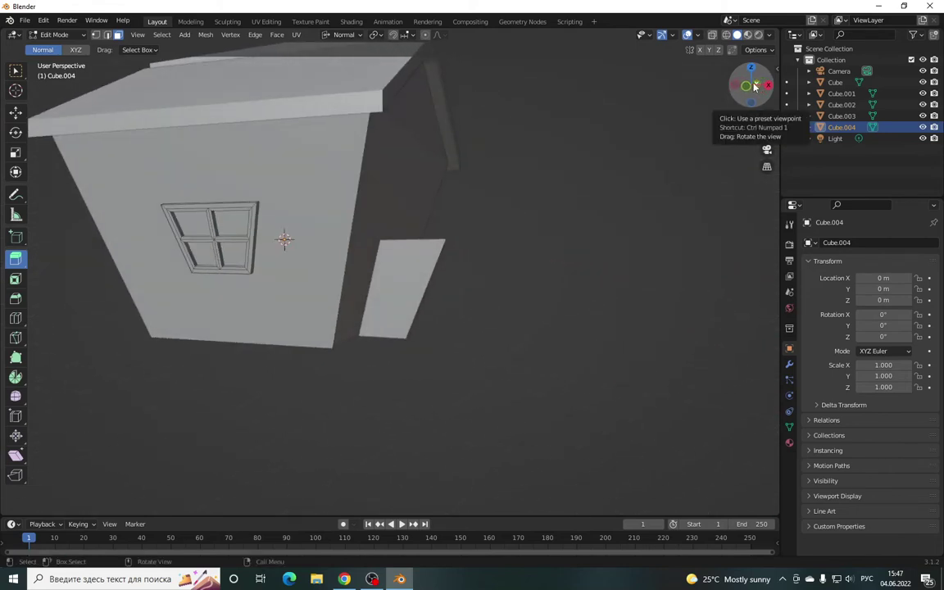
left_click_drag(755, 87, 755, 87)
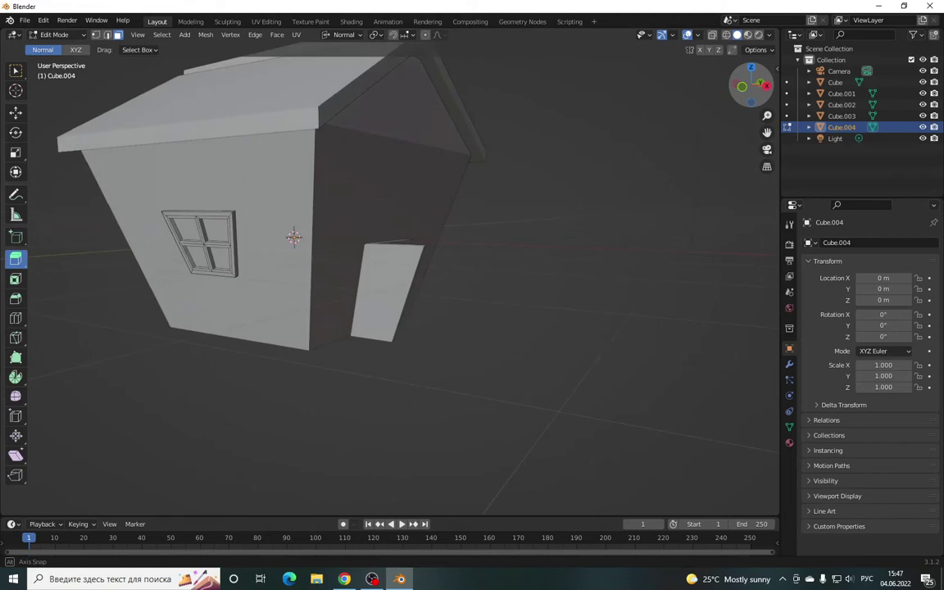
middle_click_drag(292, 200, 292, 200)
left_click(56, 35)
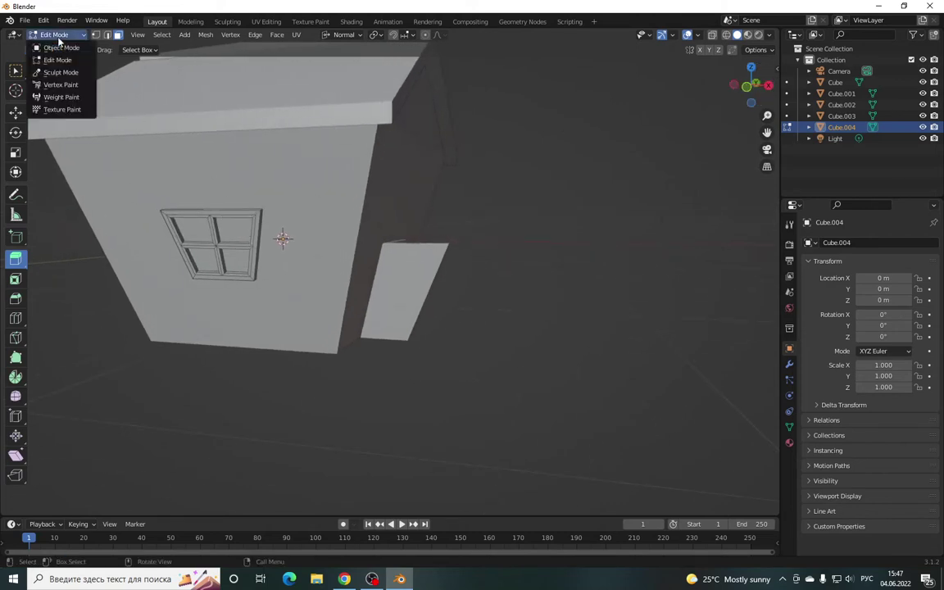
- Return to Object Mode and set the window's origin to its geometry
left_click(59, 46)
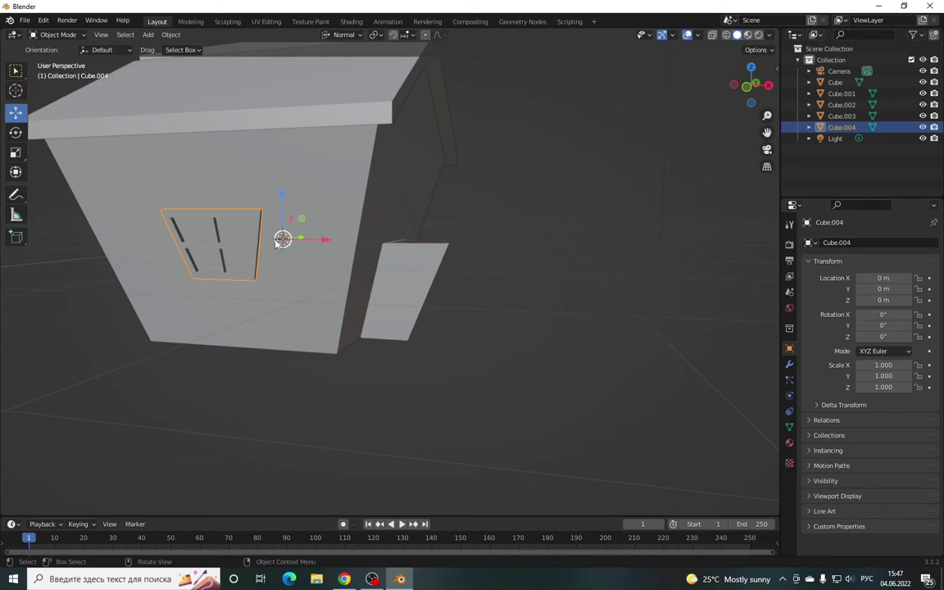
scroll(220, 247, "up", 3)
middle_click_drag(210, 247, 177, 241)
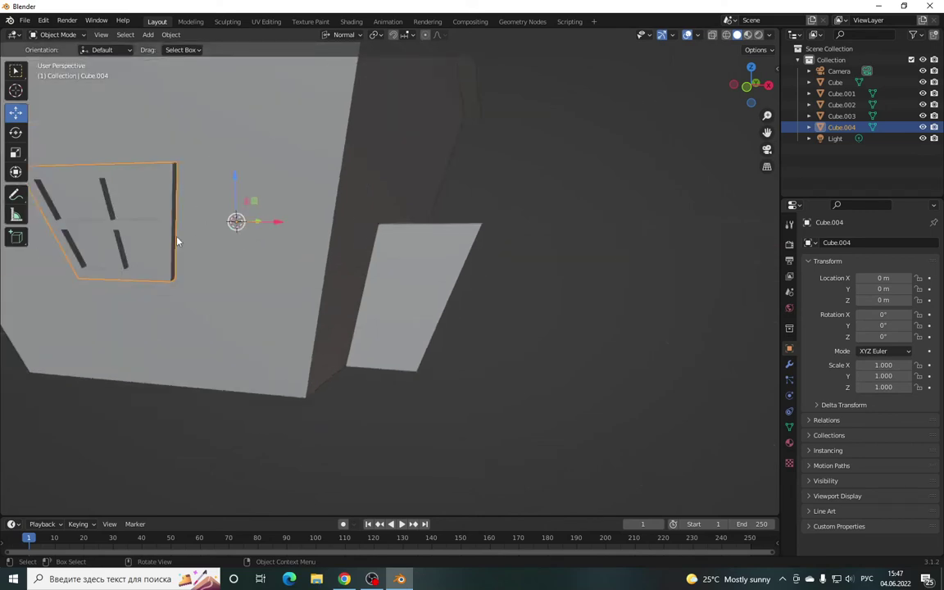
right_click(113, 229)
mouse_move(58, 223)
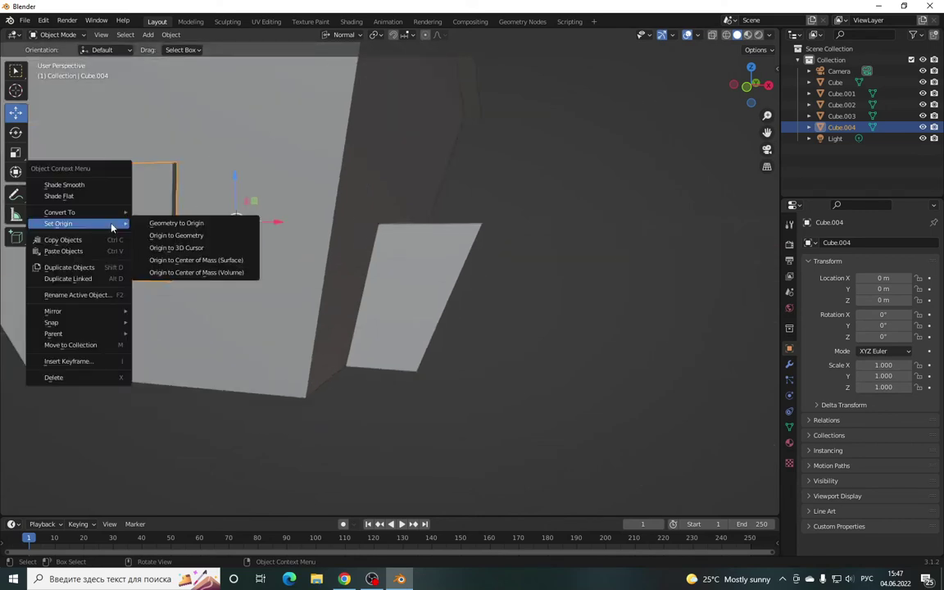
left_click(179, 236)
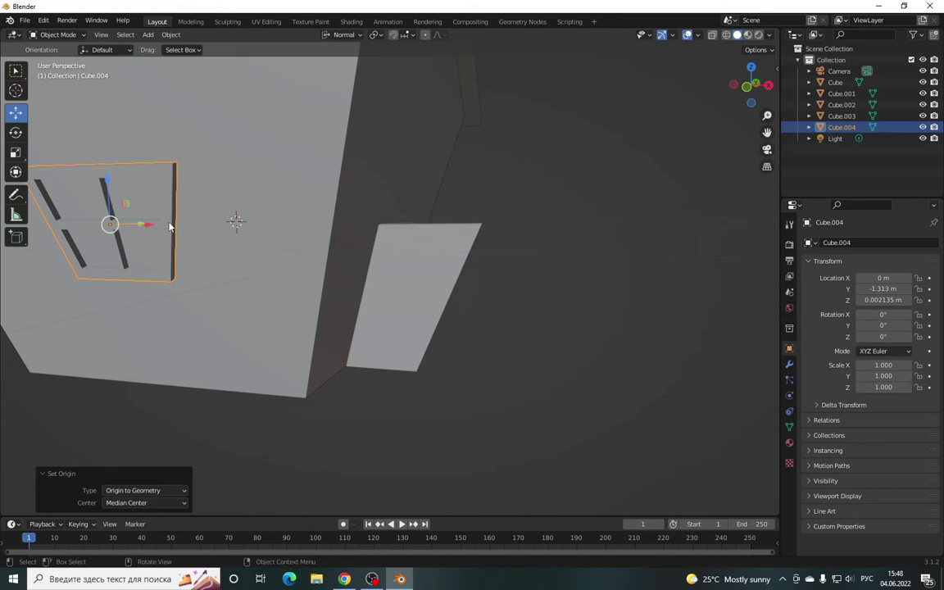
- Copy and paste the window frame as Cube.005, then reselect the original Cube.004
key("ctrl+c")
key("ctrl+v")
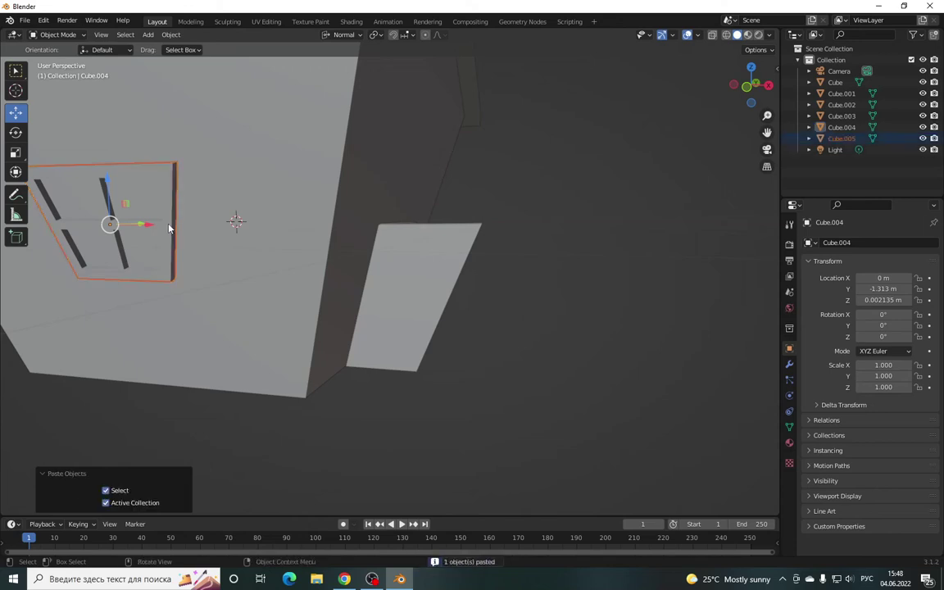
left_click(169, 228)
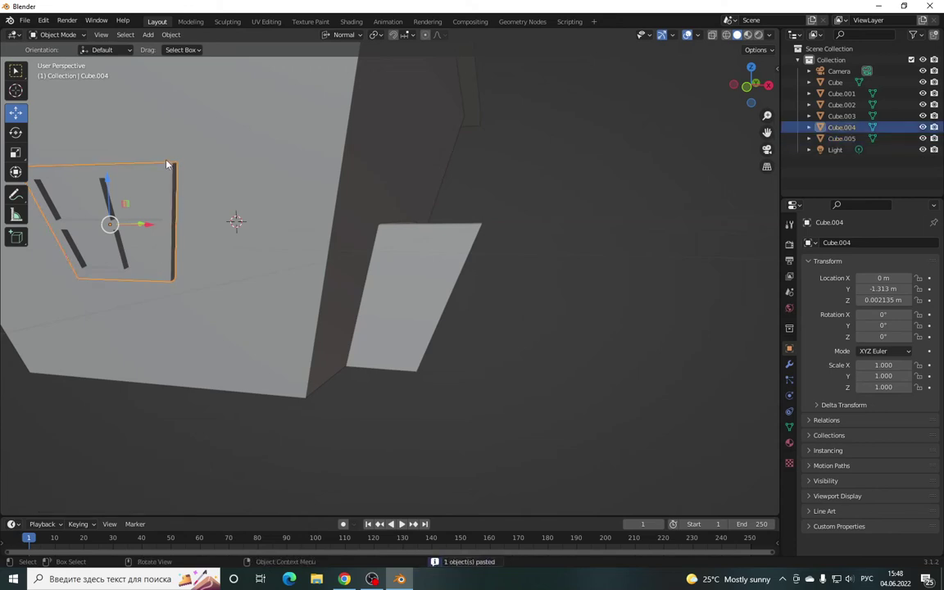
- Mirror the window frame across global Y and move it to Y 1.3103 m on the opposite wall
right_click(166, 231)
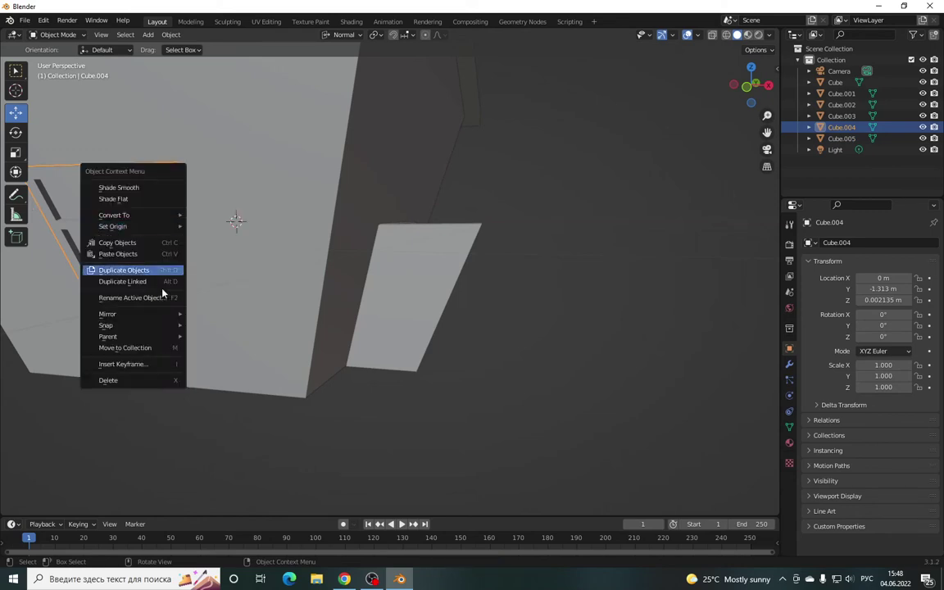
mouse_move(108, 314)
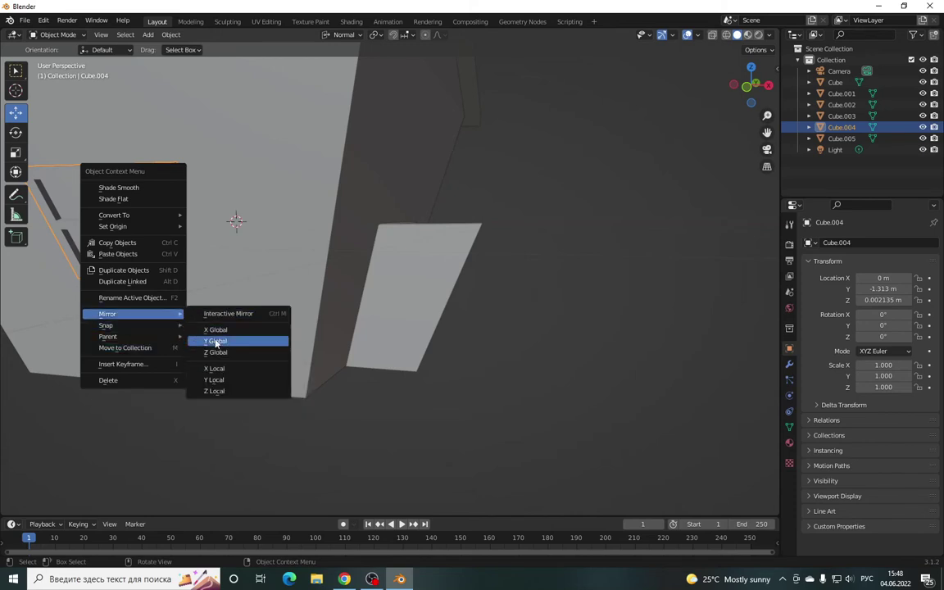
left_click(216, 342)
left_click_drag(750, 85, 362, 217)
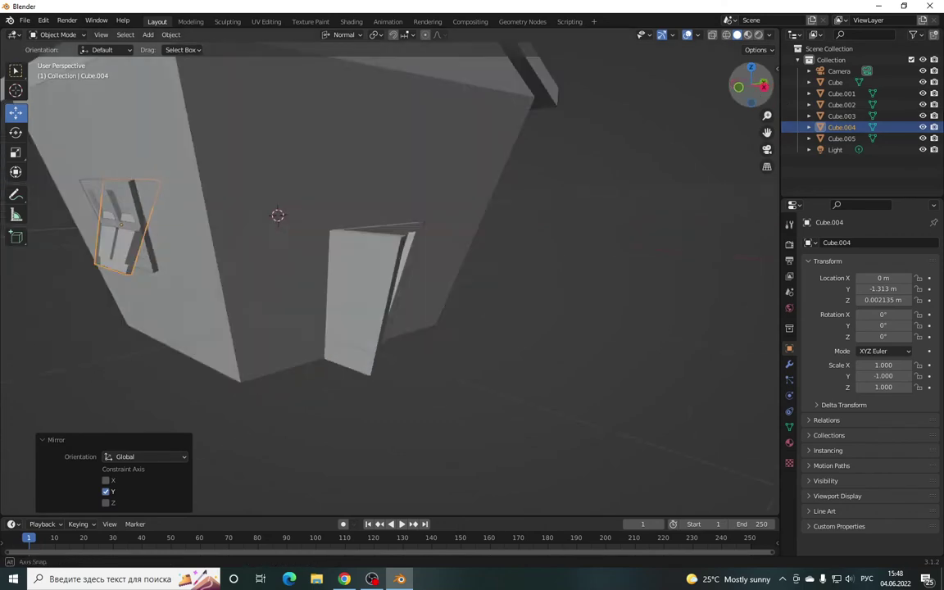
left_click_drag(102, 221, 365, 221)
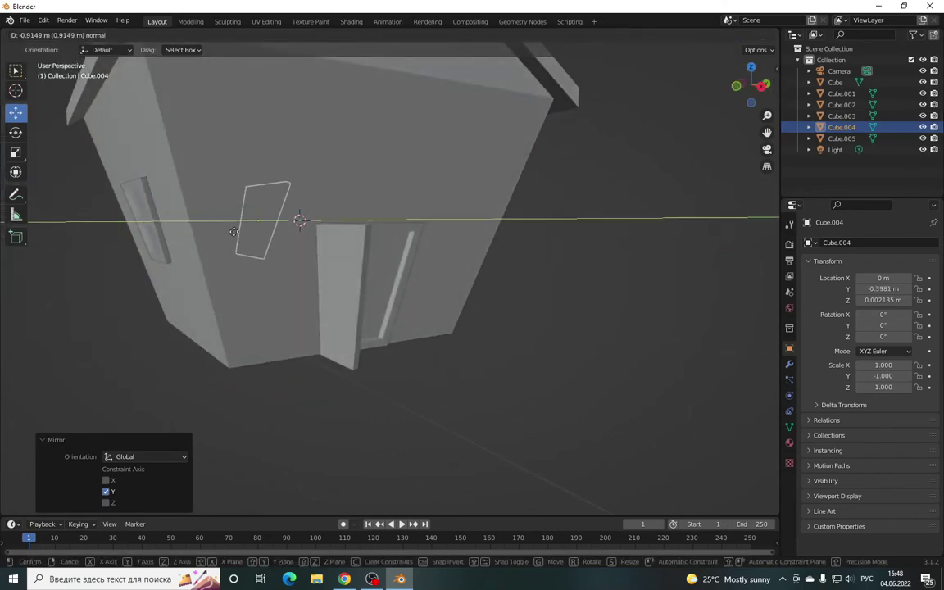
left_click_drag(741, 92, 446, 205)
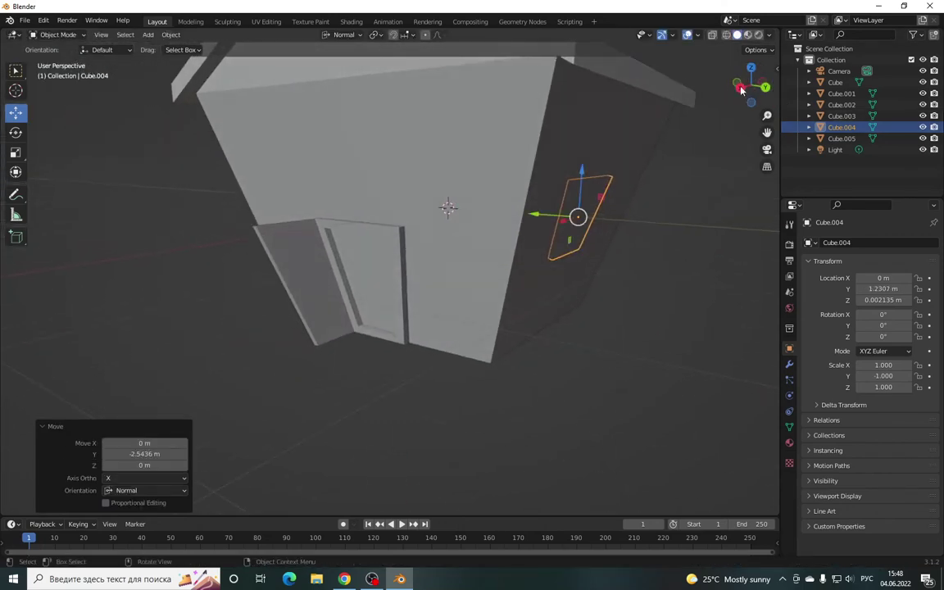
left_click_drag(534, 216, 545, 218)
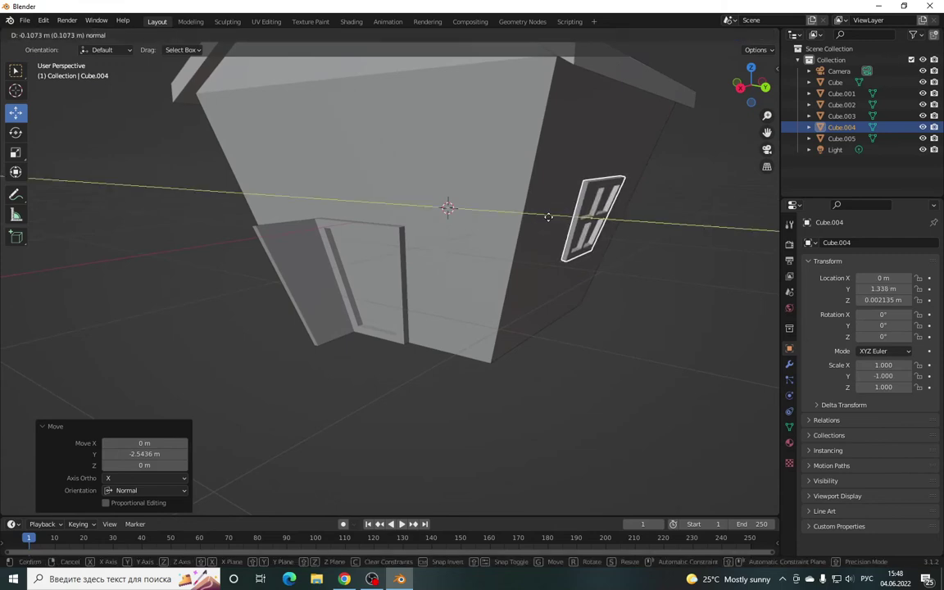
scroll(672, 123, "up", 3)
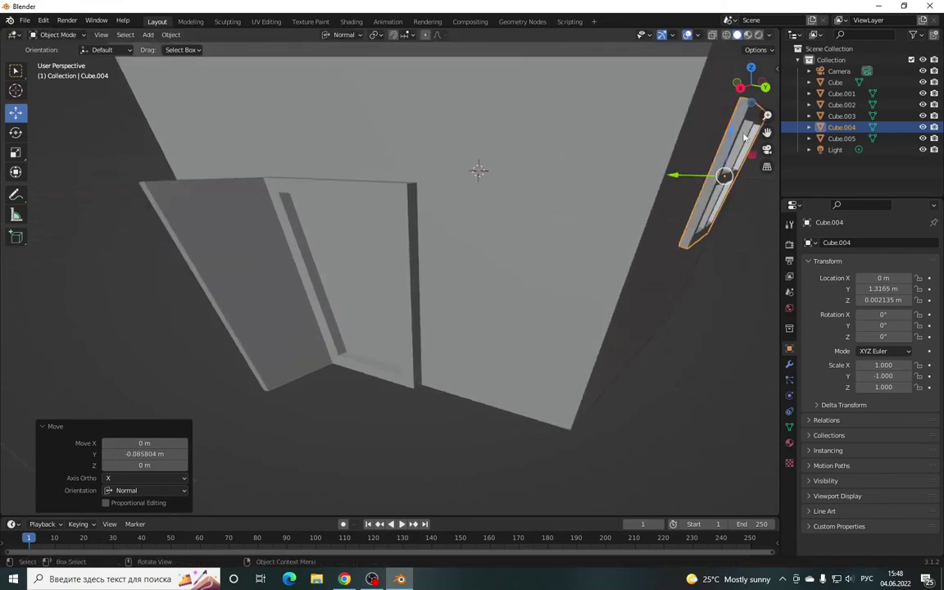
left_click_drag(767, 133, 627, 195)
left_click_drag(505, 239, 500, 236)
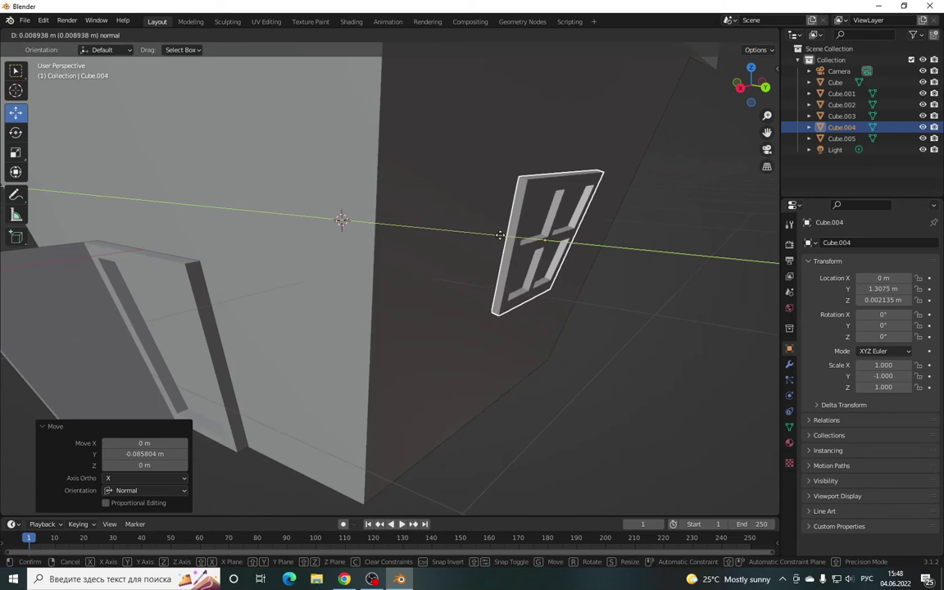
left_click_drag(499, 235, 501, 236)
- Switch to Right Orthographic view and select the house Cube
left_click_drag(753, 84, 585, 191)
mouse_move(585, 191)
middle_mouse_down()
mouse_move(559, 196)
mouse_move(573, 189)
middle_mouse_up()
mouse_move(752, 84)
left_mouse_down()
mouse_move(705, 110)
mouse_move(746, 82)
mouse_move(102, 115)
left_mouse_up()
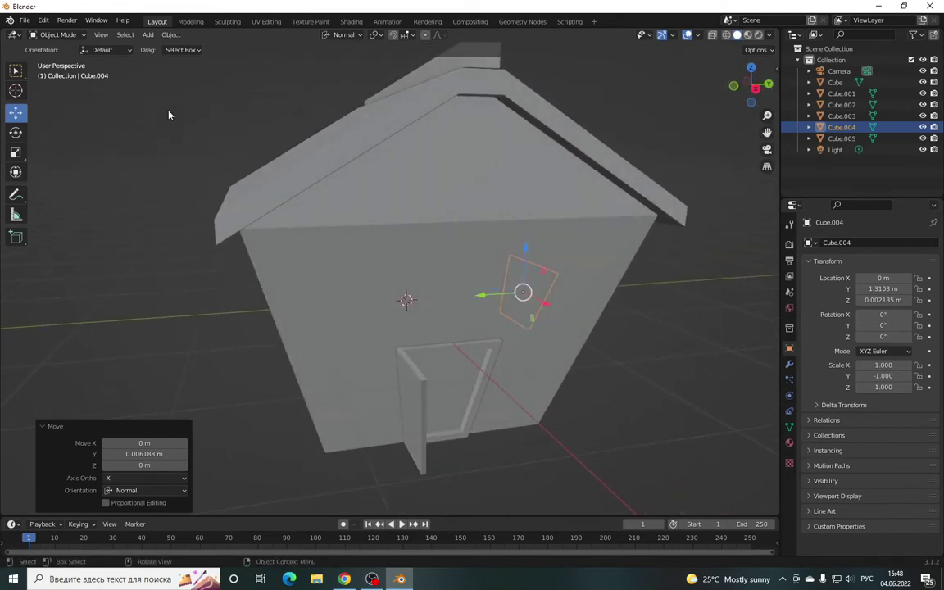
left_click(756, 88)
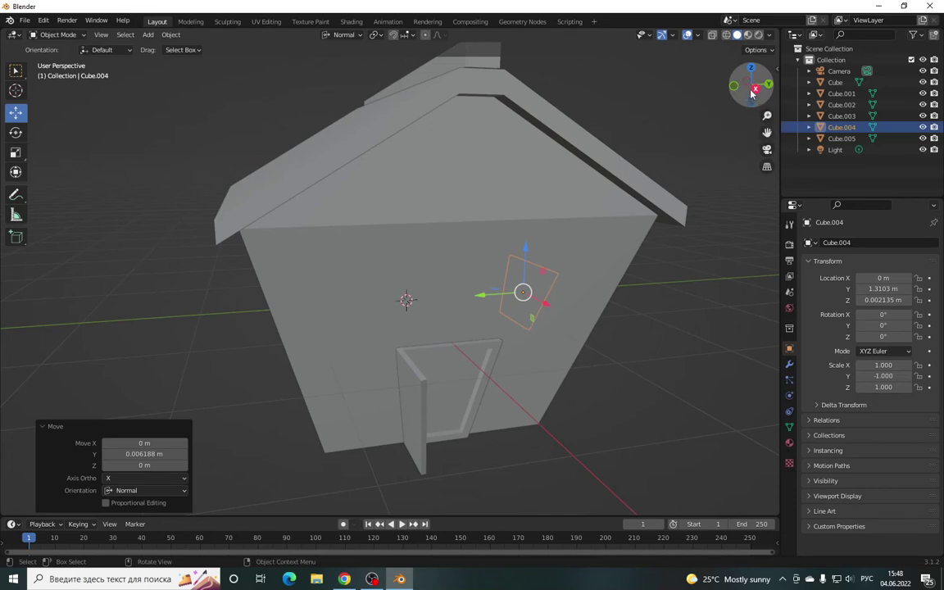
scroll(434, 176, "up", 6)
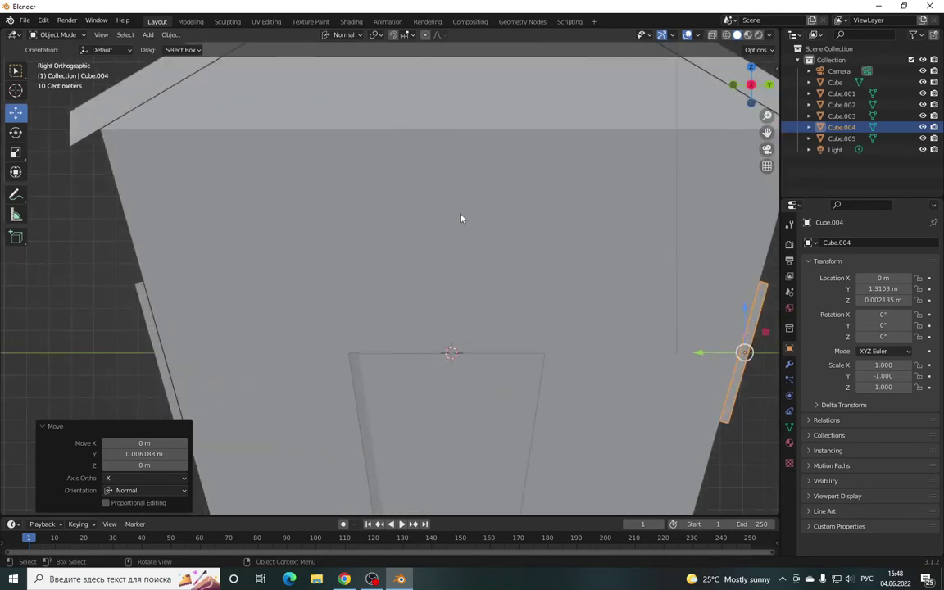
scroll(461, 218, "down", 2)
mouse_move(767, 131)
left_mouse_down()
mouse_move(724, 216)
mouse_move(498, 233)
left_mouse_up()
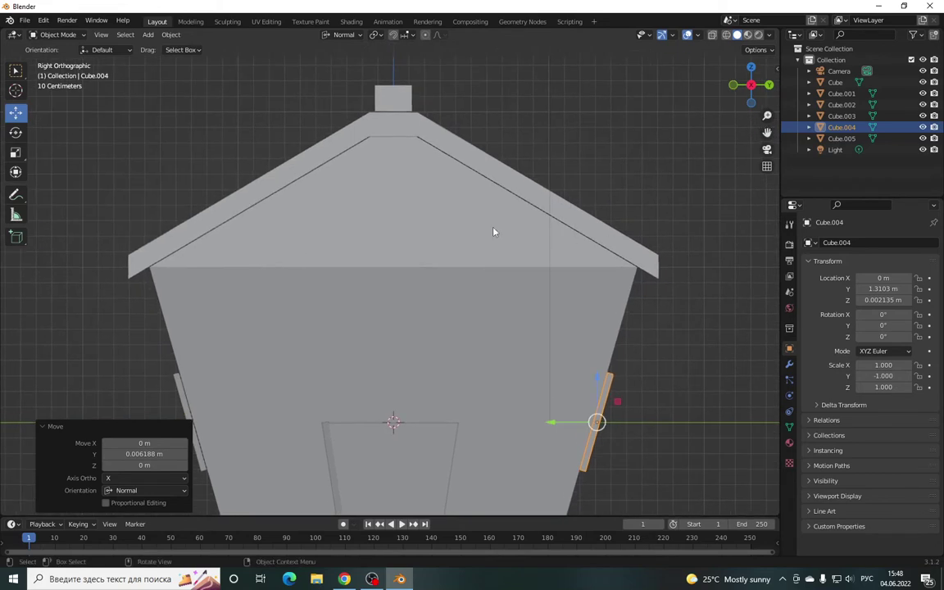
left_click(399, 242)
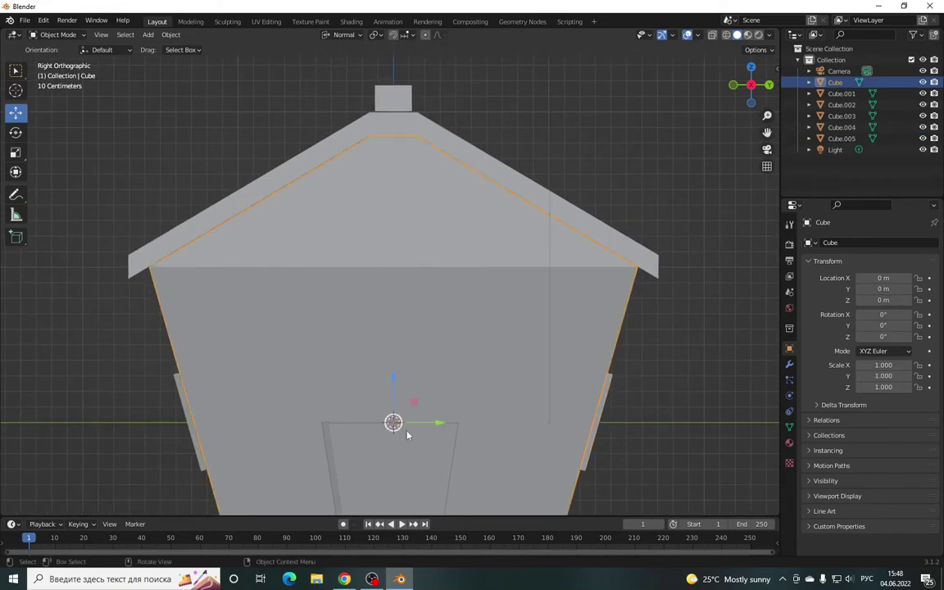
- Add a 32-vertex, 1 m circle mesh with its Y rotation set to 2.2°
left_click(148, 36)
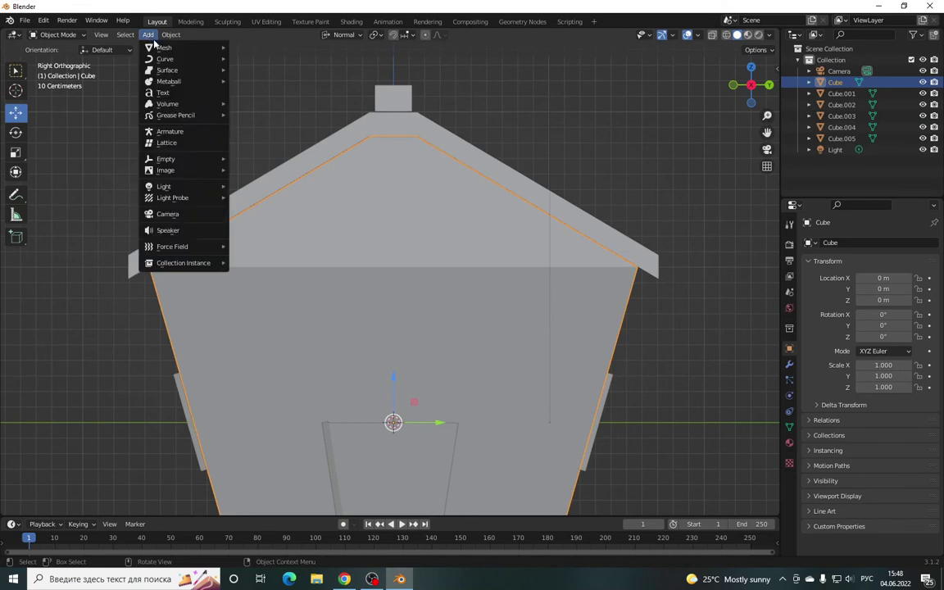
mouse_move(163, 47)
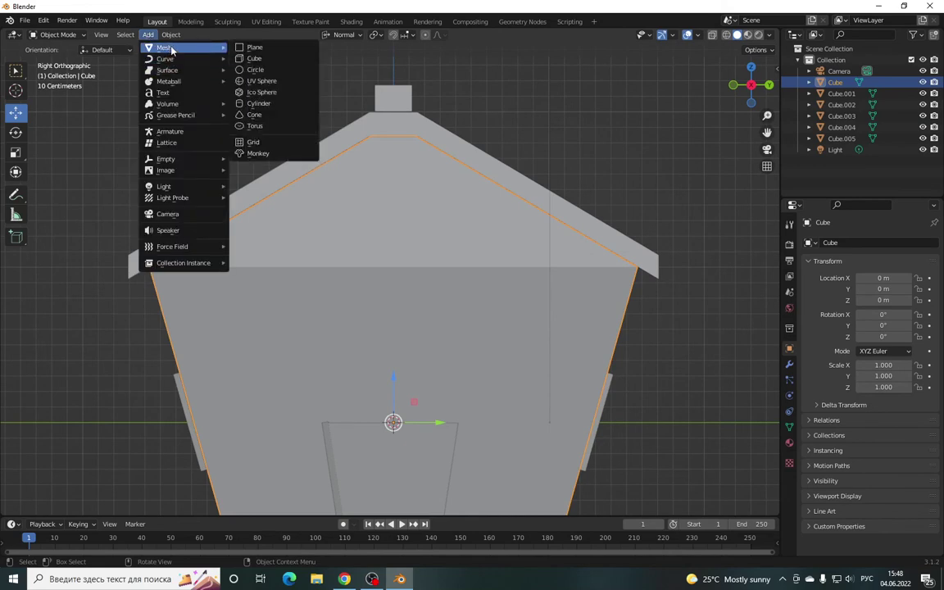
left_click(267, 75)
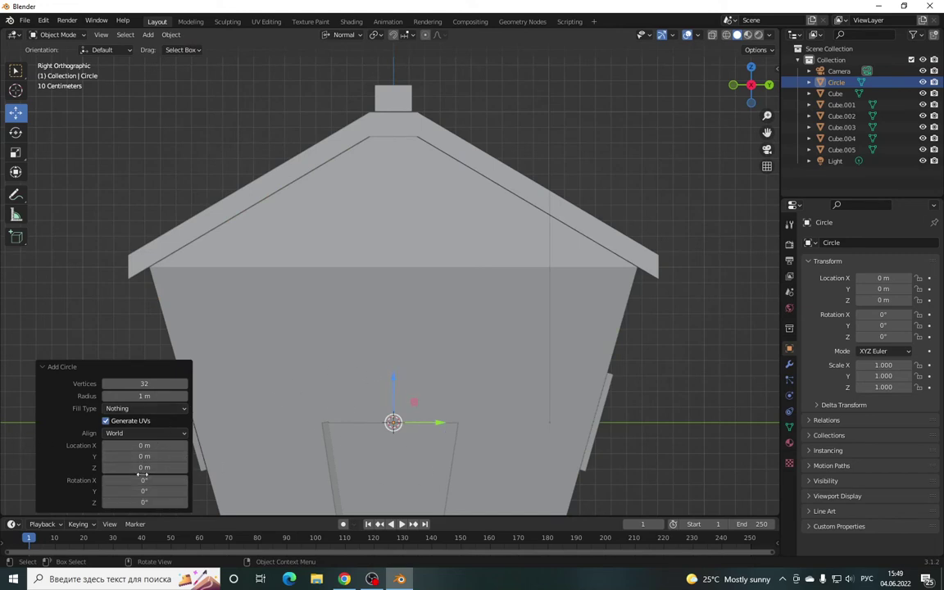
left_click_drag(136, 491, 155, 501)
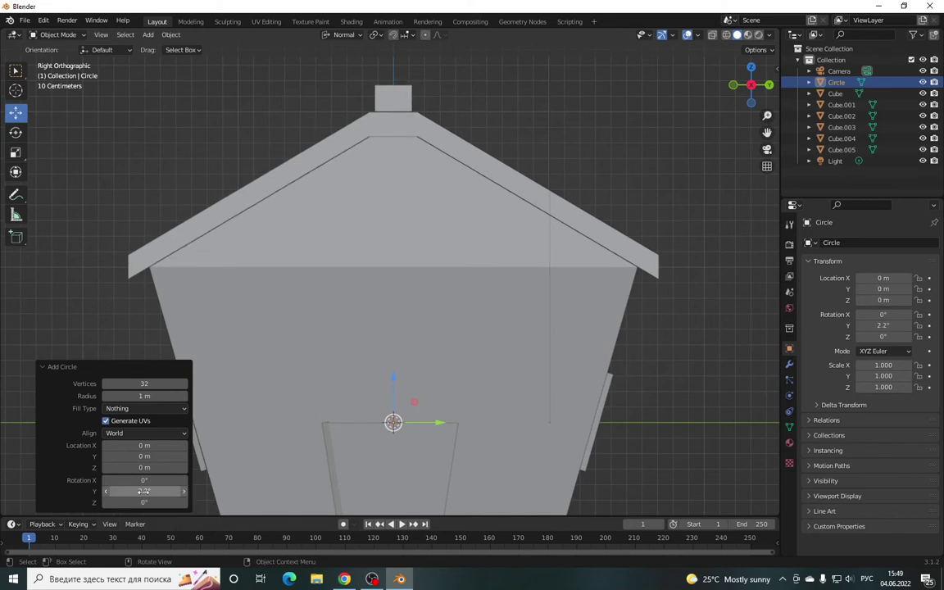
scroll(488, 374, "down", 2)
- From the right side view, raise the circle to Z 2.1248 m at the chimney top
mouse_move(397, 336)
middle_mouse_down()
mouse_move(475, 386)
mouse_move(710, 105)
middle_mouse_up()
left_click(759, 85)
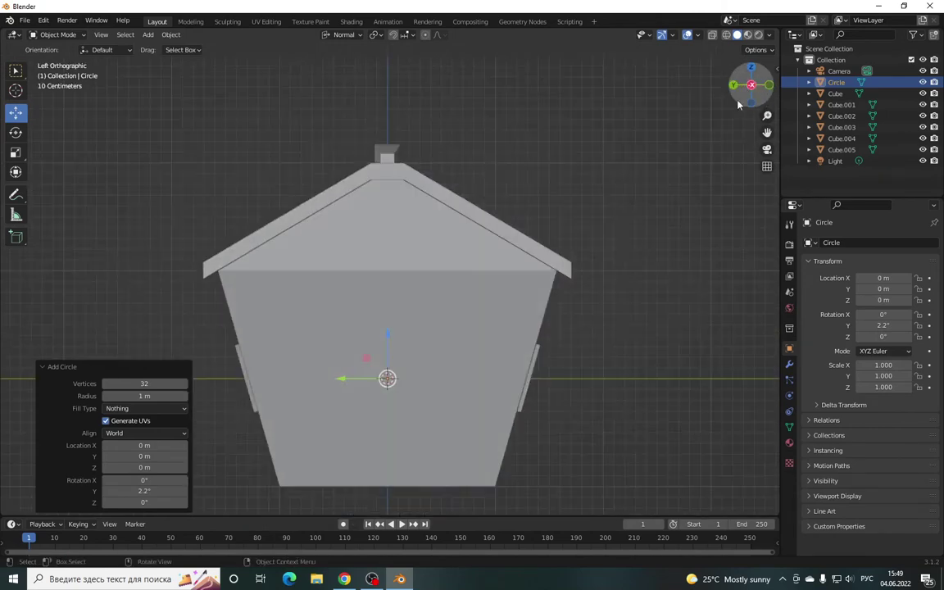
left_click(759, 85)
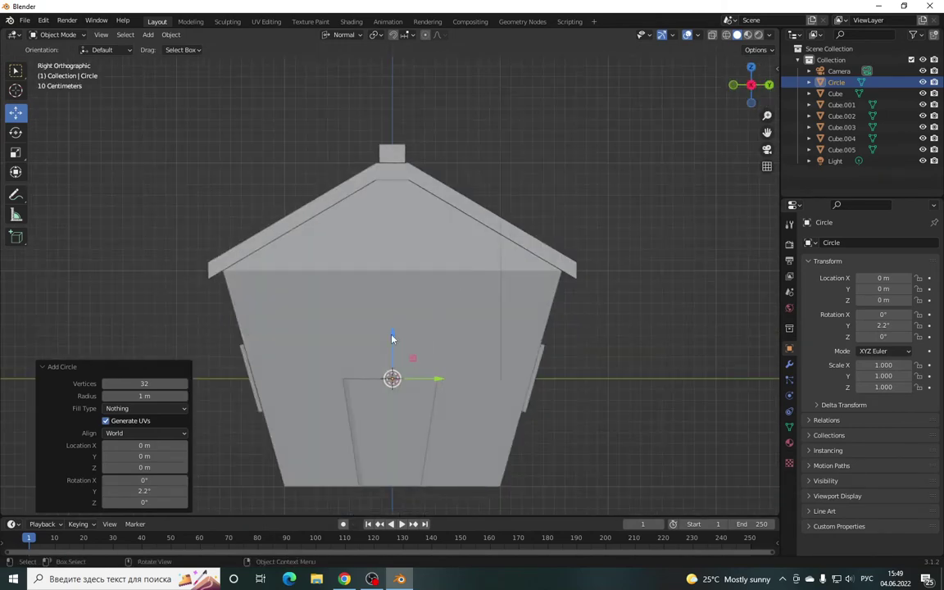
left_click_drag(392, 335, 398, 103)
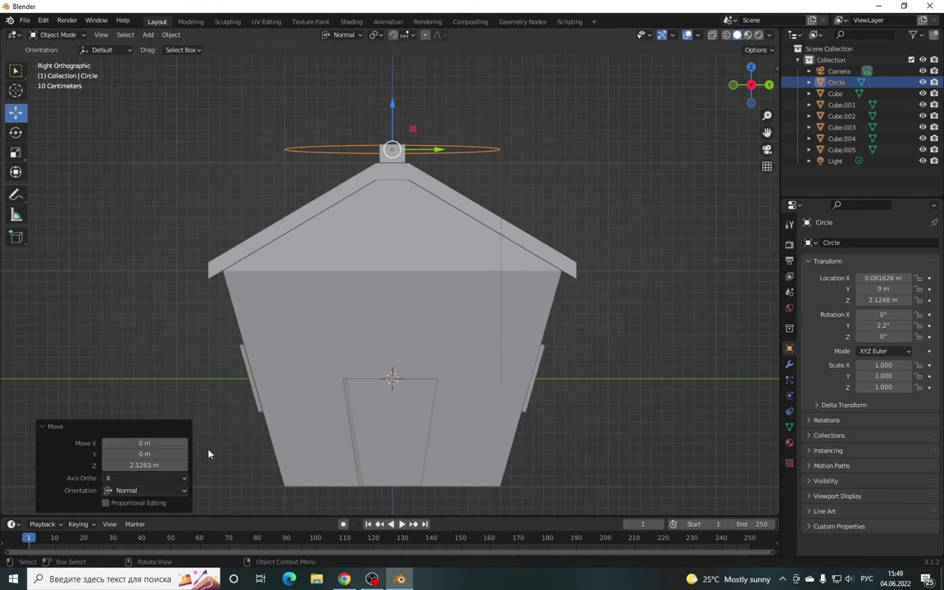
- Reselect the circle and bring up its adjustment settings
key("F9")
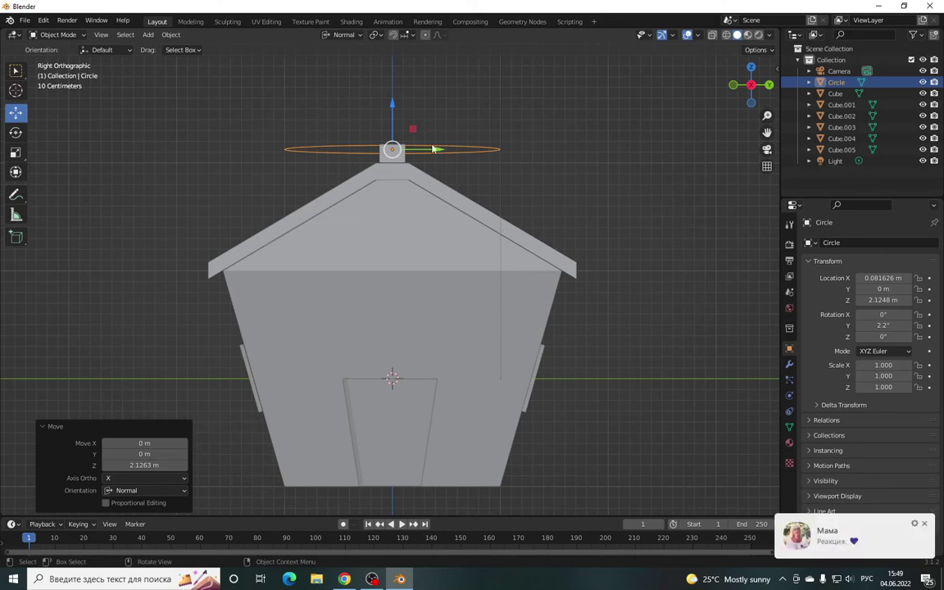
left_click(531, 177)
key("F9")
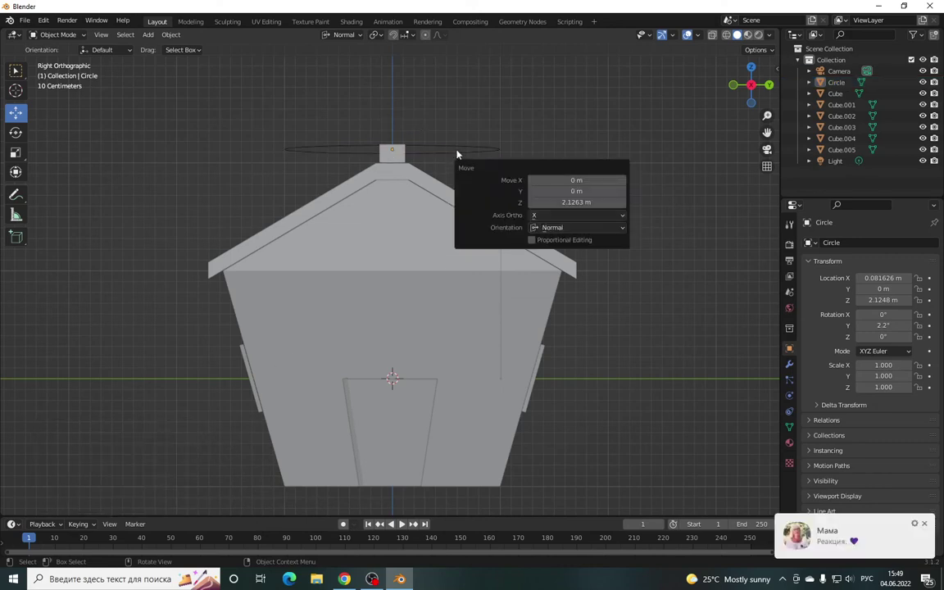
left_click(448, 149)
key("F9")
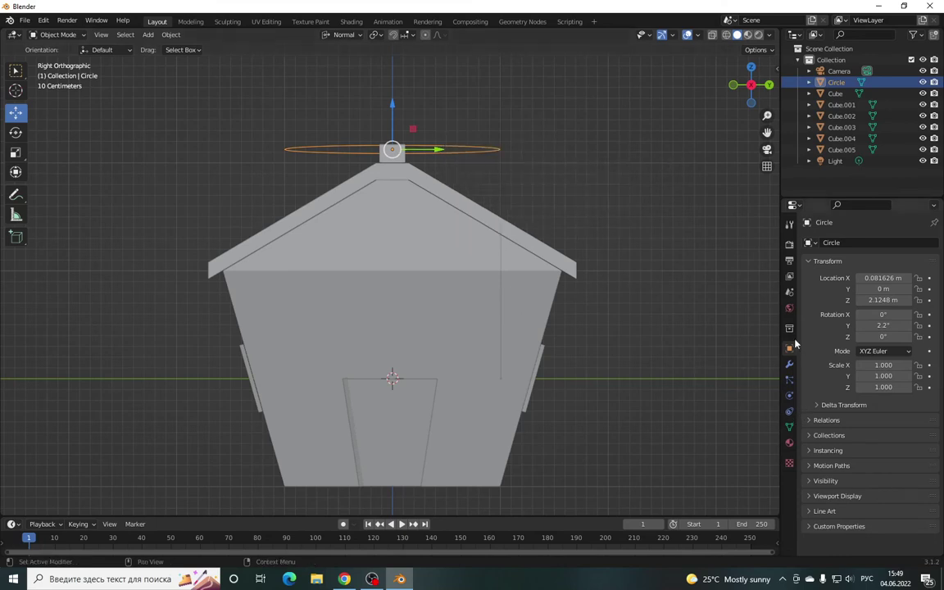
- Change the circle's Y rotation from 2.2° through 6.8° to a final 90°
left_click(881, 326)
type("2.2")
key("Return")
left_click(881, 326)
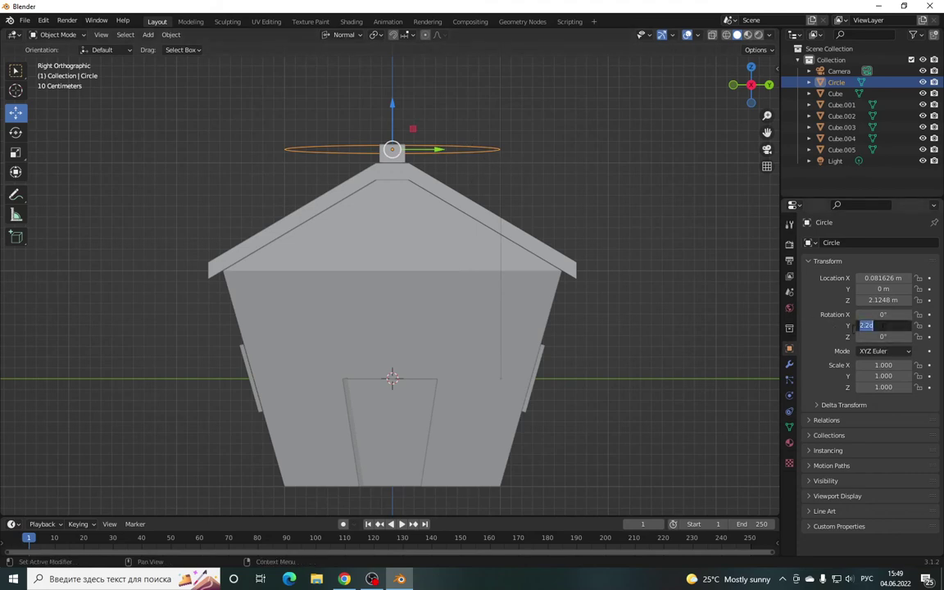
type("6.8")
key("Return")
left_click(881, 325)
type("90")
key("Return")
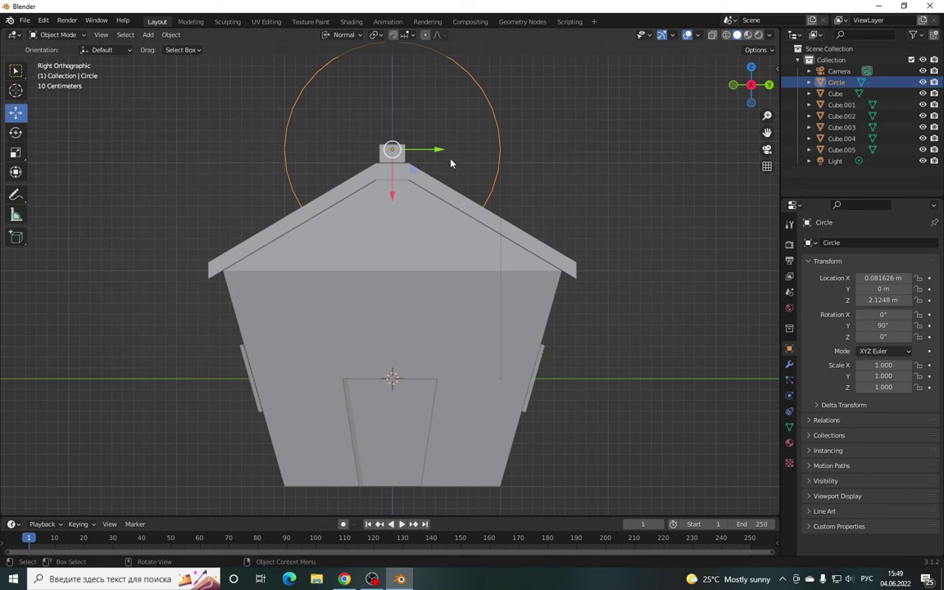
- Delete the old circle and add a new mesh circle
key("Delete")
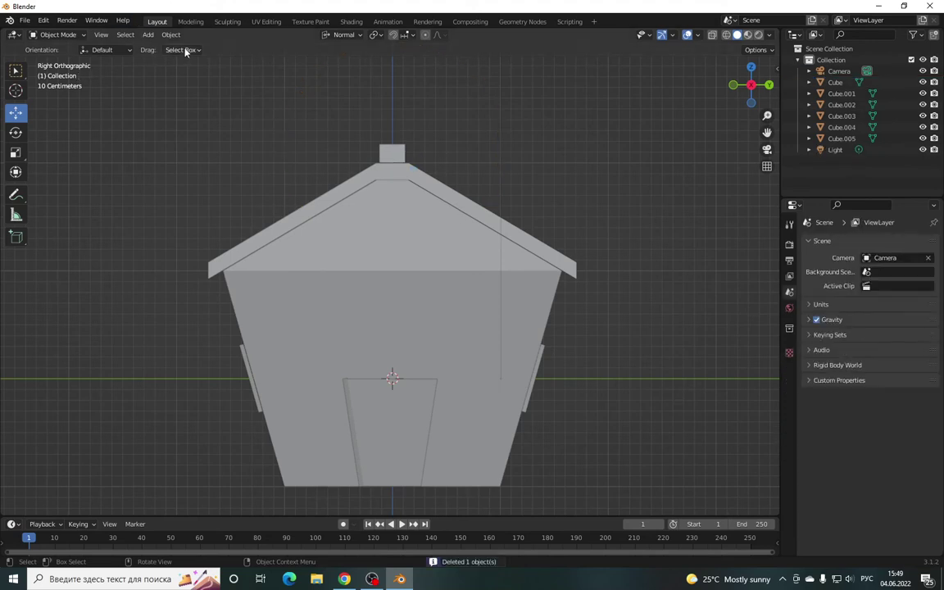
left_click(148, 36)
mouse_move(164, 47)
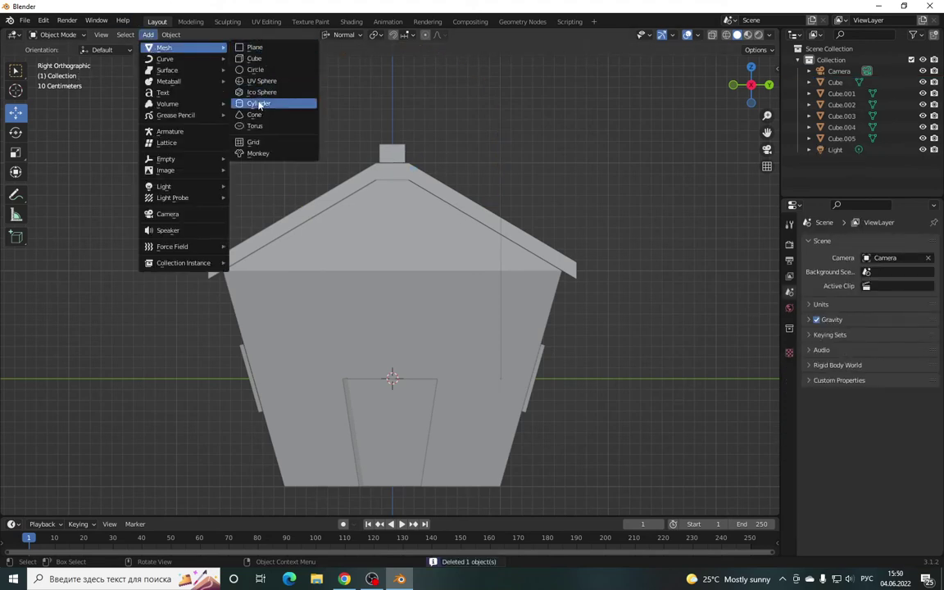
left_click(260, 70)
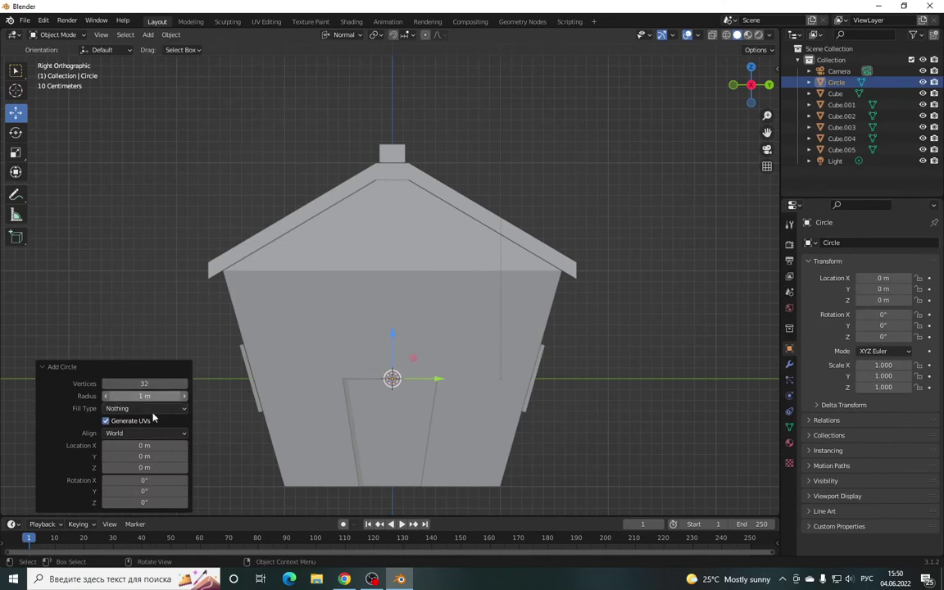
- Stand the new circle upright with a 90° Y rotation and a 1.53 m radius
left_click(144, 491)
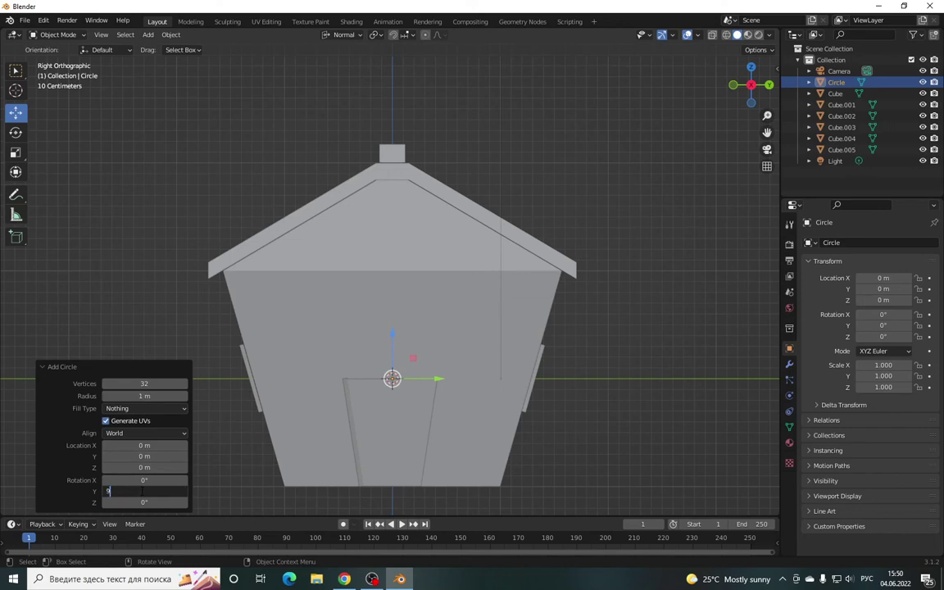
type("0")
key("Return")
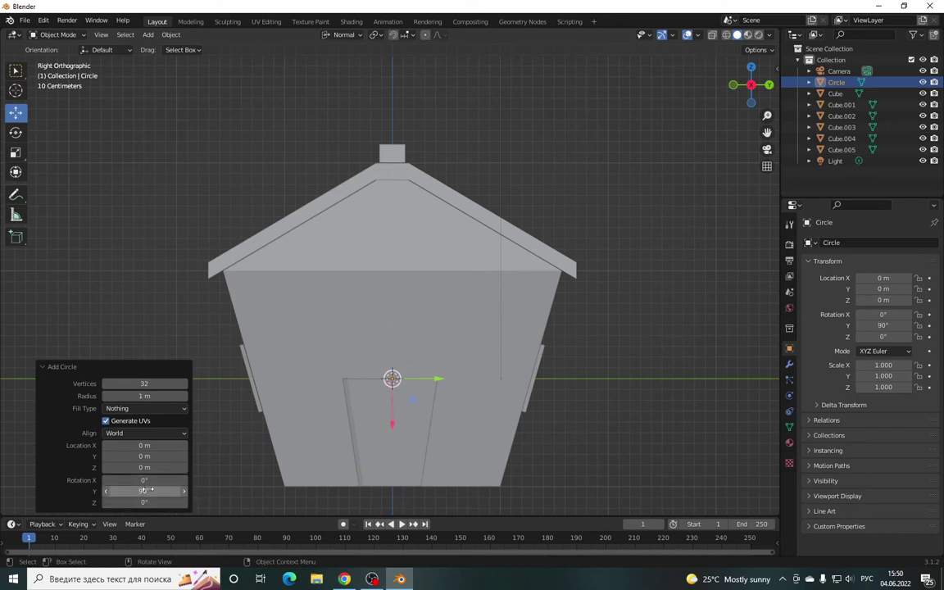
left_click_drag(143, 396, 175, 401)
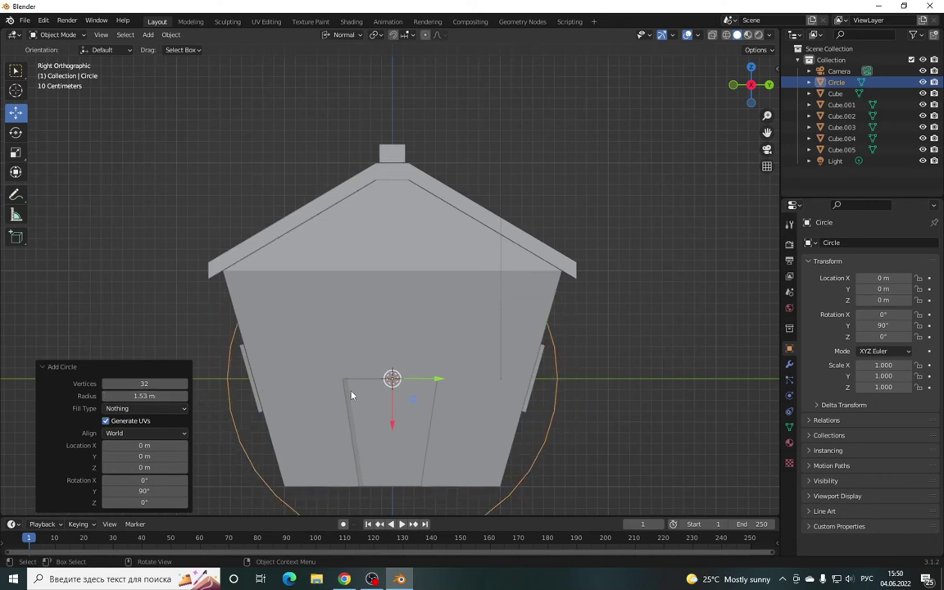
scroll(373, 399, "down", 2)
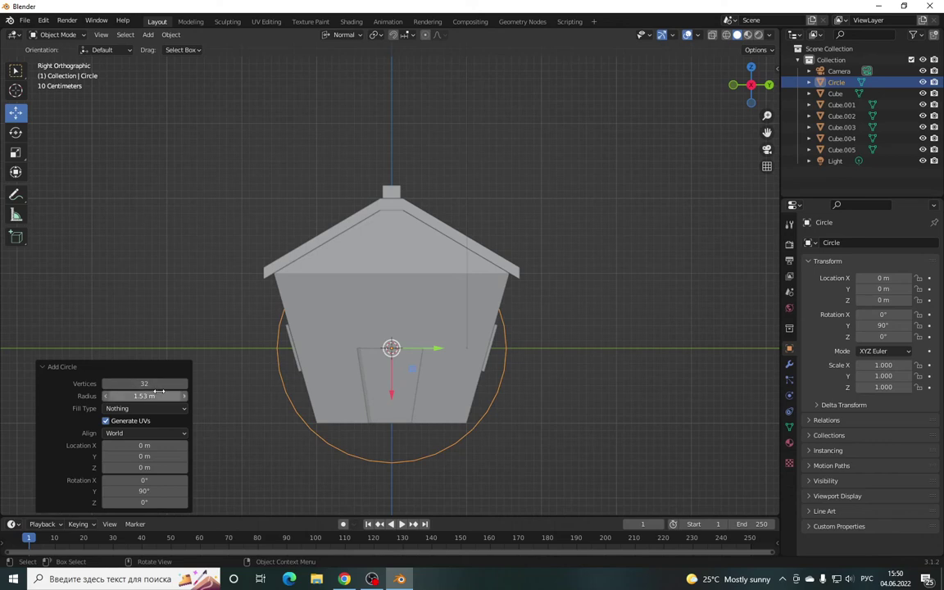
left_click(131, 384)
- Reduce the circle to 8 vertices and place it 1.7166 m out along its normal, in front of the wall
type("3")
key("Return")
left_click_drag(129, 384, 131, 384)
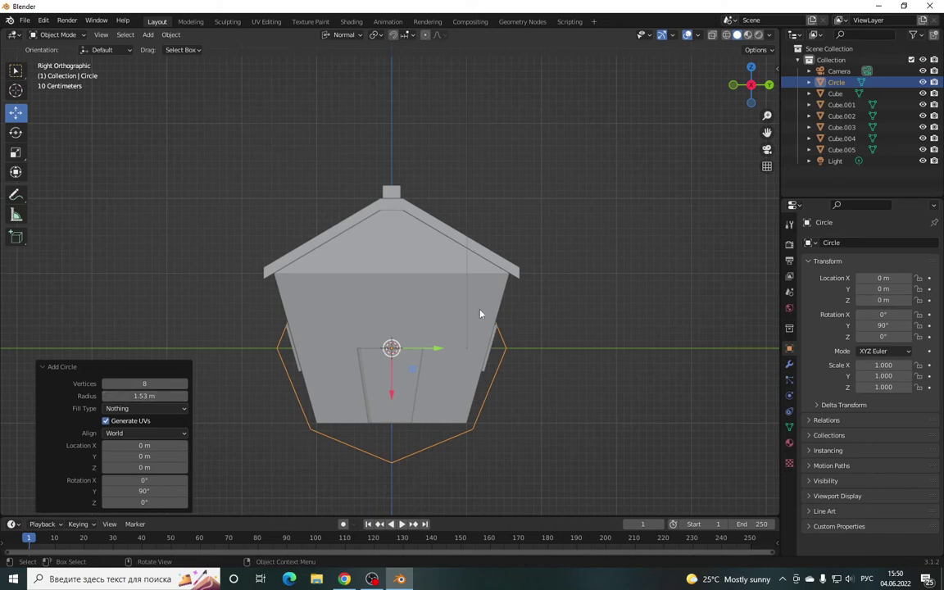
mouse_move(751, 85)
left_mouse_down()
mouse_move(435, 333)
mouse_move(613, 252)
left_mouse_up()
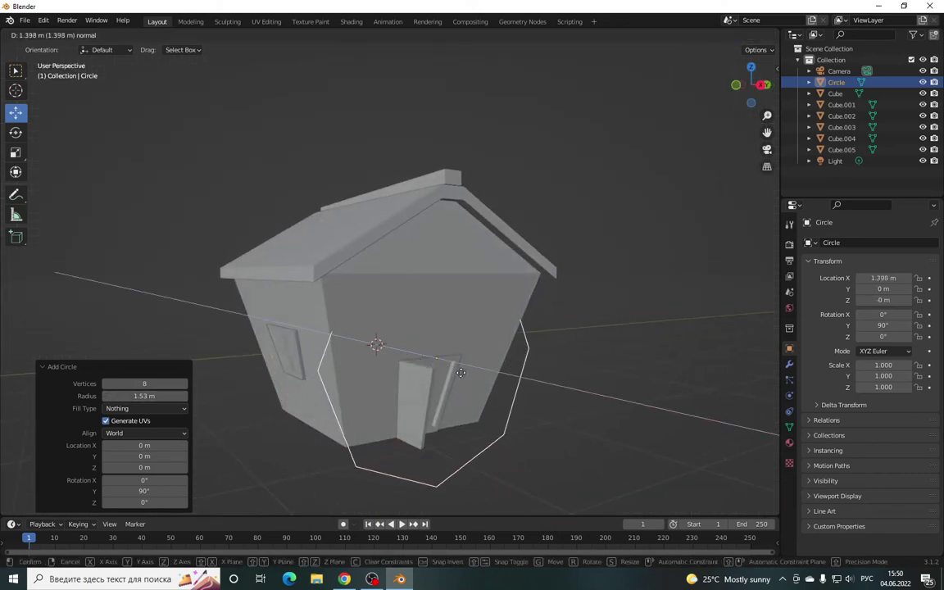
left_click_drag(751, 84, 737, 95)
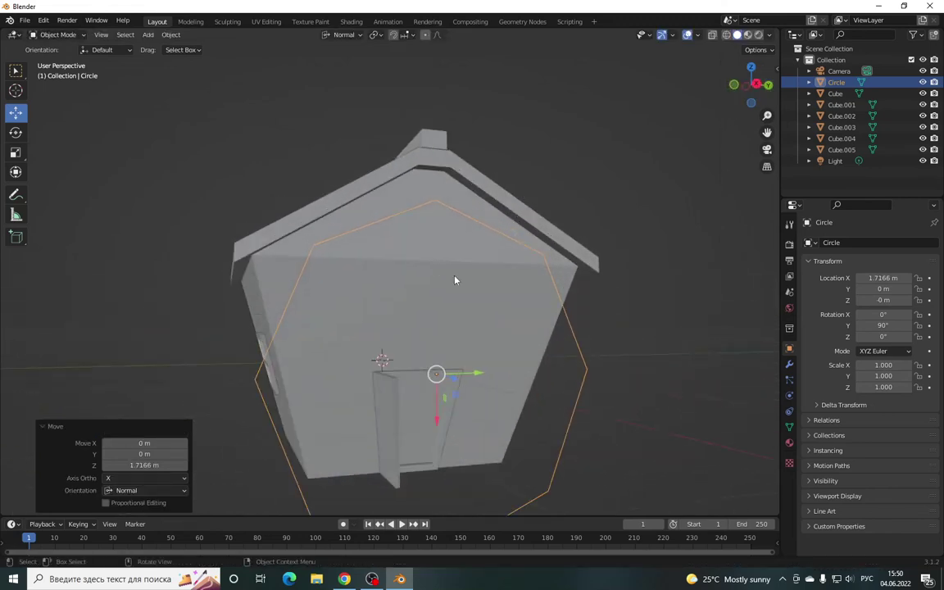
left_click_drag(737, 94, 737, 93)
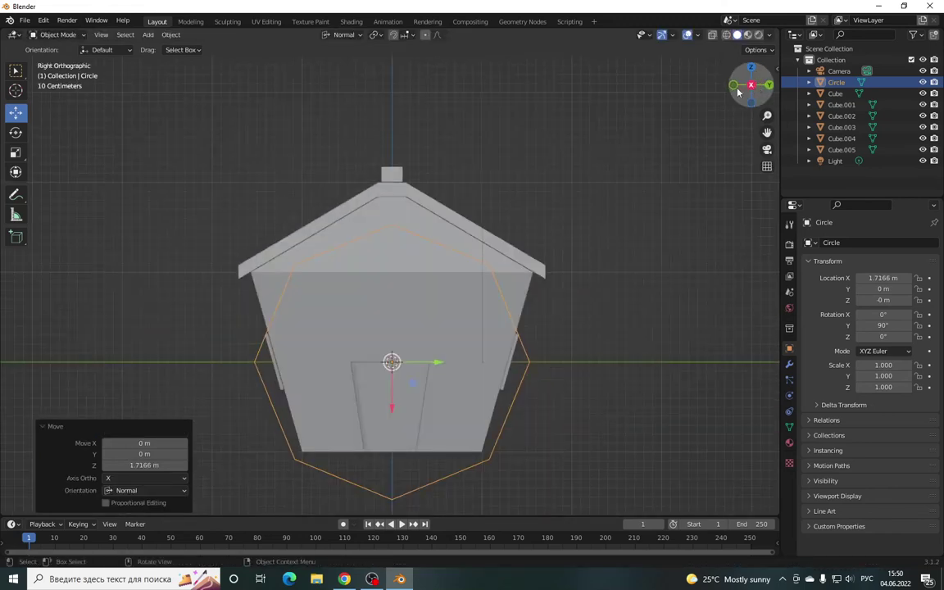
left_click(14, 152)
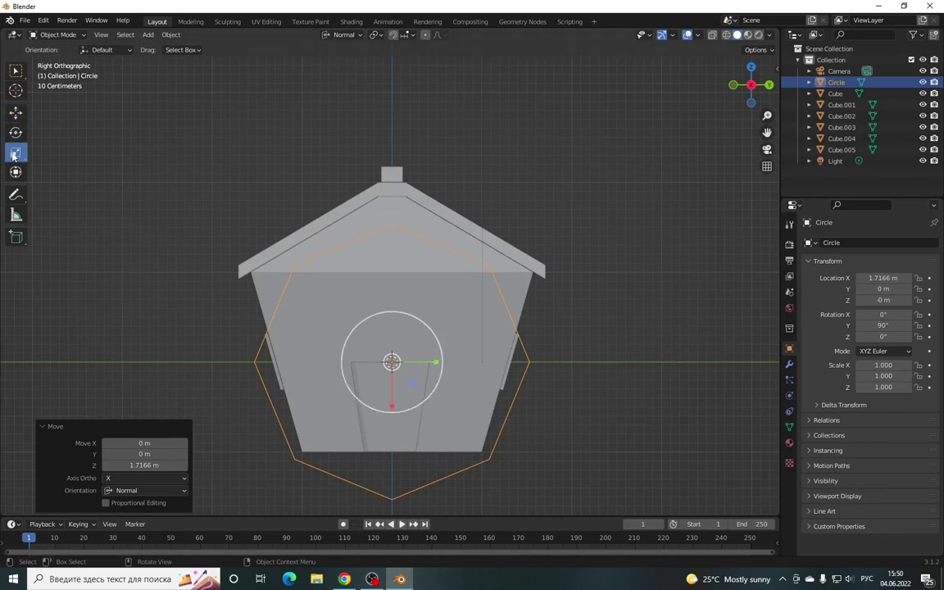
- Scale the octagon to 0.255, raise it to Z 1.3999 m, then shrink it further to 0.183
left_click_drag(422, 399, 392, 366)
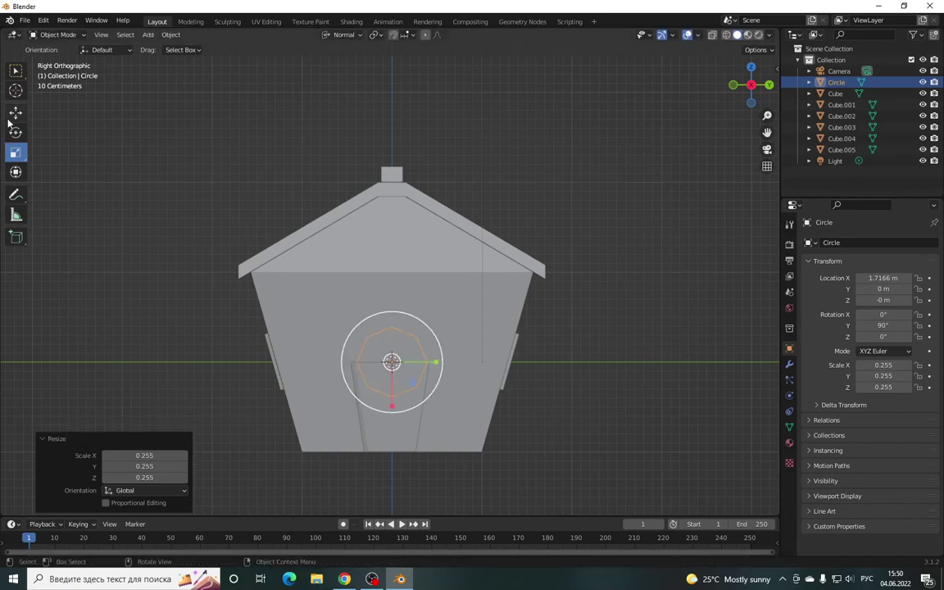
left_click(14, 113)
mouse_move(392, 402)
left_mouse_down()
mouse_move(401, 335)
mouse_move(361, 275)
left_mouse_up()
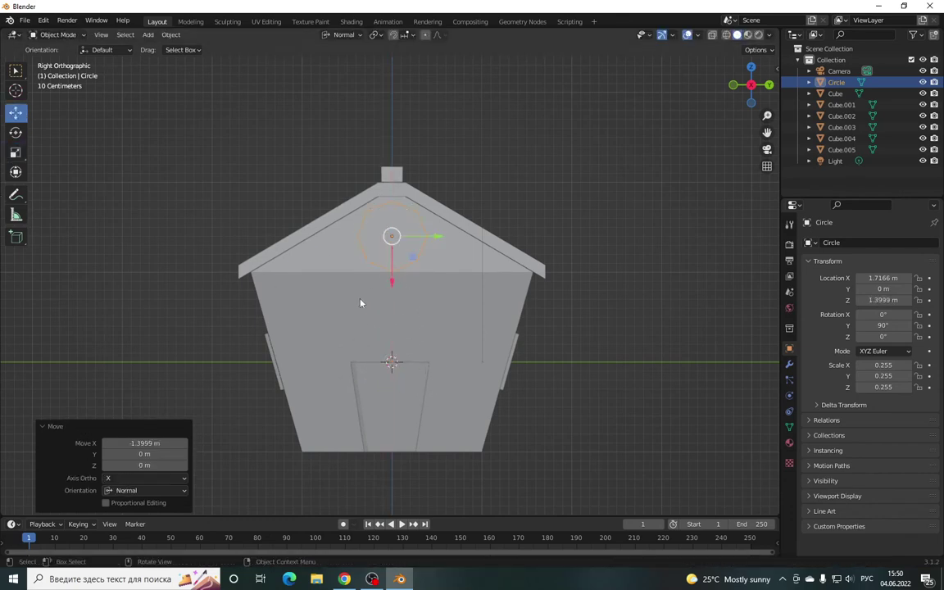
left_click(17, 154)
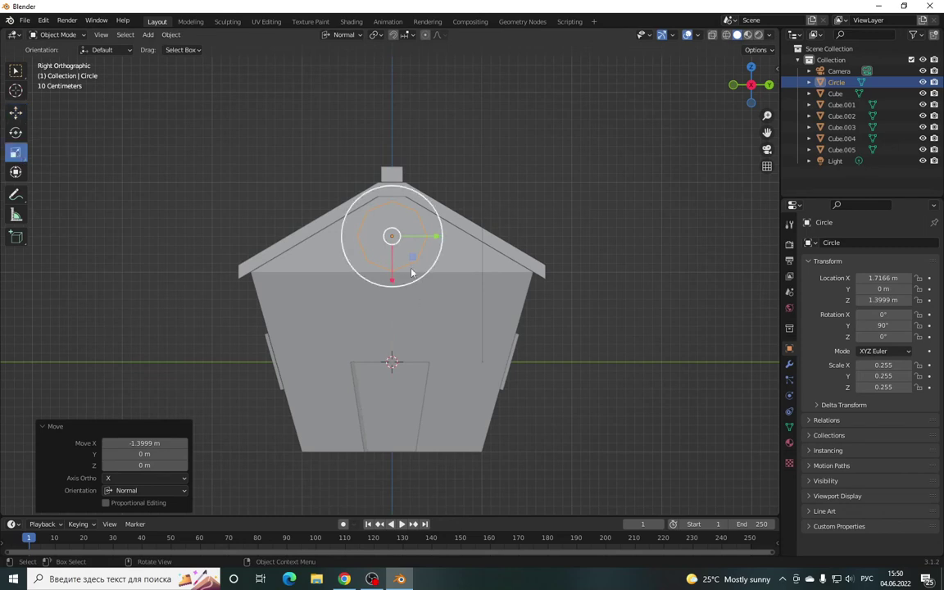
mouse_move(412, 273)
left_mouse_down()
mouse_move(404, 256)
mouse_move(413, 257)
left_mouse_up()
scroll(410, 210, "up", 4)
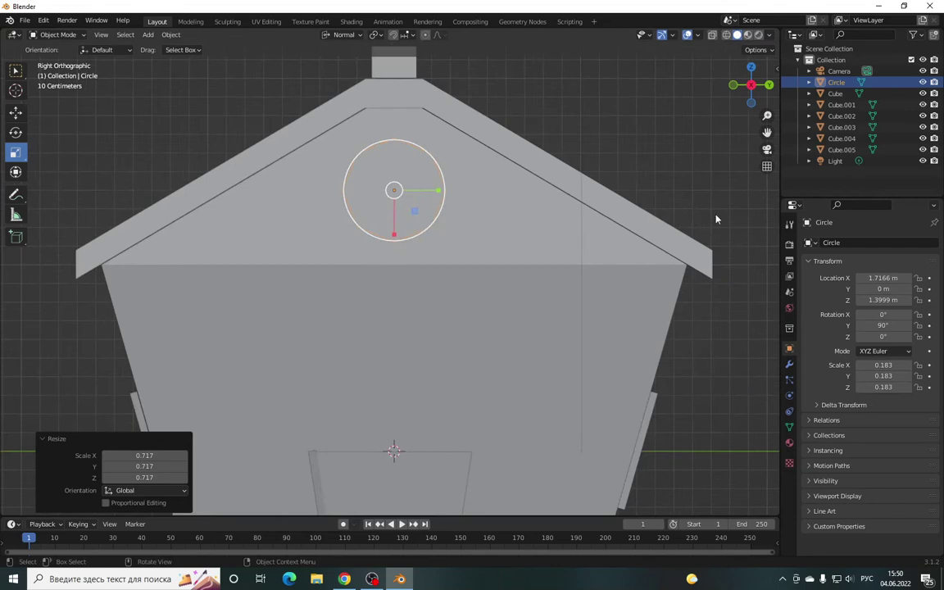
left_click_drag(767, 132, 779, 187)
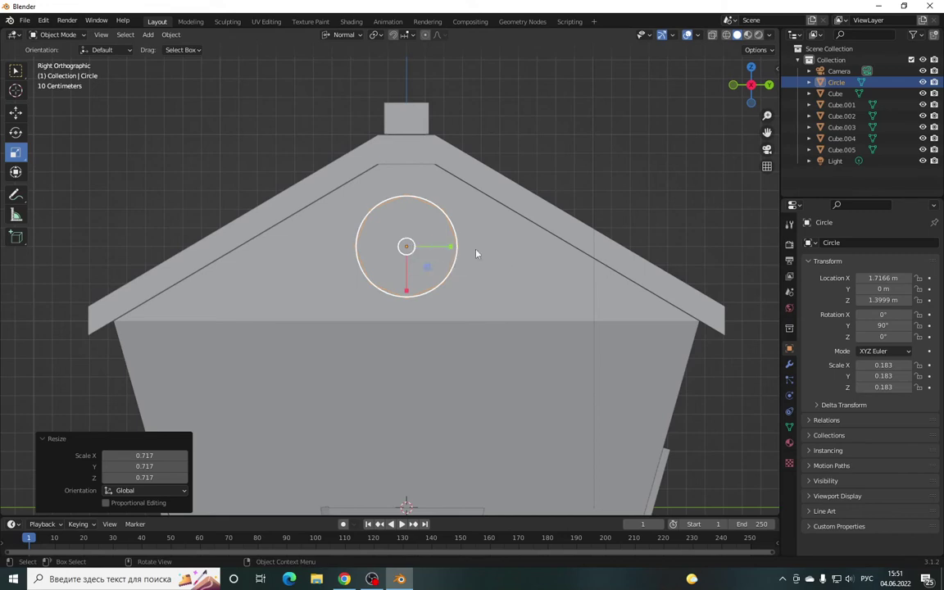
mouse_move(444, 240)
middle_mouse_down()
mouse_move(459, 246)
mouse_move(238, 180)
middle_mouse_up()
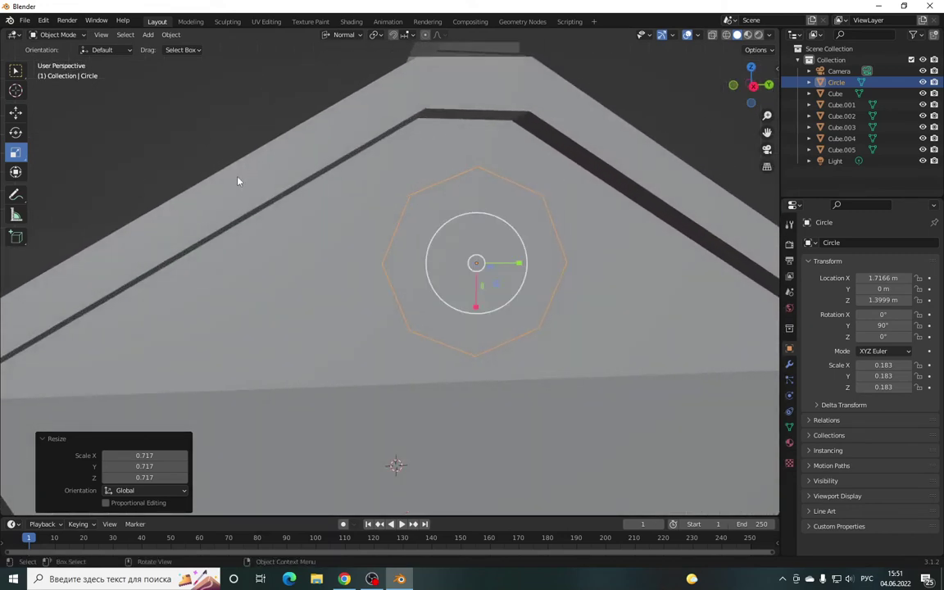
left_click(57, 35)
- In Edit Mode, fill the octagon outline with a face
left_click(51, 55)
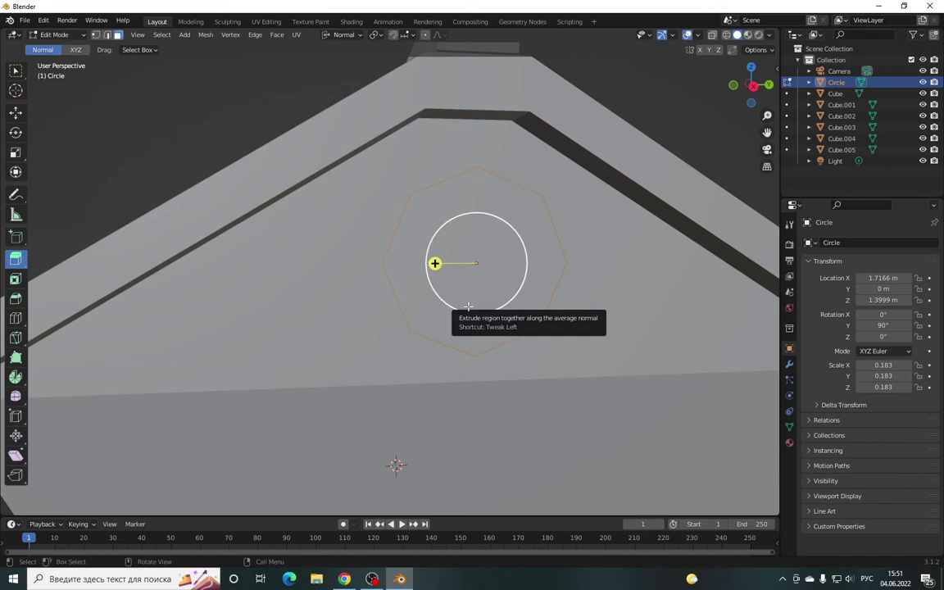
key("f")
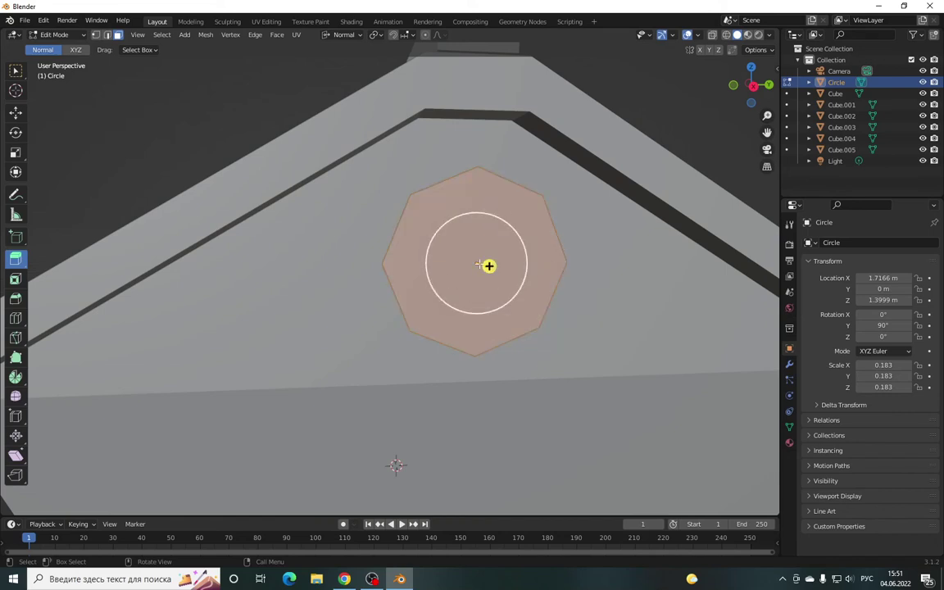
left_click_drag(748, 85, 749, 94)
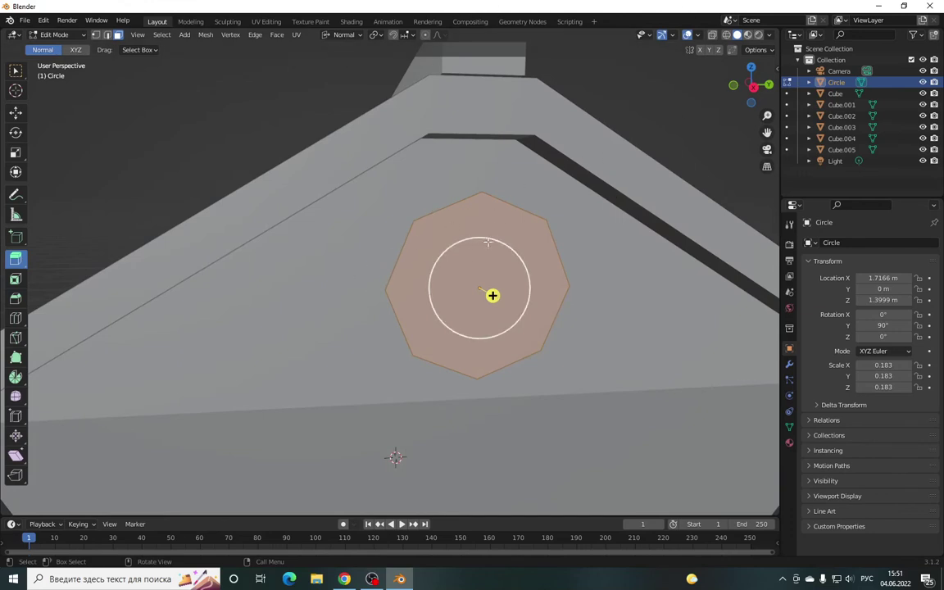
mouse_move(749, 85)
left_mouse_down()
mouse_move(758, 91)
mouse_move(682, 151)
left_mouse_up()
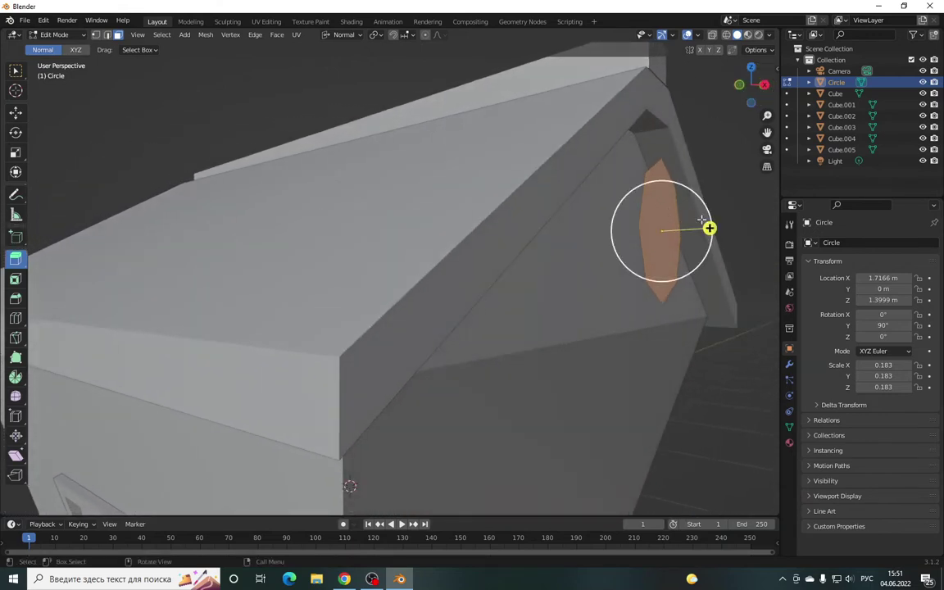
- Move the face -0.145 m along its normal onto the gable and set transform orientation to Global
left_click(15, 114)
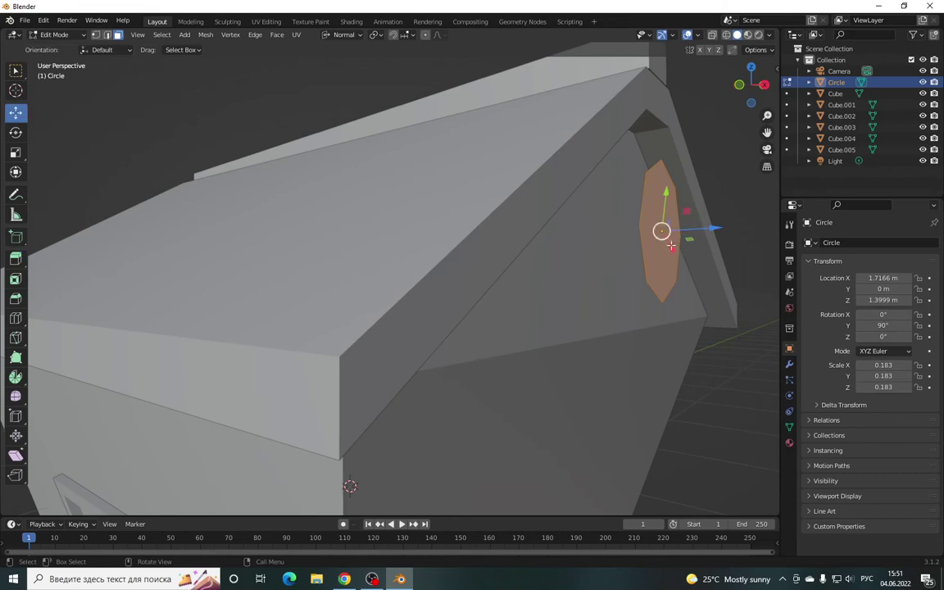
left_click_drag(717, 228, 677, 230)
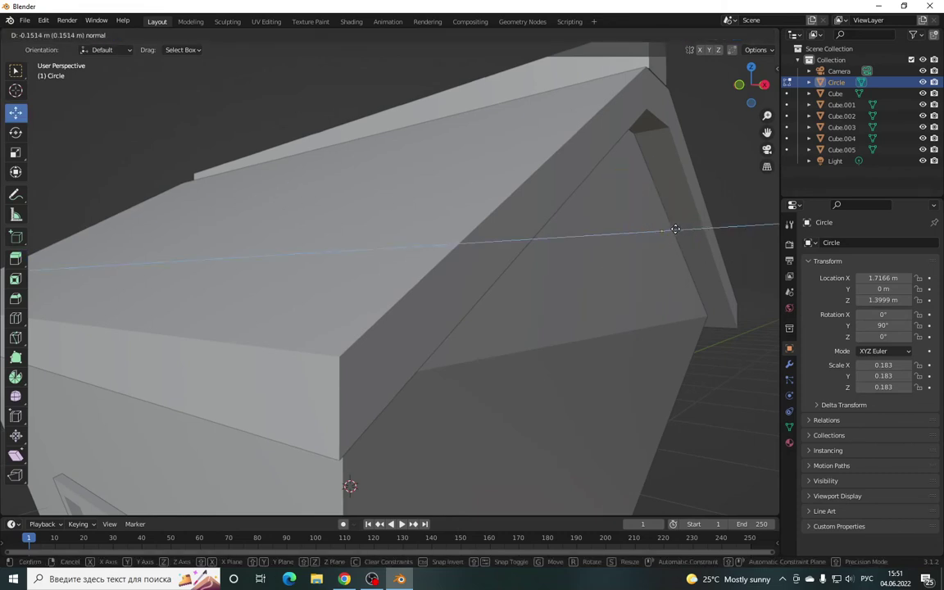
left_click_drag(677, 229, 677, 230)
mouse_move(350, 489)
middle_mouse_down()
mouse_move(332, 508)
mouse_move(363, 479)
middle_mouse_up()
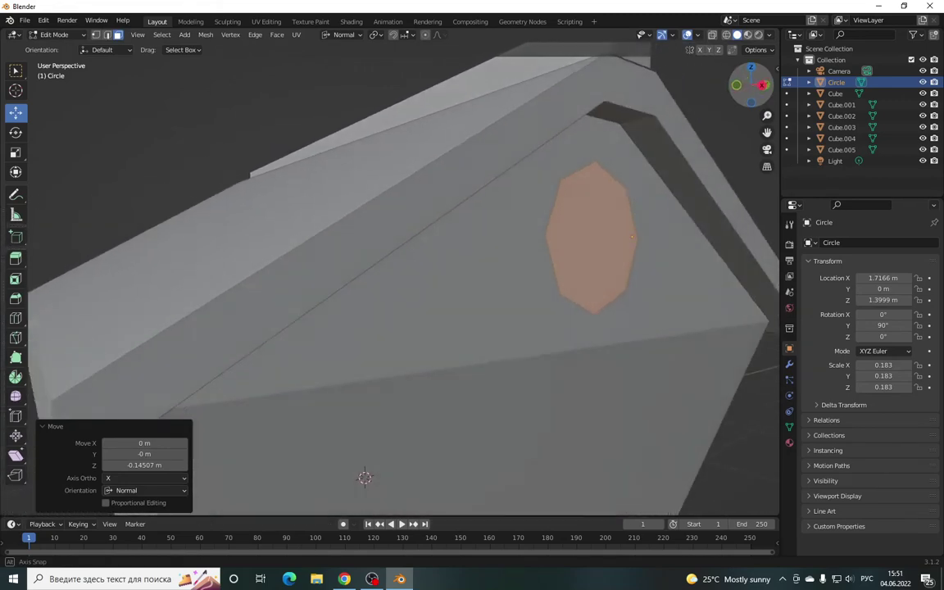
middle_click_drag(383, 292, 384, 291, "alt")
scroll(383, 292, "down", 8)
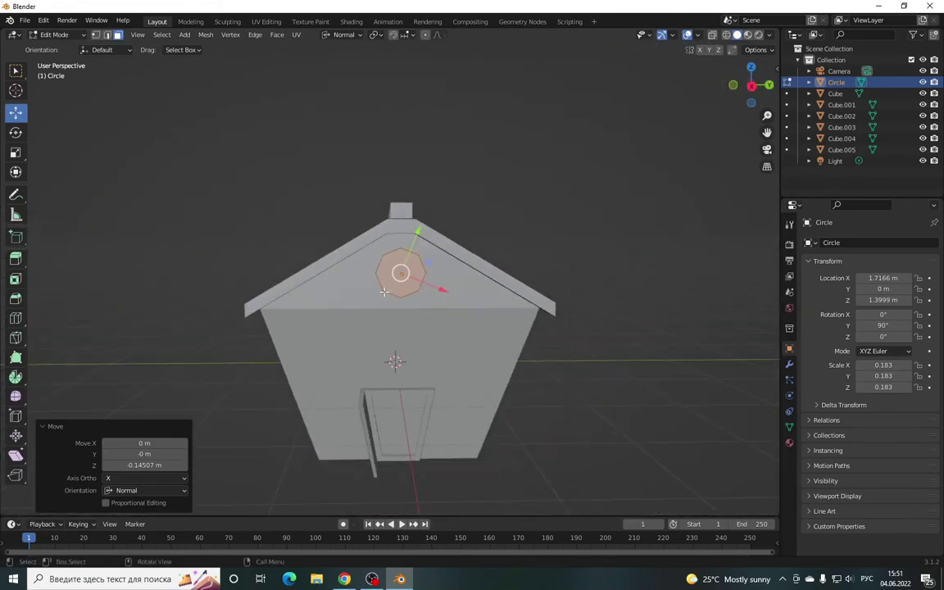
left_click_drag(751, 85, 721, 88)
scroll(382, 196, "up", 5)
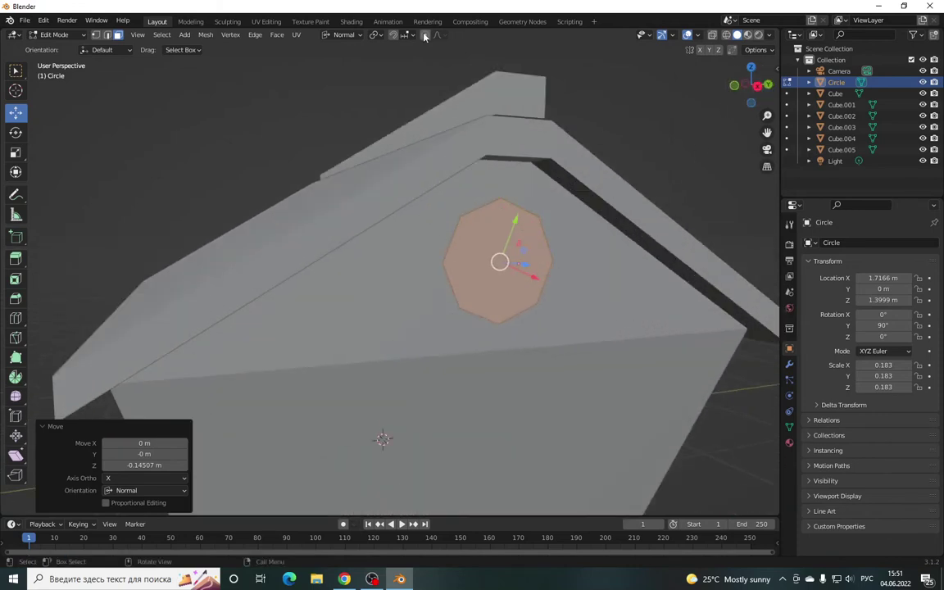
left_click_drag(752, 85, 738, 87)
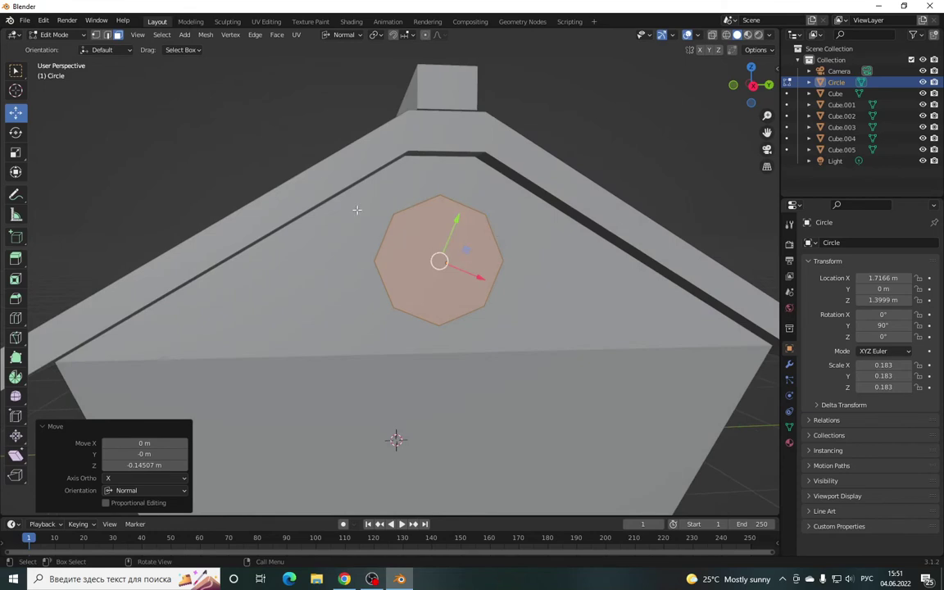
left_click(345, 35)
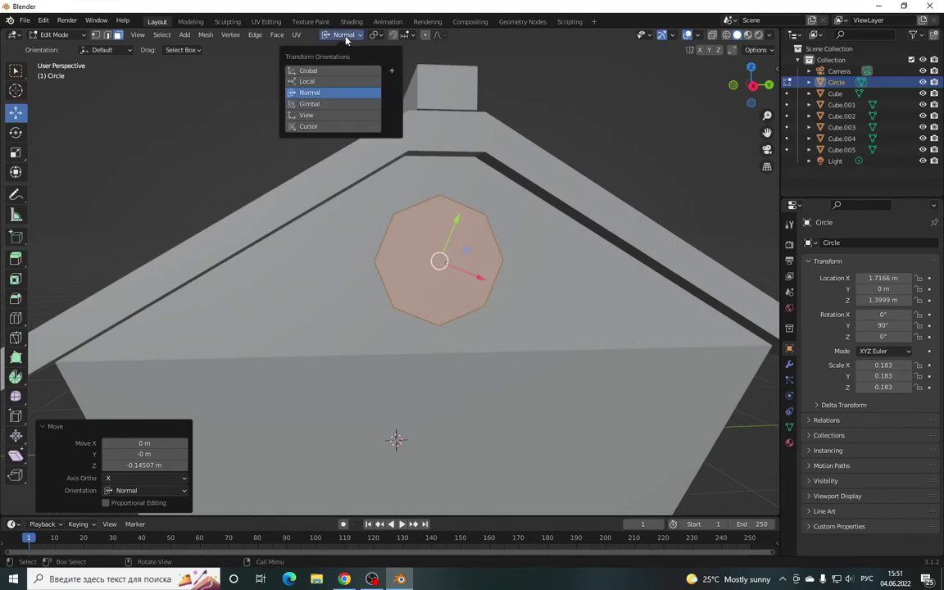
left_click(304, 72)
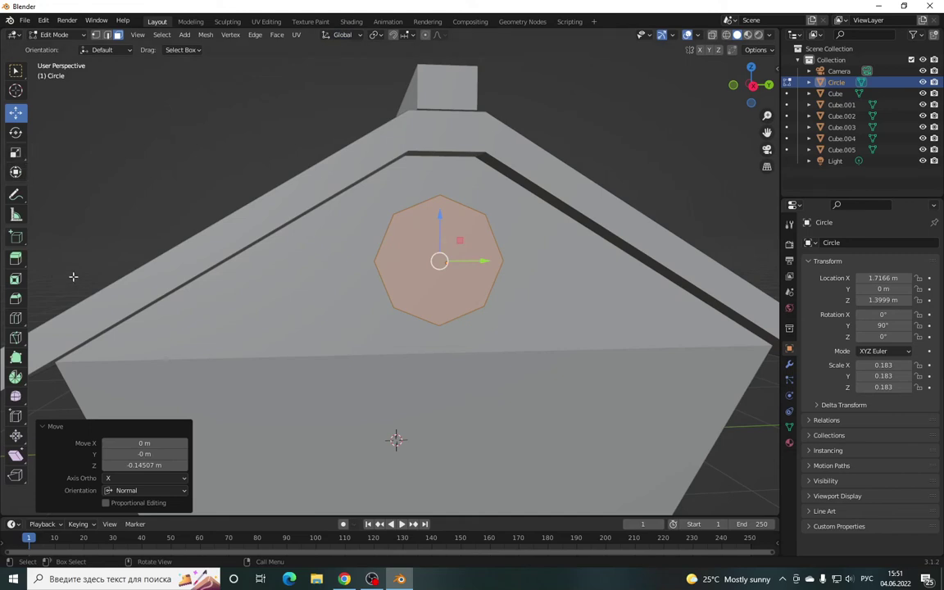
- Inset the octagon face to create an inner face
left_click(16, 280)
left_click_drag(491, 255, 439, 276)
mouse_move(144, 441)
left_mouse_down()
mouse_move(131, 441)
mouse_move(144, 441)
left_mouse_up()
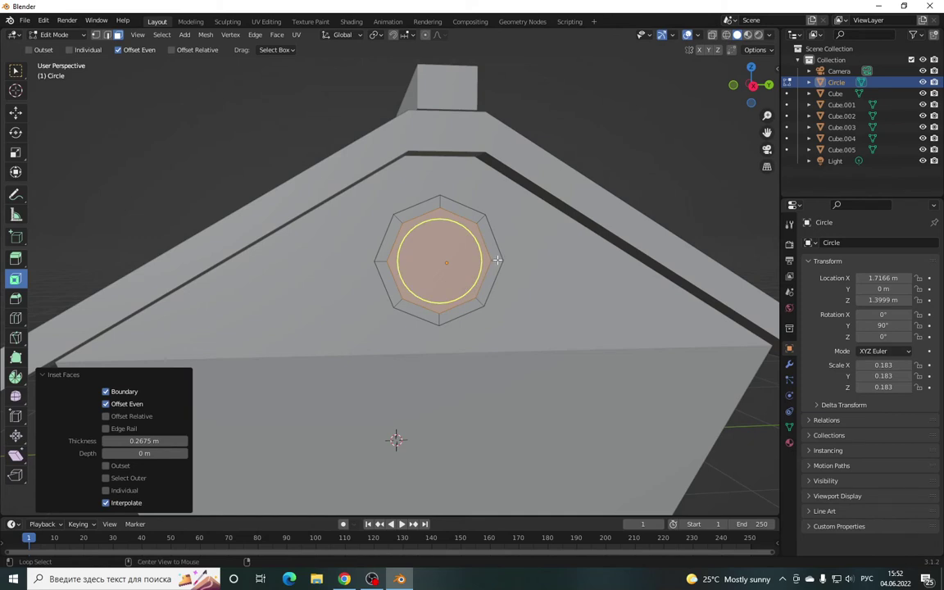
- Extrude the outer ring about 0.037 m along its normal into a rim, then return to Object Mode
left_click(497, 259, "alt")
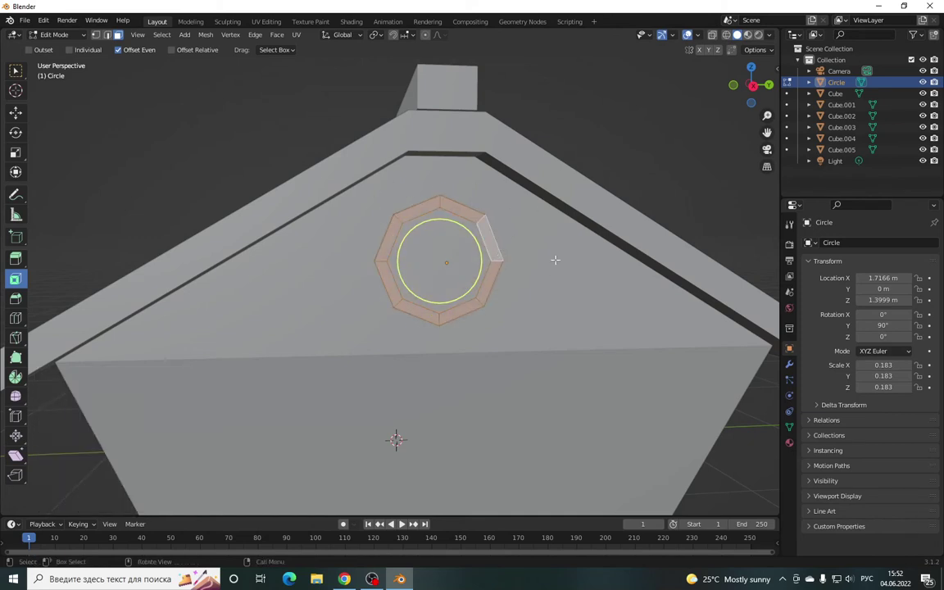
left_click_drag(751, 85, 713, 92)
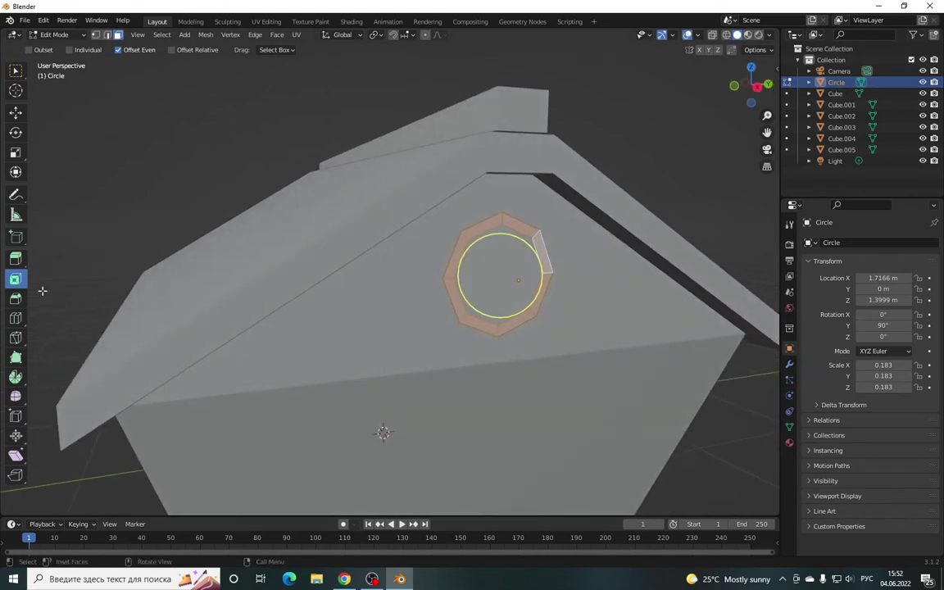
left_click(12, 260)
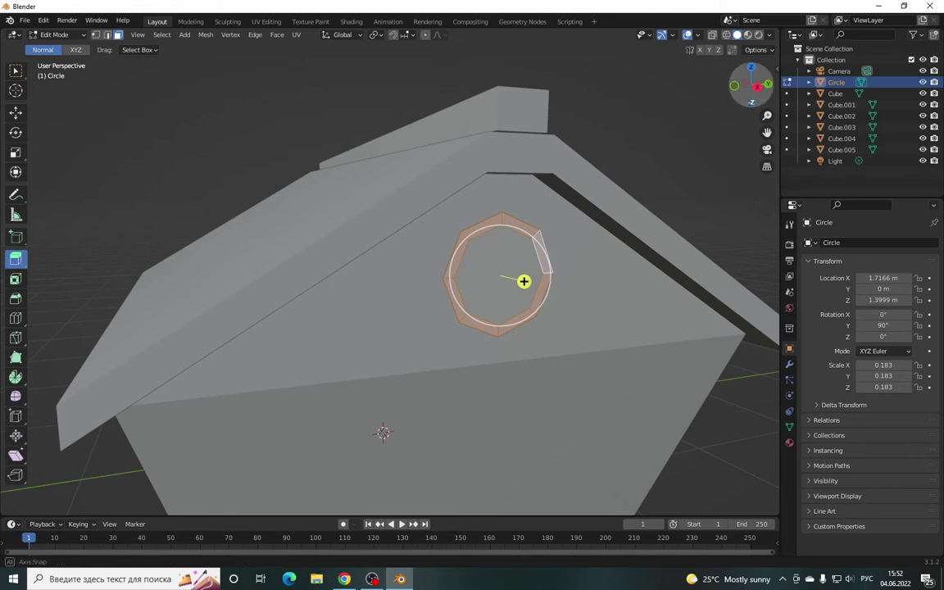
left_click_drag(753, 85, 721, 89)
left_click_drag(578, 281, 583, 280)
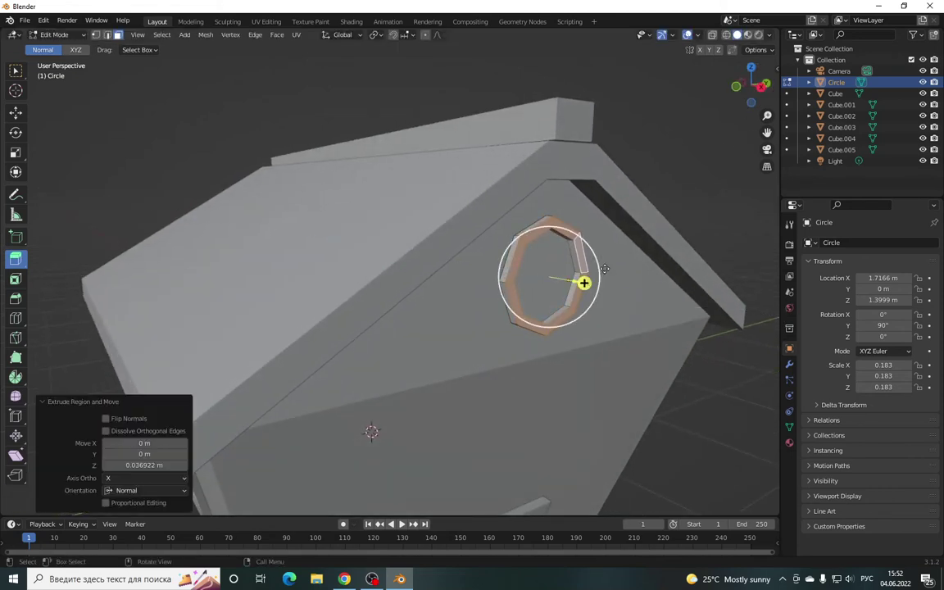
middle_click_drag(583, 281, 524, 282)
middle_click_drag(396, 436, 377, 432)
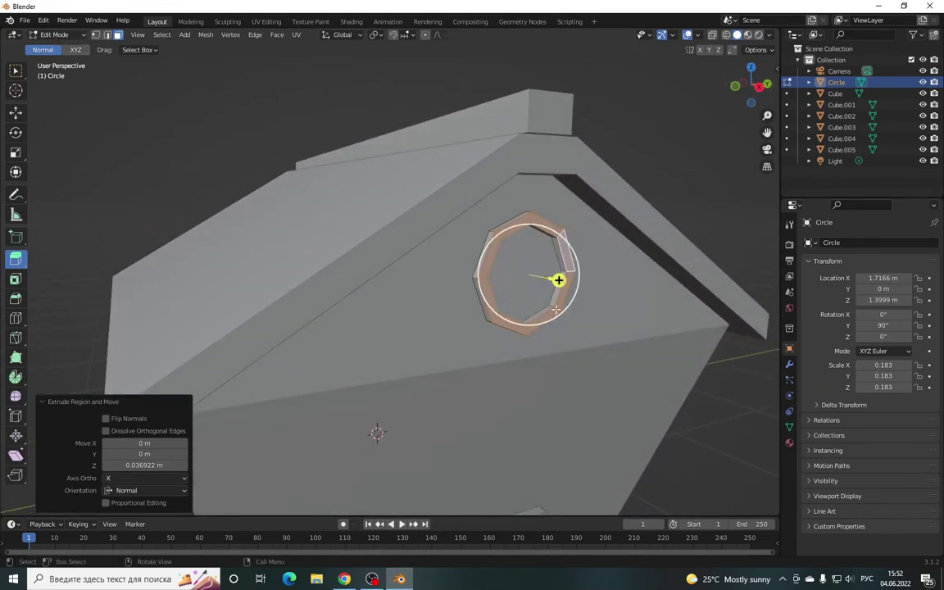
key("Tab")
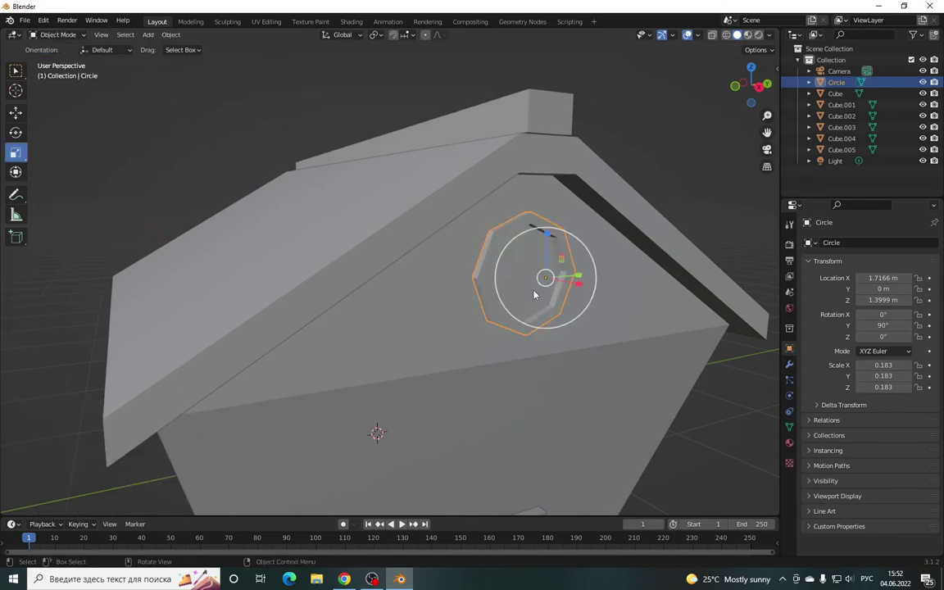
- Set the circle's origin to its geometry and snap the 3D cursor to it
right_click(487, 278)
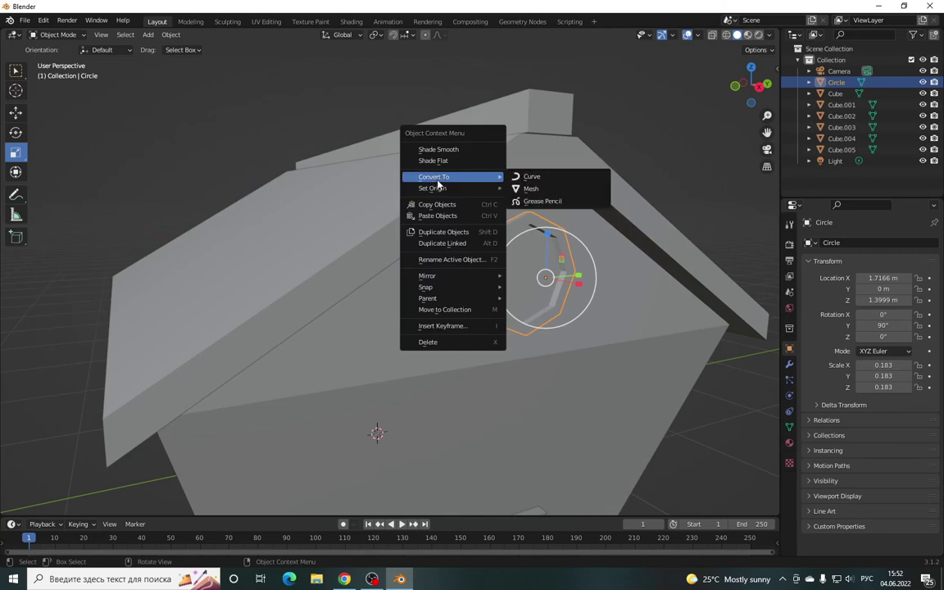
mouse_move(432, 187)
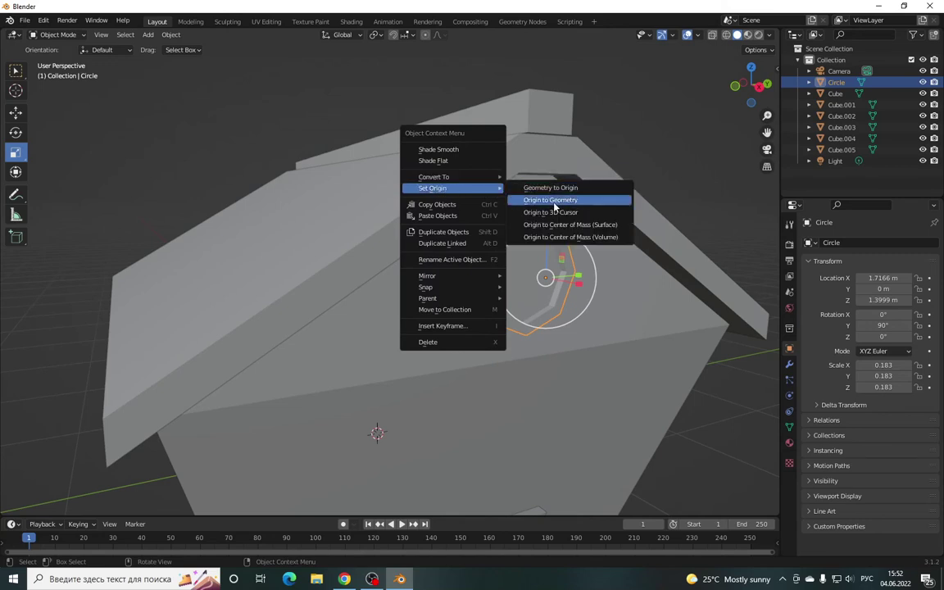
left_click(554, 202)
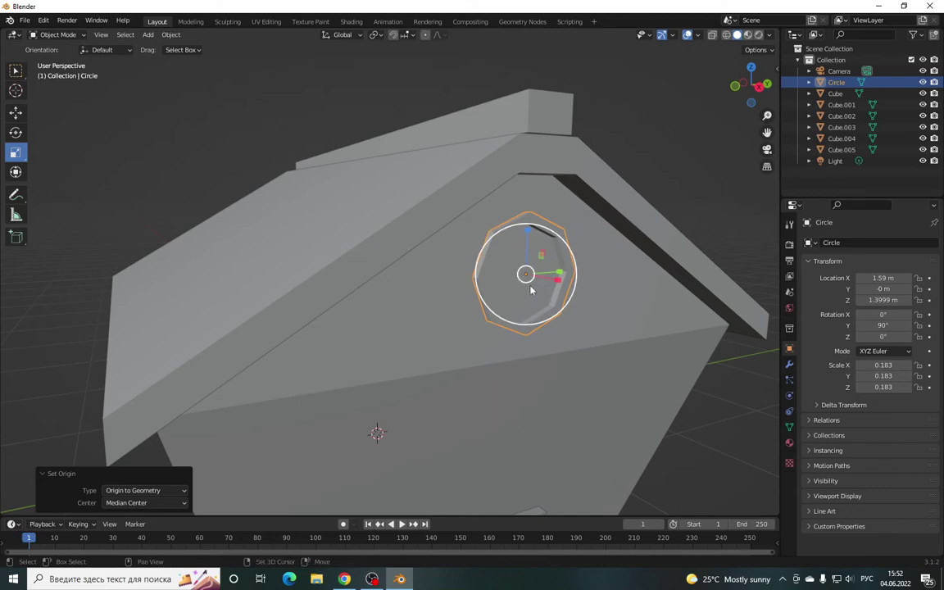
key("shift+s")
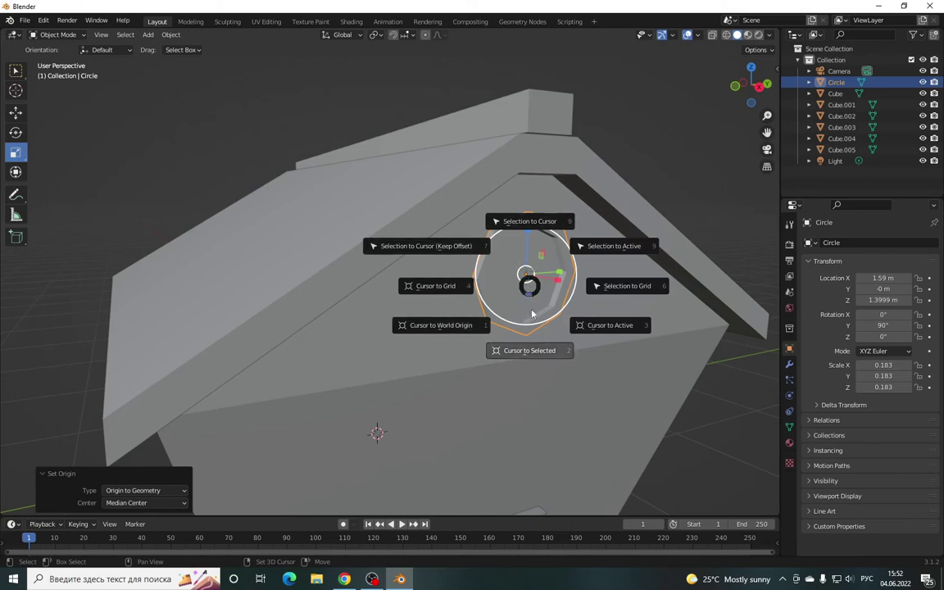
left_click(535, 356)
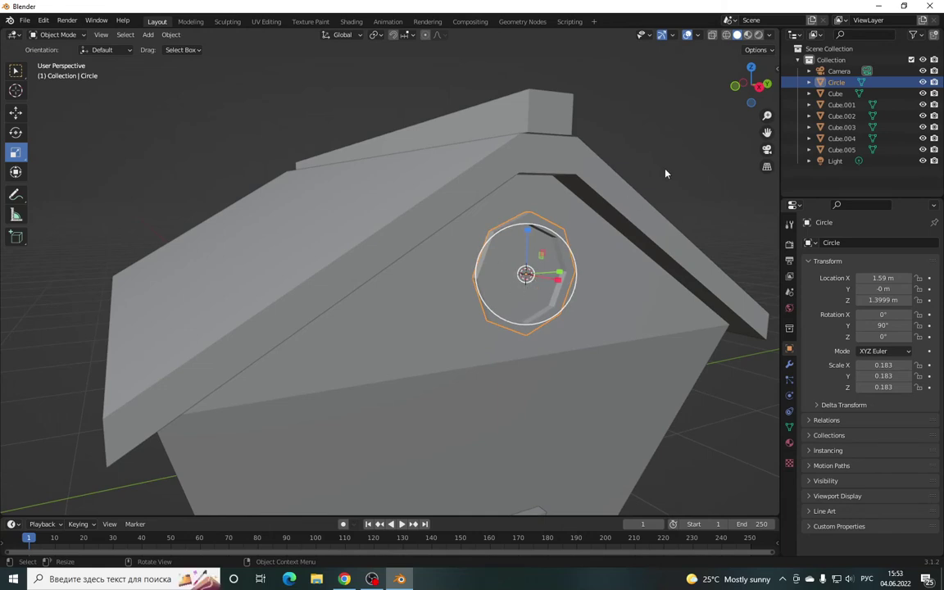
- Add a cube mesh at the 3D cursor in the octagon's centre
left_click_drag(750, 84, 737, 86)
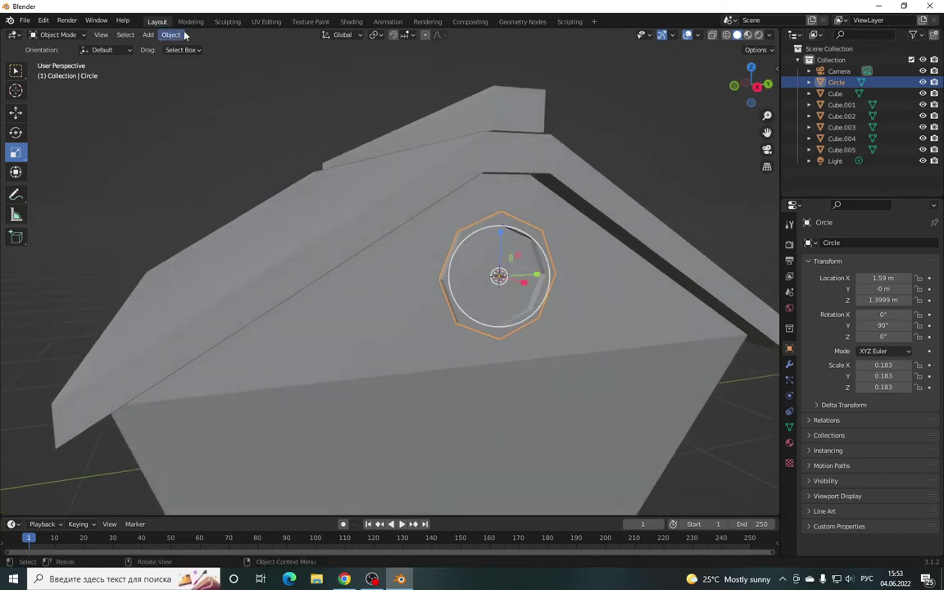
left_click(149, 36)
mouse_move(164, 48)
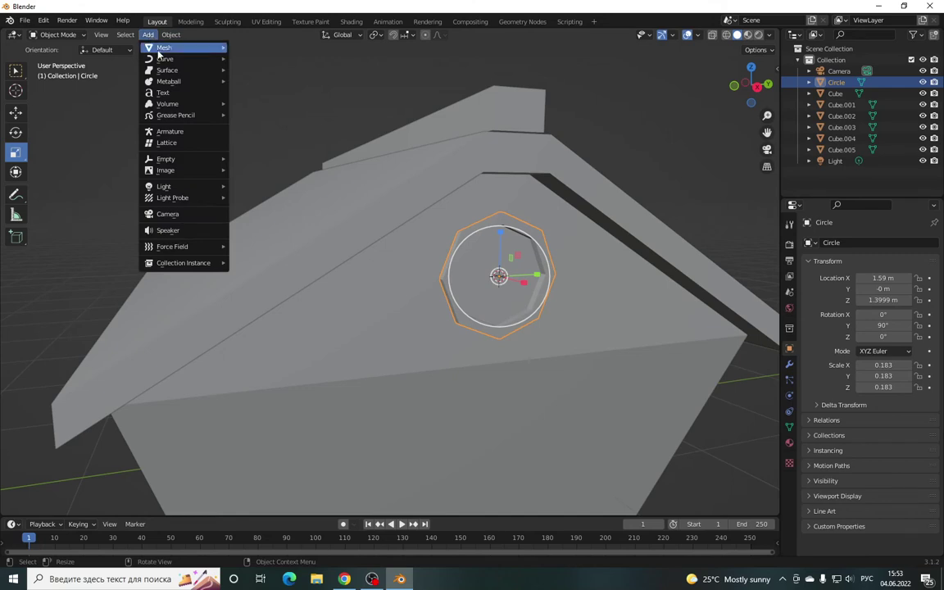
left_click(254, 59)
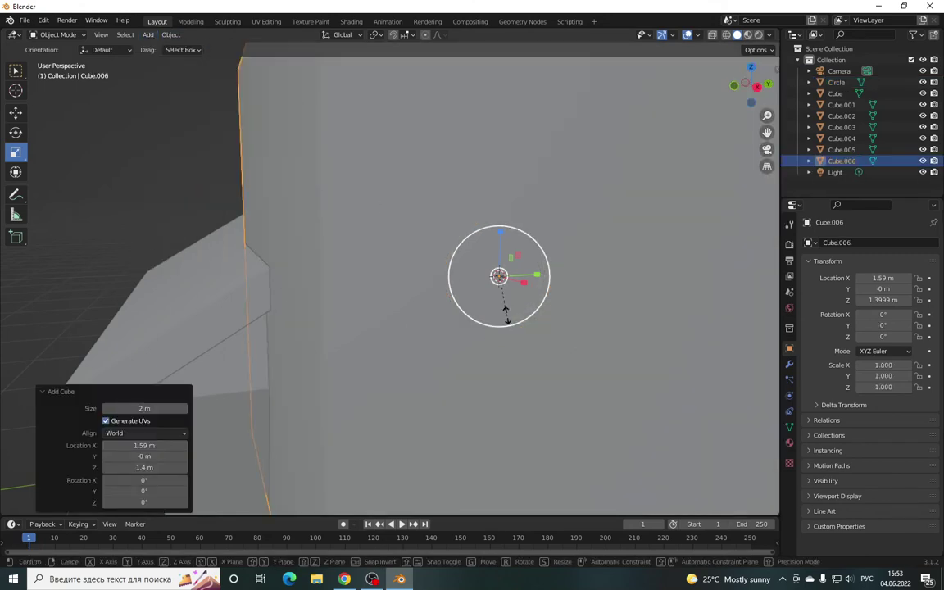
- Shrink Cube.006 to 0.025 scale and flatten it along X to 0.016, then enter Edit Mode
left_click_drag(500, 326, 496, 291)
key("s")
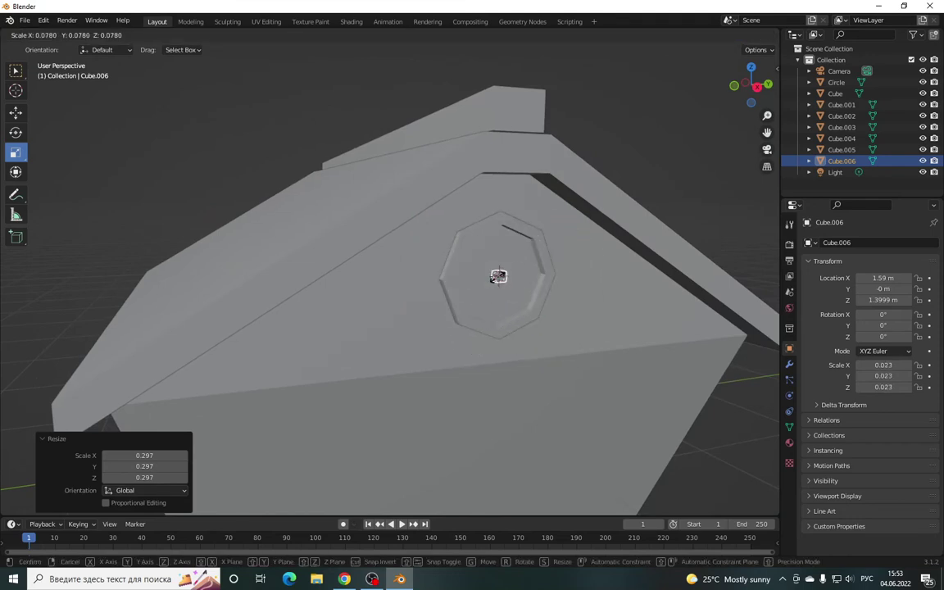
left_click(498, 277)
scroll(605, 283, "up", 3)
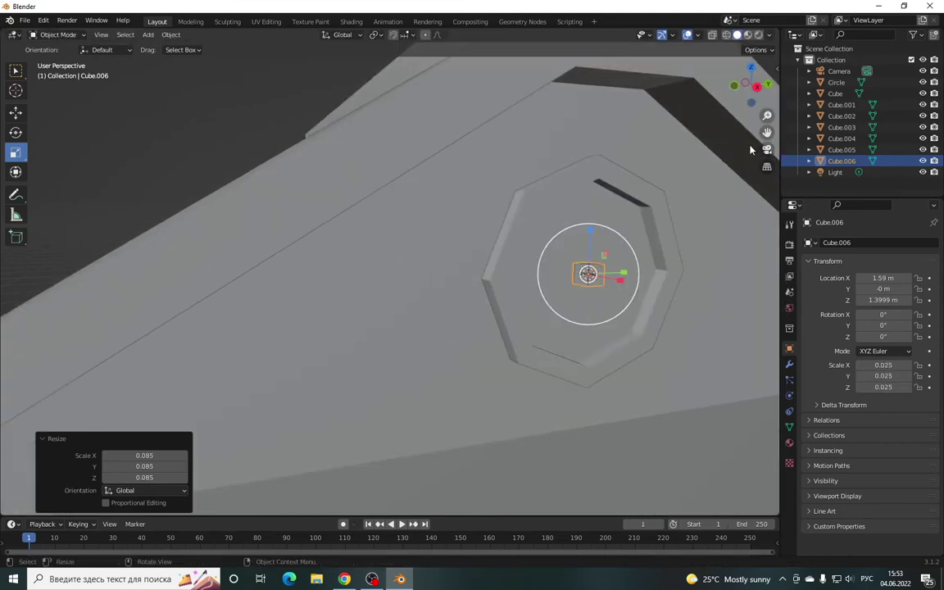
middle_click_drag(747, 161, 640, 170)
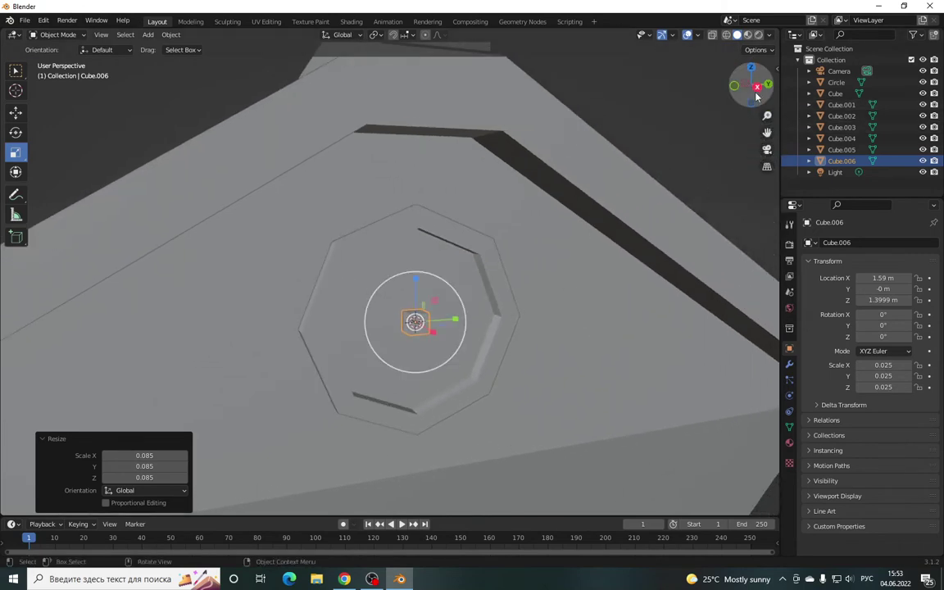
left_click_drag(760, 97, 737, 103)
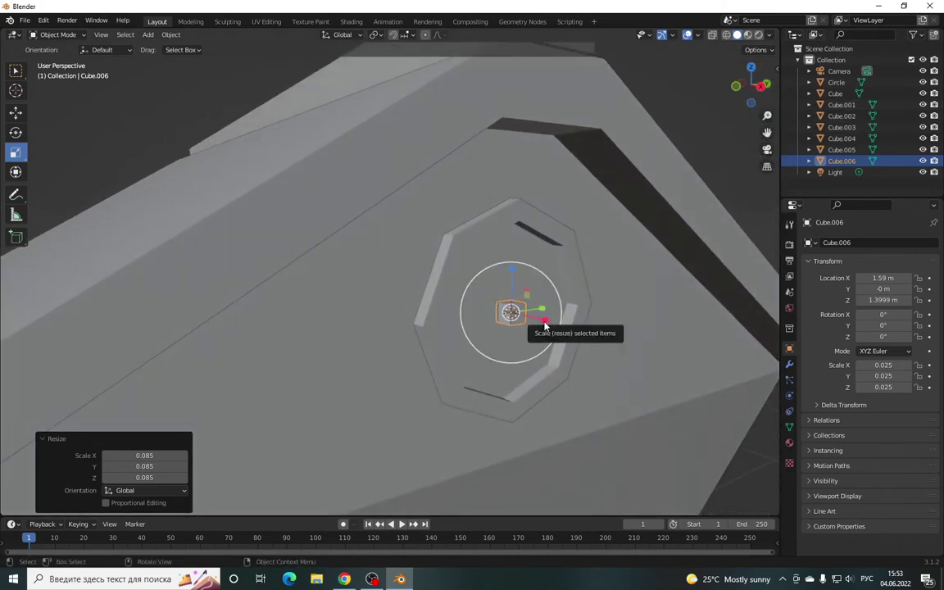
left_click_drag(545, 326, 534, 321)
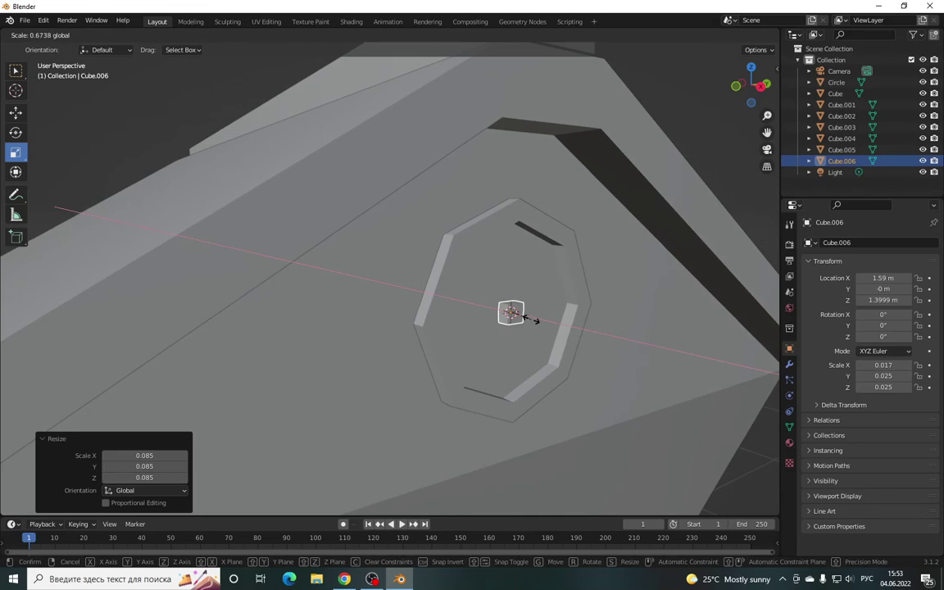
left_click_drag(535, 320, 532, 319)
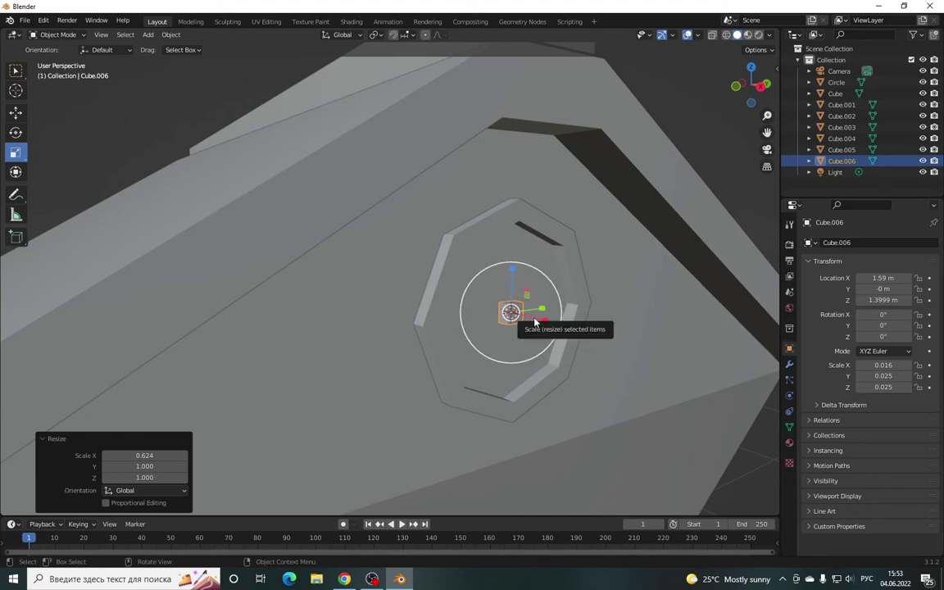
key("Tab")
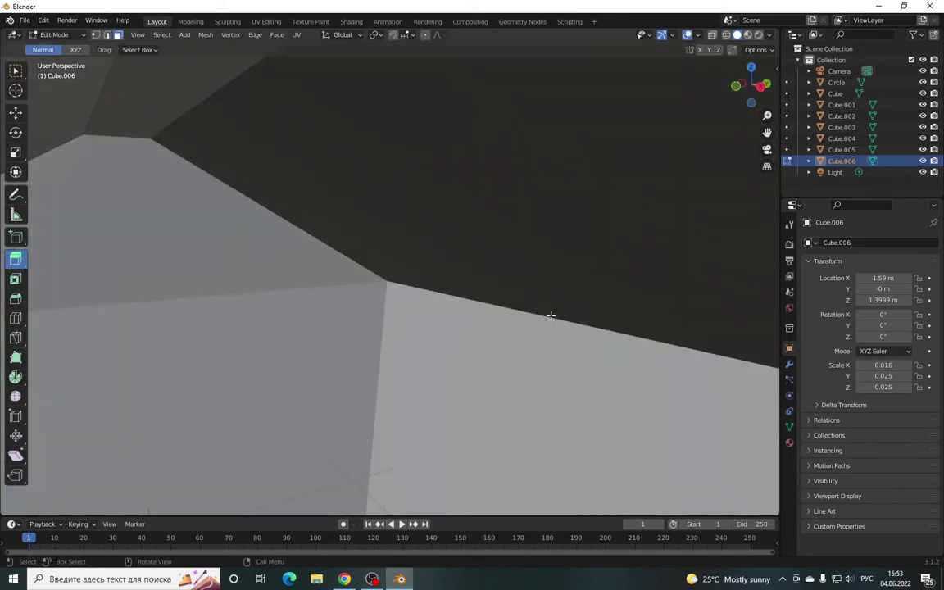
- Frame the small cube in view and select all its faces
scroll(565, 284, "up", 2)
scroll(682, 280, "up", 3)
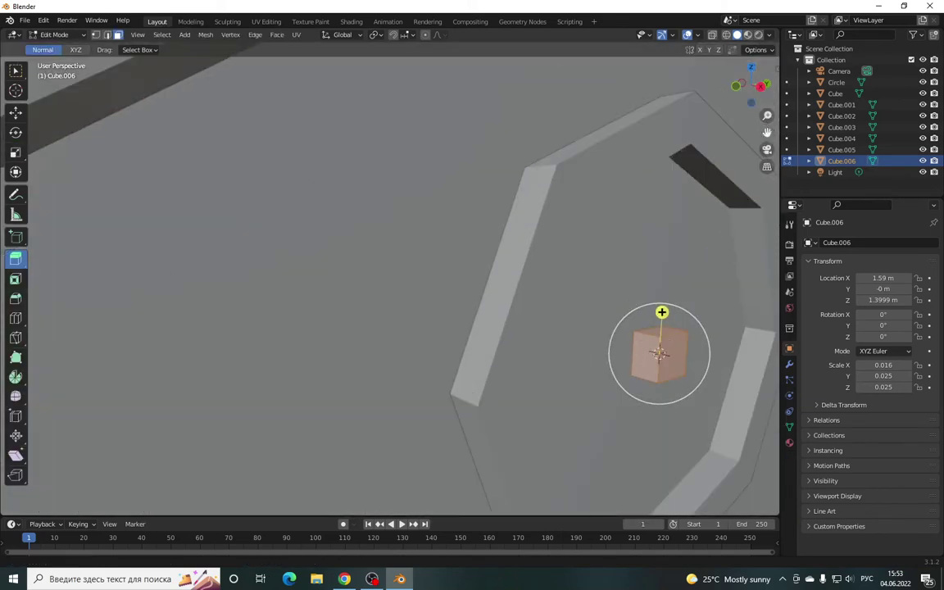
key("KP_Decimal")
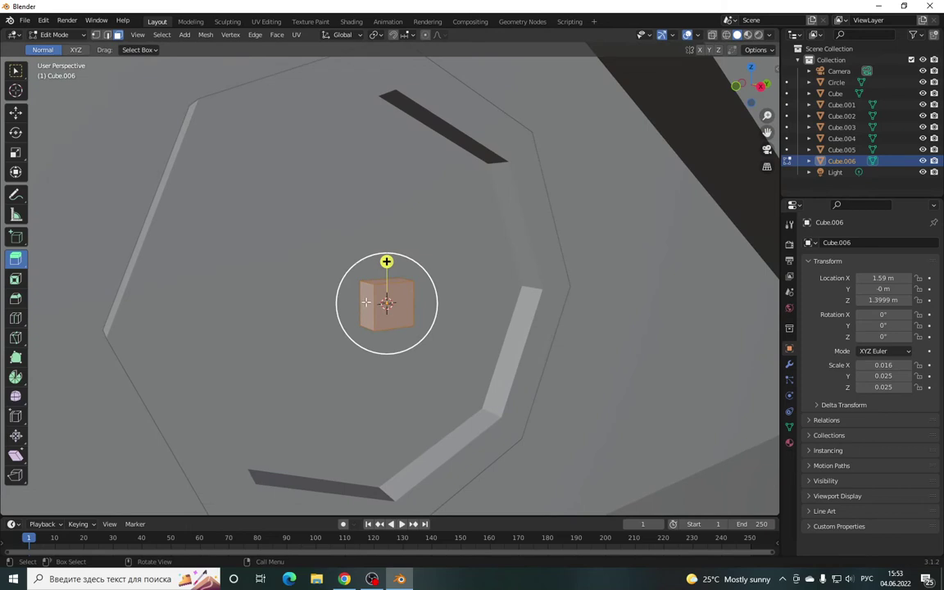
left_click(395, 305)
left_click(369, 299)
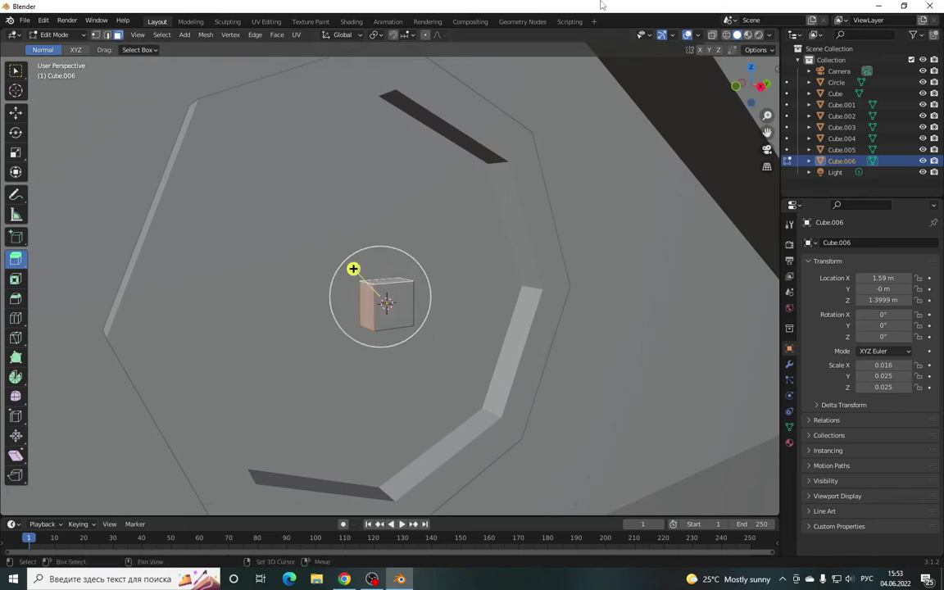
middle_click_drag(376, 282, 353, 270)
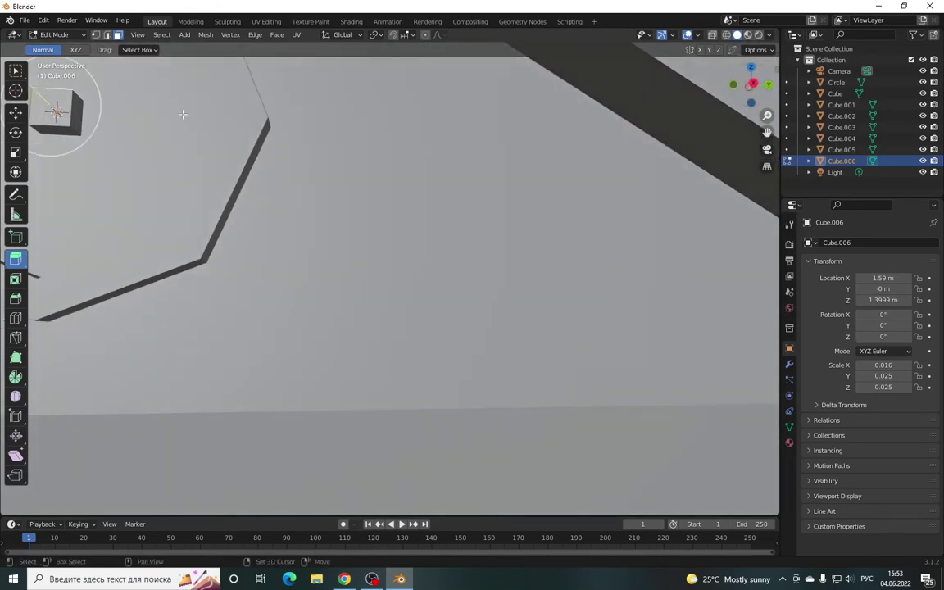
key("KP_Decimal")
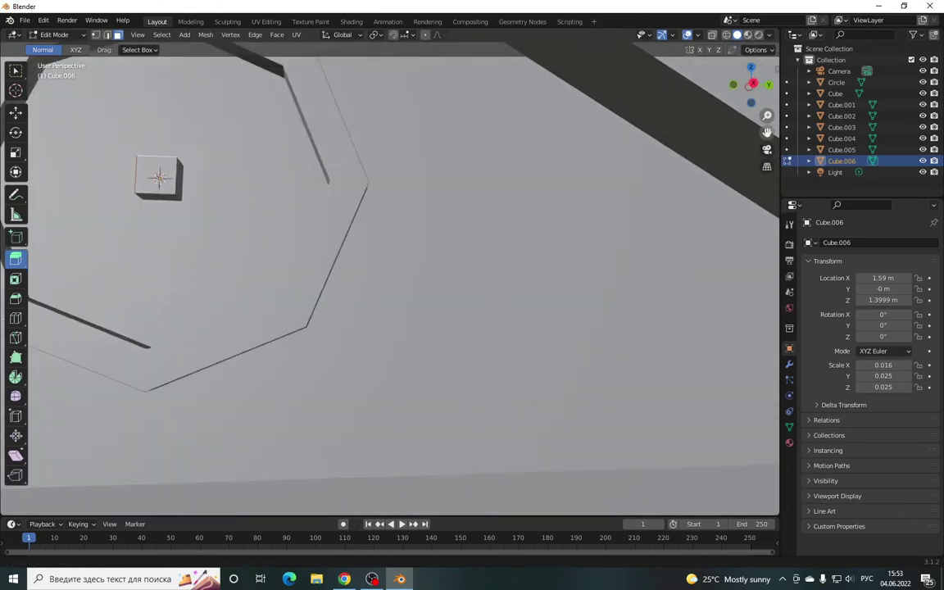
mouse_move(413, 233)
middle_mouse_down()
mouse_move(393, 263)
mouse_move(422, 187)
middle_mouse_up()
key("a")
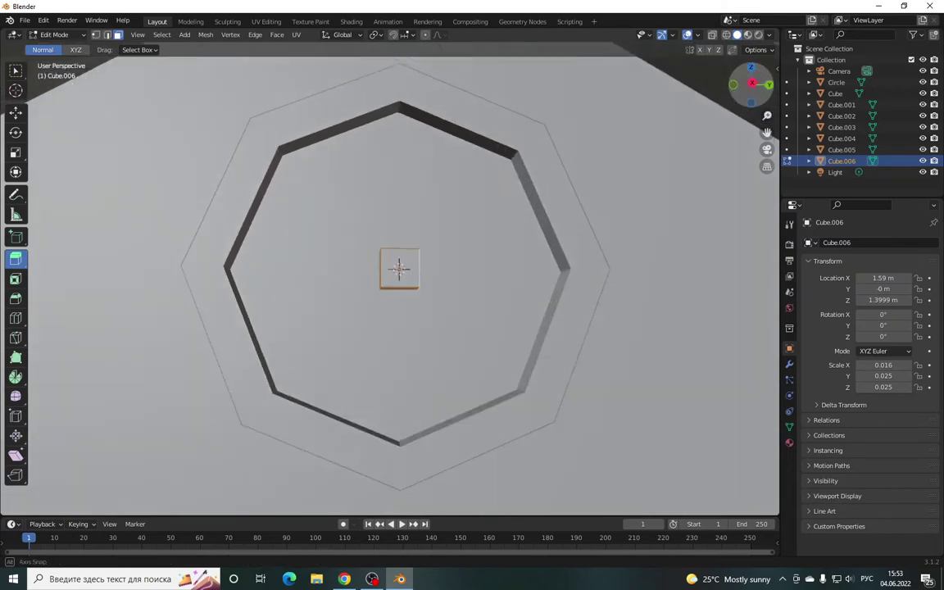
- Choose Extrude Individual from the extrude tool variants
middle_click_drag(421, 188, 640, 191)
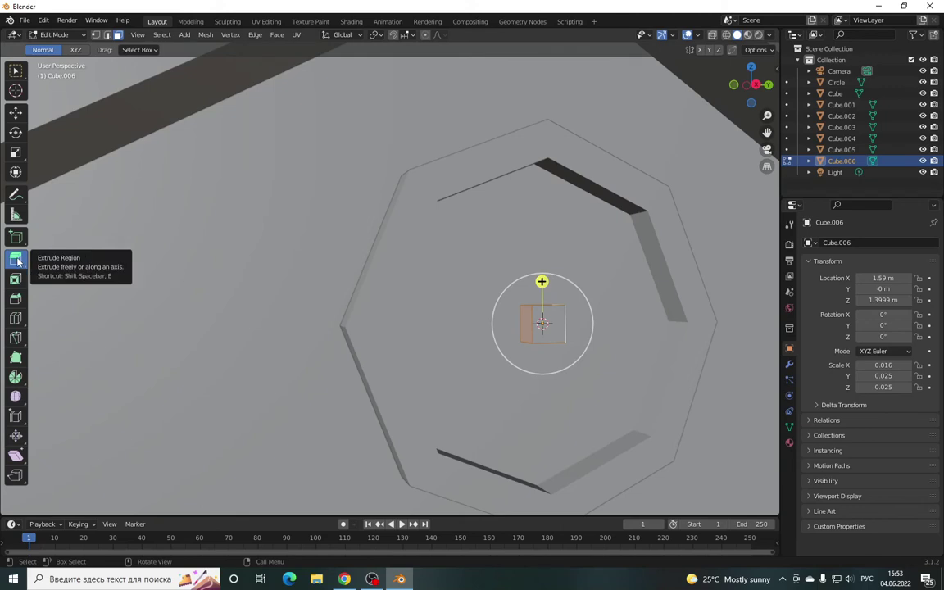
left_click(18, 261)
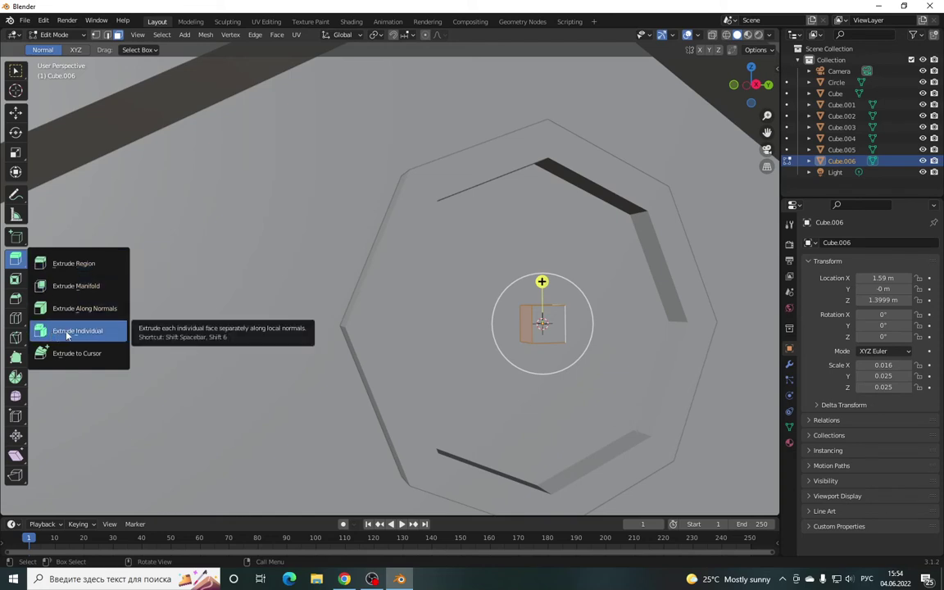
left_click(67, 333)
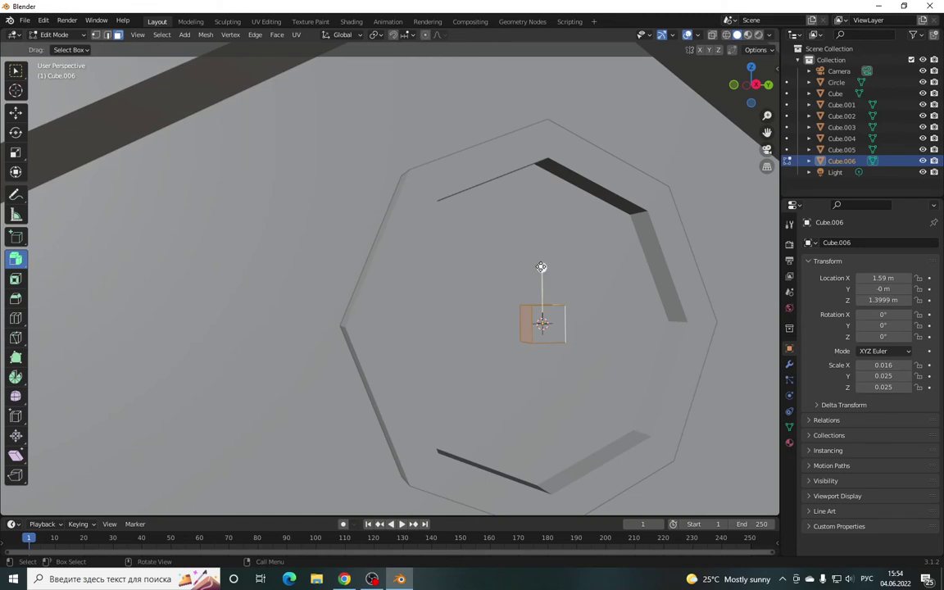
- Extrude the cube's faces individually into a cross spanning the octagonal window, then select the whole cross
mouse_move(541, 267)
left_mouse_down()
mouse_move(552, 467)
mouse_move(489, 122)
mouse_move(506, 254)
mouse_move(464, 295)
mouse_move(495, 243)
mouse_move(613, 391)
mouse_move(573, 273)
mouse_move(557, 159)
mouse_move(569, 253)
mouse_move(567, 178)
left_mouse_up()
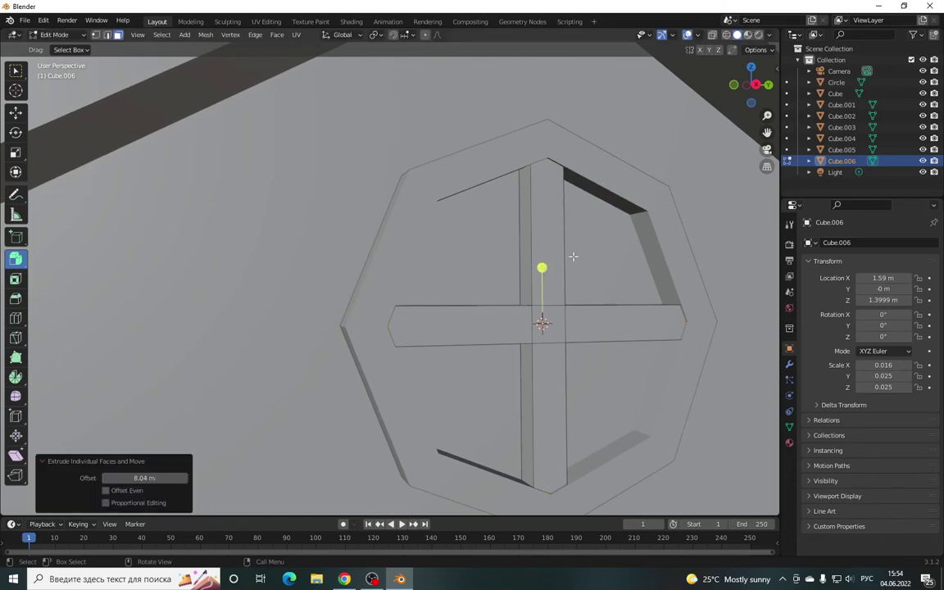
scroll(588, 236, "down", 4)
left_click_drag(752, 84, 721, 107)
mouse_move(623, 270)
middle_mouse_down()
mouse_move(581, 294)
mouse_move(531, 358)
middle_mouse_up()
key("alt+a")
scroll(510, 370, "up", 2)
scroll(598, 296, "up", 2)
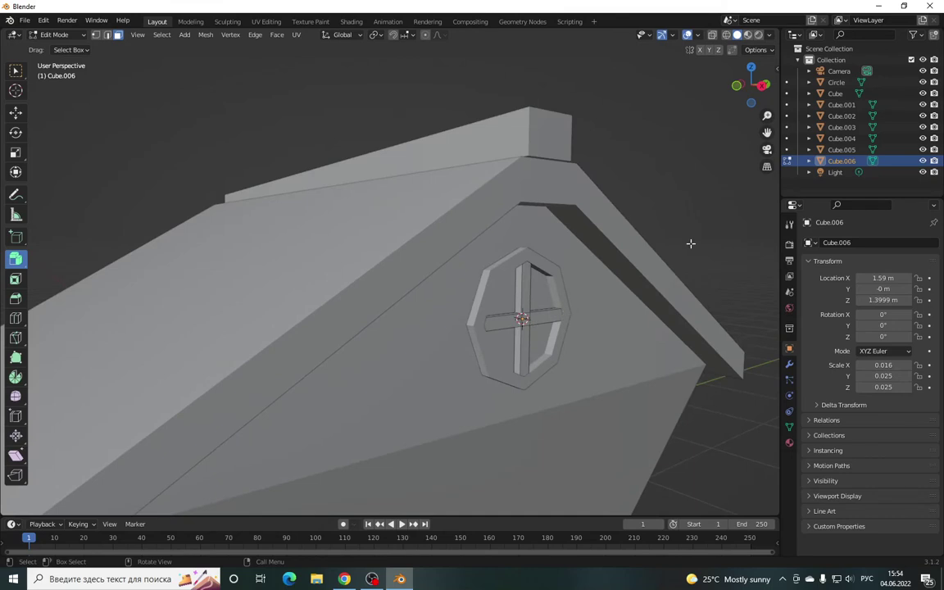
left_click_drag(768, 132, 666, 95)
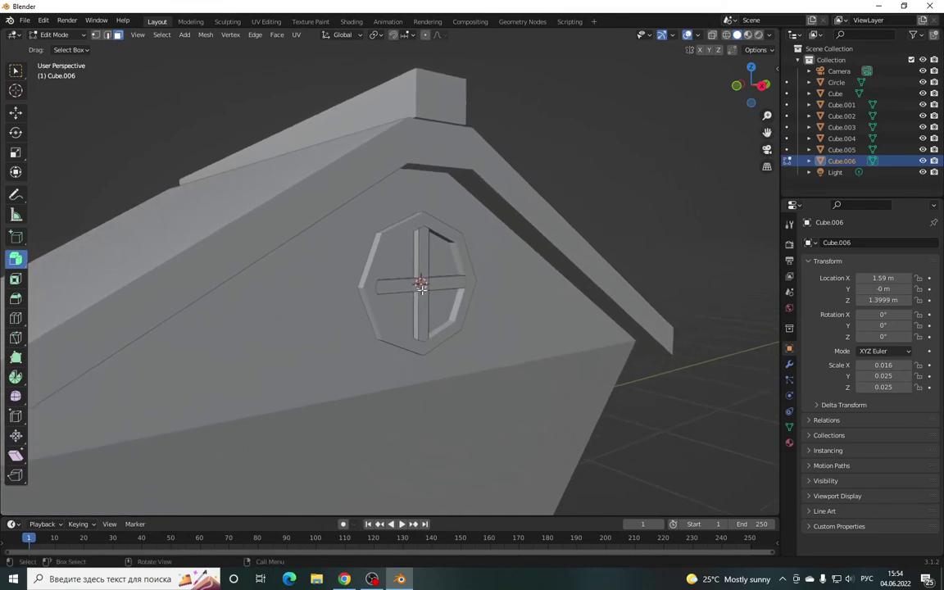
key("a")
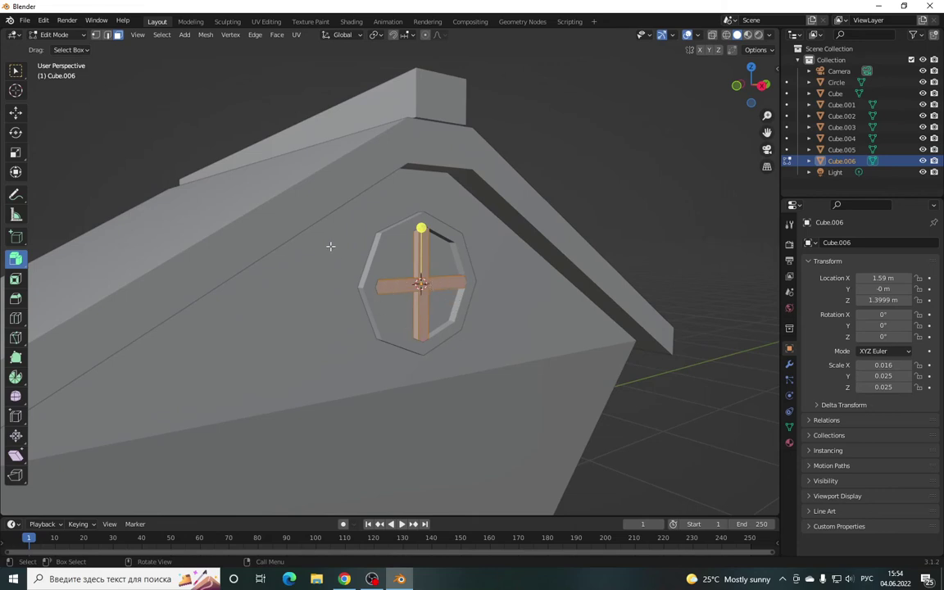
left_click(51, 35)
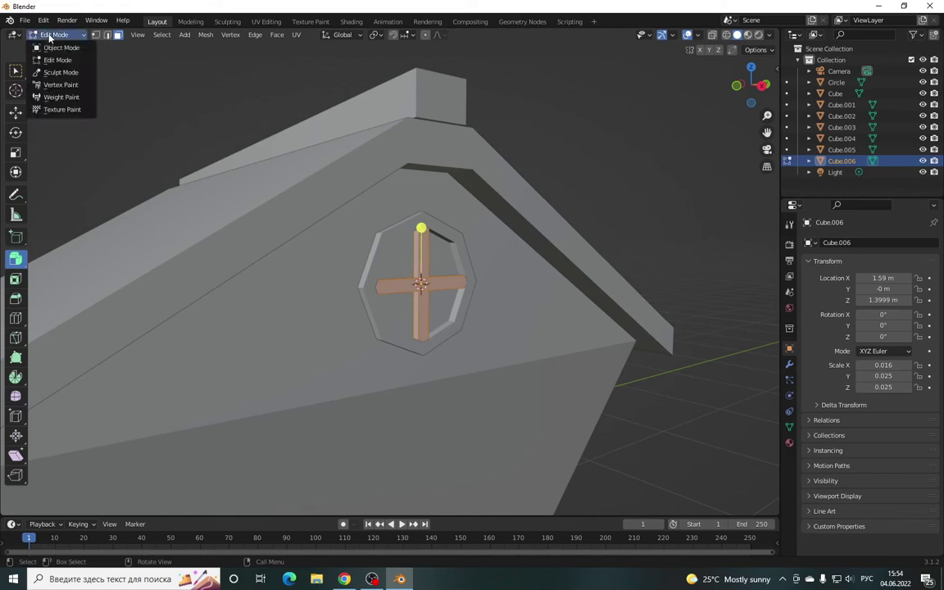
- In Object Mode, join the cross into the Circle frame object, then deselect and zoom out
left_click(61, 47)
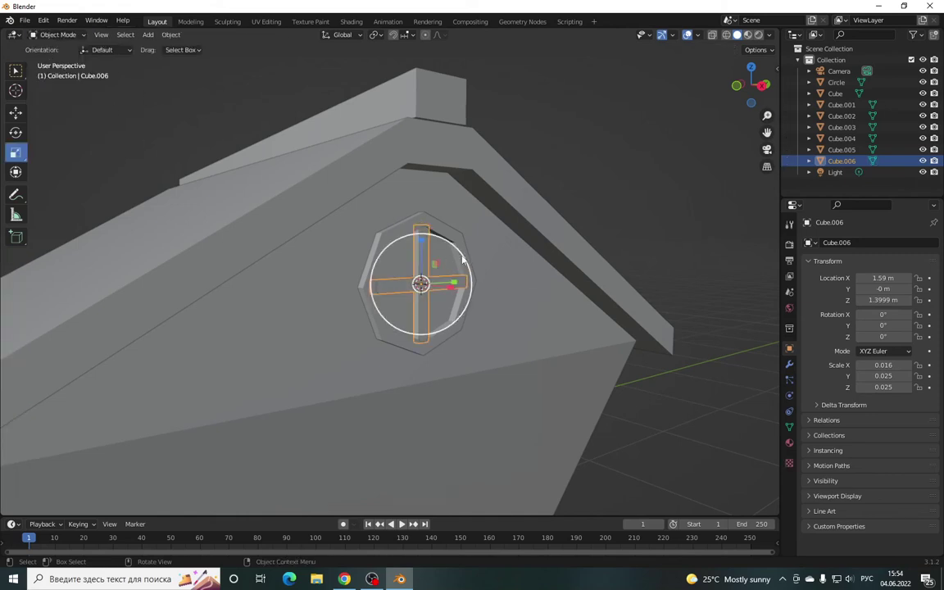
left_click(391, 239, "shift")
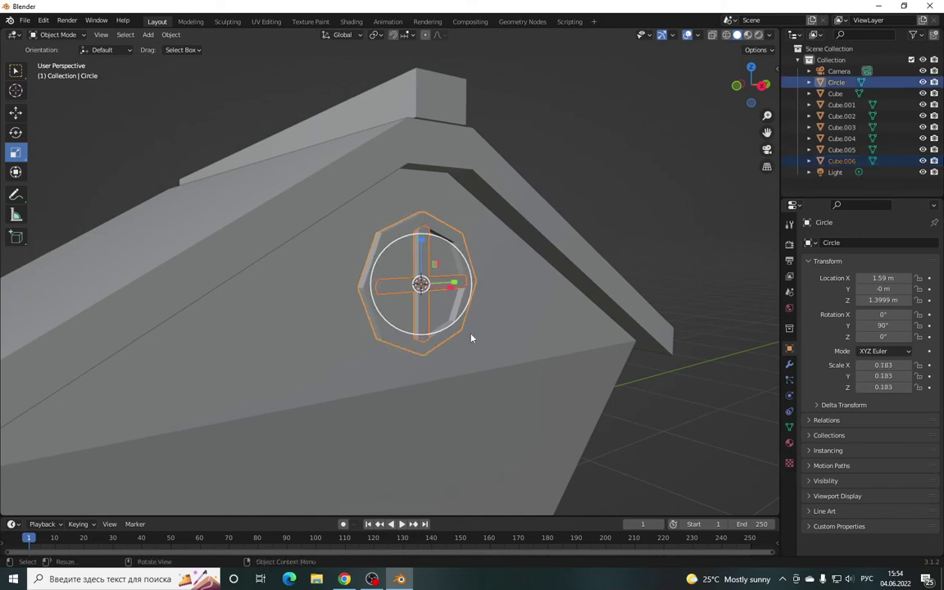
right_click(408, 233)
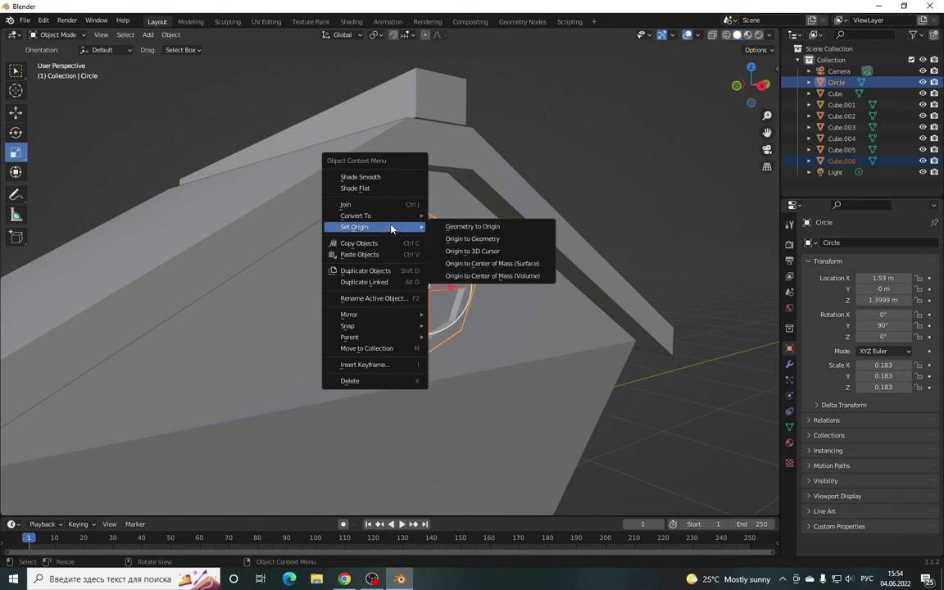
left_click(350, 207)
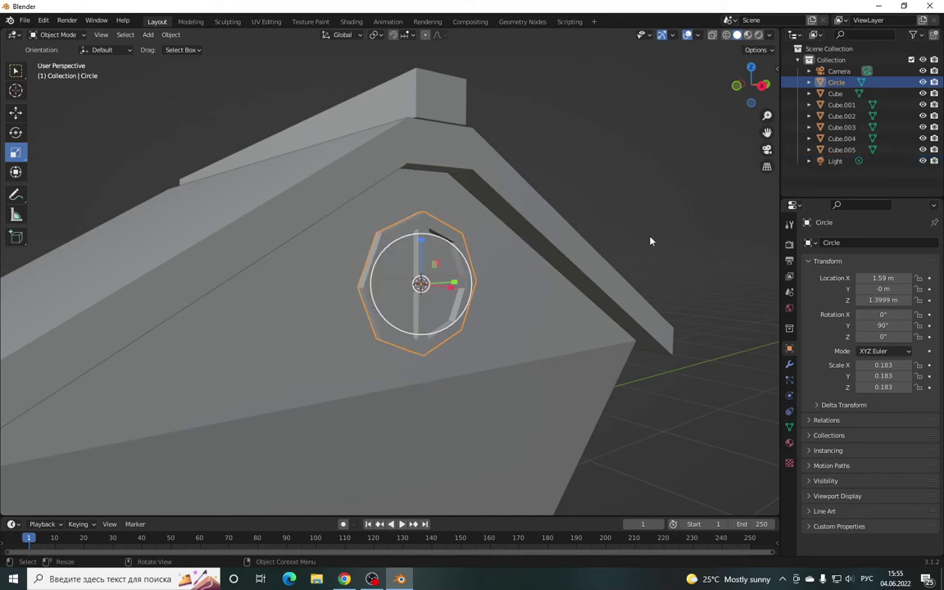
left_click_drag(735, 109, 689, 174)
left_click(689, 175)
scroll(467, 292, "down", 5)
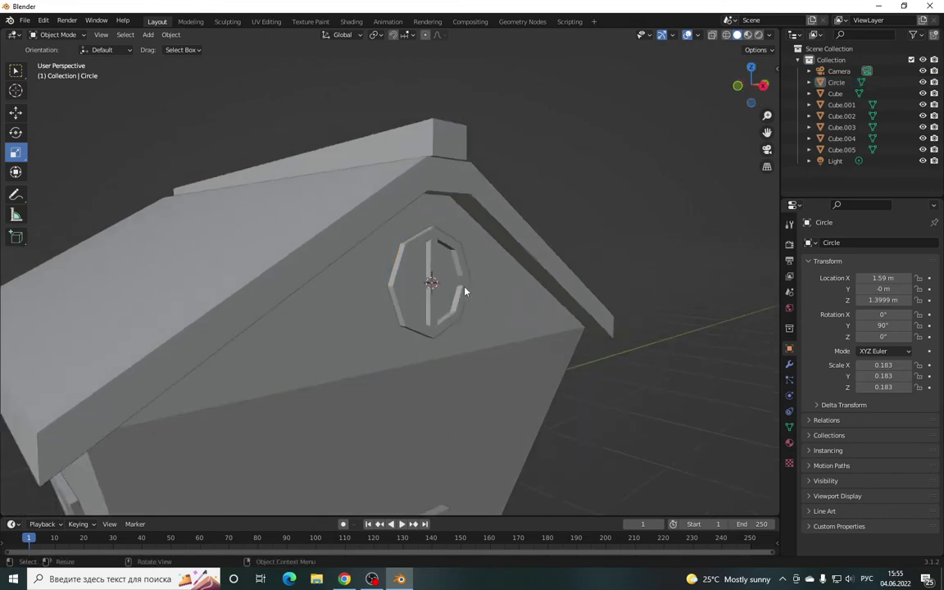
- Look at the house straight on in Front Orthographic view
scroll(467, 292, "up", 3)
left_click_drag(751, 86, 411, 225)
scroll(400, 331, "down", 3)
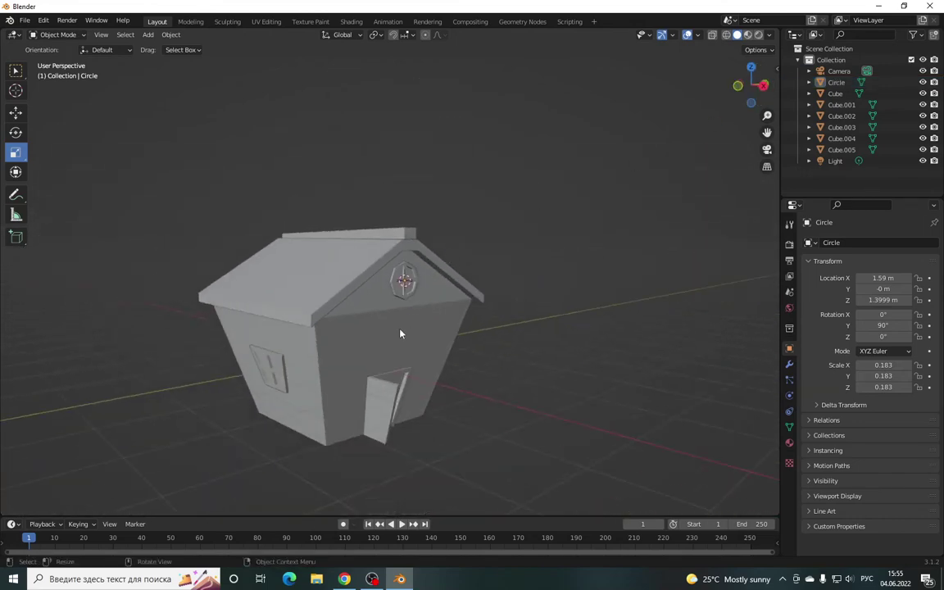
scroll(388, 345, "up", 3)
left_click_drag(751, 86, 713, 98)
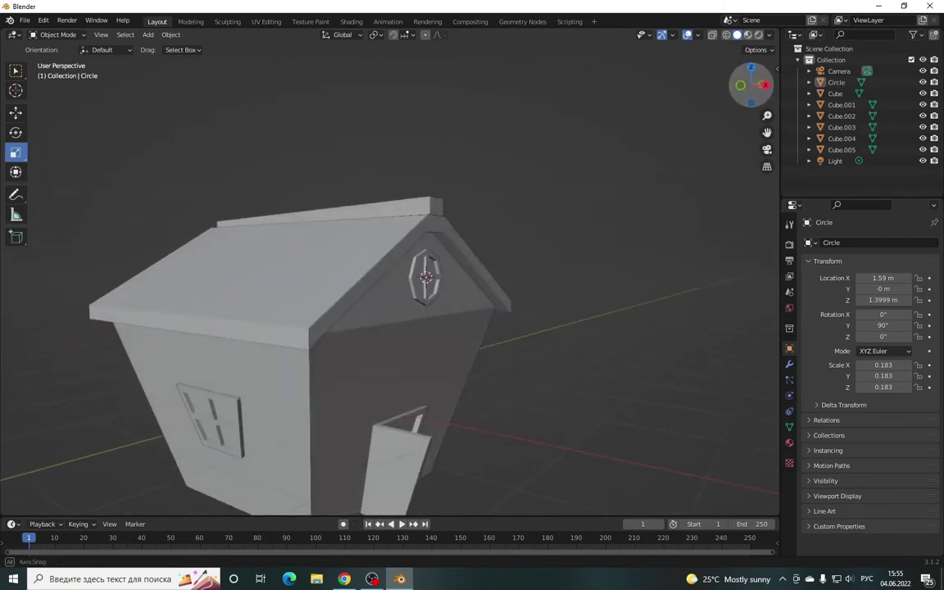
left_click_drag(713, 98, 606, 209)
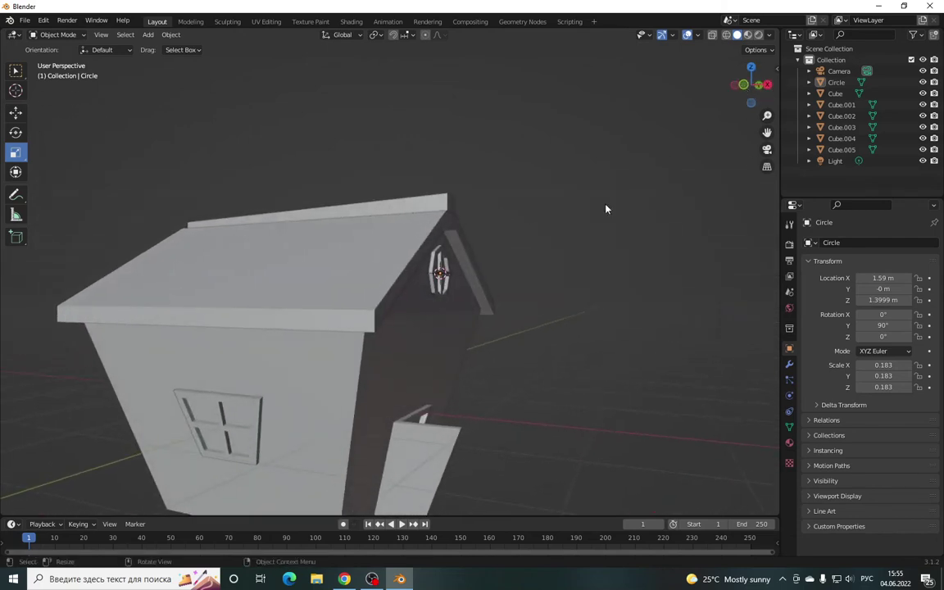
left_click(743, 85)
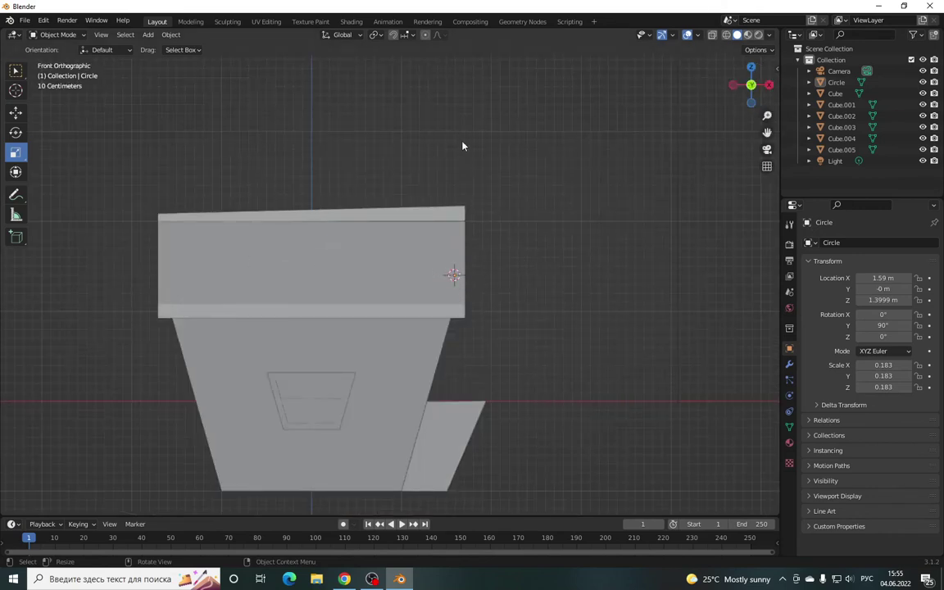
- Box-select the Circle and Cube through Cube.005, then enter Edit Mode
left_click_drag(104, 158, 537, 361)
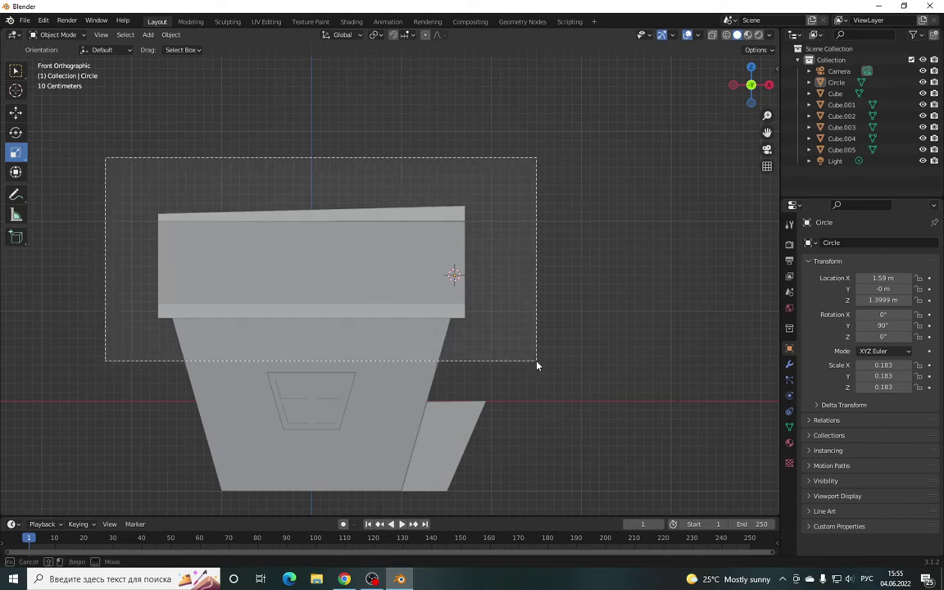
left_click_drag(537, 365, 538, 505)
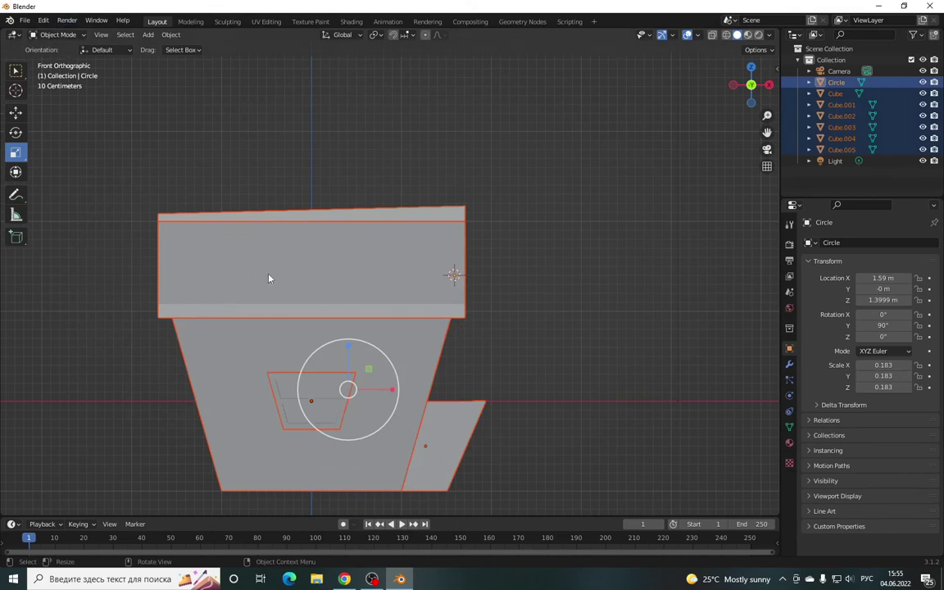
key("Tab")
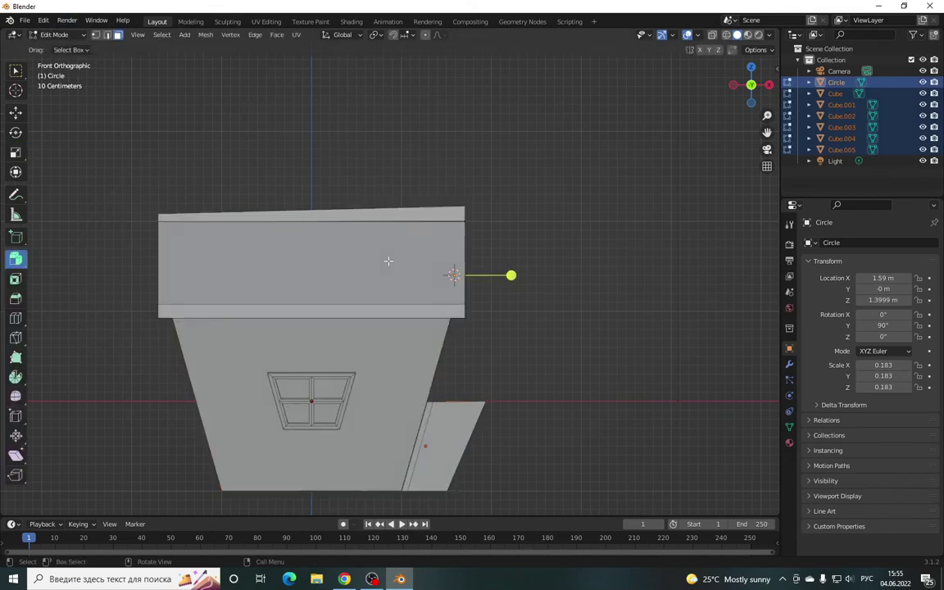
- In vertex mode with X-Ray on, rotate the upper section's right end about 13° around Y
left_click(95, 35)
left_click(712, 35)
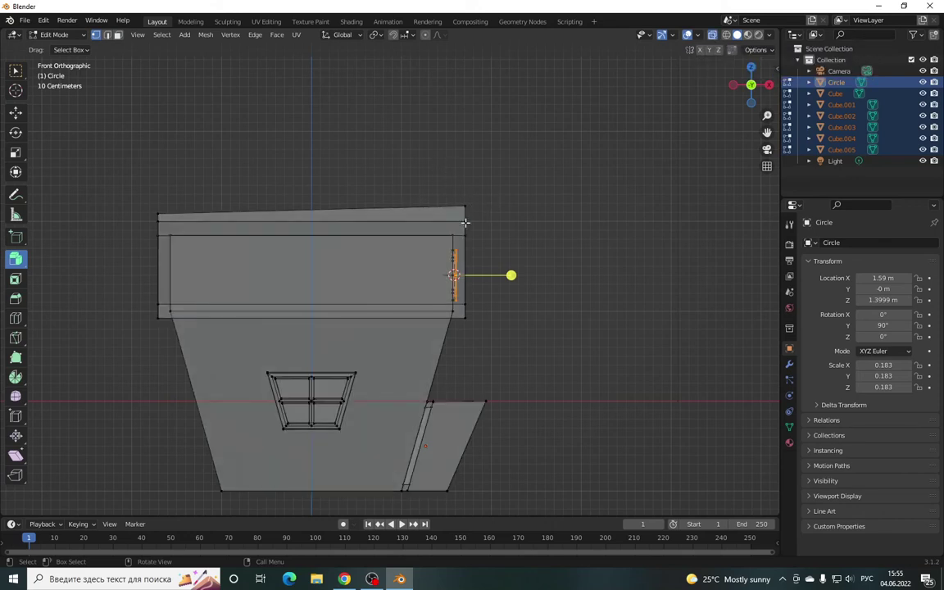
left_click_drag(426, 168, 531, 355)
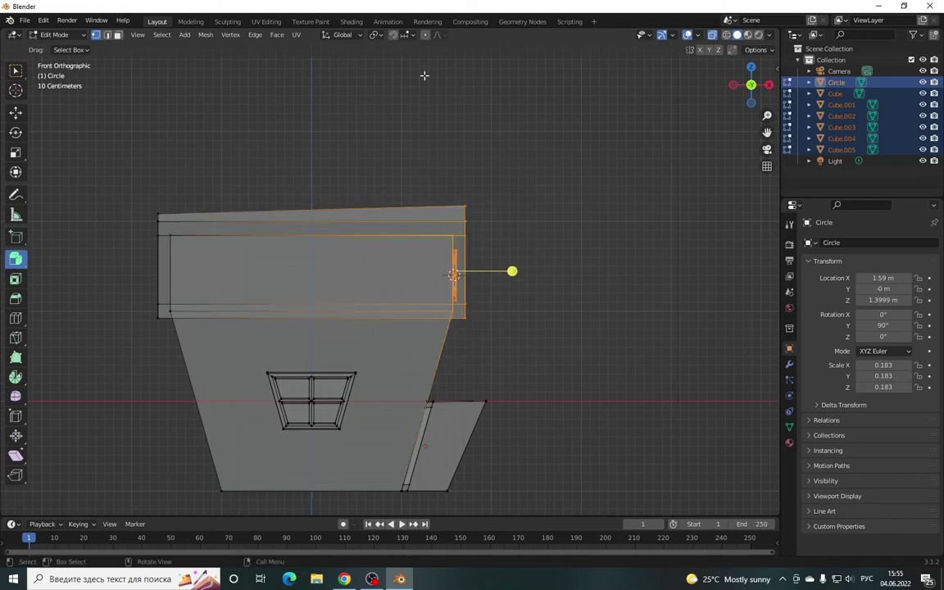
left_click(16, 132)
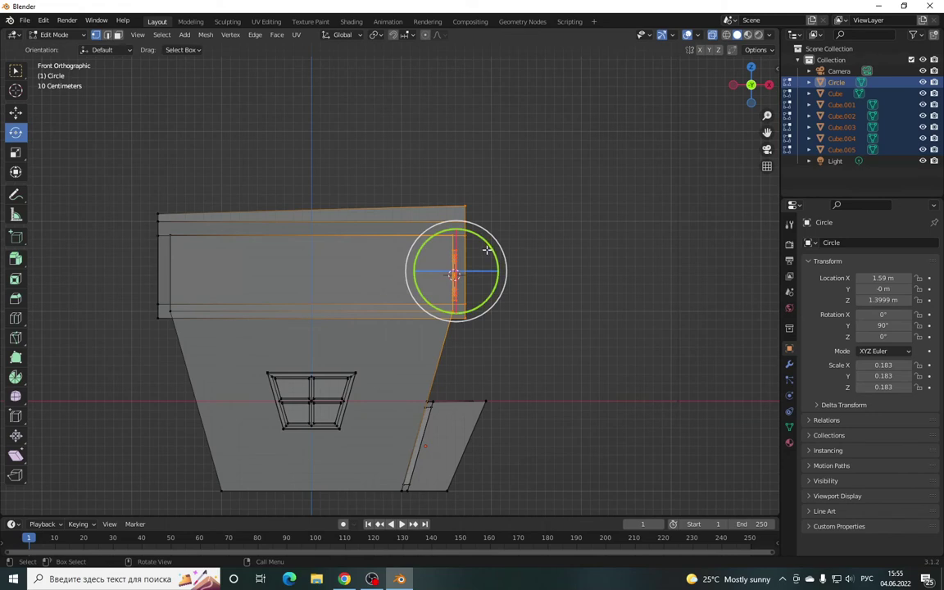
left_click_drag(487, 249, 495, 261)
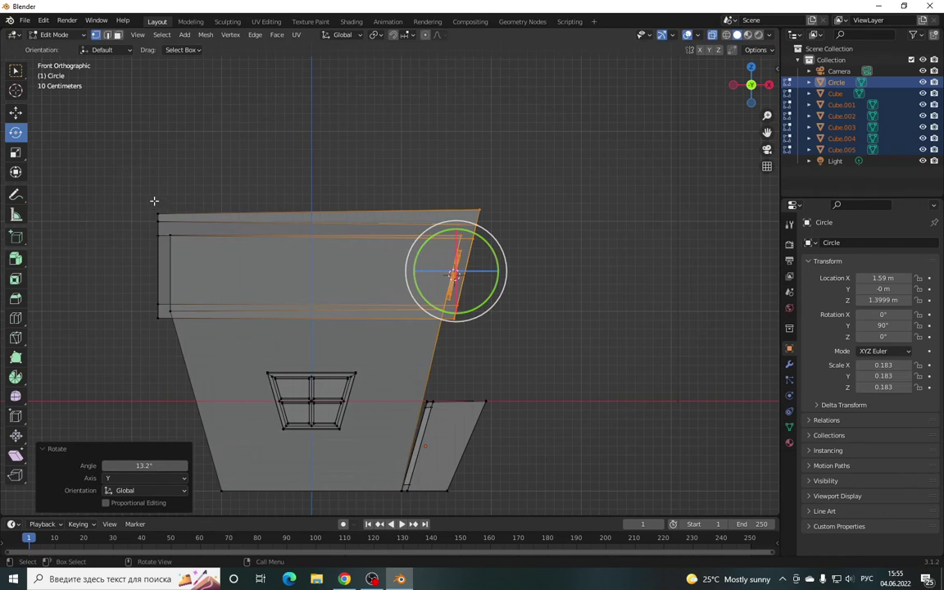
- Rotate the left end -13.6° around Y, return to Object Mode, and turn X-Ray off
left_click_drag(87, 142, 222, 322)
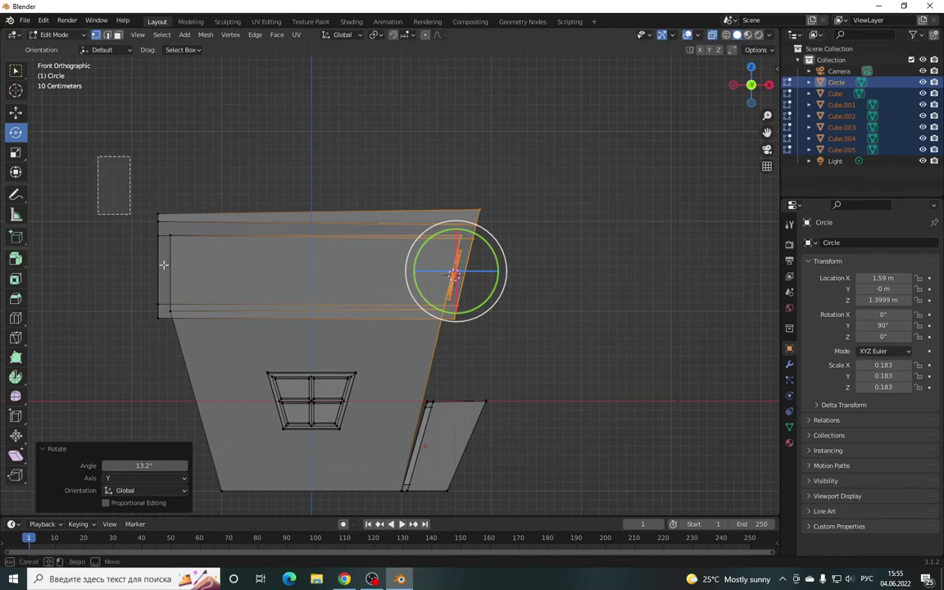
left_click_drag(199, 250, 193, 242)
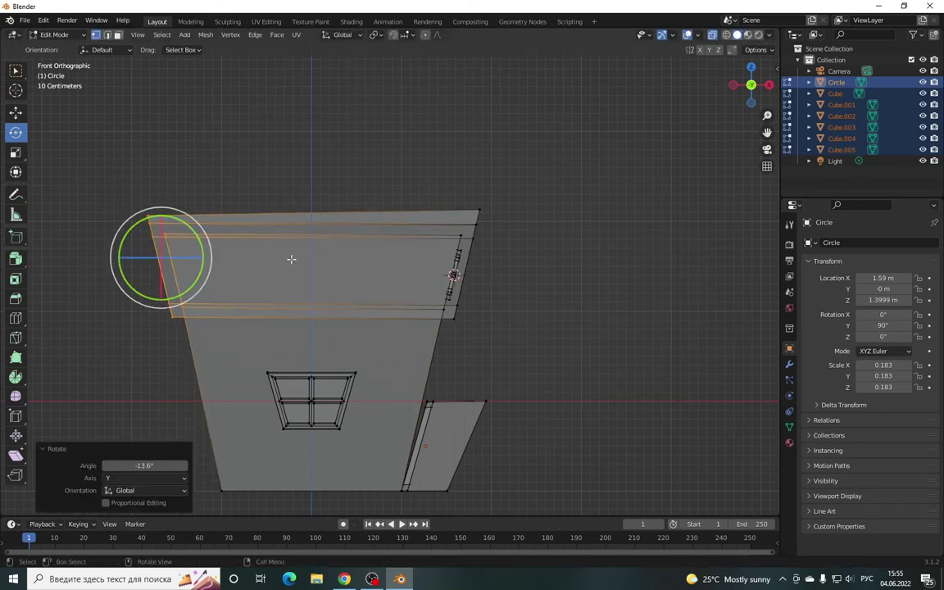
left_click(43, 35)
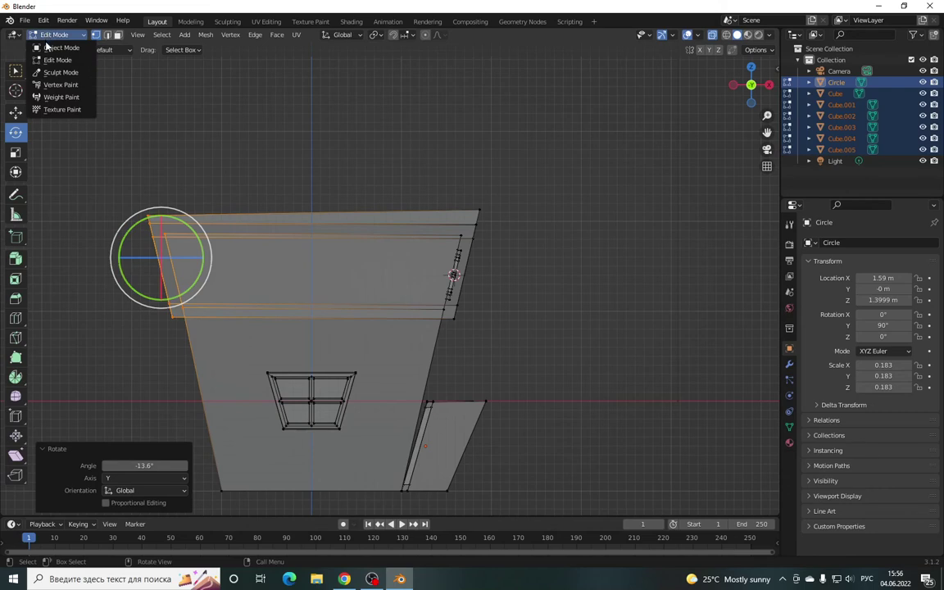
left_click(45, 44)
left_click_drag(750, 85, 665, 66)
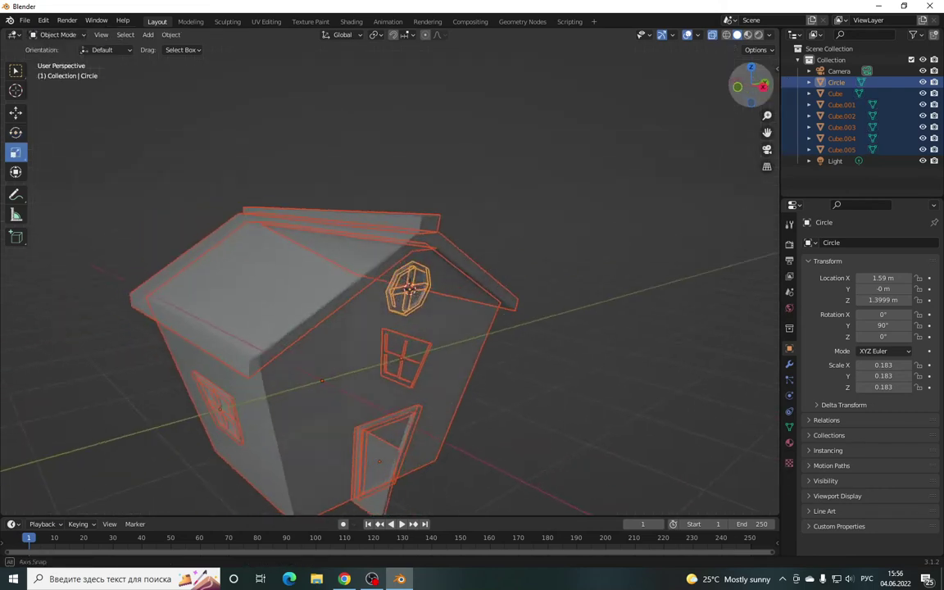
left_click(712, 36)
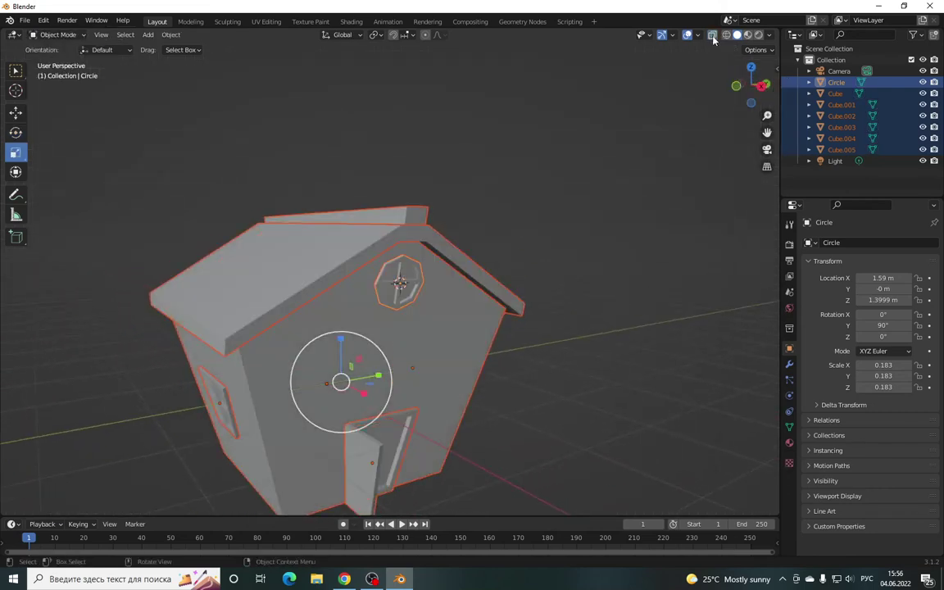
left_click_drag(765, 132, 801, 94)
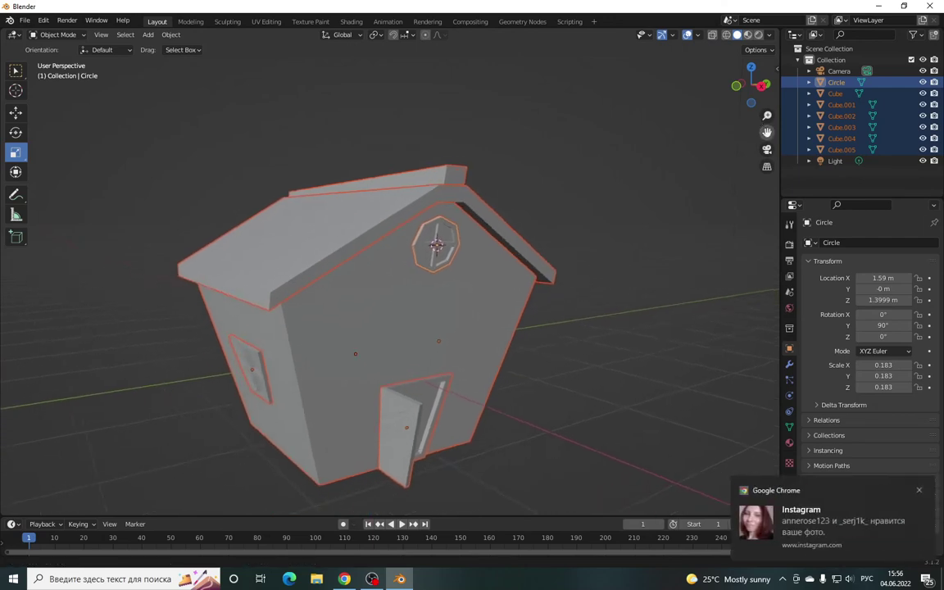
- Box-select all seven birdhouse parts and copy them with Ctrl+C
left_click(934, 490)
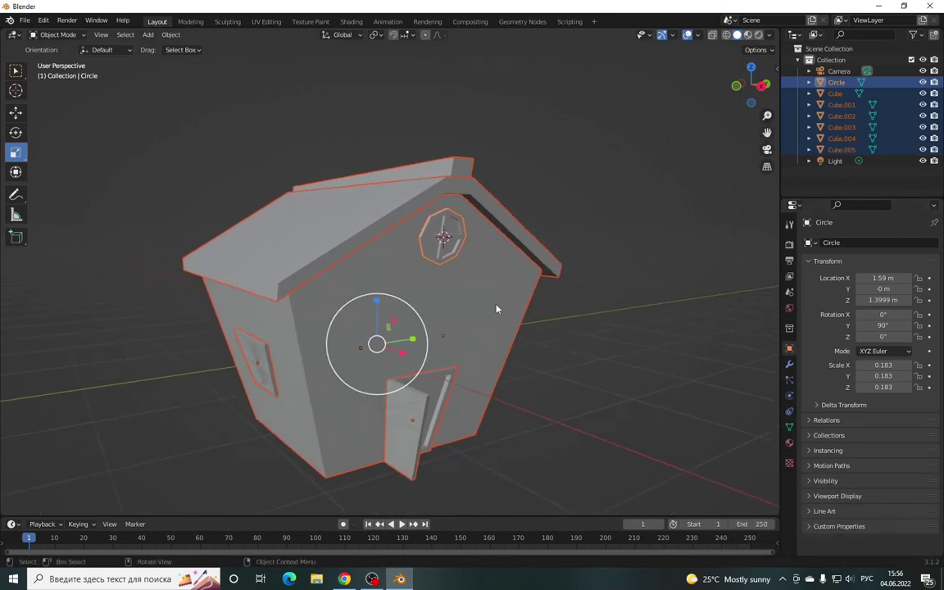
left_click_drag(749, 92, 676, 70)
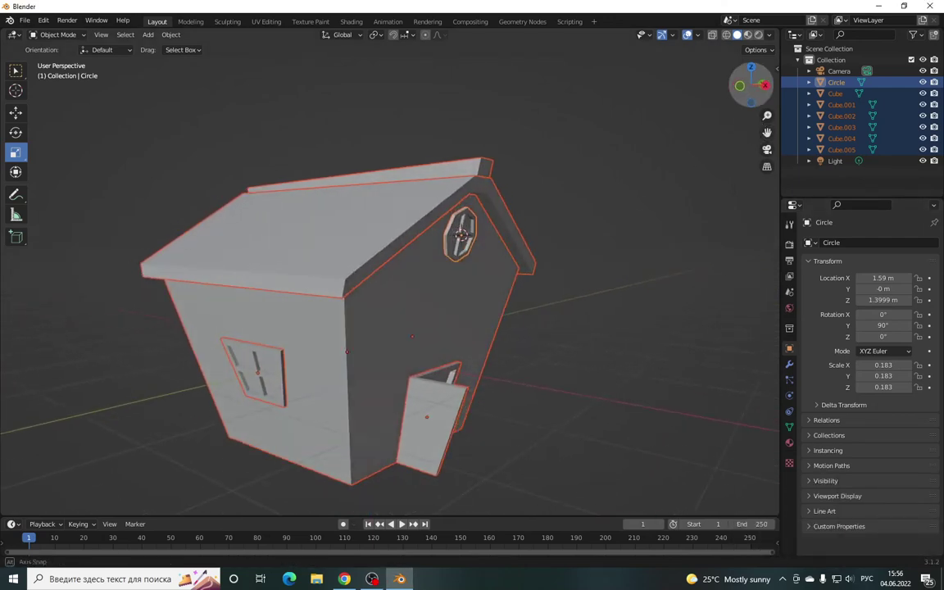
left_click(684, 191)
left_click_drag(750, 85, 713, 99)
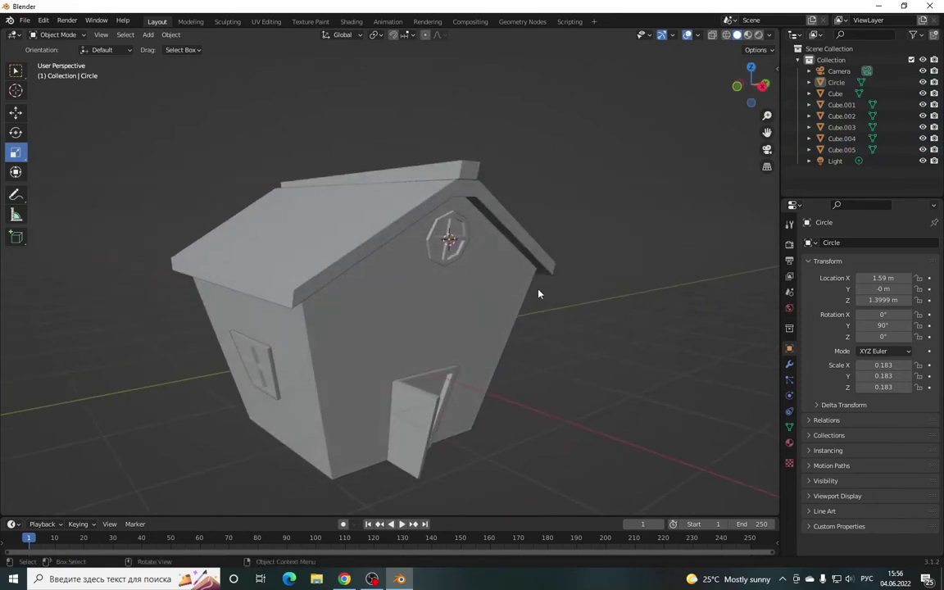
scroll(508, 292, "down", 2)
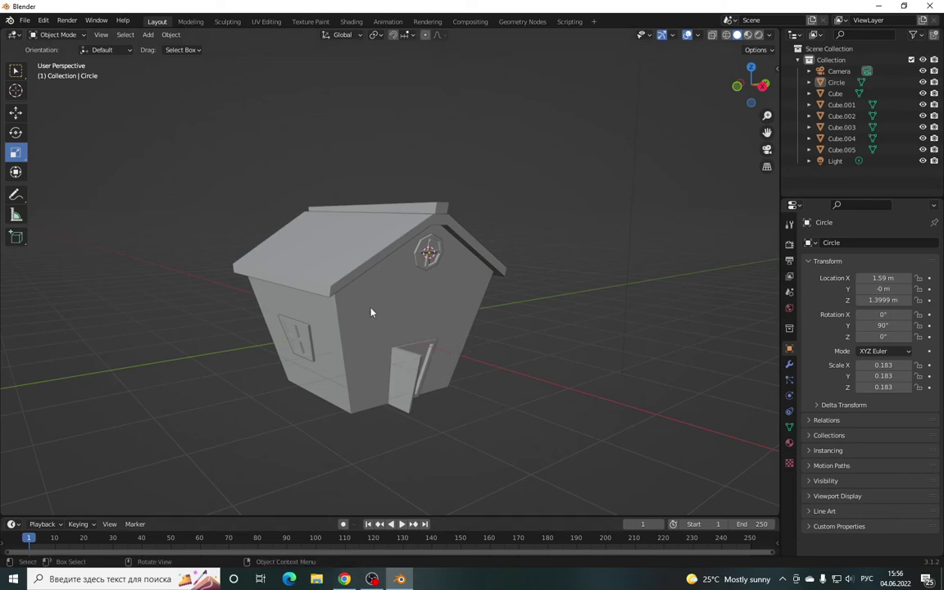
left_click_drag(210, 164, 531, 447)
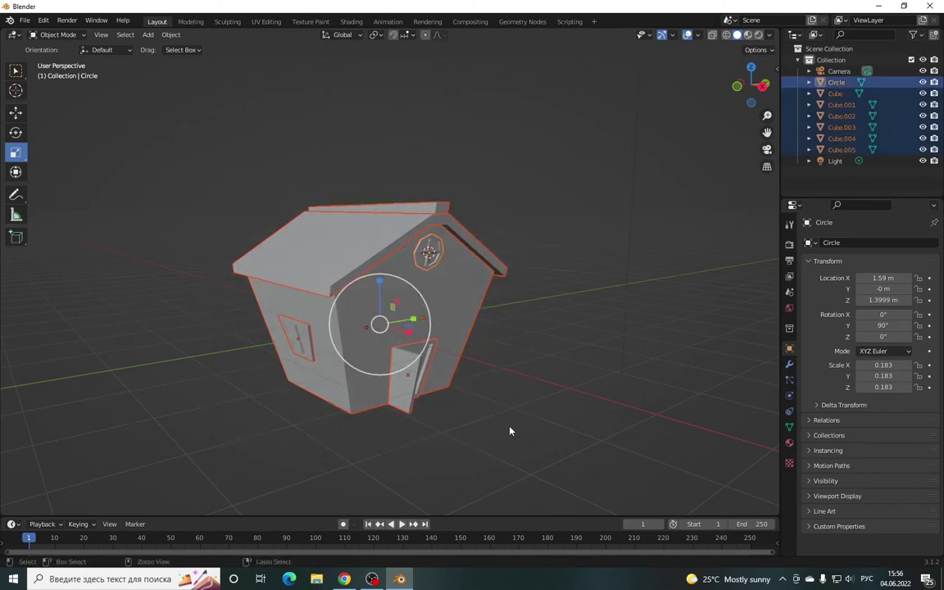
key("ctrl+c")
- Paste the house, move the copy 3.239 m along X, and scale it to 0.592
key("ctrl+v")
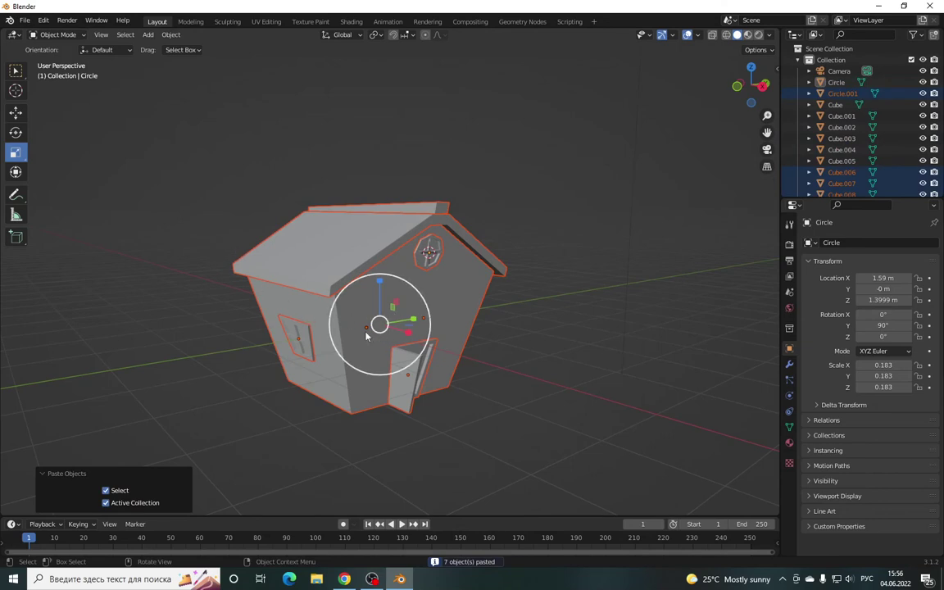
left_click(16, 114)
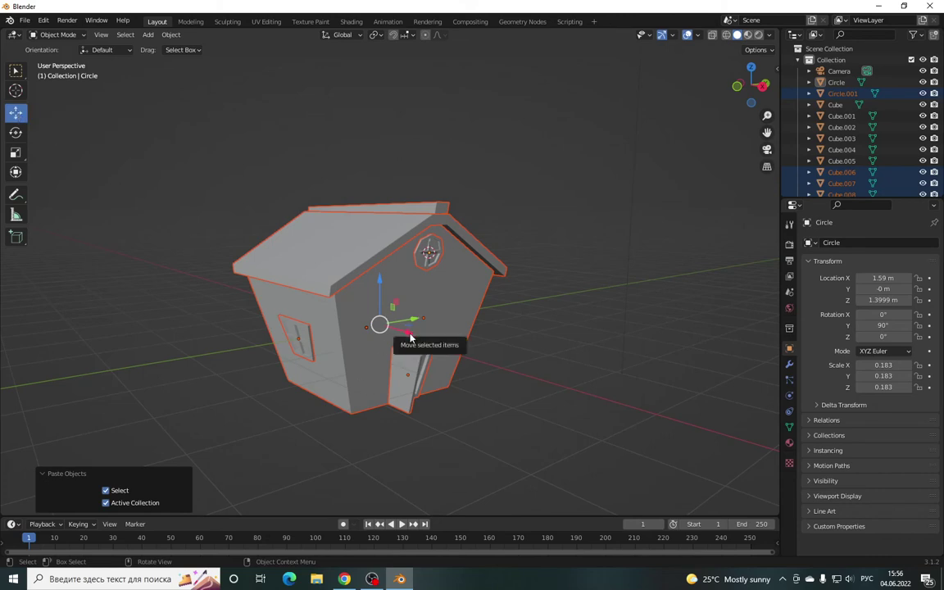
left_click_drag(410, 337, 576, 388)
left_click(21, 151)
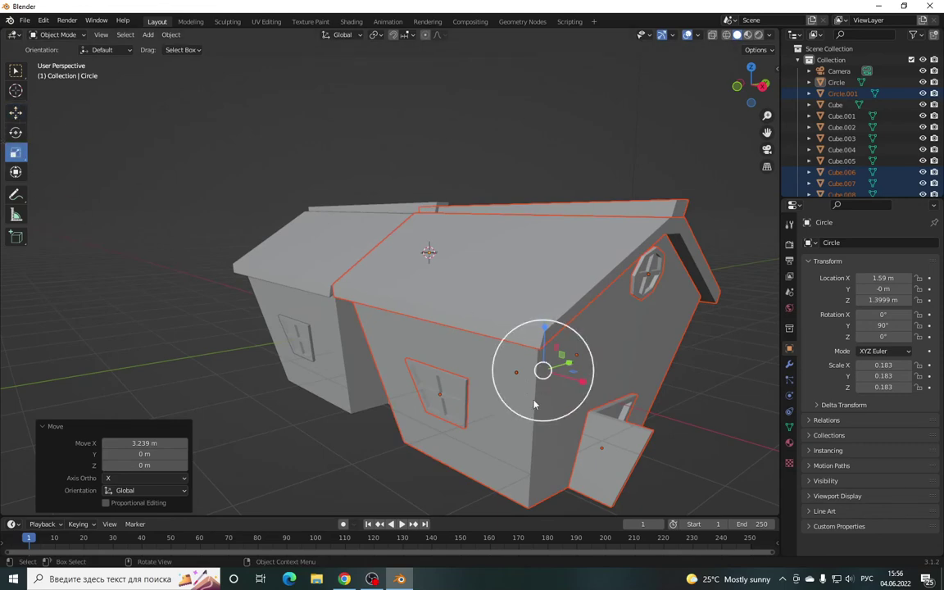
left_click_drag(537, 398, 534, 384)
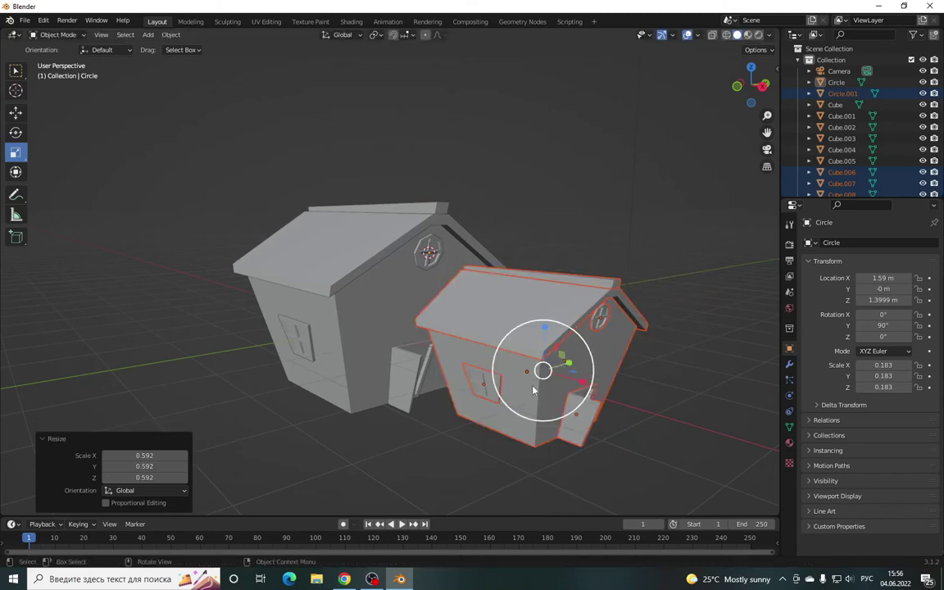
- In Front Orthographic view, lower the smaller house 0.45895 m to the original's ground level
left_click(739, 90)
left_click(762, 86)
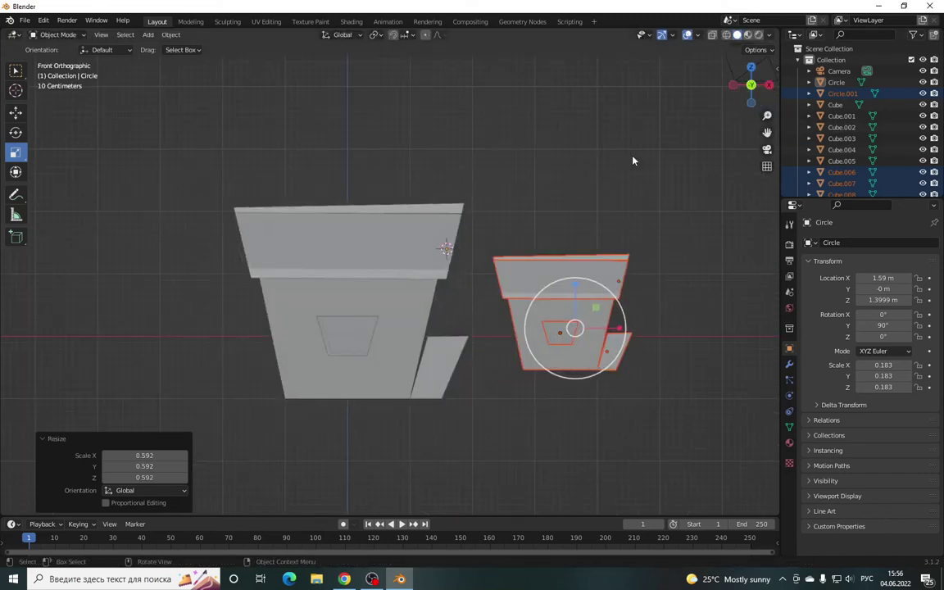
left_click(12, 109)
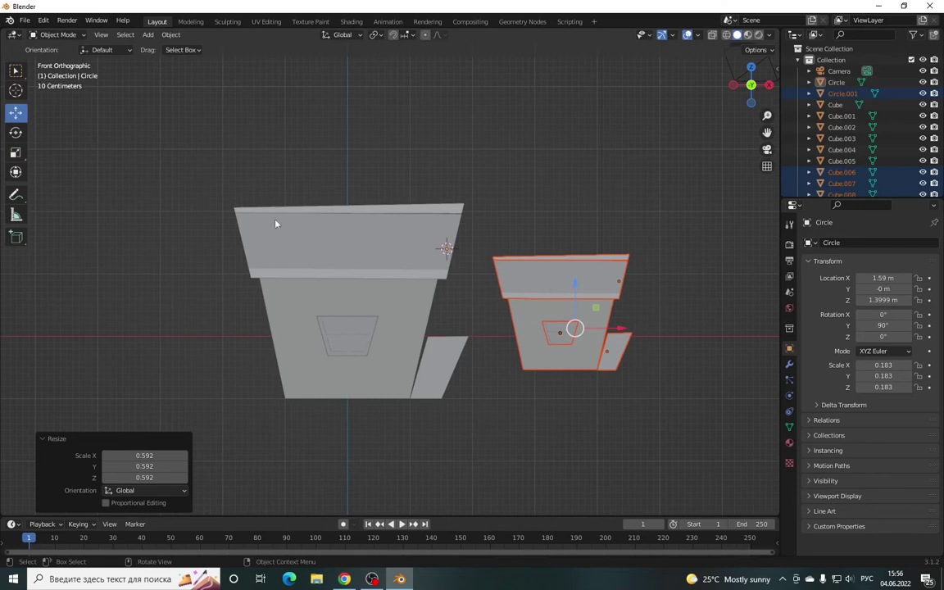
left_click_drag(577, 285, 578, 312)
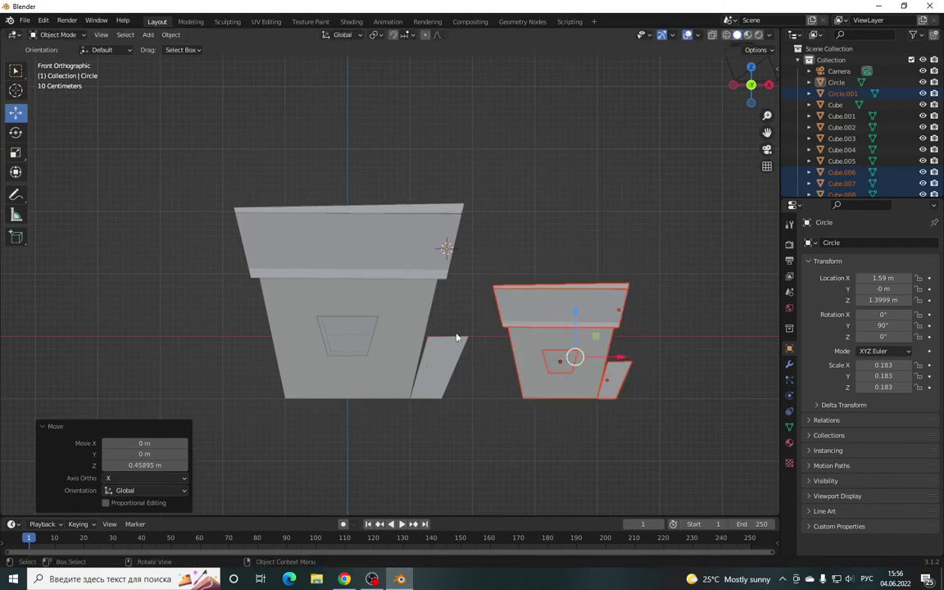
scroll(476, 332, "up", 1)
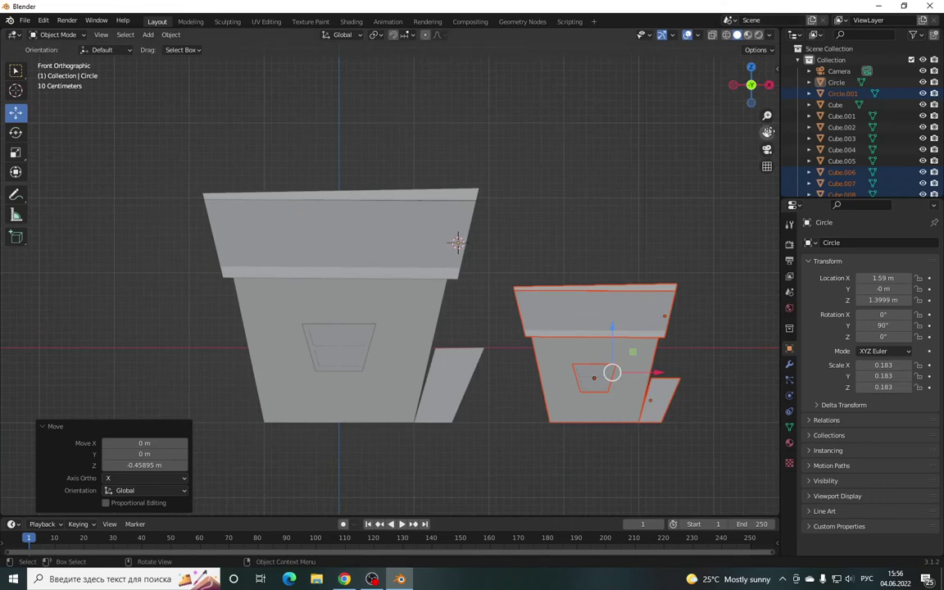
left_click_drag(767, 132, 660, 117)
left_click_drag(733, 87, 567, 292)
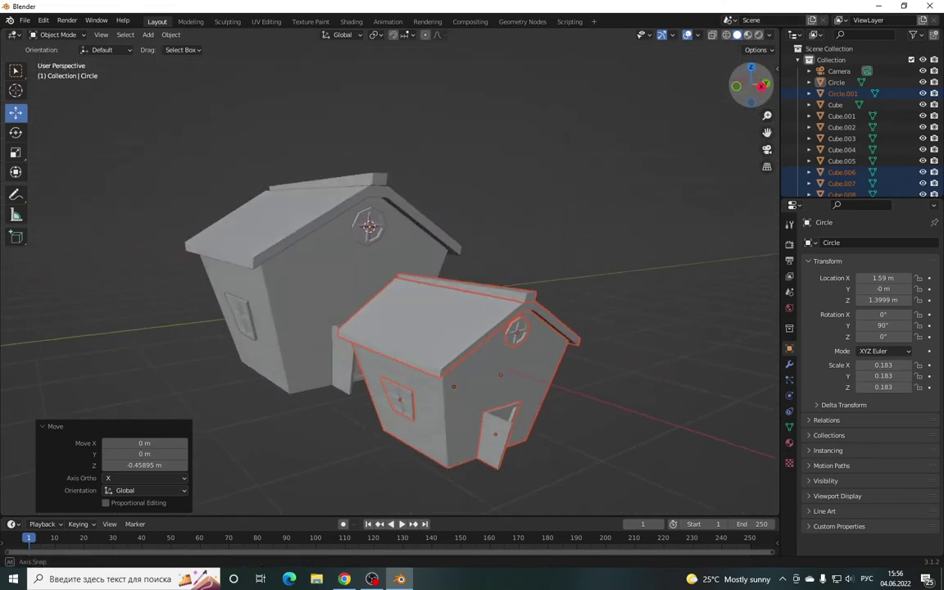
- Delete both side windows and the round gable window from the smaller house
left_click(414, 398)
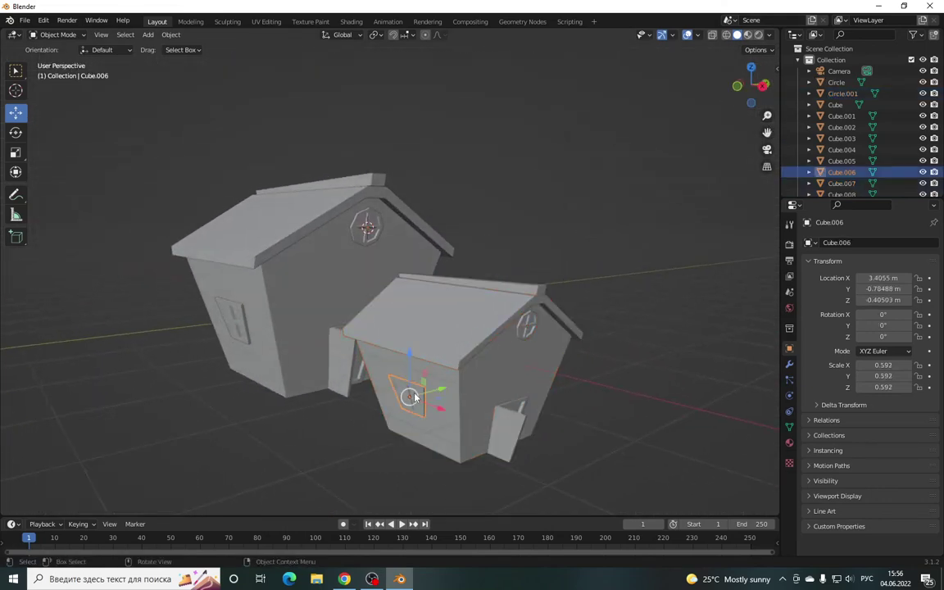
key("Delete")
left_click(529, 328)
key("Delete")
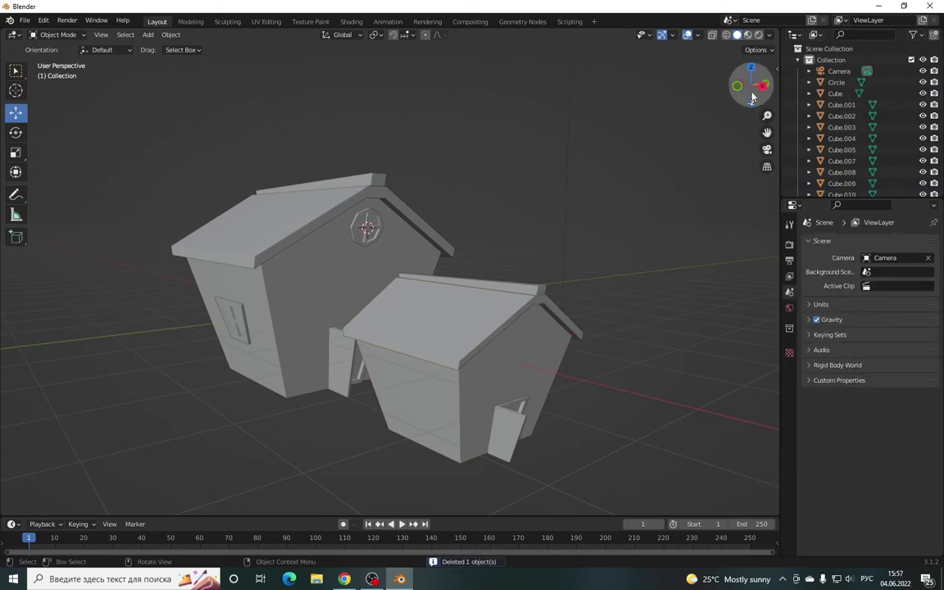
left_click_drag(750, 86, 399, 377)
left_click(399, 377)
key("Delete")
- Delete the original house's door, then select the Light
left_click_drag(751, 85, 711, 113)
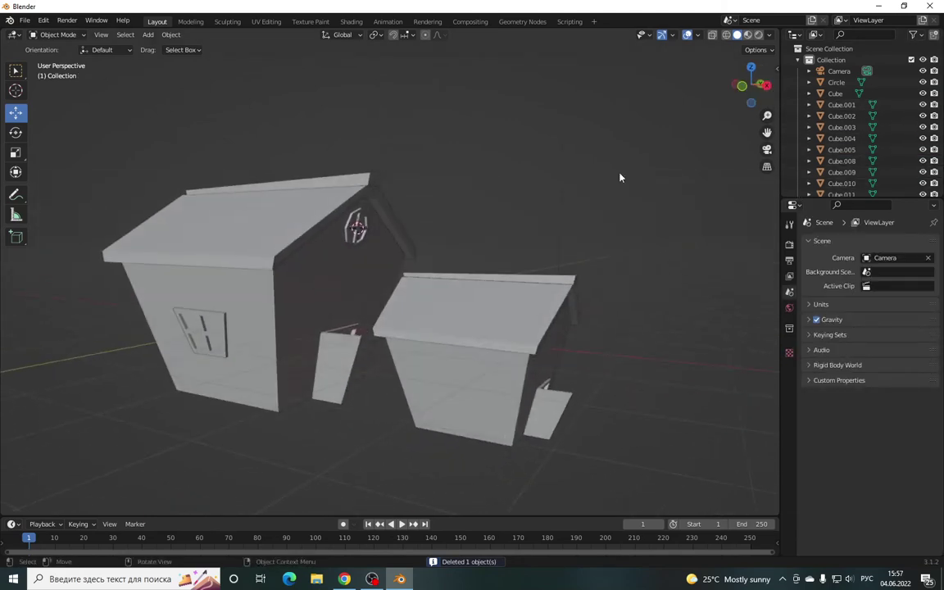
left_click(343, 337)
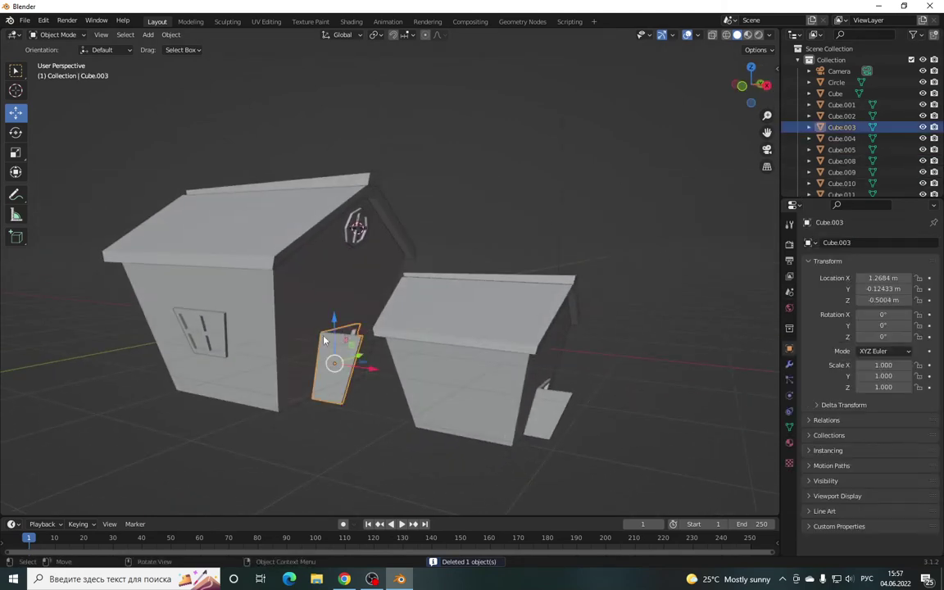
key("Delete")
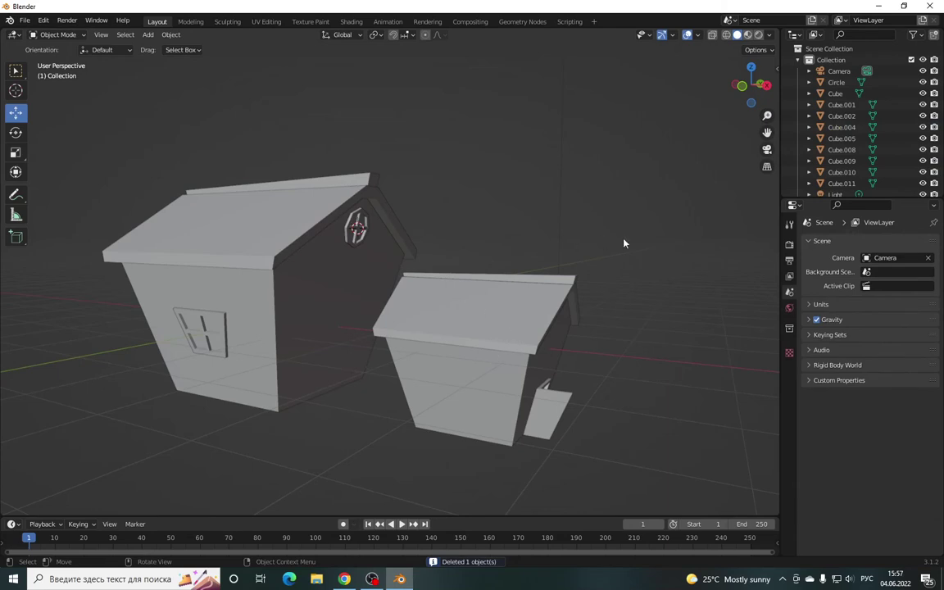
left_click(836, 195)
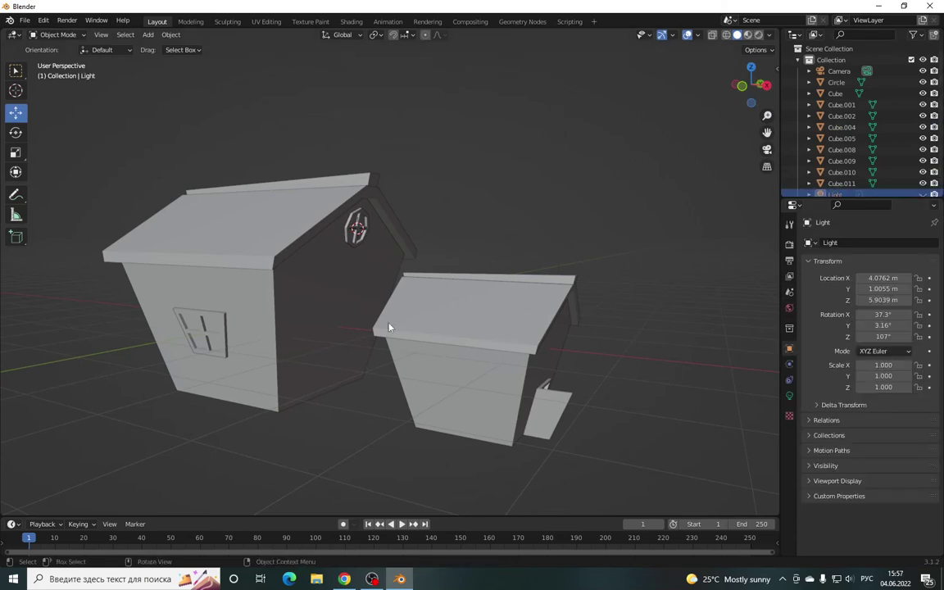
- Slide the 0.592-scale house along X against the original's front, then orbit to check the join
left_click_drag(747, 89, 660, 97)
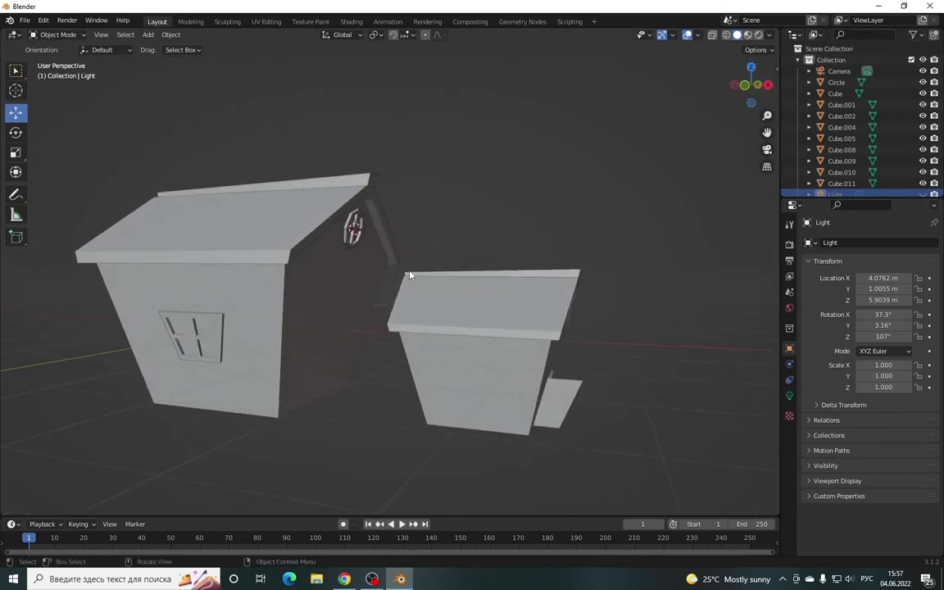
left_click_drag(400, 273, 613, 488)
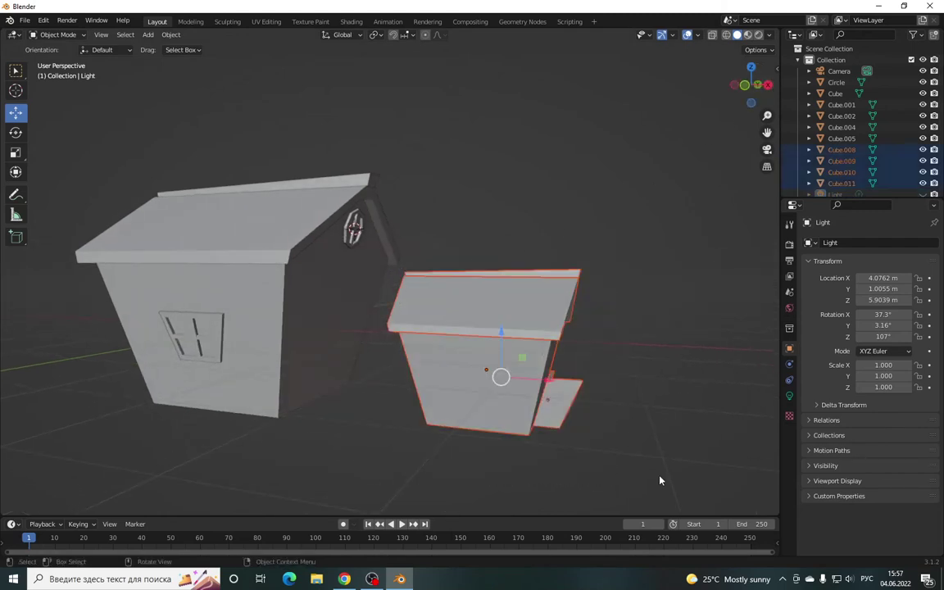
left_click_drag(747, 87, 721, 92)
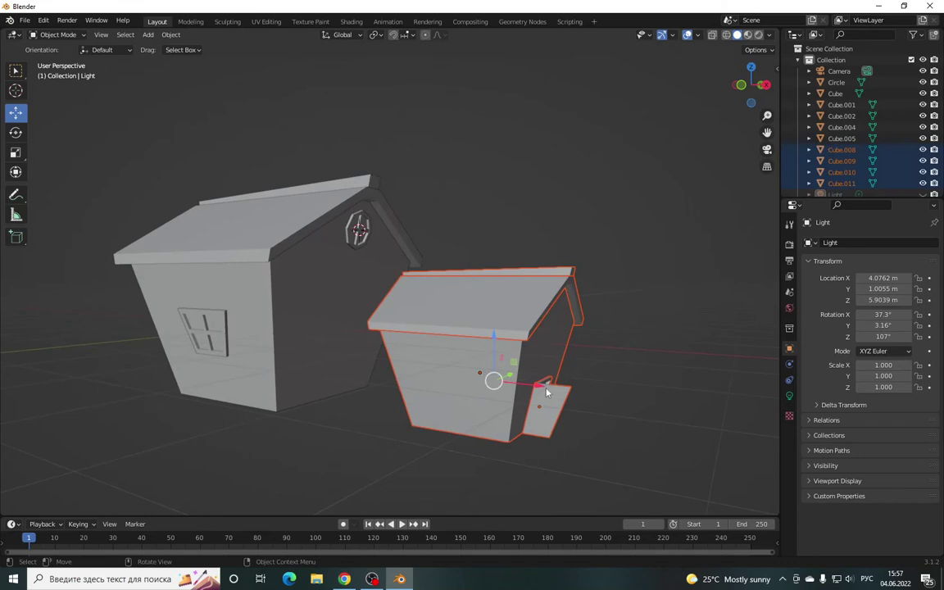
left_click_drag(493, 381, 407, 379)
left_click_drag(760, 114, 742, 92)
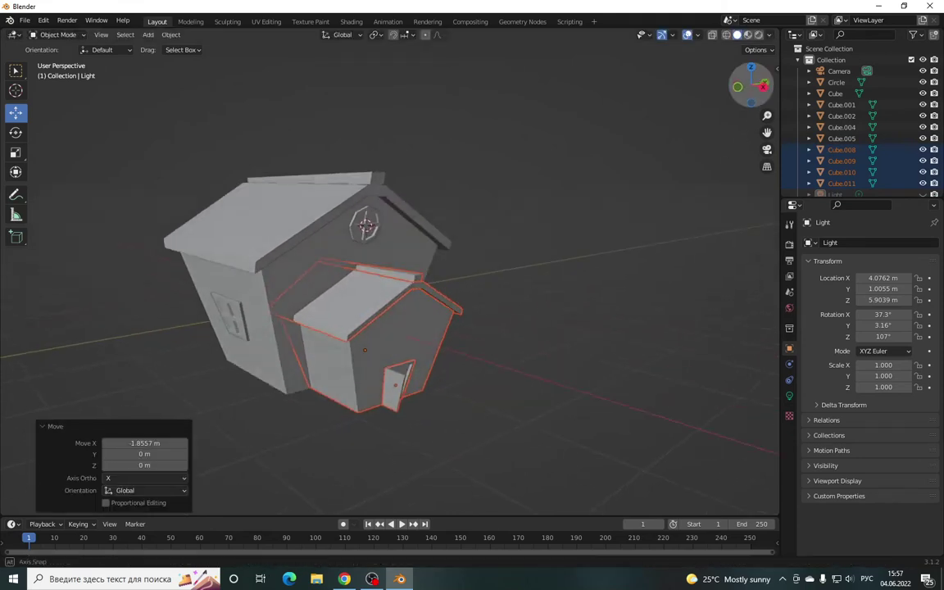
left_click(697, 243)
mouse_move(744, 86)
left_mouse_down()
mouse_move(721, 81)
mouse_move(738, 85)
left_mouse_up()
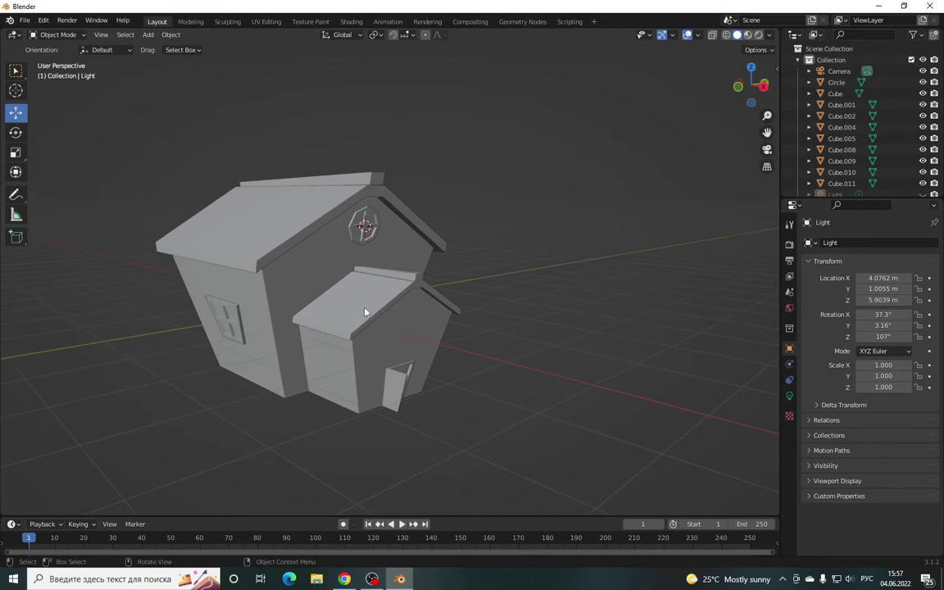
middle_click_drag(414, 312, 467, 254, "shift")
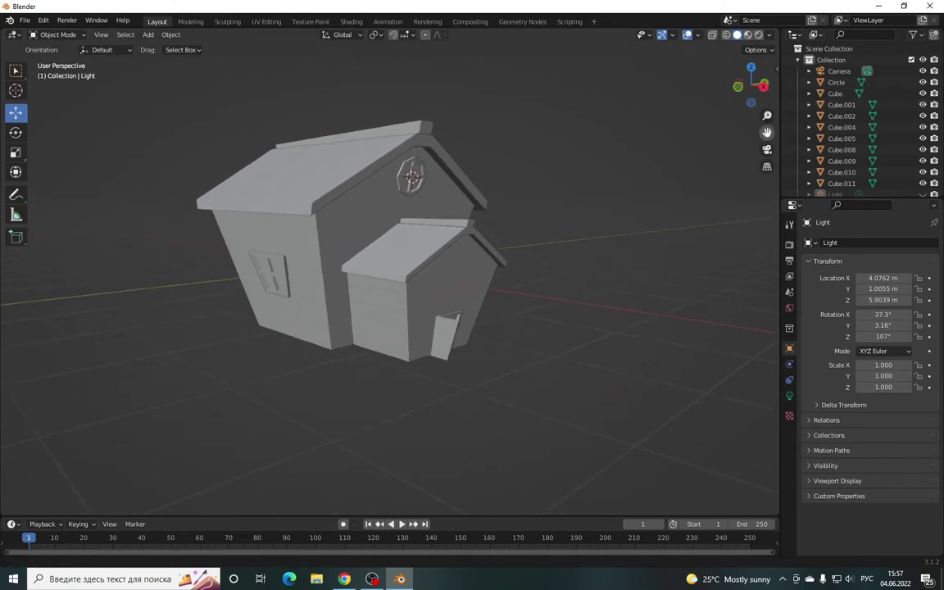
left_click_drag(751, 104, 734, 103)
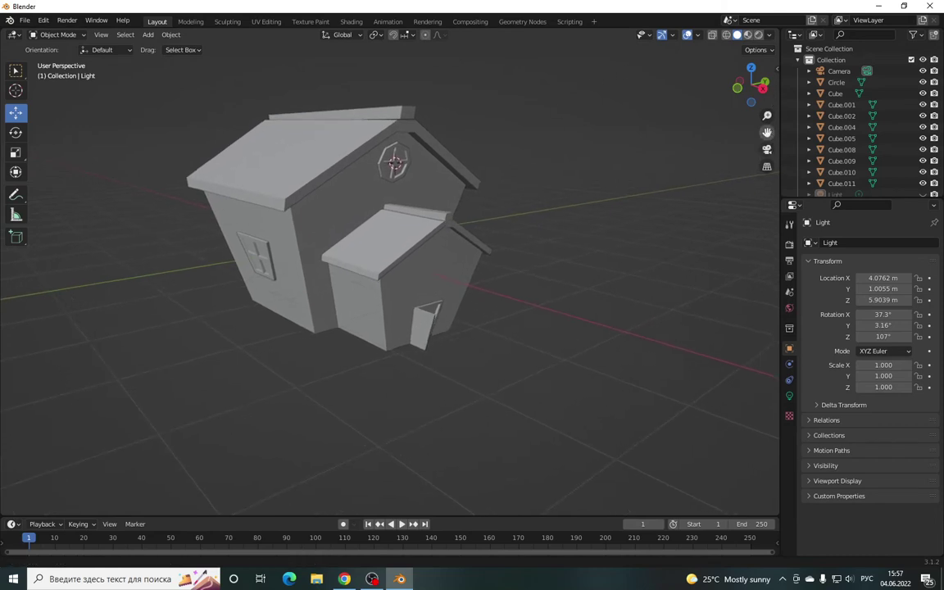
- Select the small house's door and switch transform orientation to Normal, then back to Global
left_click_drag(767, 132, 742, 115)
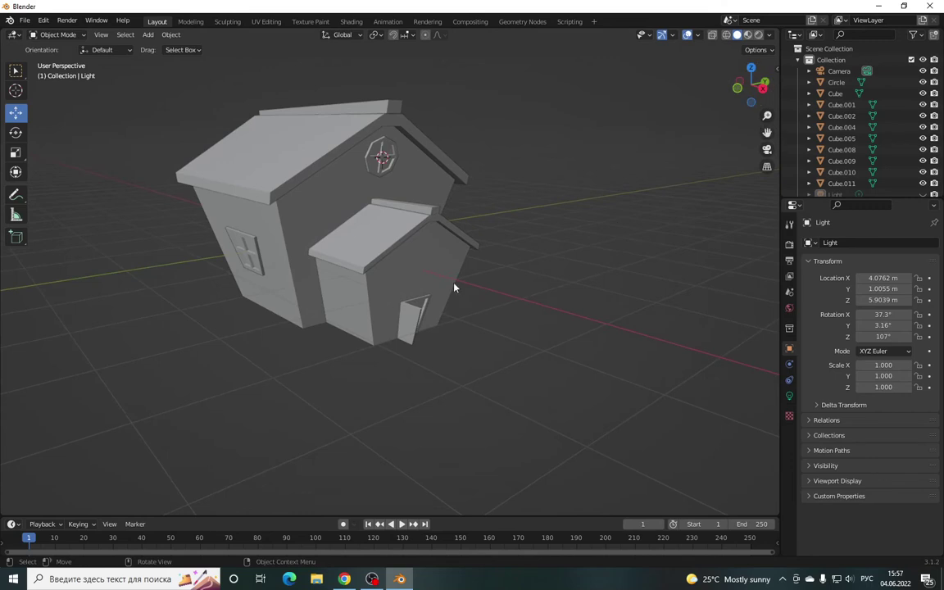
scroll(413, 314, "up", 3)
scroll(420, 305, "up", 1)
scroll(419, 305, "down", 3)
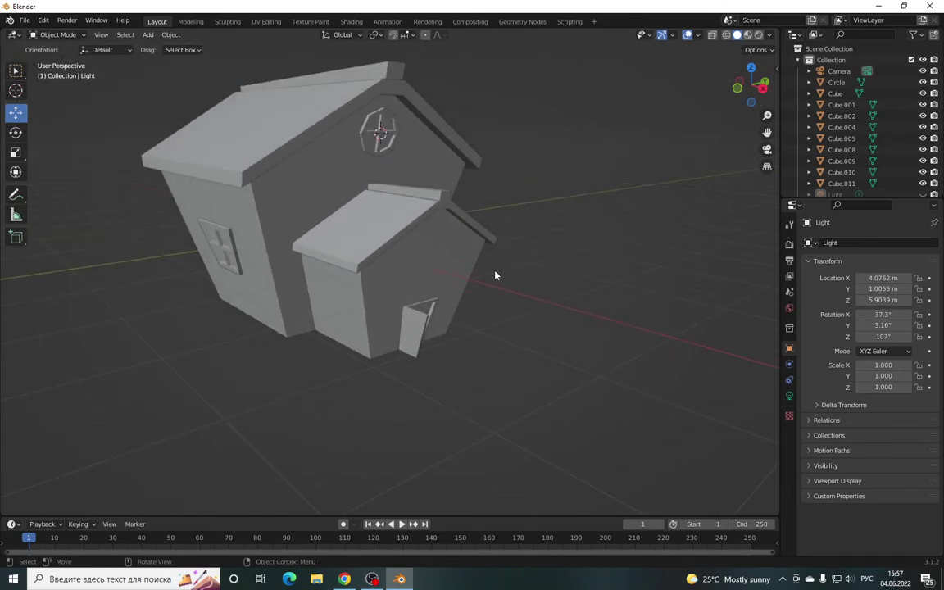
left_click(422, 308)
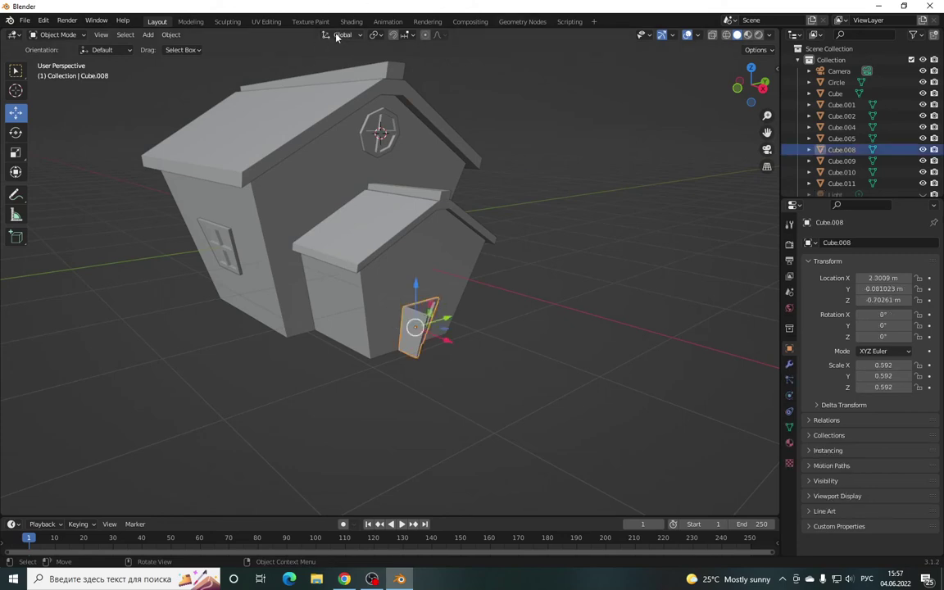
left_click_drag(746, 74, 472, 68)
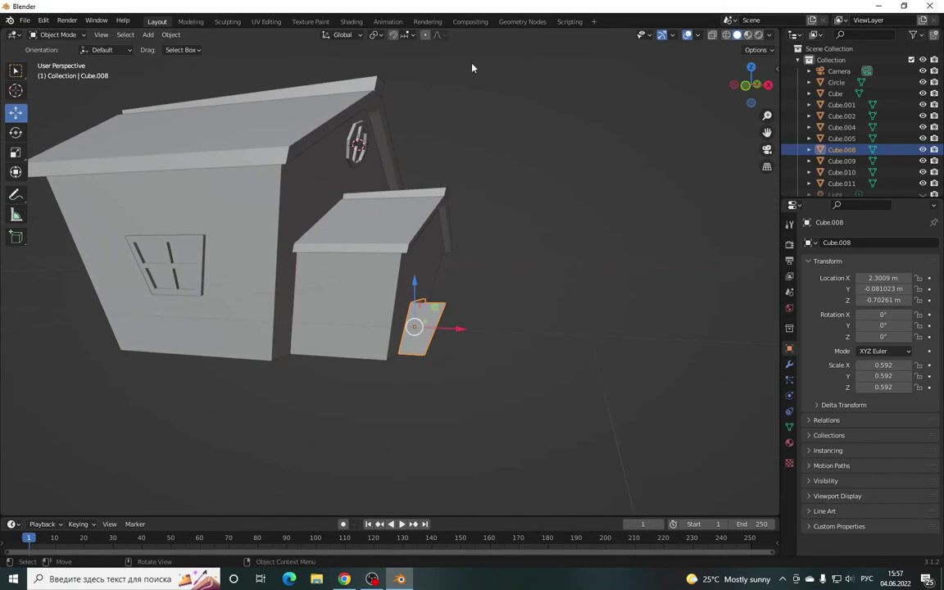
left_click(359, 37)
left_click(317, 92)
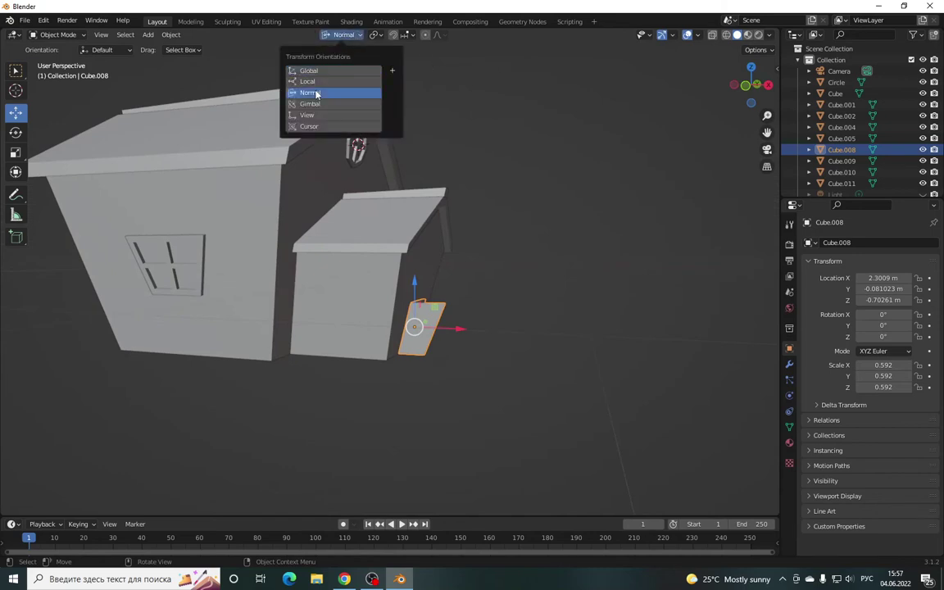
left_click(309, 71)
left_click(605, 190)
left_click_drag(750, 94, 607, 248)
- Scale the door Cube.008 taller and wider, then undo the resizing
left_click(435, 317)
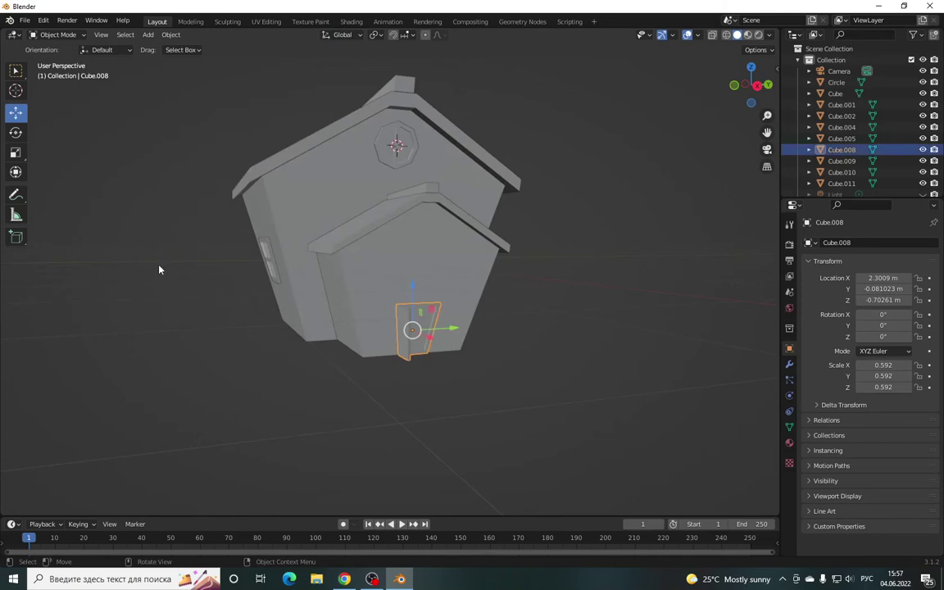
left_click(14, 134)
left_click(16, 153)
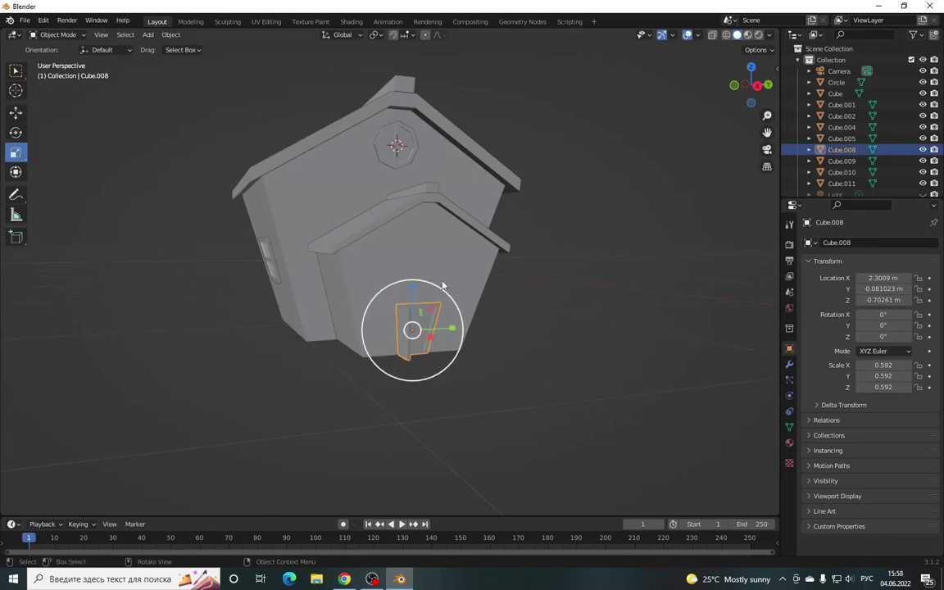
left_click_drag(412, 290, 413, 272)
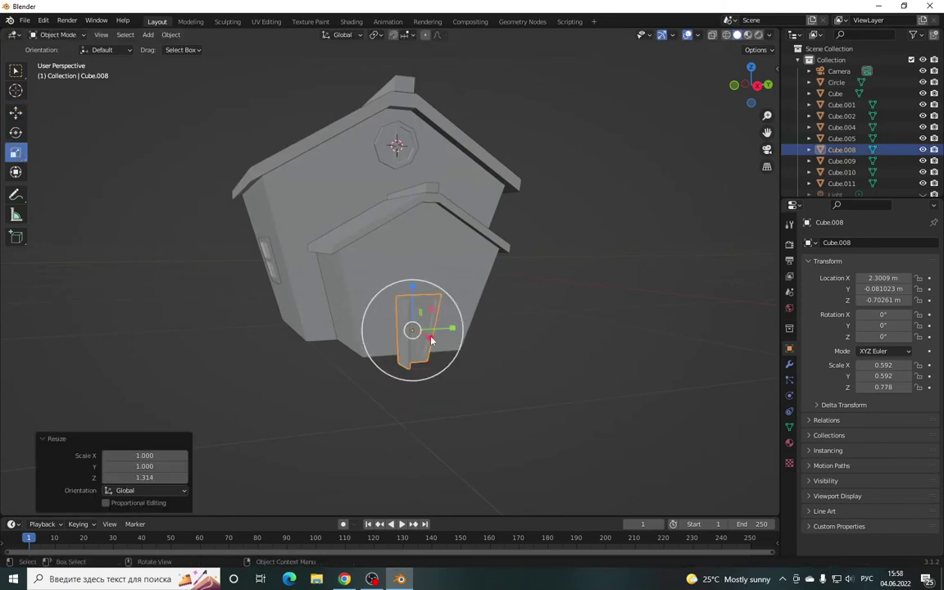
left_click_drag(452, 330, 463, 330)
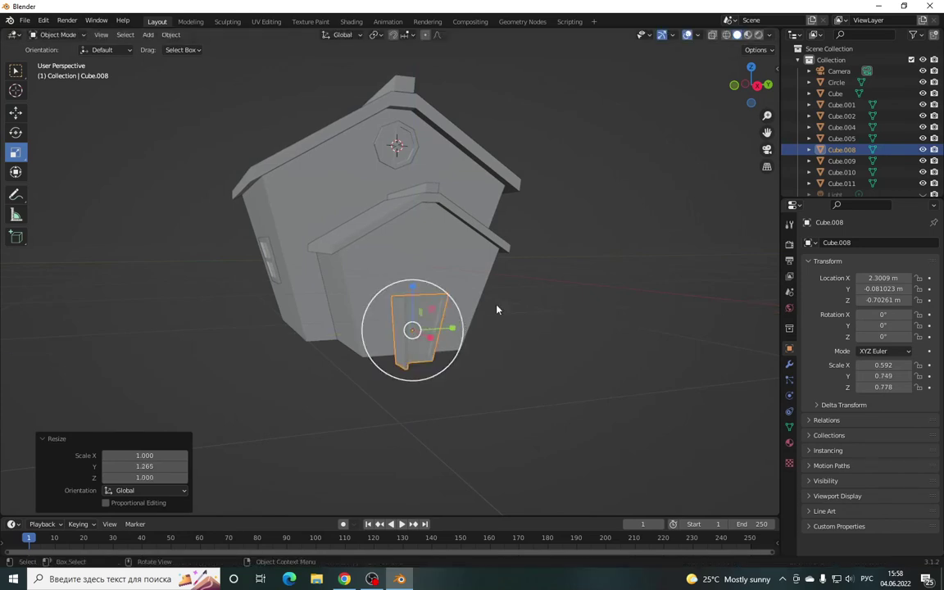
left_click_drag(412, 286, 414, 272)
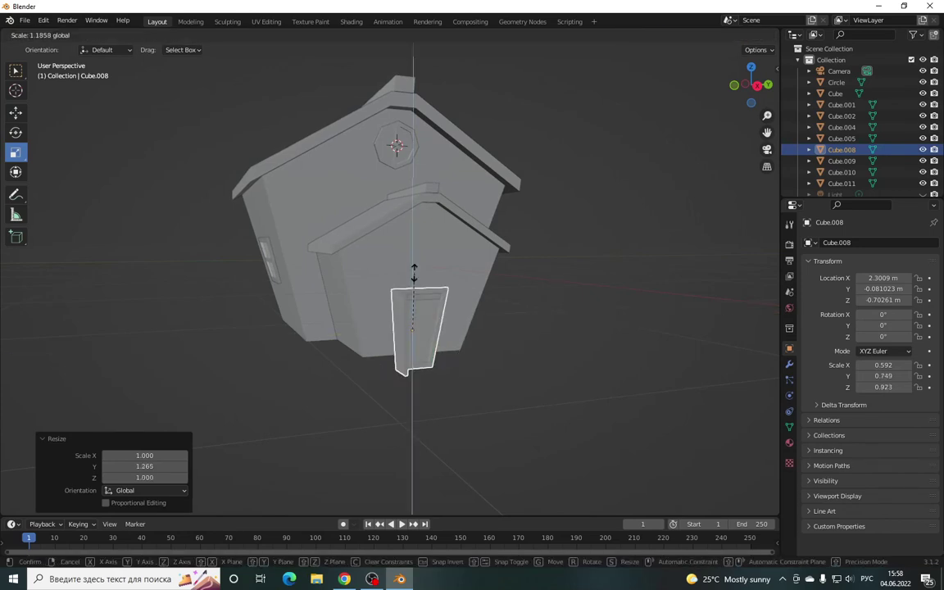
left_click(16, 110)
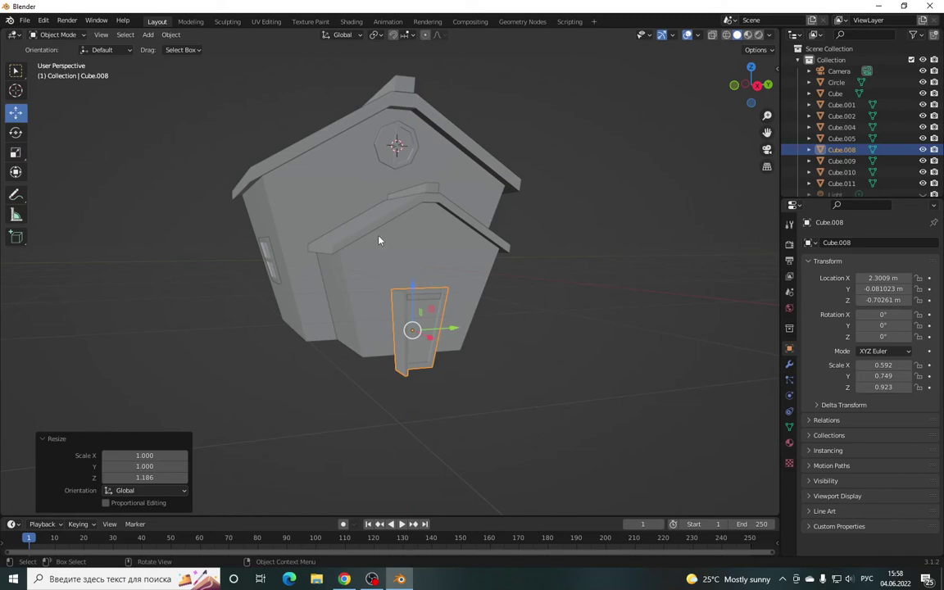
mouse_move(751, 85)
left_mouse_down()
mouse_move(681, 82)
mouse_move(693, 86)
left_mouse_up()
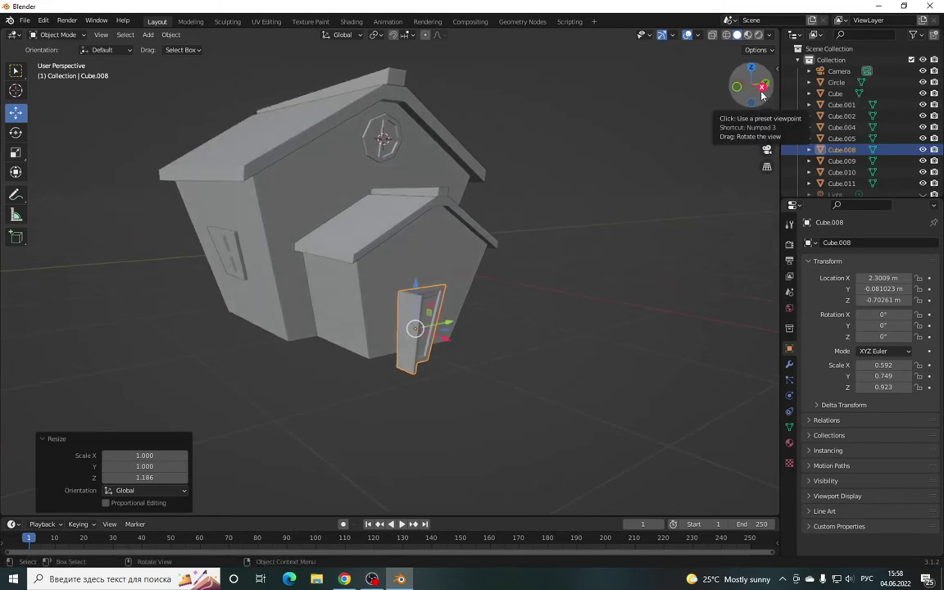
key("ctrl+z")
key("ctrl+z")
key("ctrl+z")
key("ctrl+z")
key("ctrl+z")
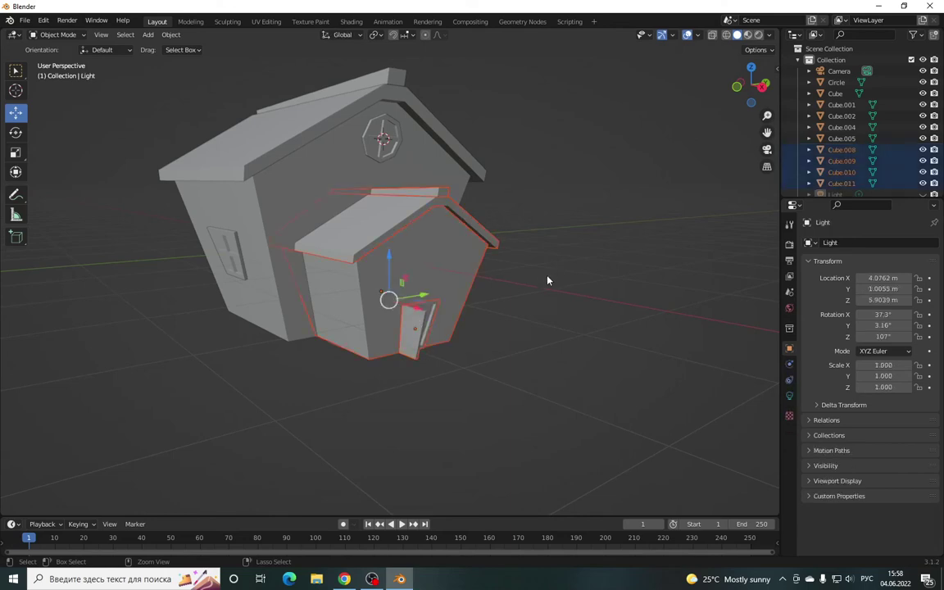
key("ctrl+z")
key("ctrl+z")
- Undo back to the separate front house and delete its door Cube.008
key("ctrl+z")
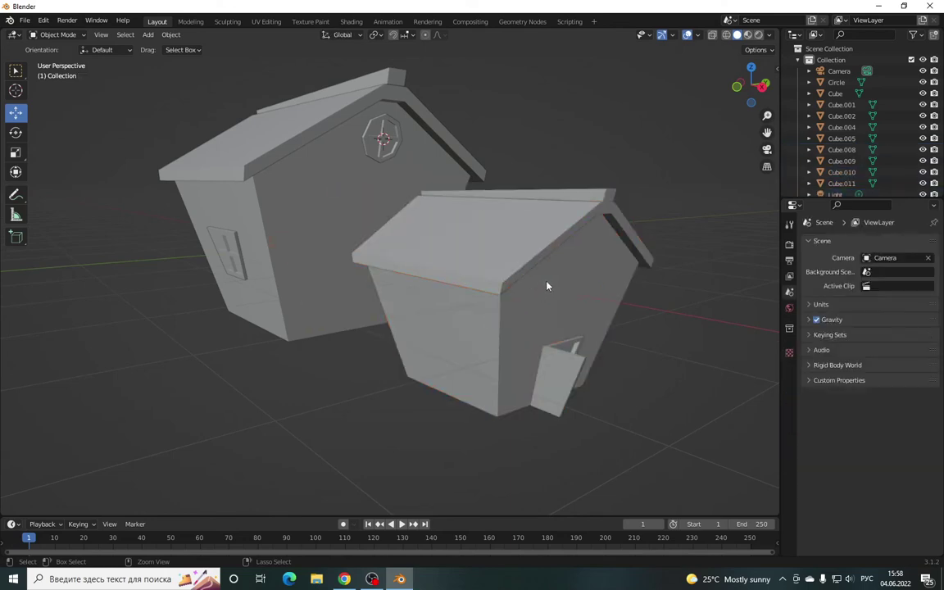
key("ctrl+z")
left_click_drag(750, 86, 654, 156)
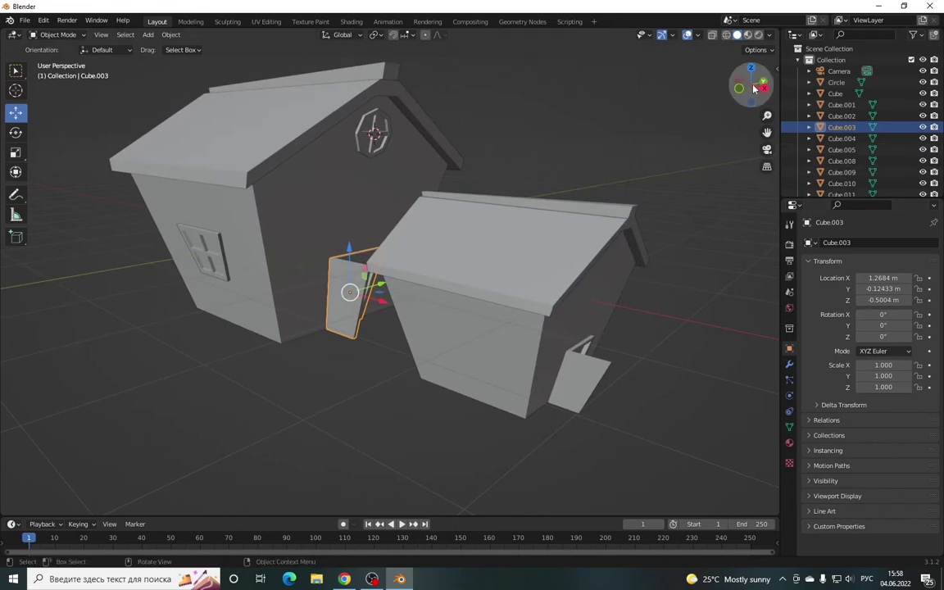
left_click_drag(751, 86, 618, 319)
left_click(476, 321)
left_click(548, 366)
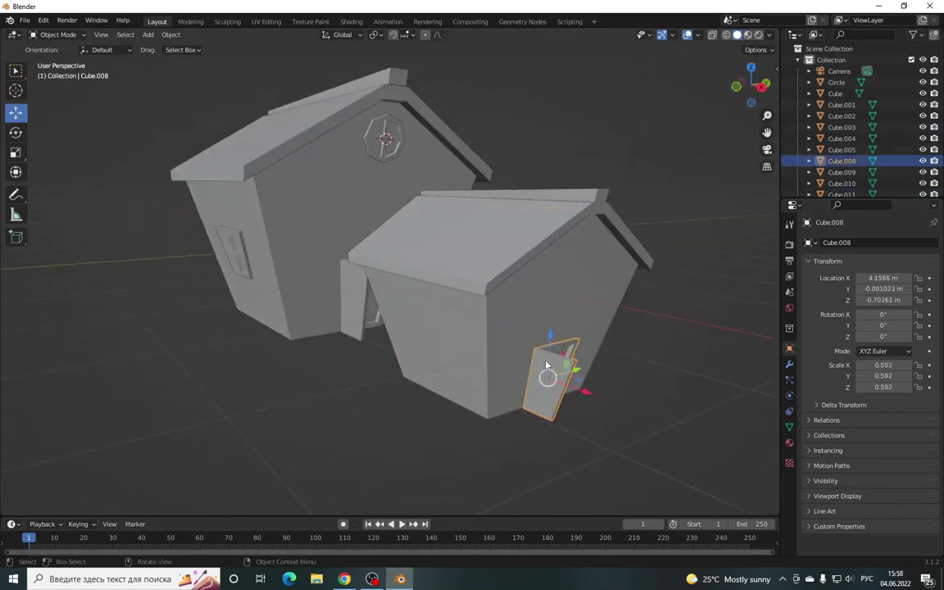
key("Delete")
left_click_drag(750, 86, 705, 90)
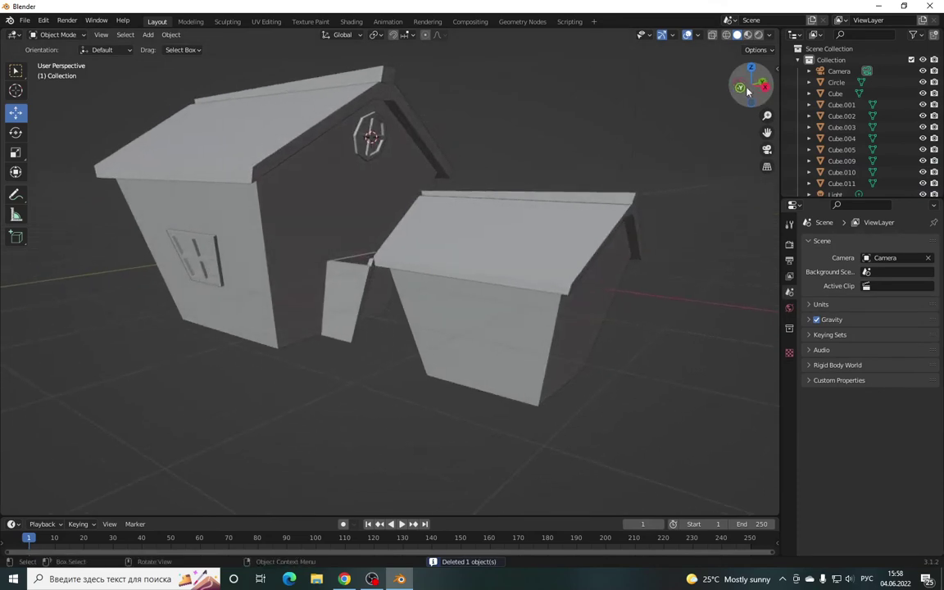
- Move the door plane Cube.003 out to the right along X
left_click(343, 287)
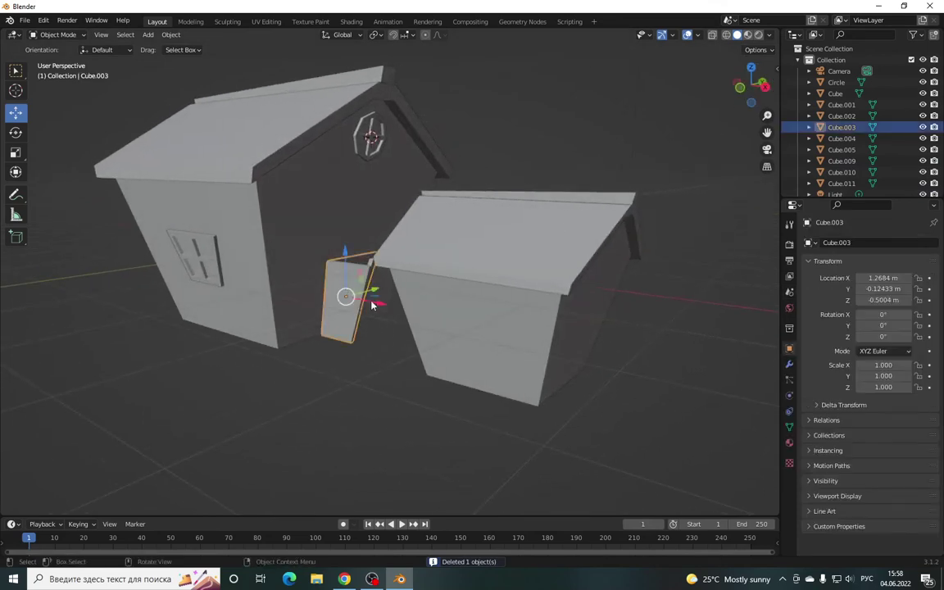
key("g")
key("x")
left_click(600, 353)
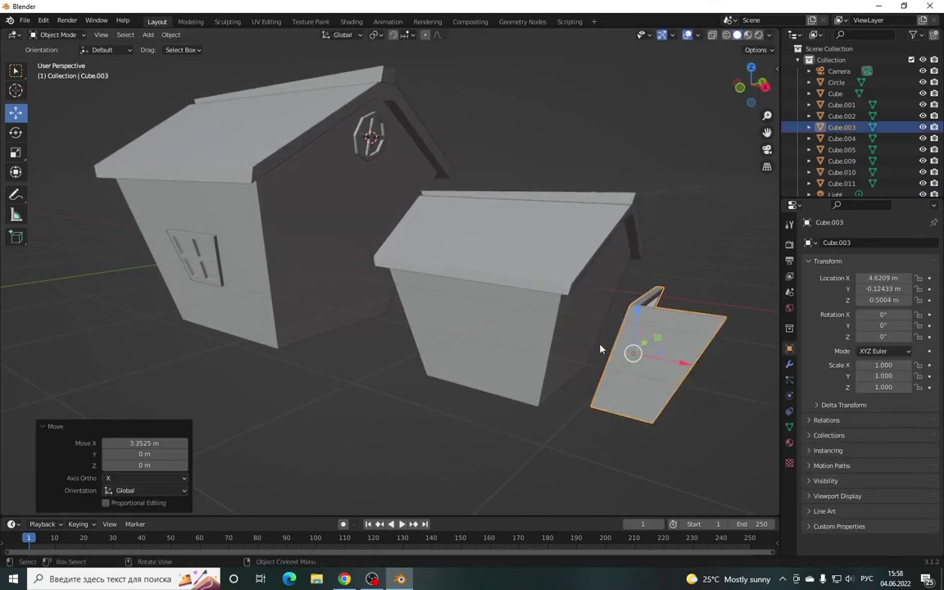
left_click_drag(748, 86, 722, 90)
middle_click_drag(574, 123, 663, 88)
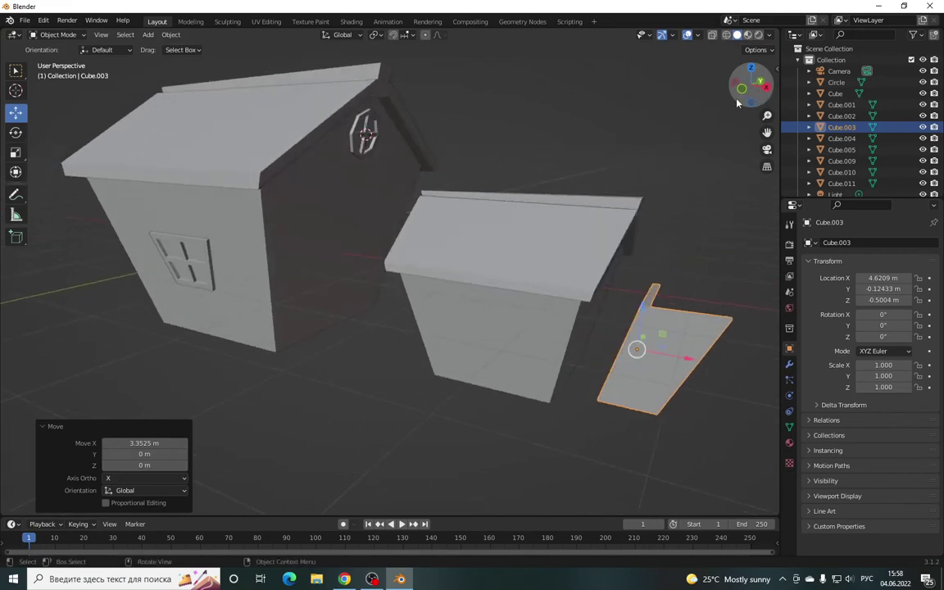
left_click(618, 126)
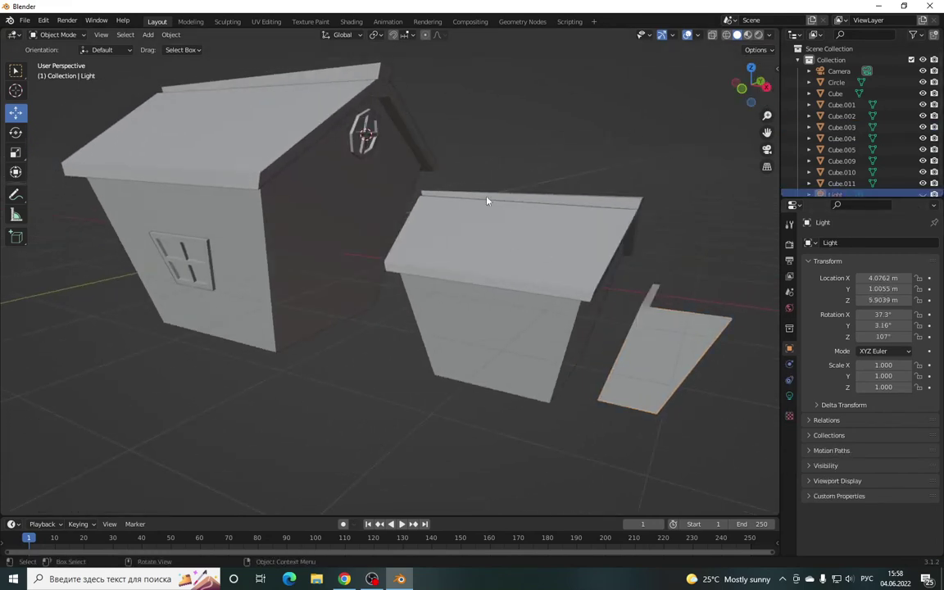
- Slide the small house -1.8714 m along X against the main house, then select Cube.003
left_click_drag(427, 184, 584, 449)
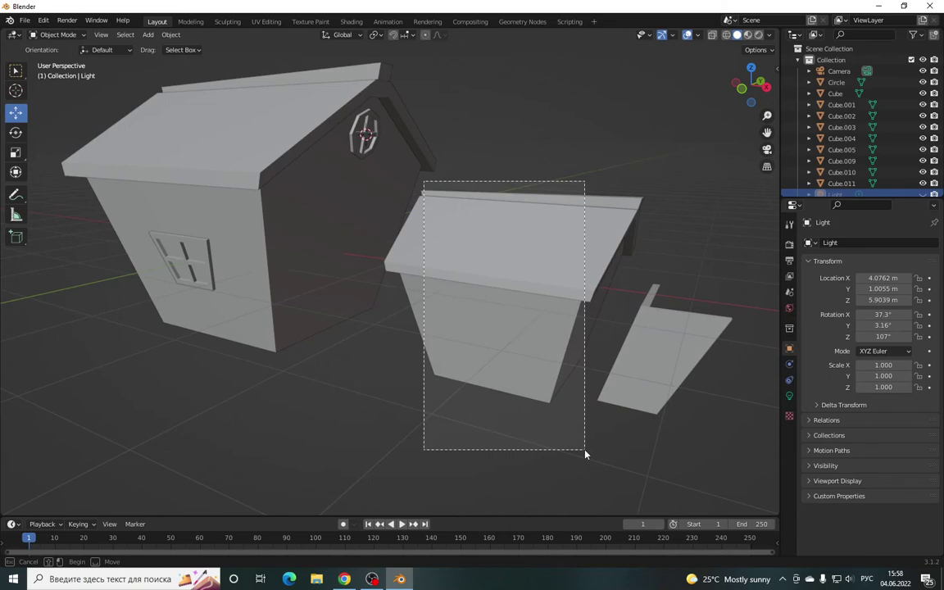
key("g")
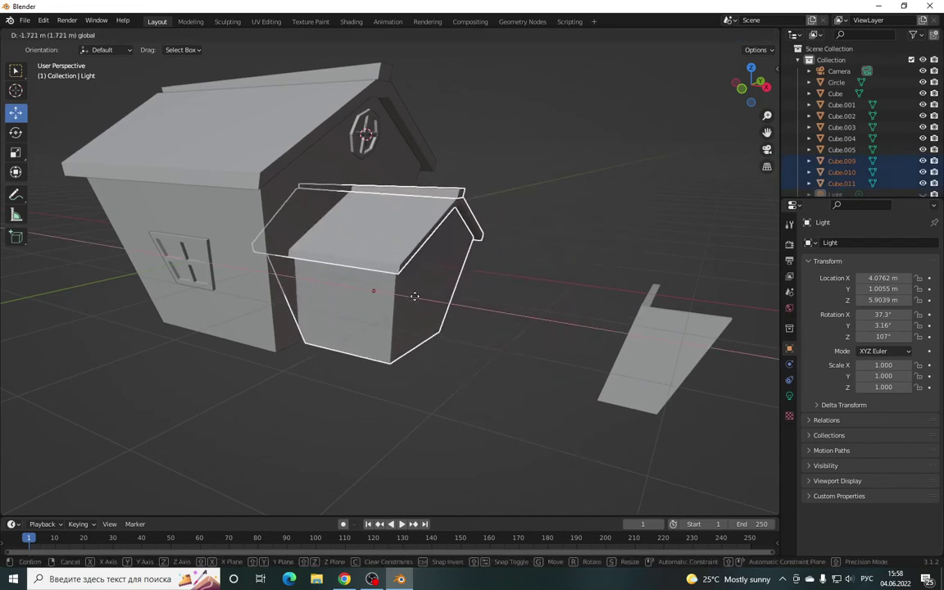
left_click(400, 292)
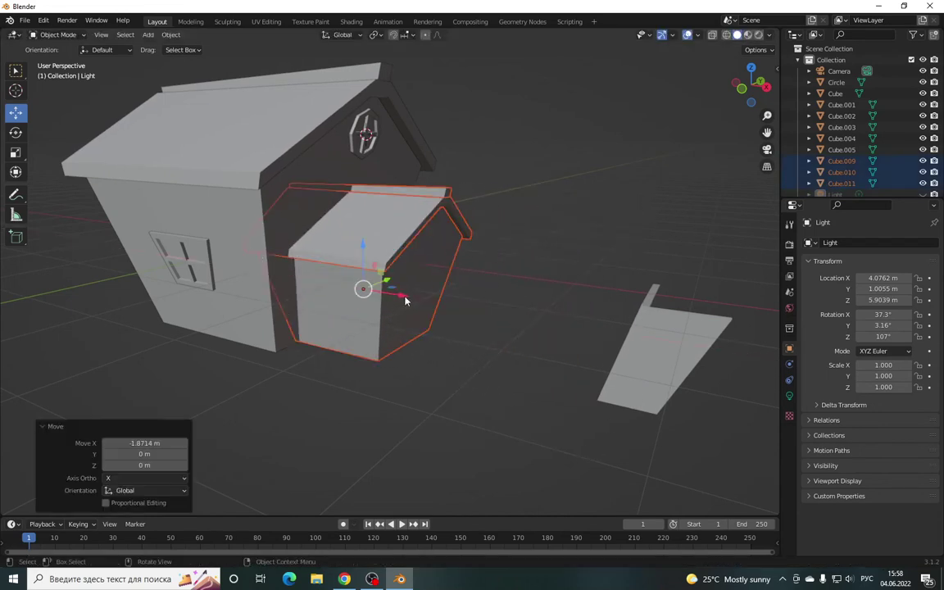
left_click(624, 331)
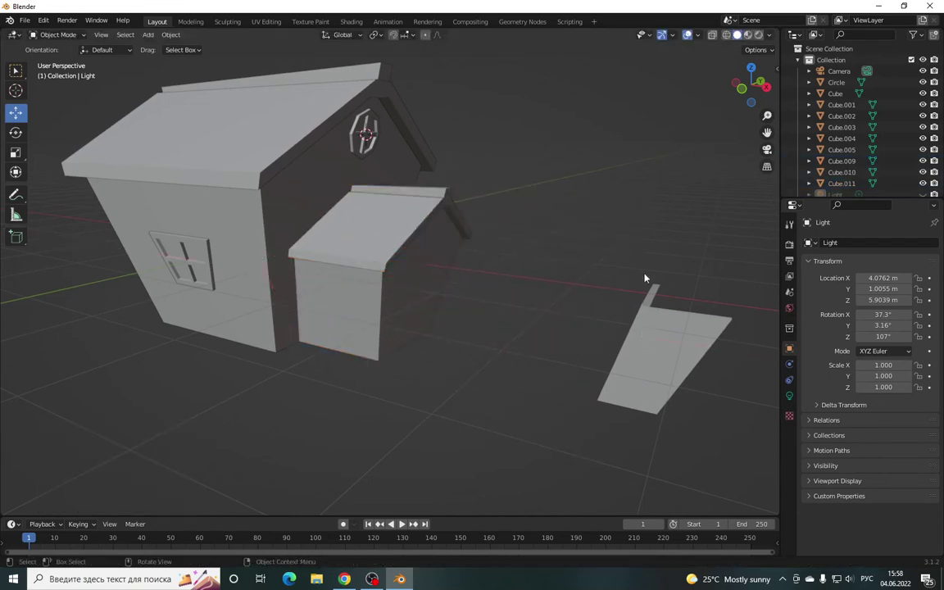
left_click(639, 327)
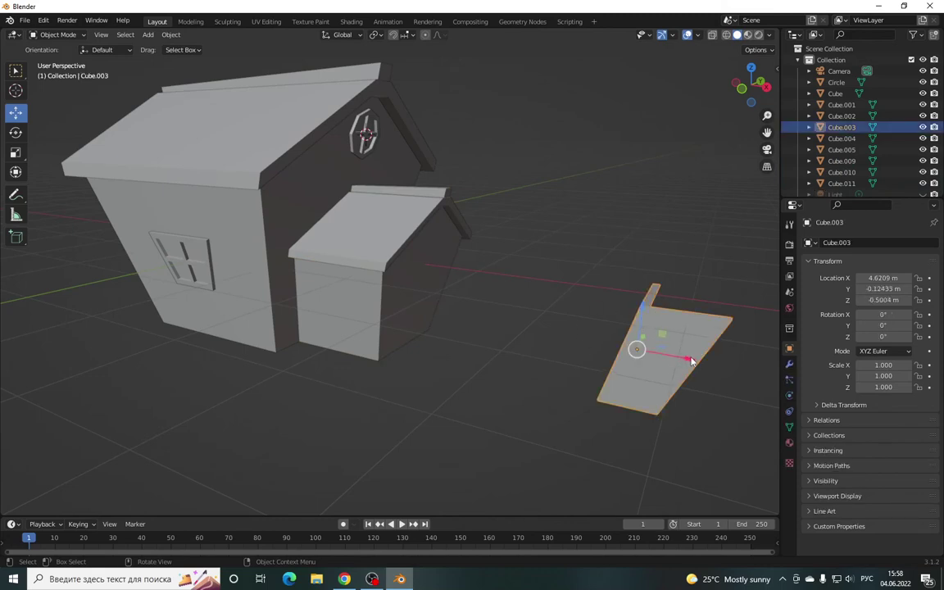
- Slide Cube.003 left along X and nudge it -0.050277 m to X 2.3366 m, flush with the wall
key("g")
key("x")
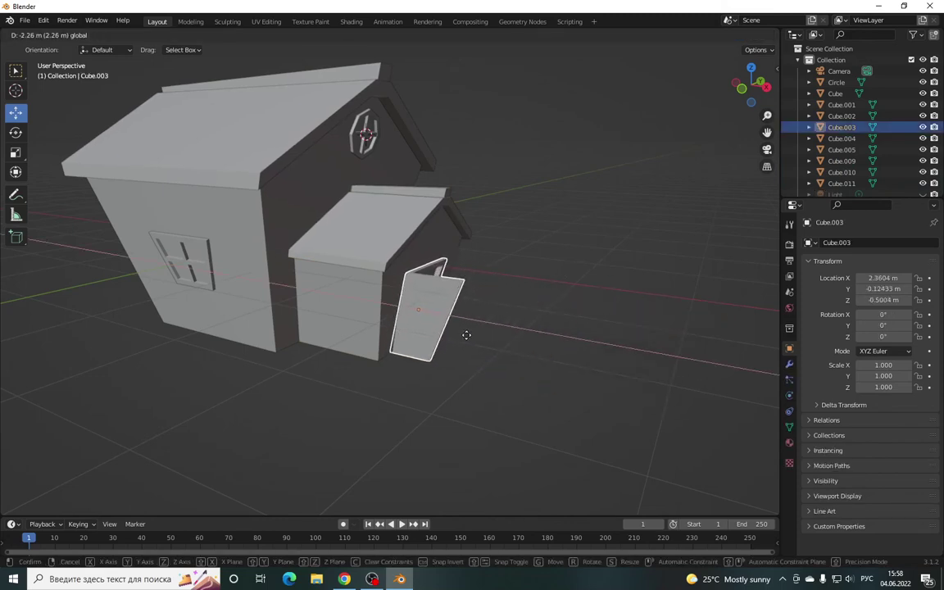
left_click(465, 333)
scroll(520, 276, "up", 2)
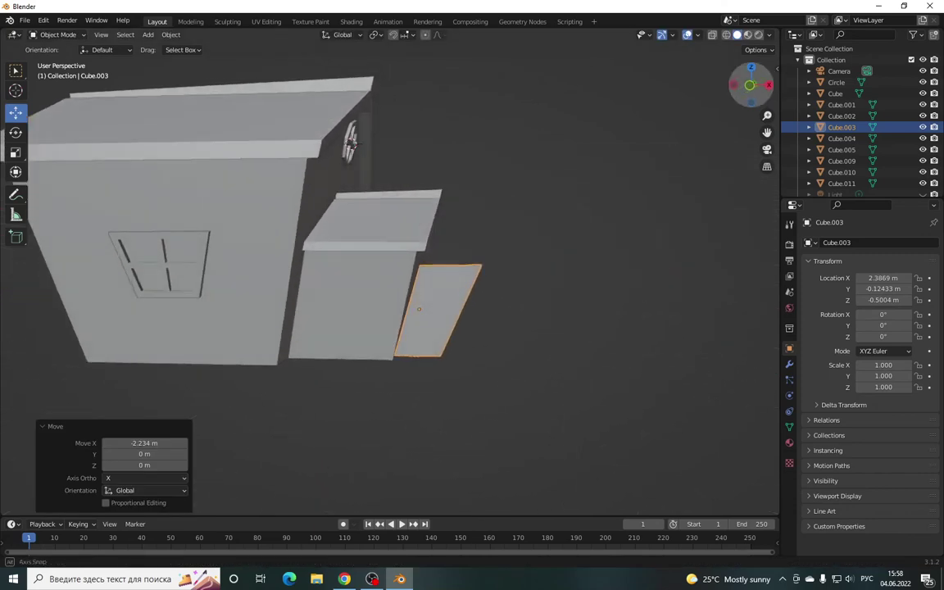
scroll(520, 276, "up", 2)
scroll(520, 276, "up", 1)
left_click_drag(766, 133, 664, 135)
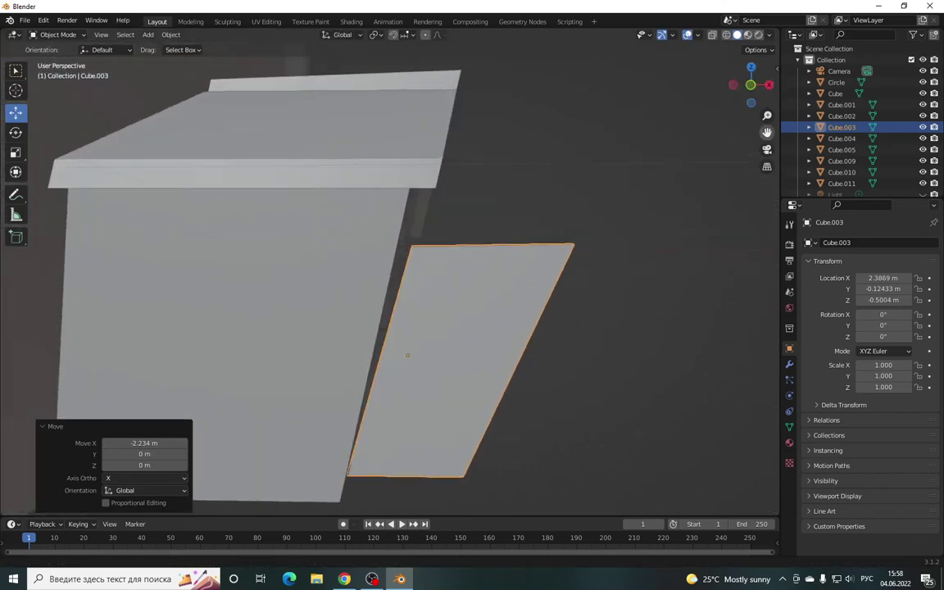
left_click_drag(414, 358, 402, 358)
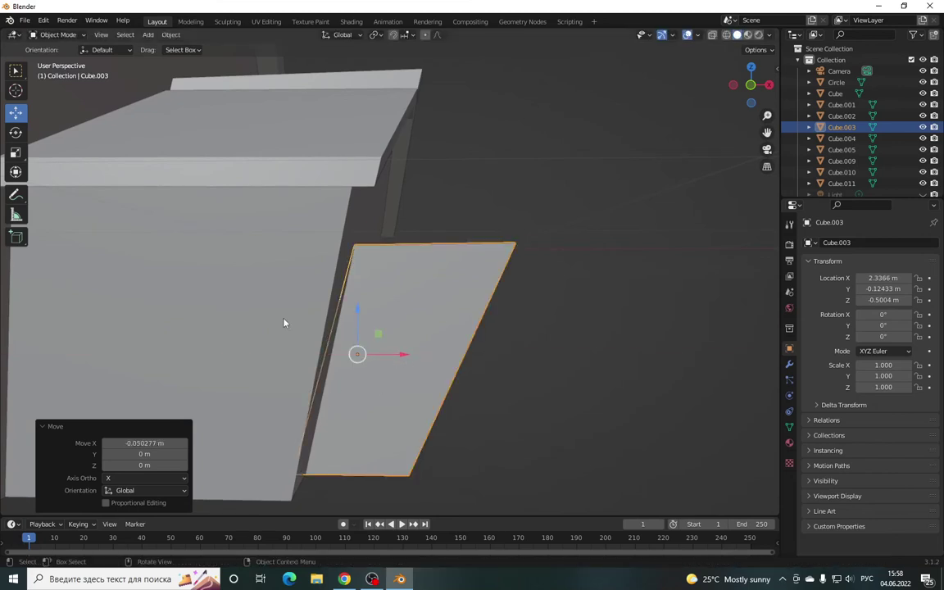
- Center the door plane in Front Orthographic view and open the interaction mode list
middle_click_drag(690, 131, 696, 127, "shift")
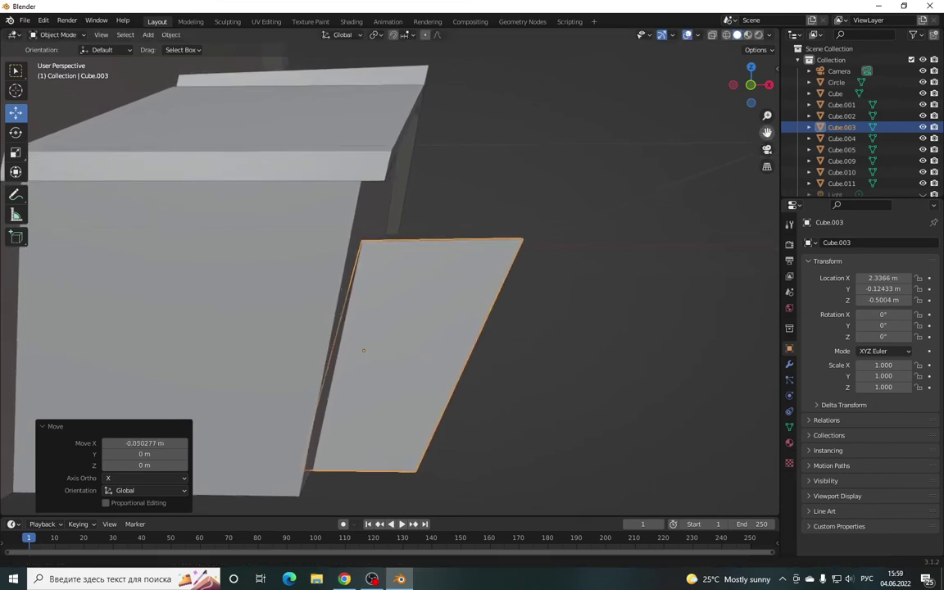
left_click_drag(746, 84, 755, 85)
key("KP_1")
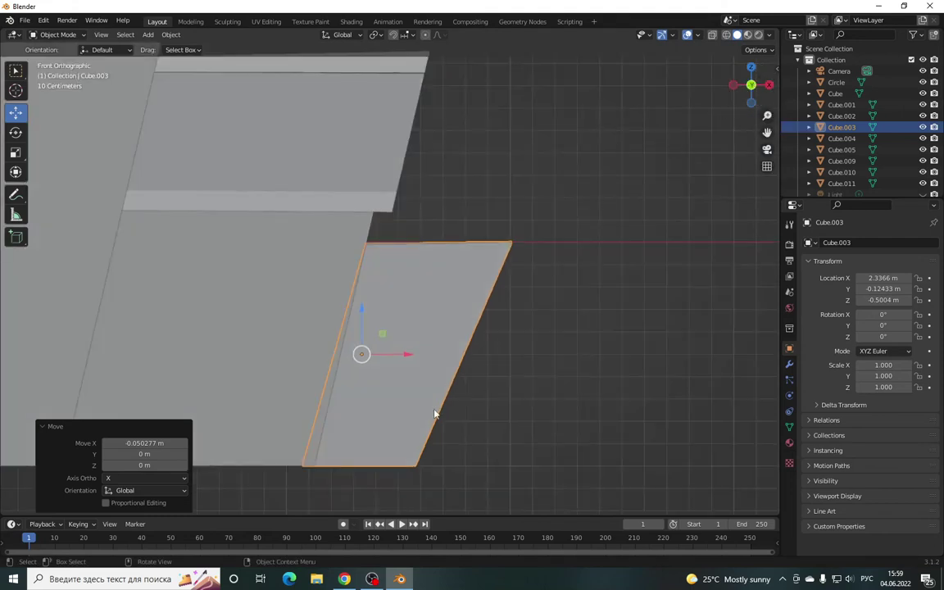
scroll(392, 373, "up", 1)
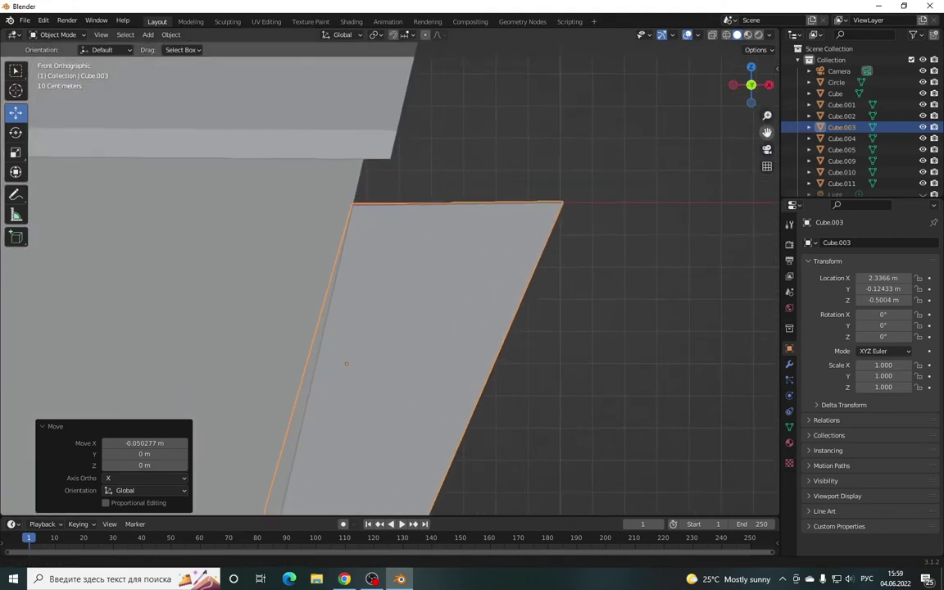
middle_click_drag(443, 288, 453, 188, "shift")
left_click(56, 36)
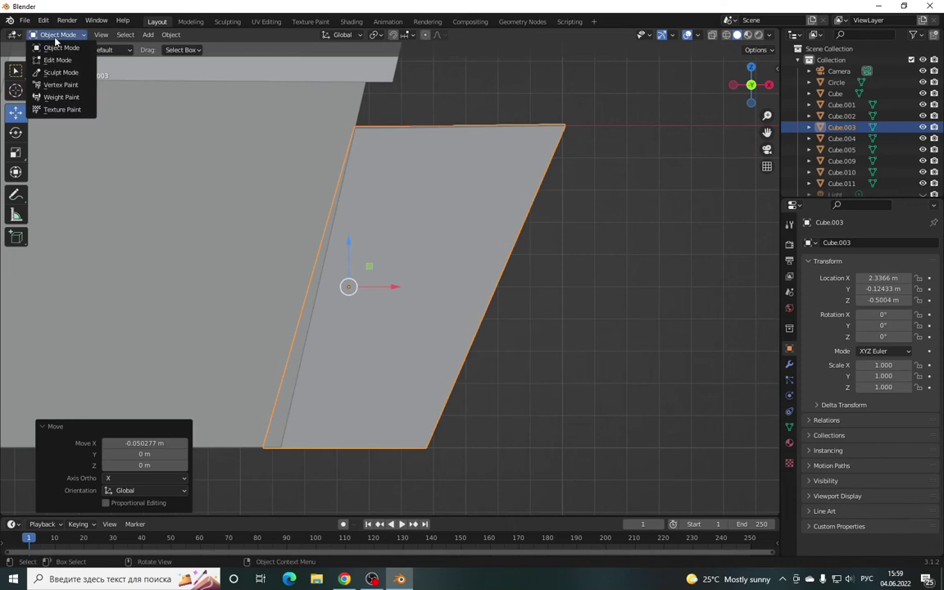
- In Edit Mode with X-ray on, shift the door's lower edges about 5 cm along X
left_click(56, 60)
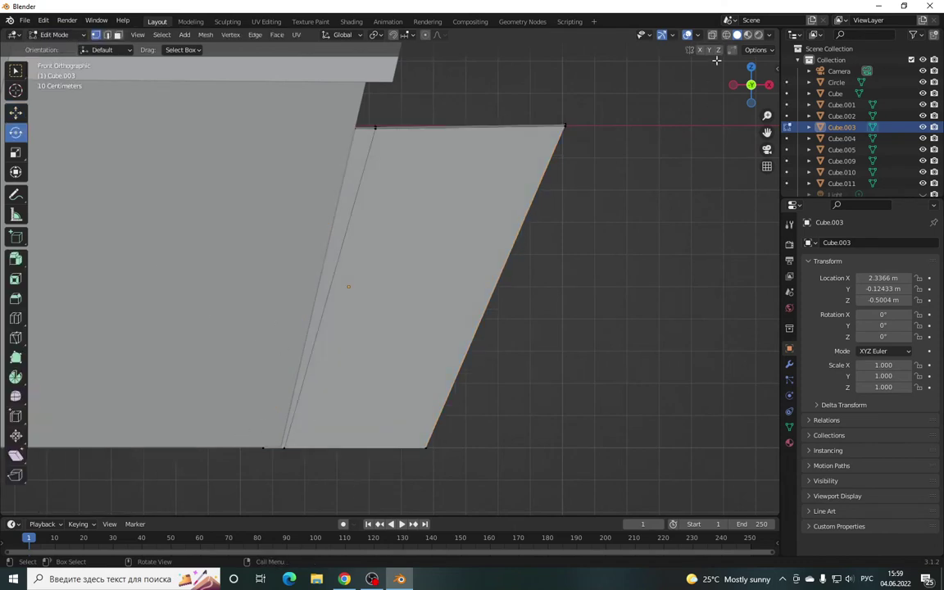
left_click(713, 35)
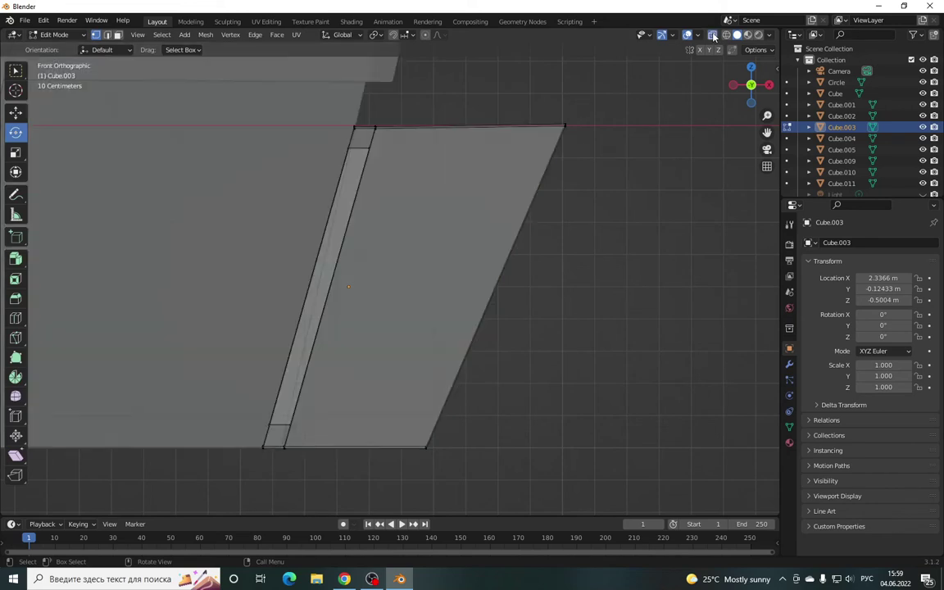
left_click_drag(240, 425, 484, 495)
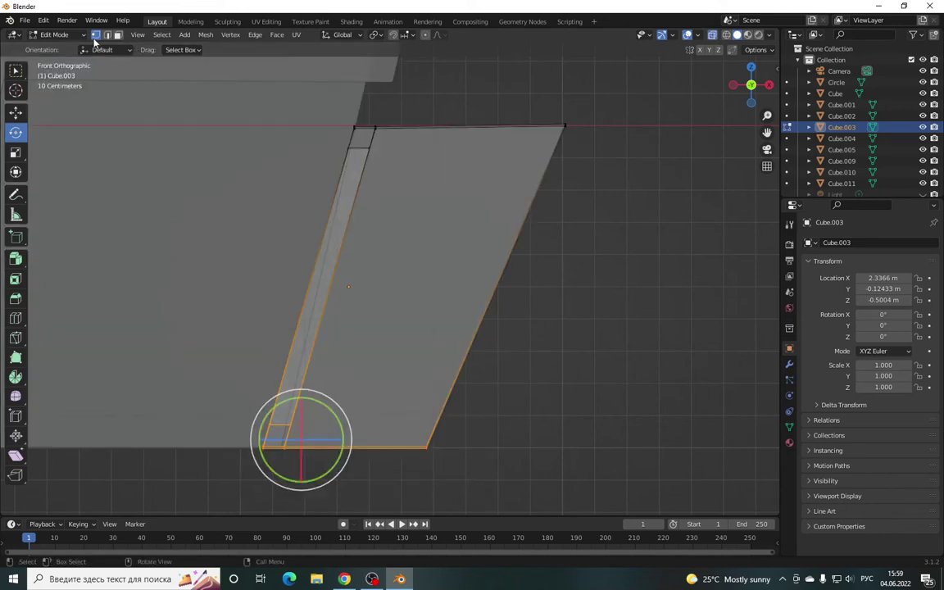
left_click(16, 115)
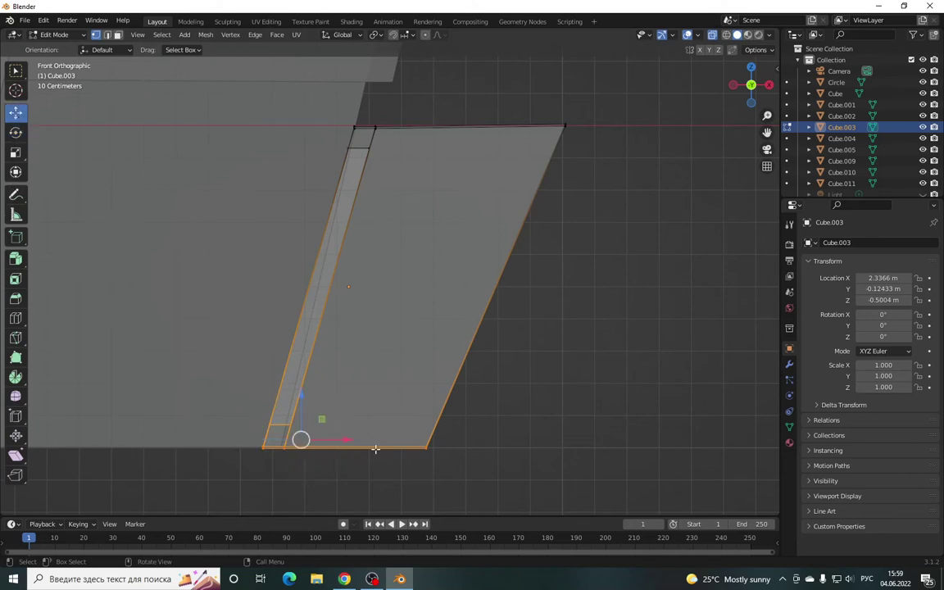
left_click_drag(348, 438, 366, 438)
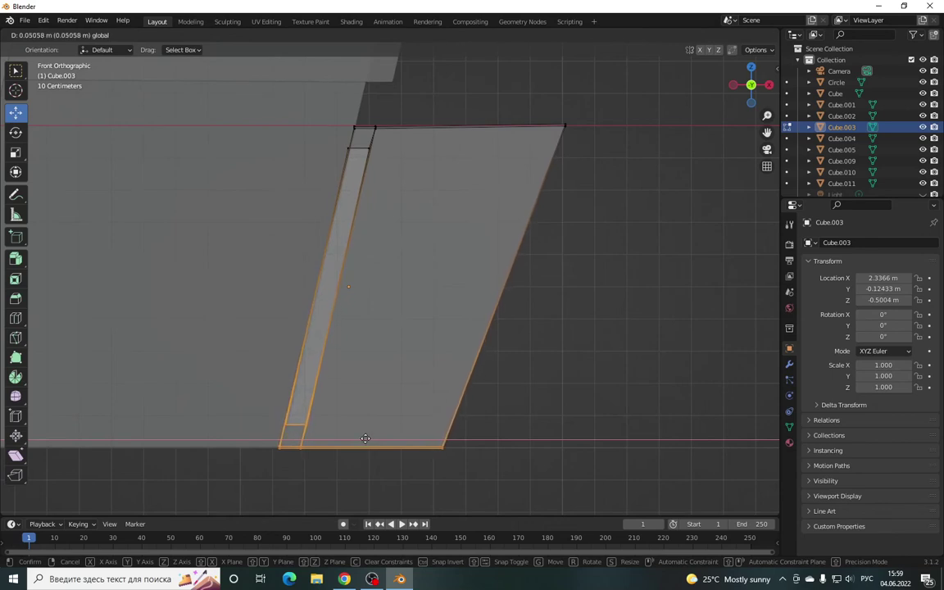
- Select the door's top corner, then return to Object Mode
mouse_move(329, 116)
left_mouse_down()
mouse_move(388, 158)
mouse_move(413, 134)
left_mouse_up()
left_click(598, 146)
left_click_drag(751, 84, 453, 214)
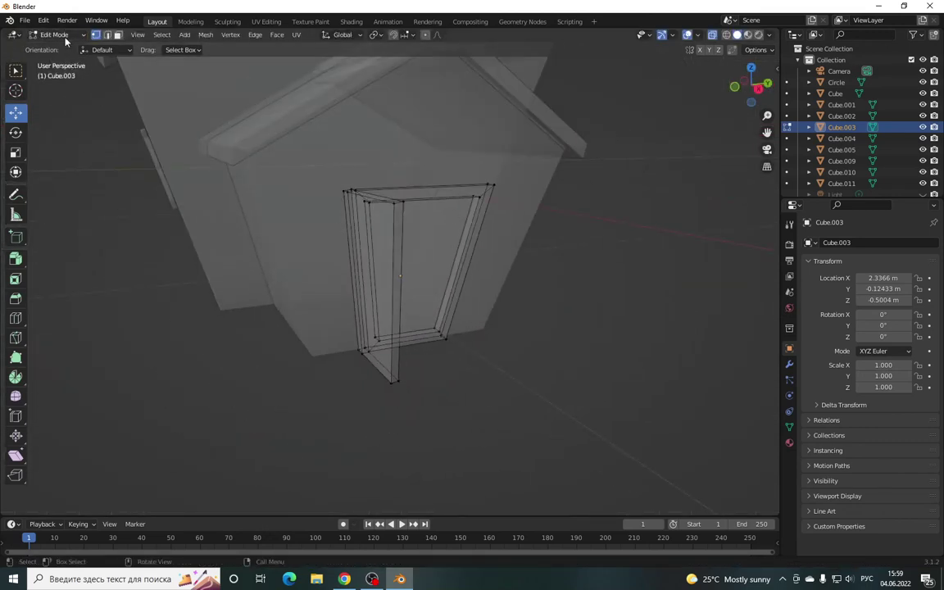
key("Tab")
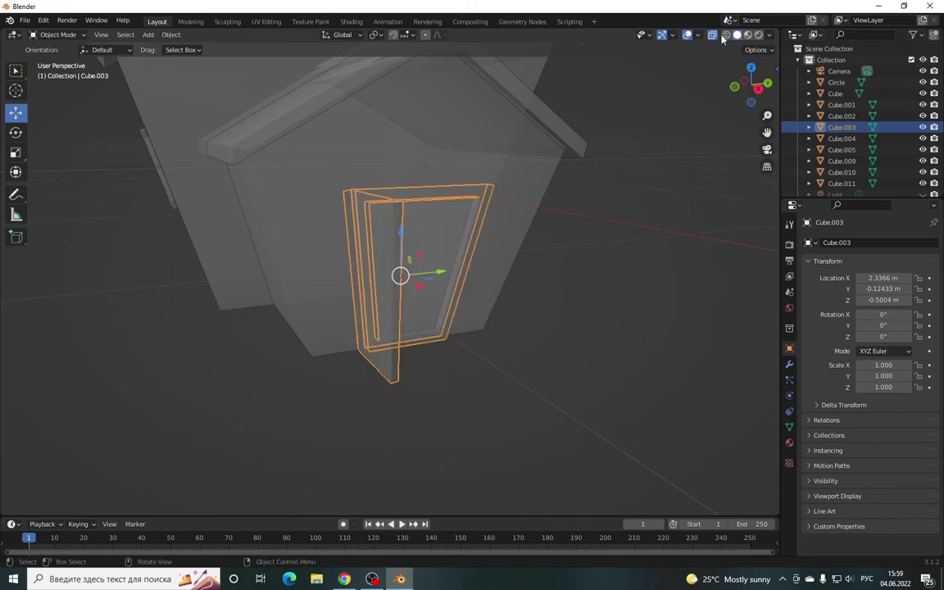
- Turn X-ray off, deselect the door Cube.003, and orbit out to view the whole birdhouse
left_click(713, 35)
left_click_drag(752, 86, 529, 267)
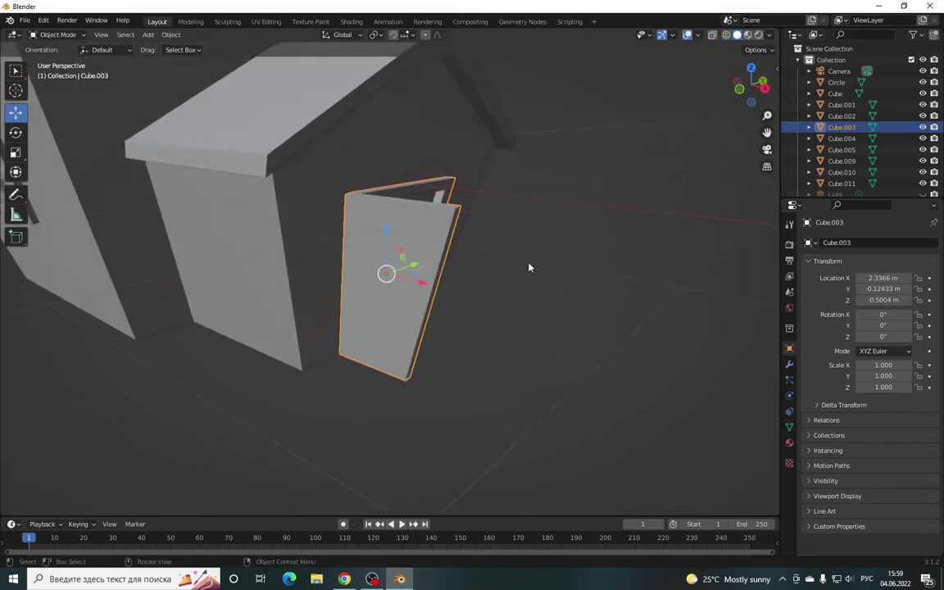
scroll(528, 267, "down", 5)
left_click(734, 103)
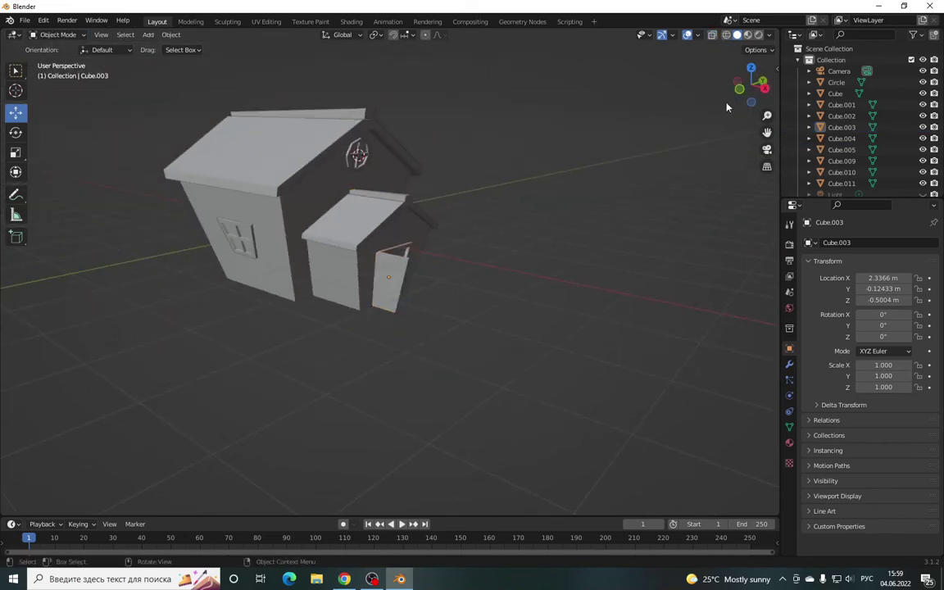
left_click_drag(748, 97, 740, 93)
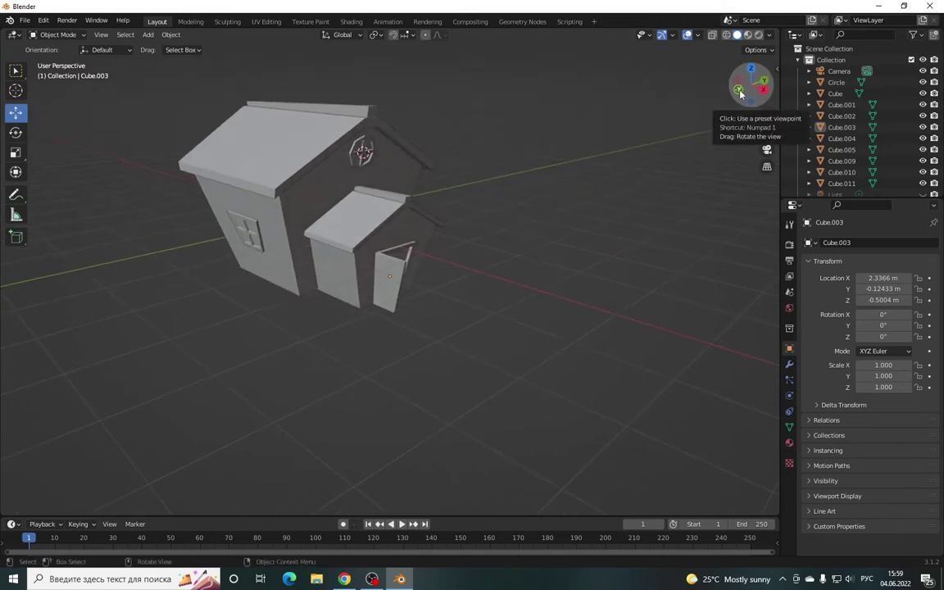
middle_click_drag(541, 329, 297, 493)
left_click(372, 579)
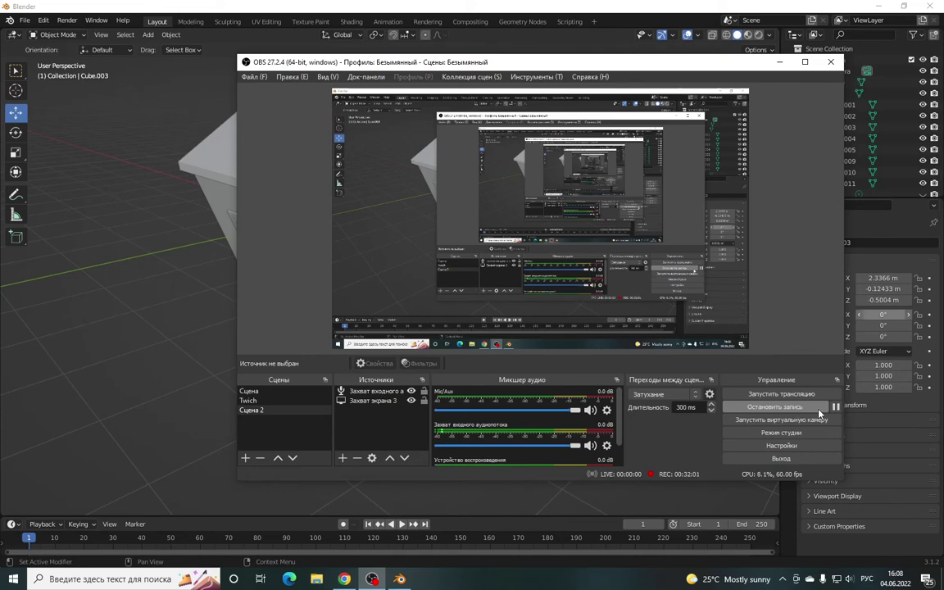
- Stop the OBS screen recording from the Controls dock
left_click(818, 410)
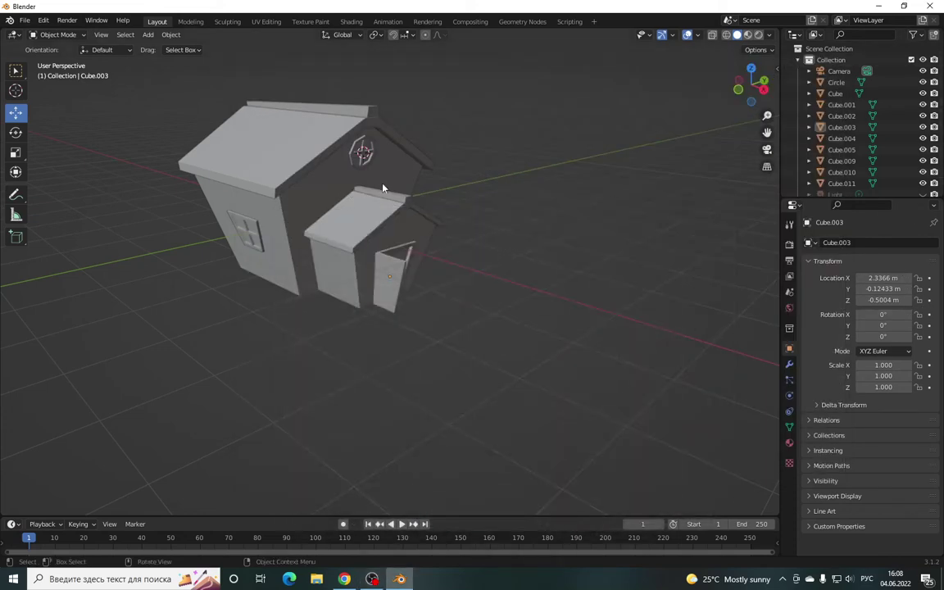
left_click_drag(750, 85, 734, 92)
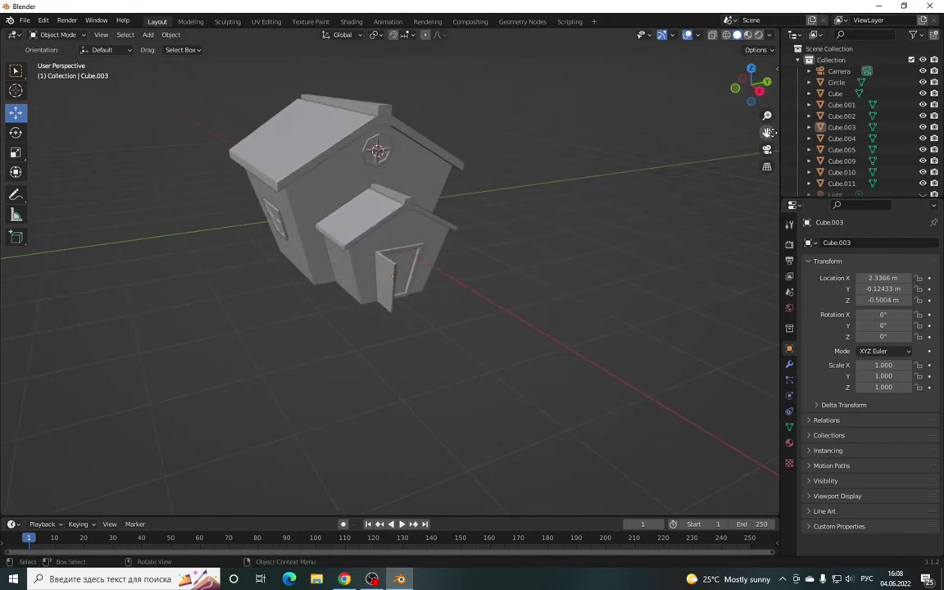
left_click_drag(767, 132, 828, 139)
left_click_drag(750, 85, 742, 91)
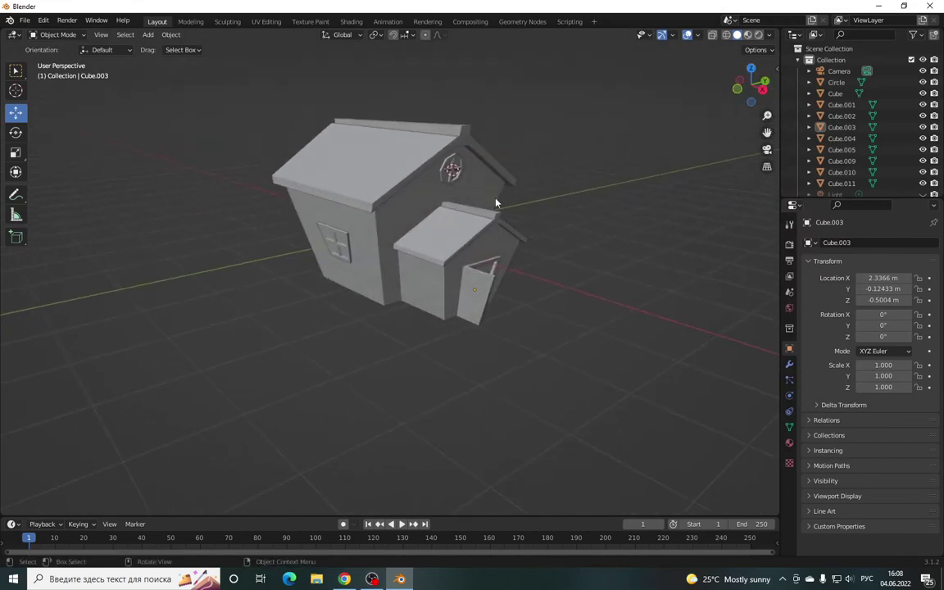
scroll(406, 224, "up", 2)
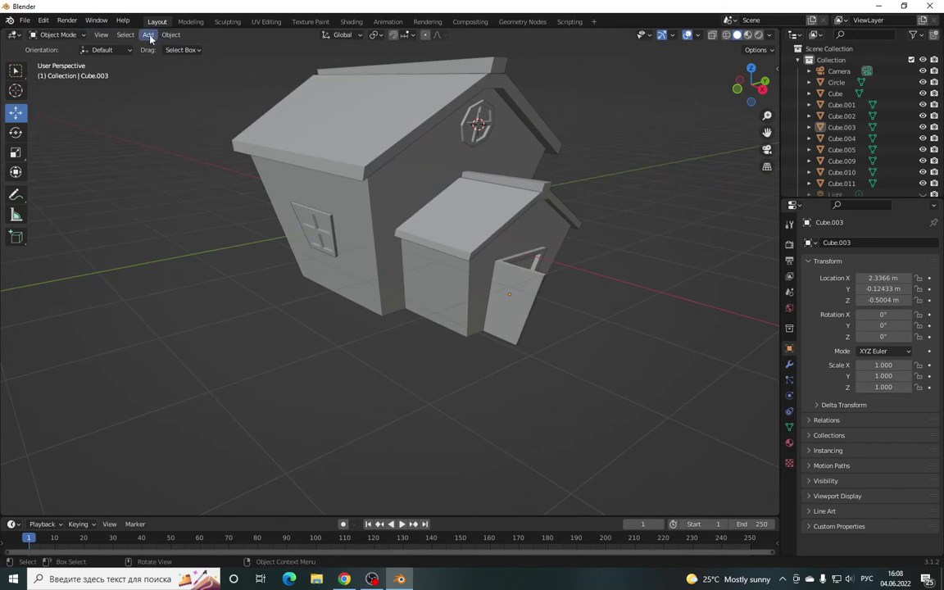
left_click_drag(751, 86, 704, 91)
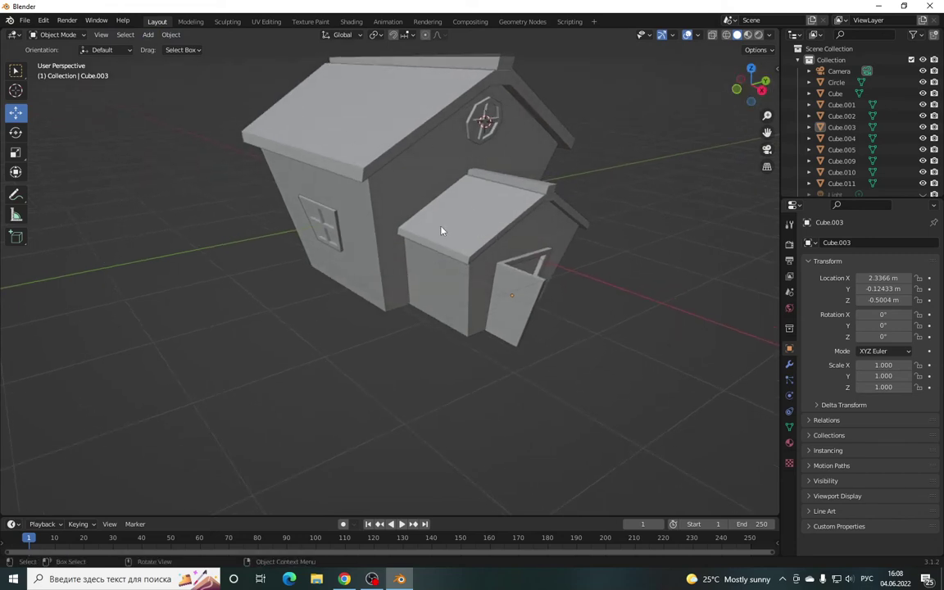
left_click(148, 35)
mouse_move(164, 47)
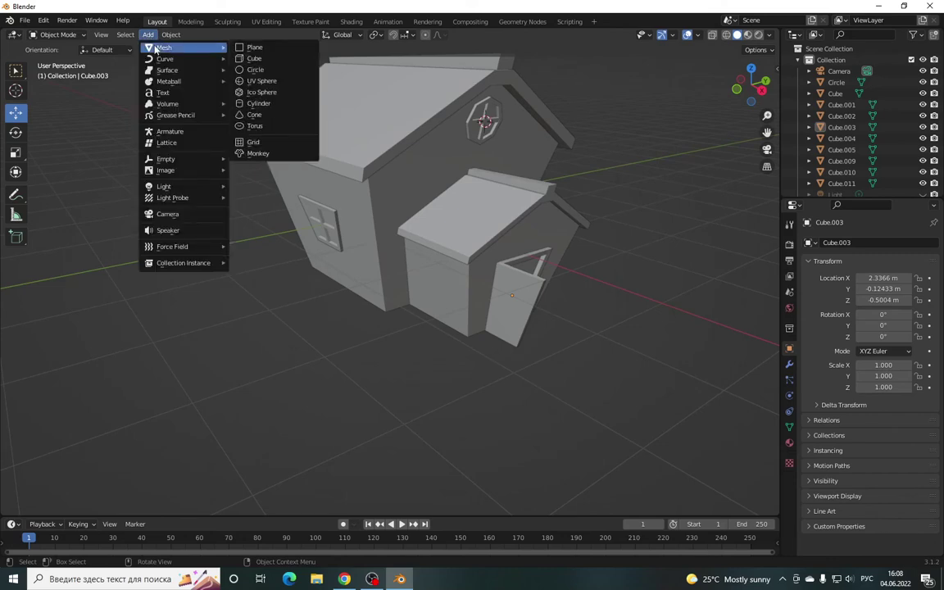
- Add a plane, lower it along Z, and scale it up about 3.343 times
left_click(258, 51)
key("g")
key("z")
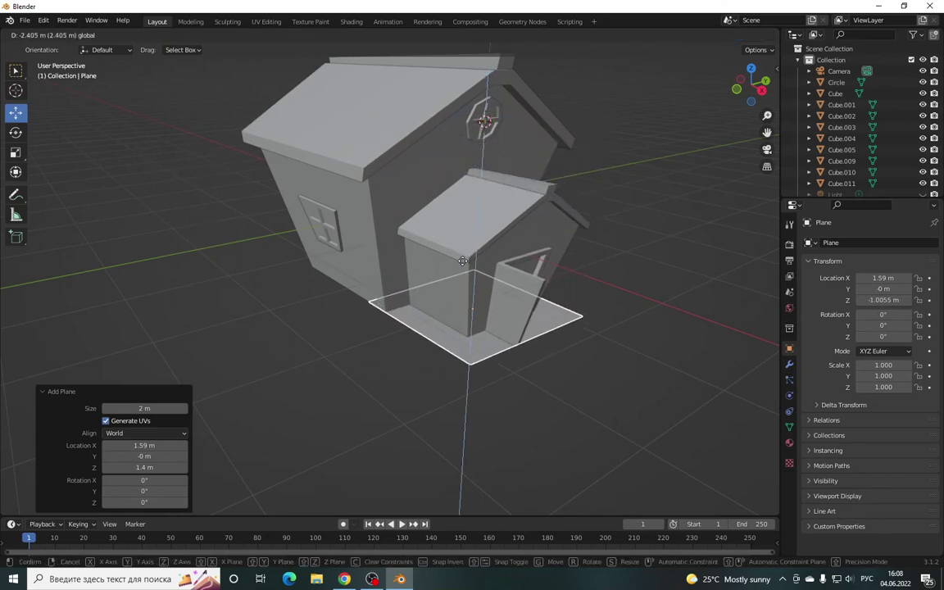
left_click(463, 260)
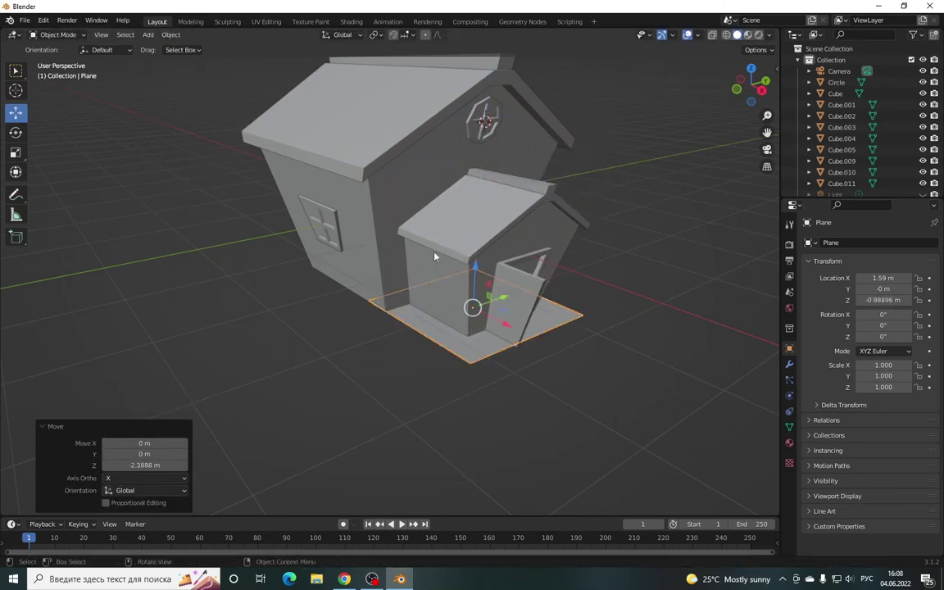
left_click(15, 132)
left_click(17, 152)
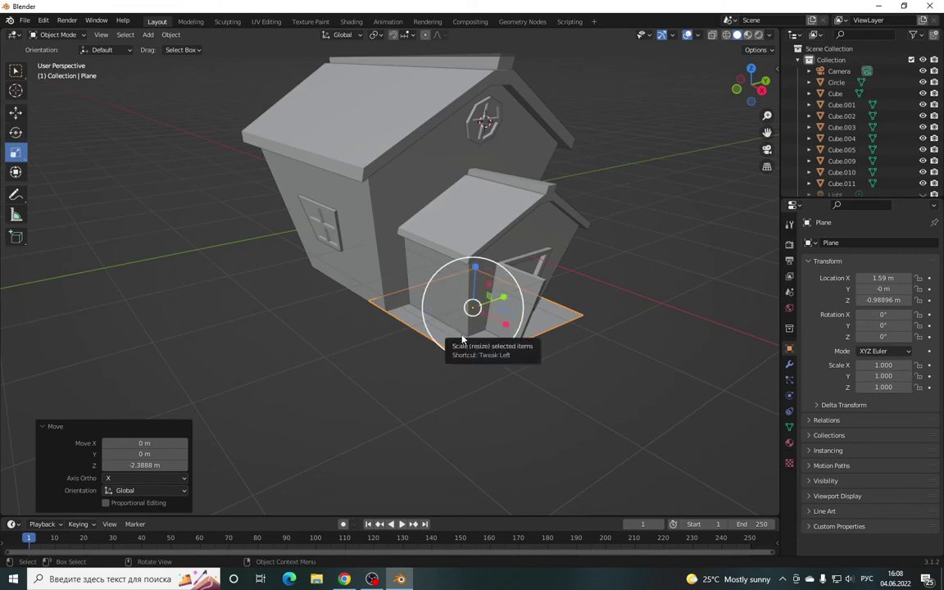
key("s")
left_click(516, 398)
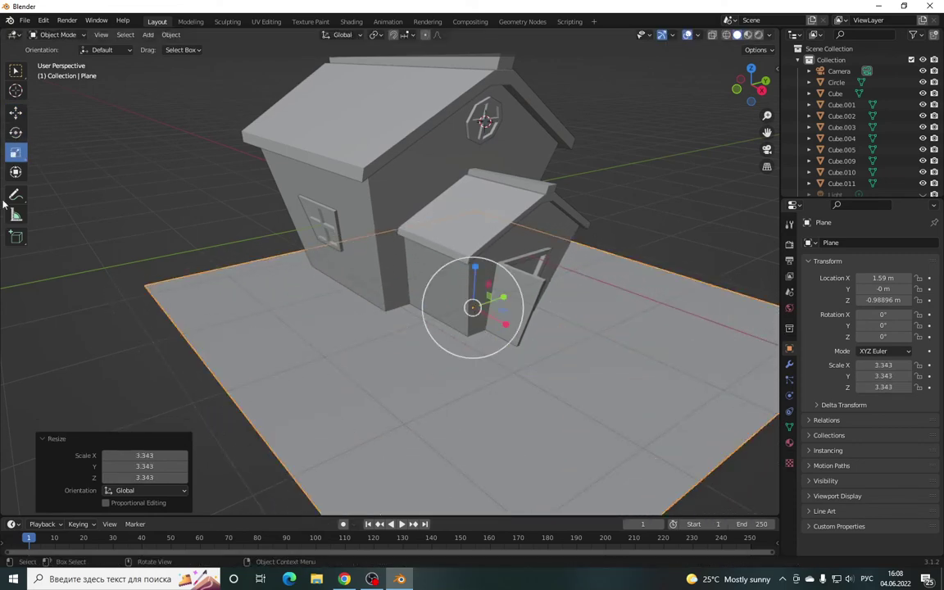
- Slide the plane along X under the house and enlarge it a further 1.216 times
left_click(15, 112)
left_click_drag(505, 327, 447, 299)
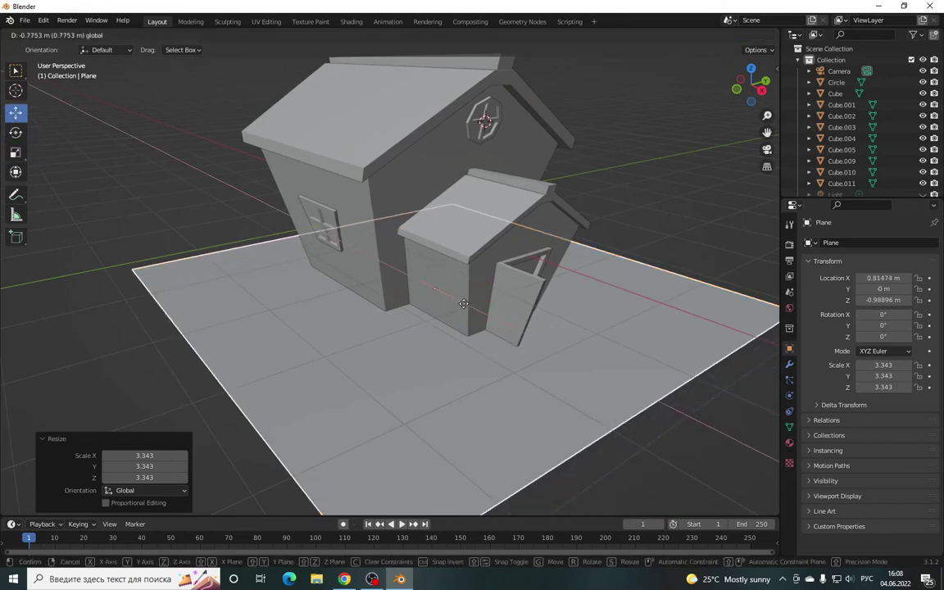
left_click(15, 153)
left_click_drag(432, 309, 437, 316)
scroll(443, 317, "down", 3)
scroll(449, 318, "up", 2)
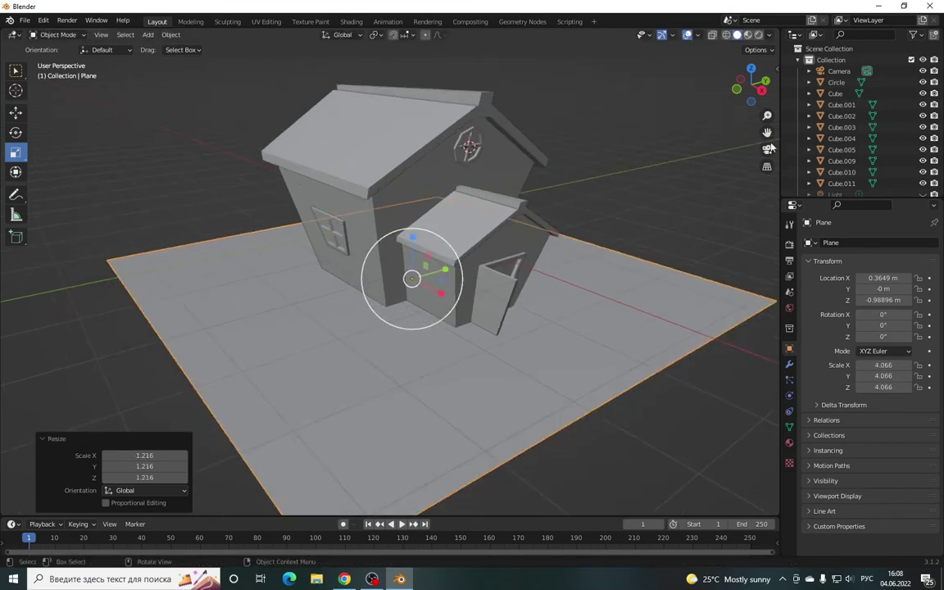
middle_click_drag(449, 318, 448, 251)
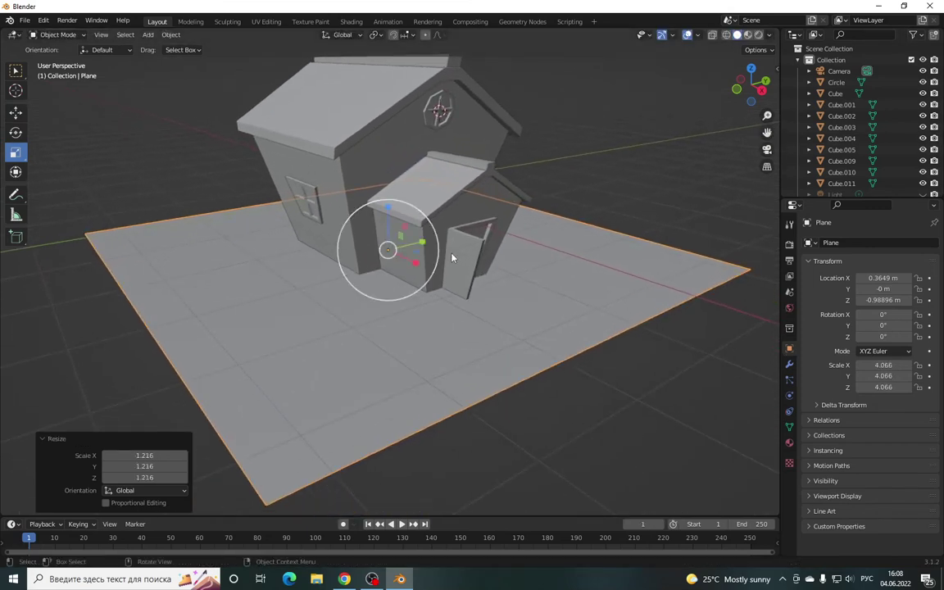
scroll(448, 254, "down", 3)
- Box-select the house and plane together and raise them about 1.014 m along Z
left_click_drag(189, 106, 583, 447)
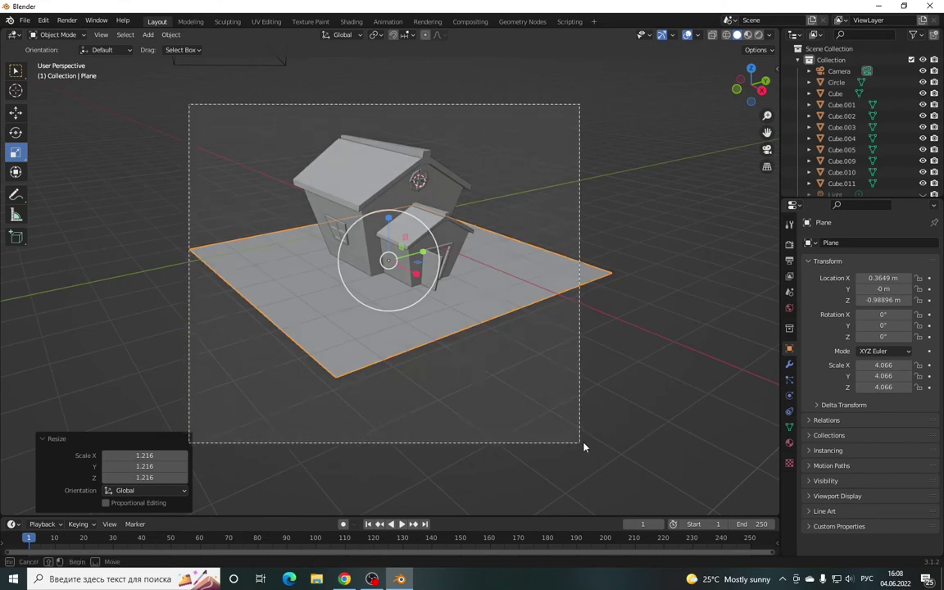
key("shift+space")
key("g")
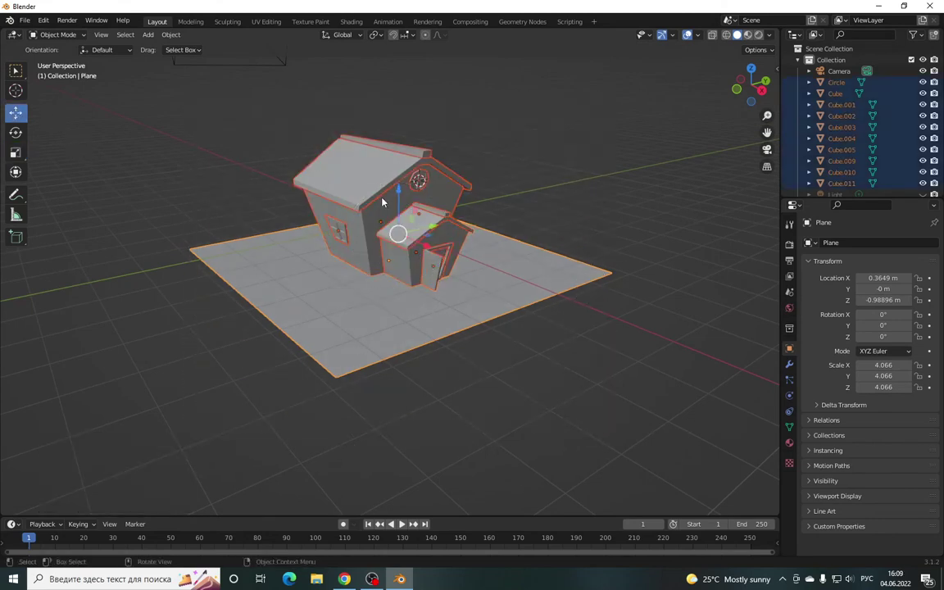
left_click_drag(398, 194, 403, 148)
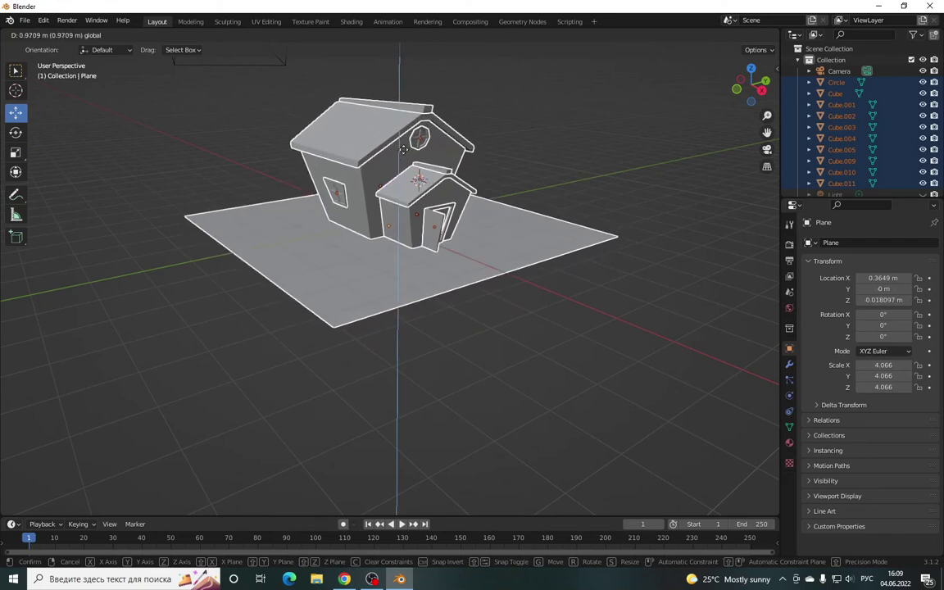
left_click_drag(403, 148, 404, 145)
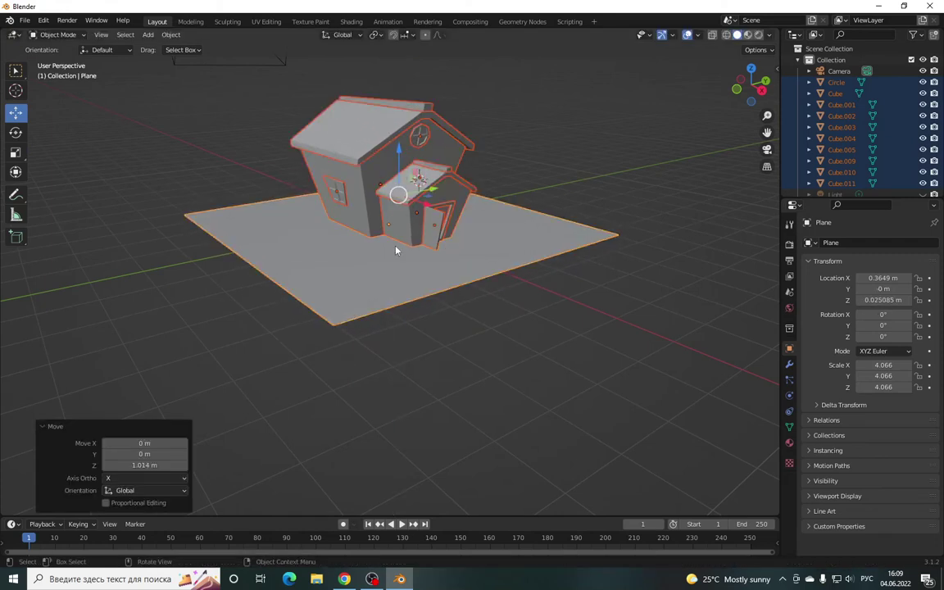
scroll(341, 266, "up", 2)
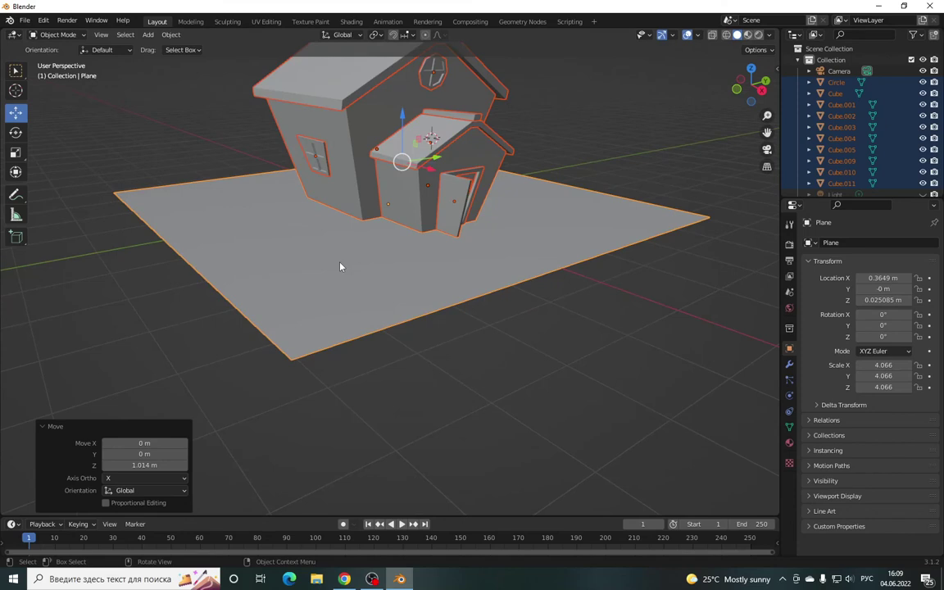
left_click(288, 234)
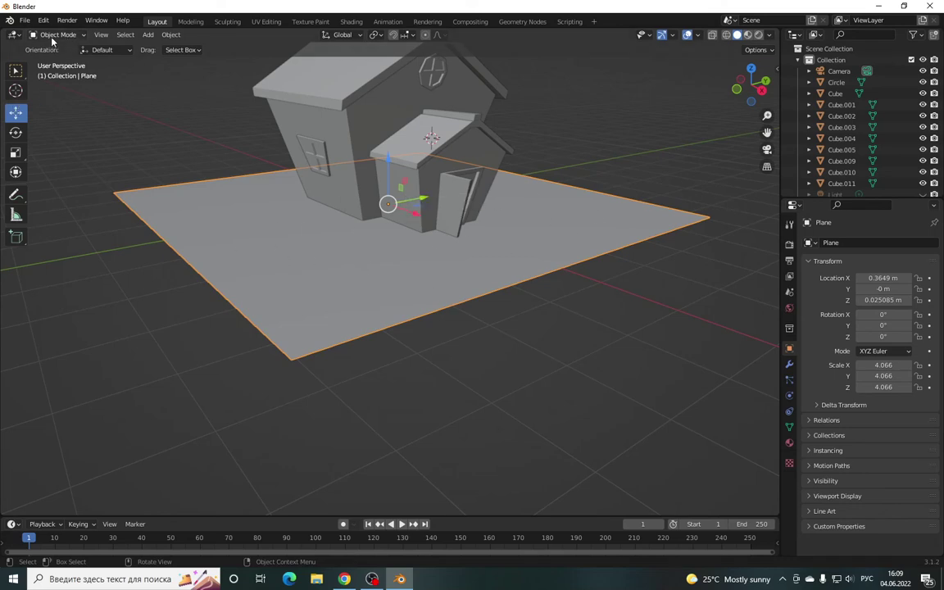
- In Edit Mode, subdivide the ground plane twice, raising Number of Cuts to 5
key("Tab")
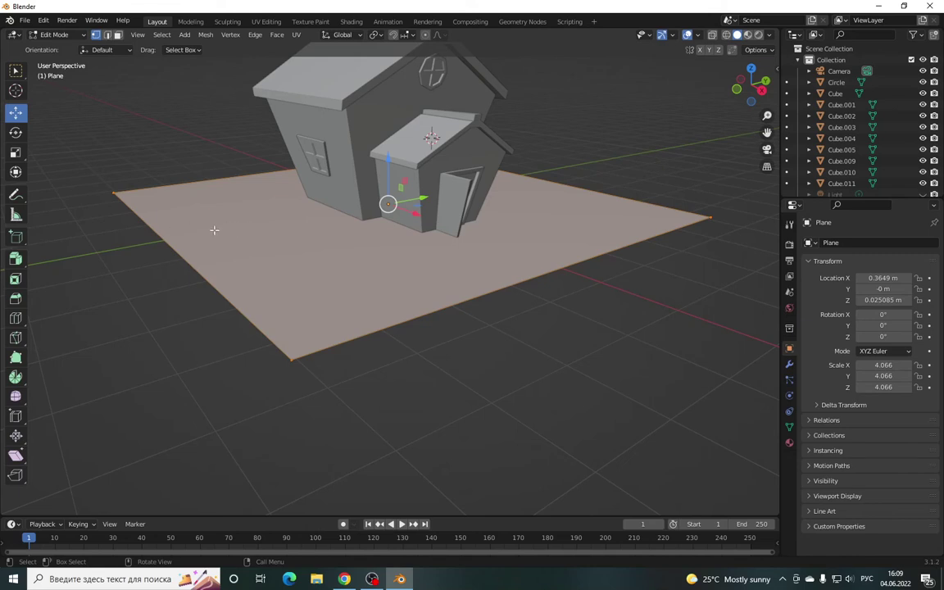
right_click(193, 209)
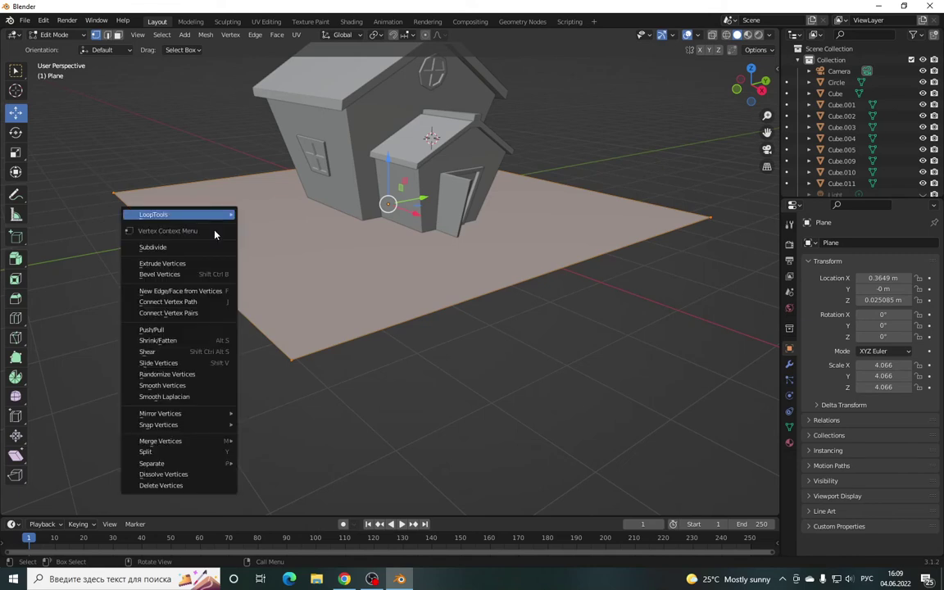
left_click(165, 247)
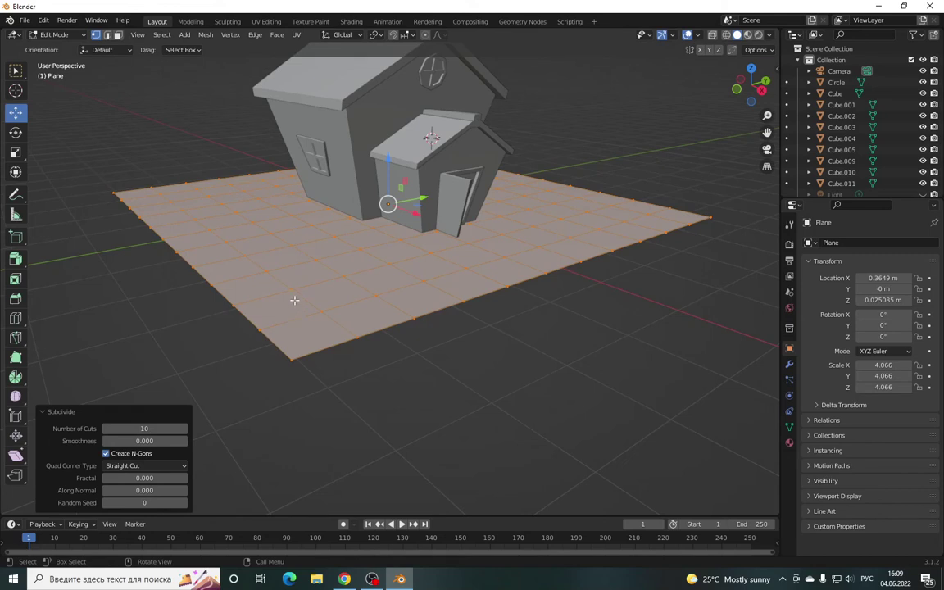
right_click(264, 262)
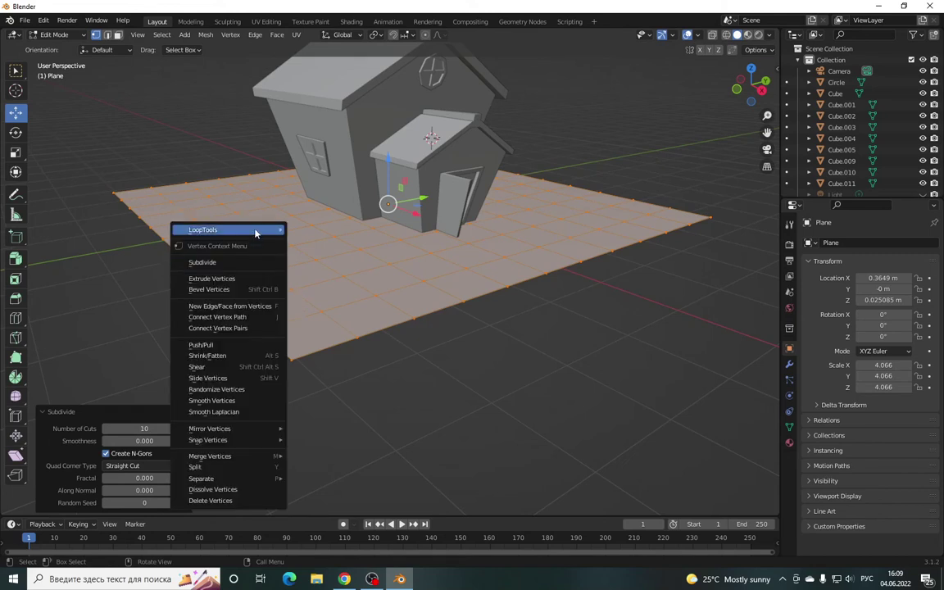
left_click(244, 263)
mouse_move(144, 429)
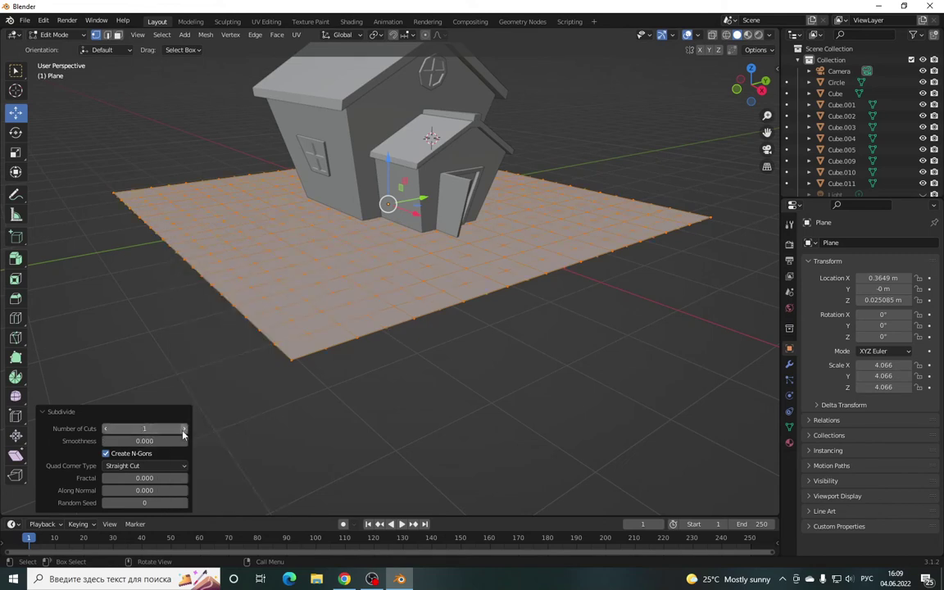
left_click(185, 429)
left_click(185, 428)
left_click(185, 429)
left_click(280, 382)
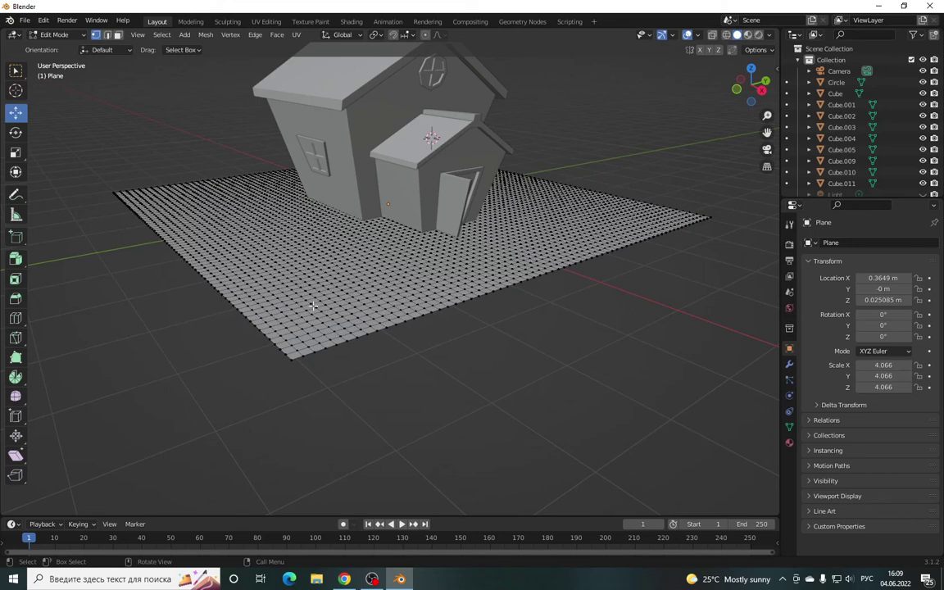
key("a")
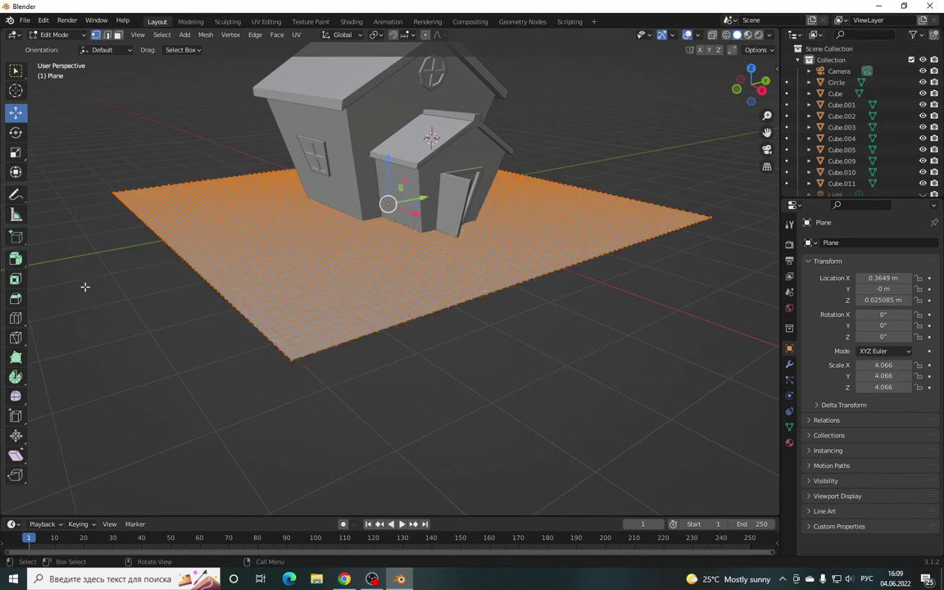
- Use Extrude Region to push the whole plane about 0.77 m downward into a slab
left_click(15, 261)
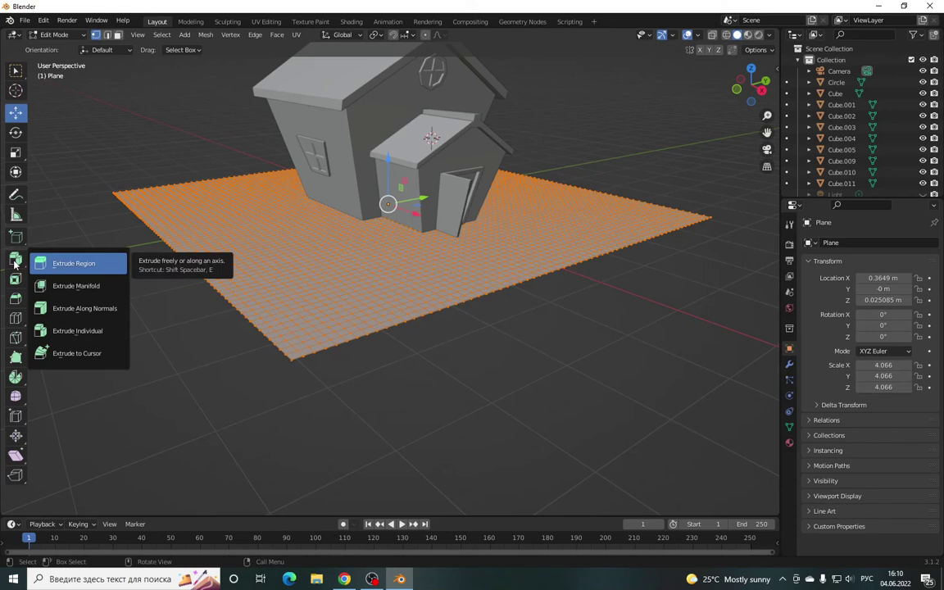
left_click(74, 265)
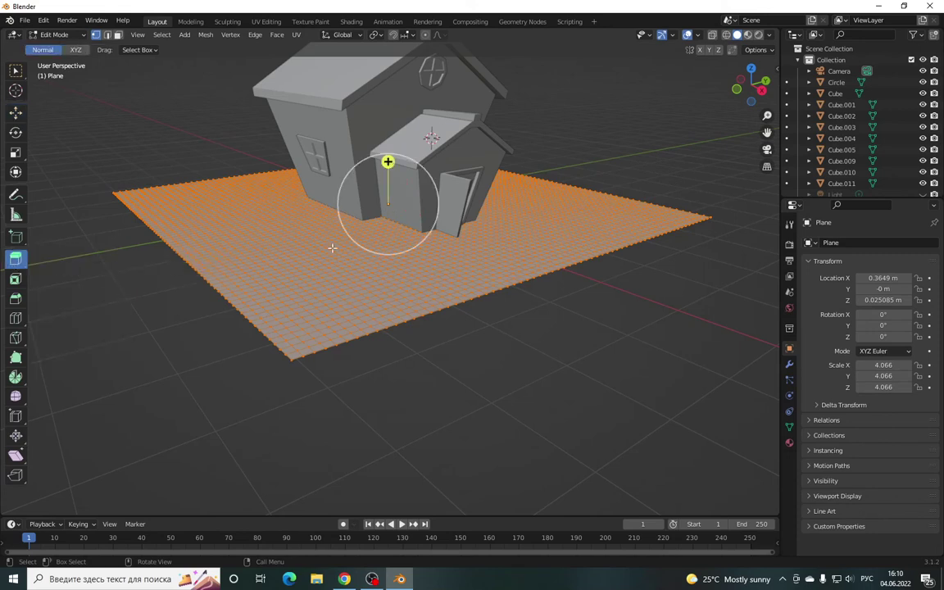
left_click_drag(387, 160, 380, 194)
left_click_drag(380, 197, 382, 200)
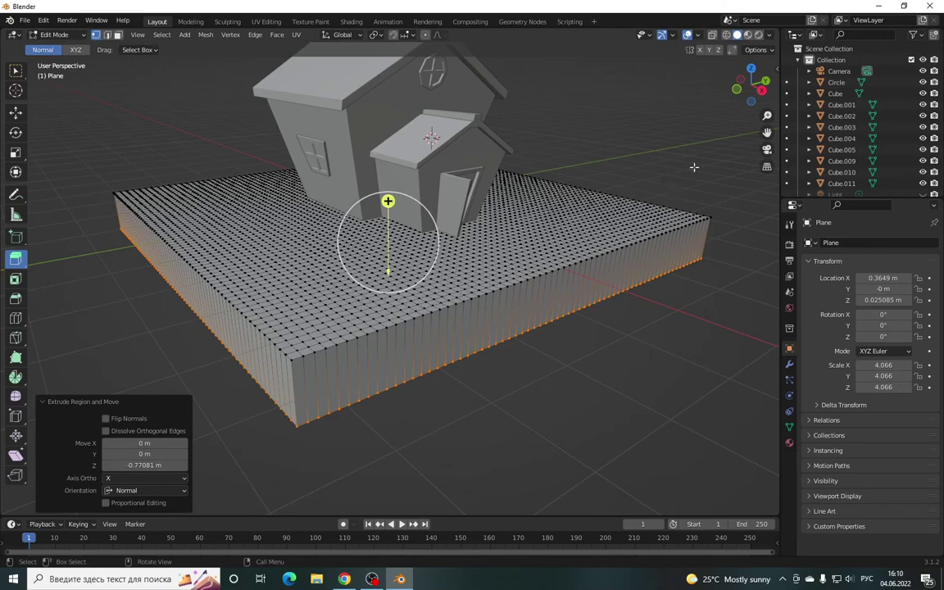
left_click_drag(740, 98, 665, 153)
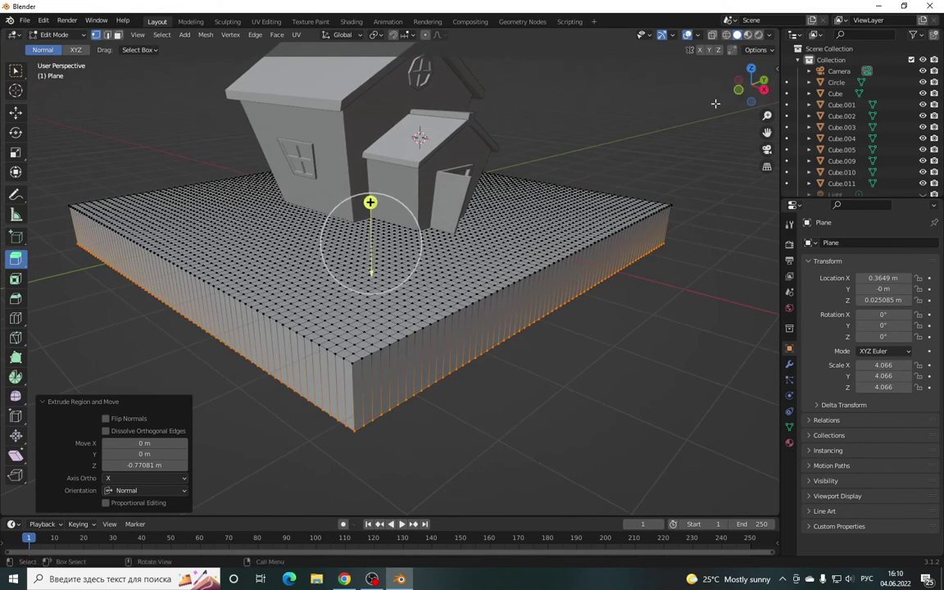
left_click_drag(751, 82, 725, 88)
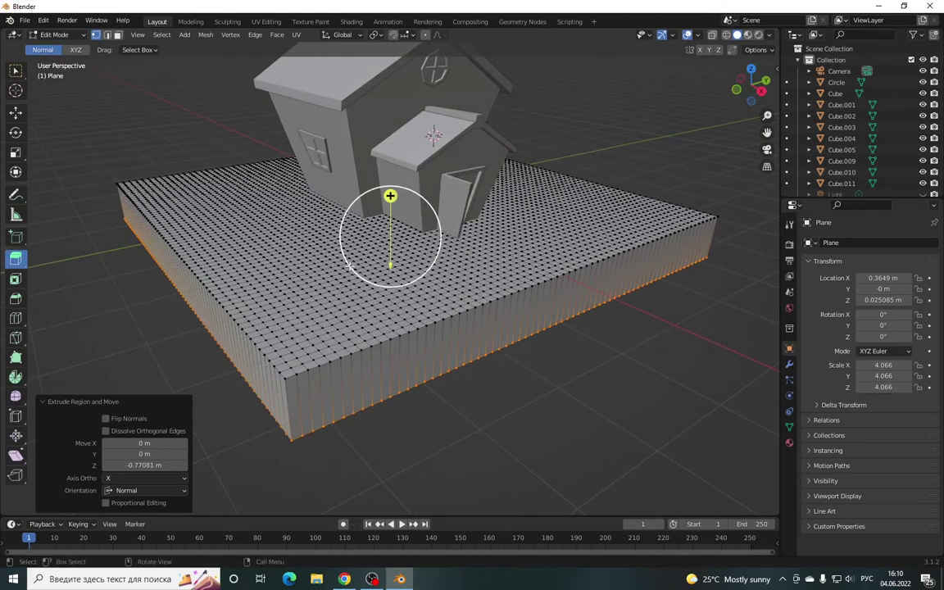
left_click(638, 145)
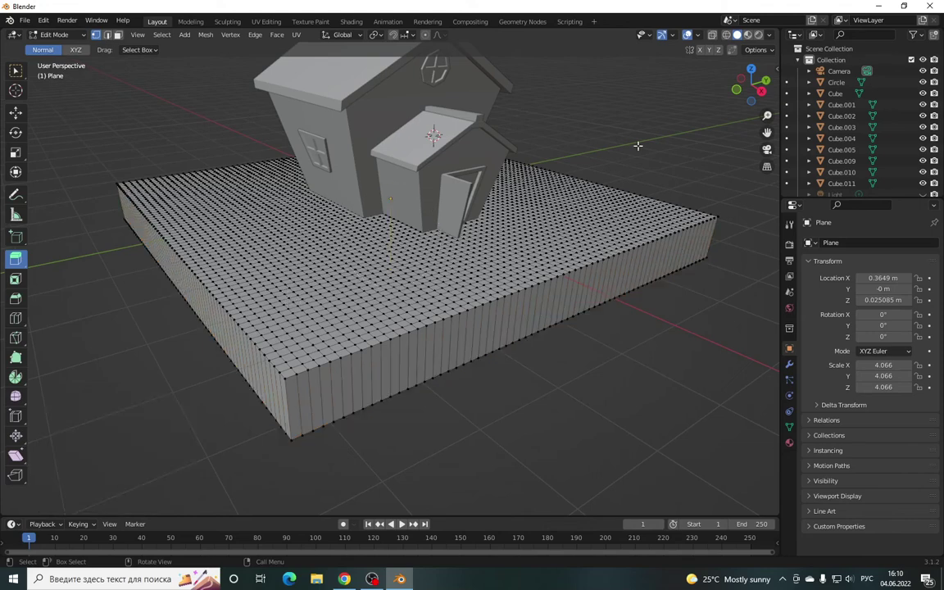
left_click_drag(750, 82, 725, 87)
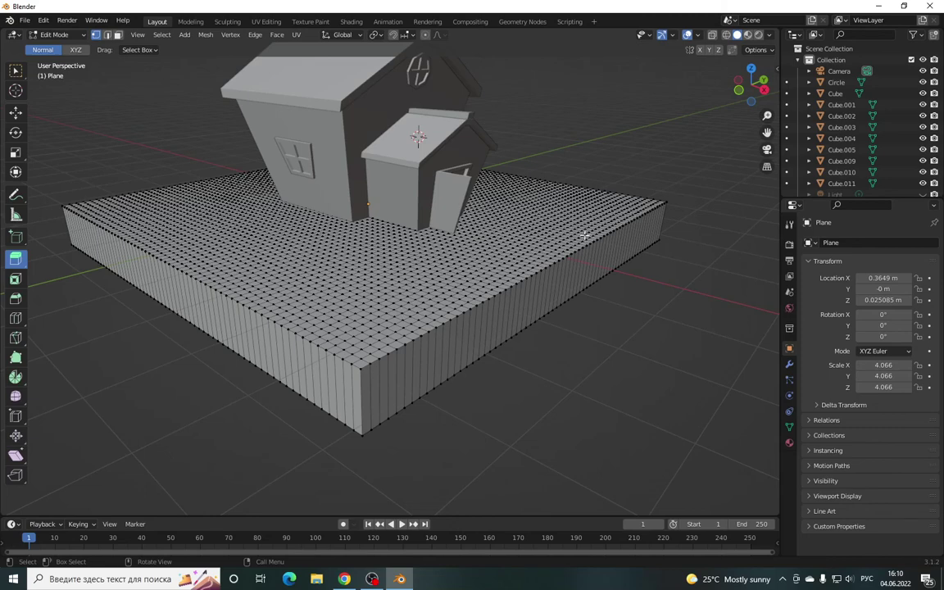
left_click_drag(745, 98, 721, 100)
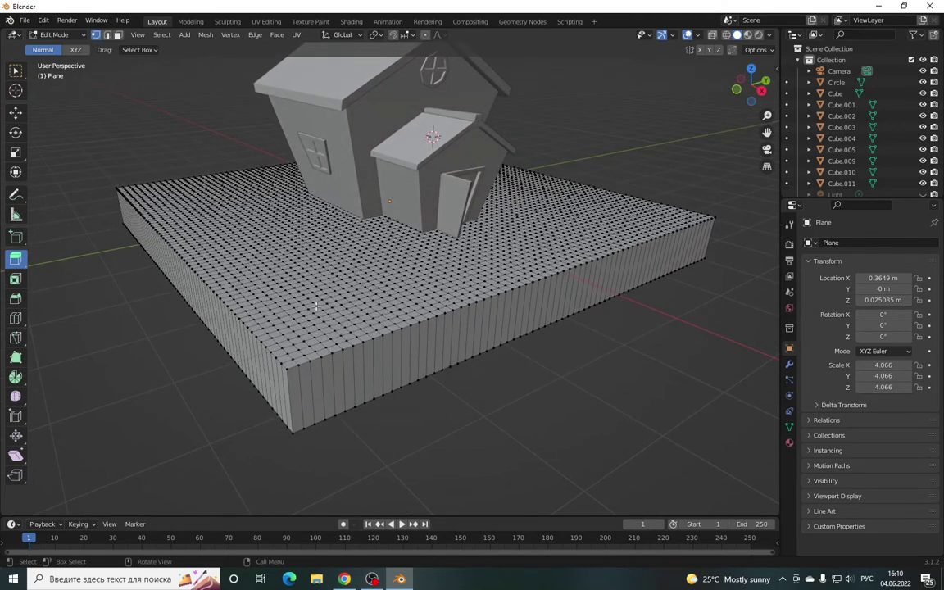
left_click(313, 302)
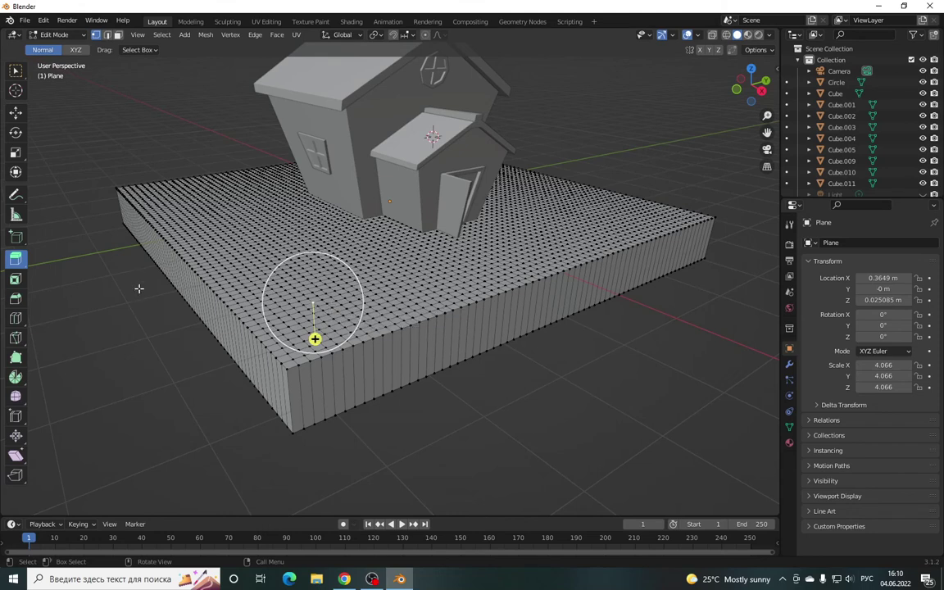
- With Smooth proportional editing, lift a front-left top vertex about 0.245 m straight up into a mound
left_click(14, 115)
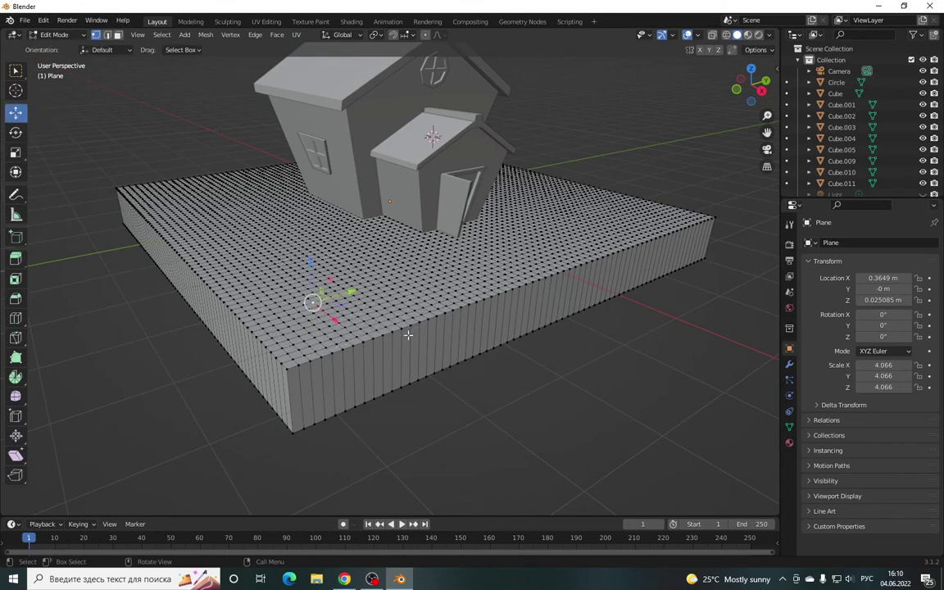
left_click_drag(303, 313, 290, 246)
right_click(290, 246)
left_click(425, 36)
mouse_move(312, 302)
left_mouse_down()
mouse_move(299, 267)
mouse_move(306, 293)
mouse_move(302, 275)
left_mouse_up()
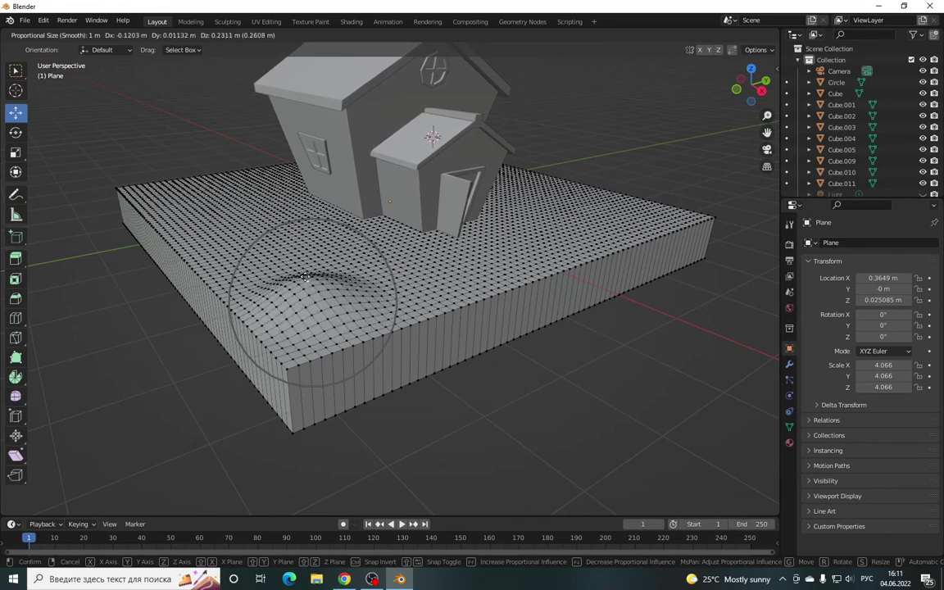
scroll(304, 274, "down", 1)
scroll(306, 274, "down", 2)
scroll(308, 276, "down", 2)
scroll(308, 275, "up", 2)
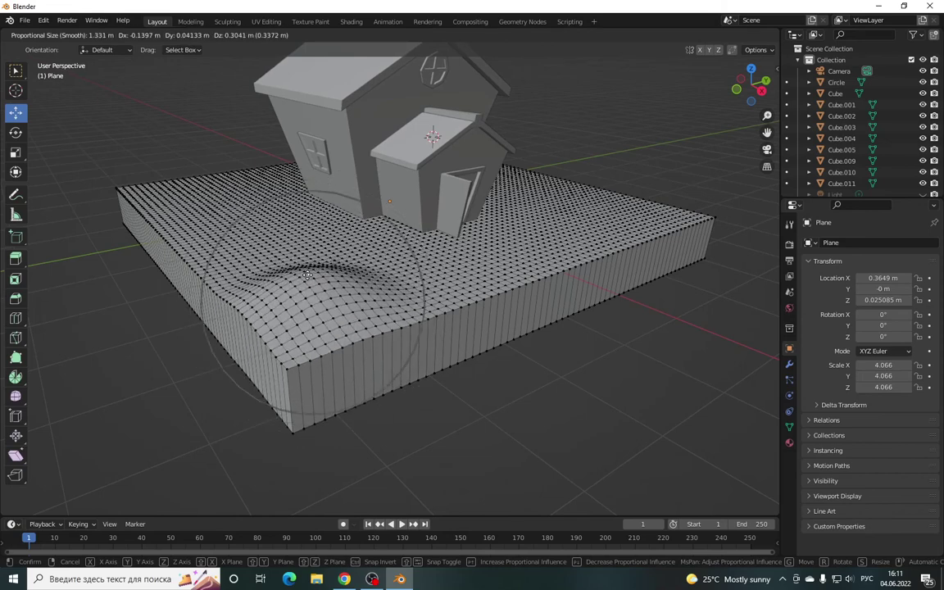
scroll(307, 275, "up", 2)
scroll(308, 276, "up", 1)
scroll(307, 276, "up", 1)
scroll(307, 276, "down", 1)
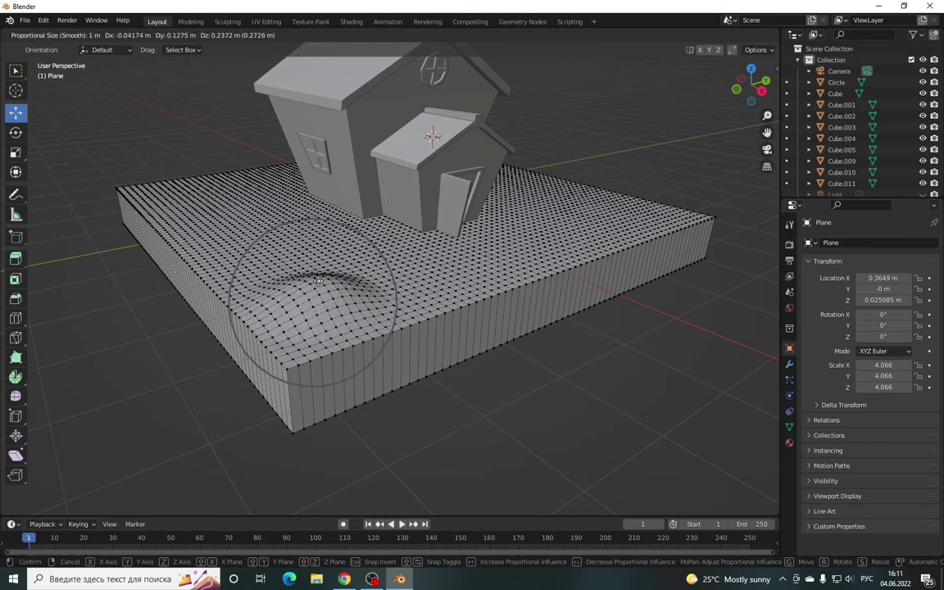
key("z")
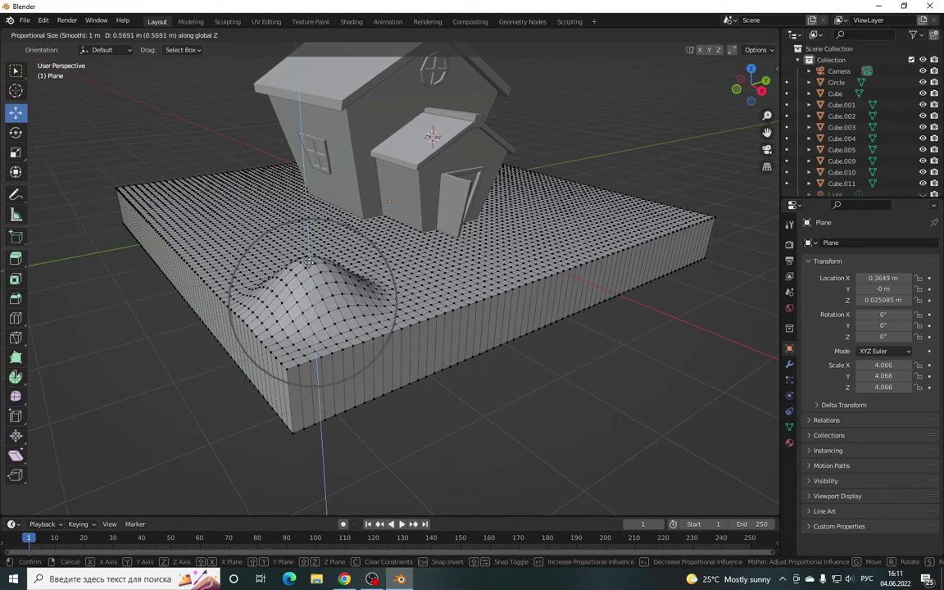
left_click(308, 283)
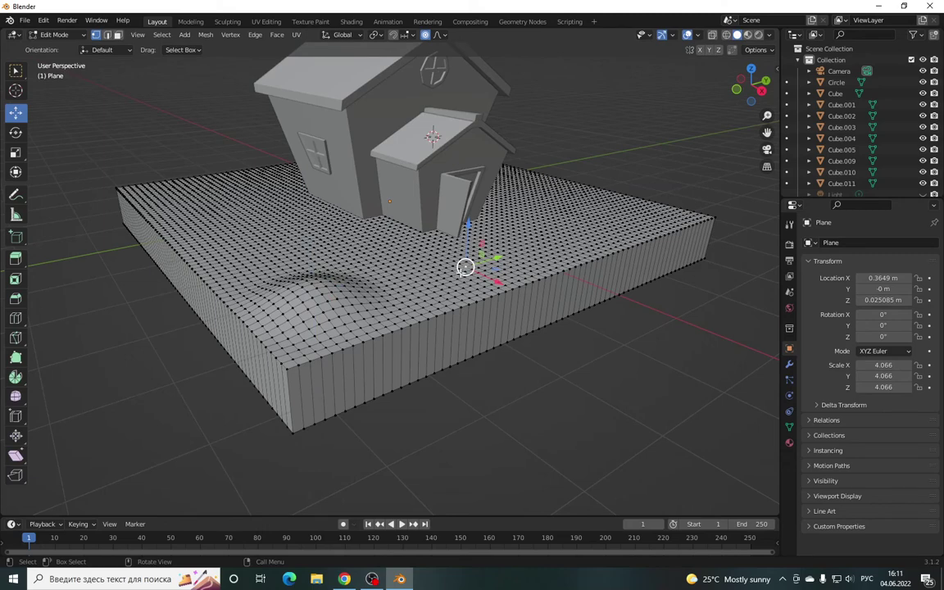
- Raise two more gentle bumps, one near the house's left side
key("g")
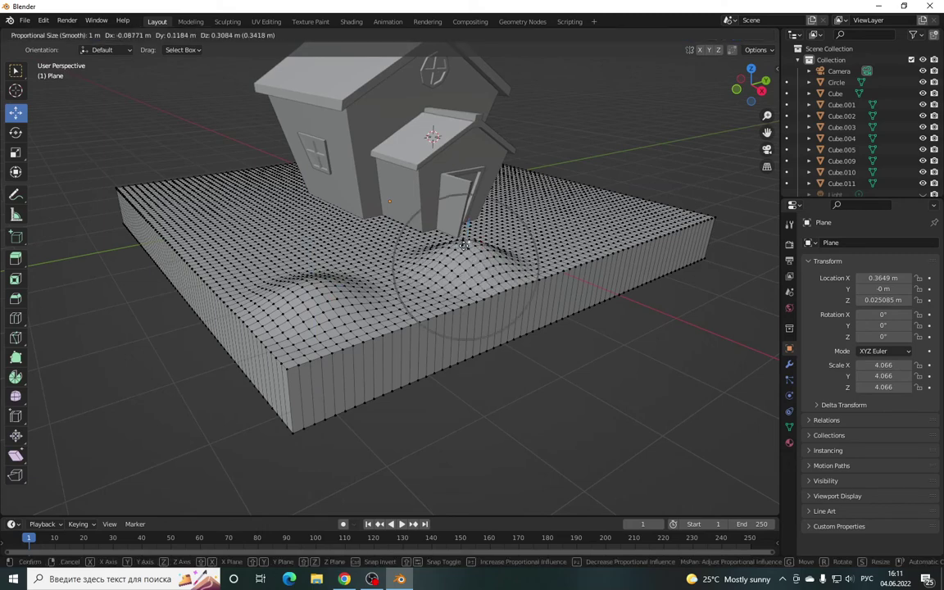
scroll(461, 256, "down", 2)
scroll(457, 257, "down", 1)
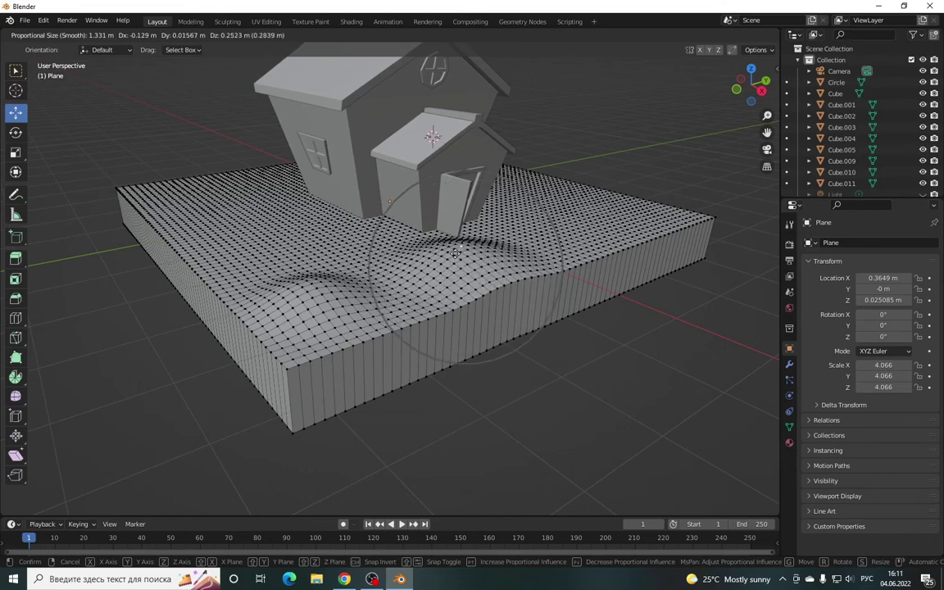
key("z")
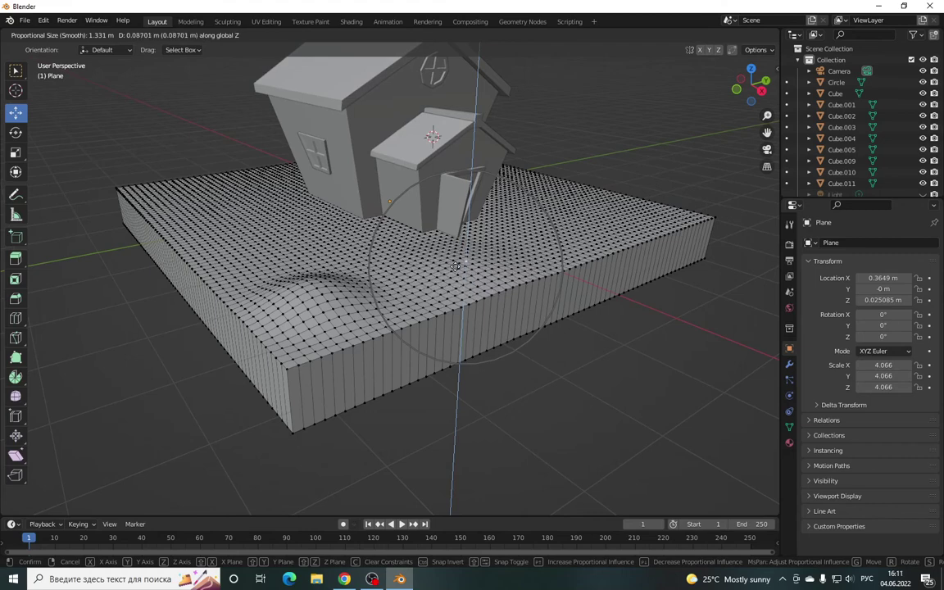
left_click(455, 266)
left_click(331, 226)
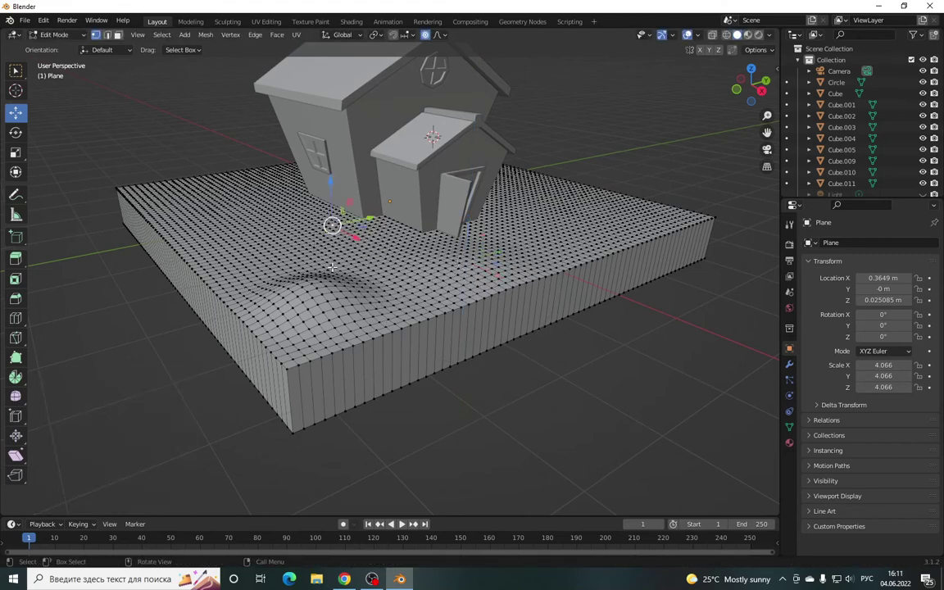
key("g")
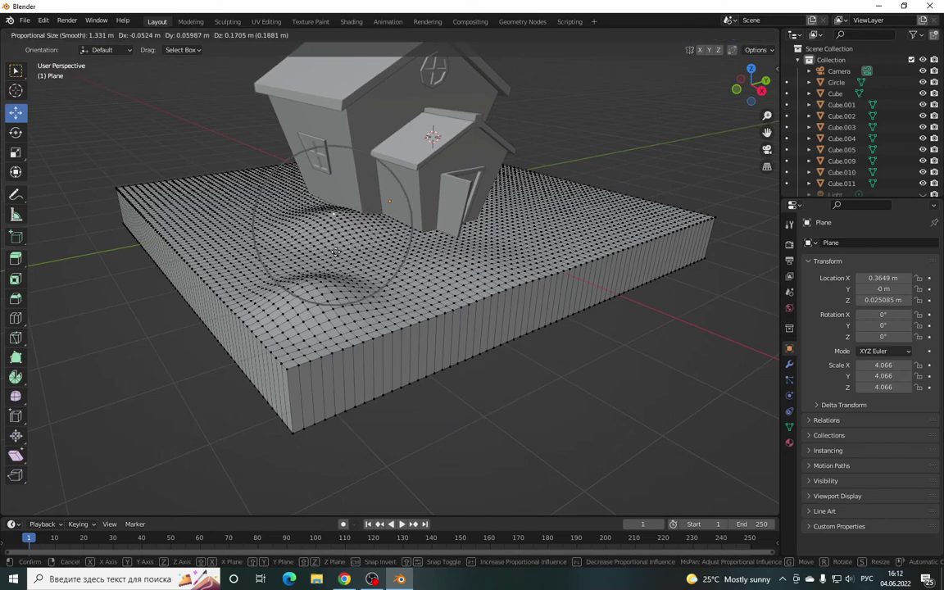
left_click(335, 254)
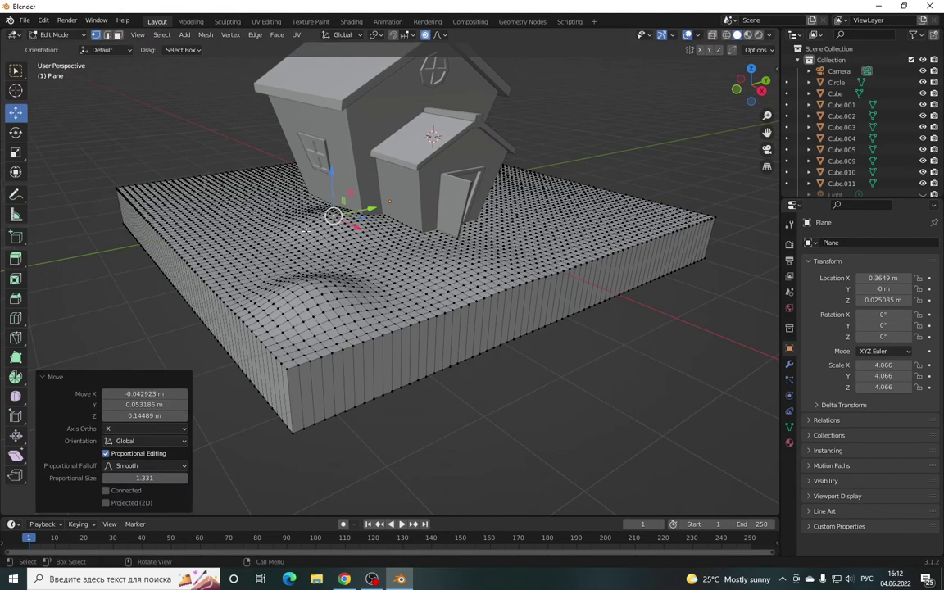
- Lift two selected vertices vertically into a hill near the ground's left edge
left_click(158, 193)
left_click(190, 201)
key("g")
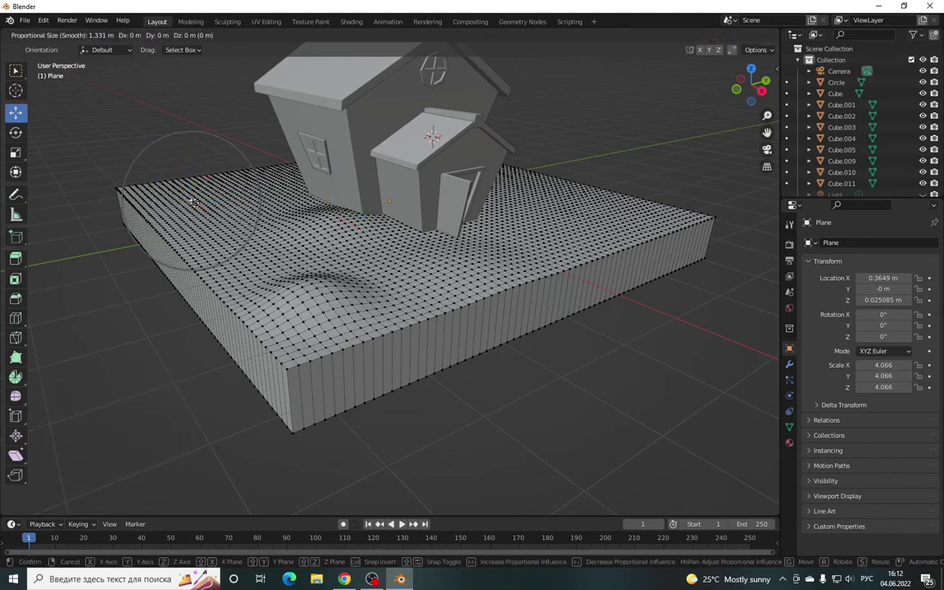
scroll(194, 200, "down", 2)
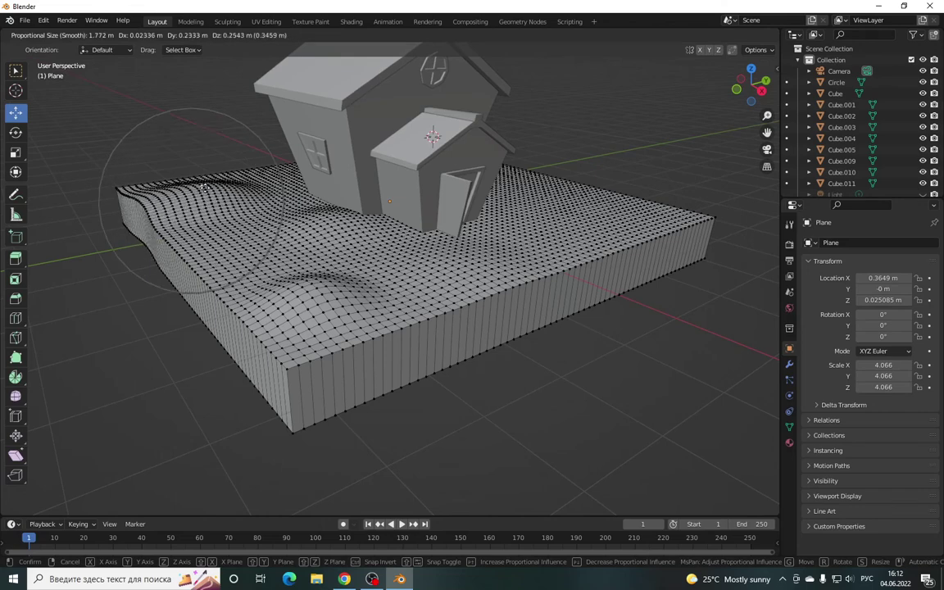
key("z")
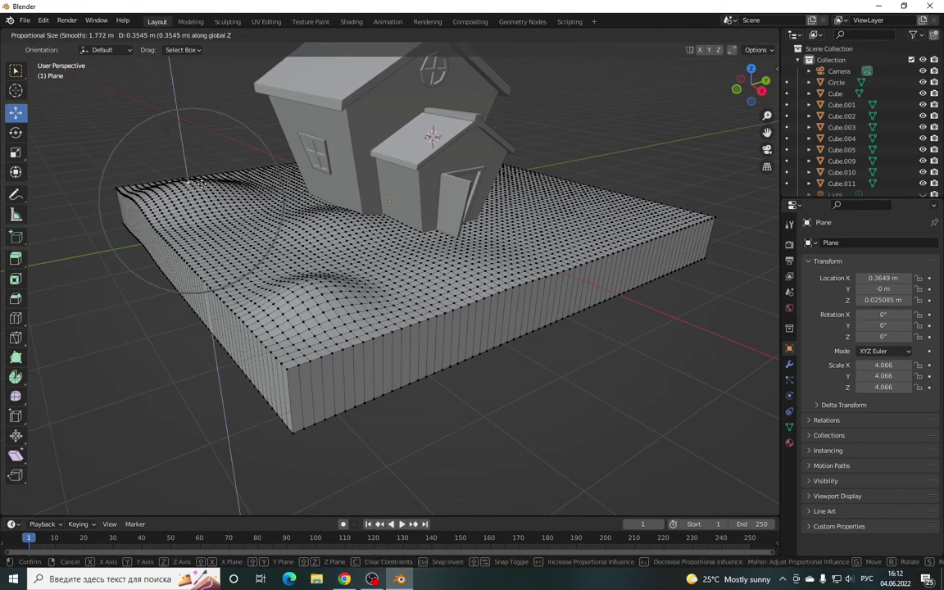
scroll(199, 186, "up", 4)
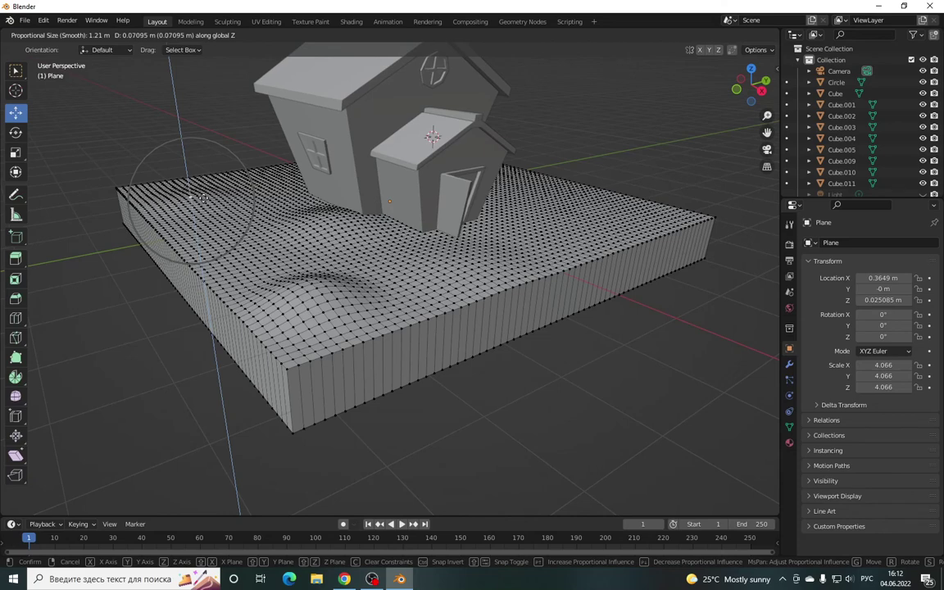
left_click(190, 192)
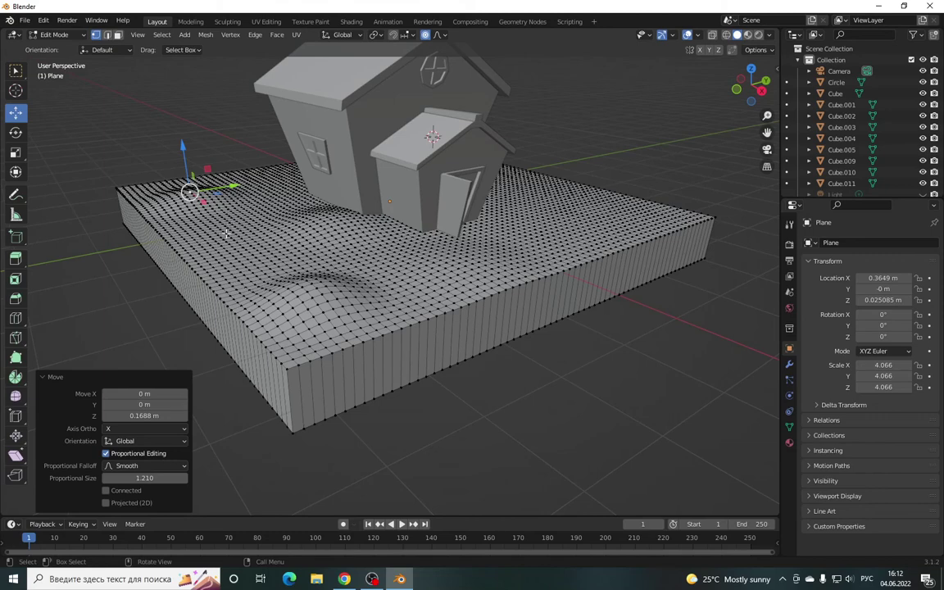
- Pull up another ground patch and a bulge beside the house
left_click_drag(190, 191, 226, 235)
key("z")
scroll(226, 234, "down", 3)
left_click_drag(225, 233, 225, 222)
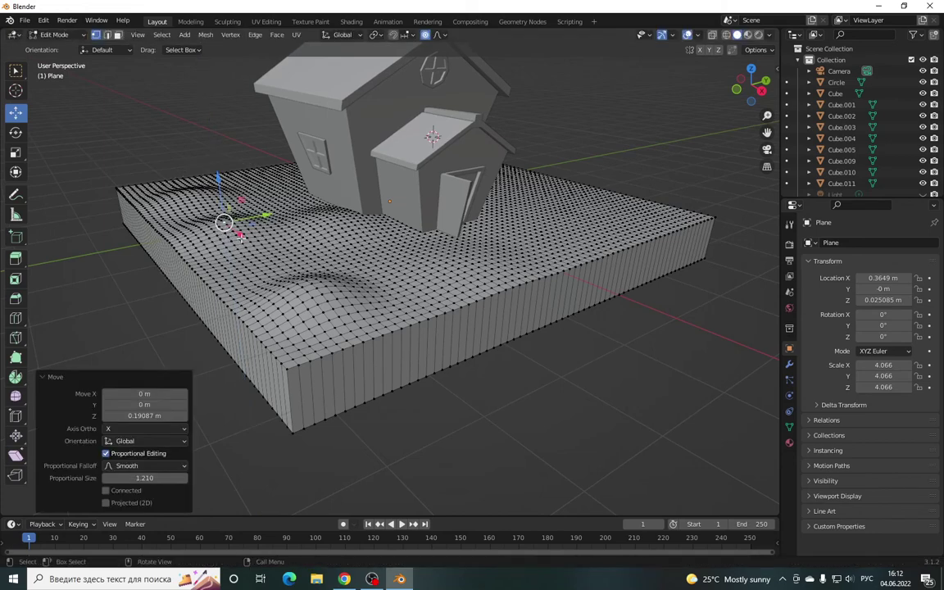
left_click(296, 179)
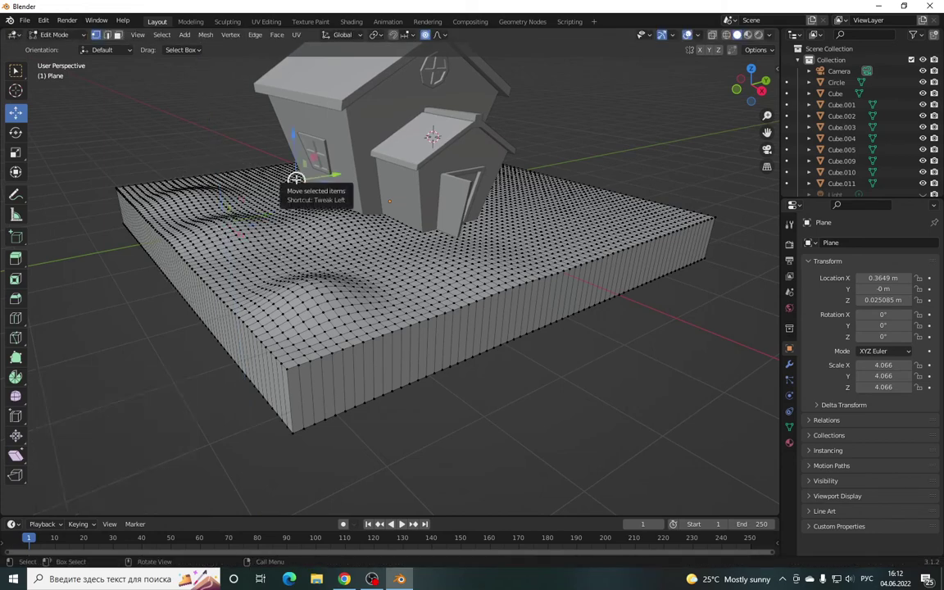
left_click_drag(295, 180, 297, 145)
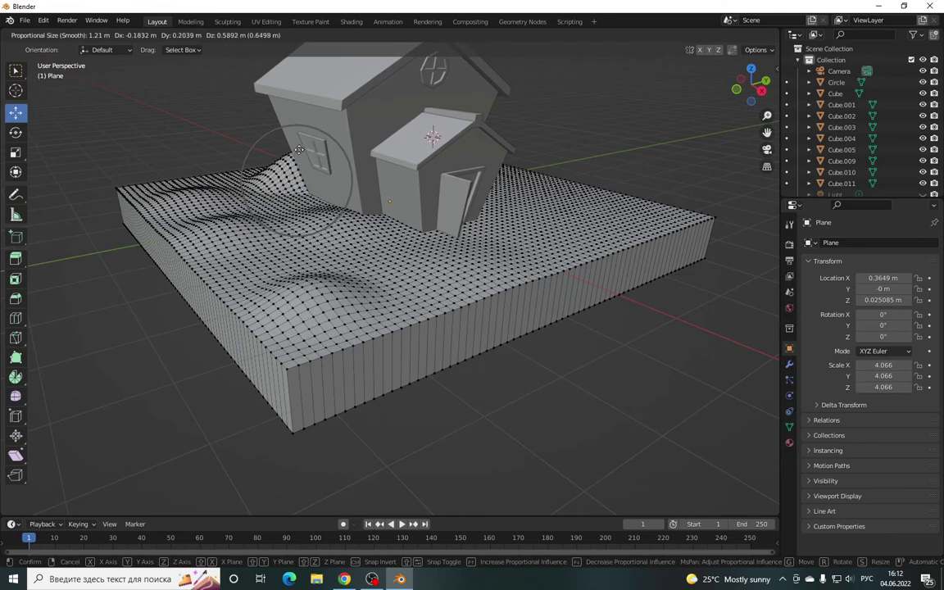
left_click_drag(297, 146, 296, 156)
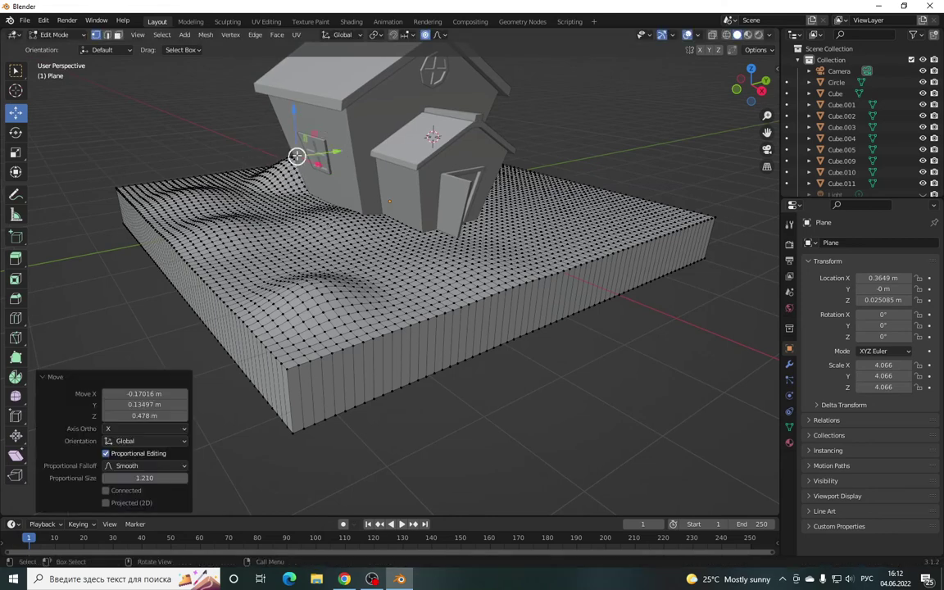
- Raise a hill near the right edge and a bump right of the small house
left_click(627, 212)
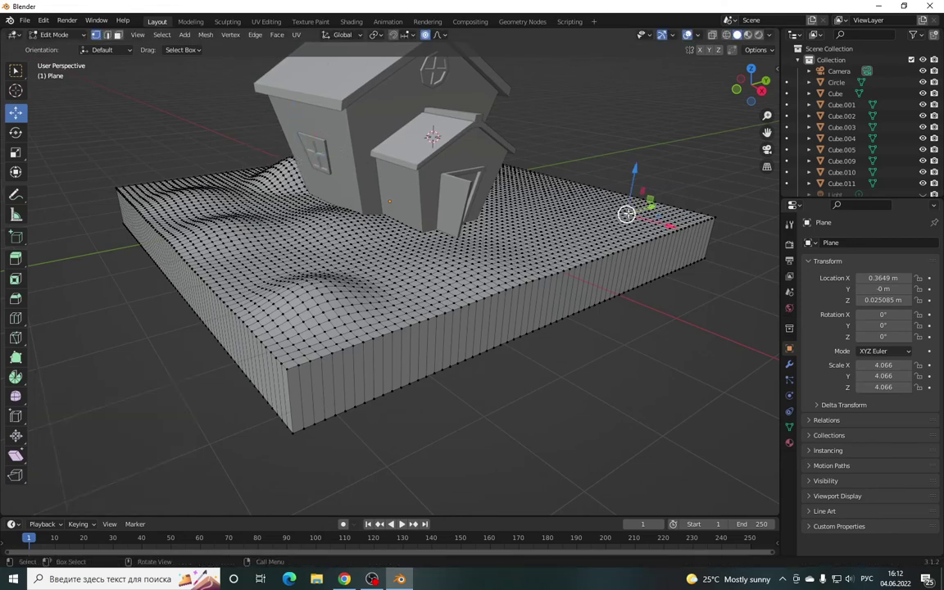
left_click_drag(626, 211, 624, 184)
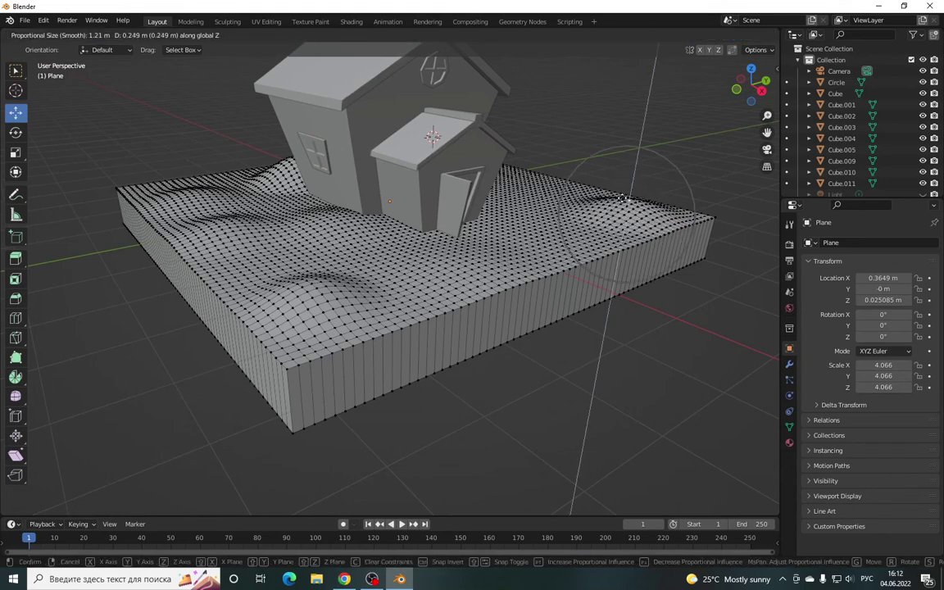
left_click_drag(624, 183, 585, 204)
left_click(535, 205)
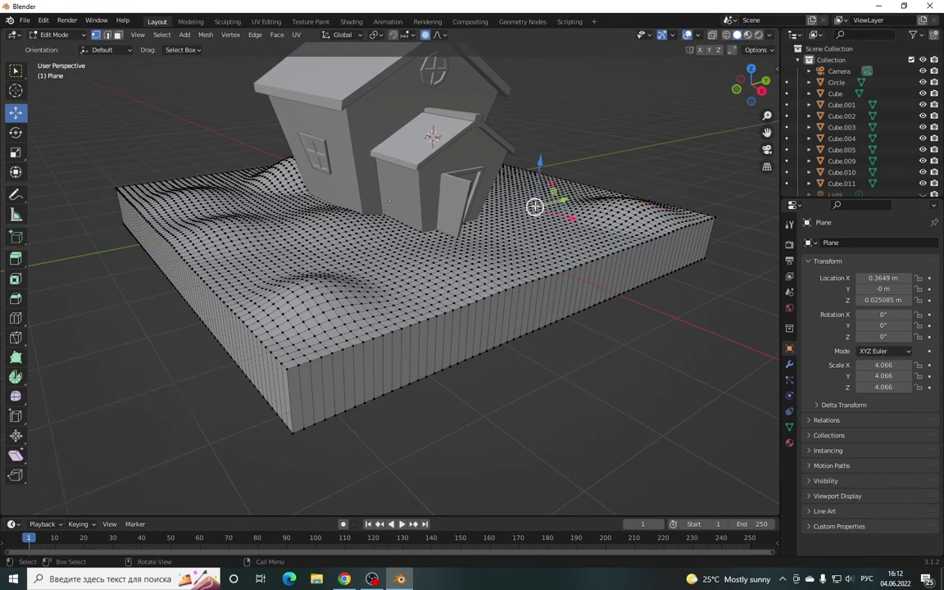
left_click_drag(536, 205, 537, 197)
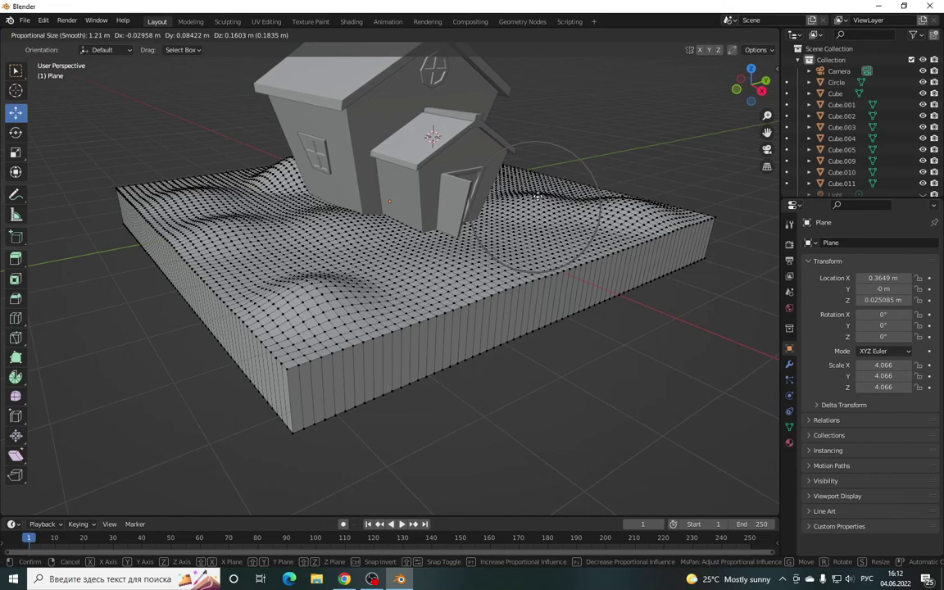
key("z")
left_click_drag(537, 197, 537, 194)
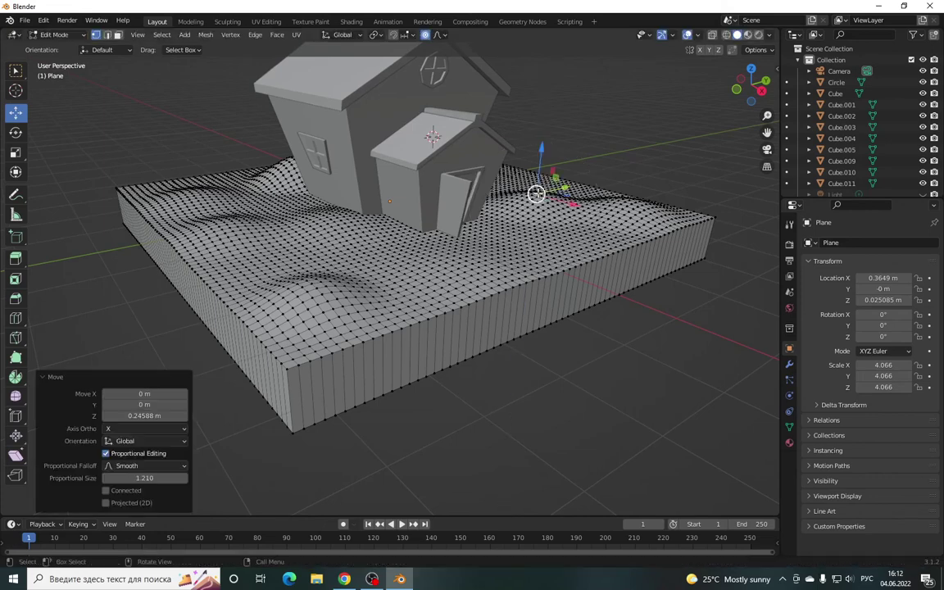
- Lift a hill behind the small house about 0.18836 m, then orbit to inspect
left_click(502, 174)
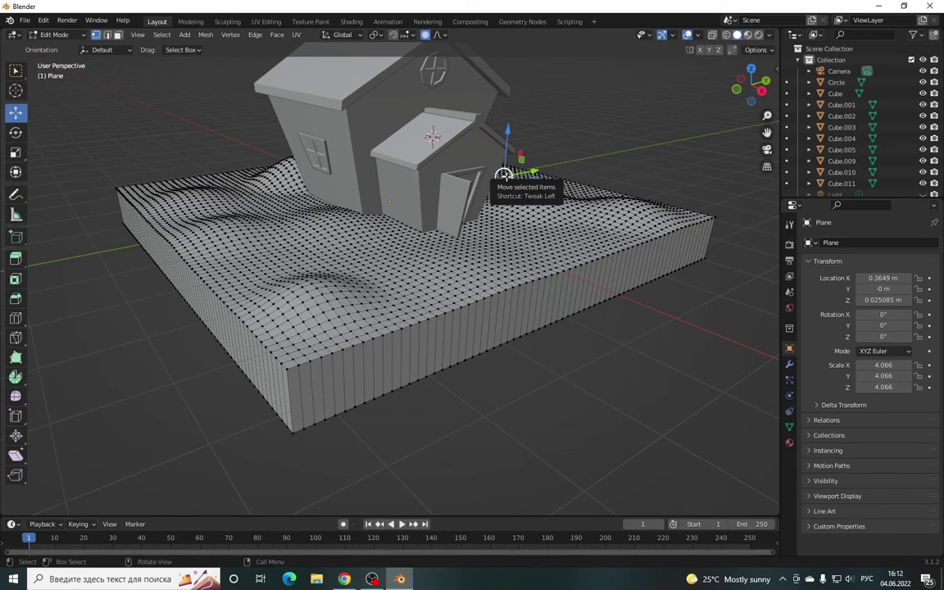
left_click_drag(504, 175, 506, 165)
key("z")
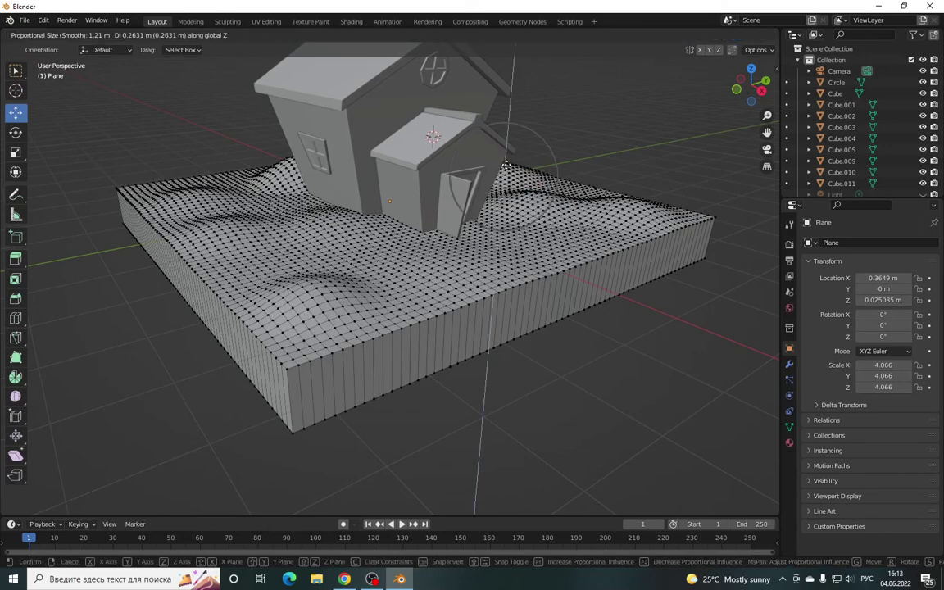
left_click_drag(506, 166, 505, 167)
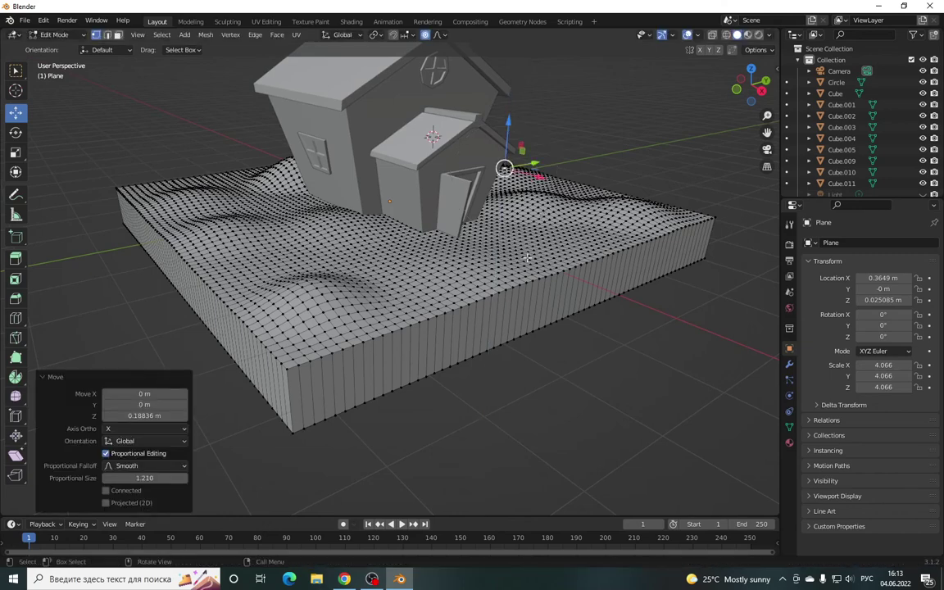
left_click_drag(750, 85, 759, 82)
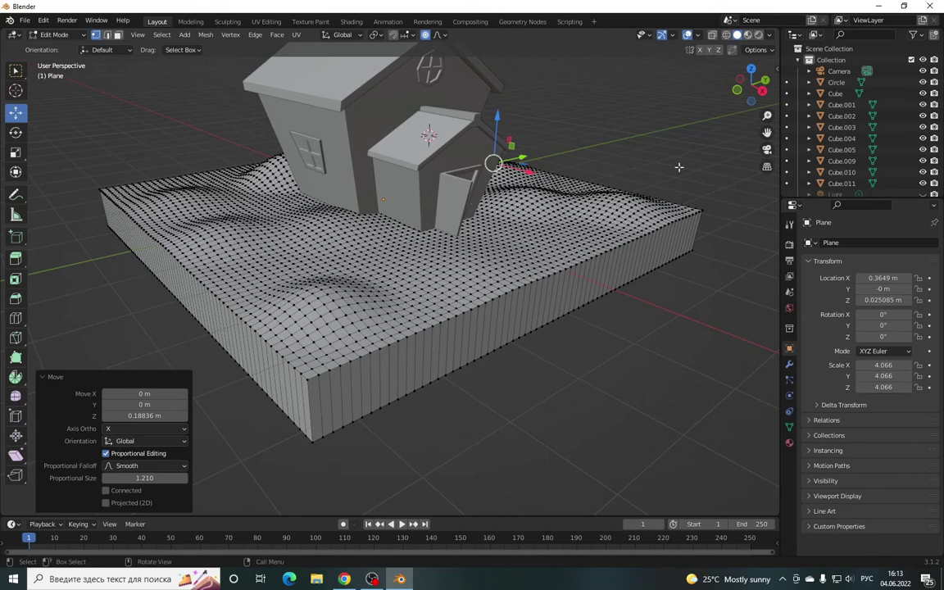
left_click_drag(751, 85, 742, 85)
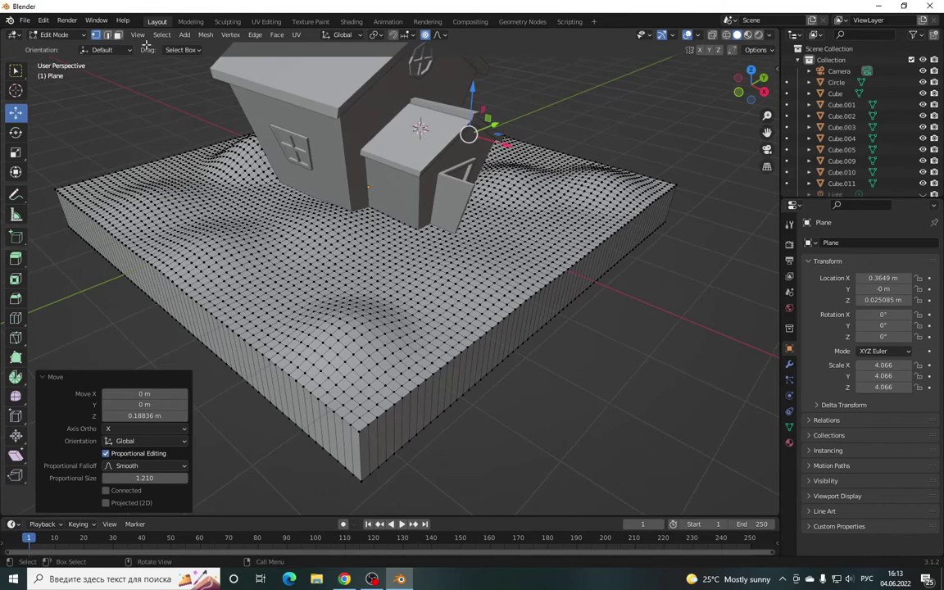
left_click(43, 22)
left_click(88, 188)
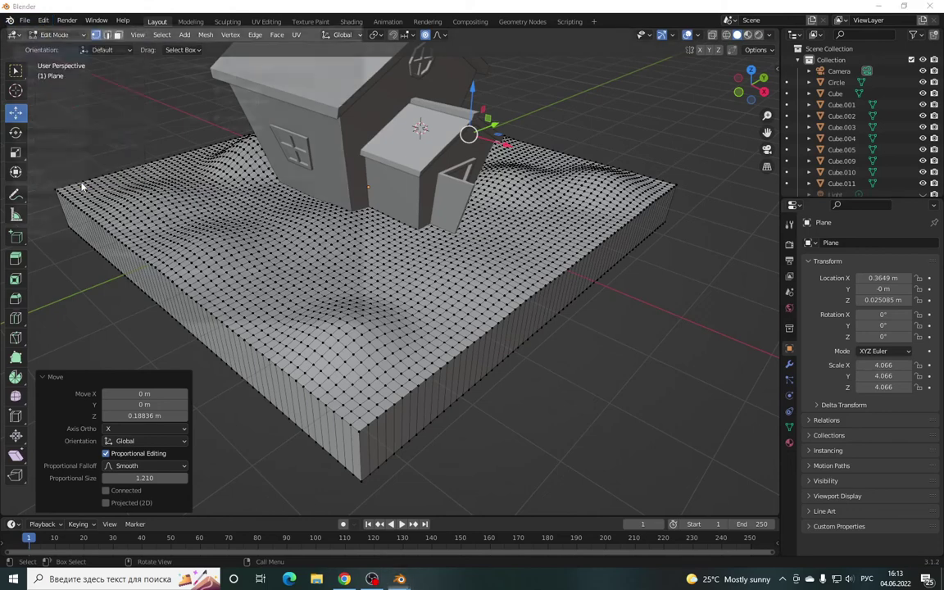
left_click(23, 141)
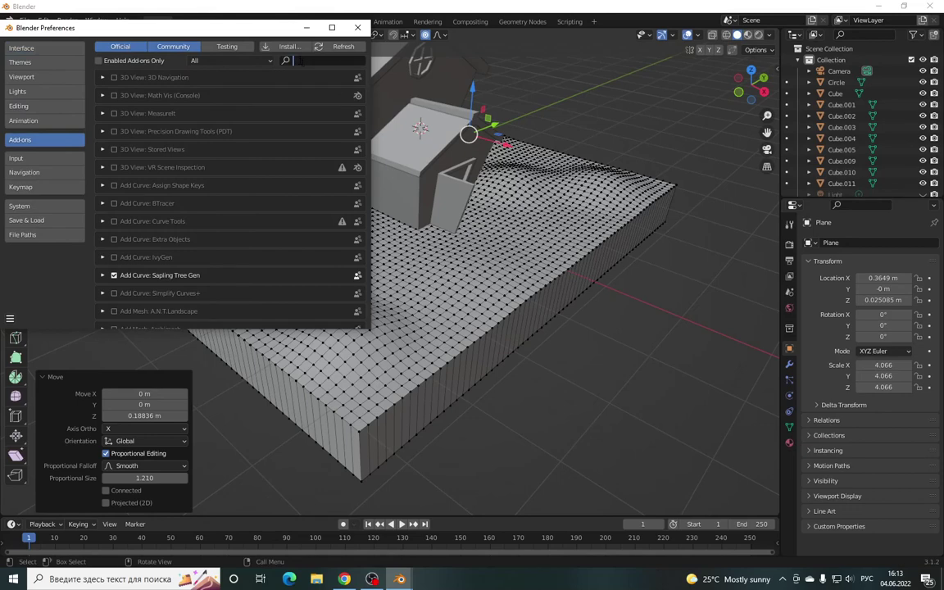
type("u")
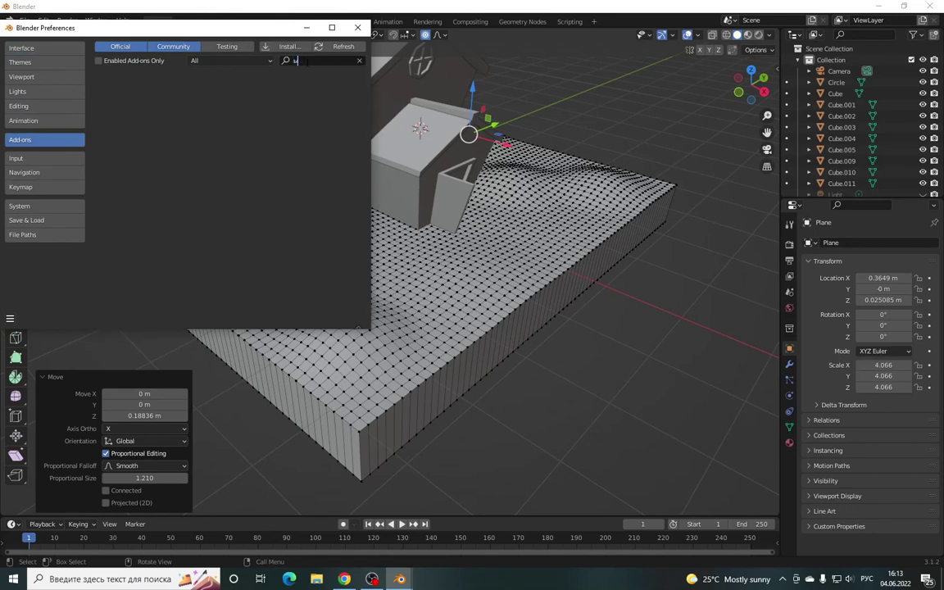
key("BackSpace")
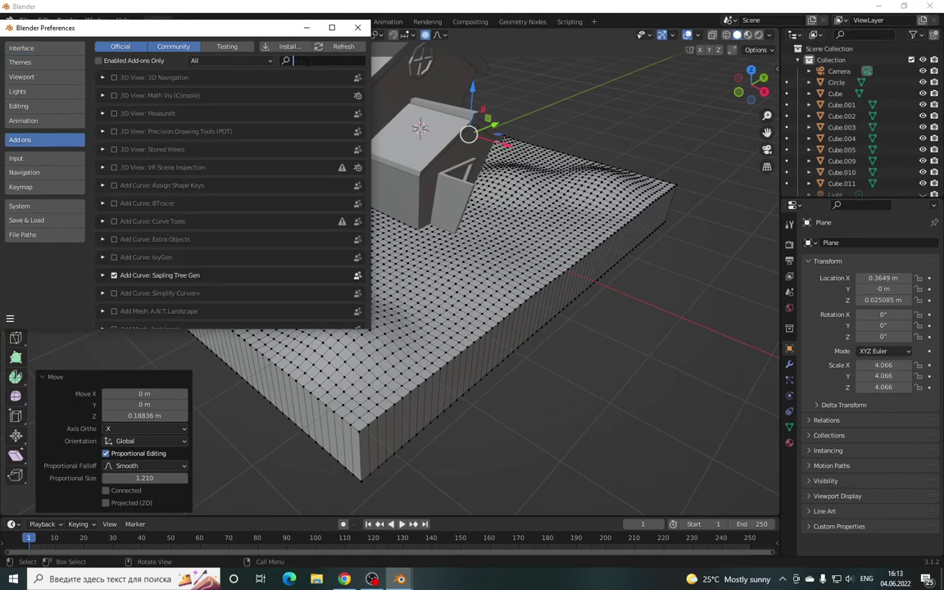
type("sn")
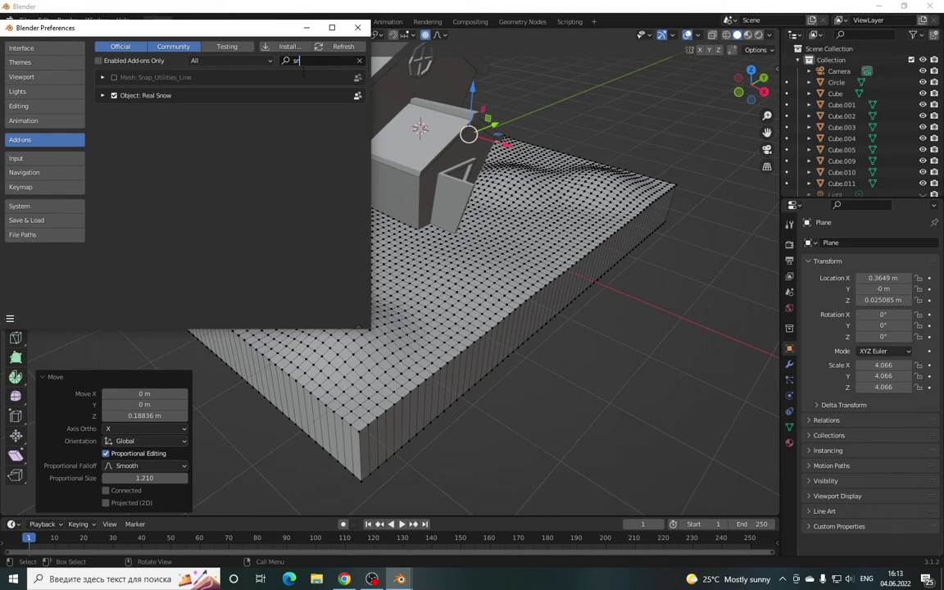
left_click(357, 27)
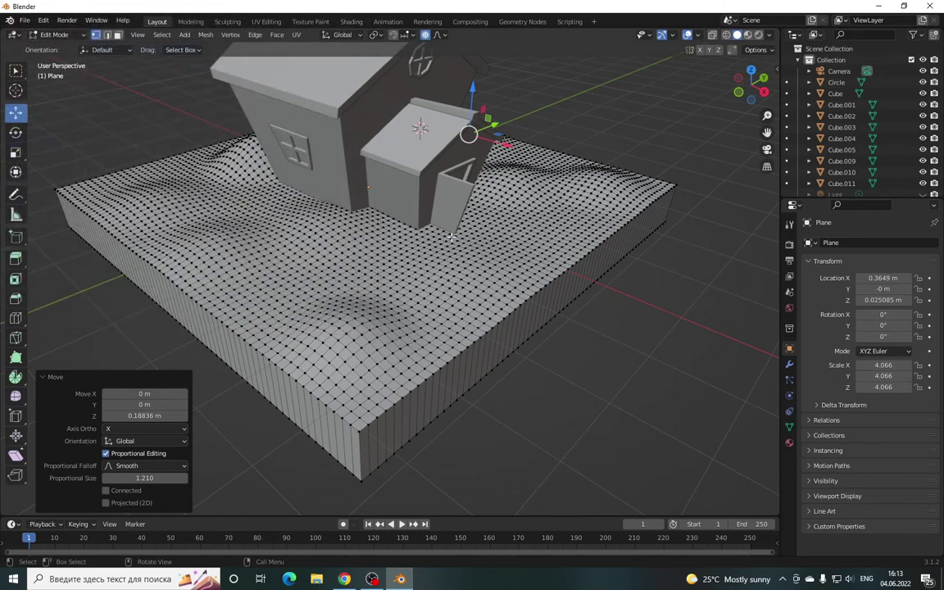
- Switch to a top-down view of the hilly ground and pan it slightly
left_click_drag(747, 84, 696, 193)
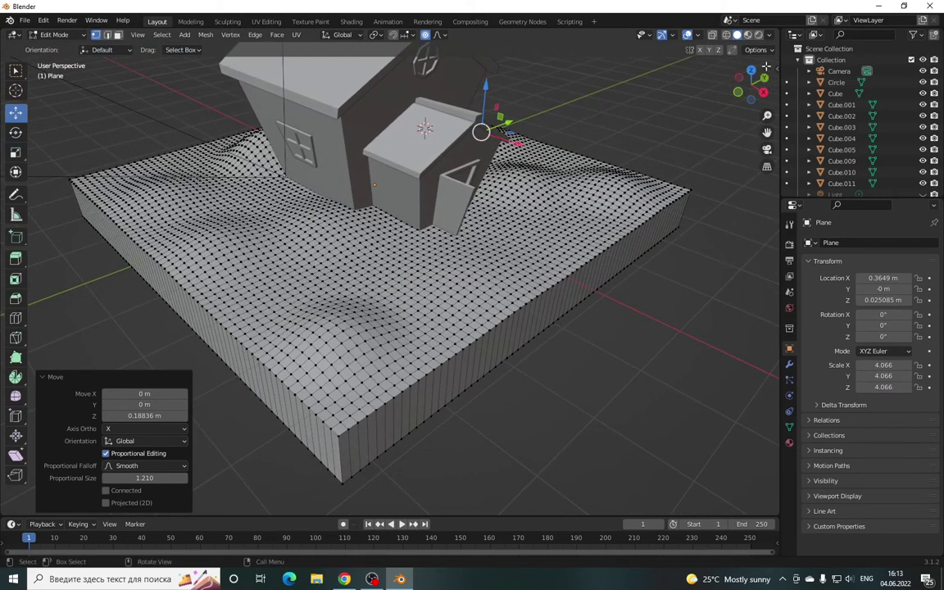
left_click_drag(777, 68, 682, 70)
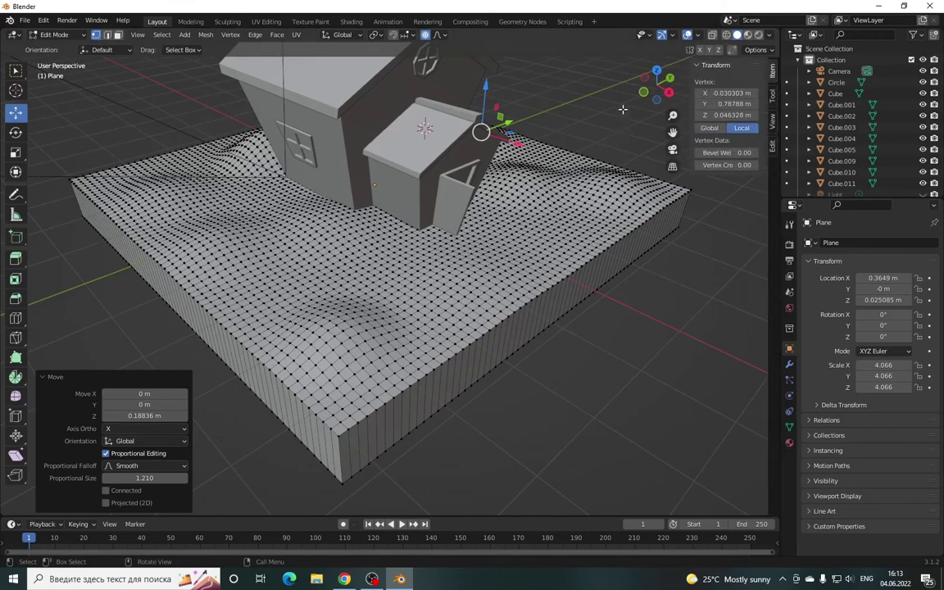
left_click_drag(656, 87, 623, 122)
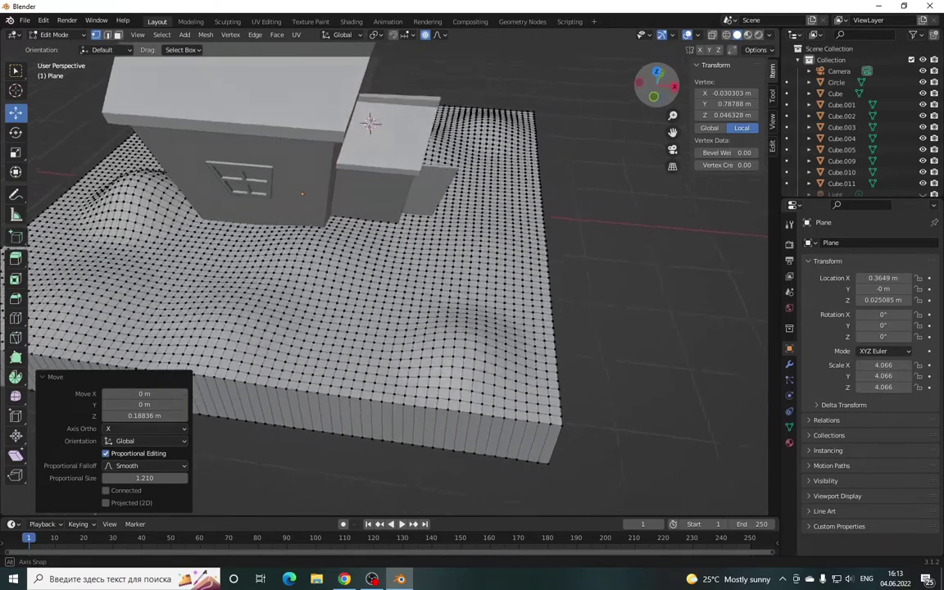
left_click_drag(657, 85, 654, 75)
left_click(655, 74)
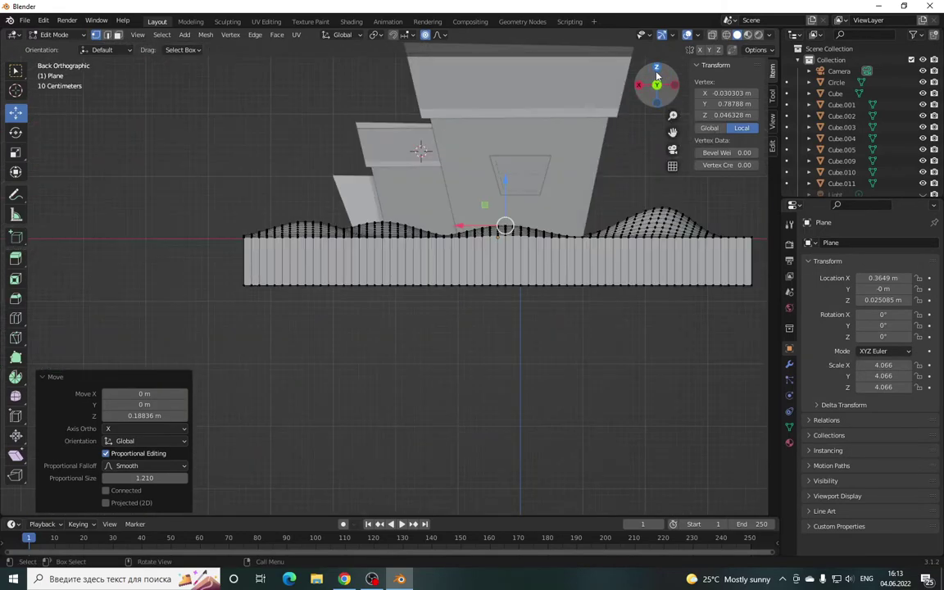
left_click(656, 70)
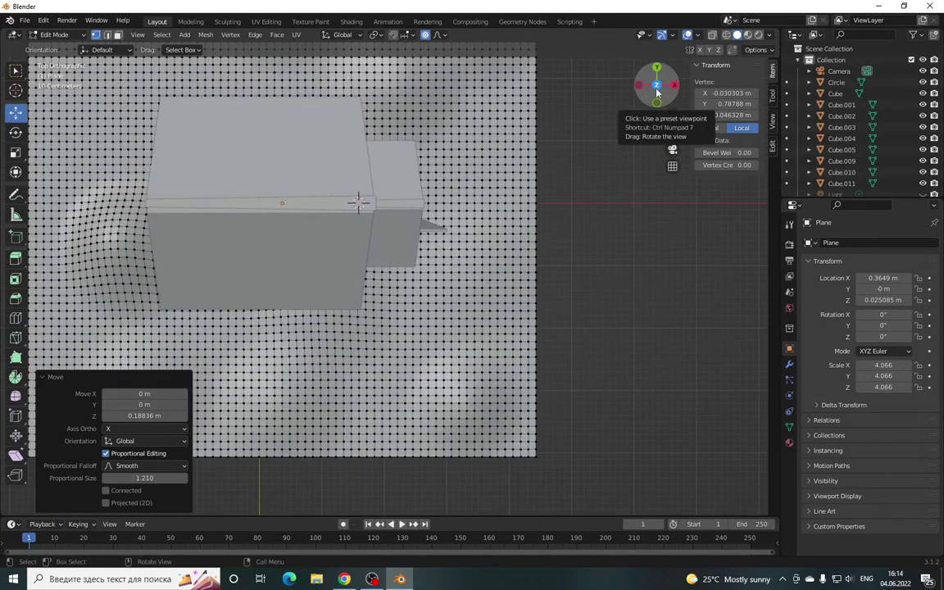
scroll(347, 165, "down", 2)
scroll(347, 164, "down", 1)
scroll(347, 164, "up", 1)
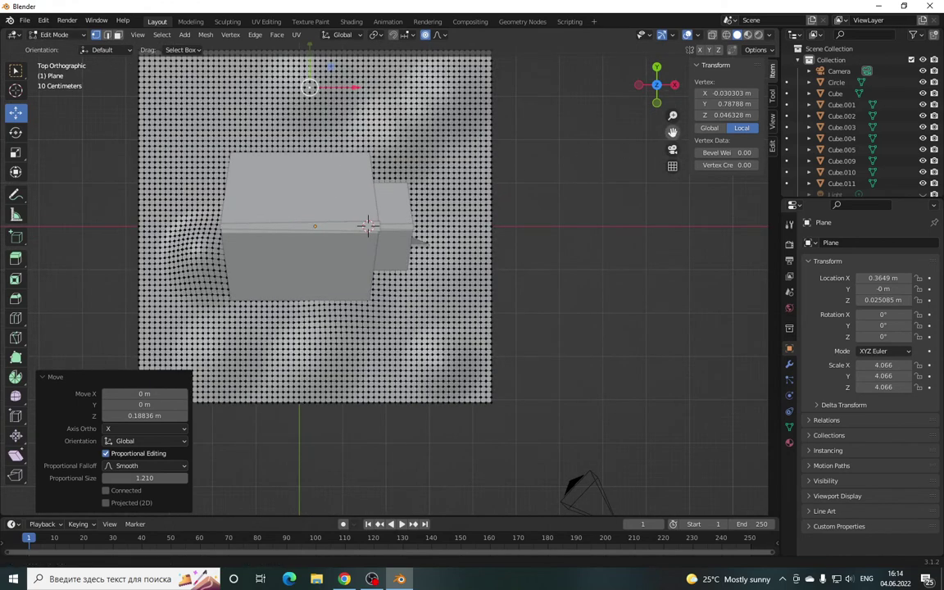
middle_click_drag(283, 47, 290, 63, "shift")
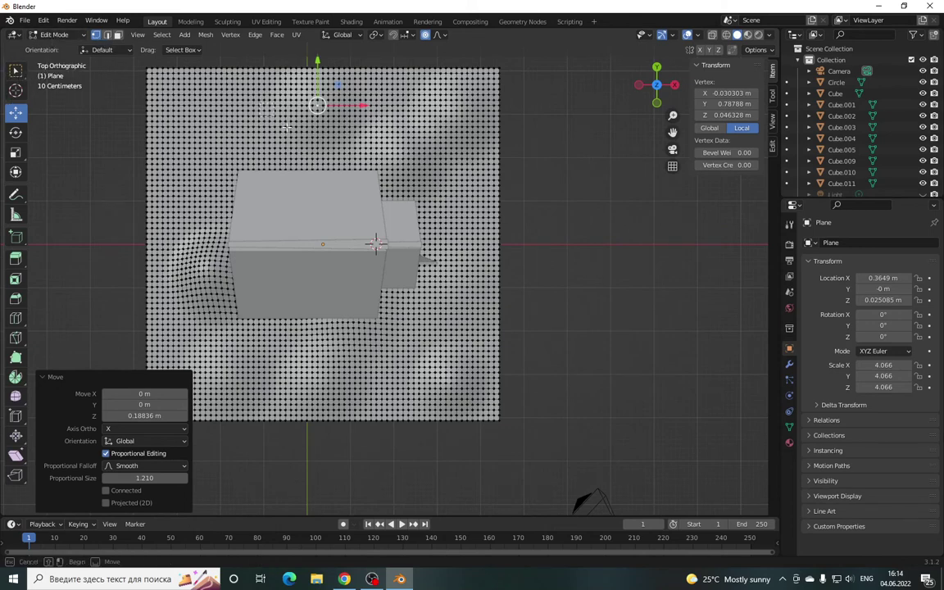
- Box-select small vertex groups near the plane's upper-right area
left_click_drag(257, 113, 288, 128)
left_click_drag(406, 97, 368, 126)
left_click_drag(474, 140, 449, 105)
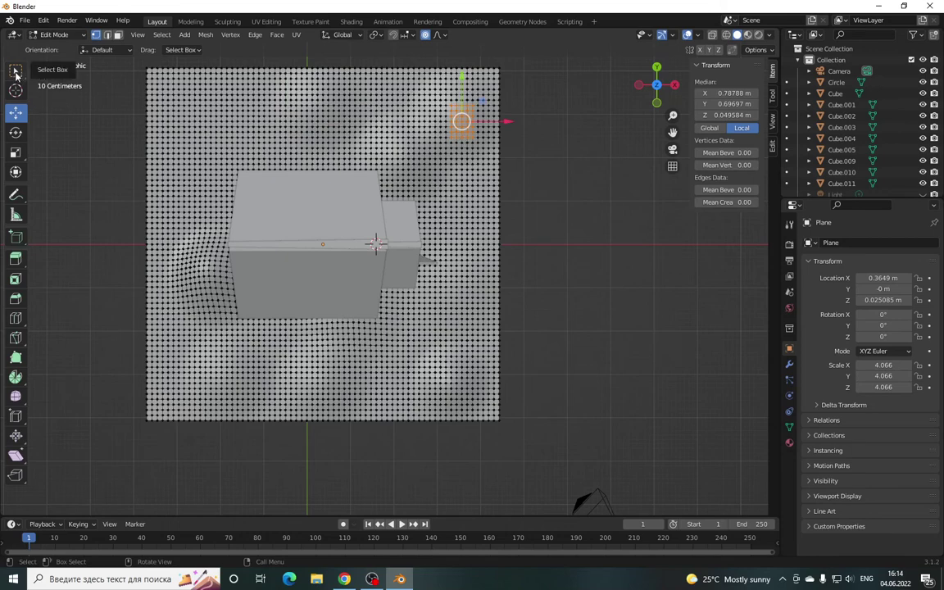
left_click_drag(16, 72, 63, 119)
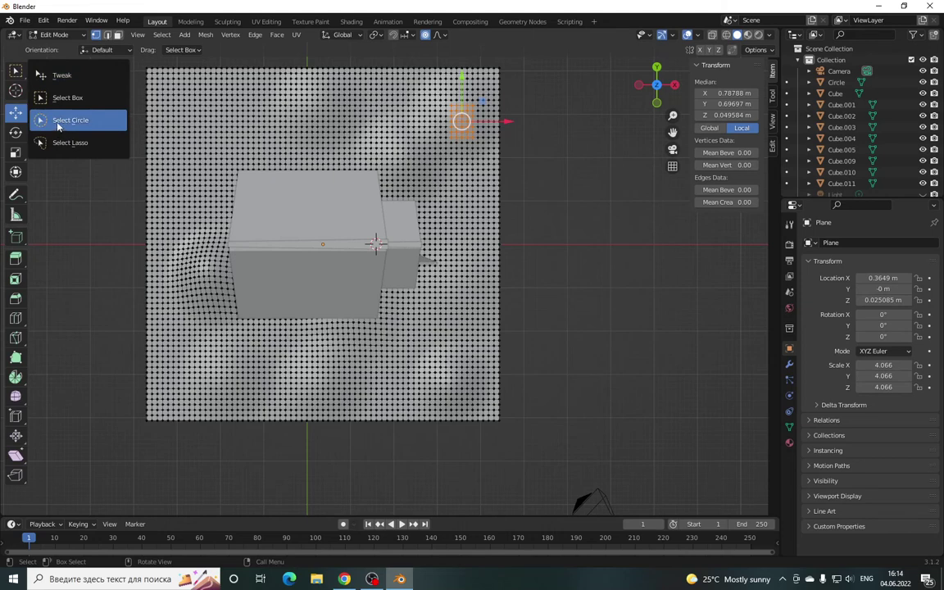
- With Select Circle, paint vertex selections across the top and along the right edge
left_click(58, 123)
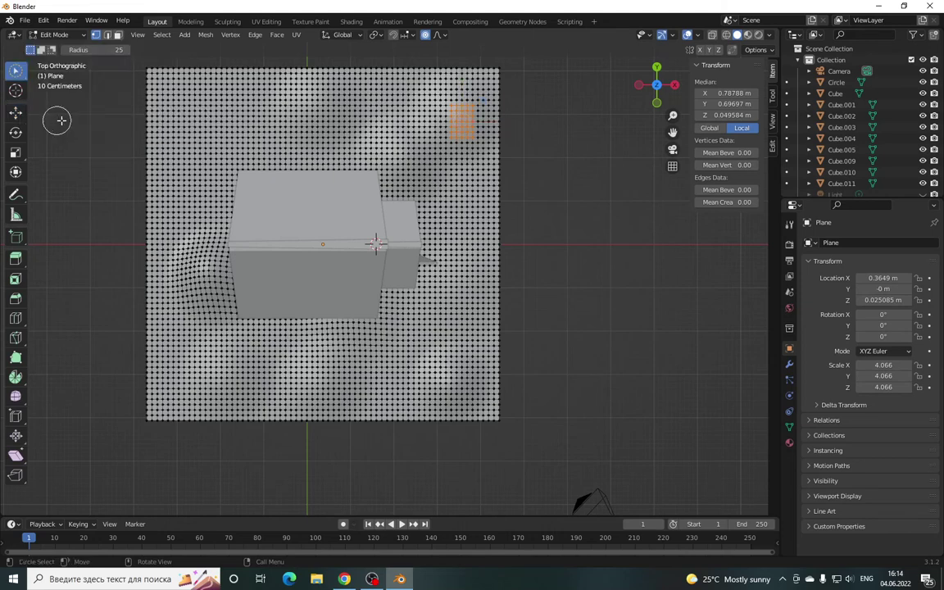
mouse_move(435, 120)
left_mouse_down()
mouse_move(402, 92)
mouse_move(295, 76)
mouse_move(379, 82)
mouse_move(401, 72)
mouse_move(368, 61)
mouse_move(324, 69)
mouse_move(426, 123)
mouse_move(442, 94)
mouse_move(410, 90)
left_mouse_up()
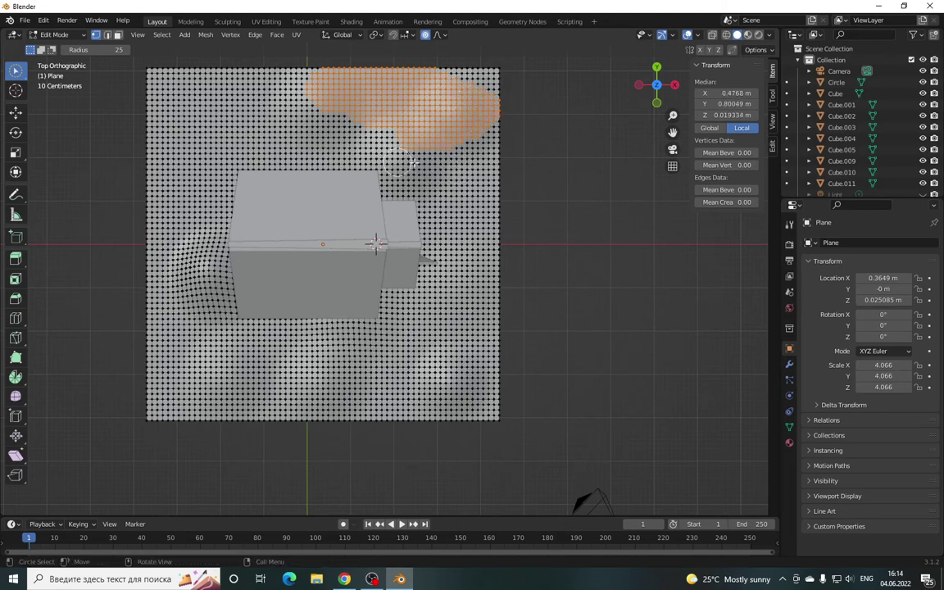
mouse_move(485, 162)
left_mouse_down()
mouse_move(461, 213)
mouse_move(418, 214)
mouse_move(448, 187)
mouse_move(438, 243)
mouse_move(484, 277)
left_mouse_up()
left_click(484, 280)
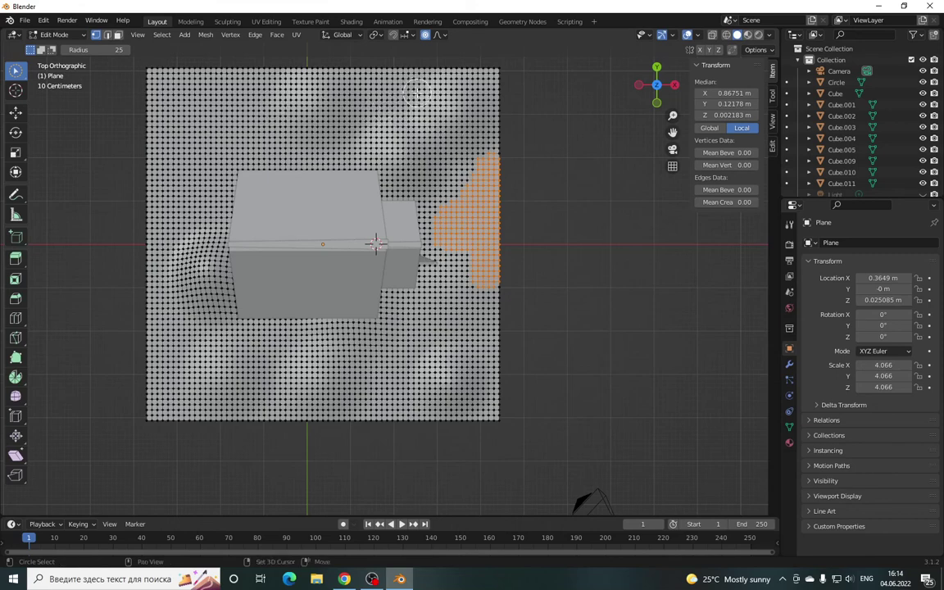
mouse_move(453, 76)
left_mouse_down()
mouse_move(358, 105)
mouse_move(381, 71)
mouse_move(267, 73)
mouse_move(299, 92)
mouse_move(312, 126)
mouse_move(229, 123)
mouse_move(328, 131)
mouse_move(475, 86)
mouse_move(479, 119)
mouse_move(458, 144)
mouse_move(444, 131)
left_mouse_up()
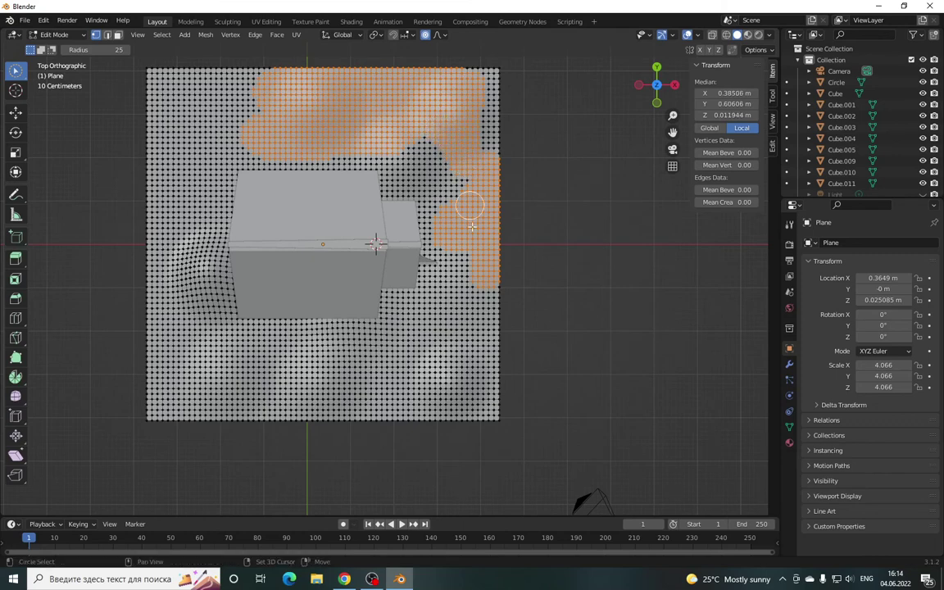
- Add patches below-right of the house, at both lower corners and along the left edge
mouse_move(449, 312)
left_mouse_down()
mouse_move(414, 299)
mouse_move(377, 319)
mouse_move(249, 336)
mouse_move(353, 348)
mouse_move(433, 331)
left_mouse_up()
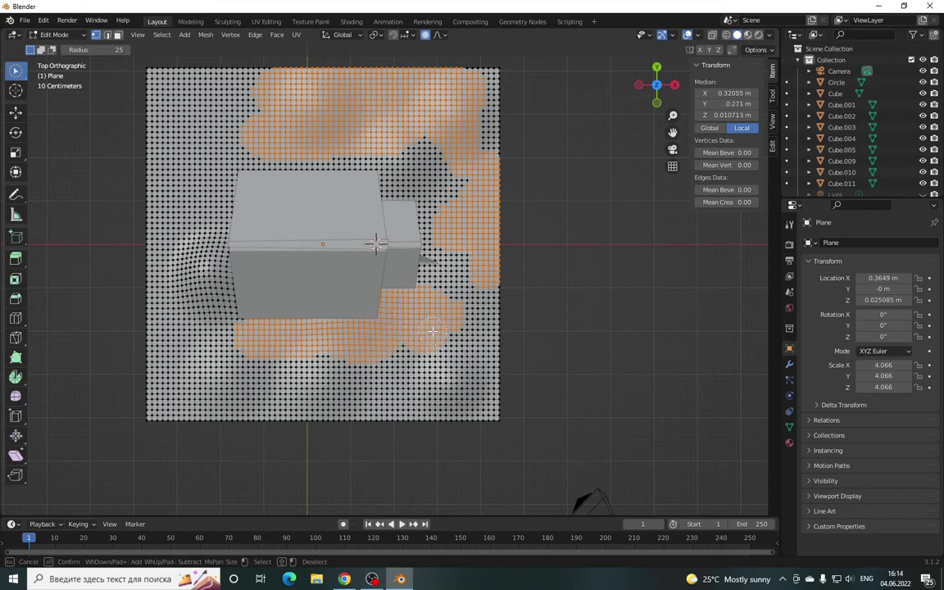
mouse_move(485, 380)
left_mouse_down()
mouse_move(466, 403)
mouse_move(311, 412)
left_mouse_up()
mouse_move(236, 400)
left_mouse_down()
mouse_move(164, 383)
mouse_move(147, 344)
mouse_move(217, 385)
mouse_move(146, 282)
mouse_move(147, 348)
mouse_move(167, 381)
left_mouse_up()
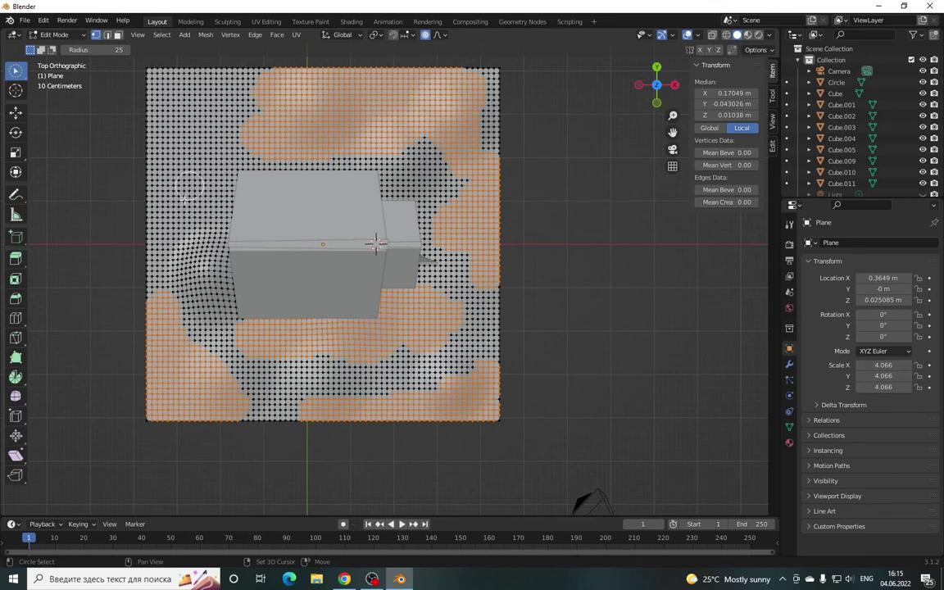
mouse_move(192, 243)
left_mouse_down()
mouse_move(141, 225)
mouse_move(152, 176)
mouse_move(172, 193)
mouse_move(153, 193)
left_mouse_up()
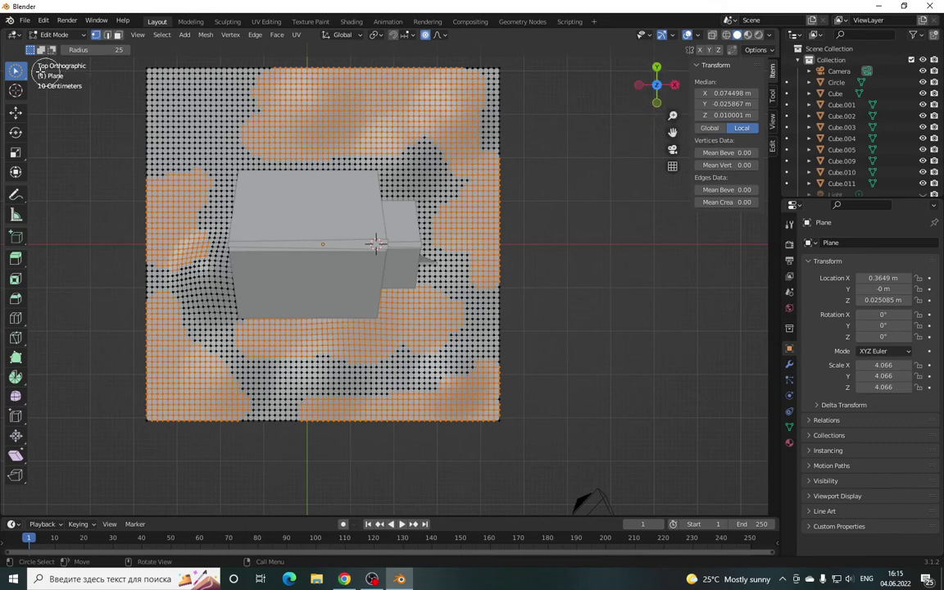
mouse_move(660, 85)
left_mouse_down()
mouse_move(622, 491)
mouse_move(566, 436)
left_mouse_up()
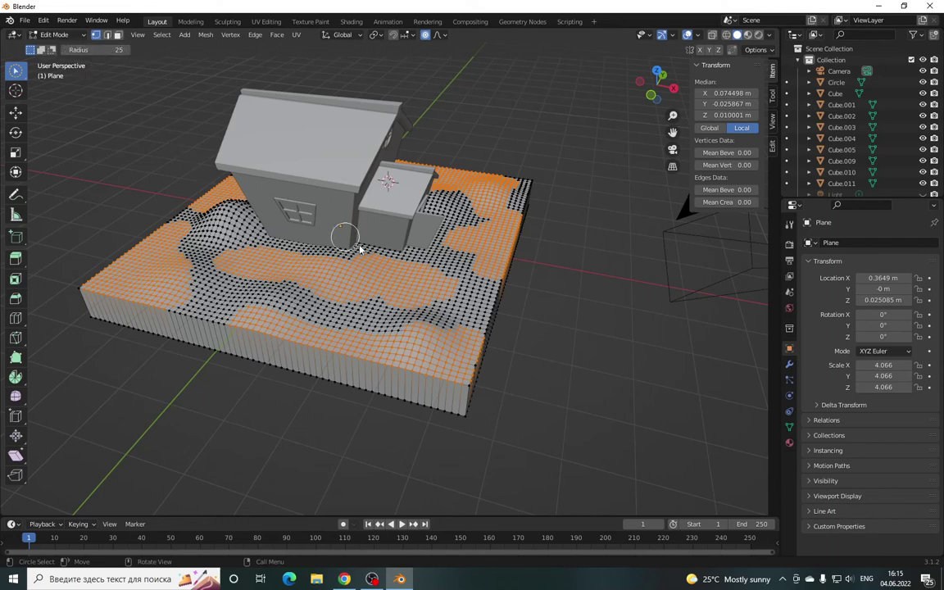
- In Object Mode, add Real Snow to selected faces only, producing SnowBall.001 (92% coverage, 0.30 height)
key("Tab")
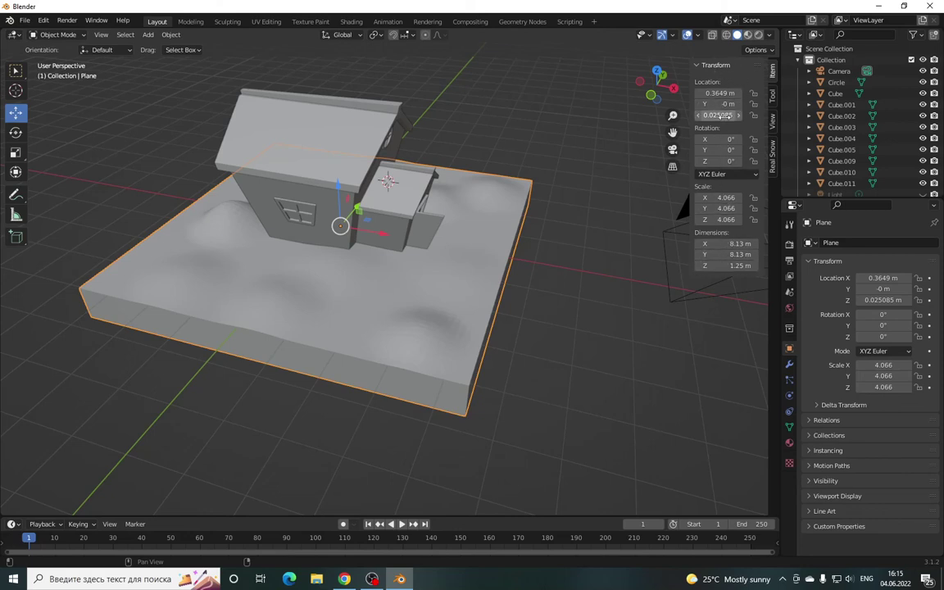
left_click(773, 160)
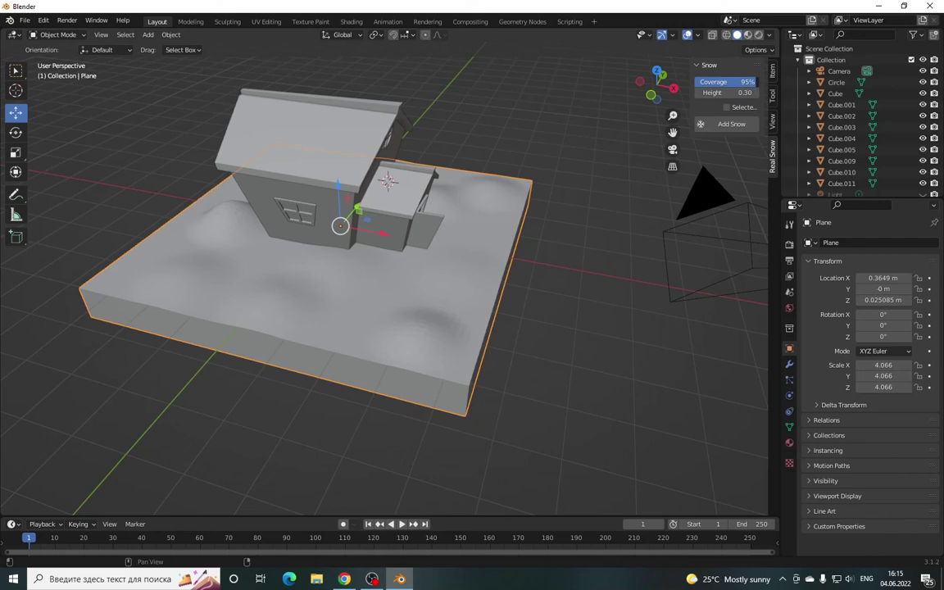
left_click(727, 109)
left_click(727, 127)
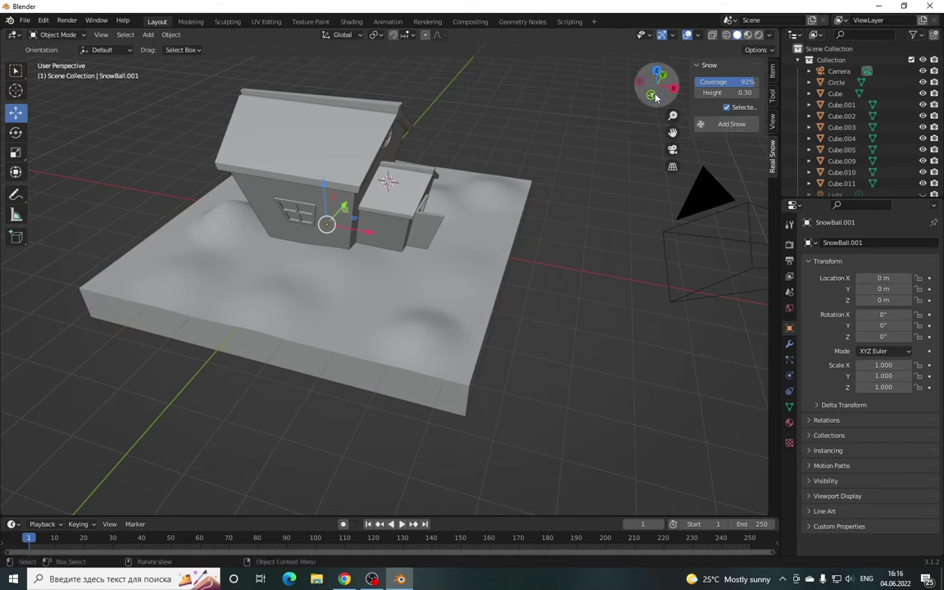
left_click_drag(656, 85, 593, 139)
scroll(401, 268, "up", 3)
scroll(407, 272, "up", 2)
scroll(427, 296, "down", 4)
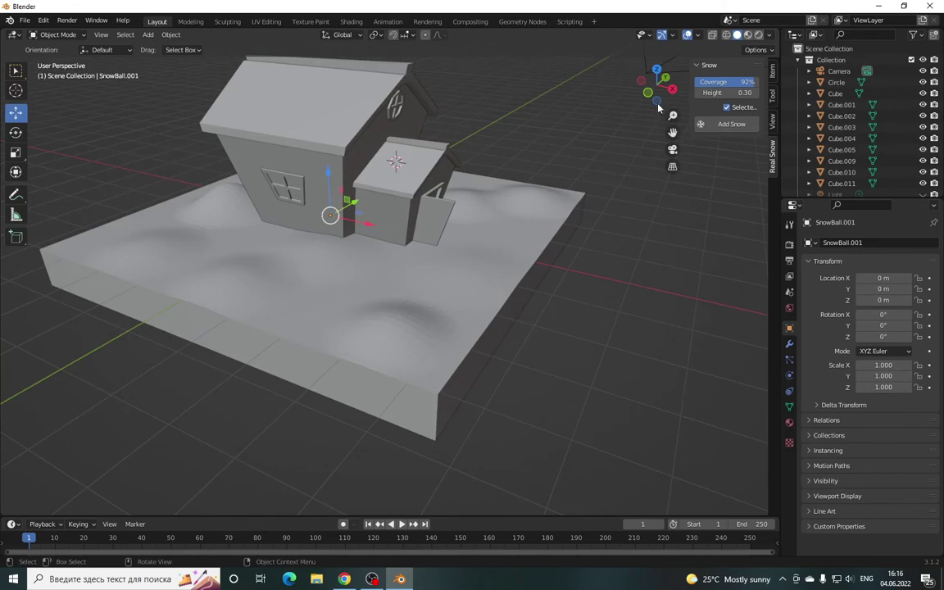
left_click_drag(656, 89, 536, 216)
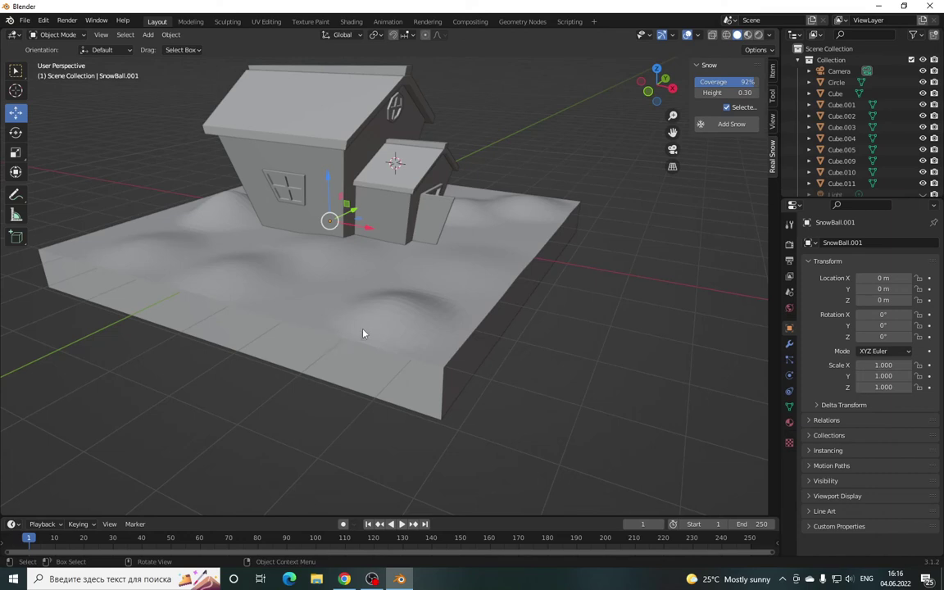
left_click_drag(656, 89, 543, 219)
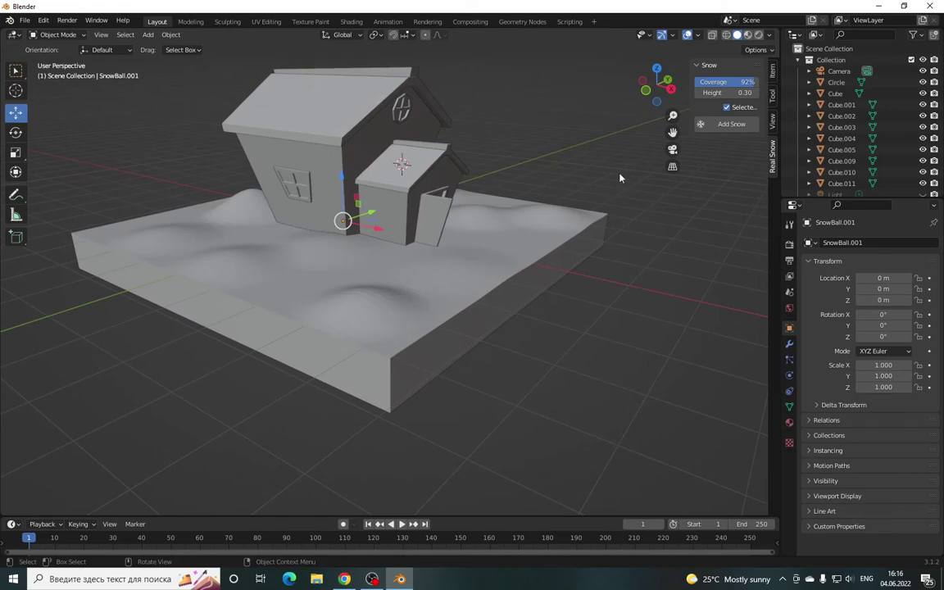
left_click_drag(656, 85, 435, 292)
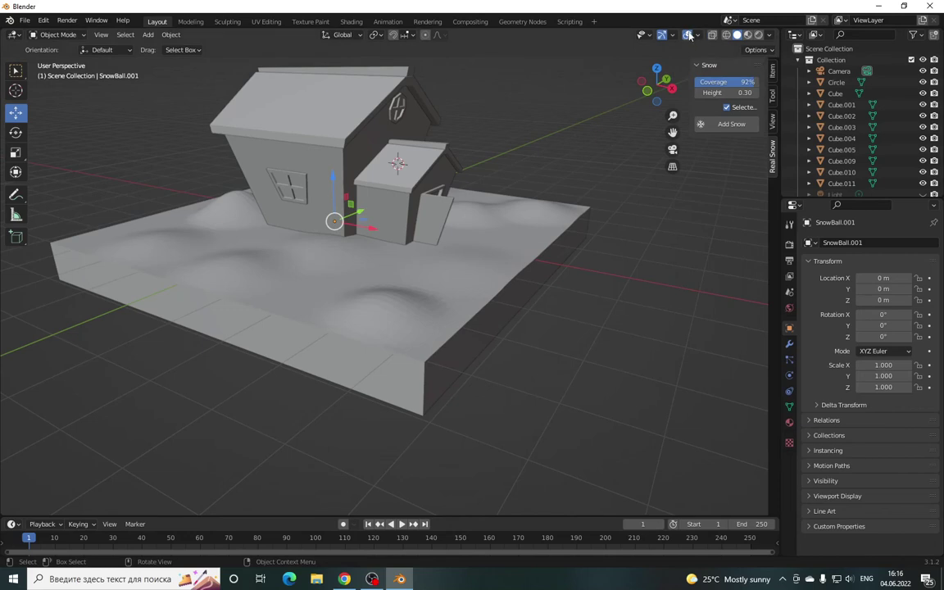
left_click(697, 35)
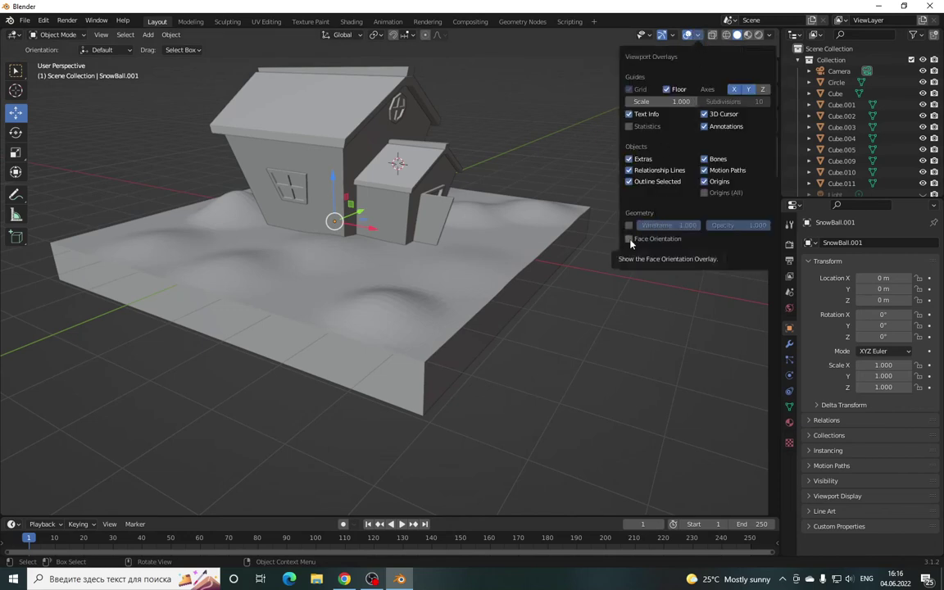
- Enable the Face Orientation viewport overlay to check the birdhouse and snow normals
left_click(628, 238)
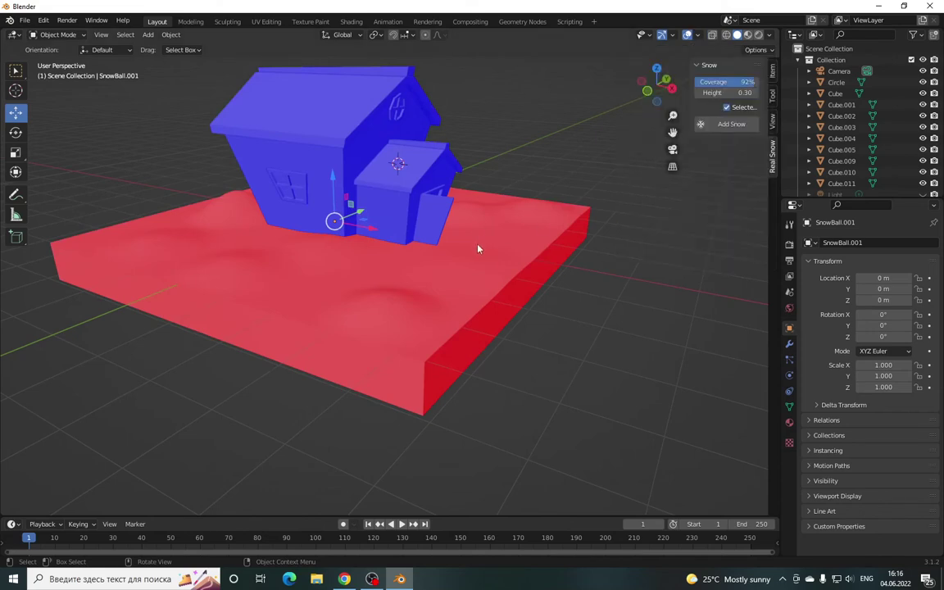
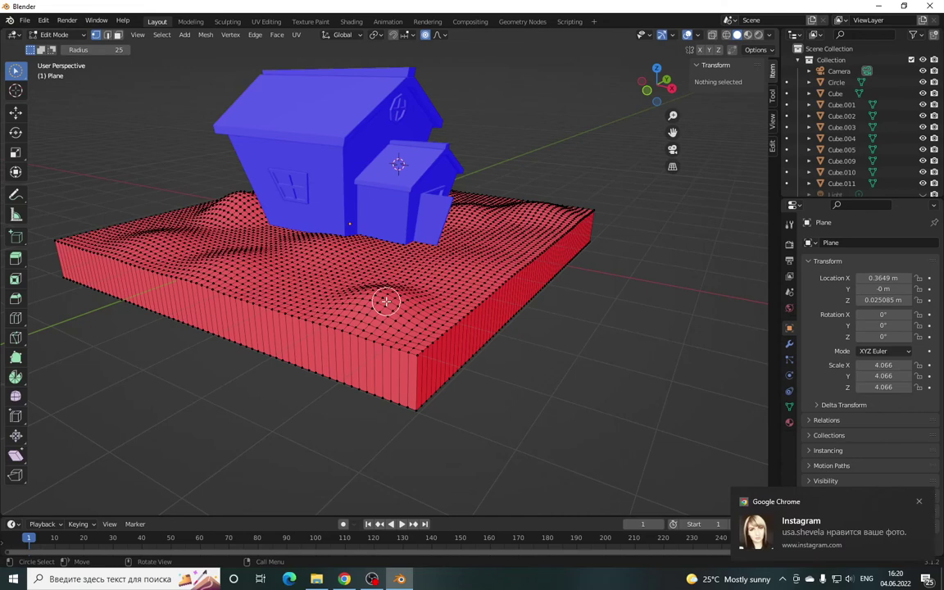
- Select the entire base plane, flip its normals so they show blue, then deselect everything
key("a")
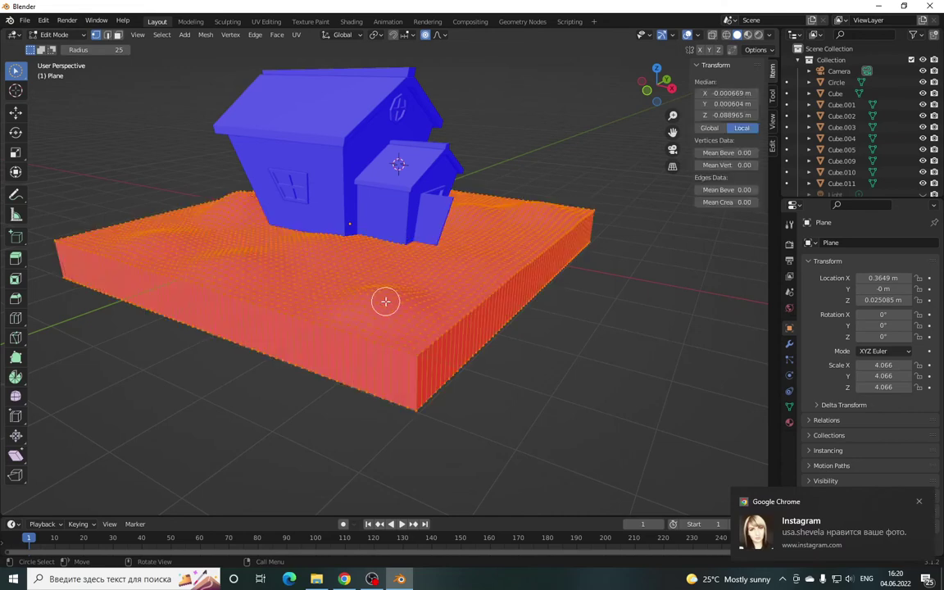
key("alt+n")
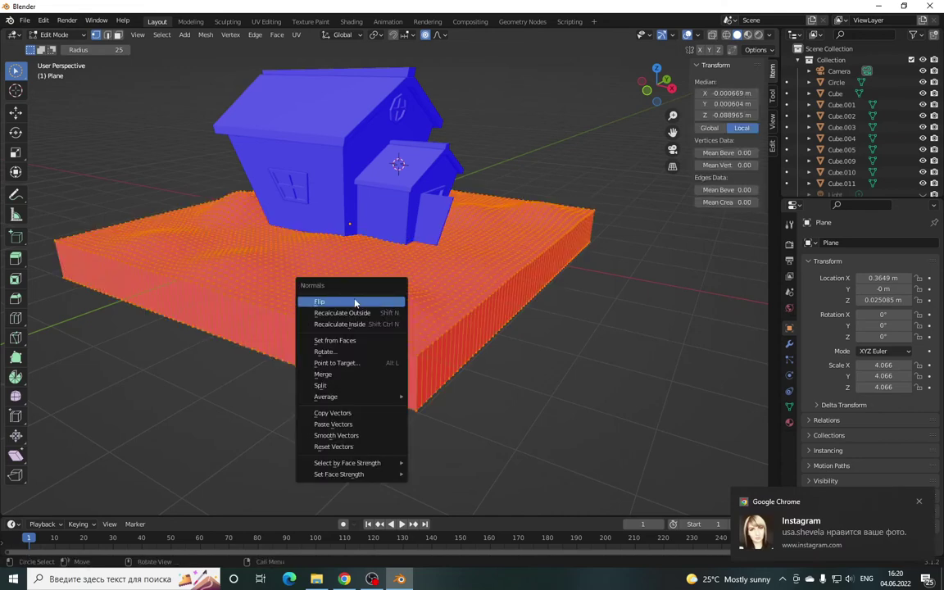
left_click(357, 302)
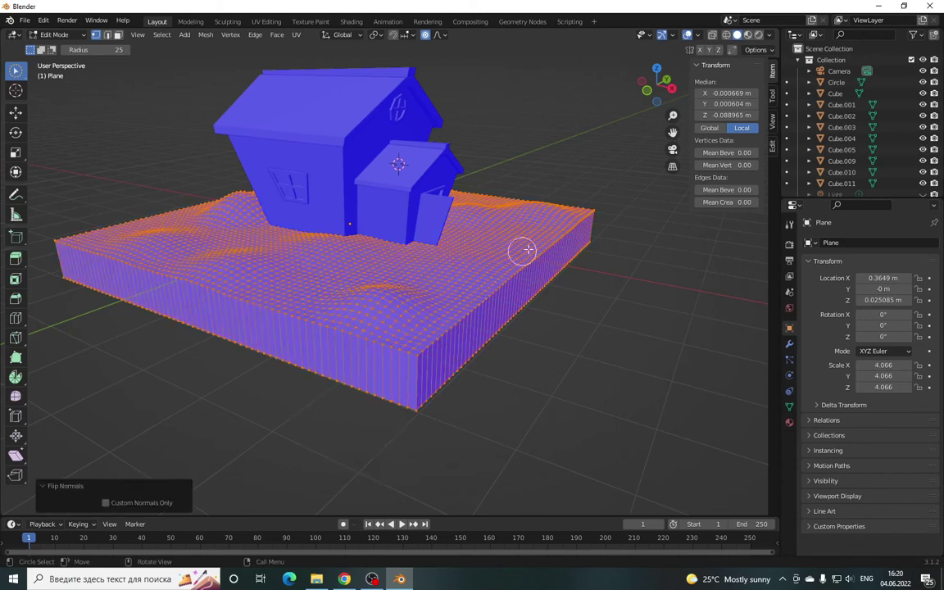
left_click_drag(648, 93, 634, 88)
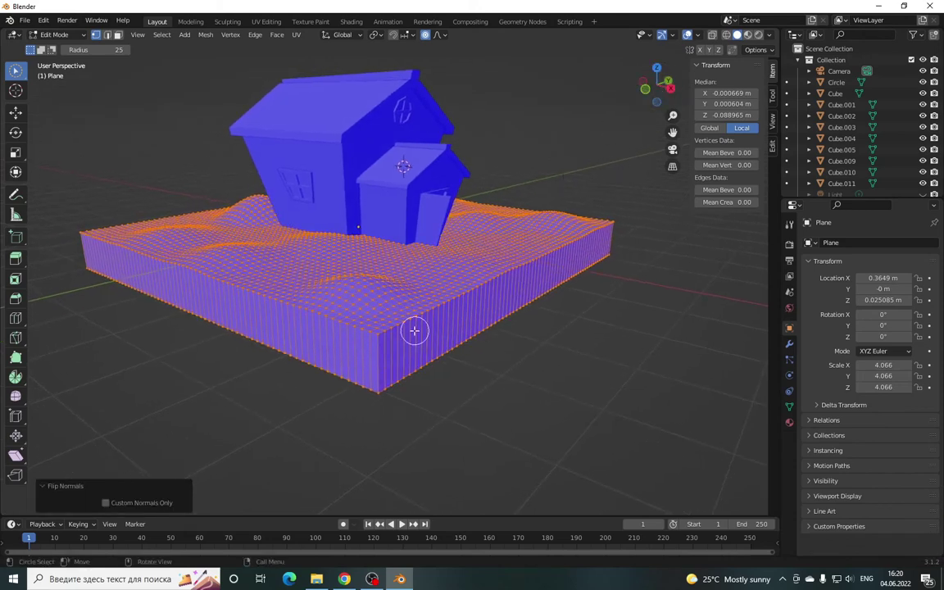
mouse_move(651, 90)
left_mouse_down()
mouse_move(660, 109)
mouse_move(656, 98)
left_mouse_up()
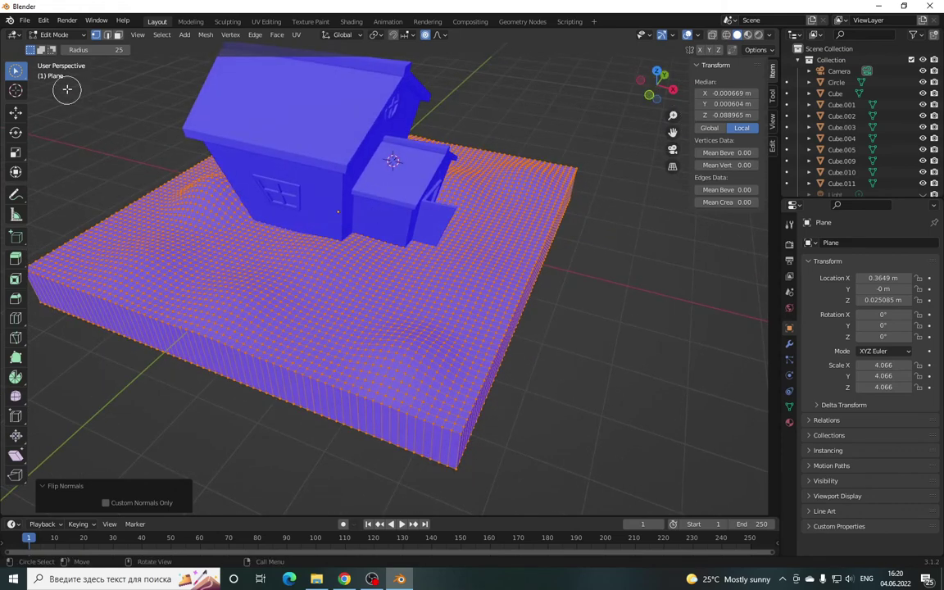
left_click(623, 172)
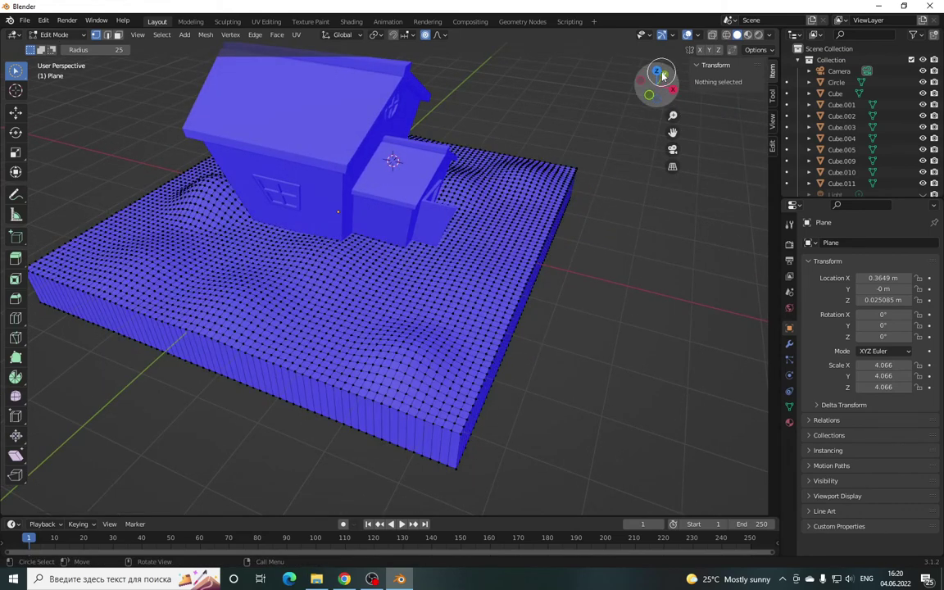
- In top view, circle-select face patches at the top, sides, lower right and below the house
left_click(657, 73)
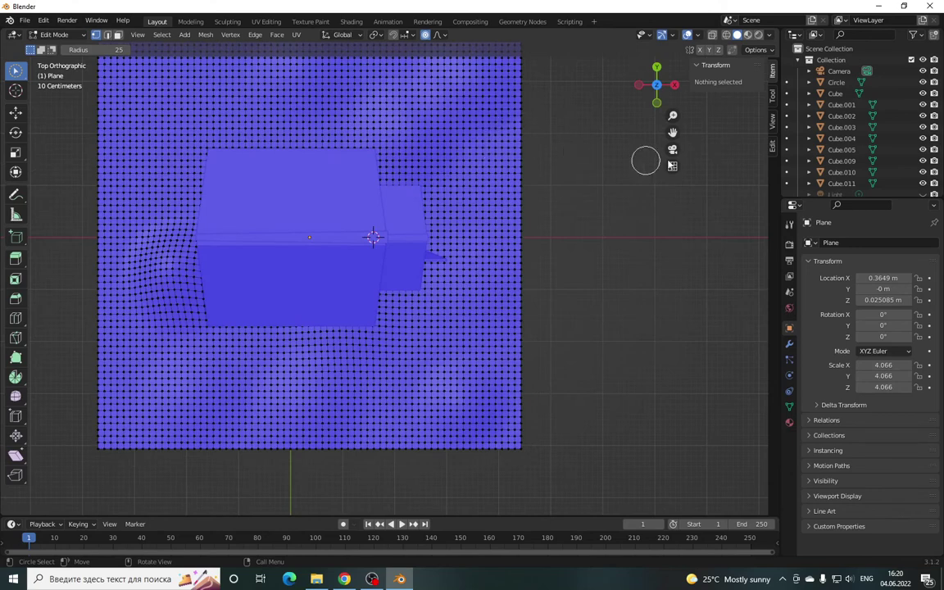
left_click_drag(673, 134, 675, 188)
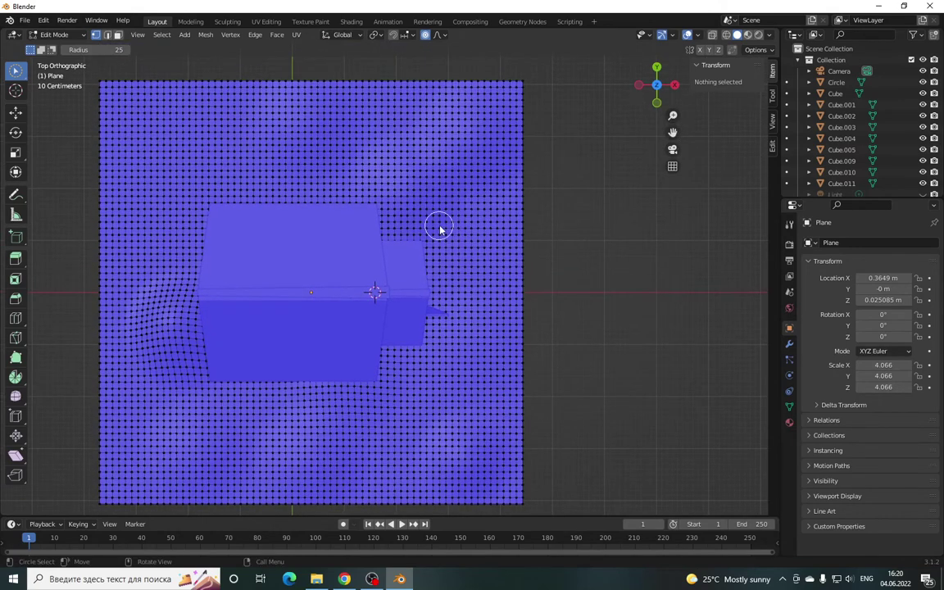
mouse_move(495, 134)
left_mouse_down()
mouse_move(512, 96)
mouse_move(449, 95)
mouse_move(484, 93)
mouse_move(521, 131)
mouse_move(481, 143)
left_mouse_up()
key("3")
mouse_move(510, 121)
left_mouse_down()
mouse_move(366, 95)
mouse_move(282, 93)
mouse_move(292, 112)
mouse_move(362, 140)
mouse_move(246, 168)
left_mouse_up()
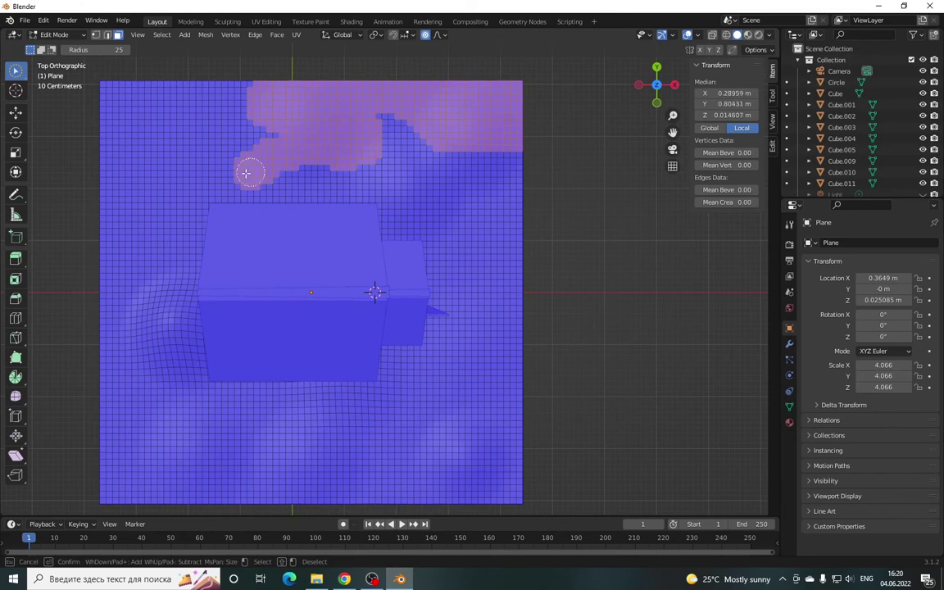
mouse_move(572, 204)
left_mouse_down()
mouse_move(468, 184)
mouse_move(420, 209)
mouse_move(506, 218)
mouse_move(516, 277)
mouse_move(506, 344)
mouse_move(408, 182)
mouse_move(459, 233)
mouse_move(506, 366)
left_mouse_up()
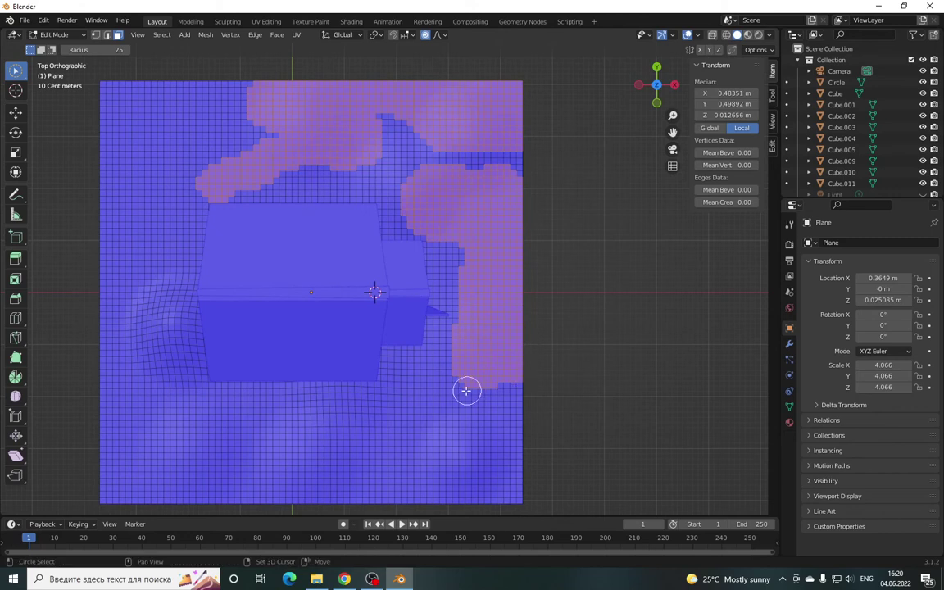
mouse_move(435, 409)
left_mouse_down()
mouse_move(472, 436)
mouse_move(478, 483)
mouse_move(373, 484)
mouse_move(362, 428)
mouse_move(342, 480)
mouse_move(413, 489)
mouse_move(396, 460)
left_mouse_up()
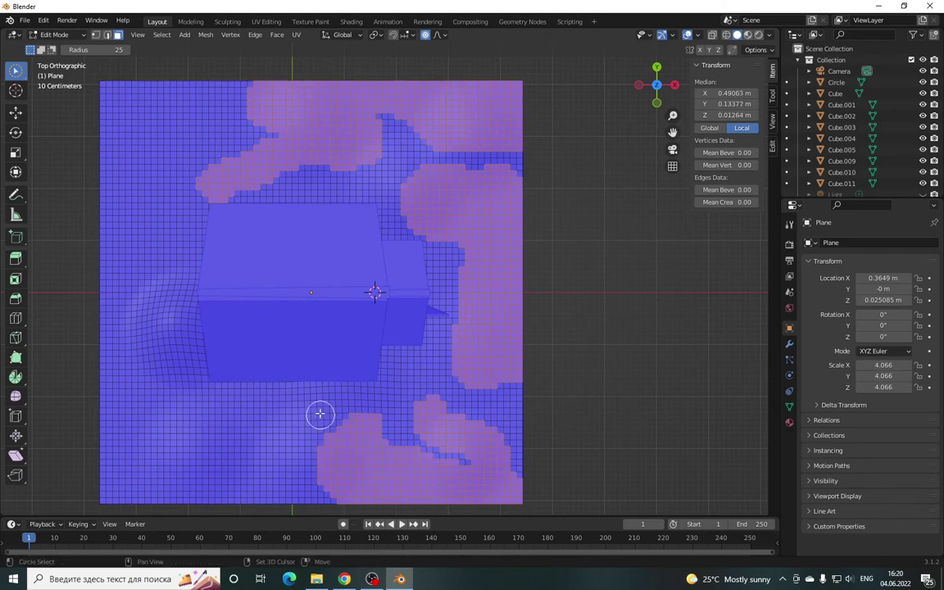
mouse_move(384, 377)
left_mouse_down()
mouse_move(373, 369)
mouse_move(209, 376)
mouse_move(179, 347)
mouse_move(135, 387)
mouse_move(200, 417)
mouse_move(243, 460)
mouse_move(181, 480)
mouse_move(139, 468)
mouse_move(158, 376)
mouse_move(209, 470)
mouse_move(160, 495)
mouse_move(148, 489)
left_mouse_up()
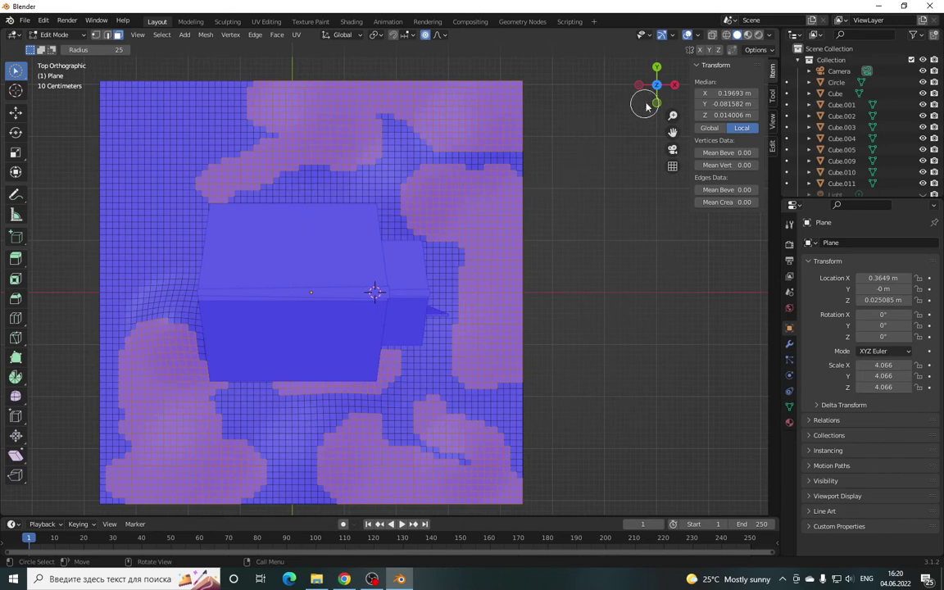
mouse_move(656, 85)
left_mouse_down()
mouse_move(628, 502)
mouse_move(622, 481)
mouse_move(564, 428)
left_mouse_up()
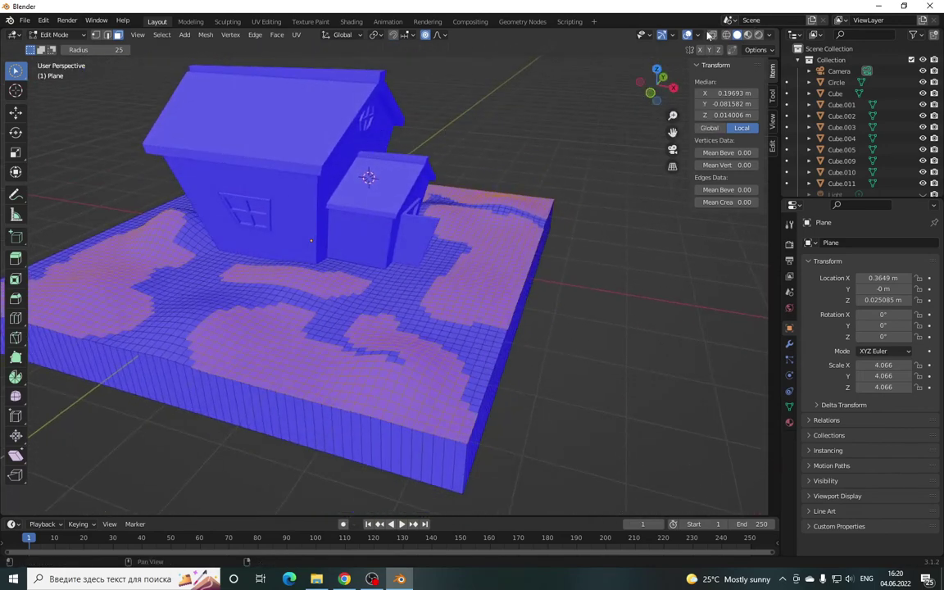
- Turn off the Face Orientation overlay and show the sidebar
left_click(696, 35)
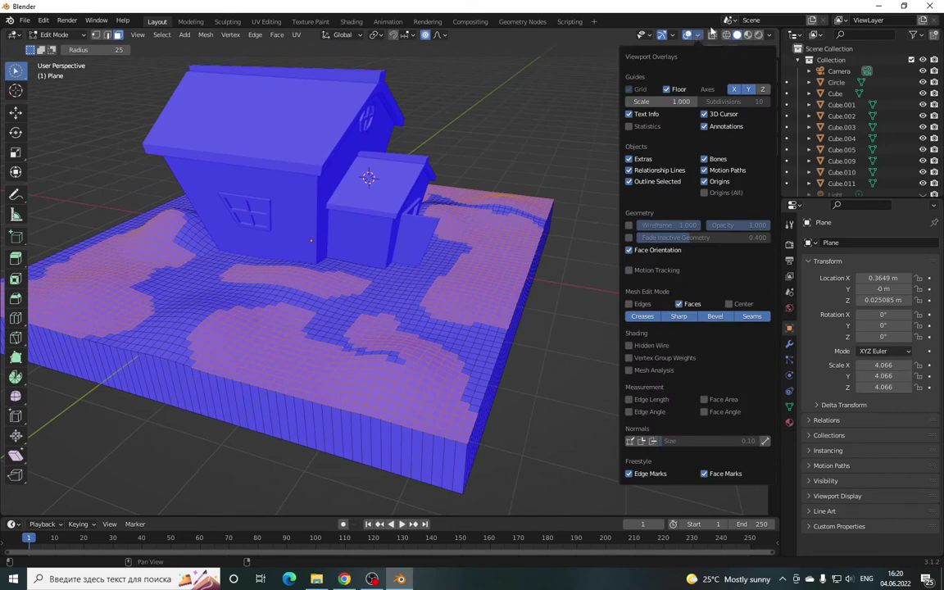
left_click(630, 251)
key("n")
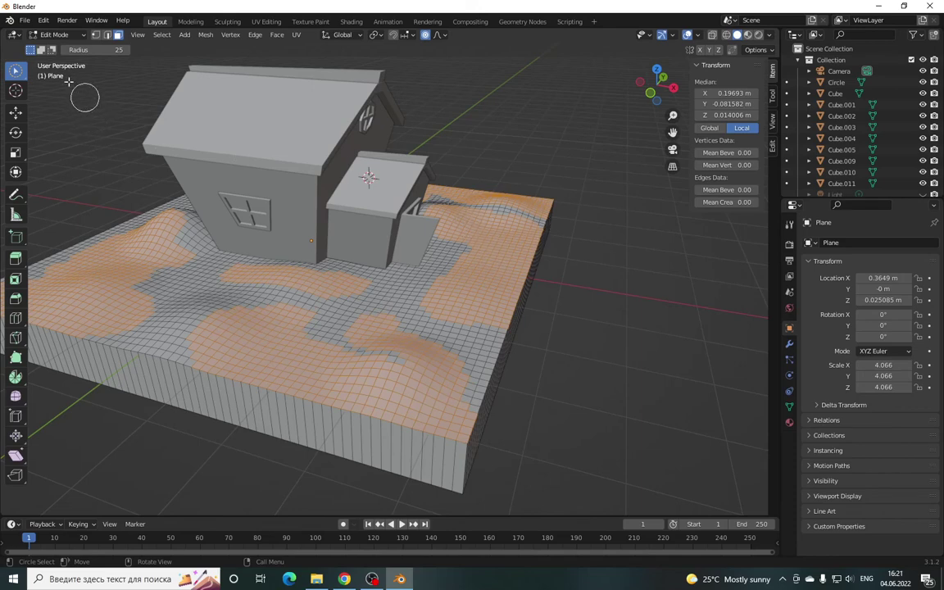
- In Object Mode, add snow at 92% coverage and 0.30 height to the patches and inspect it
left_click(45, 35)
left_click(41, 42)
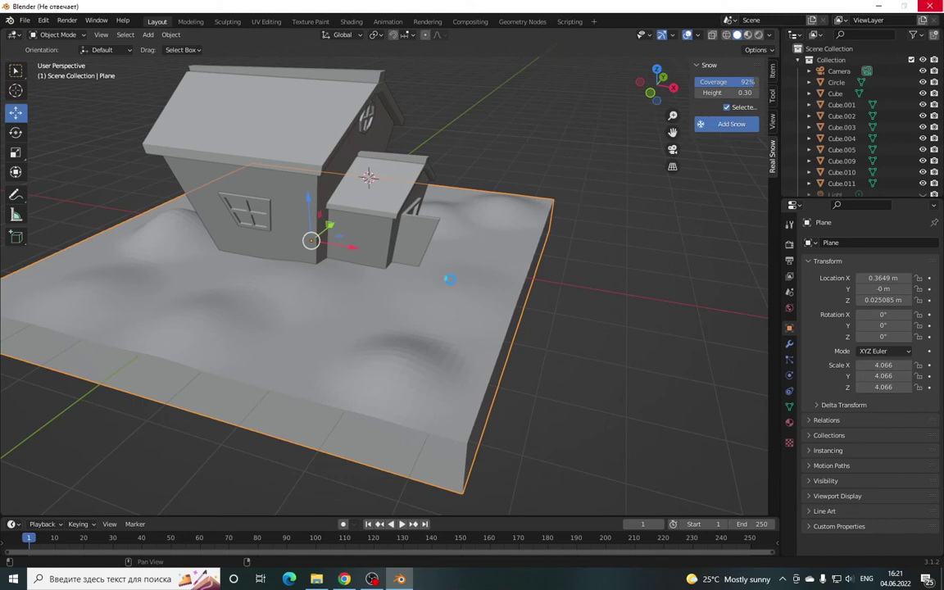
left_click_drag(660, 82, 392, 246)
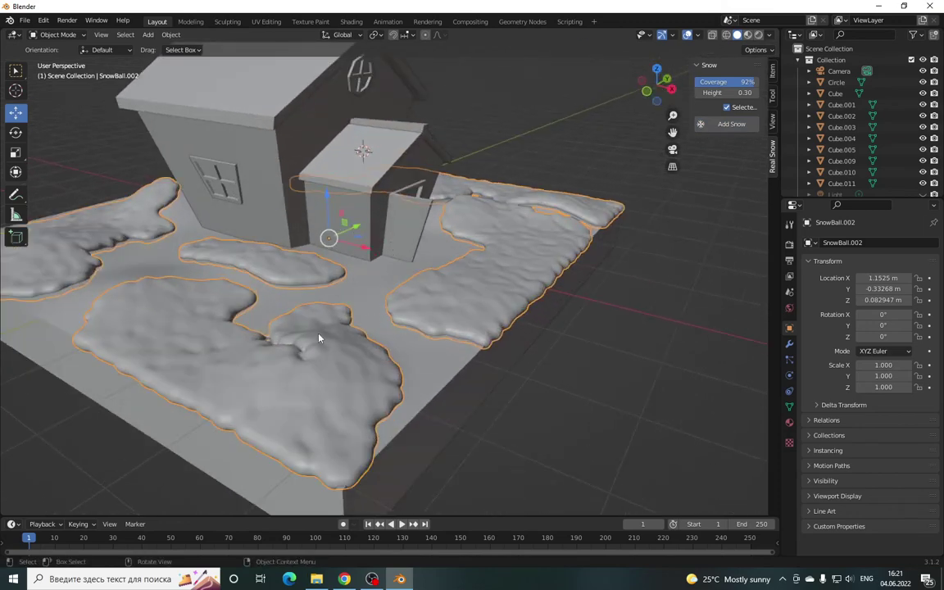
scroll(319, 338, "down", 2)
scroll(273, 275, "up", 2)
left_click_drag(672, 132, 682, 138)
left_click_drag(658, 82, 652, 85)
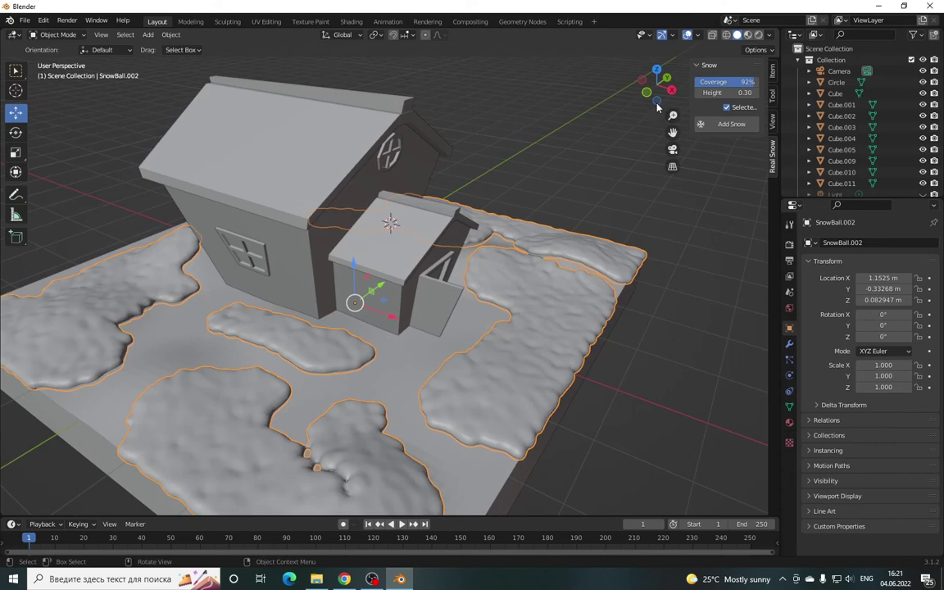
left_click_drag(657, 104, 656, 90)
left_click_drag(672, 131, 678, 137)
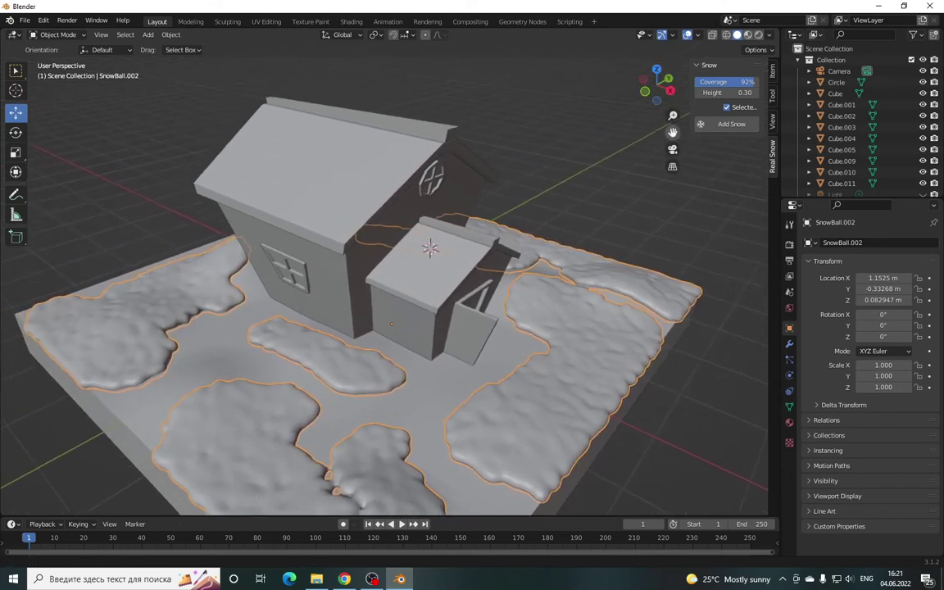
- Select the roof faces of Cube.001 in Edit Mode and add snow, creating SnowBall.003
left_click(347, 179)
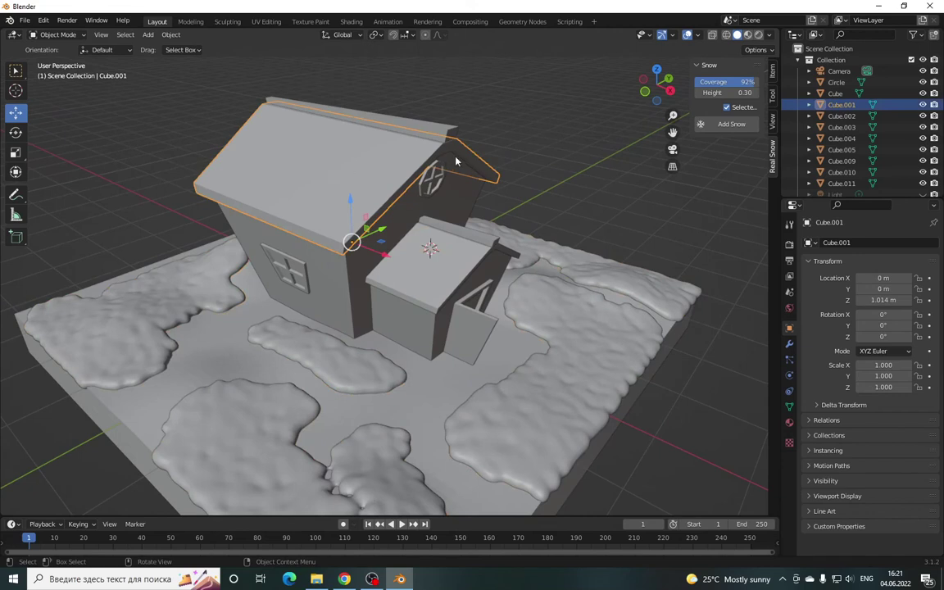
left_click(57, 34)
left_click(51, 58)
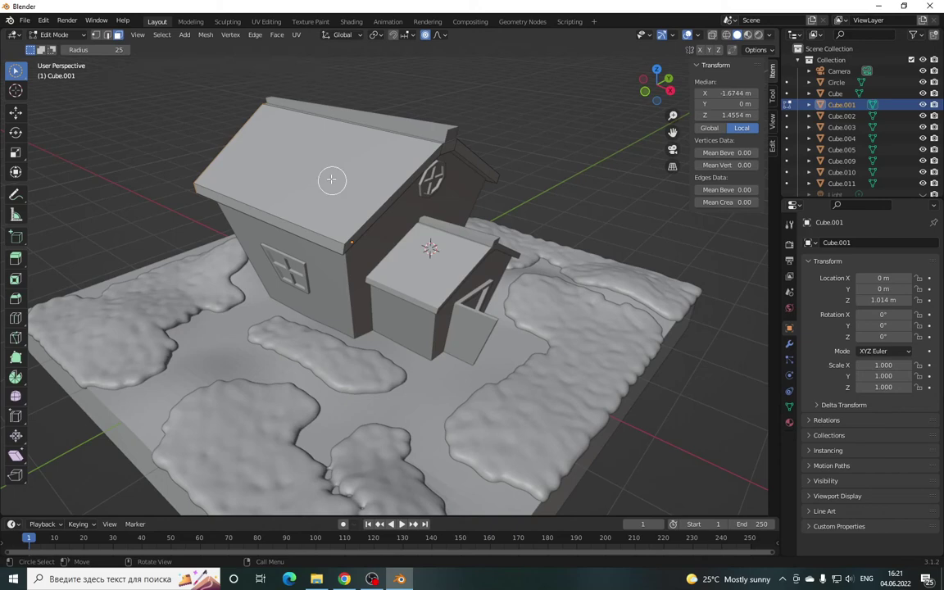
left_click_drag(657, 90, 598, 110)
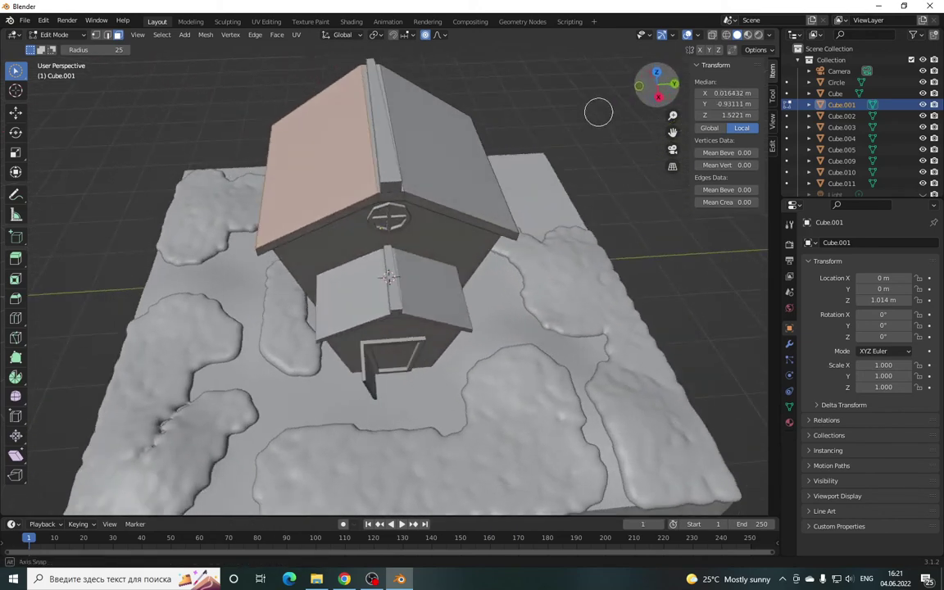
left_click(450, 160)
type("0")
left_click_drag(656, 85, 592, 82)
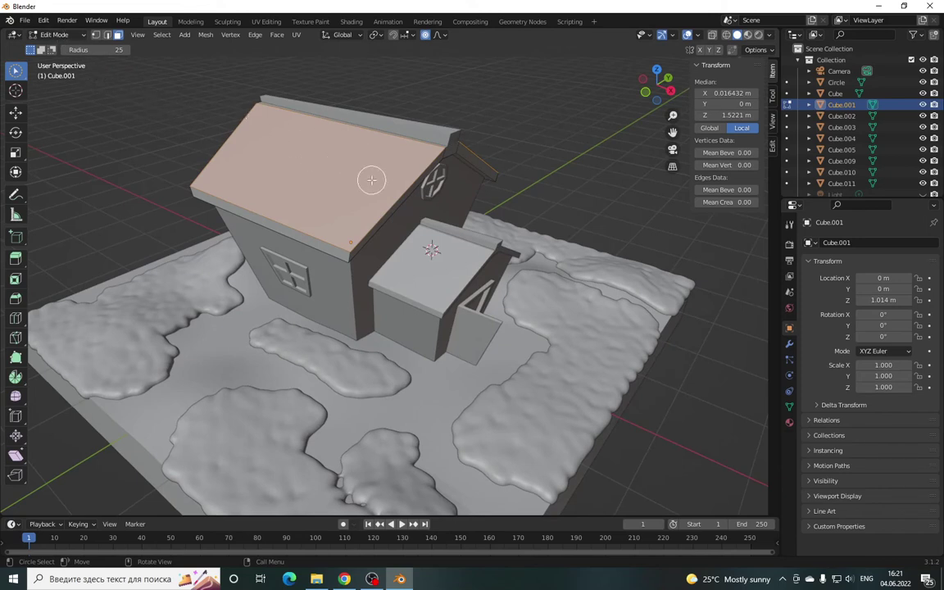
key("Tab")
left_click(771, 159)
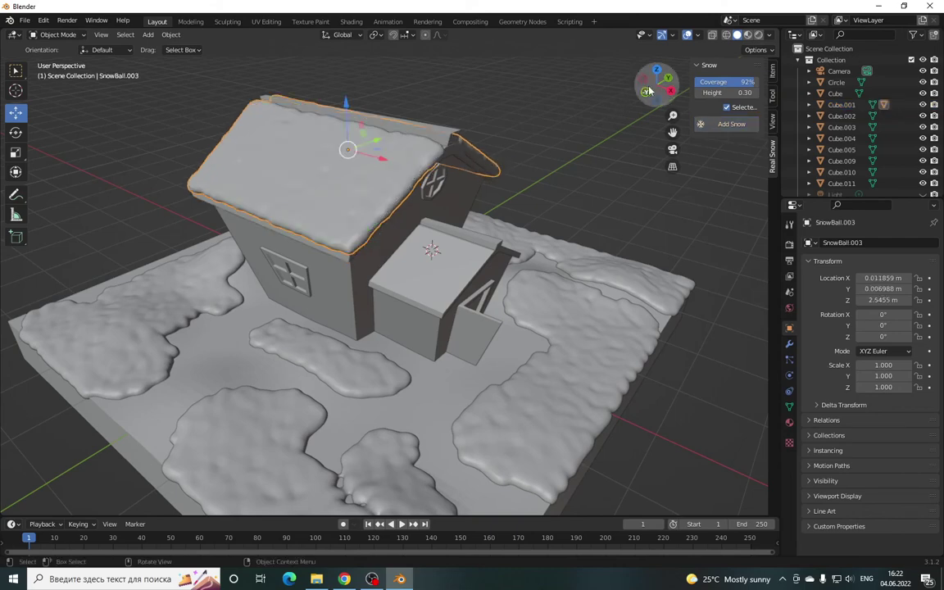
left_click_drag(647, 92, 631, 103)
- Select both roof faces of annex Cube.010 and add snow, creating SnowBall.004
left_click(414, 285)
mouse_move(414, 284)
middle_mouse_down()
mouse_move(373, 248)
mouse_move(426, 213)
middle_mouse_up()
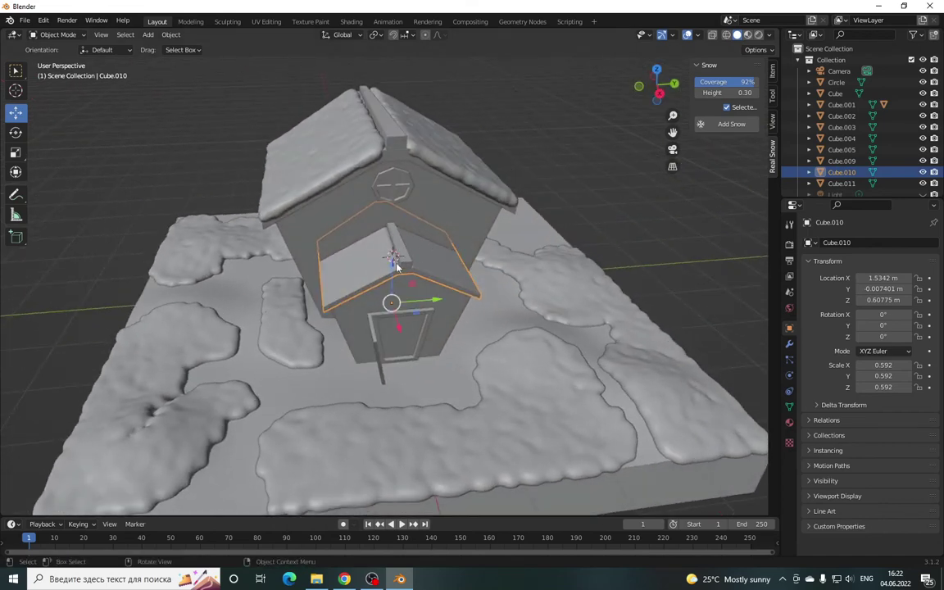
left_click(57, 34)
left_click(54, 46)
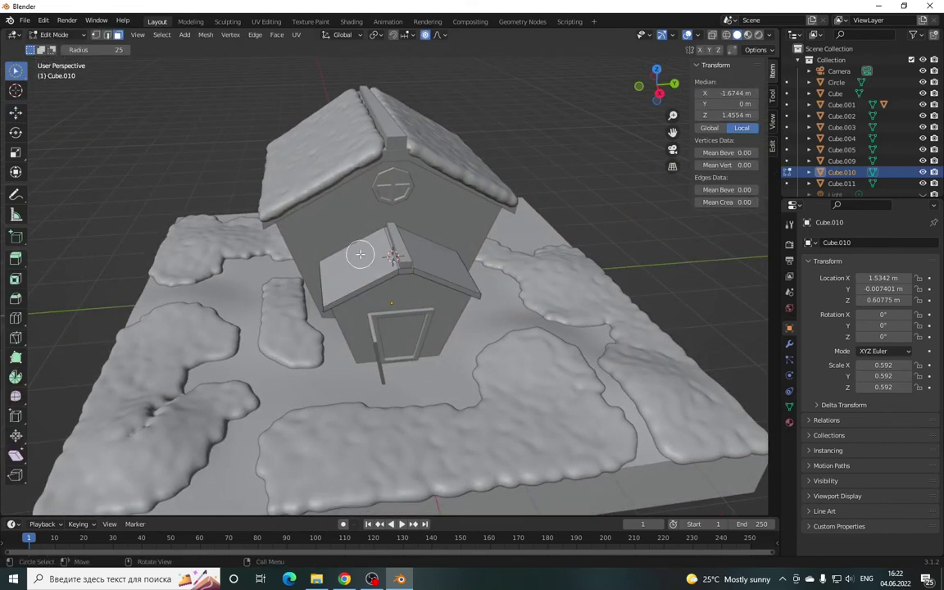
left_click(360, 261)
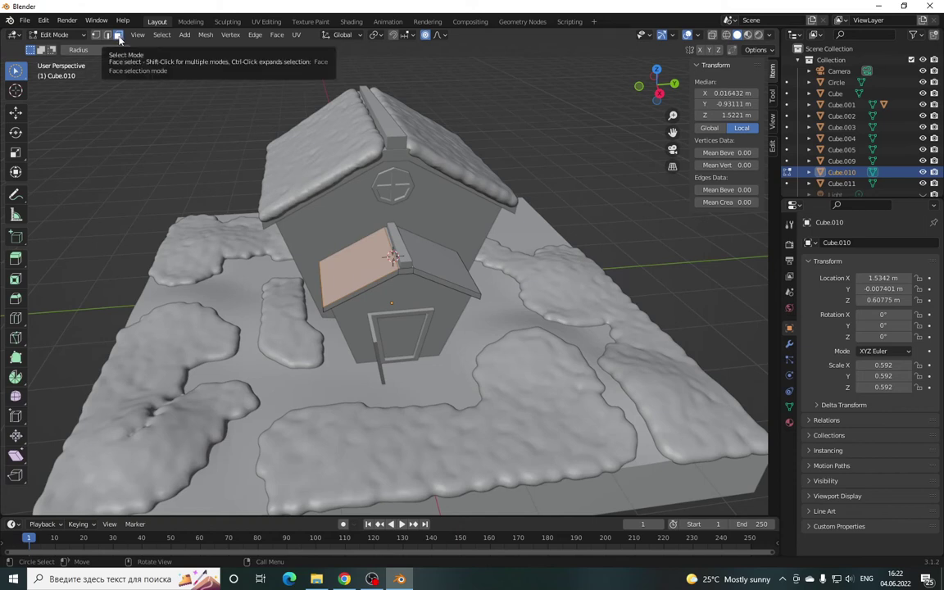
left_click(436, 260, "shift")
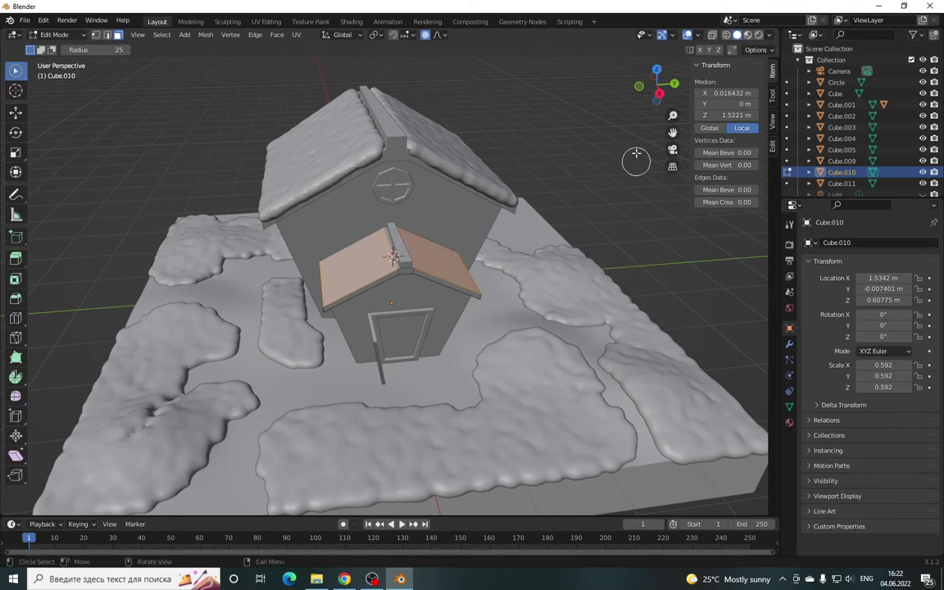
left_click_drag(656, 85, 598, 161)
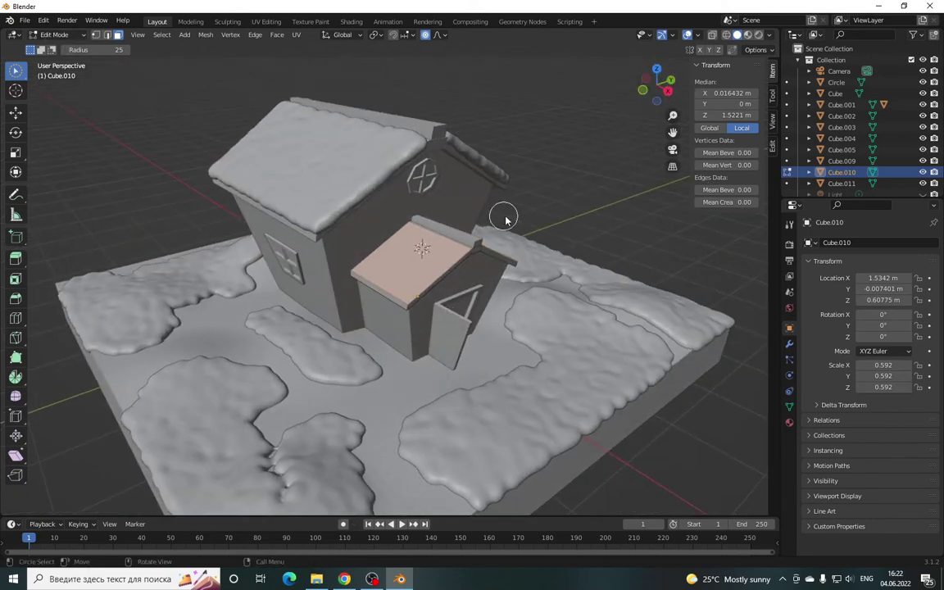
key("Tab")
left_click(731, 124)
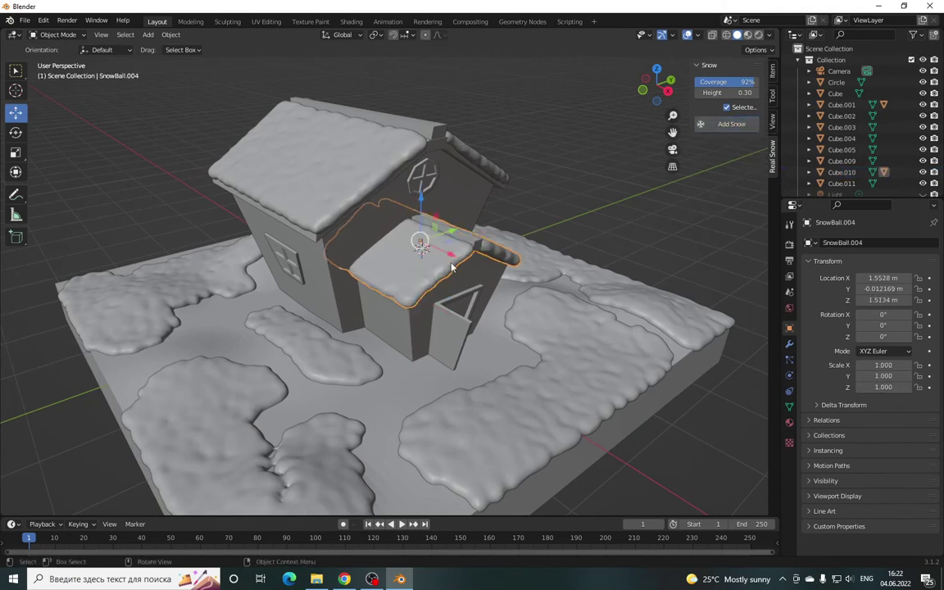
- Pick the roof ridge Cube.002 and select its top faces in Edit Mode
mouse_move(640, 98)
left_mouse_down()
mouse_move(656, 86)
mouse_move(647, 85)
left_mouse_up()
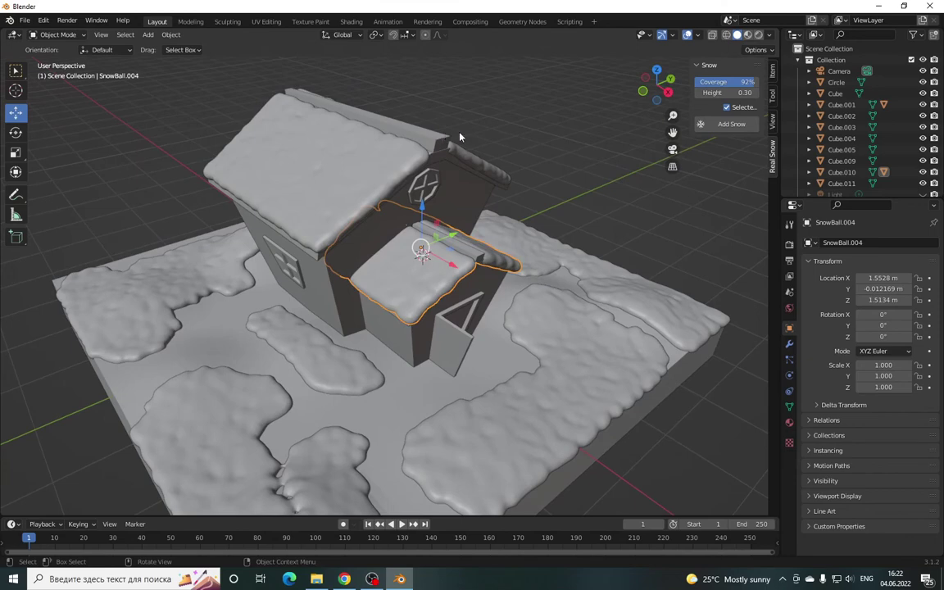
left_click_drag(655, 85, 648, 82)
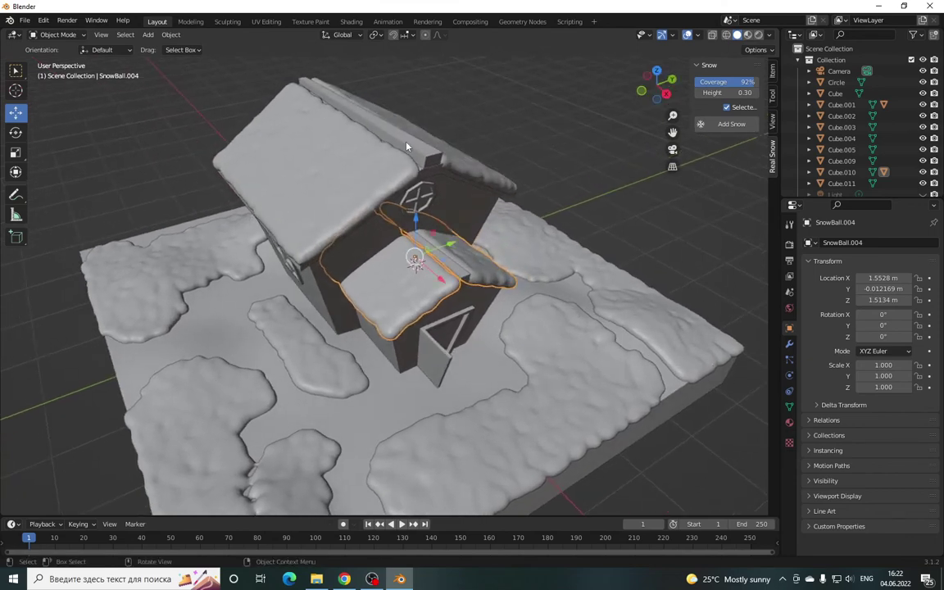
left_click(417, 151)
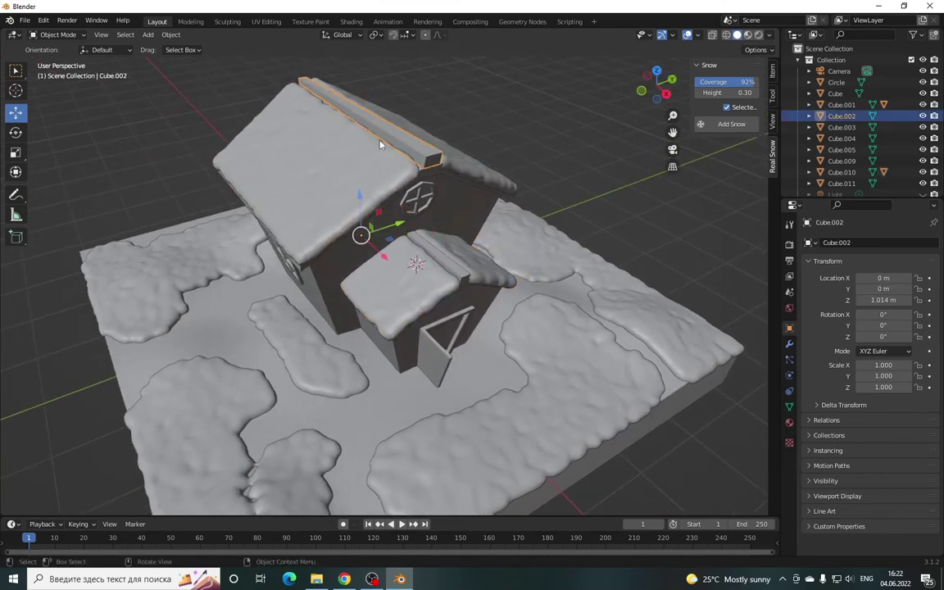
left_click(82, 36)
left_click(51, 56)
left_click(425, 147)
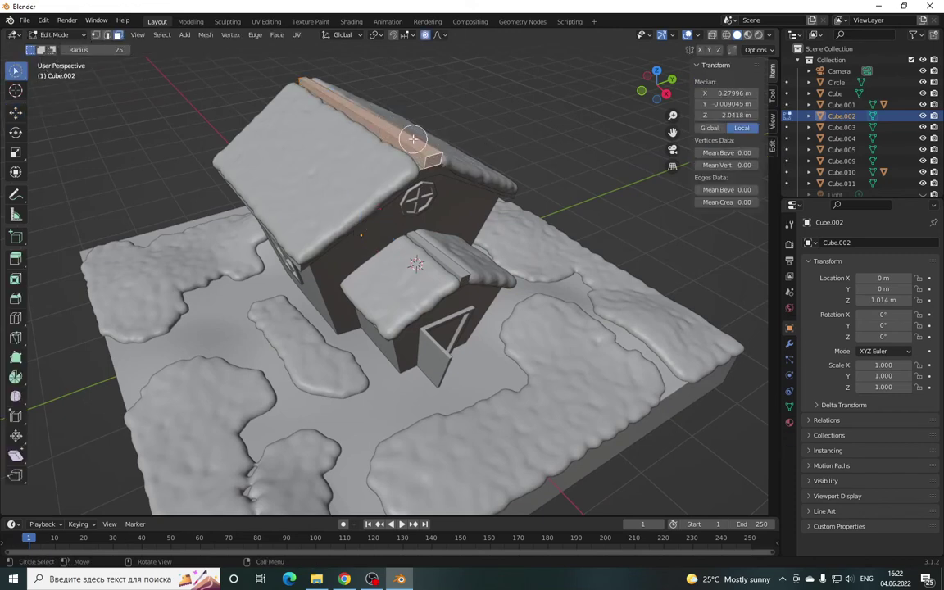
left_click(15, 71)
left_click(51, 75)
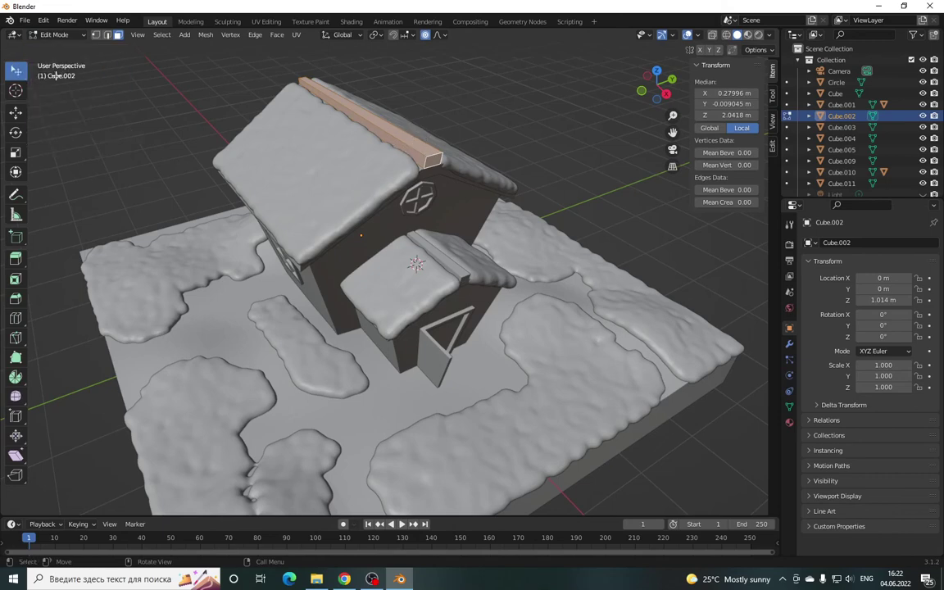
left_click(426, 150)
- Back in Object Mode, add snow along the ridge, creating SnowBall.005
middle_click_drag(589, 137, 495, 118)
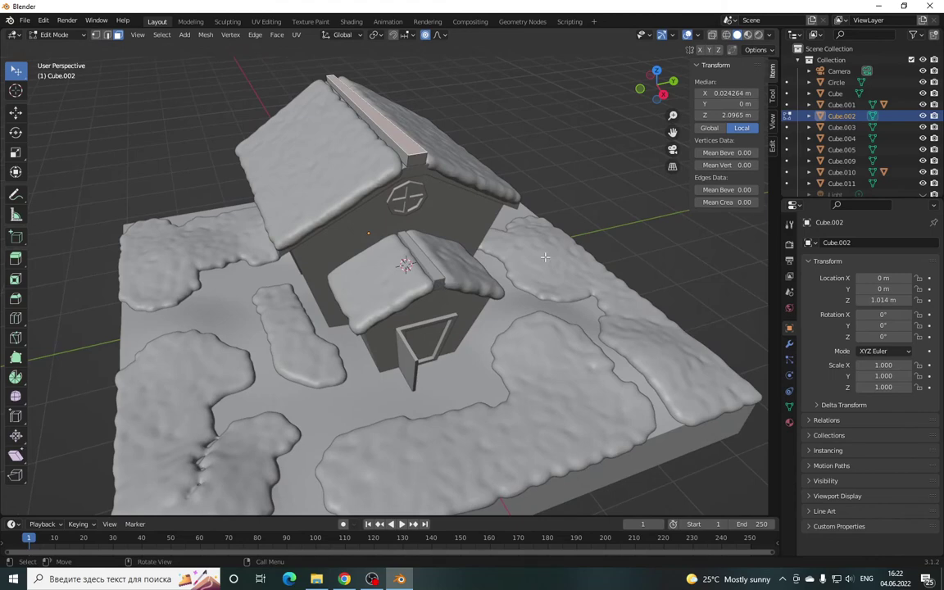
key("Tab")
left_click(772, 156)
left_click(725, 124)
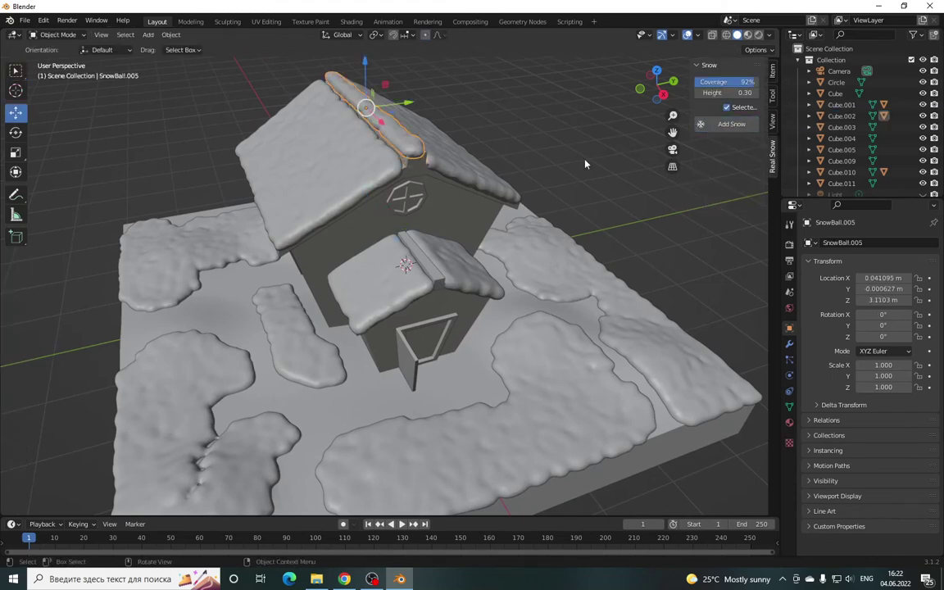
middle_click_drag(637, 121, 409, 218)
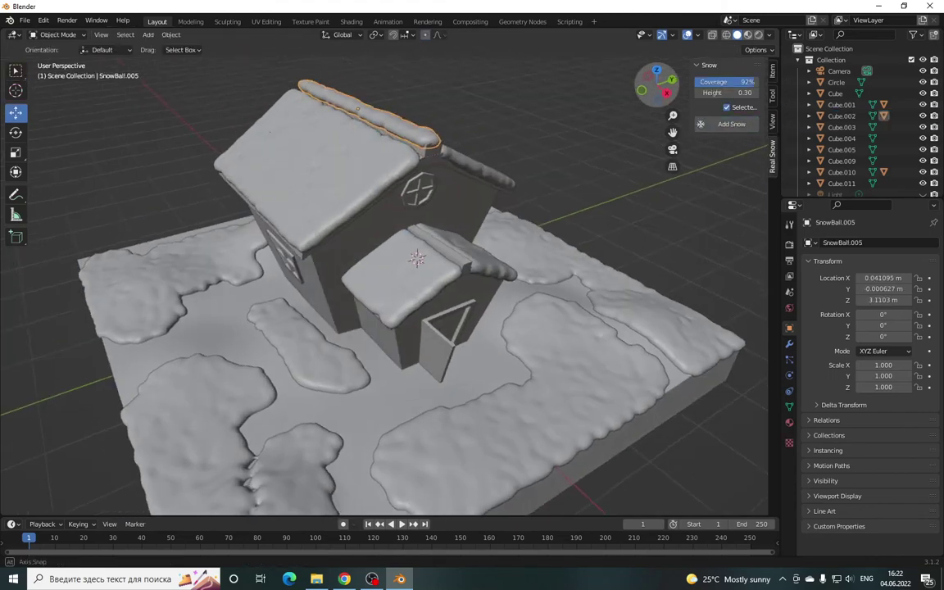
- Select the ridge edge of porch roof Cube.009 and add snow, creating SnowBall.006
left_click(461, 257)
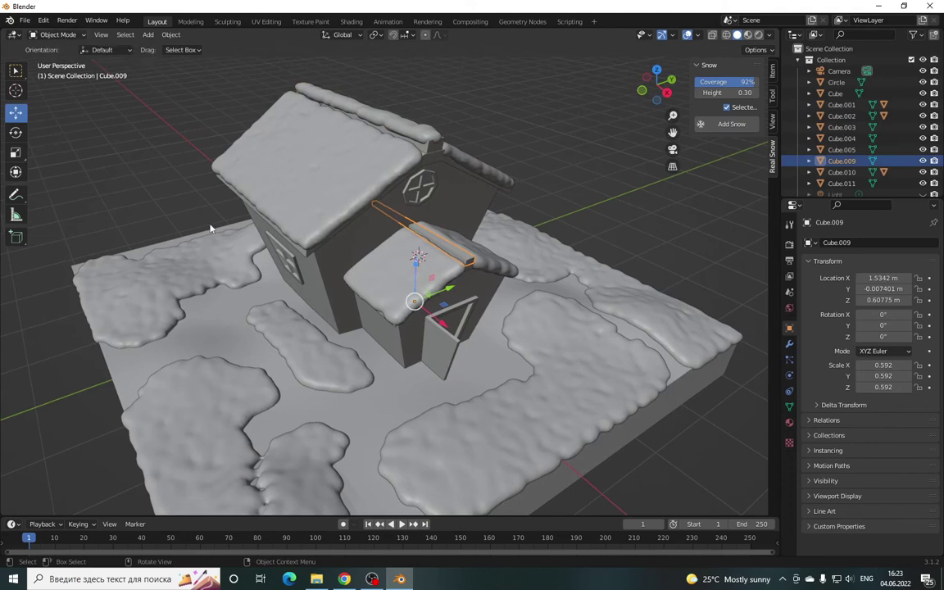
key("Tab")
left_click(462, 253)
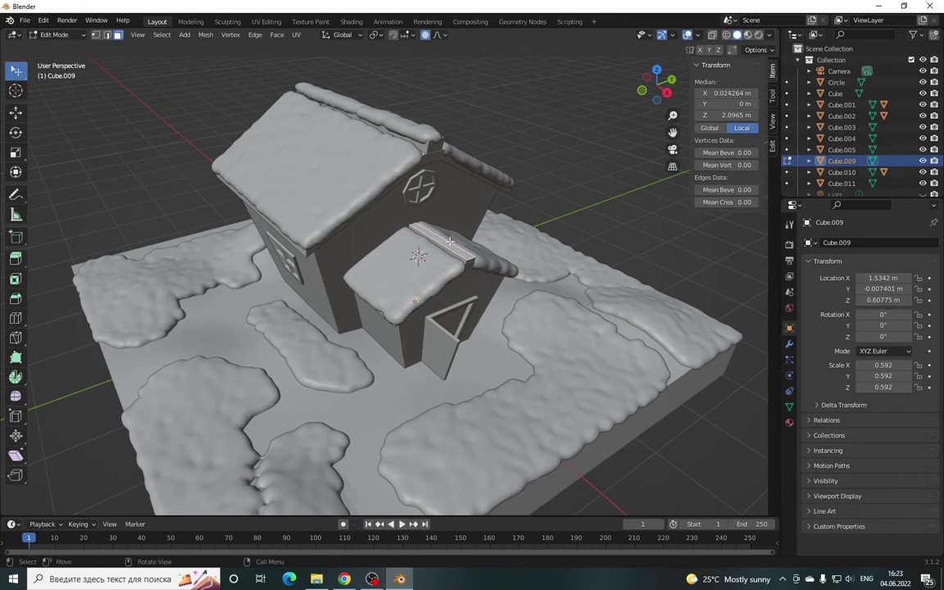
key("Tab")
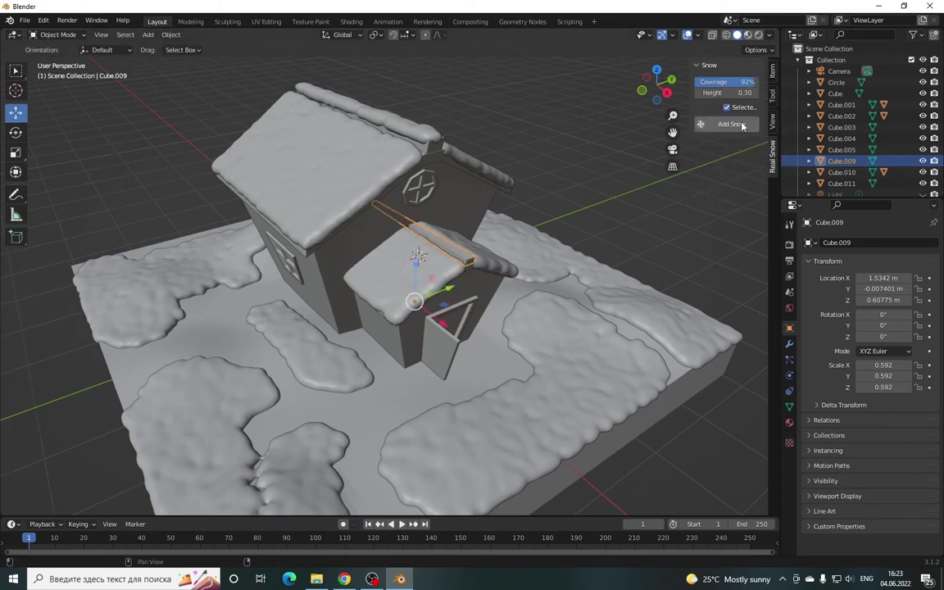
left_click(727, 124)
mouse_move(655, 93)
left_mouse_down()
mouse_move(672, 99)
mouse_move(500, 204)
left_mouse_up()
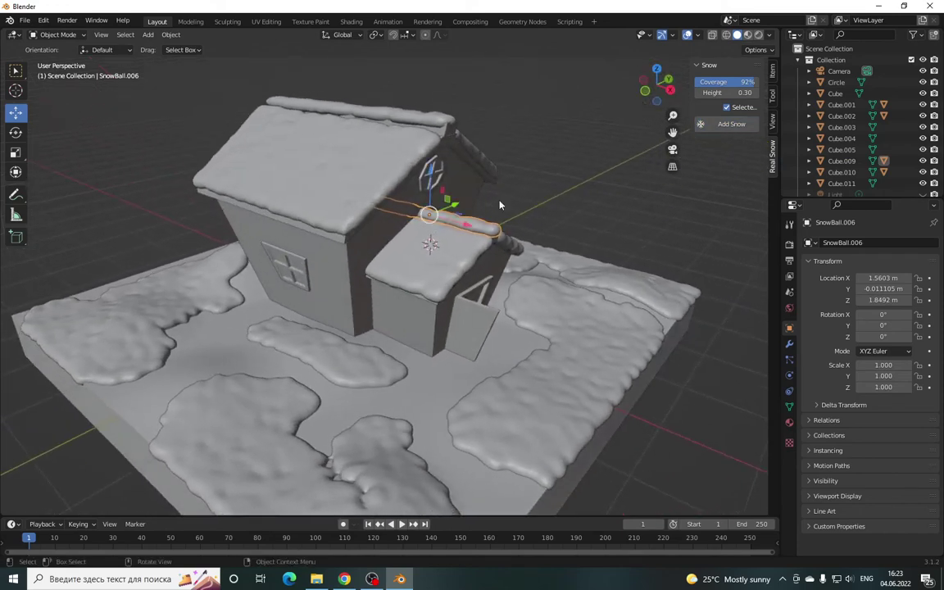
- Zoom in and select the side window
scroll(313, 255, "up", 3)
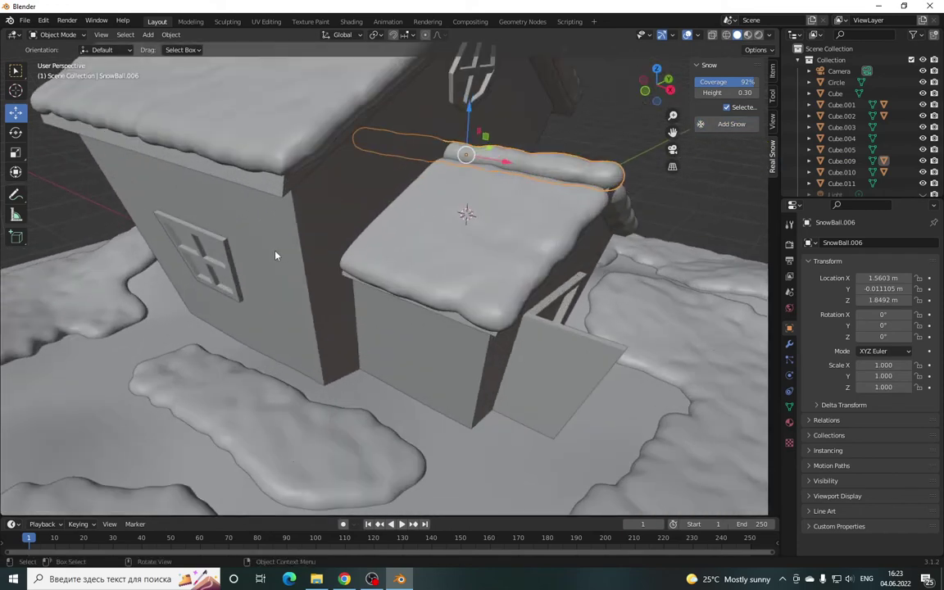
left_click(219, 243)
left_click_drag(647, 88, 657, 91)
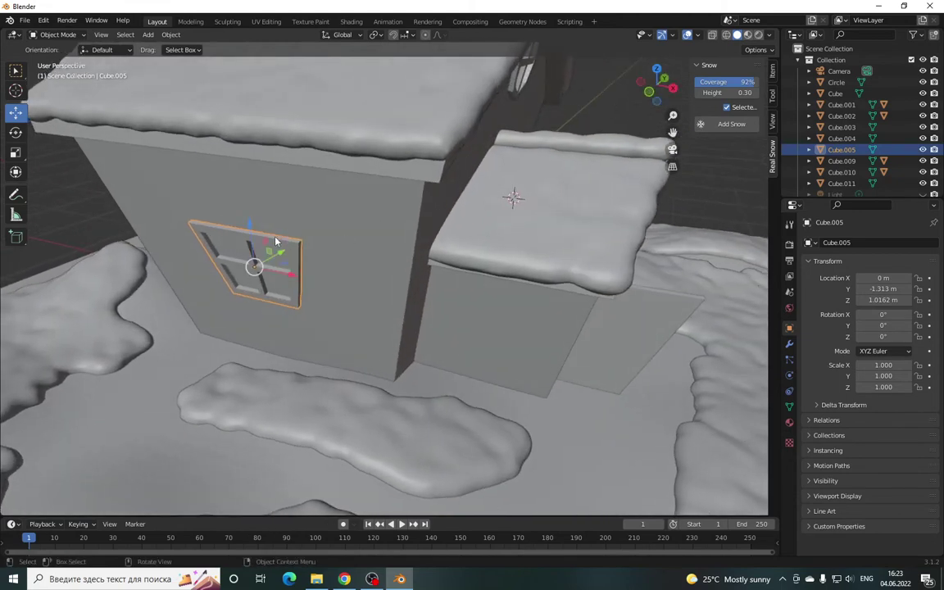
- Select the window frame's top face and add snow, creating SnowBall.007
key("Tab")
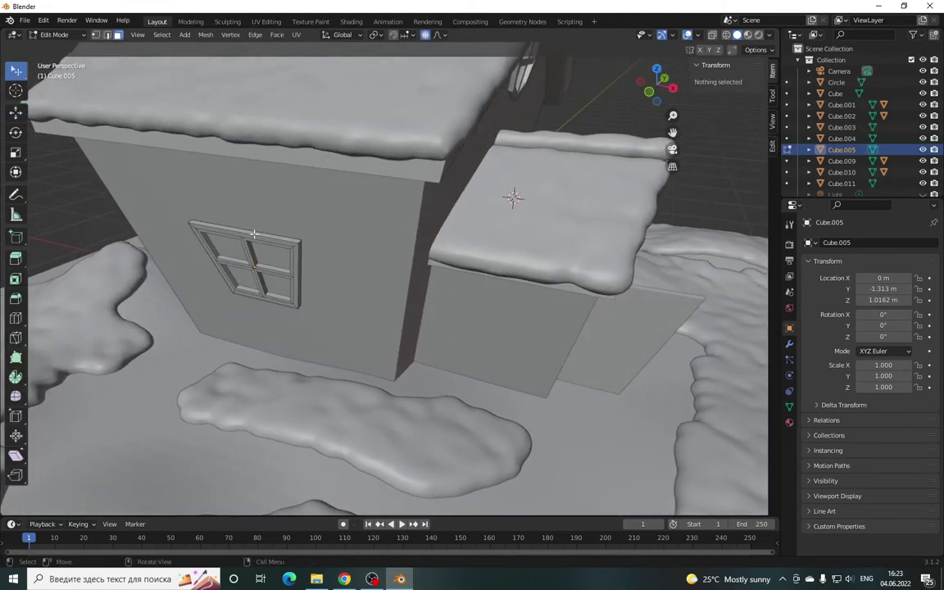
left_click(254, 235)
key("Tab")
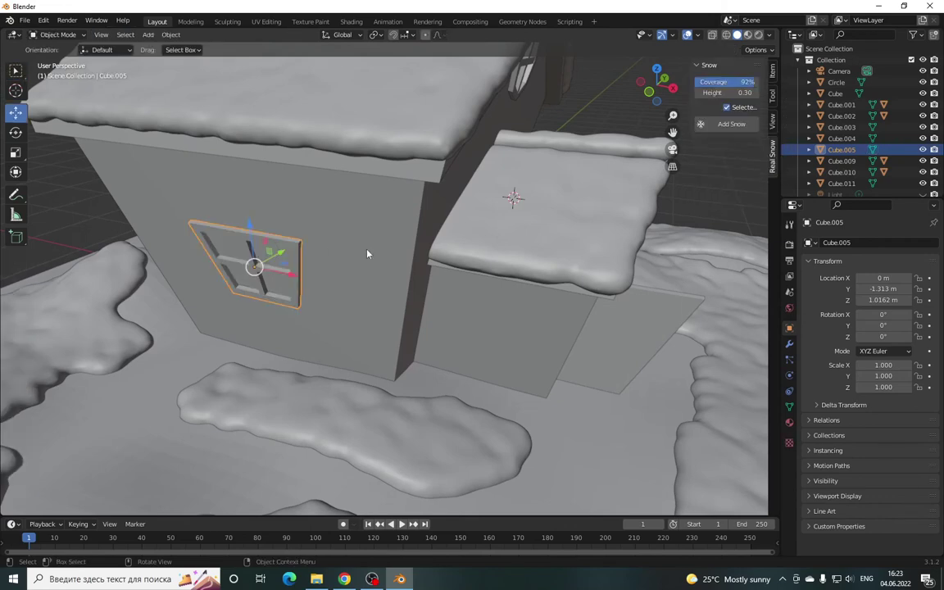
left_click(726, 124)
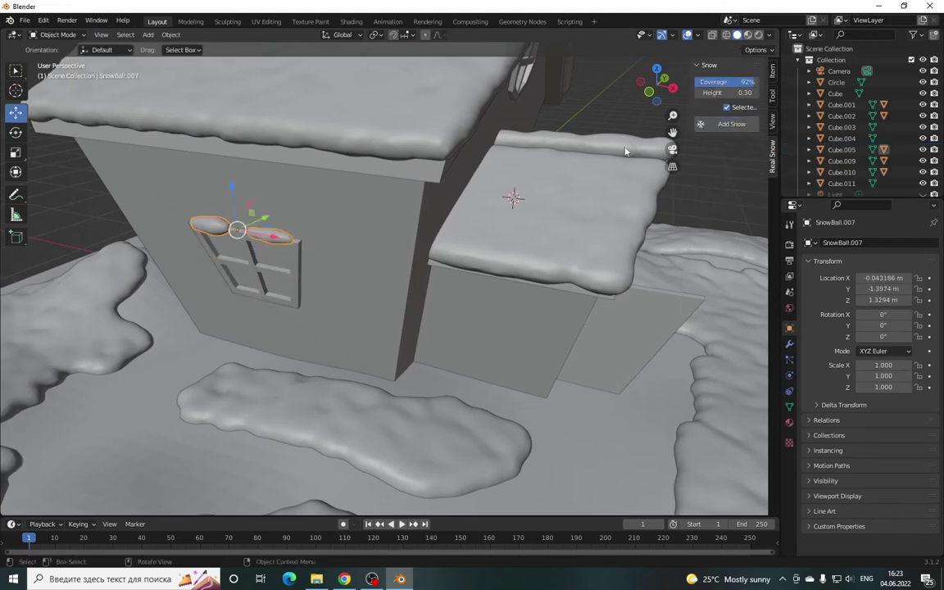
- Frame the whole house from above and clear the selection
middle_click_drag(613, 168, 743, 150)
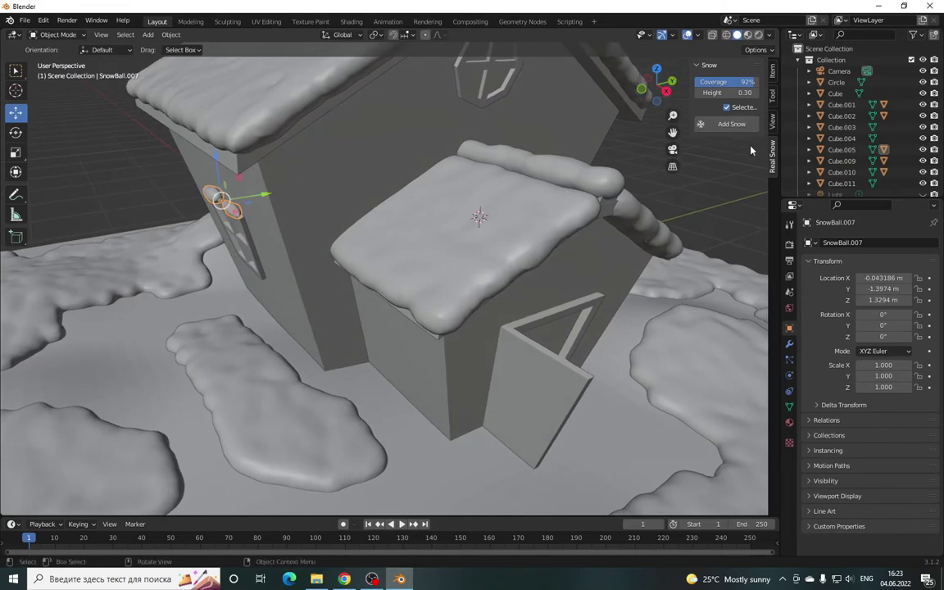
mouse_move(480, 217)
middle_mouse_down()
mouse_move(594, 118)
mouse_move(574, 131)
middle_mouse_up()
scroll(527, 158, "down", 4)
scroll(474, 198, "up", 2)
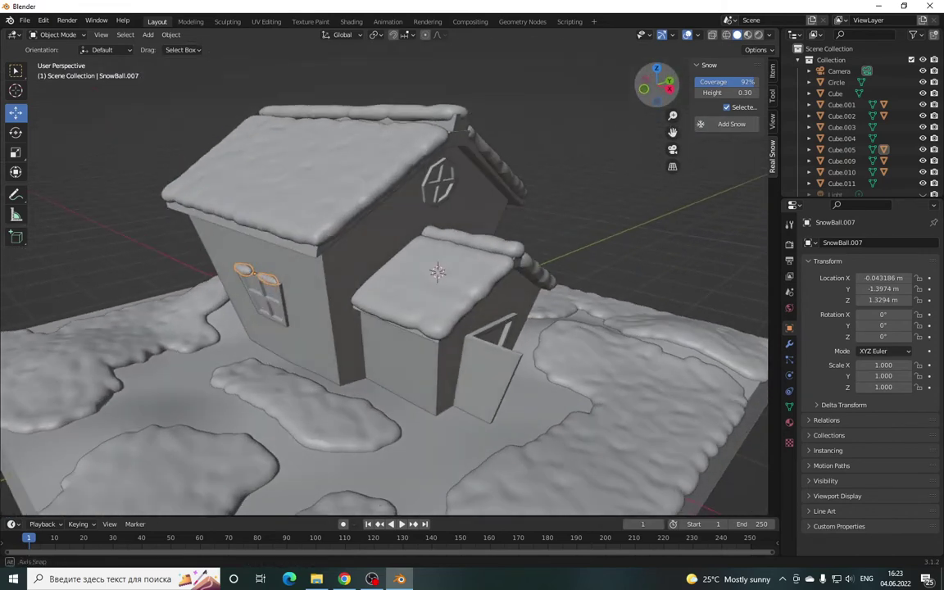
middle_click_drag(489, 124, 488, 123)
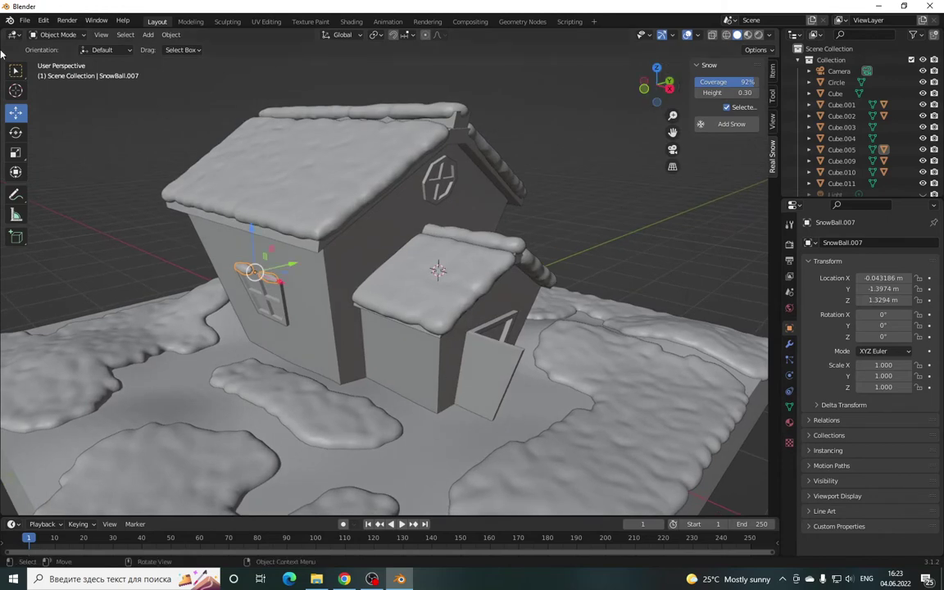
key("alt+a")
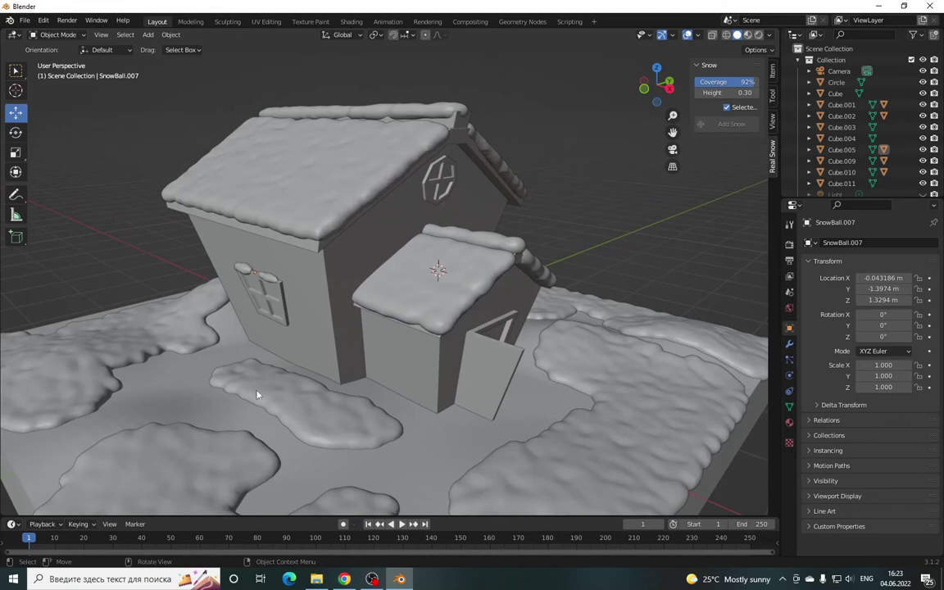
mouse_move(468, 315)
middle_mouse_down()
mouse_move(553, 322)
mouse_move(467, 317)
middle_mouse_up()
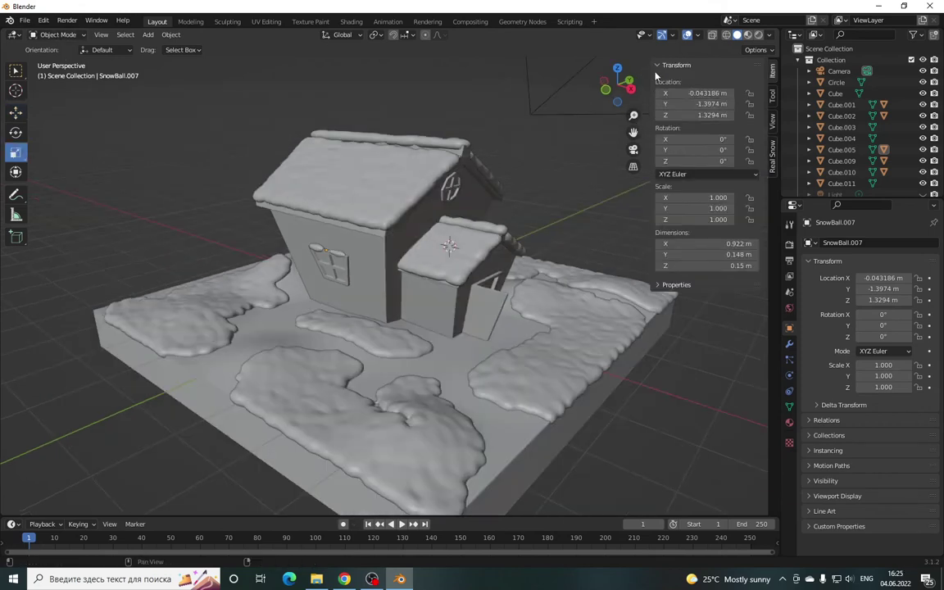
- From a low side view, box-select all the house parts together
left_click_drag(650, 72, 721, 82)
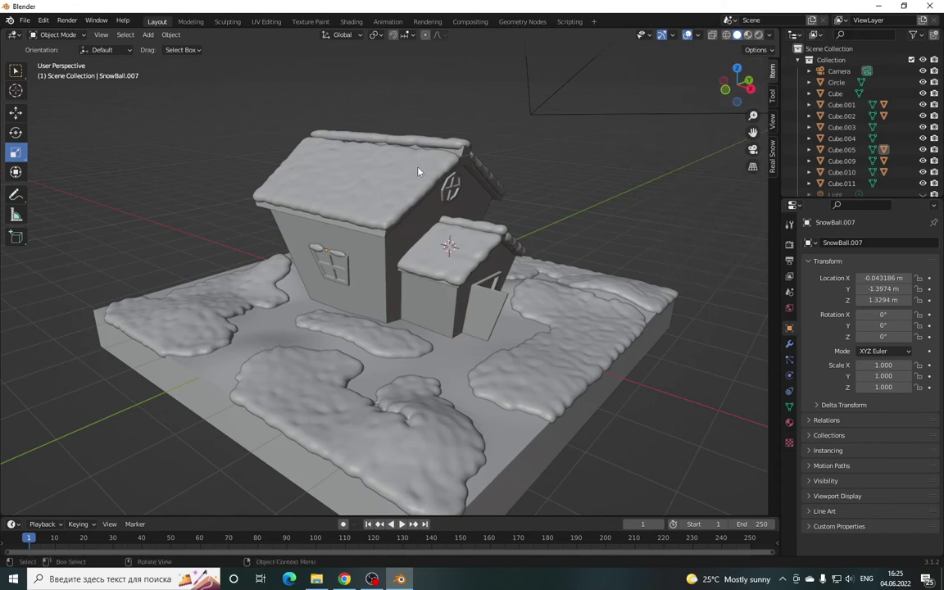
middle_click_drag(376, 151, 419, 174)
scroll(419, 174, "up", 4)
left_click_drag(738, 84, 304, 111)
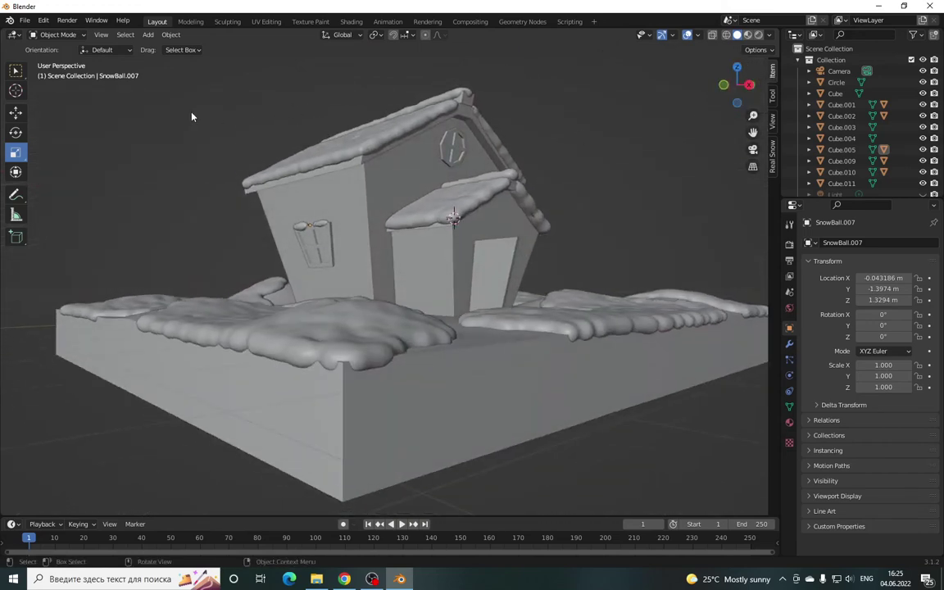
left_click_drag(187, 113, 657, 273)
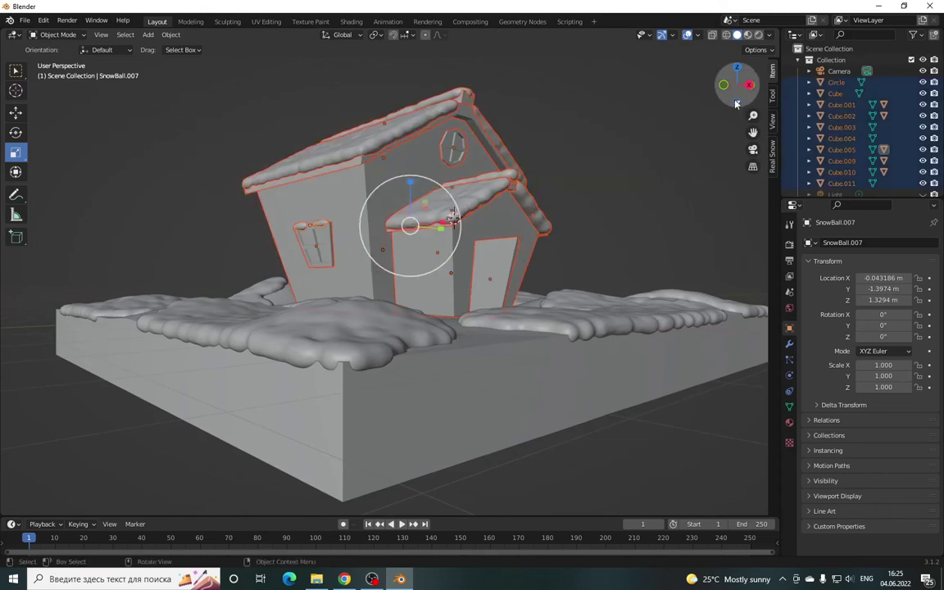
scroll(843, 149, "down", 3)
scroll(843, 149, "down", 2)
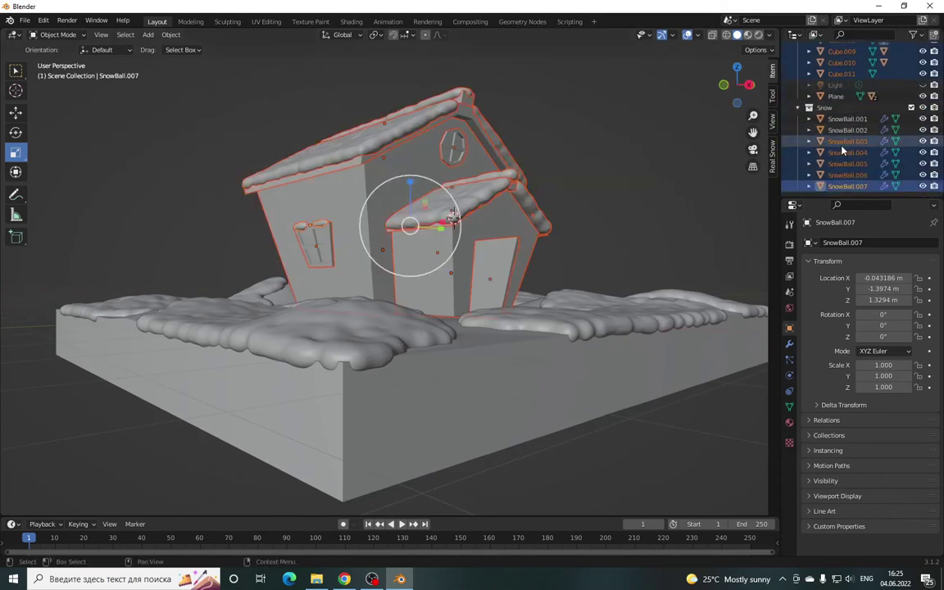
scroll(840, 164, "up", 5)
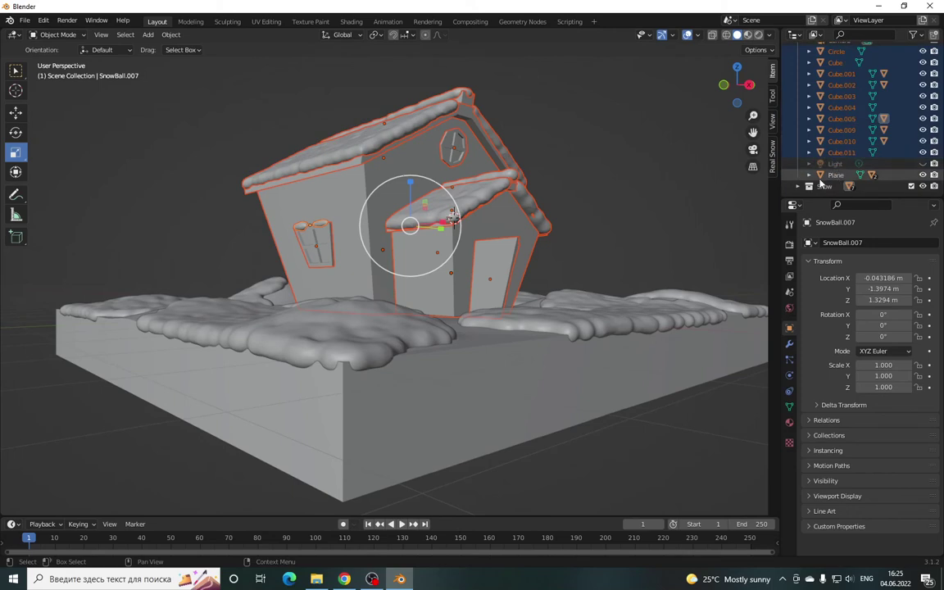
scroll(811, 122, "up", 2)
right_click(822, 83)
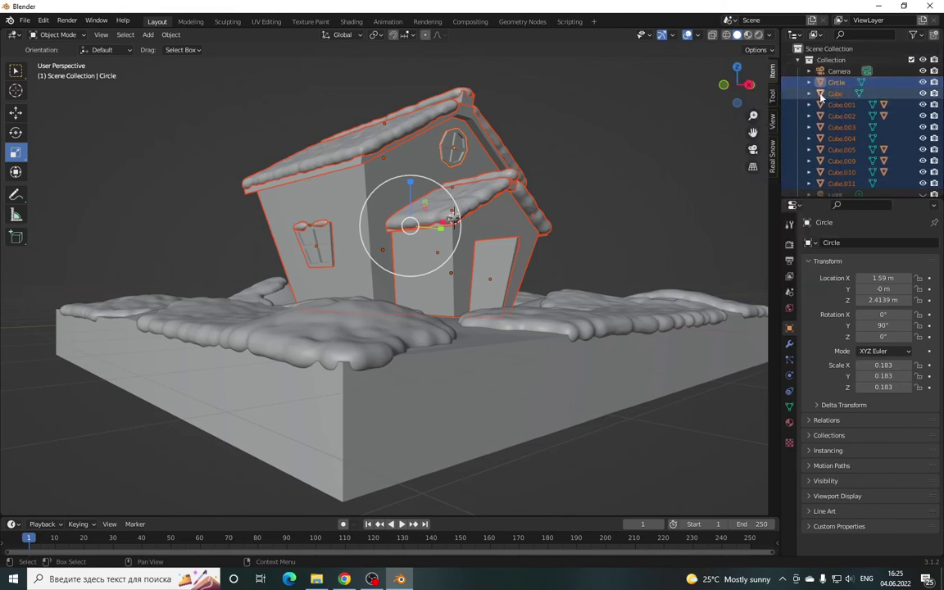
- Move the house parts, including Cube.011, into a new Collection 3
right_click(822, 95)
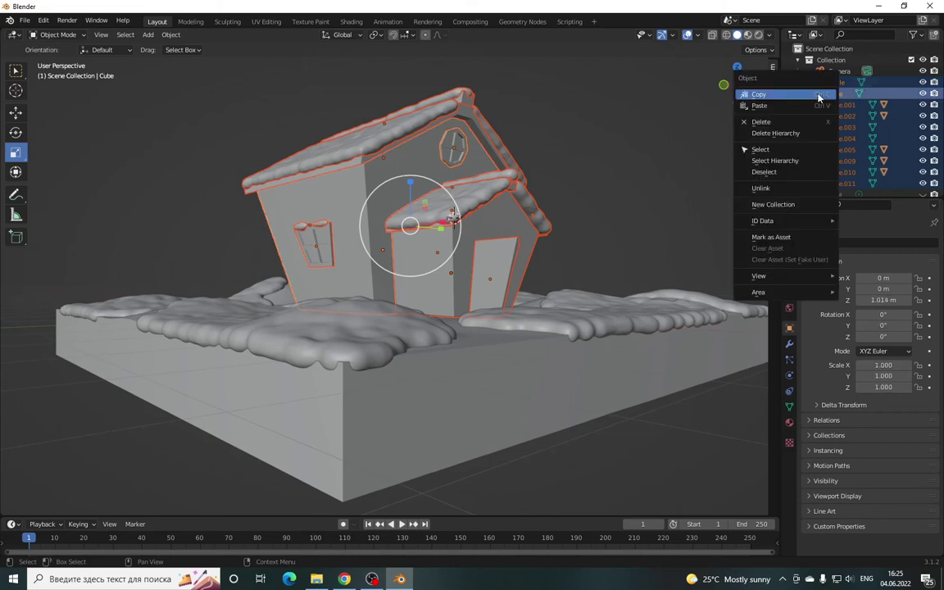
left_click(772, 205)
scroll(832, 185, "down", 3)
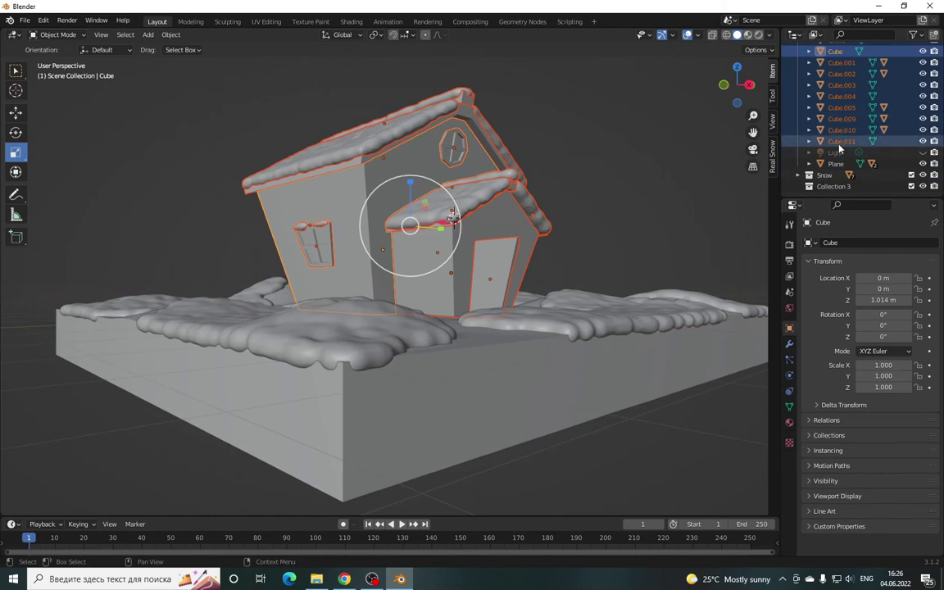
left_click(848, 141, "ctrl")
left_click_drag(848, 141, 813, 193)
scroll(844, 123, "up", 3)
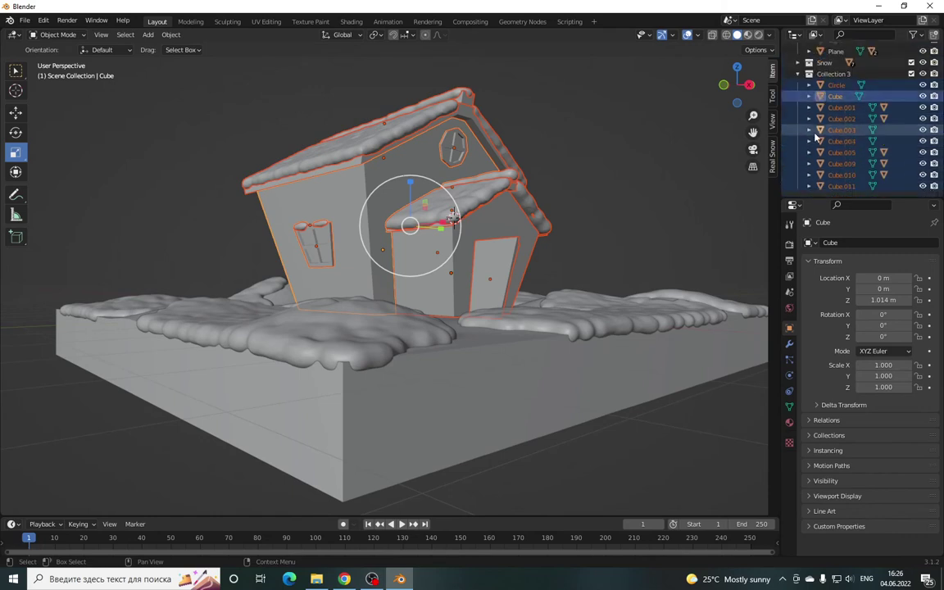
left_click(796, 97)
left_click(796, 97)
scroll(807, 118, "up", 1)
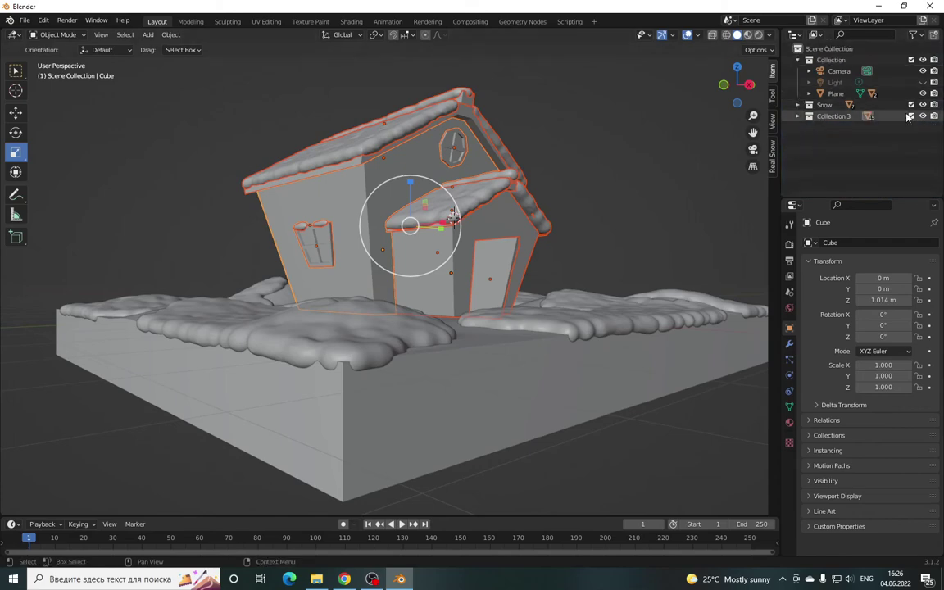
- Toggle Collection 3's visibility to compare, leaving the house hidden over the ground
left_click_drag(738, 84, 713, 107)
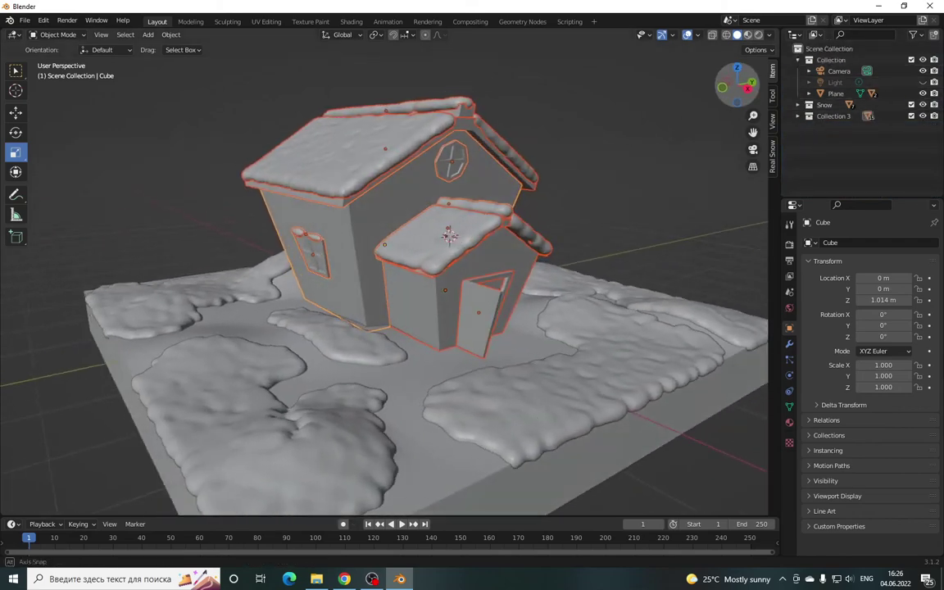
left_click(922, 116)
left_click(922, 117)
left_click(923, 117)
left_click(923, 116)
left_click(923, 116)
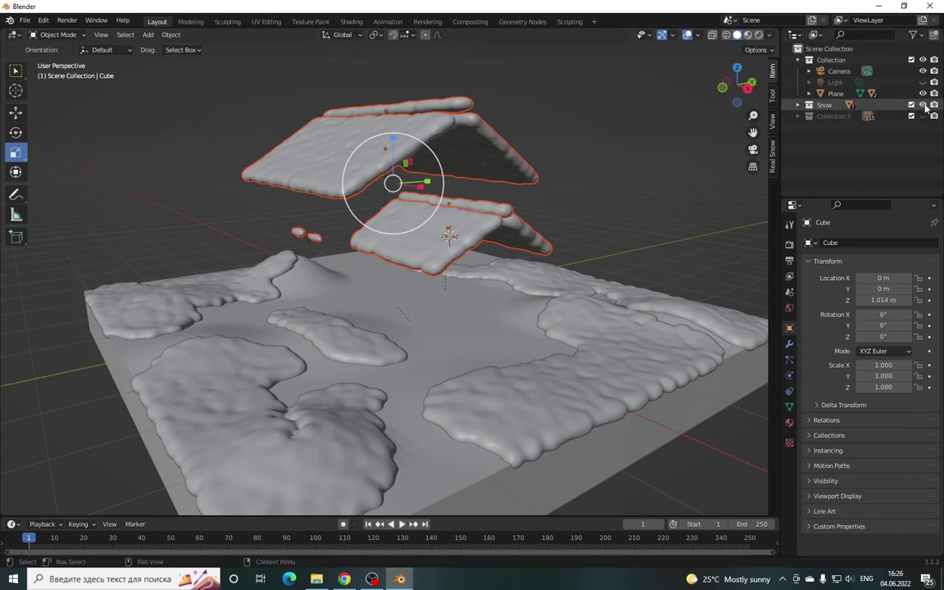
- Hide the Snow collection so only the bare terrain block shows, and open the Add menu
key("h")
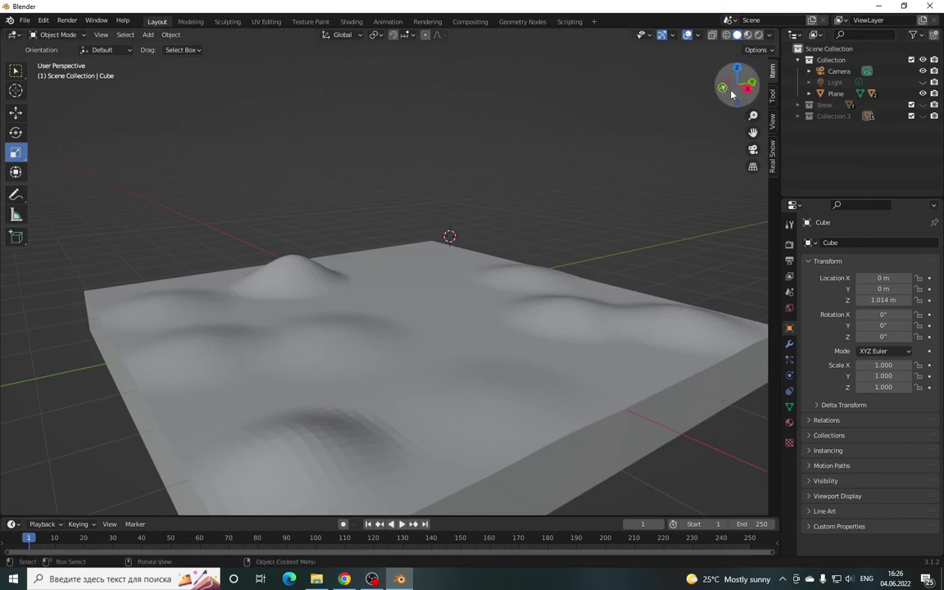
left_click_drag(737, 86, 744, 85)
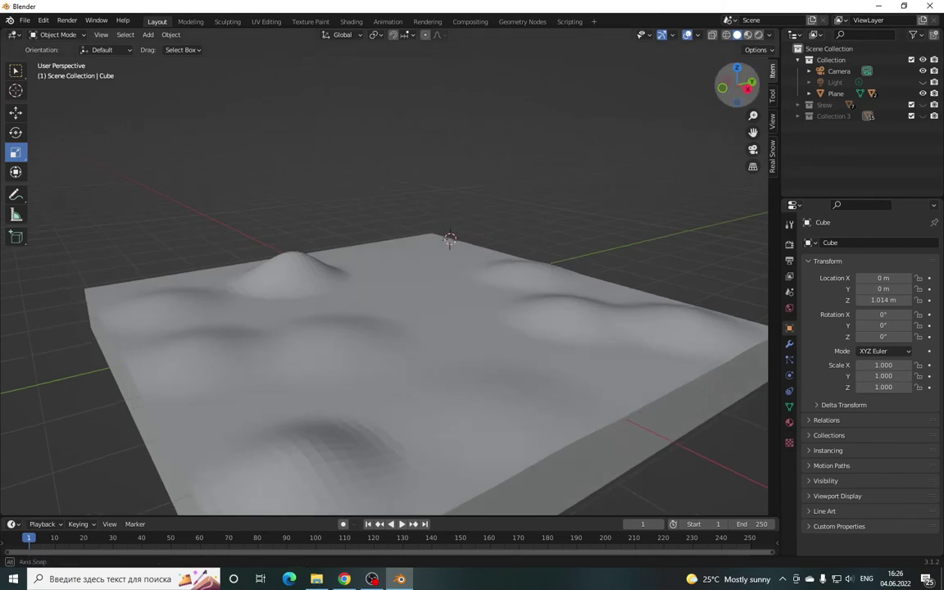
left_click(148, 37)
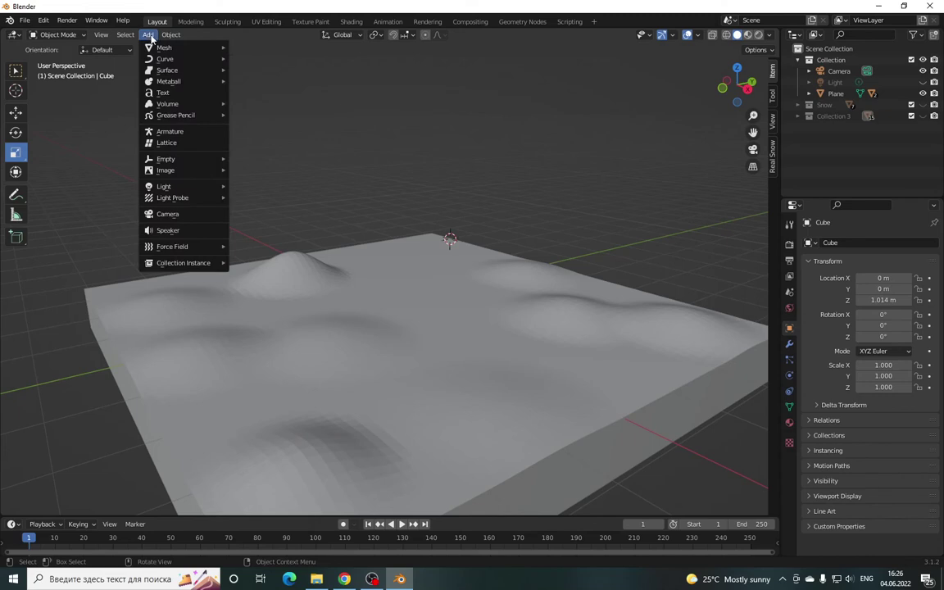
mouse_move(164, 59)
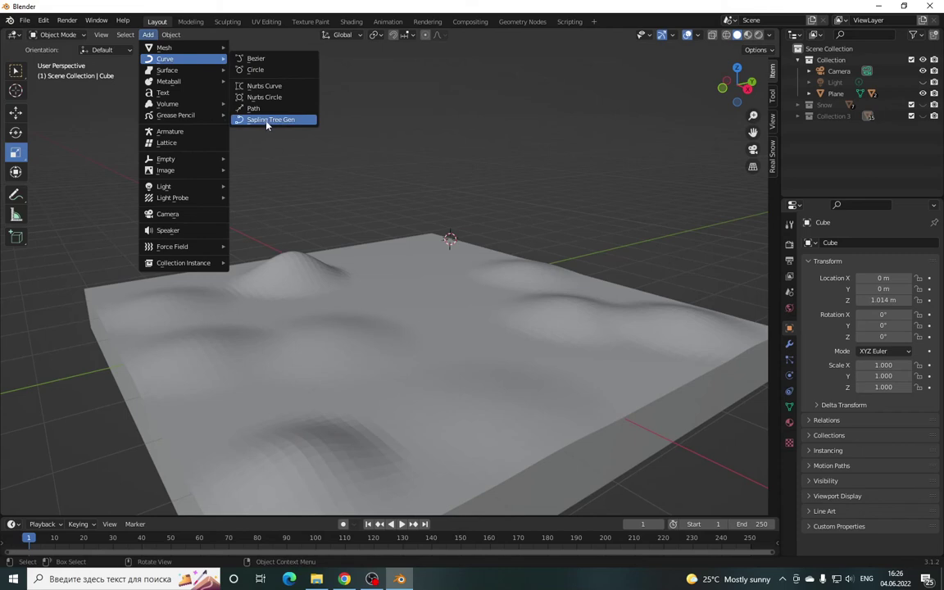
- Add a Sapling Tree Gen tree to the terrain from the Curve submenu
left_click(267, 122)
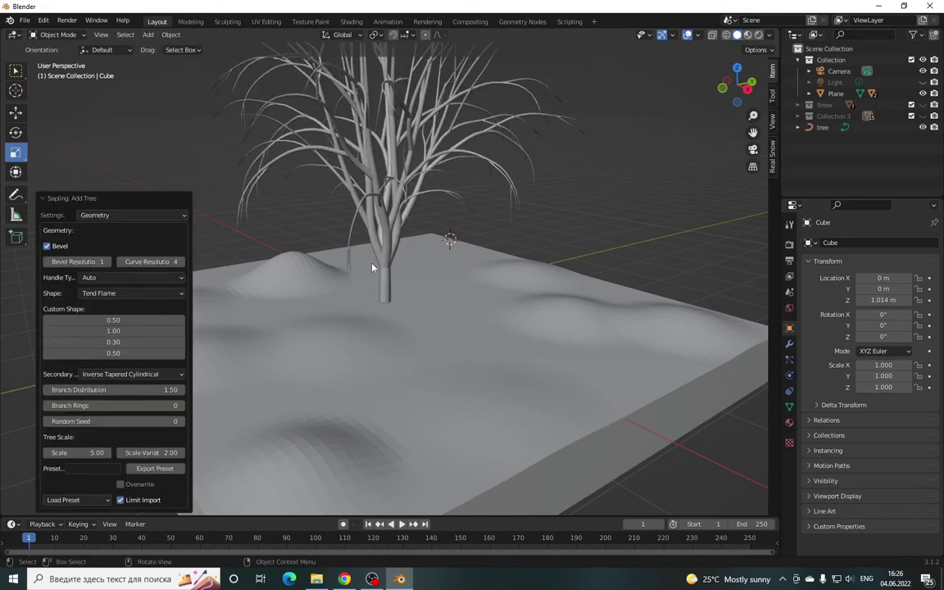
scroll(410, 263, "down", 3)
scroll(417, 259, "down", 2)
scroll(233, 308, "up", 4)
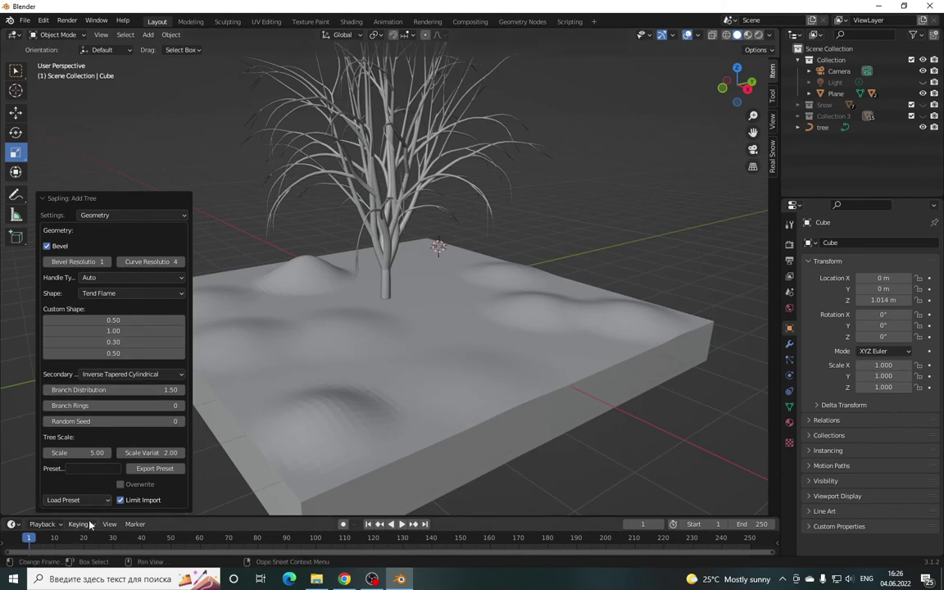
- Try several Load Preset options and settle on the small_pine tree preset
left_click(106, 502)
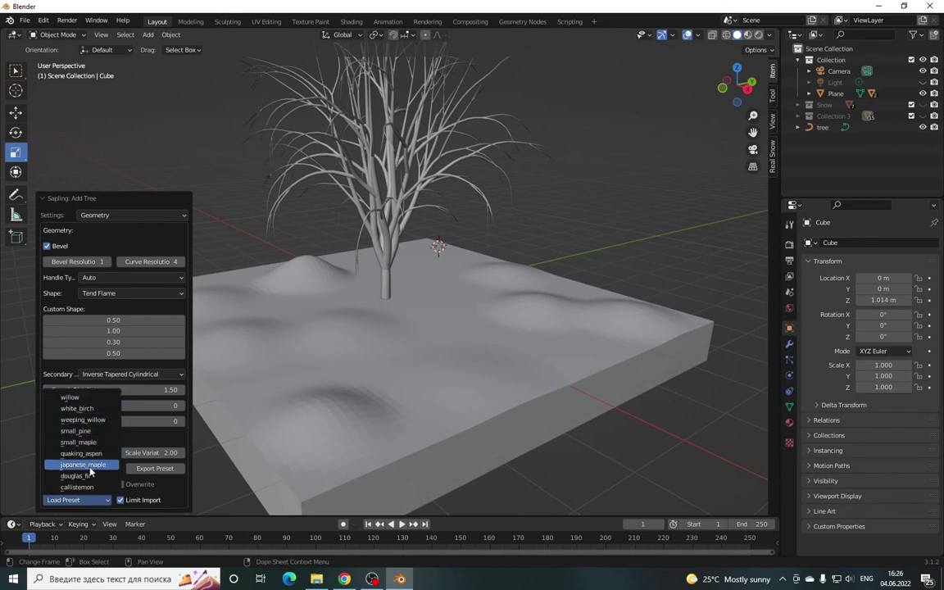
left_click(82, 374)
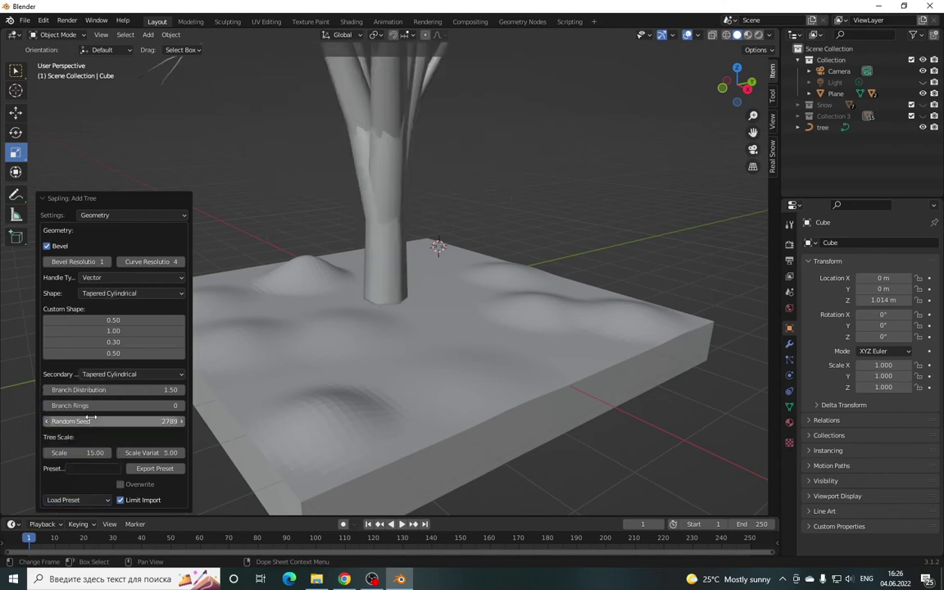
scroll(376, 309, "up", 3)
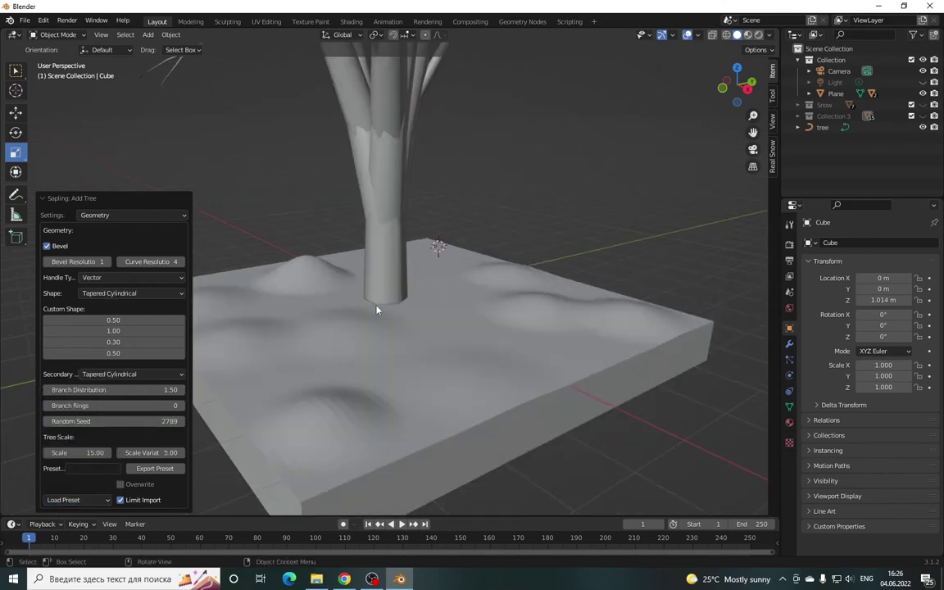
left_click(87, 502)
left_click(82, 476)
scroll(446, 300, "down", 5)
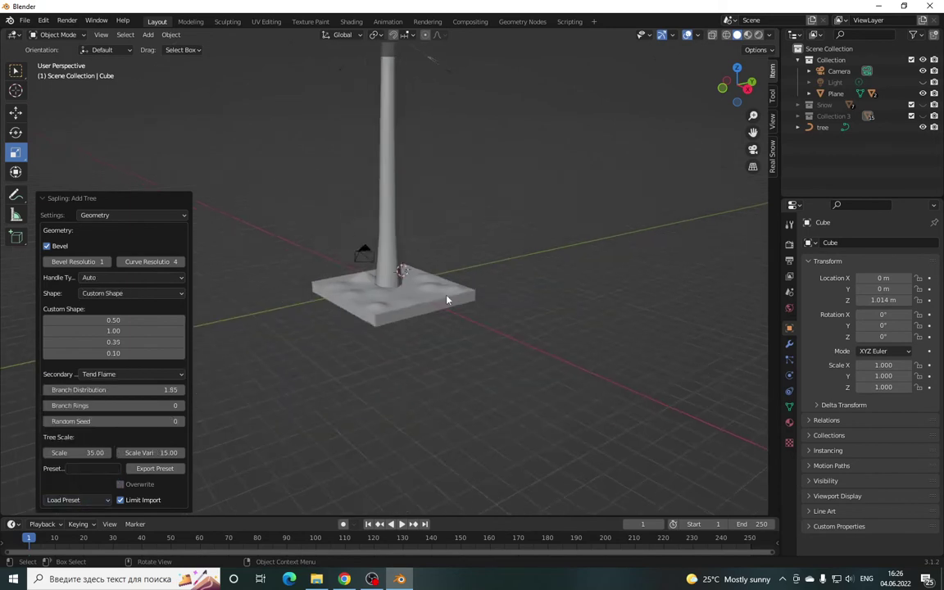
scroll(446, 300, "down", 3)
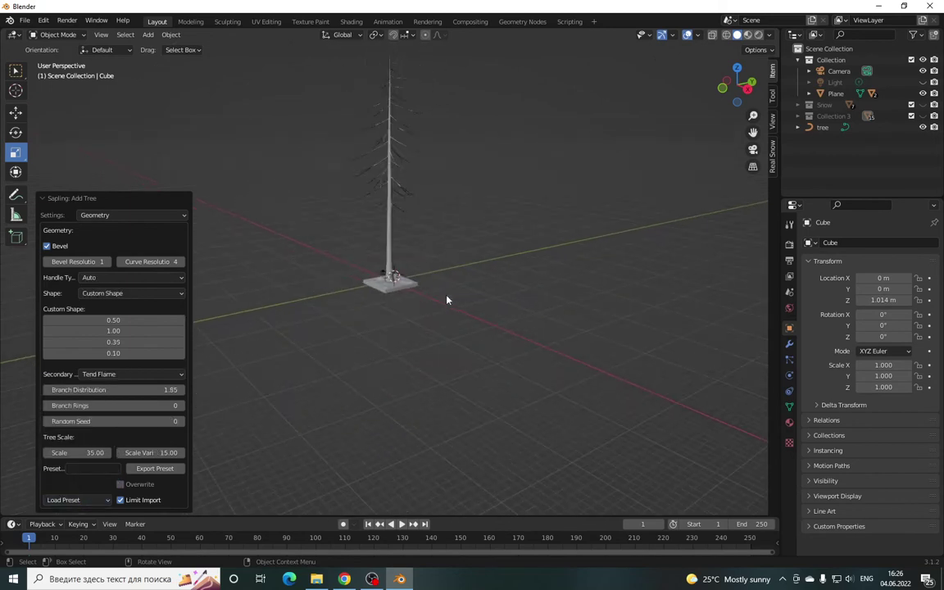
left_click(91, 503)
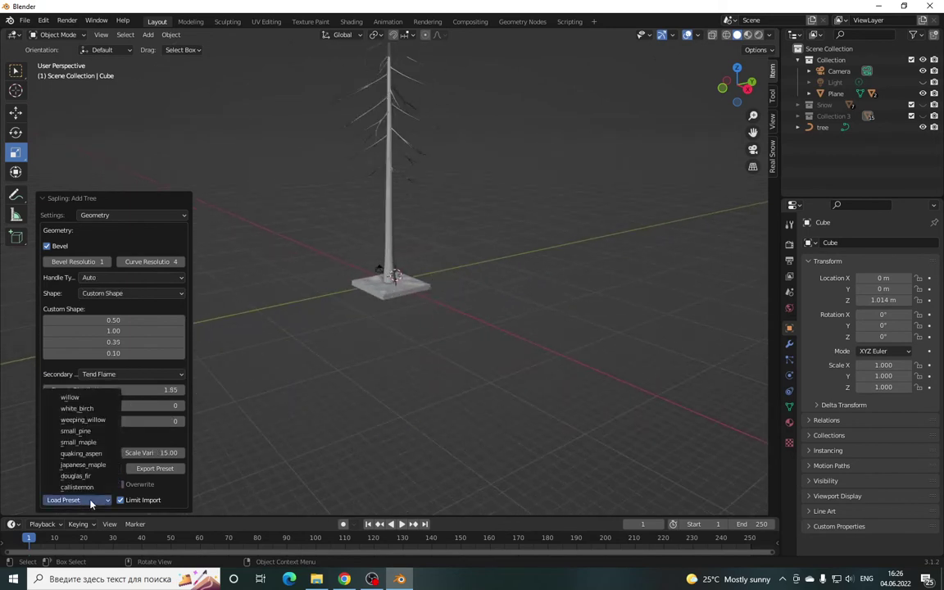
left_click(85, 435)
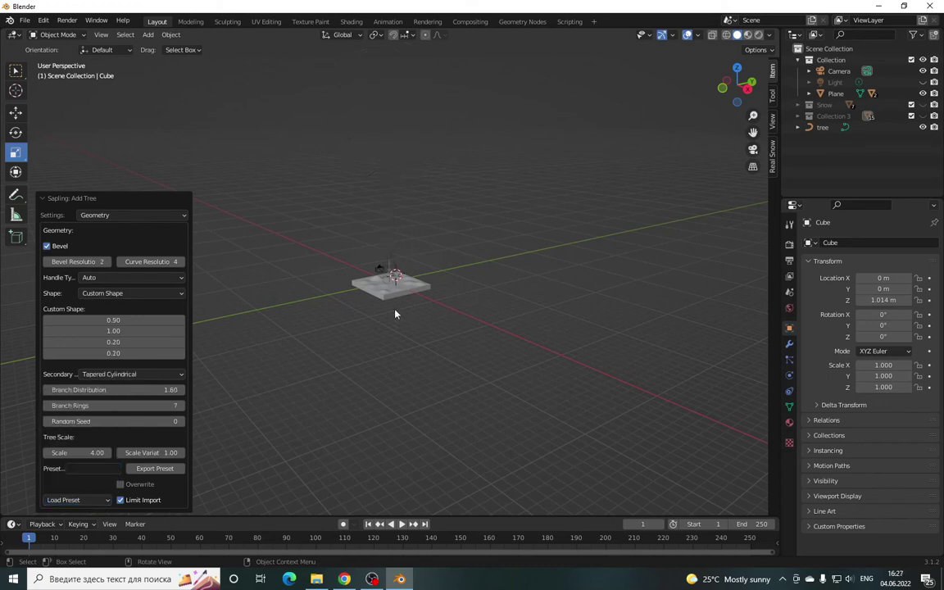
- Set the tree's Bevel Resolution to 1 and Curve Resolution to 2
scroll(354, 277, "up", 2)
scroll(369, 254, "up", 2)
scroll(384, 227, "up", 2)
scroll(384, 227, "down", 2)
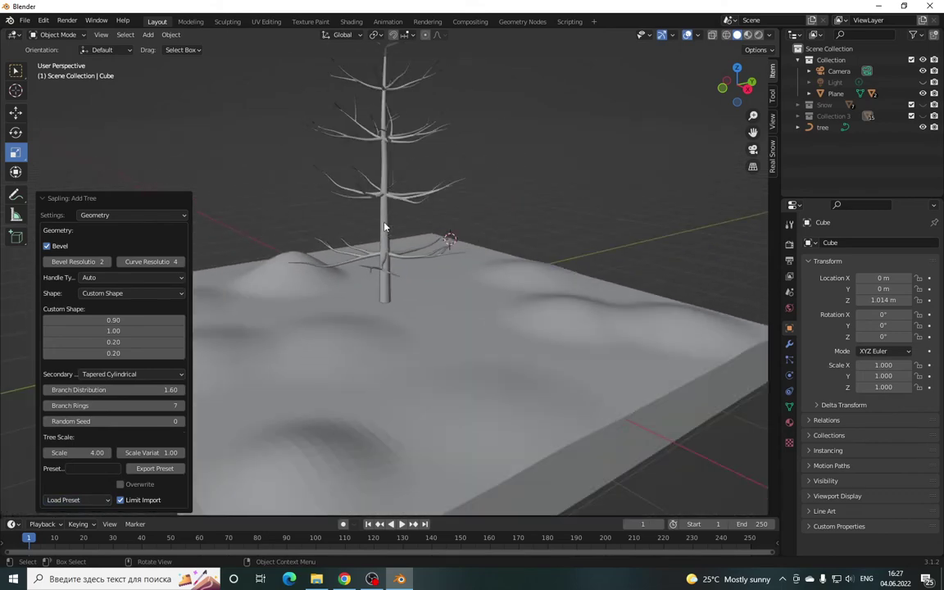
scroll(385, 227, "down", 2)
scroll(413, 219, "up", 2)
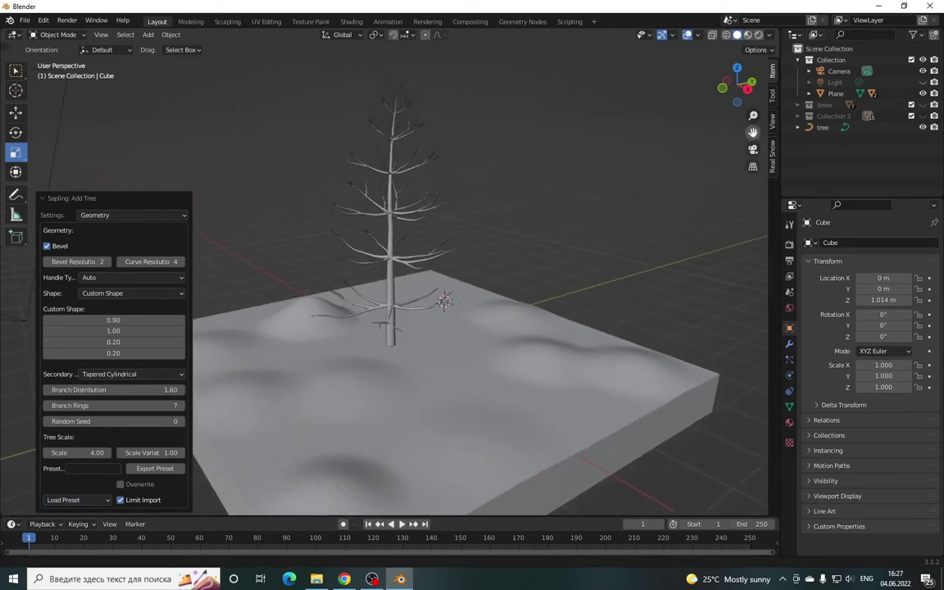
scroll(413, 219, "up", 1)
scroll(413, 219, "up", 1)
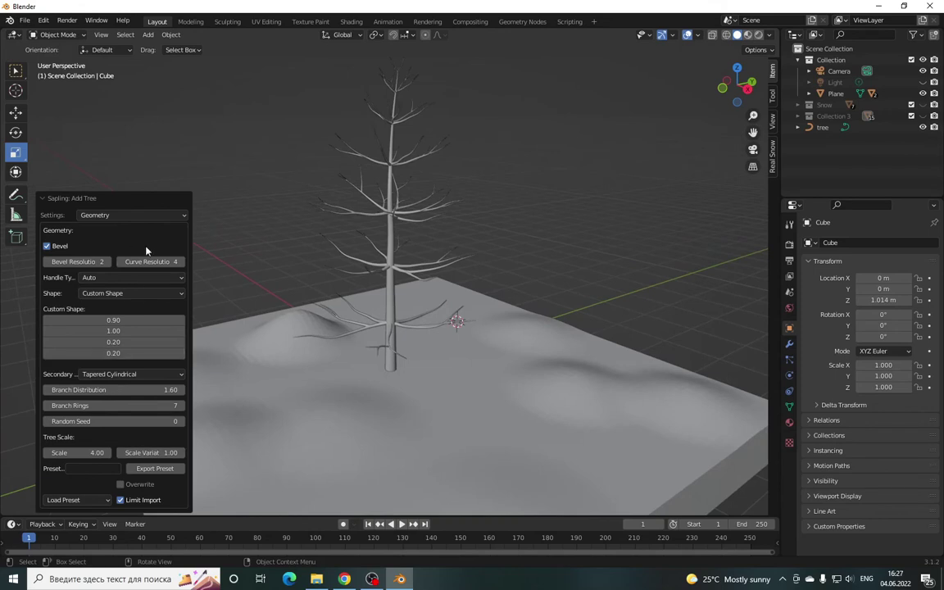
left_click(47, 261)
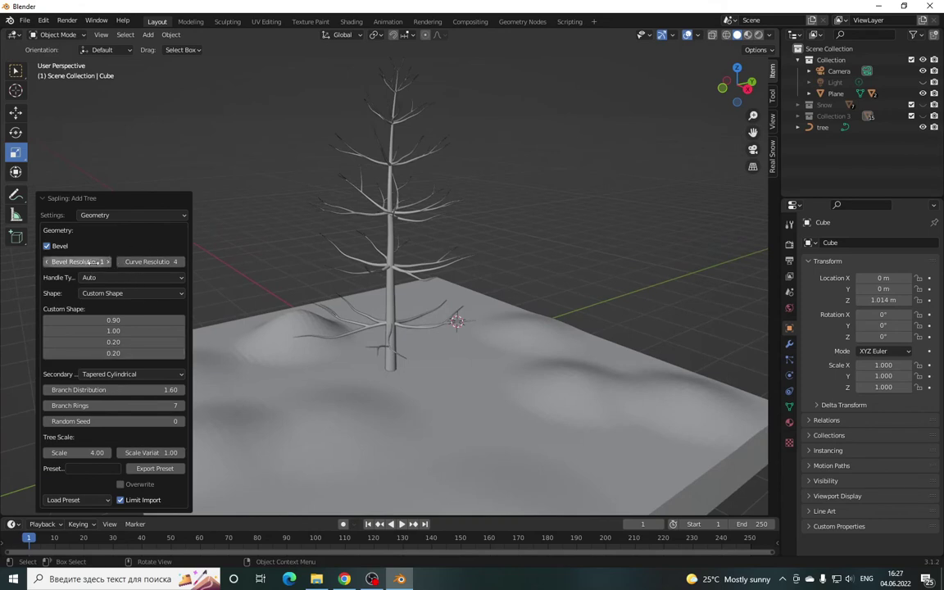
left_click_drag(156, 261, 131, 261)
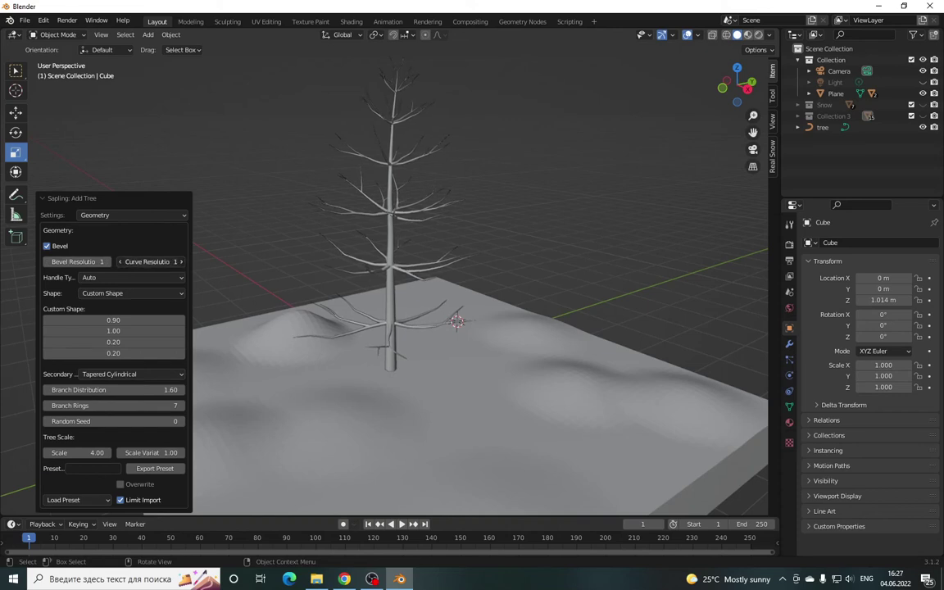
left_click(179, 261)
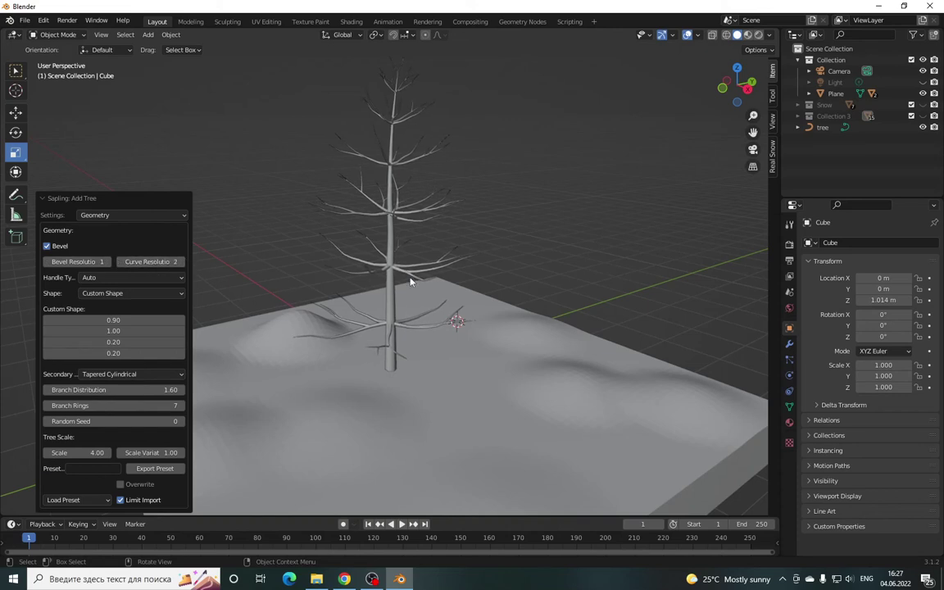
- Under Branch Splitting, raise Levels to 4 while keeping base splits at 0
left_click(161, 216)
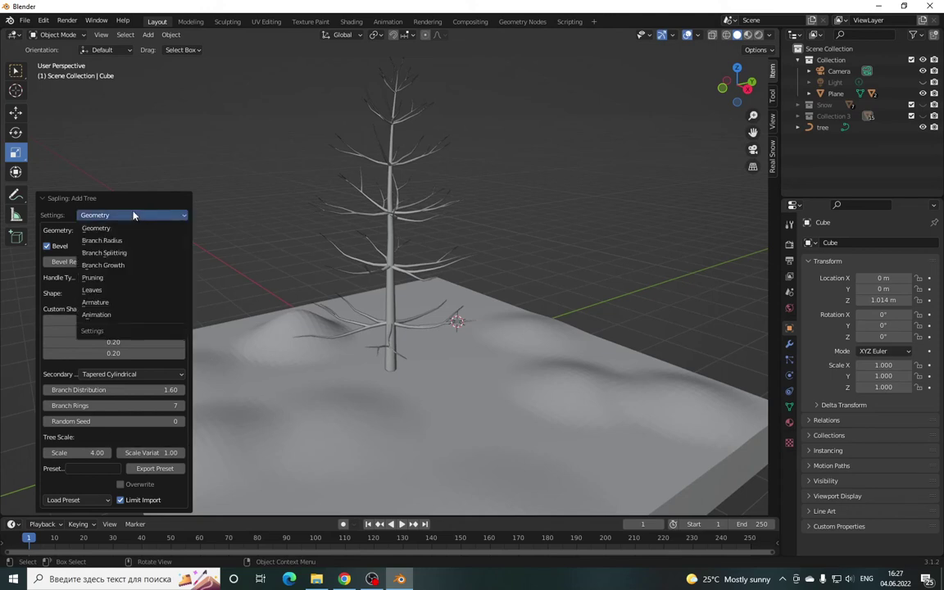
left_click(112, 259)
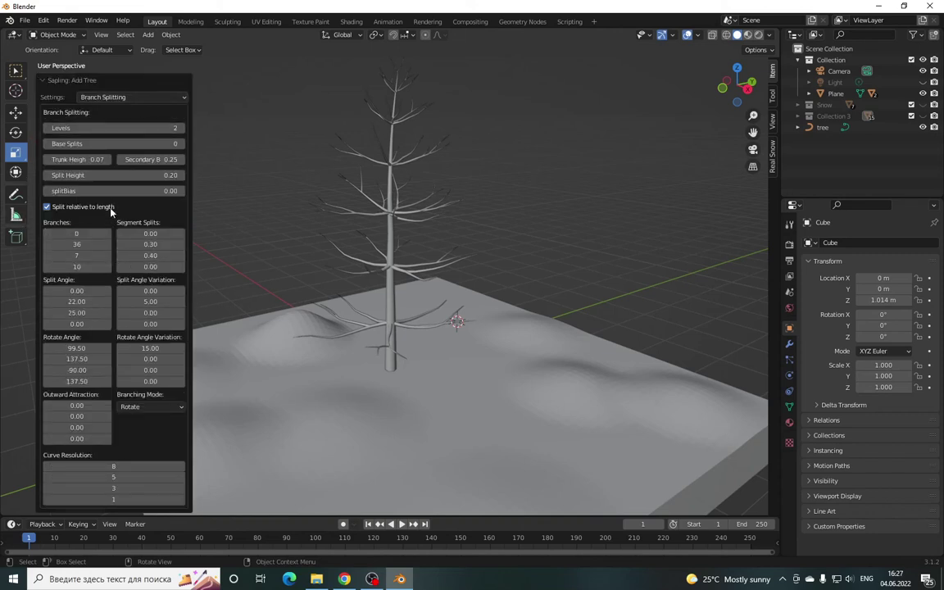
left_click(181, 128)
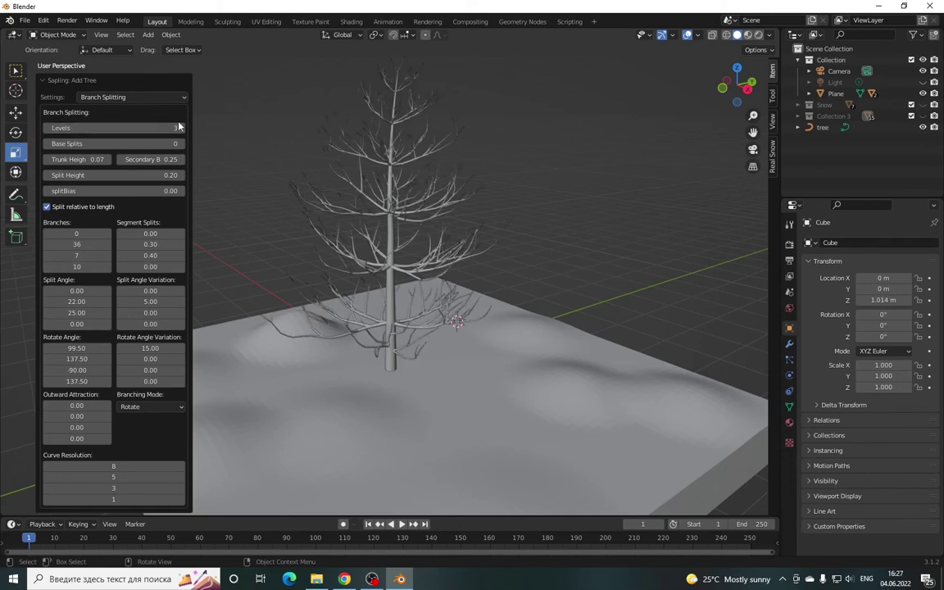
left_click(181, 129)
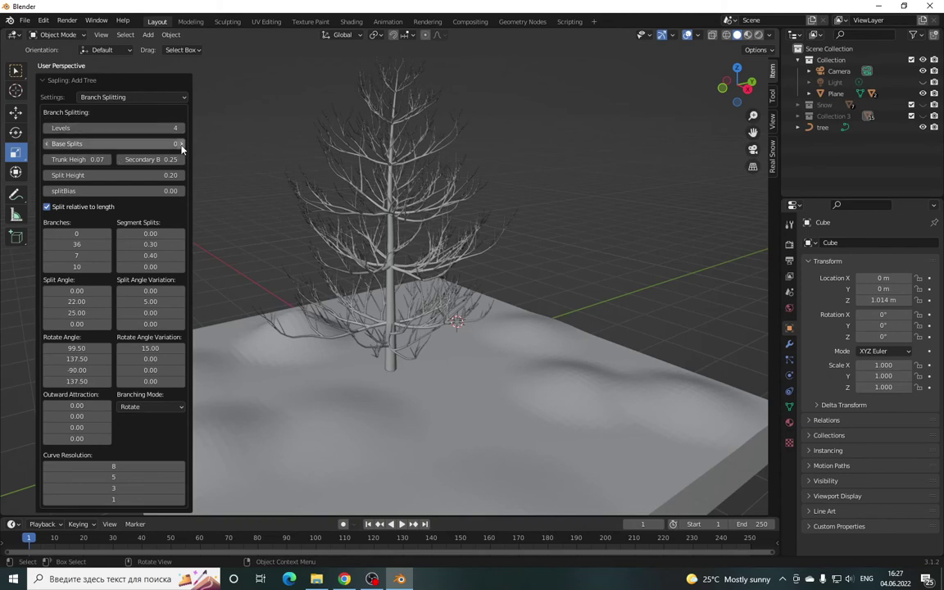
left_click(181, 143)
left_click(51, 144)
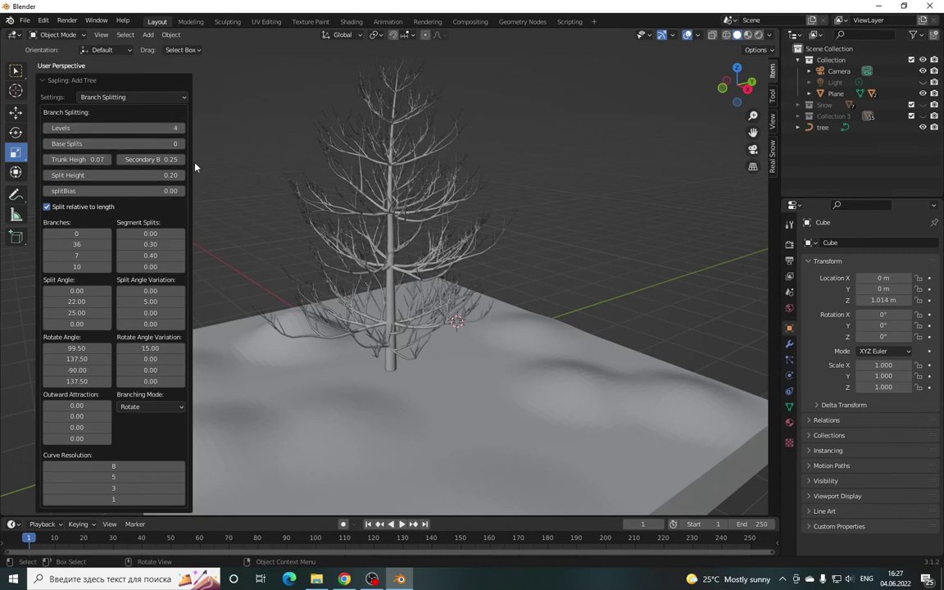
left_click(184, 98)
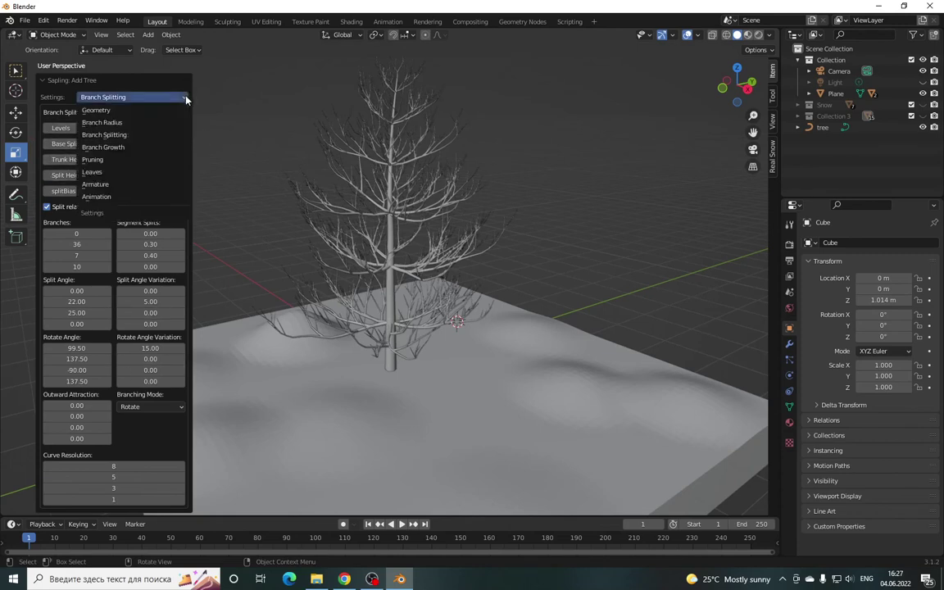
- In the Leaves settings, set the tree's leaf count to 200
left_click(92, 173)
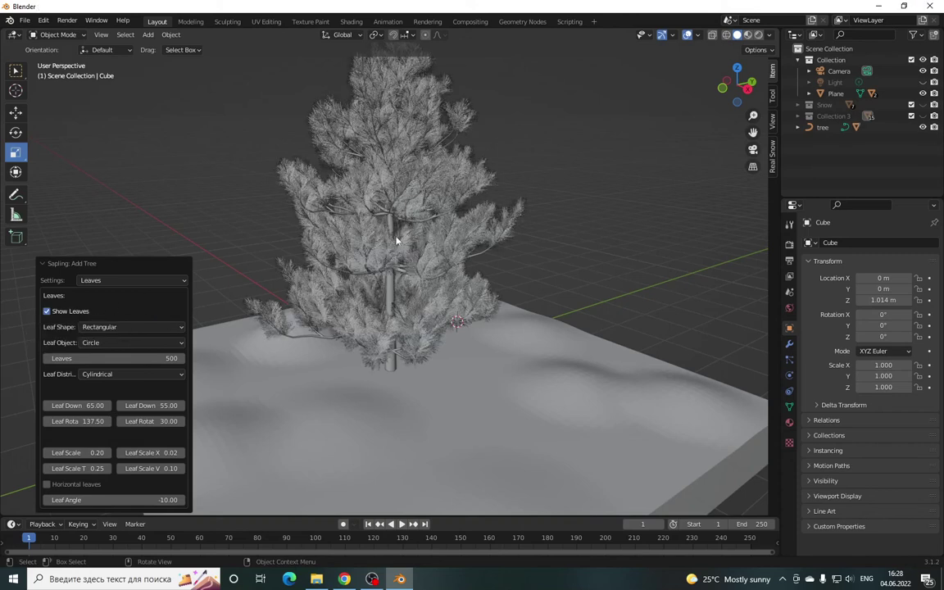
left_click_drag(761, 85, 757, 87)
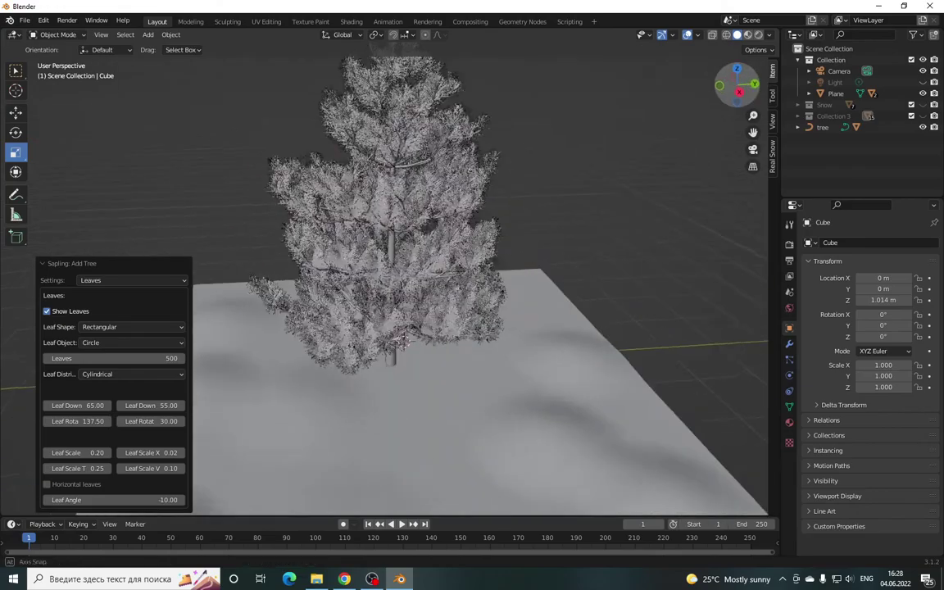
scroll(409, 176, "up", 3)
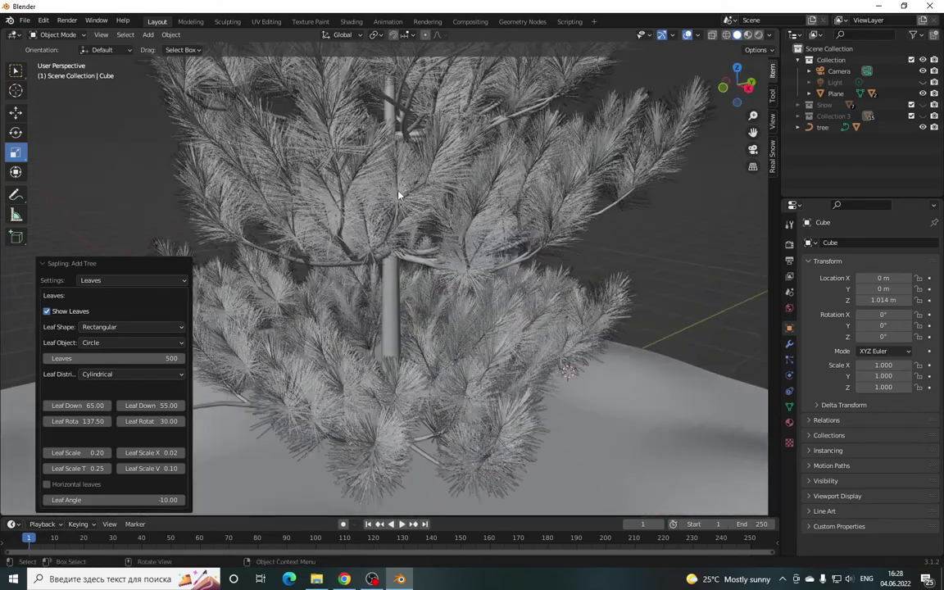
scroll(426, 203, "down", 2)
scroll(421, 201, "down", 1)
scroll(418, 200, "up", 1)
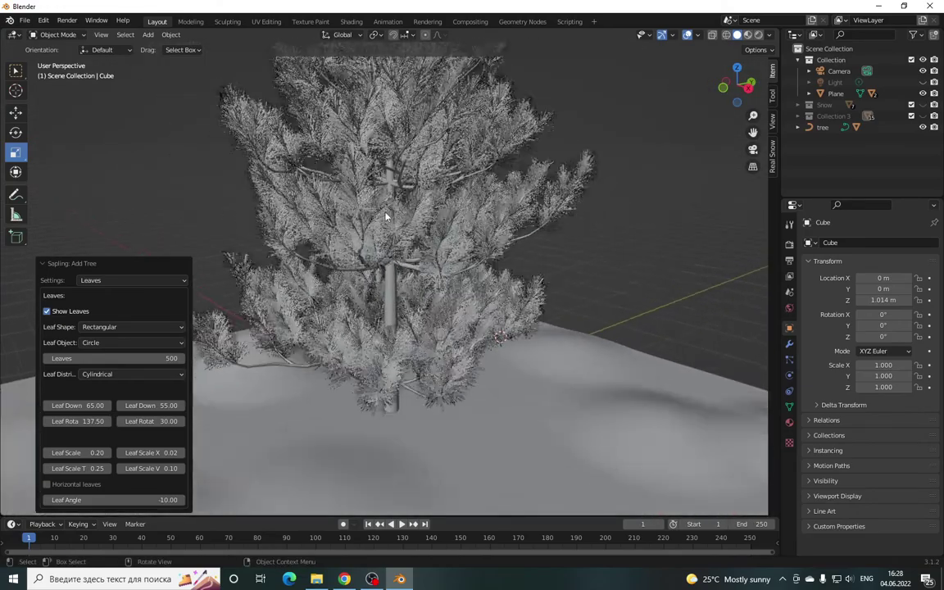
scroll(385, 210, "up", 1)
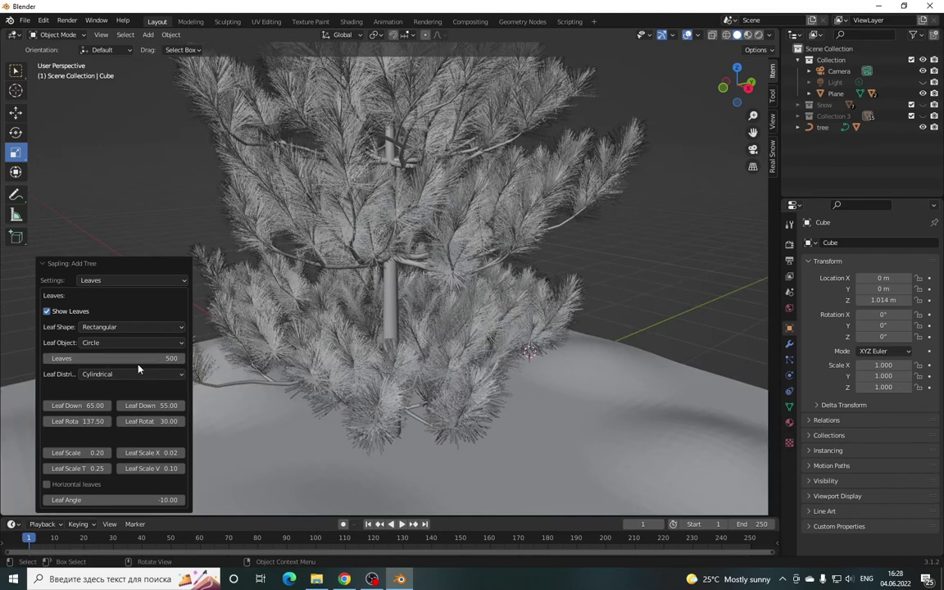
left_click(159, 359)
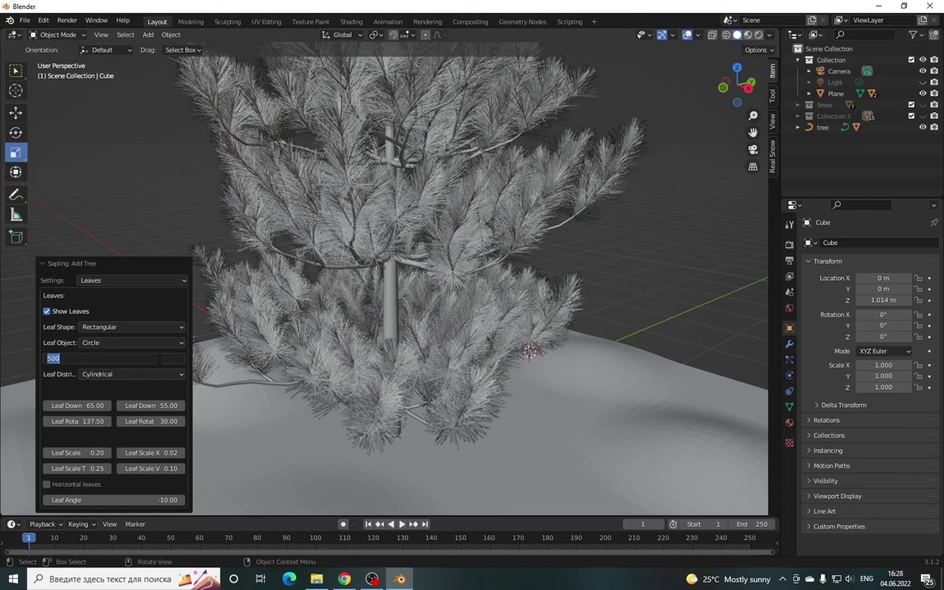
type("2")
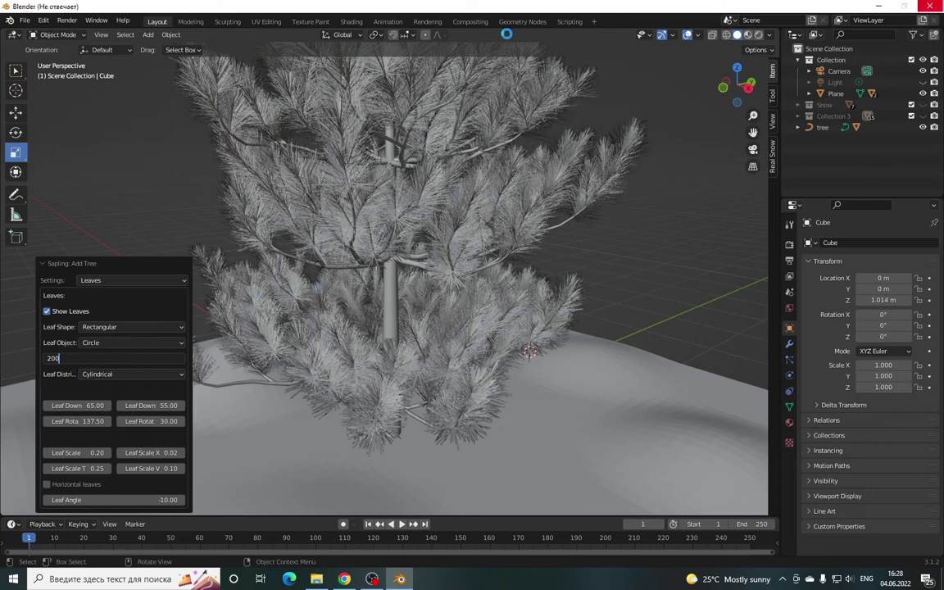
key("Return")
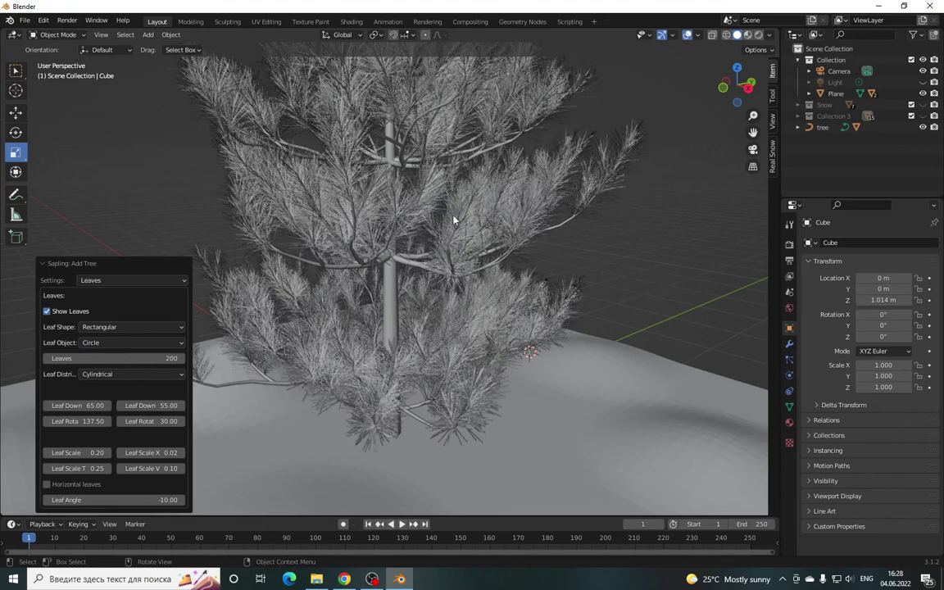
- Zoom out, then finalize the pine tree and select it in the viewport
scroll(446, 215, "down", 4)
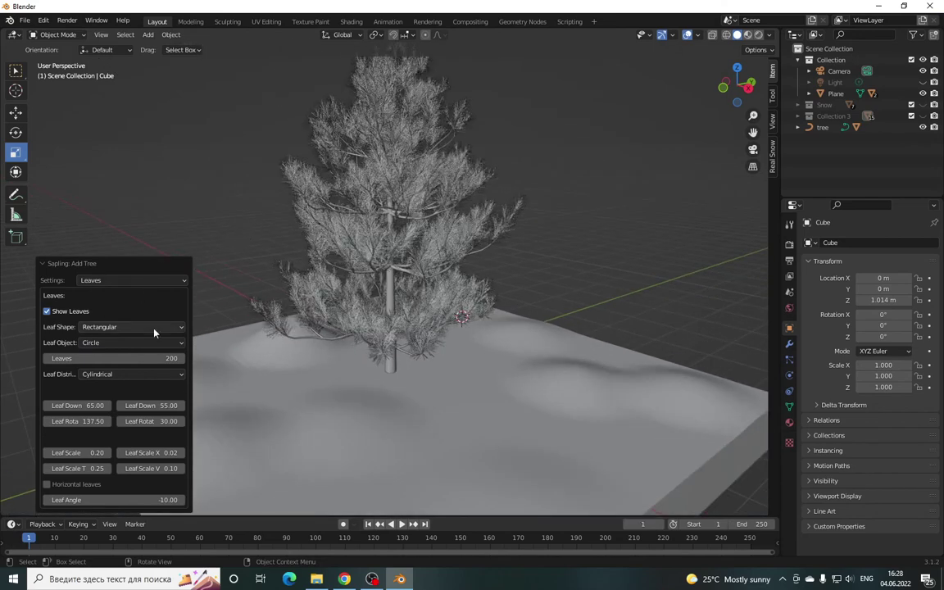
scroll(407, 276, "down", 3)
scroll(407, 275, "up", 3)
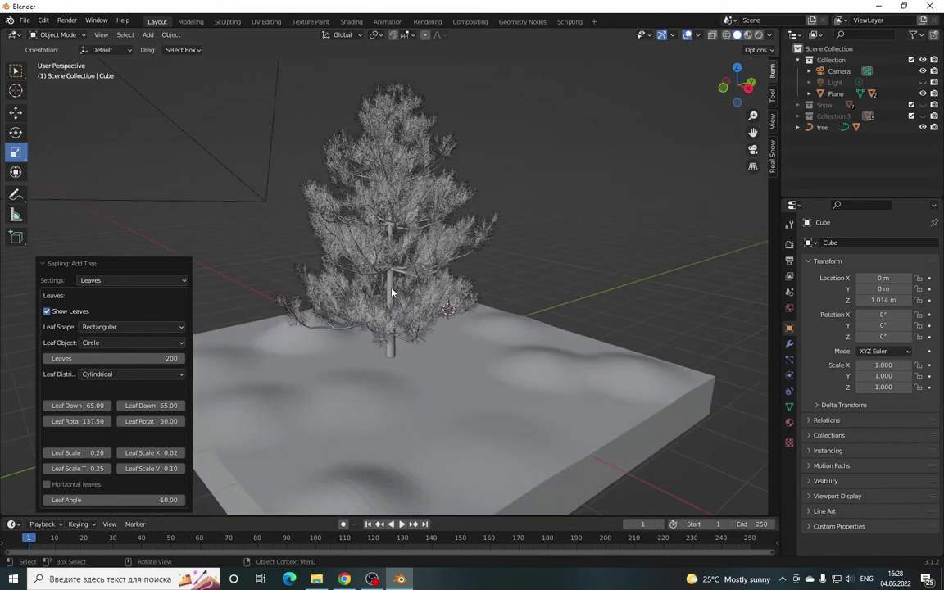
left_click(393, 295)
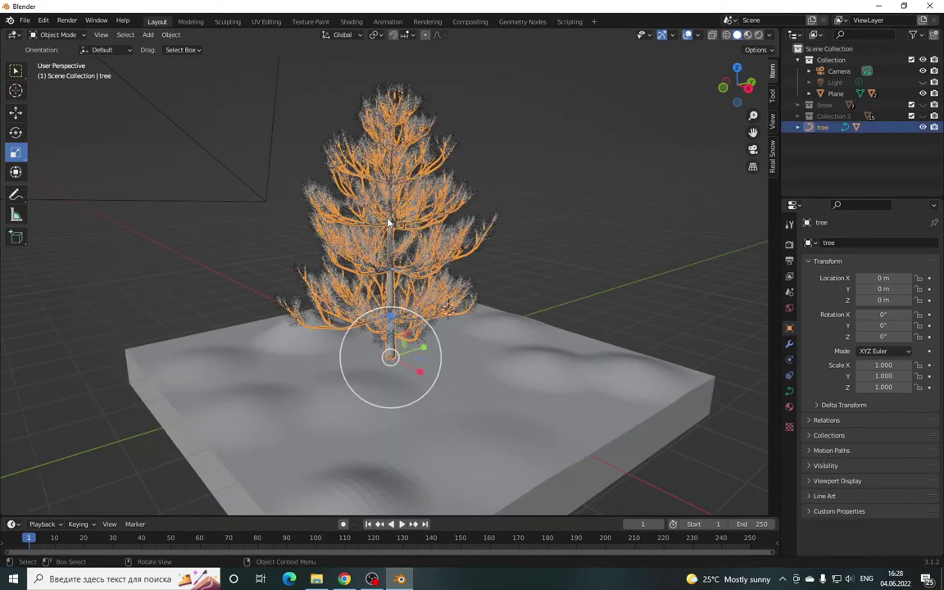
- Move the tree along Y to about -2.26 m and unhide Collection 3 and Snow
left_click(438, 218)
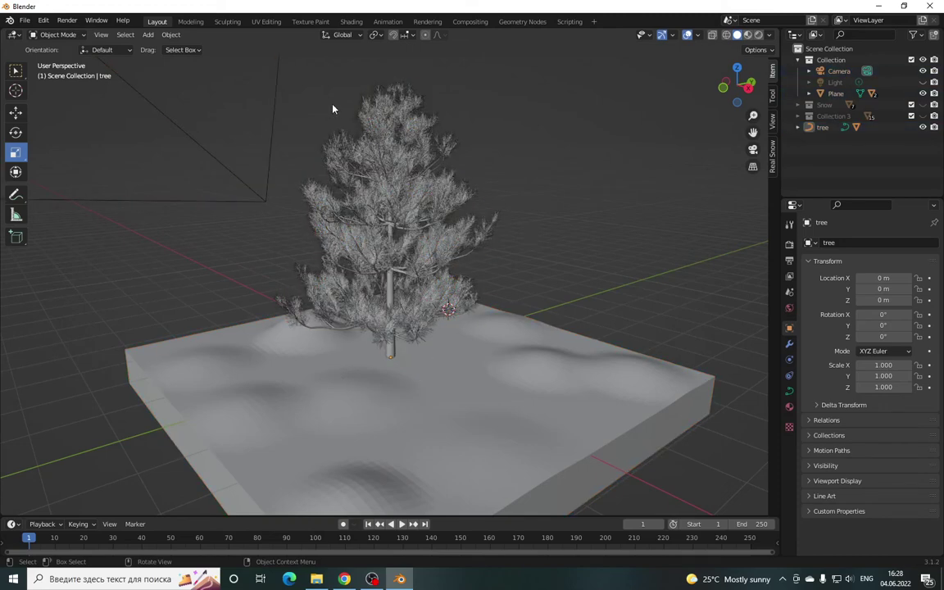
left_click(390, 246)
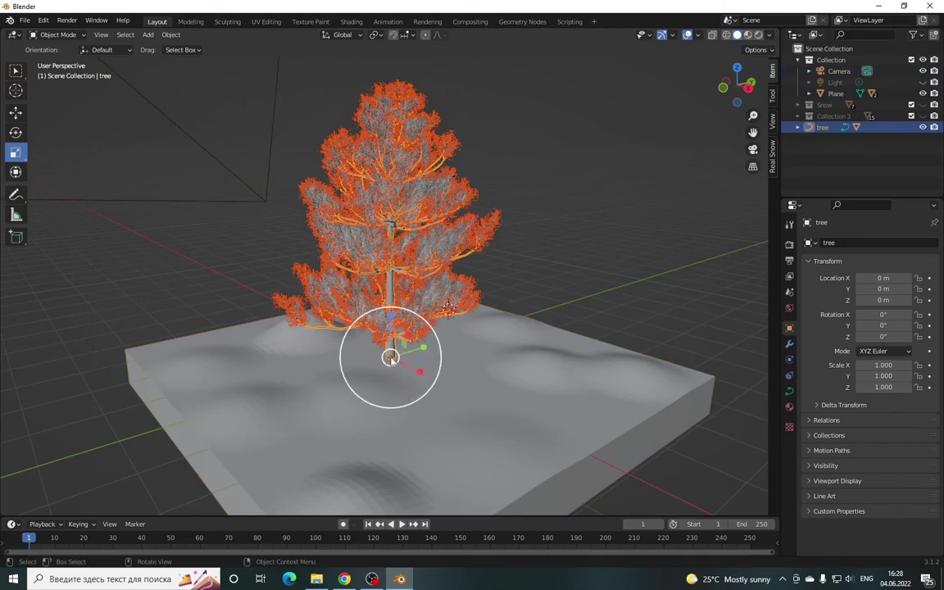
left_click(16, 113)
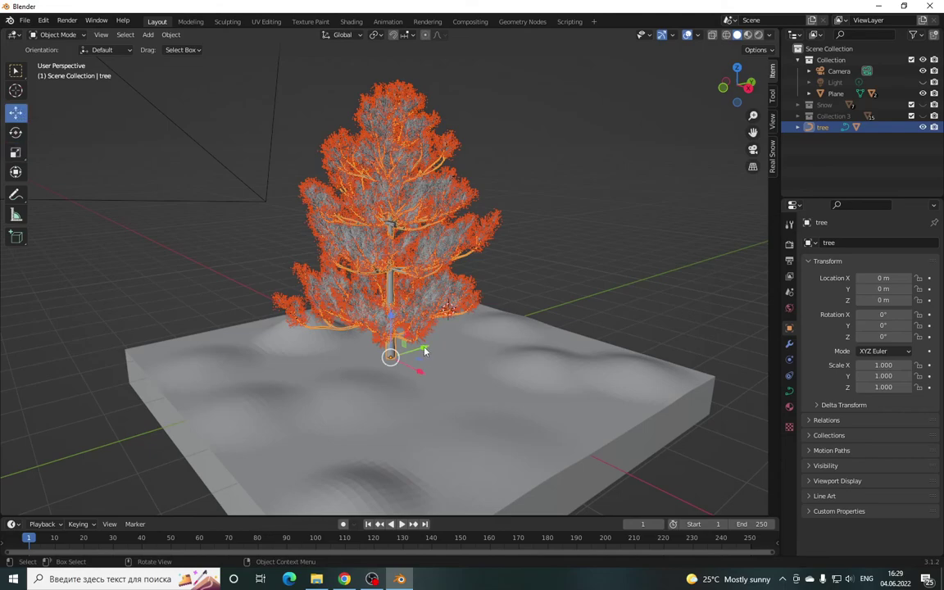
left_click_drag(424, 351, 321, 384)
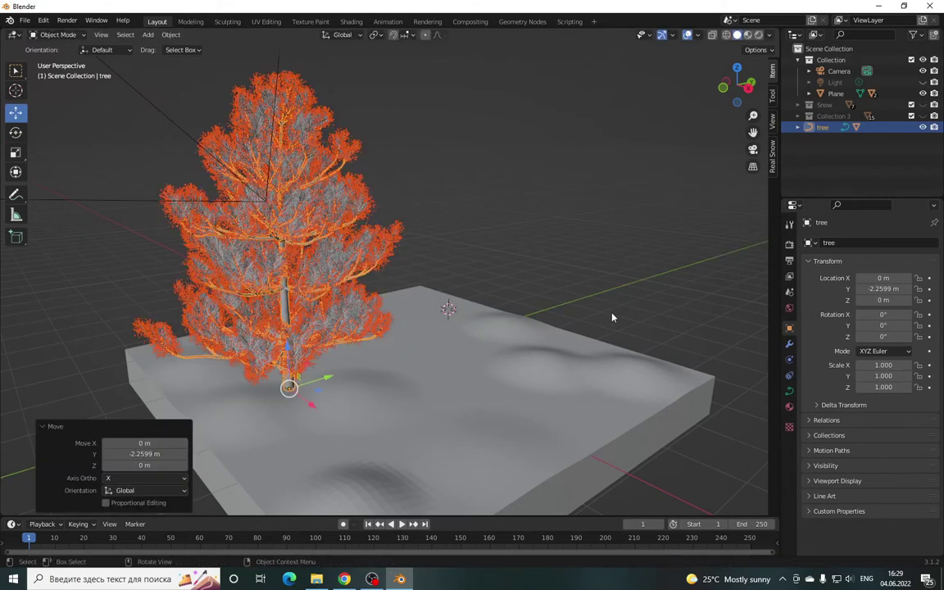
left_click(922, 114)
left_click(923, 105)
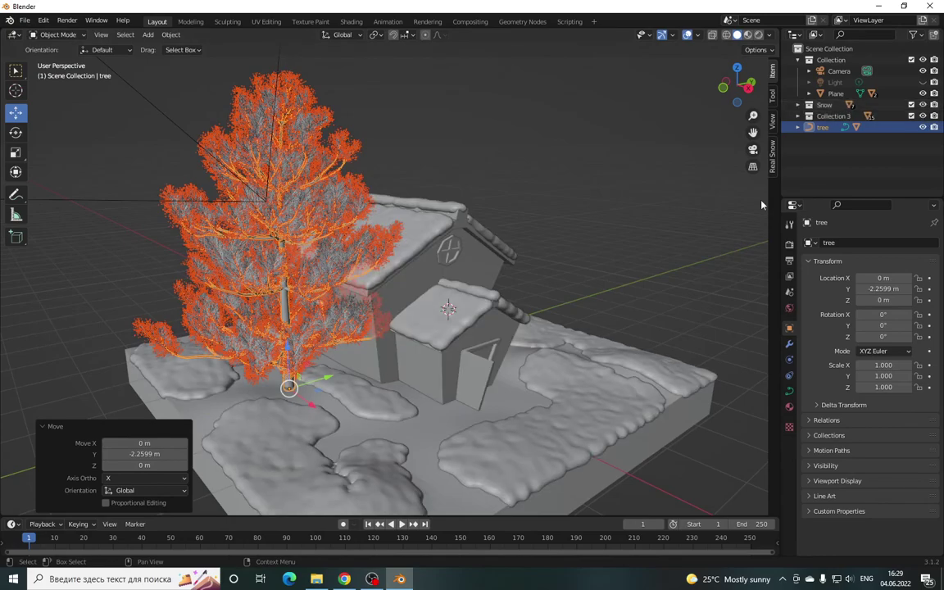
left_click_drag(316, 385, 254, 392)
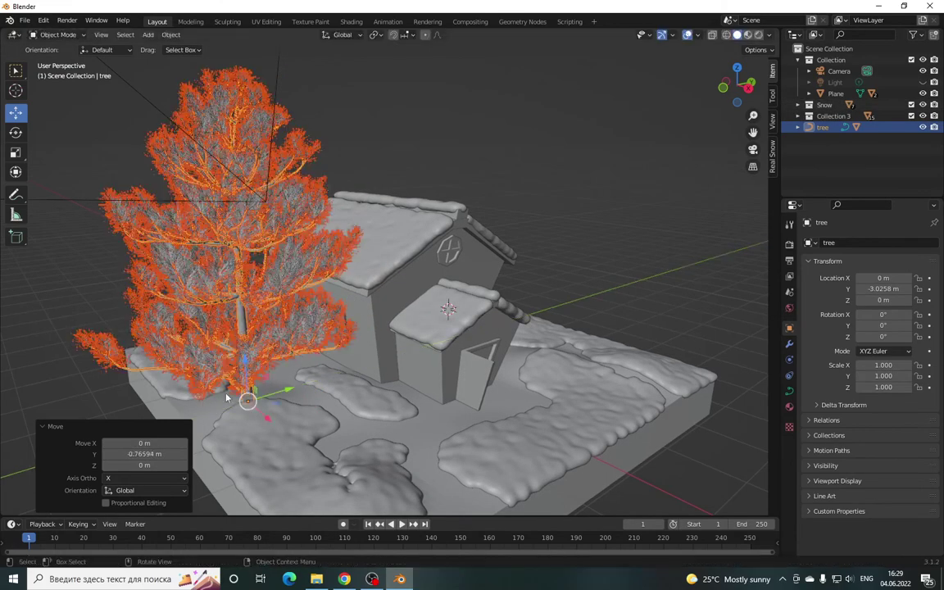
- Scale the tree to 0.643, raise it slightly onto the snow, and nudge it toward the house
left_click(15, 152)
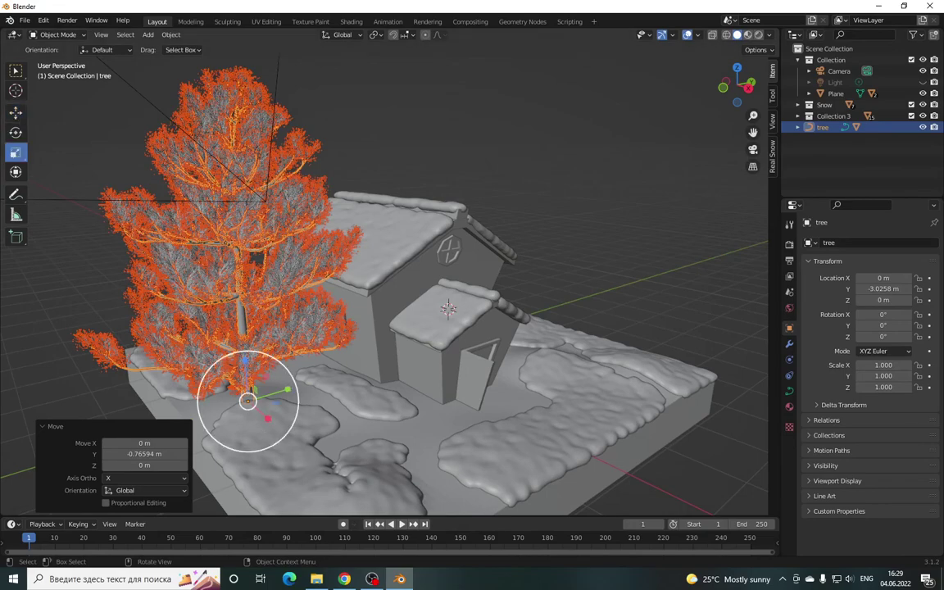
left_click_drag(265, 437, 254, 414)
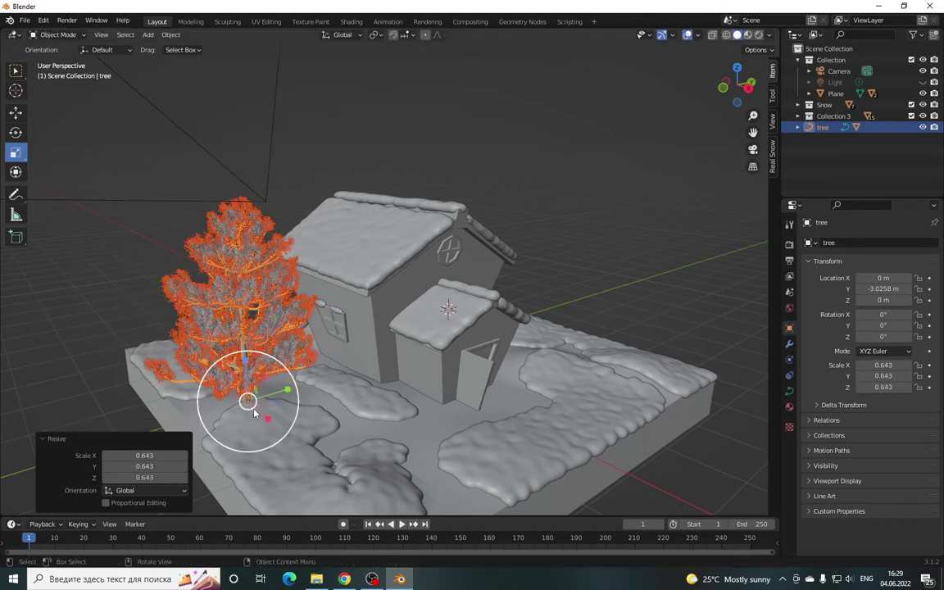
left_click_drag(742, 82, 721, 86)
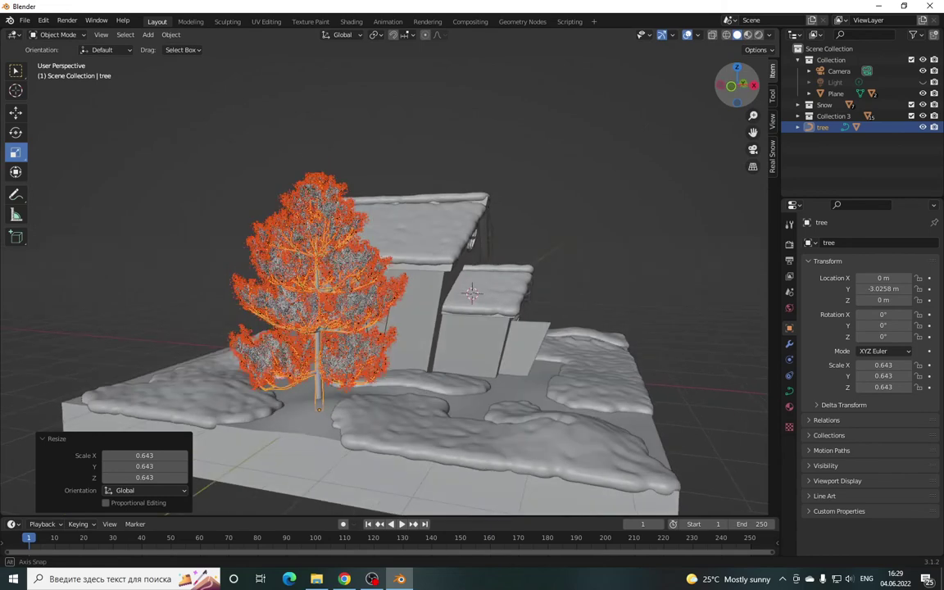
left_click(16, 112)
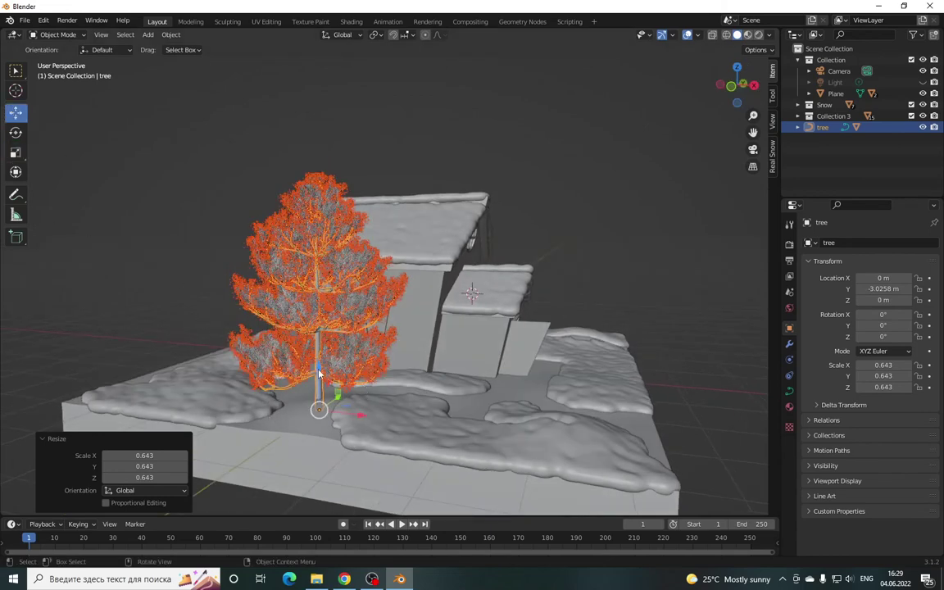
left_click_drag(320, 373, 322, 363)
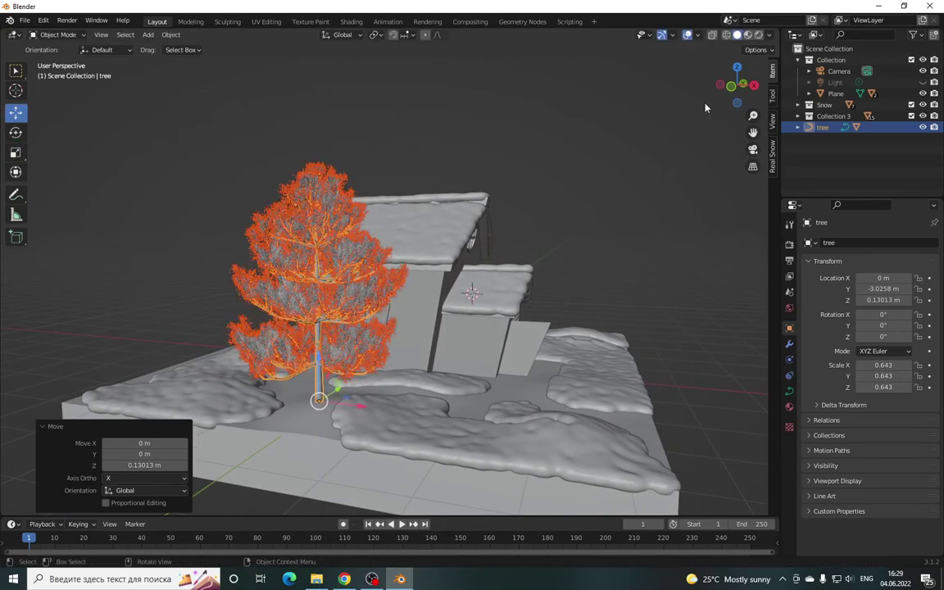
left_click_drag(734, 86, 713, 92)
mouse_move(290, 384)
left_mouse_down()
mouse_move(299, 385)
mouse_move(261, 400)
mouse_move(294, 373)
mouse_move(275, 376)
left_mouse_up()
left_click_drag(741, 85, 740, 97)
left_click_drag(753, 132, 742, 92)
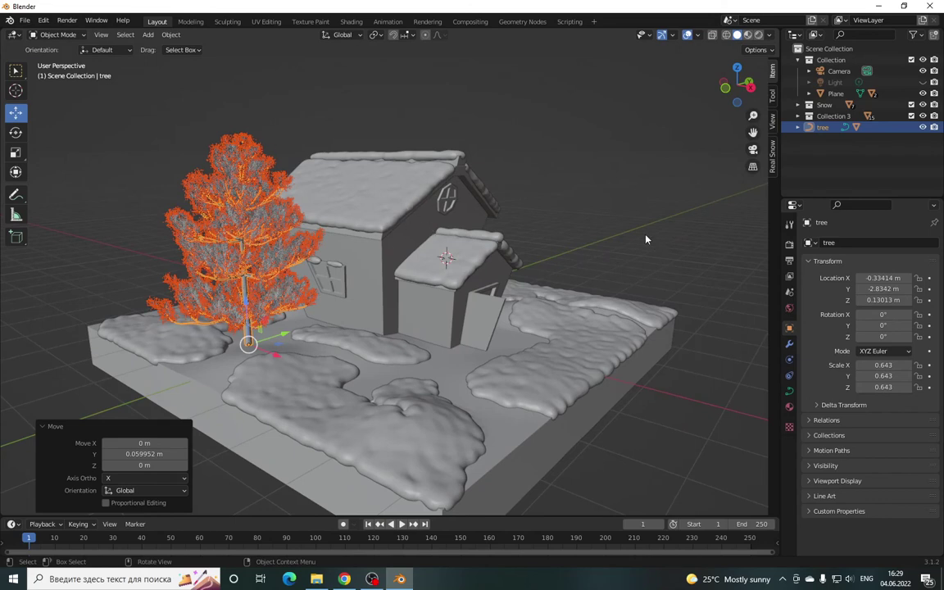
left_click_drag(738, 86, 725, 92)
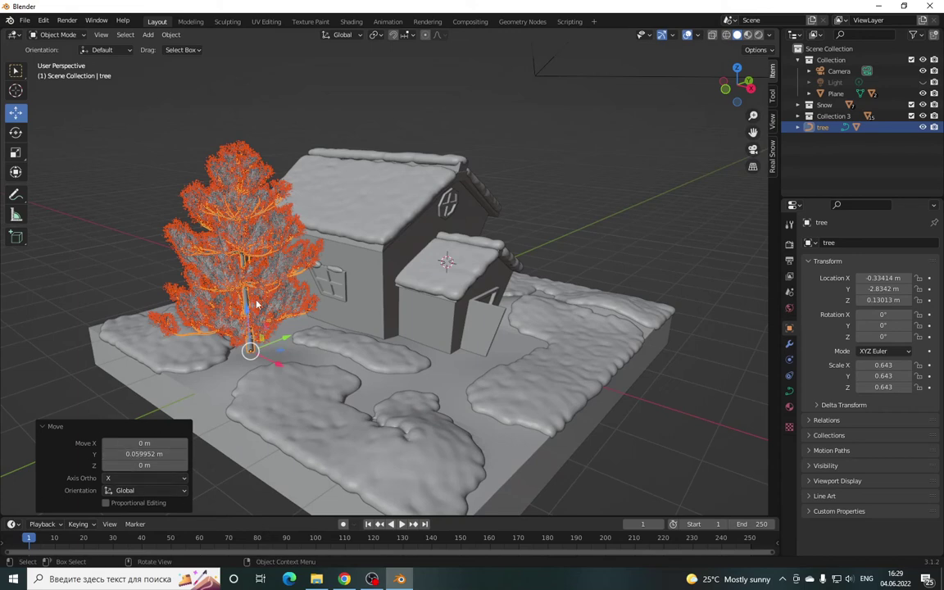
- Copy and paste the tree, shift the duplicate along X, and scale it to 0.551
key("ctrl")
key("ctrl+c")
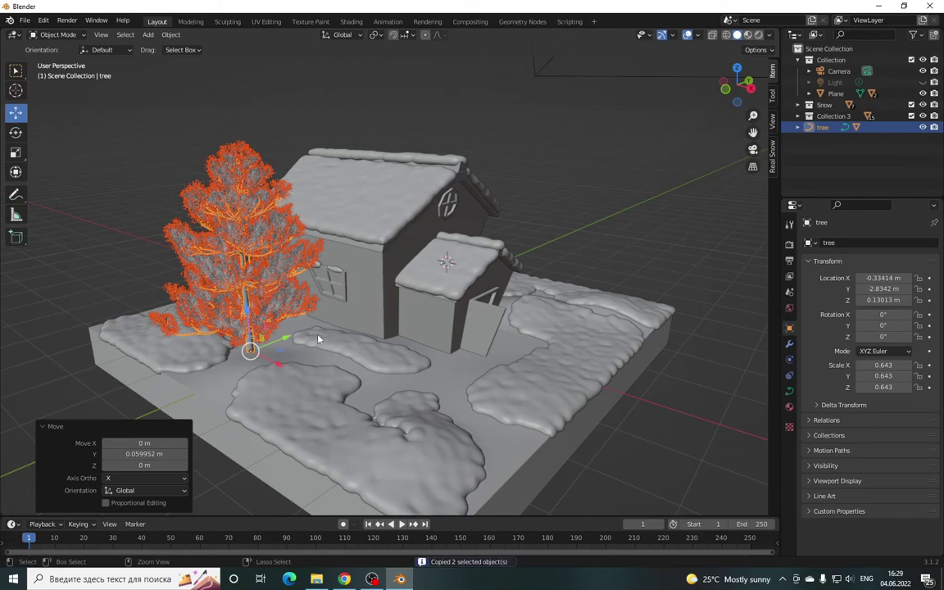
key("ctrl+v")
key("g")
key("x")
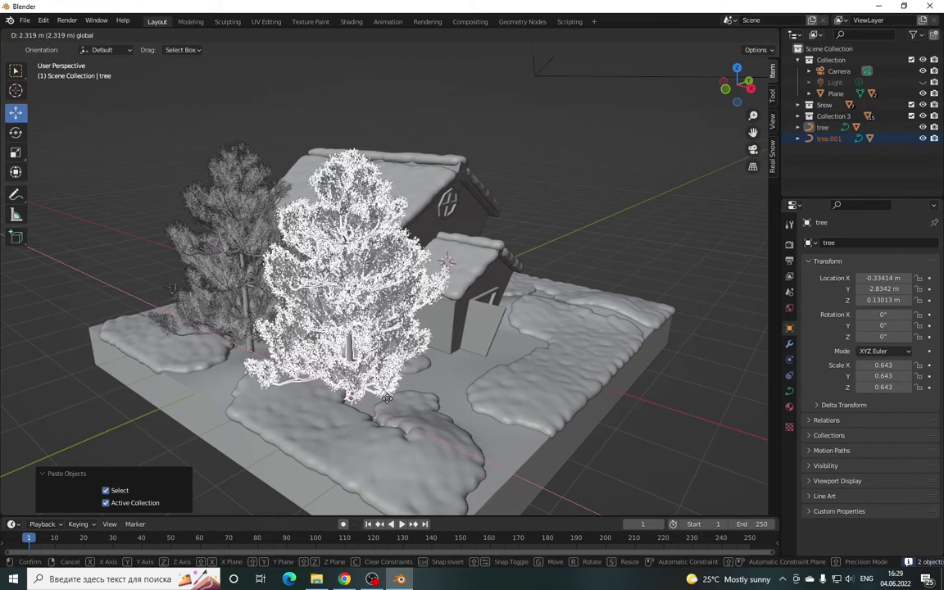
left_click(76, 244)
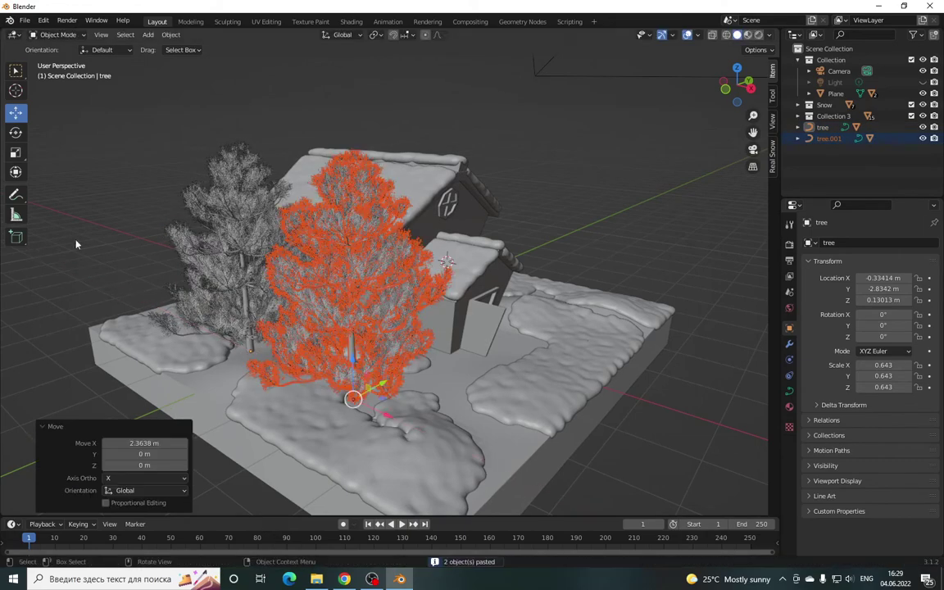
left_click(15, 152)
left_click_drag(365, 419, 355, 410)
- Position the copied tree in front of the house, adjusting its height, X and Y placement
left_click_drag(709, 101, 689, 100)
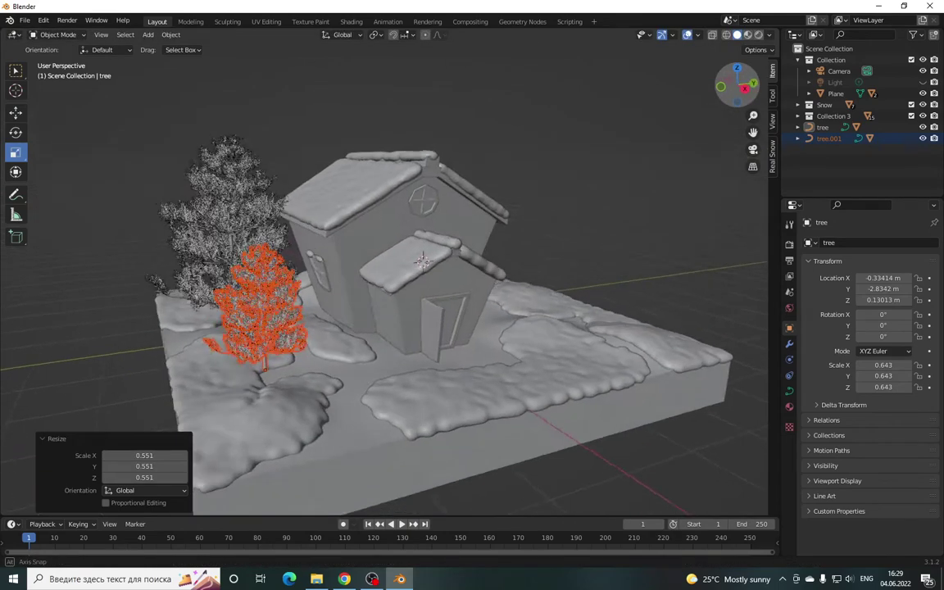
left_click(16, 111)
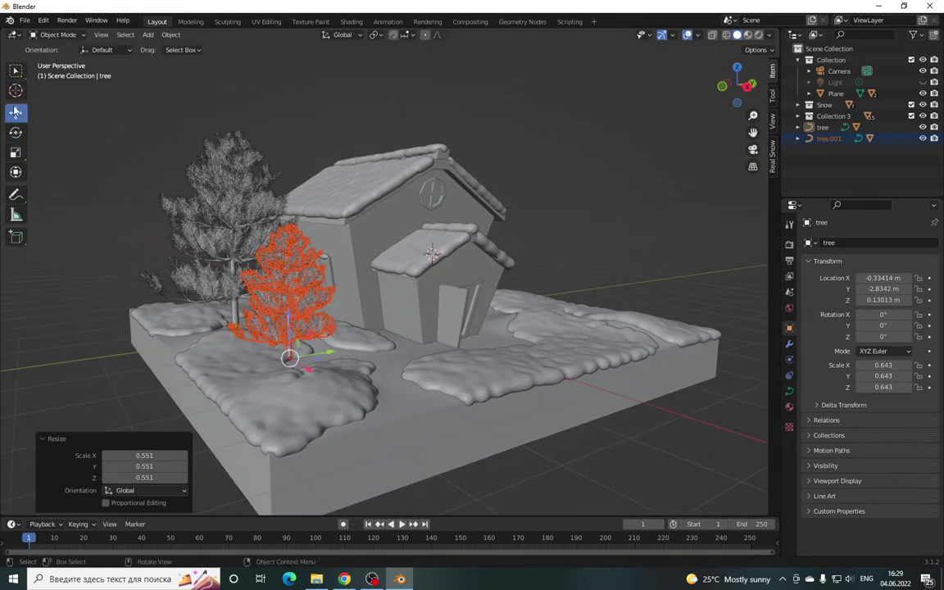
left_click_drag(286, 324, 298, 341)
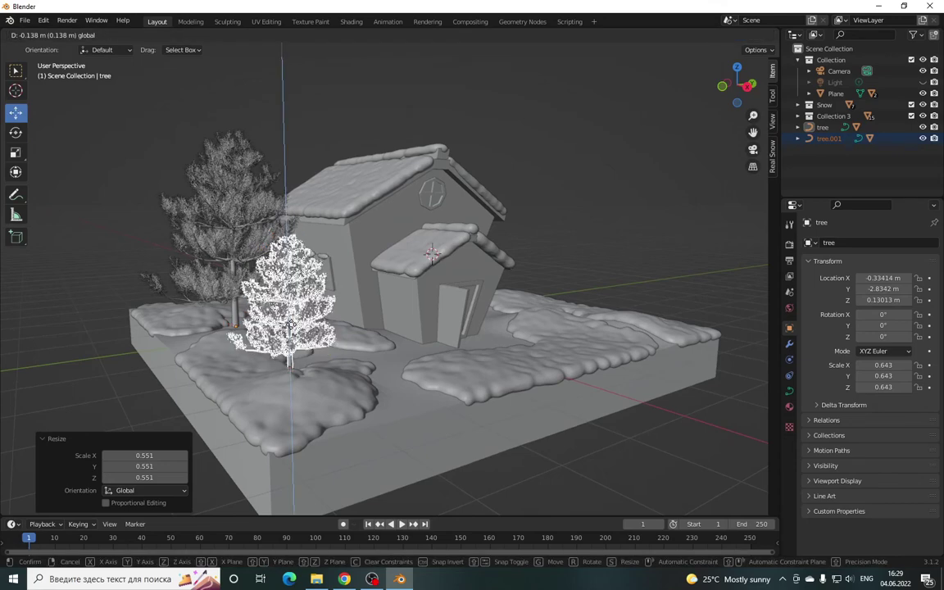
left_click_drag(329, 361, 399, 349)
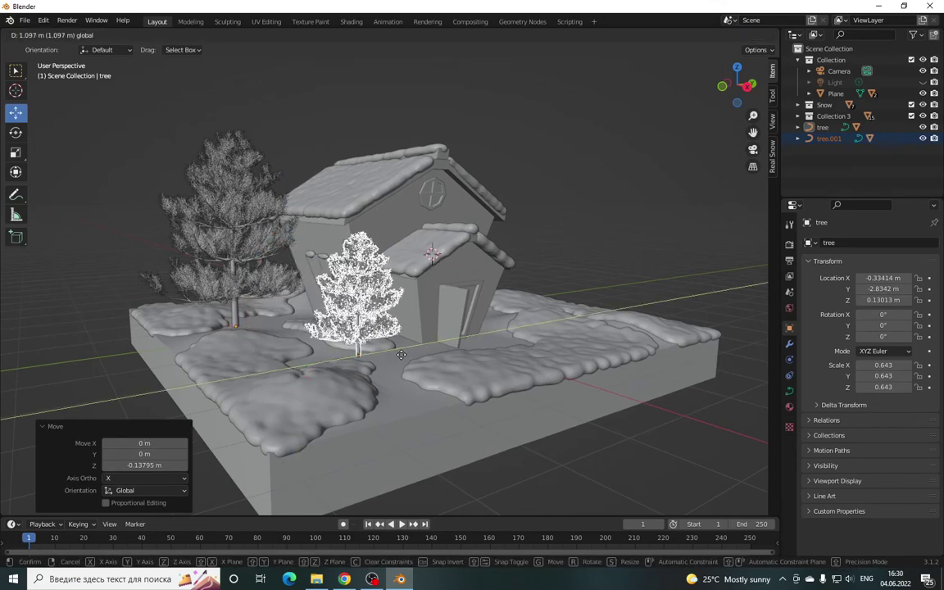
left_click_drag(736, 84, 727, 103)
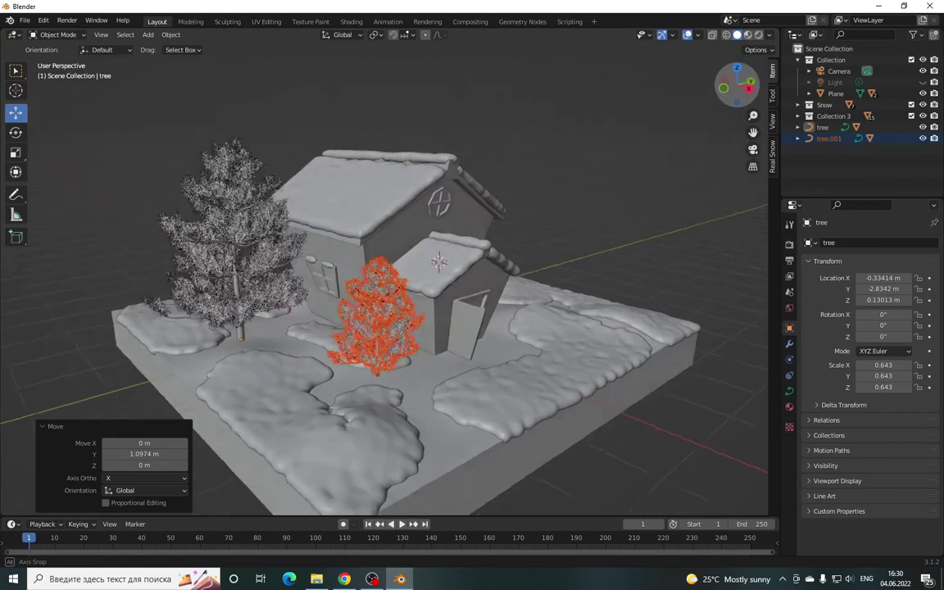
key("g")
key("x")
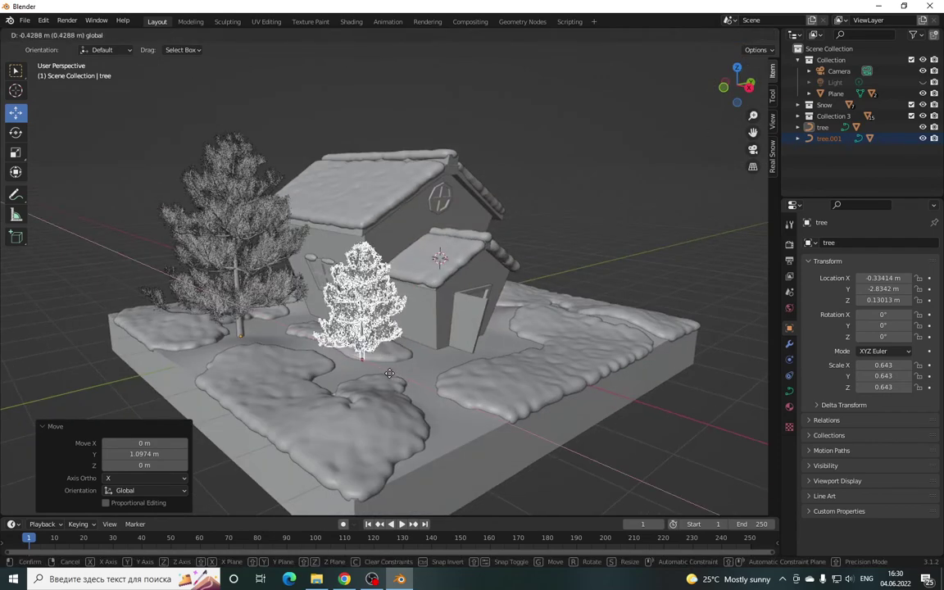
left_click(389, 375)
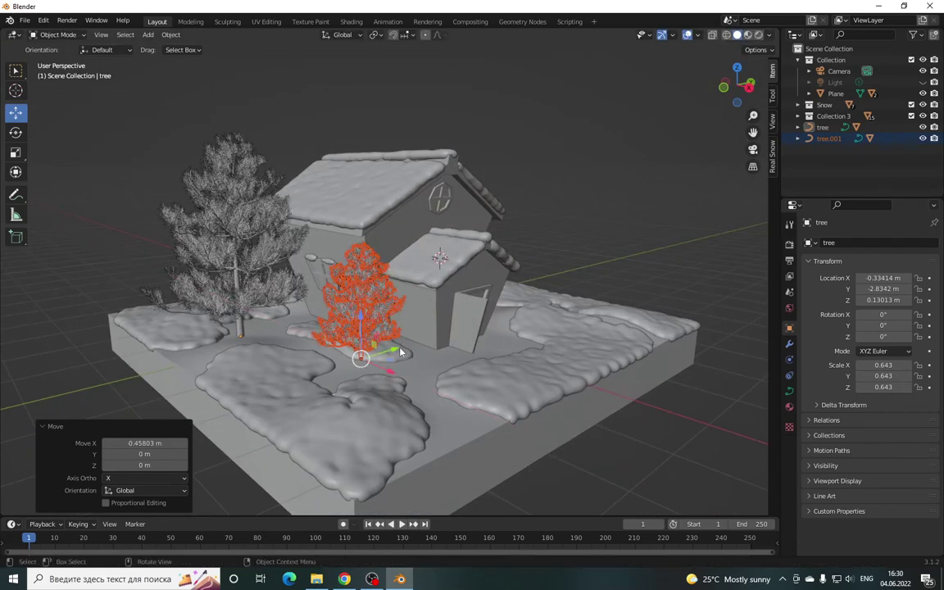
left_click_drag(391, 353, 403, 381)
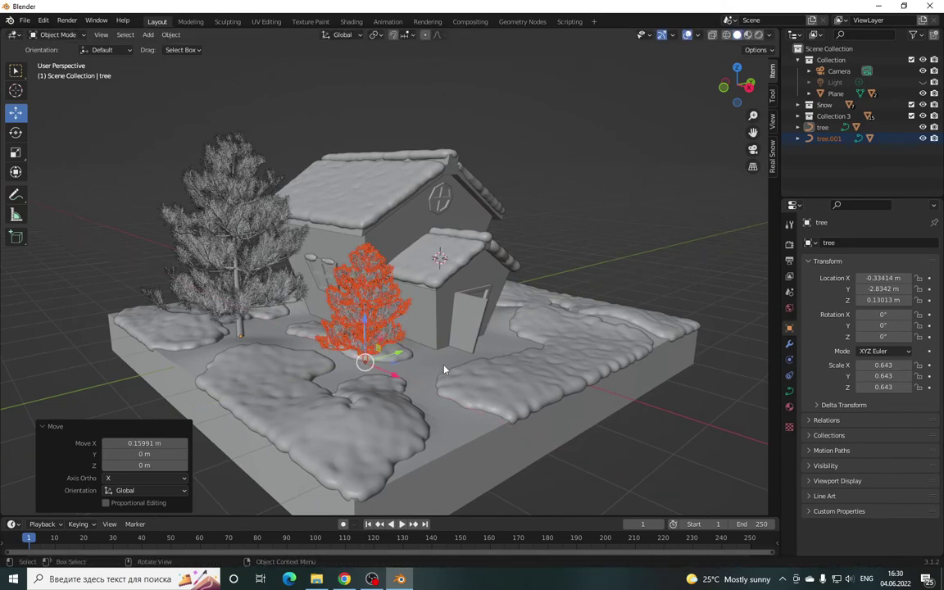
- Duplicate the big pine with its leaves and move the copy behind the house along Y and X
left_click(215, 290)
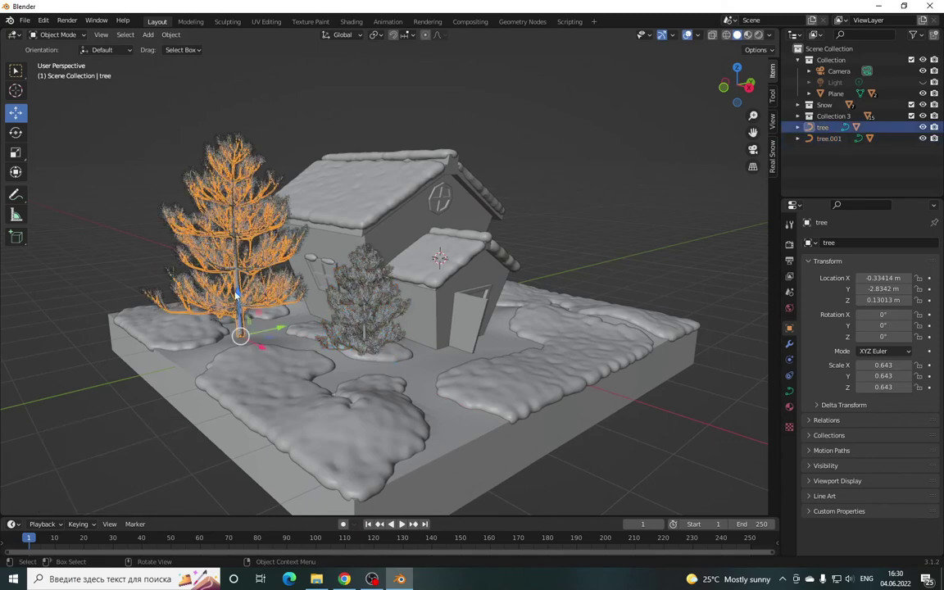
left_click(208, 198)
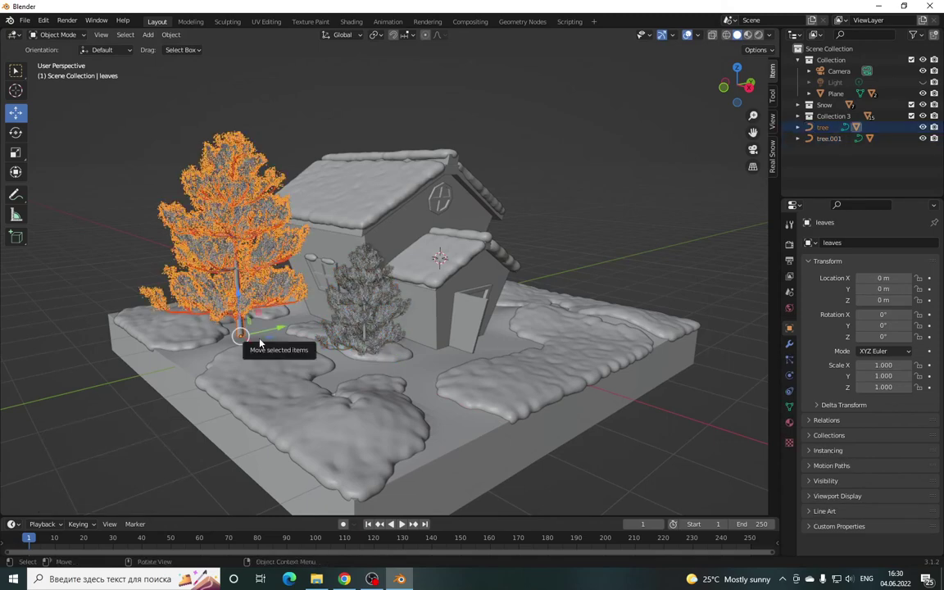
key("ctrl+c")
key("ctrl+v")
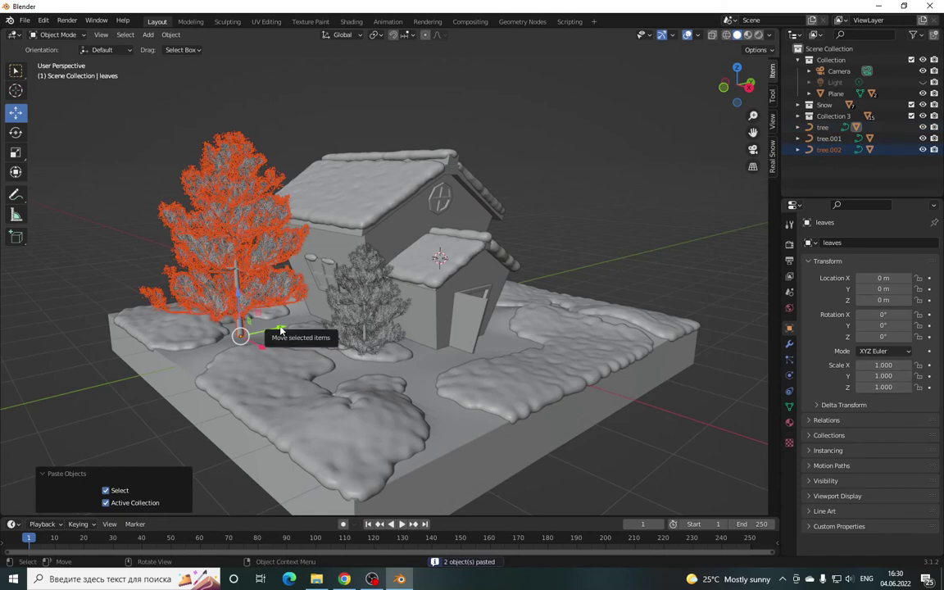
key("g")
key("y")
left_click(530, 335)
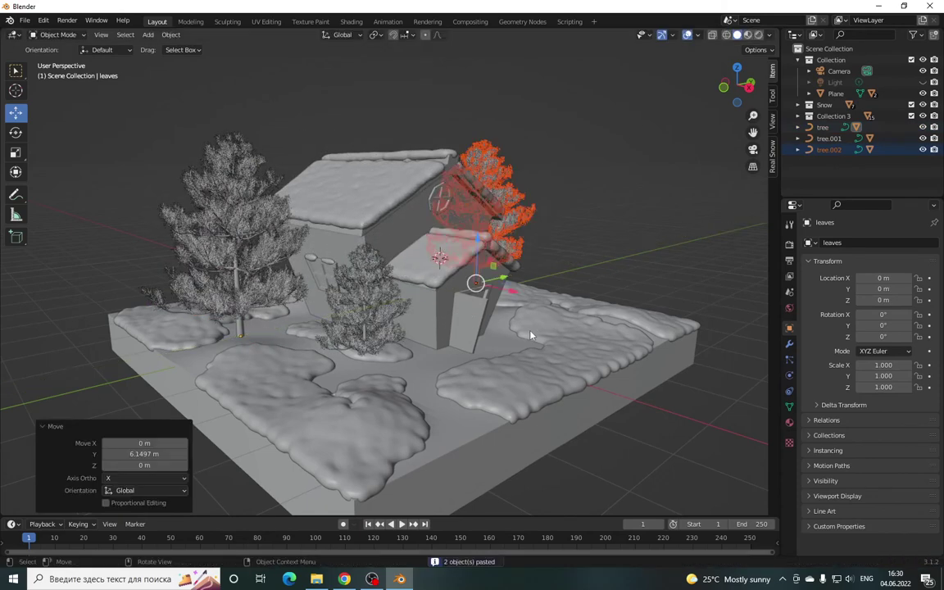
key("g")
key("x")
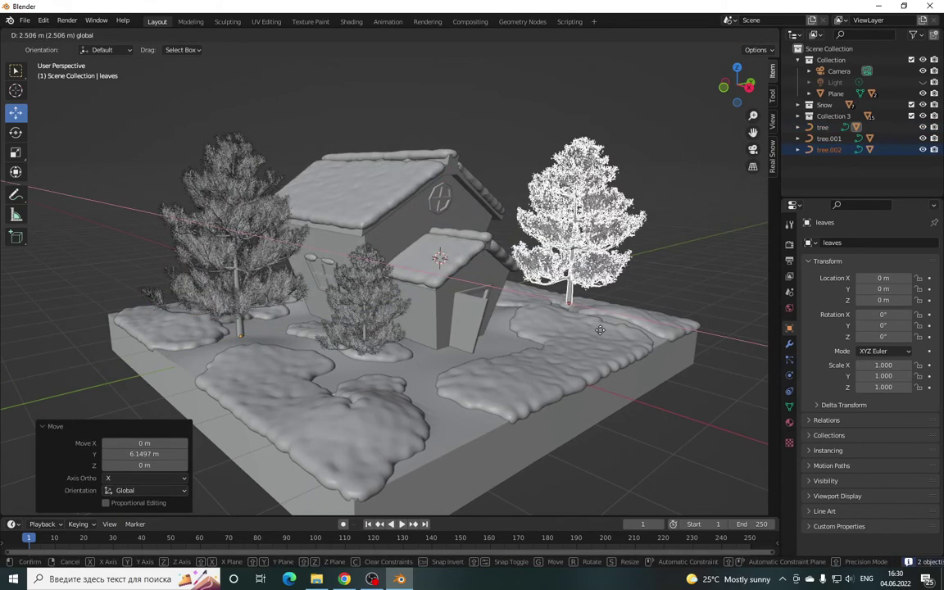
left_click(573, 301)
- Move the second copy along Y to the house's right side and sink it slightly into the snow
scroll(569, 302, "up", 3)
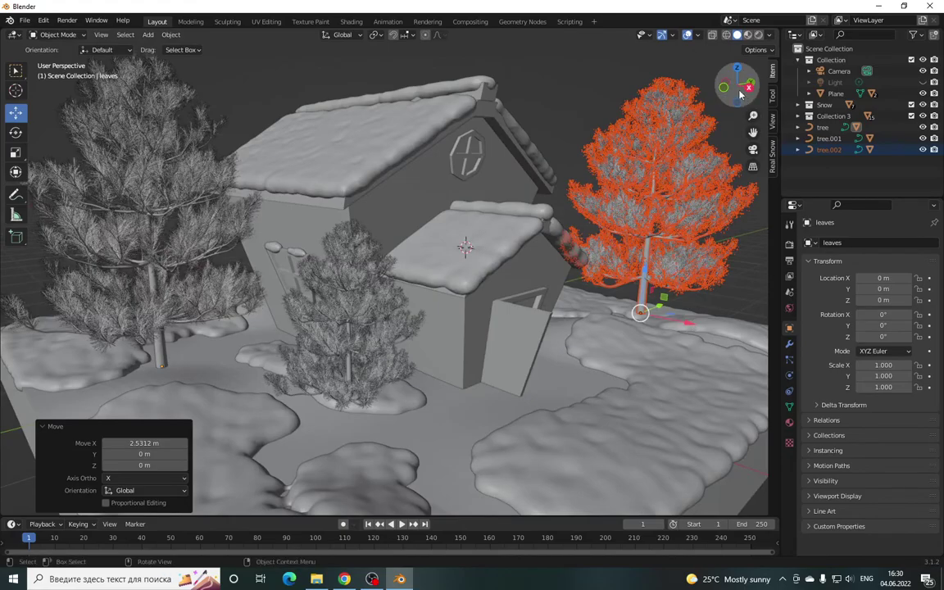
left_click_drag(737, 85, 740, 94)
key("g")
key("y")
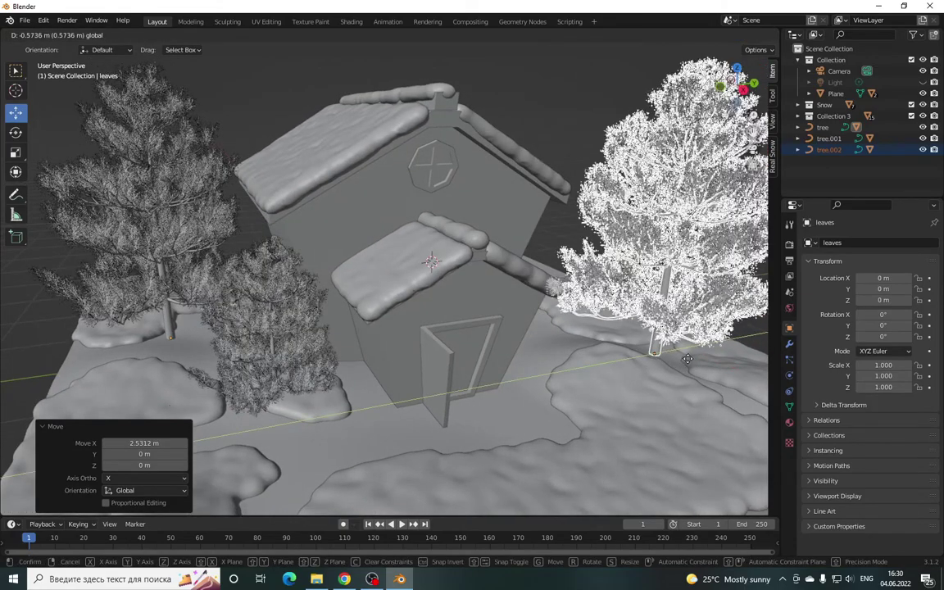
left_click(692, 363)
key("g")
key("z")
left_click(663, 322)
- Nudge that pine slightly along X, then deselect it
scroll(458, 284, "down", 4)
left_click_drag(736, 85, 726, 93)
left_click_drag(593, 317, 582, 291)
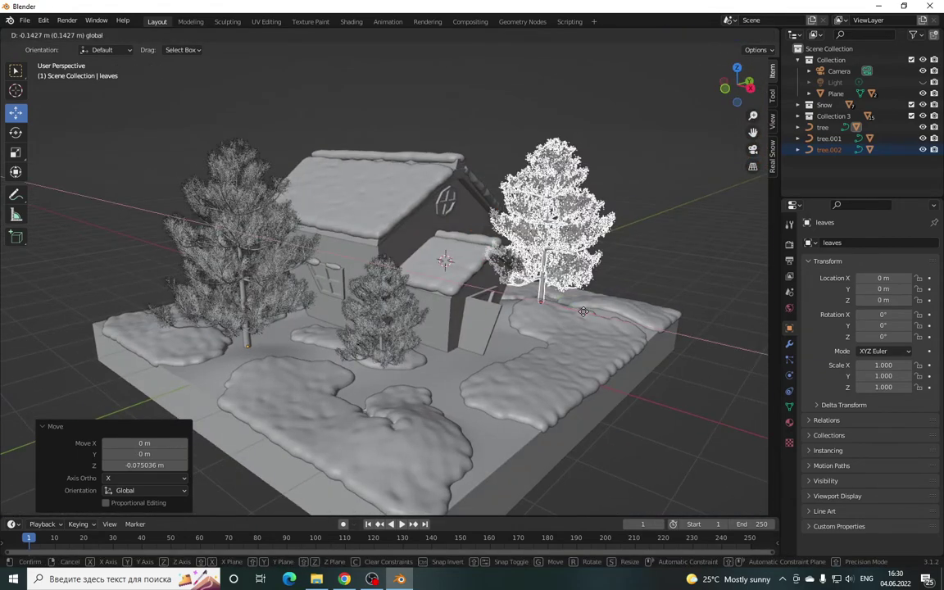
left_click_drag(737, 85, 656, 82)
scroll(404, 329, "down", 1)
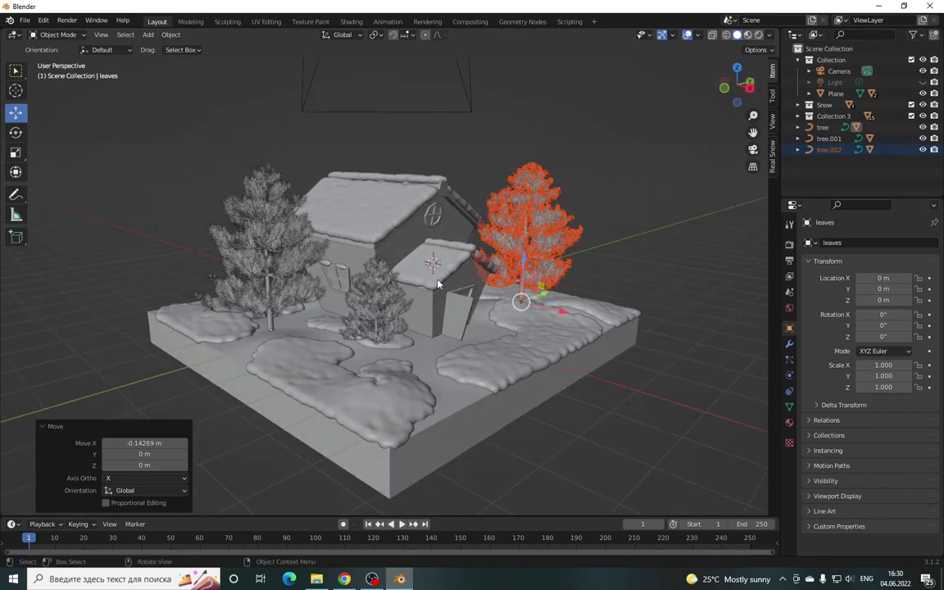
left_click(615, 270)
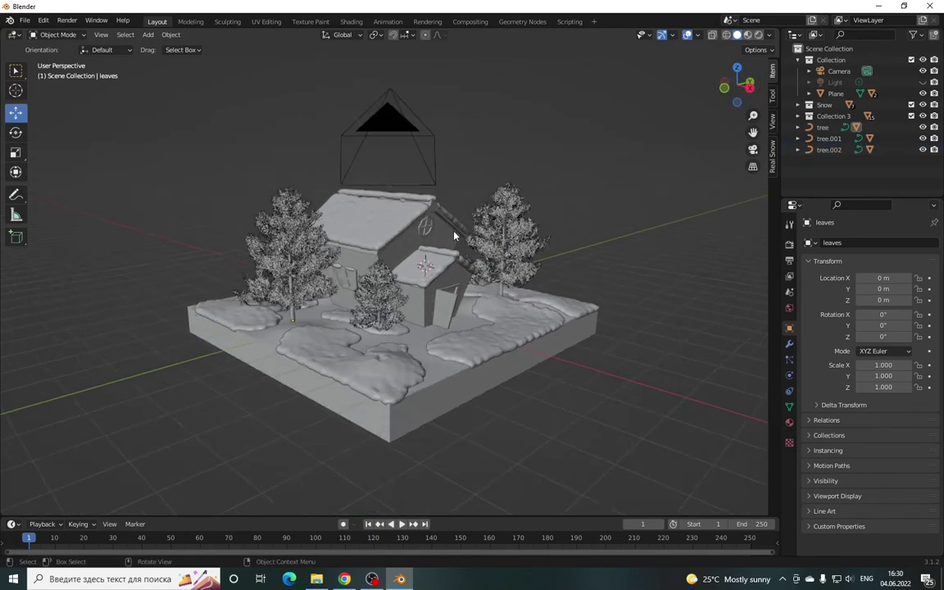
- Frame the snowy house and pines, then split the 3D viewport into two side-by-side areas
scroll(408, 207, "up", 2)
left_click_drag(711, 93, 499, 267)
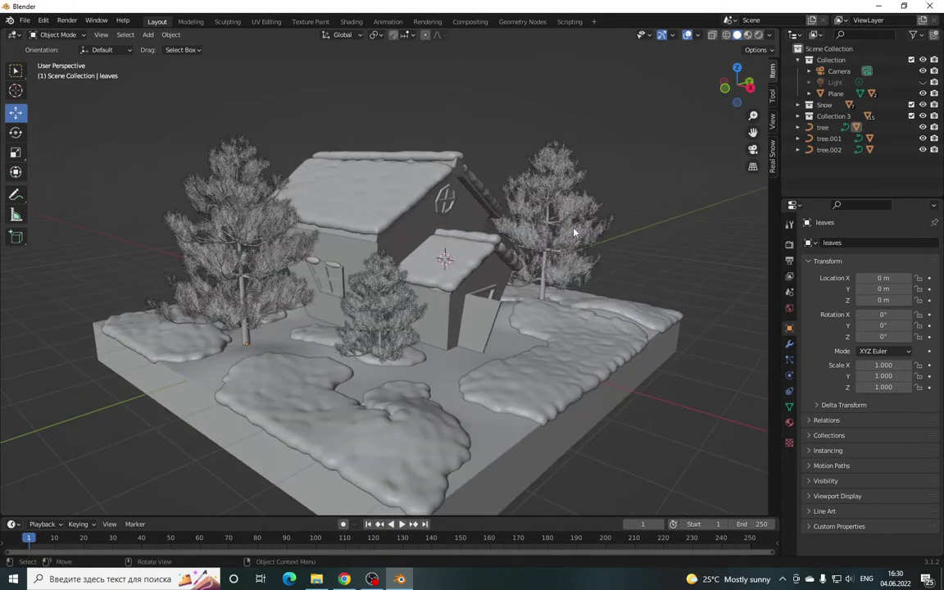
left_click_drag(737, 86, 436, 206)
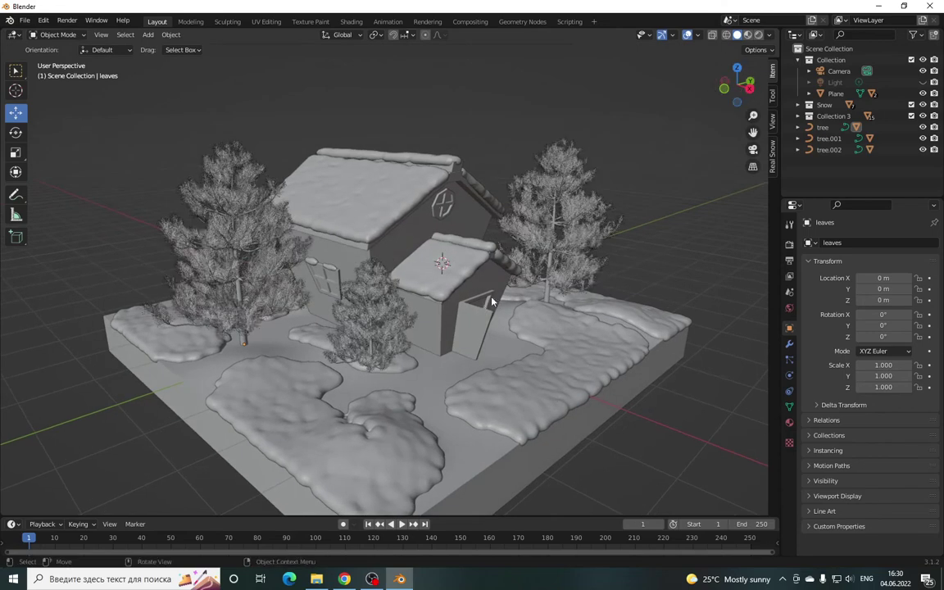
left_click_drag(738, 83, 735, 89)
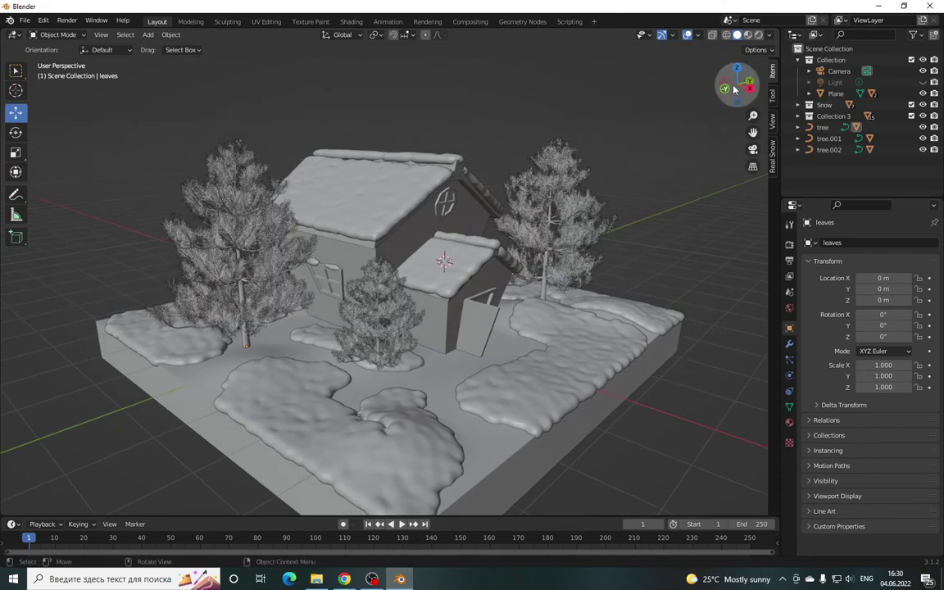
left_click_drag(737, 83, 465, 212)
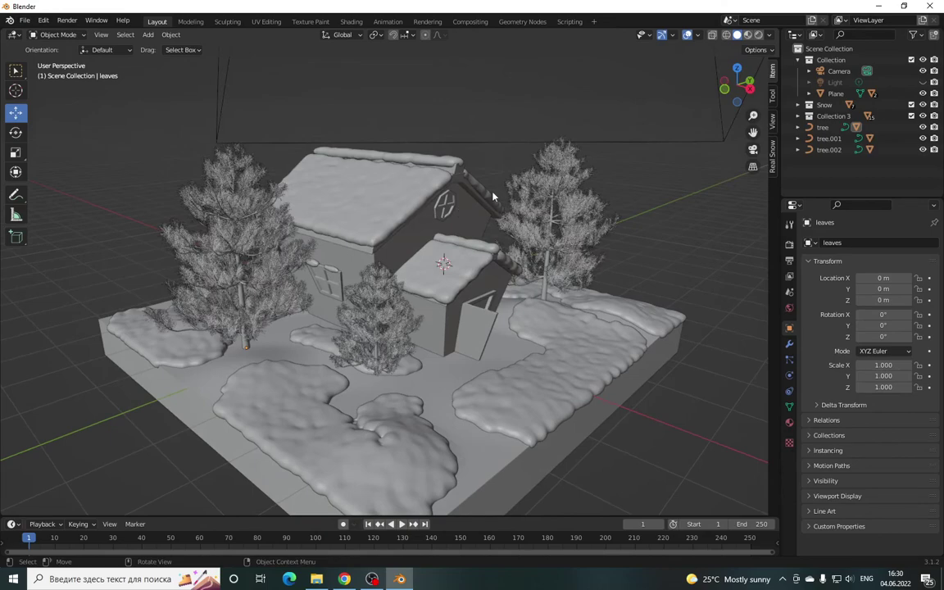
scroll(443, 172, "up", 4)
scroll(442, 172, "up", 2)
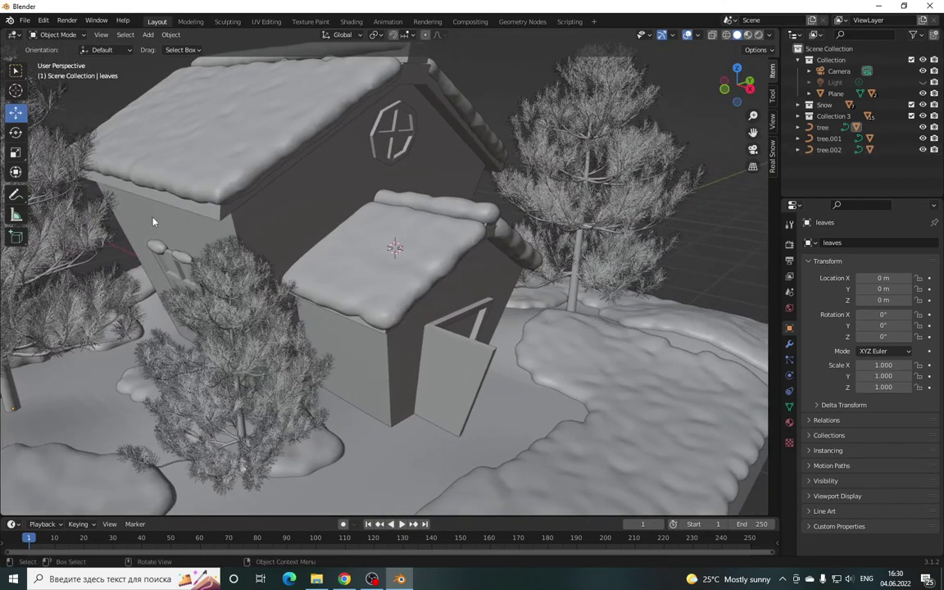
left_click_drag(3, 33, 303, 57)
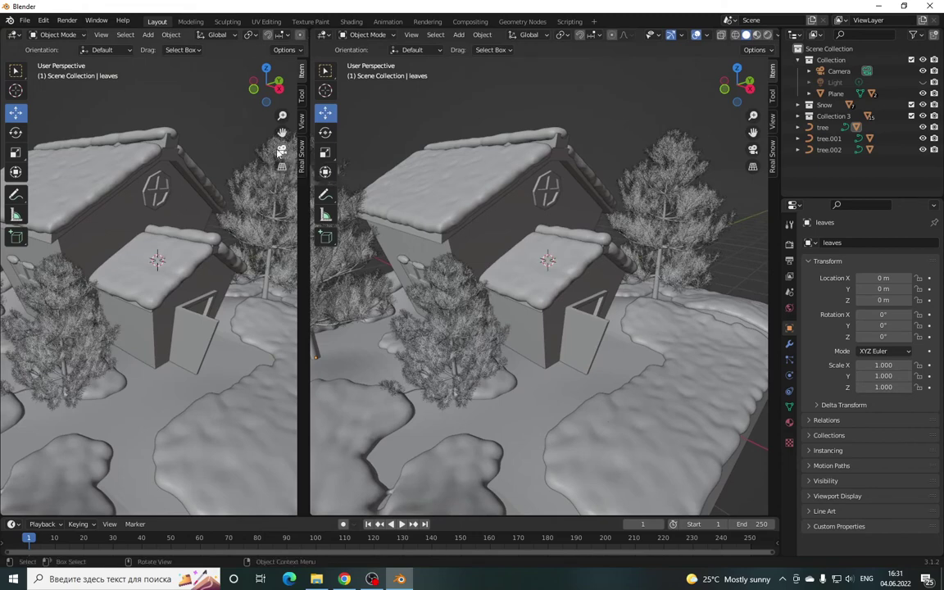
- Look through the scene camera in the left viewport
left_click(282, 152)
left_click(282, 153)
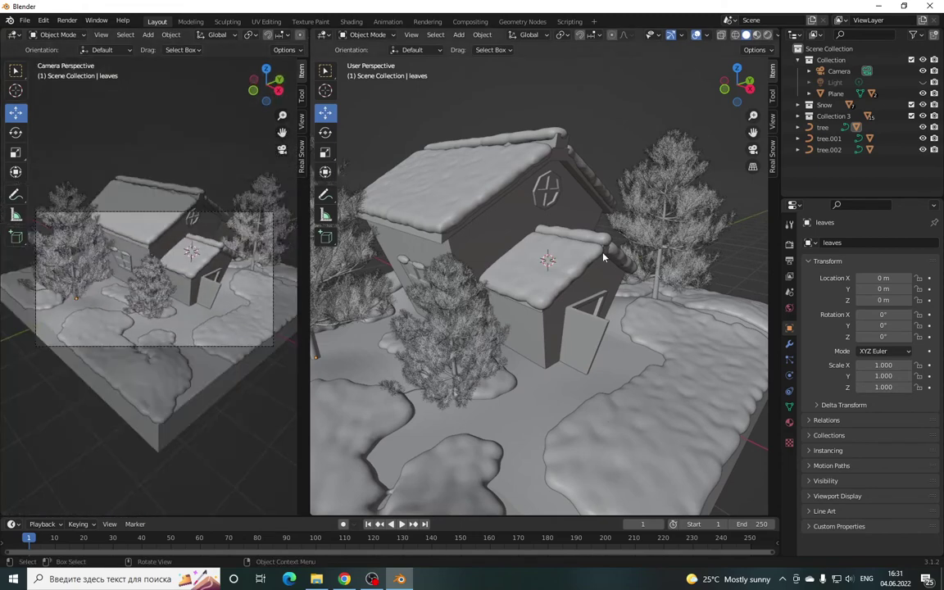
scroll(604, 257, "down", 5)
scroll(574, 263, "down", 2)
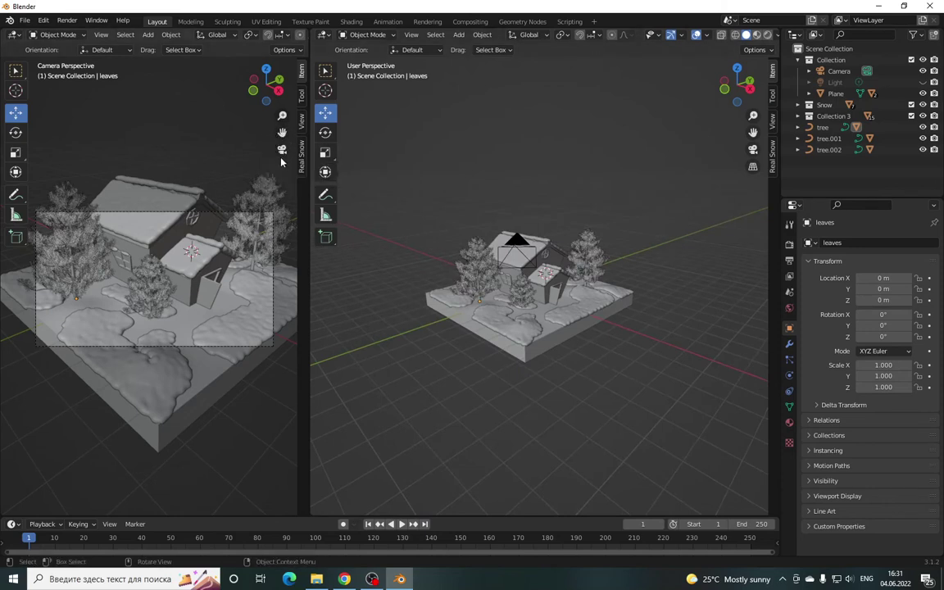
- Select the camera and drag it back and up, away from the diorama
mouse_move(737, 85)
left_mouse_down()
mouse_move(748, 119)
mouse_move(558, 169)
left_mouse_up()
left_click(561, 265)
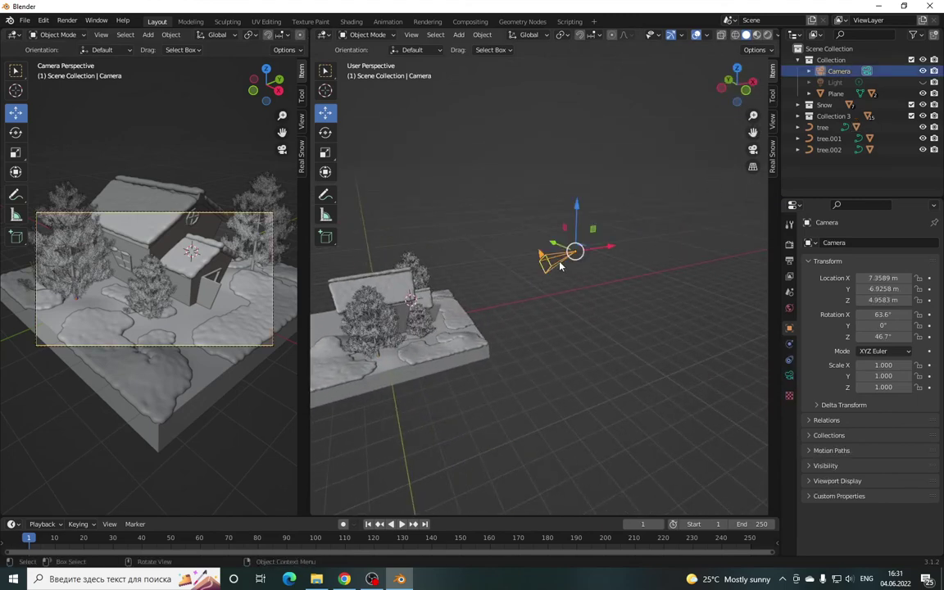
left_click_drag(596, 250, 662, 247)
left_click_drag(618, 205, 636, 185)
mouse_move(738, 84)
left_mouse_down()
mouse_move(623, 216)
mouse_move(641, 246)
left_mouse_up()
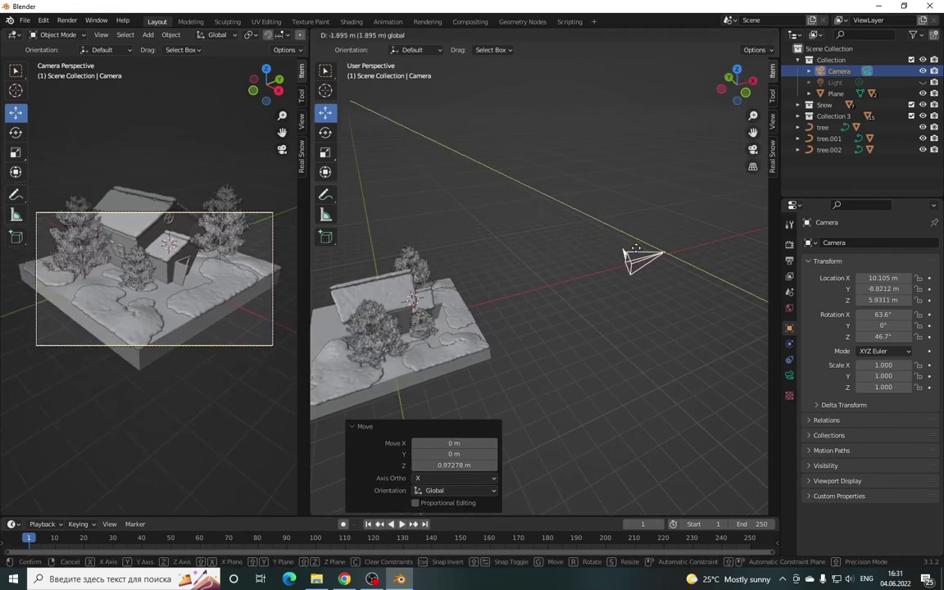
left_click_drag(692, 244, 756, 206)
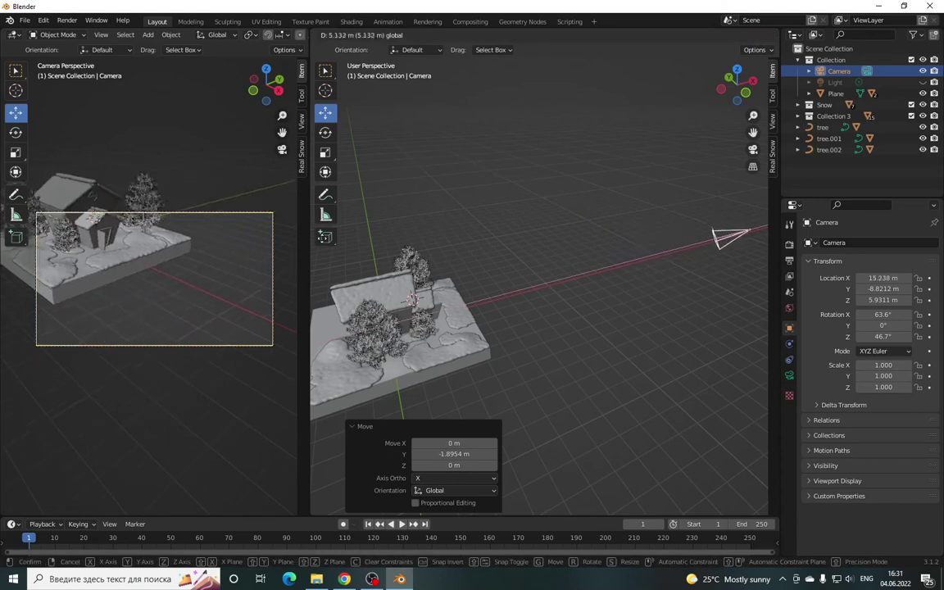
scroll(738, 215, "down", 3)
scroll(655, 192, "down", 2)
mouse_move(608, 242)
left_mouse_down()
mouse_move(669, 248)
mouse_move(695, 190)
left_mouse_up()
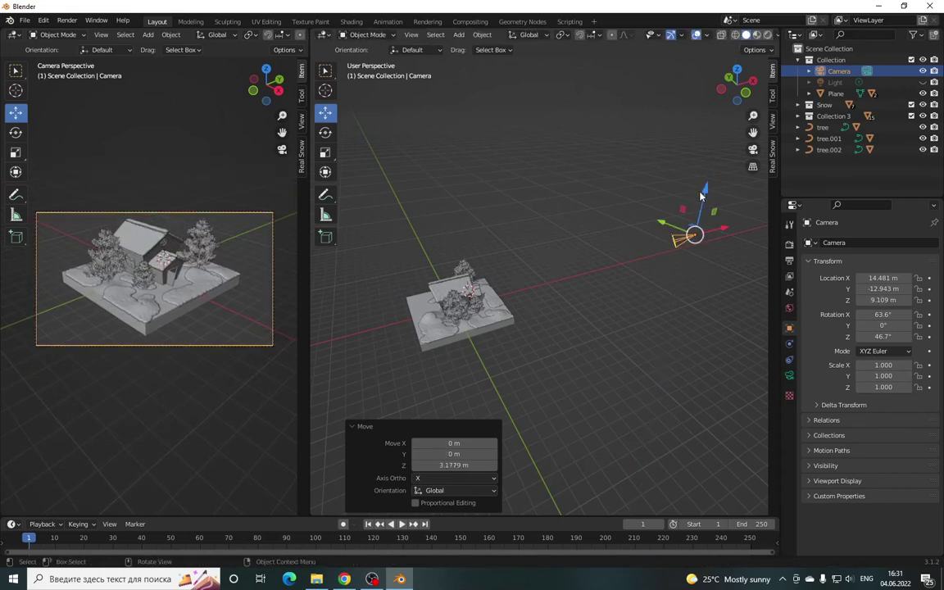
left_click_drag(723, 228, 711, 231)
left_click(692, 236)
- Refine the camera with axis-locked moves to Y −12.907 m and Z 9.1314 m, framing the diorama
key("g")
key("z")
left_click(683, 208)
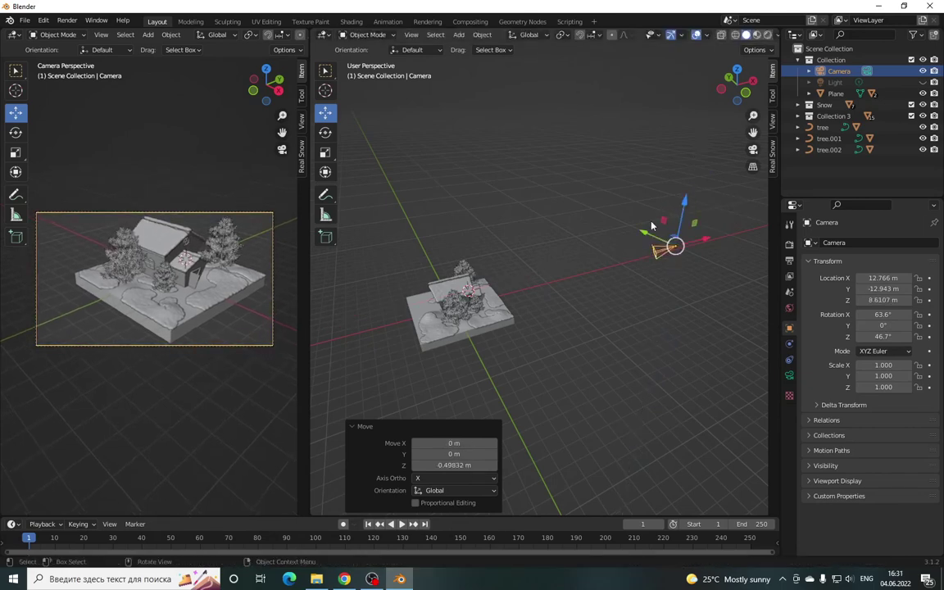
key("g")
key("y")
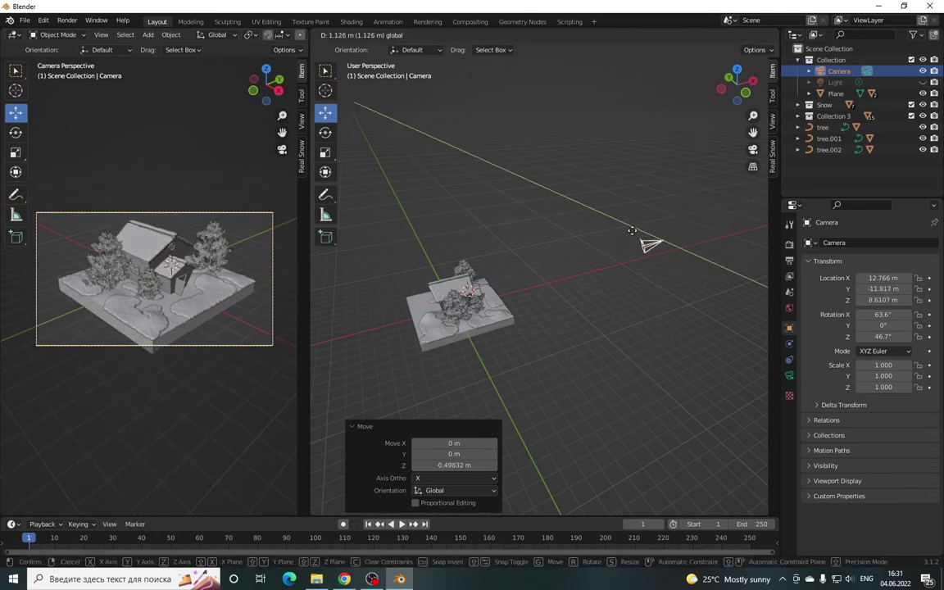
left_click(635, 233)
key("g")
key("z")
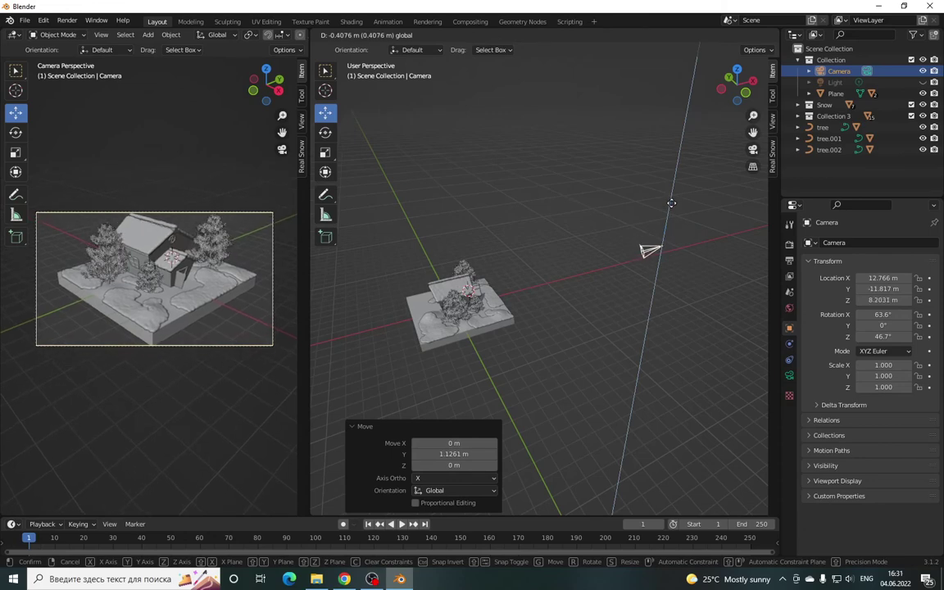
left_click(671, 203)
key("g")
key("x")
left_click(611, 211)
key("g")
key("y")
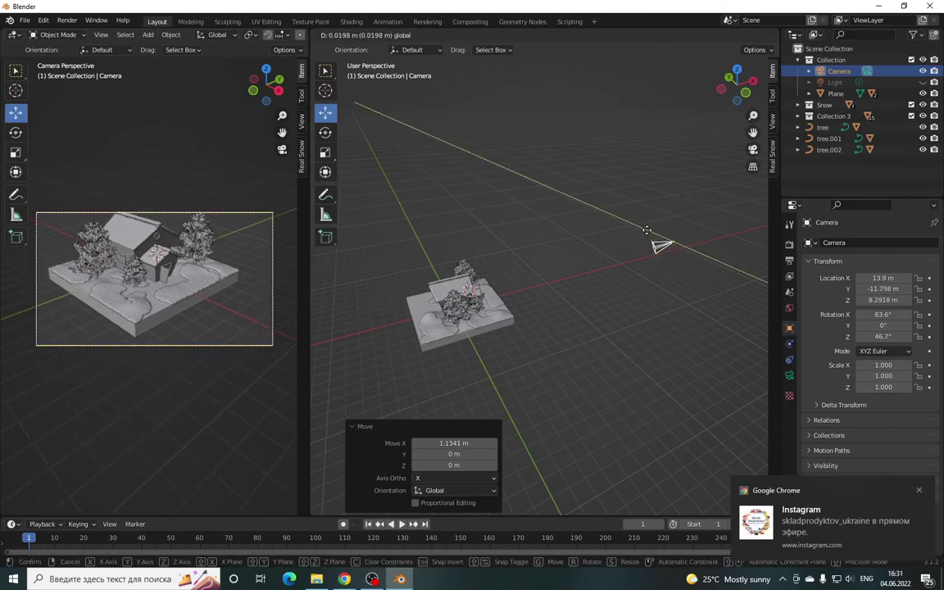
left_click(660, 237)
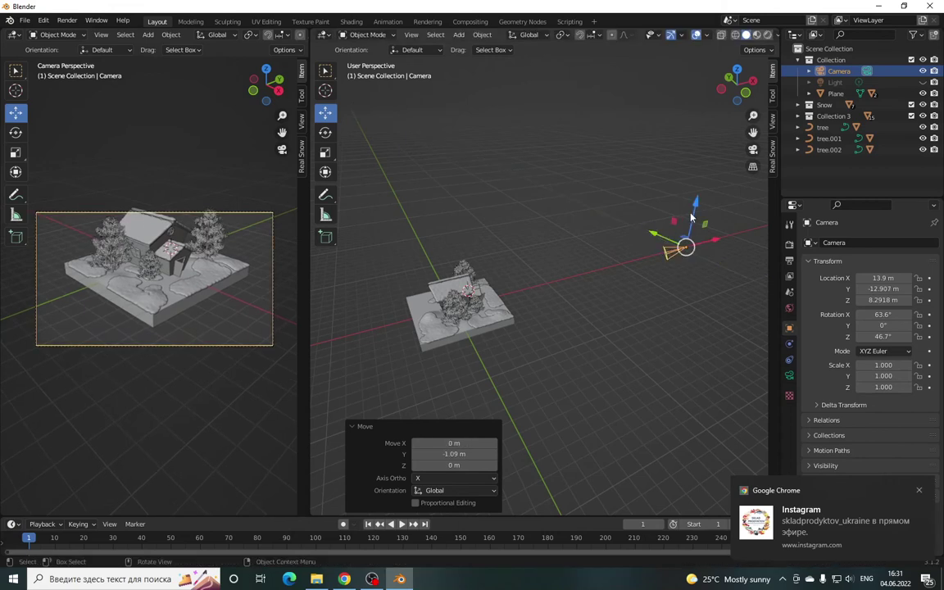
key("g")
key("z")
left_click(693, 198)
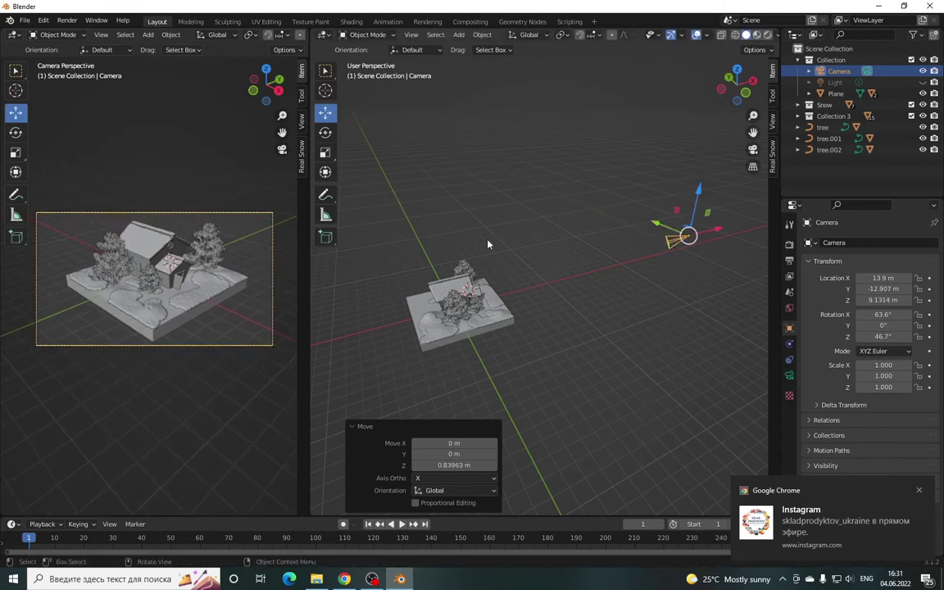
left_click_drag(737, 82, 730, 106)
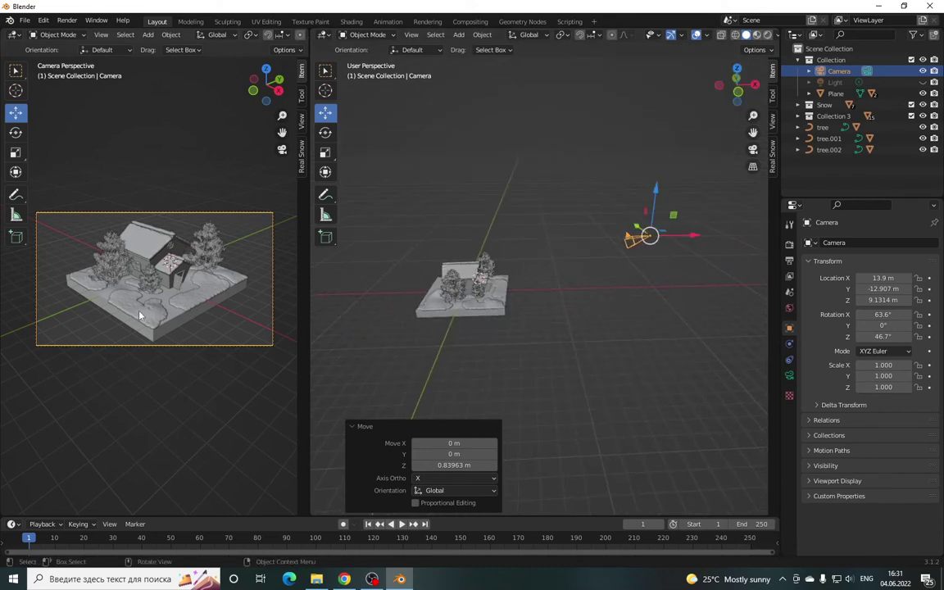
key("z")
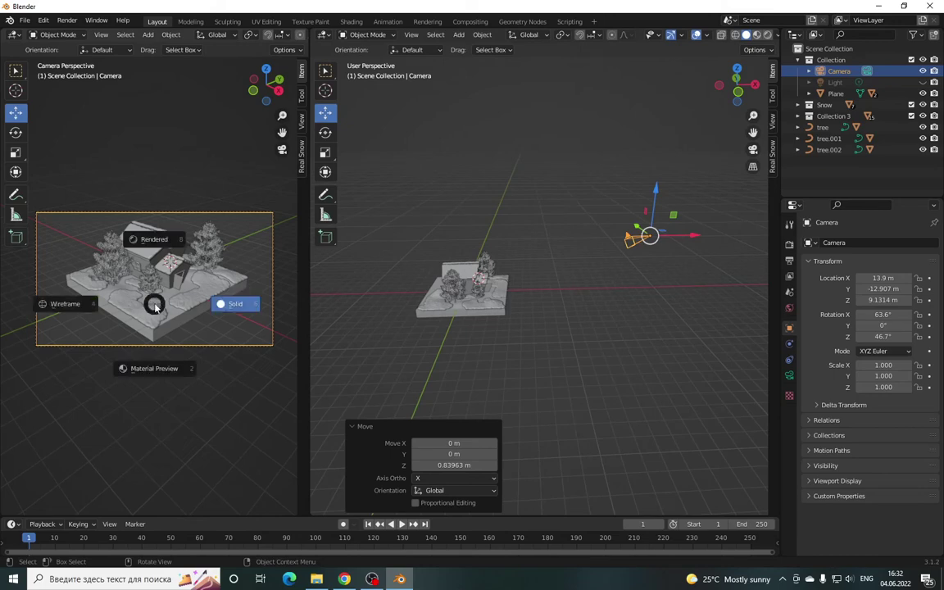
- Switch the left camera pane to Rendered shading
left_click(158, 244)
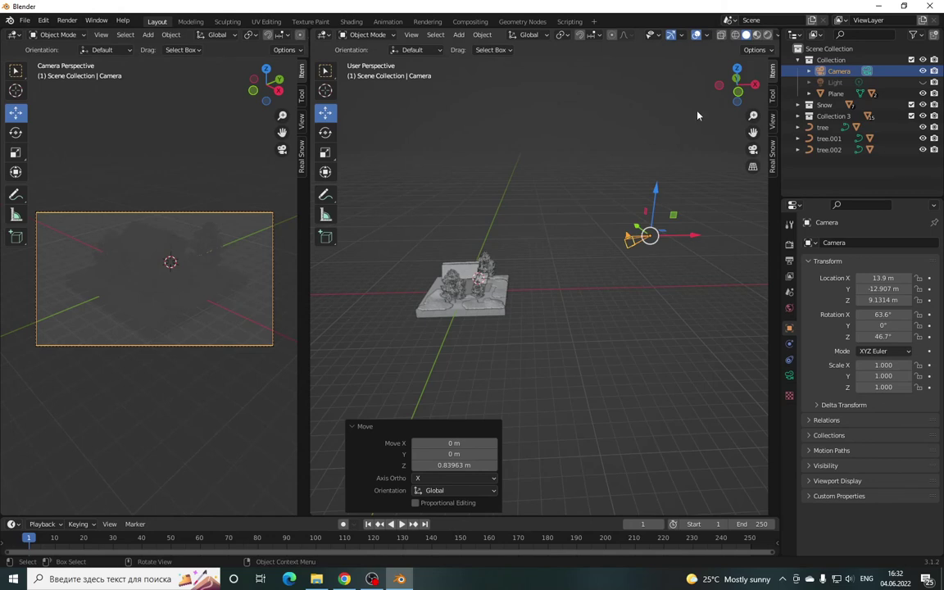
left_click_drag(736, 84, 489, 85)
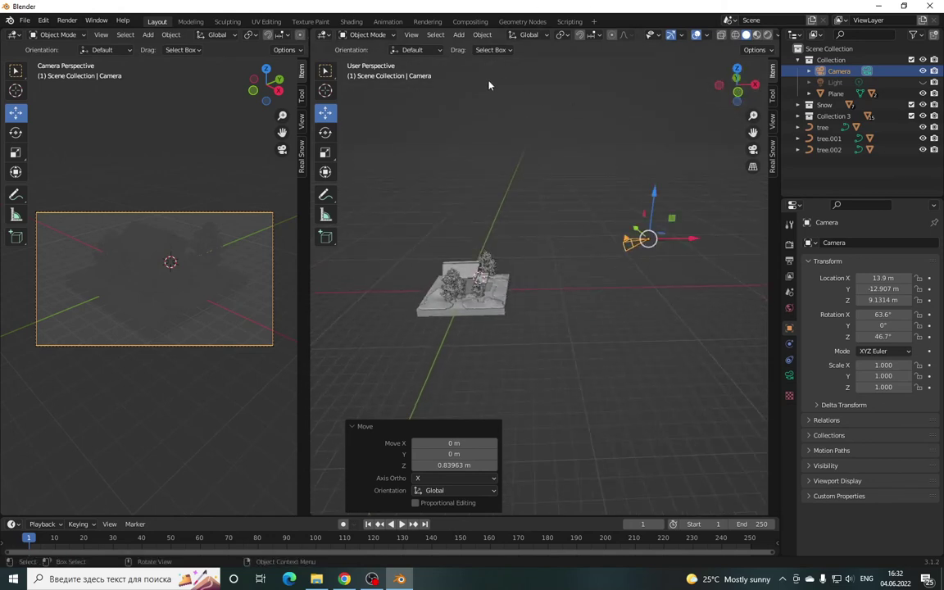
left_click(459, 36)
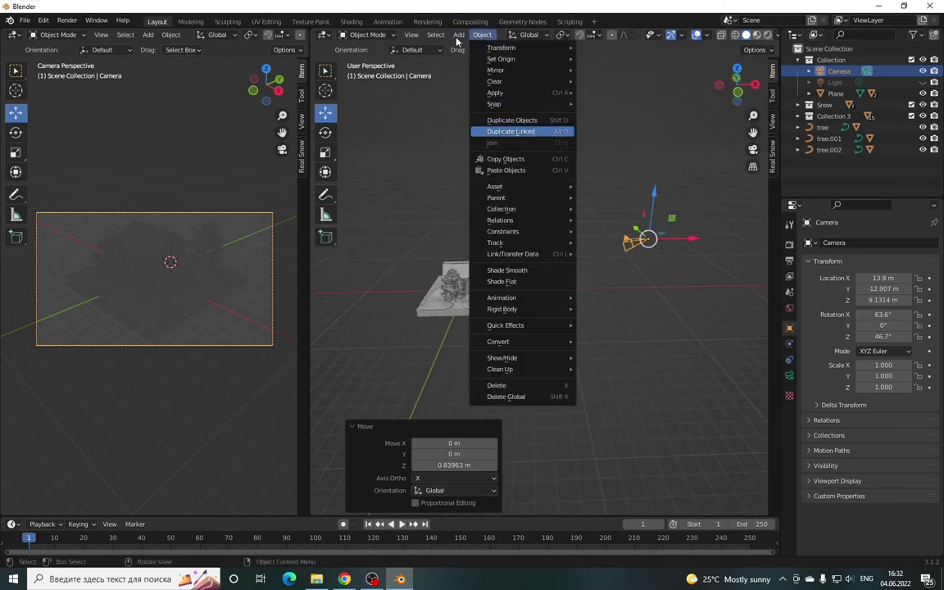
- Add a sun light and raise it high above the house
left_click(459, 36)
left_click(459, 37)
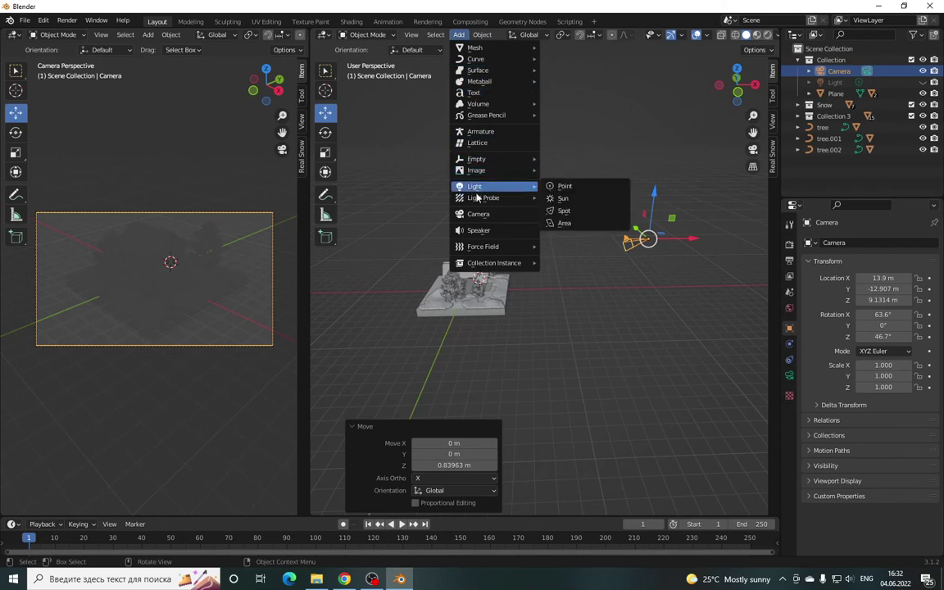
left_click(564, 201)
left_click_drag(474, 231, 457, 151)
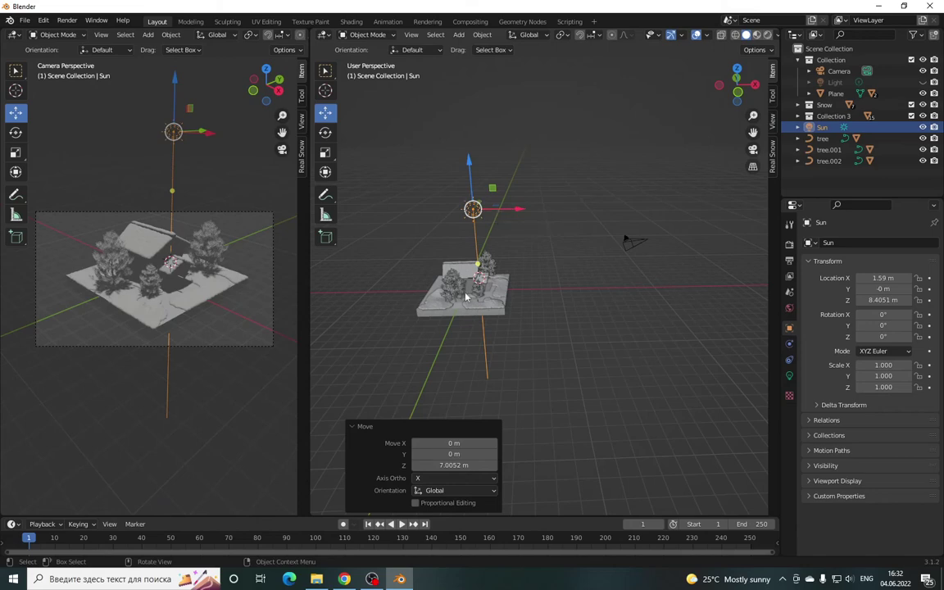
- Zoom in toward the house front and select the round Circle window on the gable
scroll(485, 280, "up", 2)
scroll(488, 279, "up", 2)
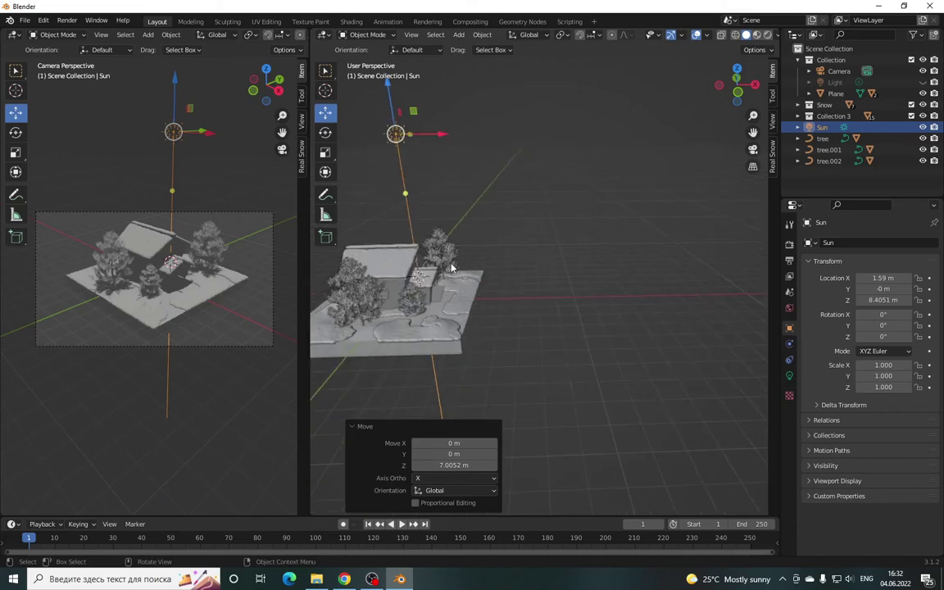
left_click_drag(740, 82, 721, 88)
scroll(514, 163, "up", 2)
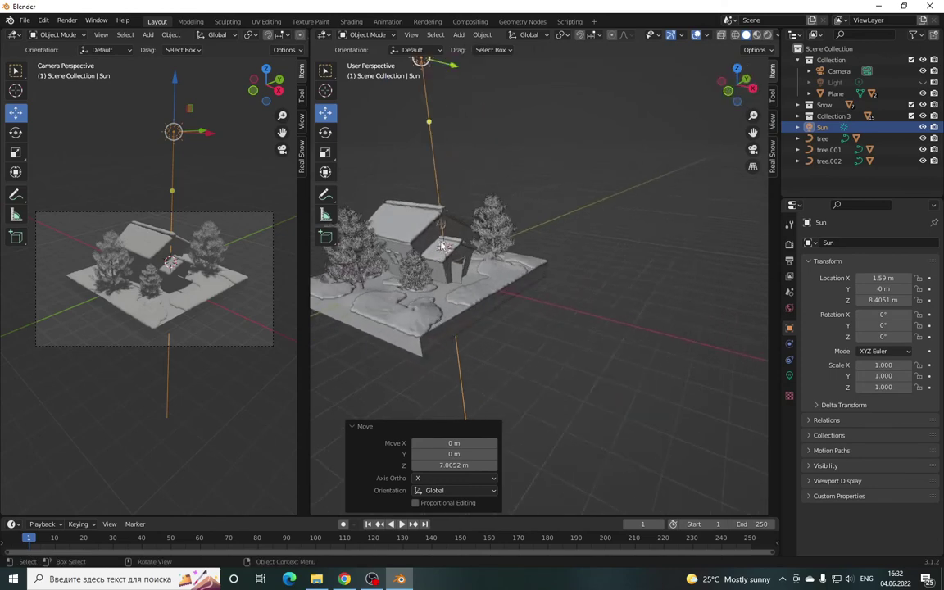
scroll(709, 119, "up", 2)
scroll(750, 131, "up", 2)
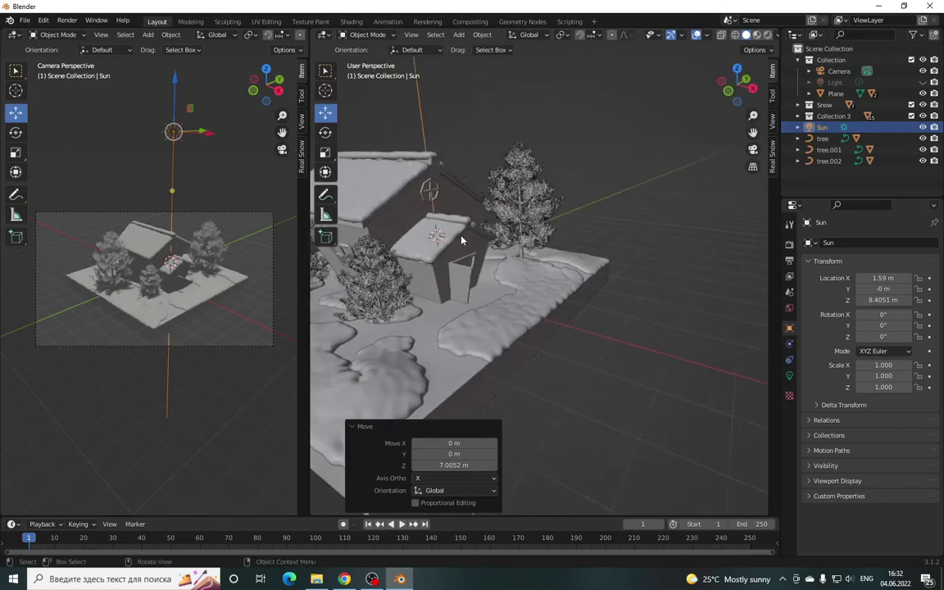
scroll(750, 131, "up", 2)
left_click_drag(727, 92, 737, 85)
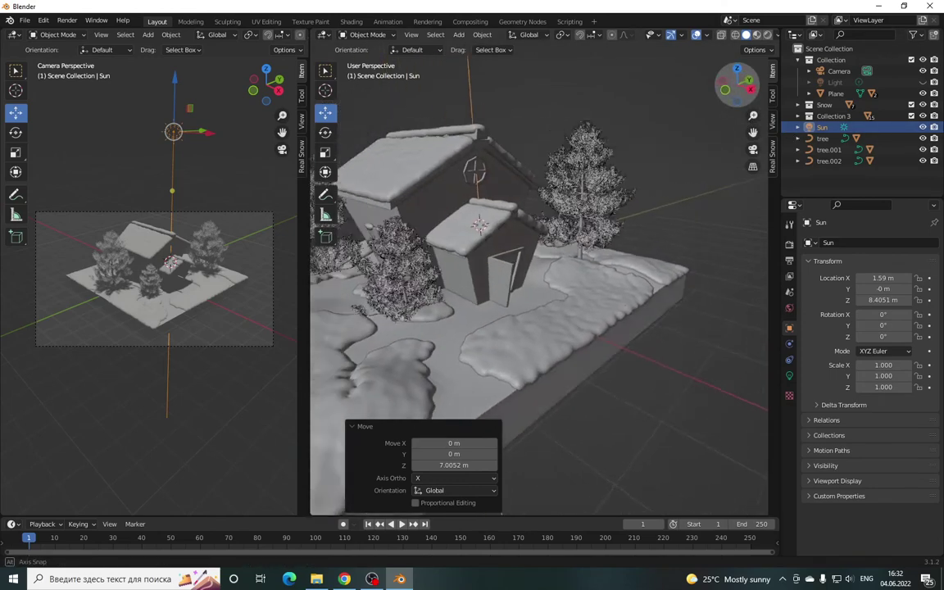
left_click_drag(753, 132, 753, 131)
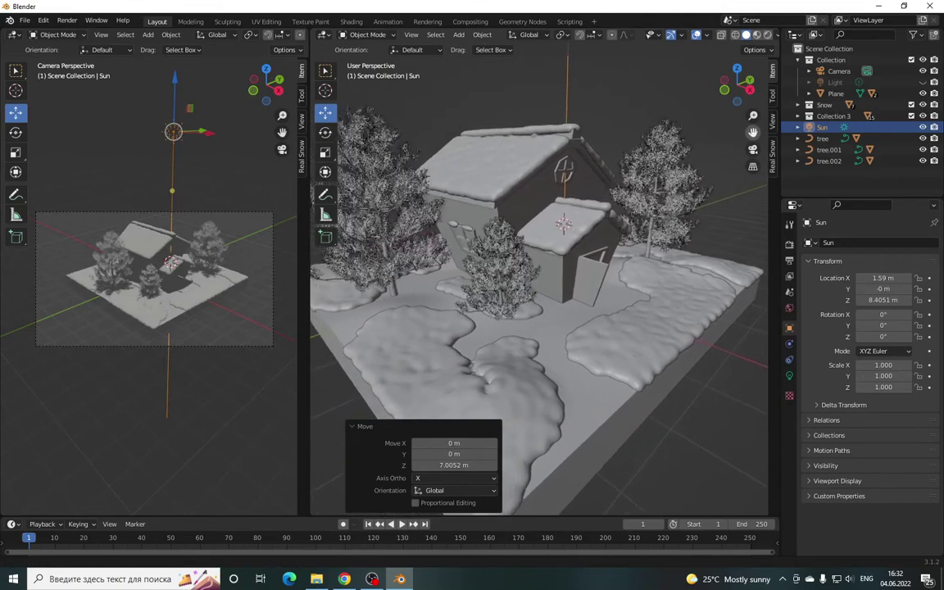
left_click_drag(737, 86, 631, 203)
scroll(531, 174, "up", 2)
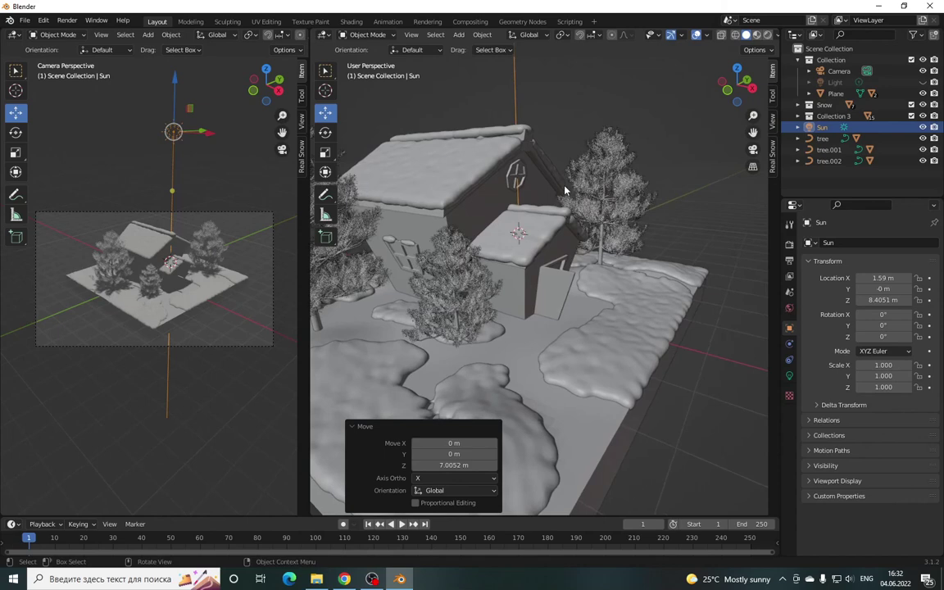
left_click(514, 175)
- Select the porch door panel Cube.003, then orbit toward the trees beside the house
mouse_move(738, 86)
left_mouse_down()
mouse_move(495, 261)
mouse_move(560, 220)
left_mouse_up()
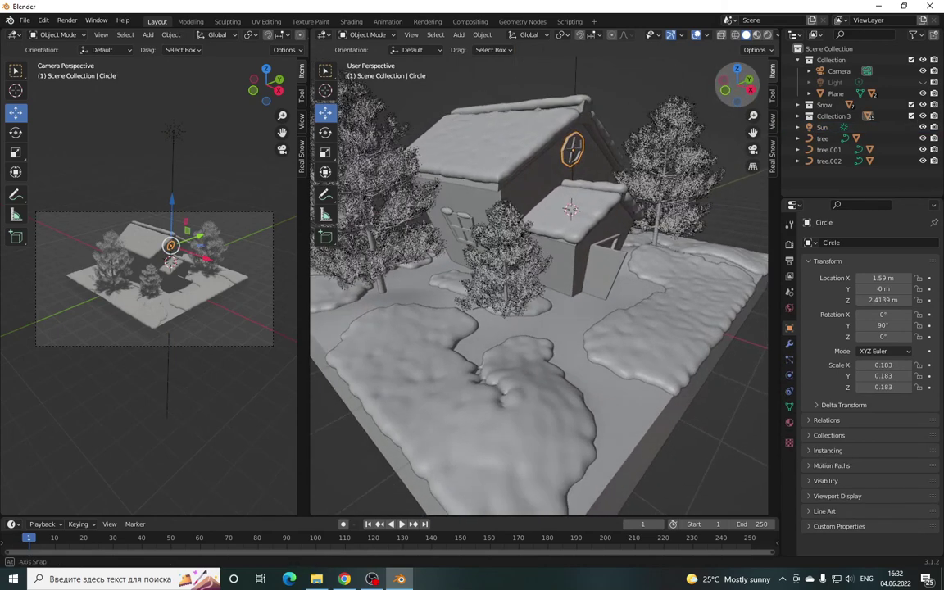
left_click(608, 252)
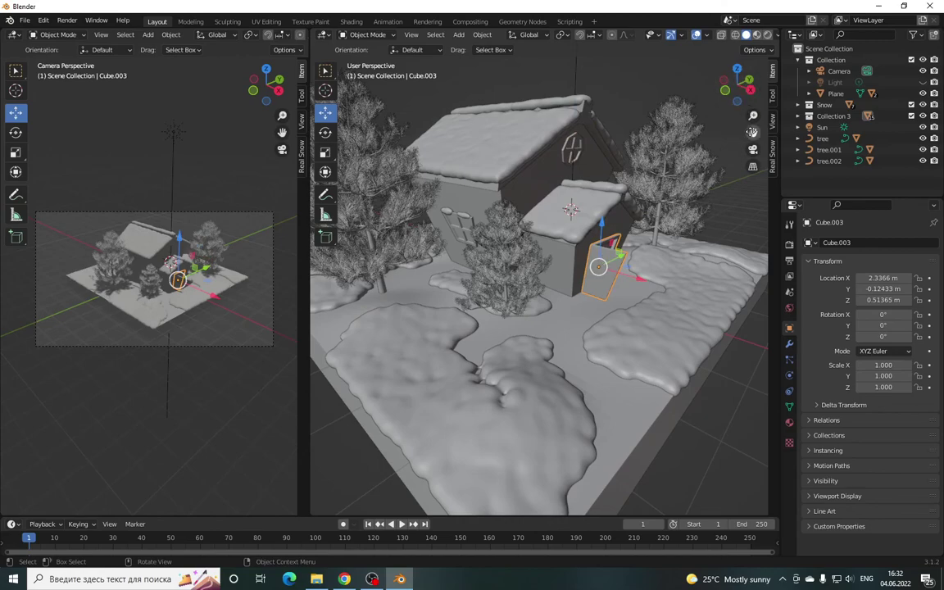
left_click_drag(752, 132, 752, 132)
left_click_drag(740, 84, 623, 5)
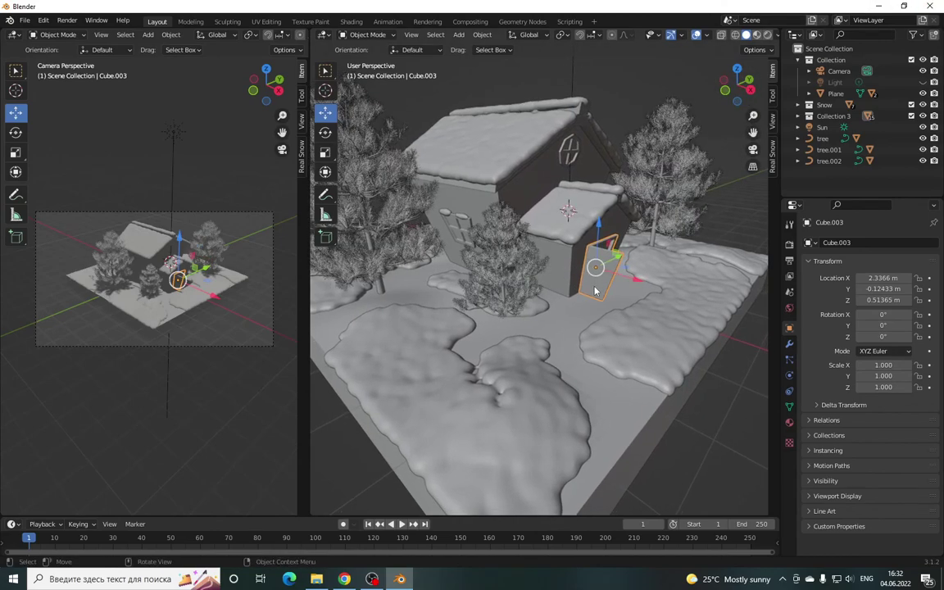
mouse_move(737, 82)
left_mouse_down()
mouse_move(721, 91)
mouse_move(769, 73)
left_mouse_up()
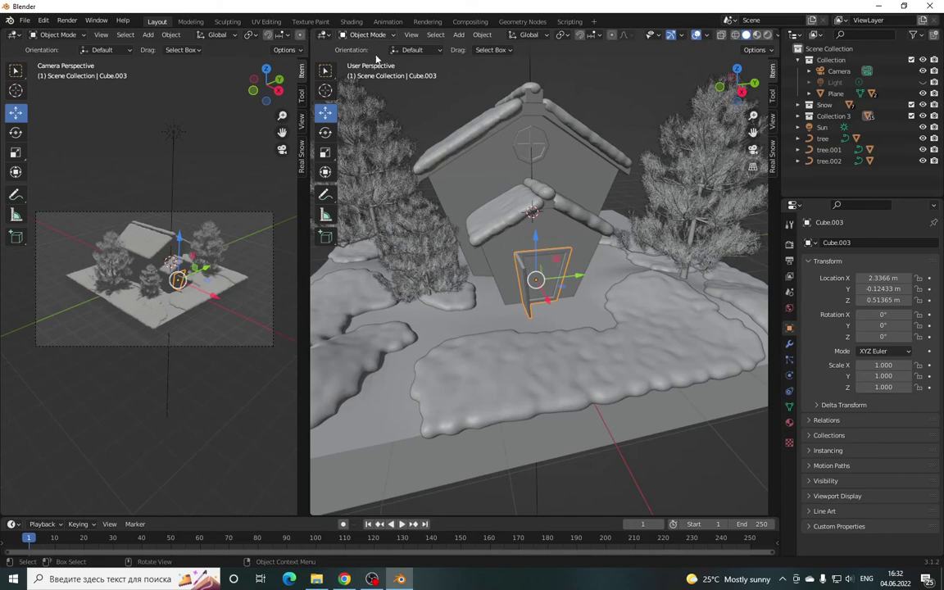
- In Edit Mode, push the door panel 0.034 m along X with Smooth proportional falloff
key("Tab")
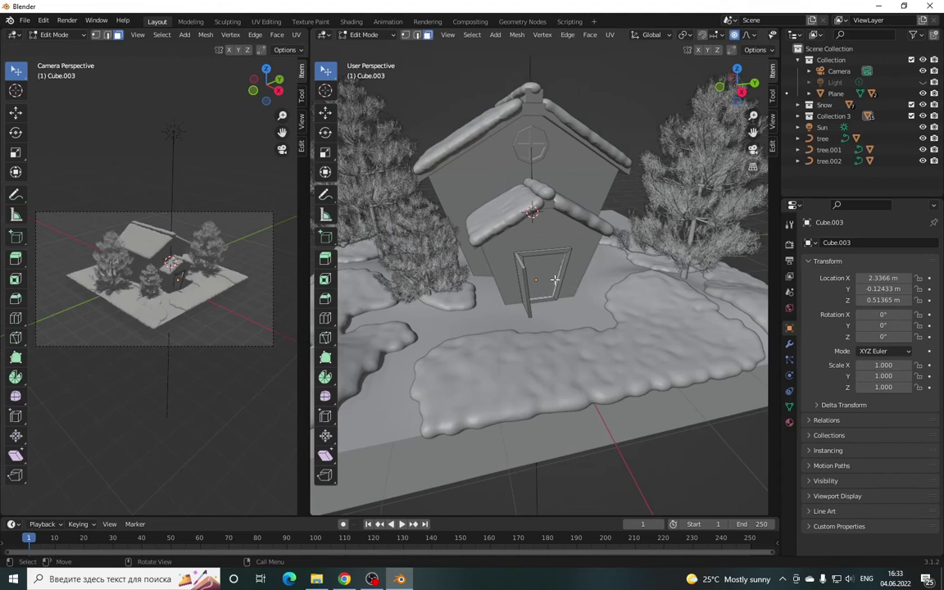
left_click_drag(741, 86, 710, 92)
left_click(325, 112)
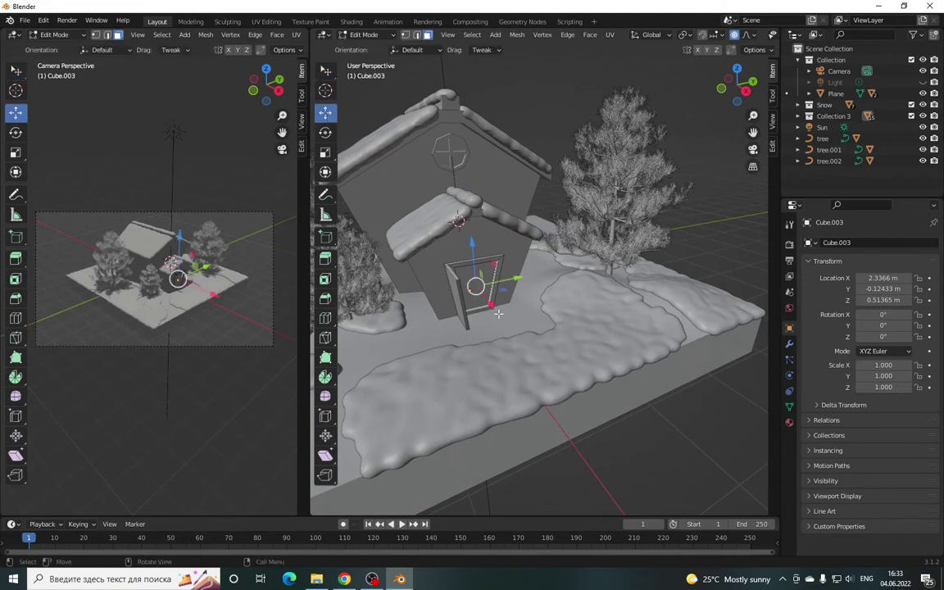
left_click_drag(491, 304, 493, 307)
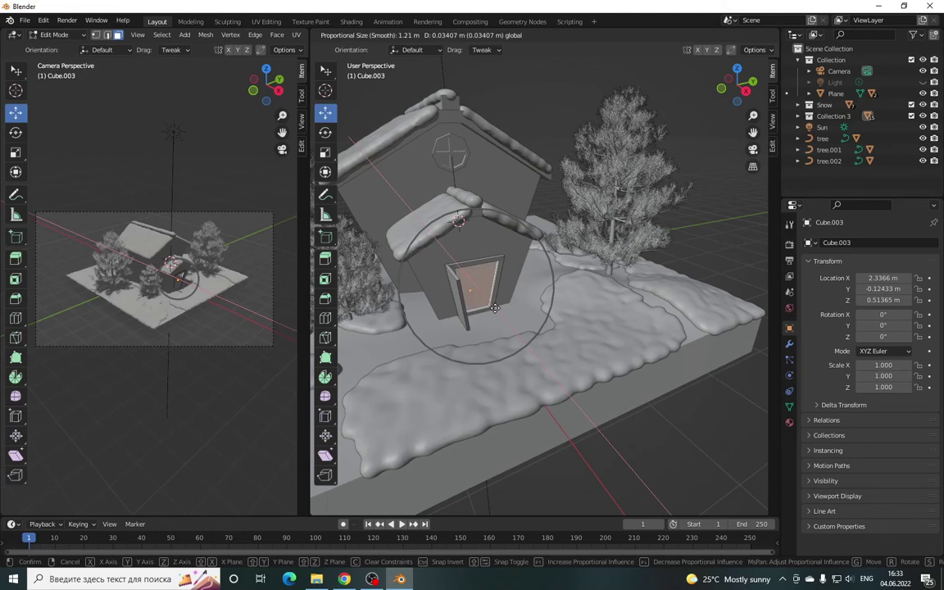
left_click_drag(492, 307, 494, 308)
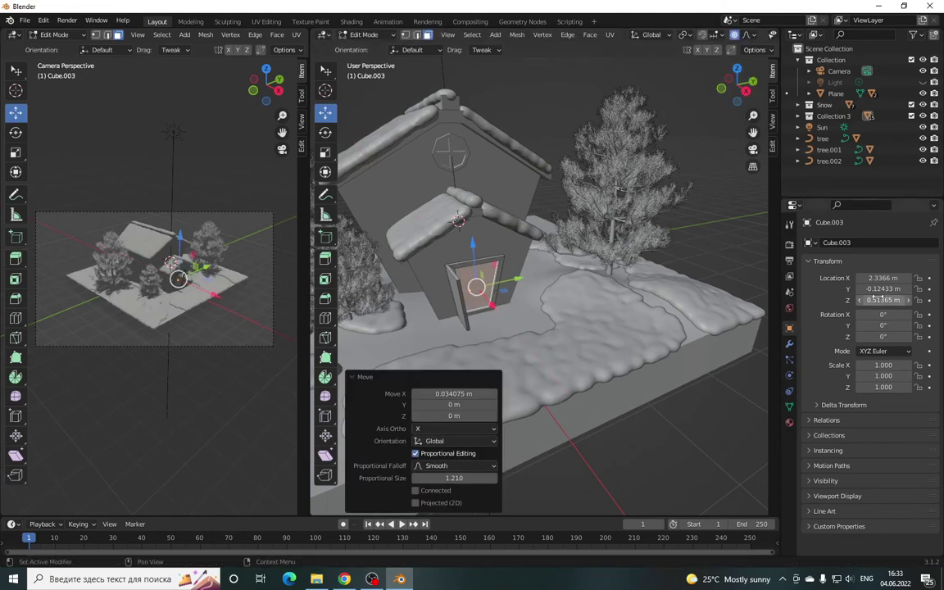
left_click(790, 423)
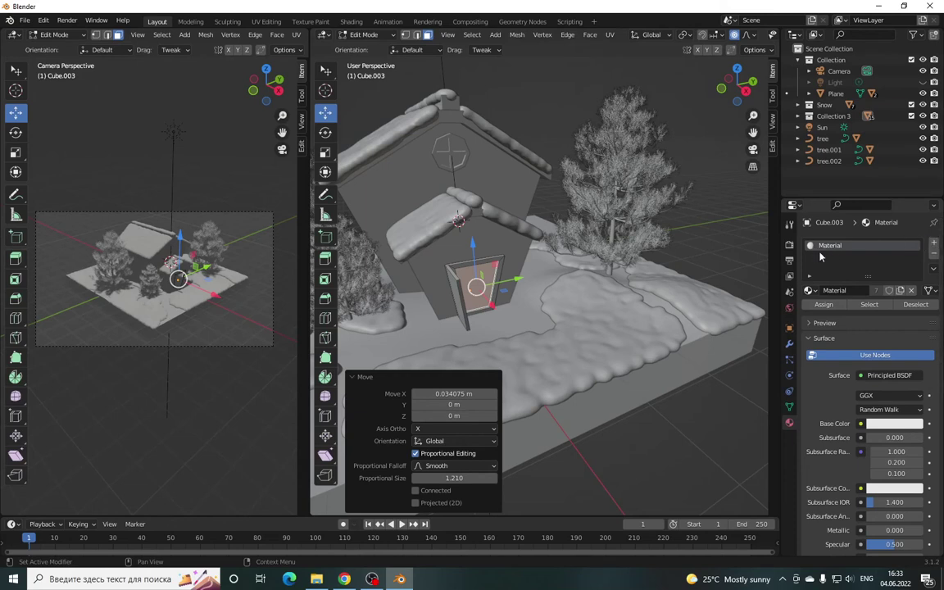
- Add a second material slot to the door with new material Material.004 using an Emission shader
left_click(935, 247)
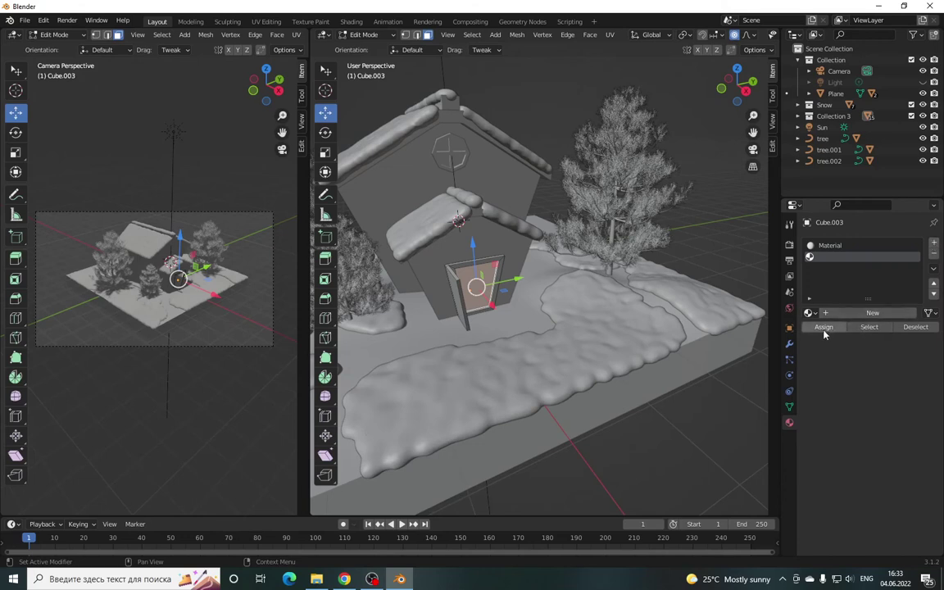
left_click(866, 314)
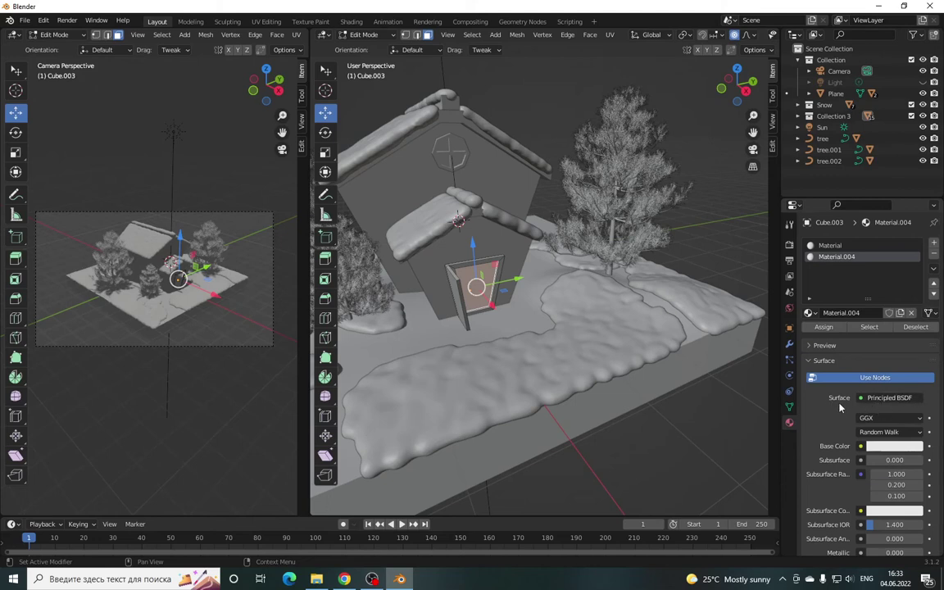
left_click(869, 398)
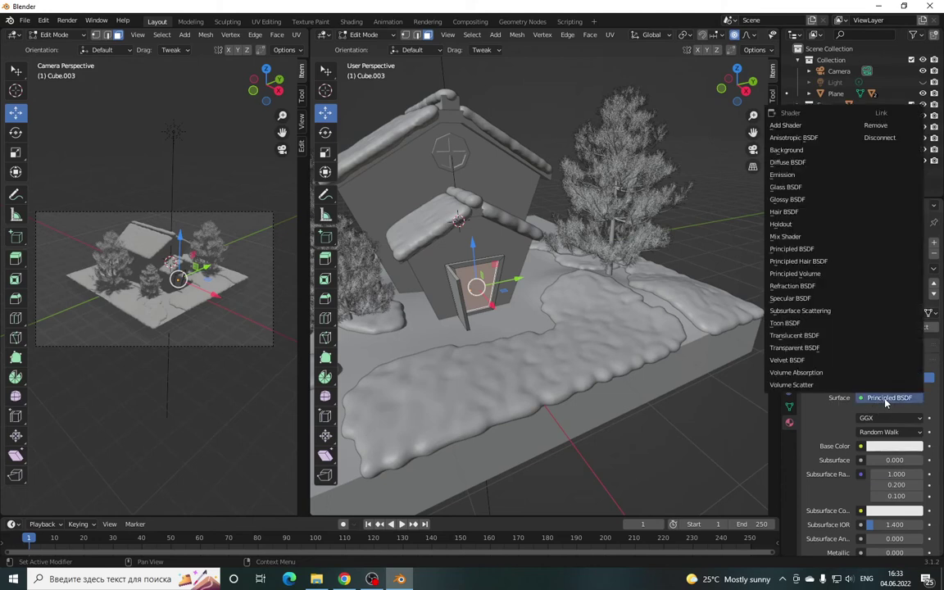
left_click(792, 176)
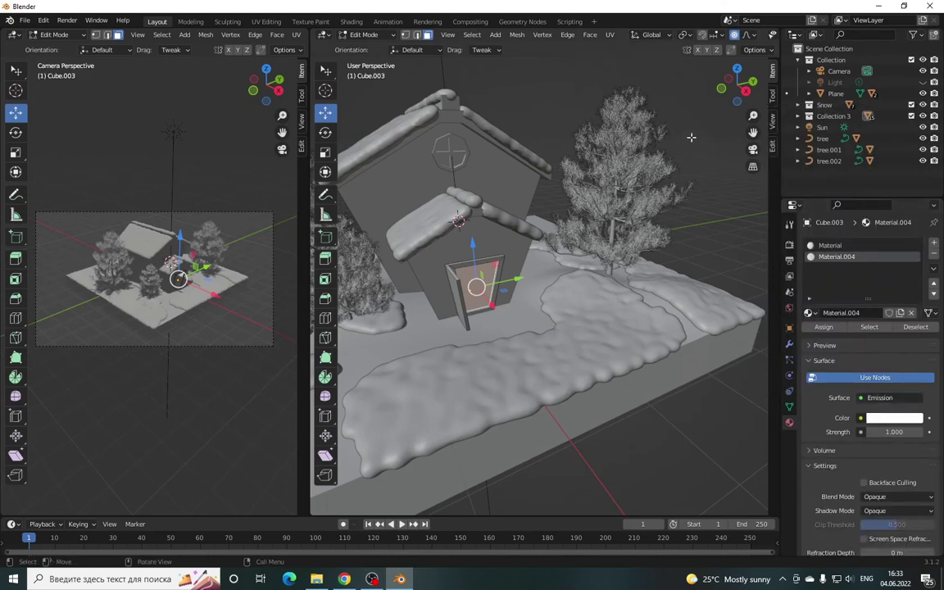
- Set the door's emission strength to 101.4, first entering 10.7 and then dragging it higher
left_click_drag(737, 86, 721, 92)
left_click(434, 283)
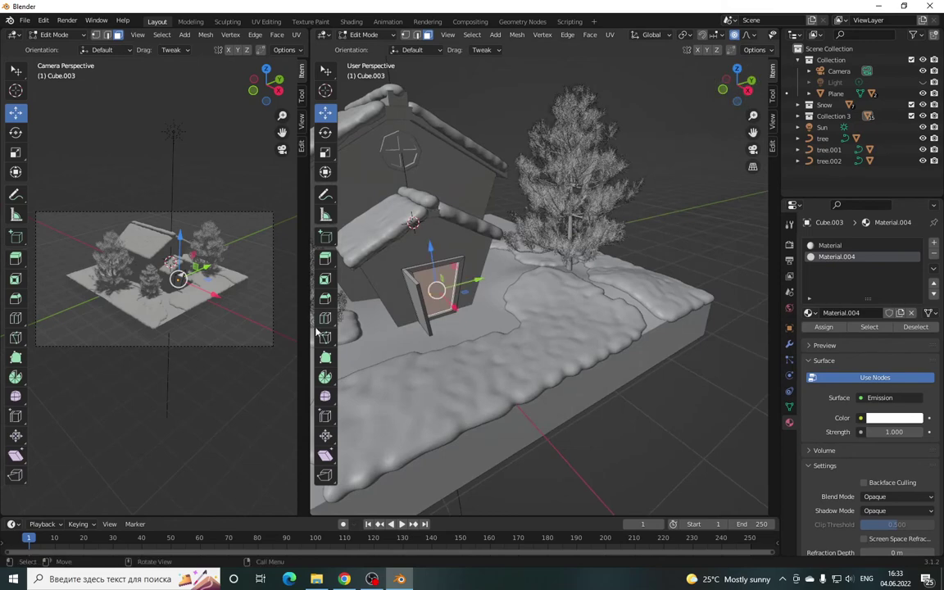
scroll(178, 279, "up", 2)
scroll(177, 279, "up", 2)
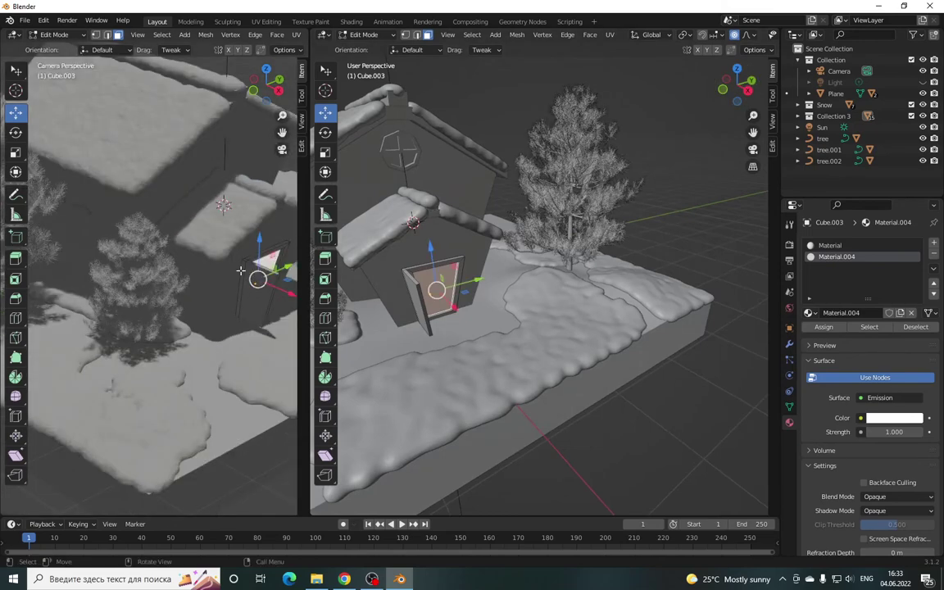
scroll(177, 279, "up", 1)
left_click_drag(282, 133, 186, 123)
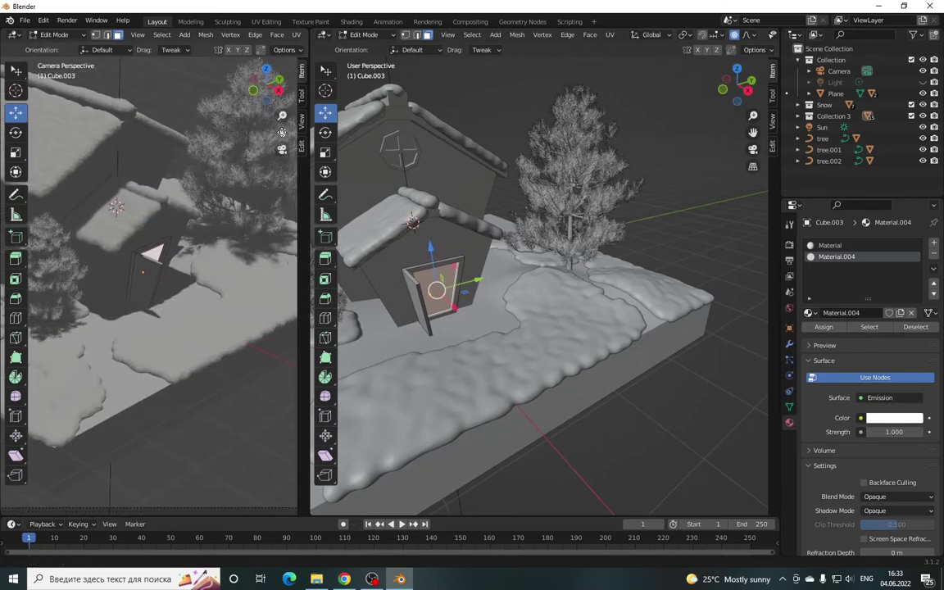
left_click(894, 432)
type("10.7")
key("Return")
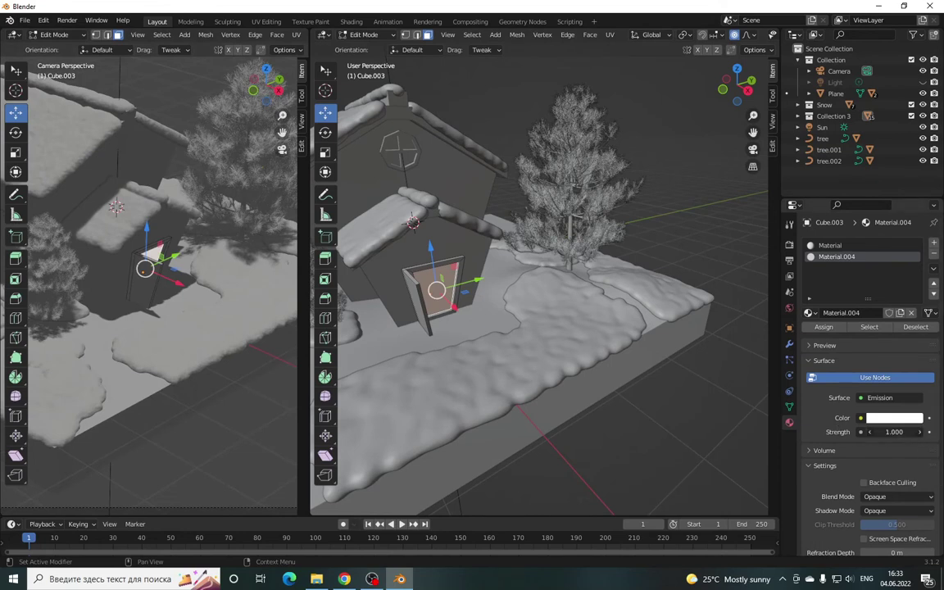
left_click_drag(894, 432, 926, 432)
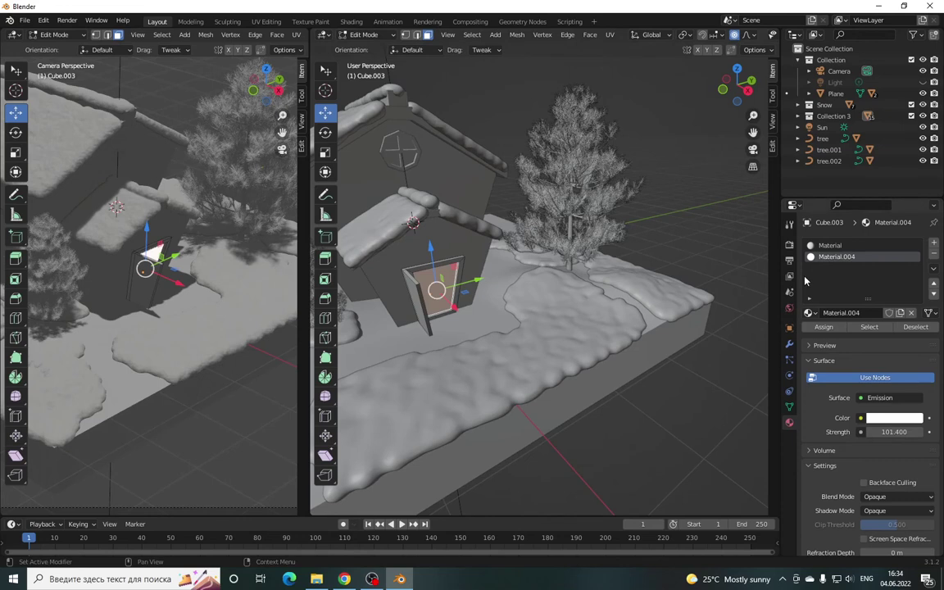
left_click(790, 244)
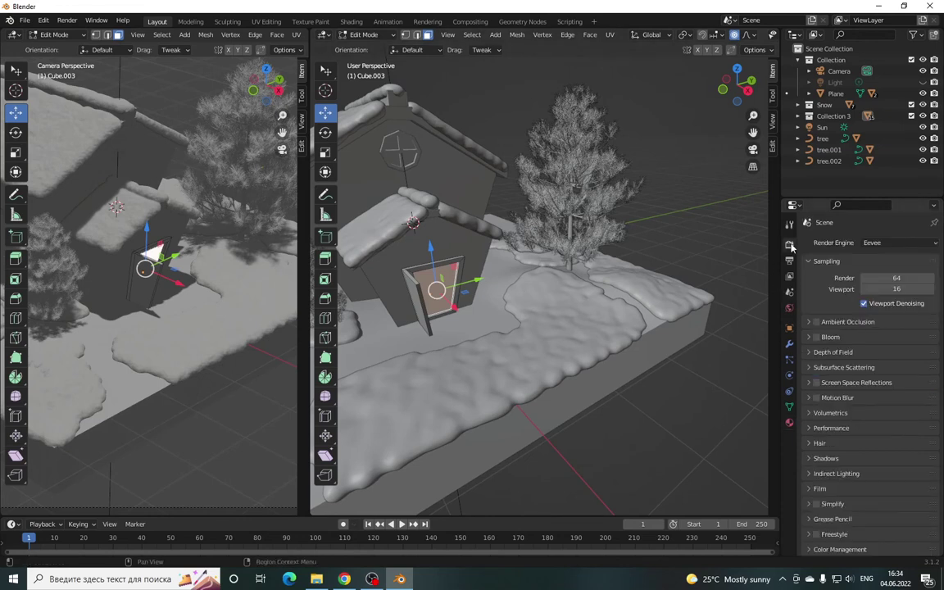
- Set the render engine to Cycles with GPU Compute as the device
left_click(899, 243)
left_click(899, 243)
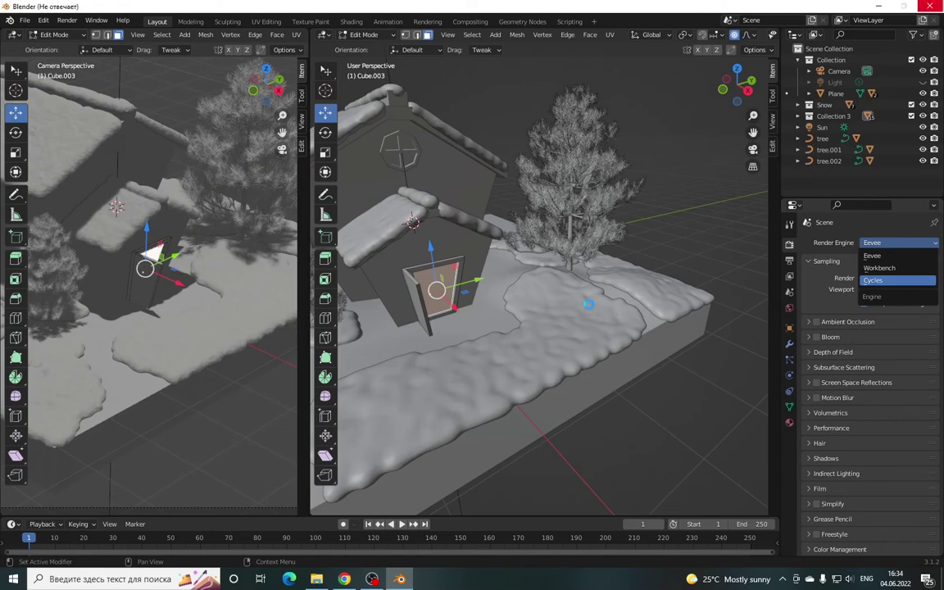
key("Return")
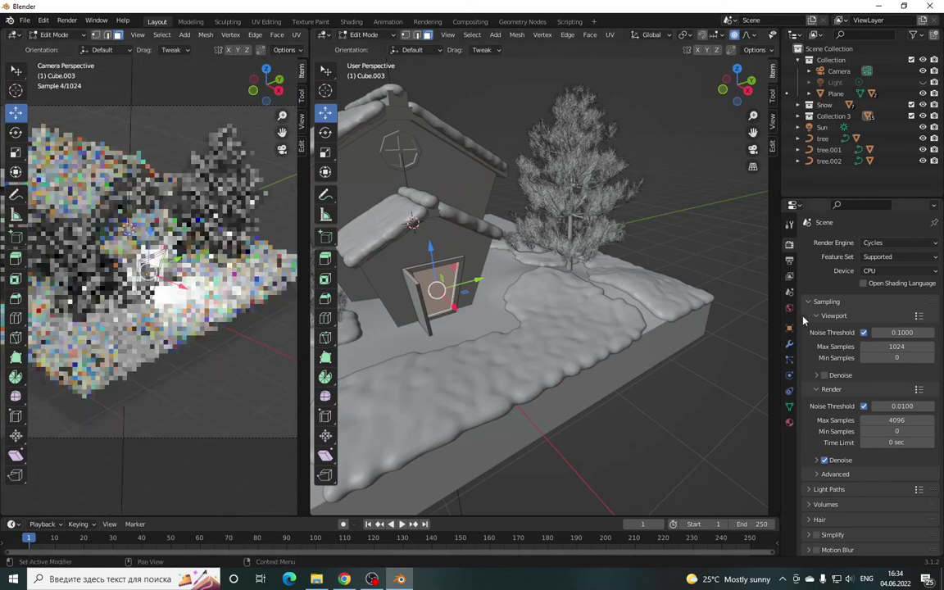
left_click(884, 272)
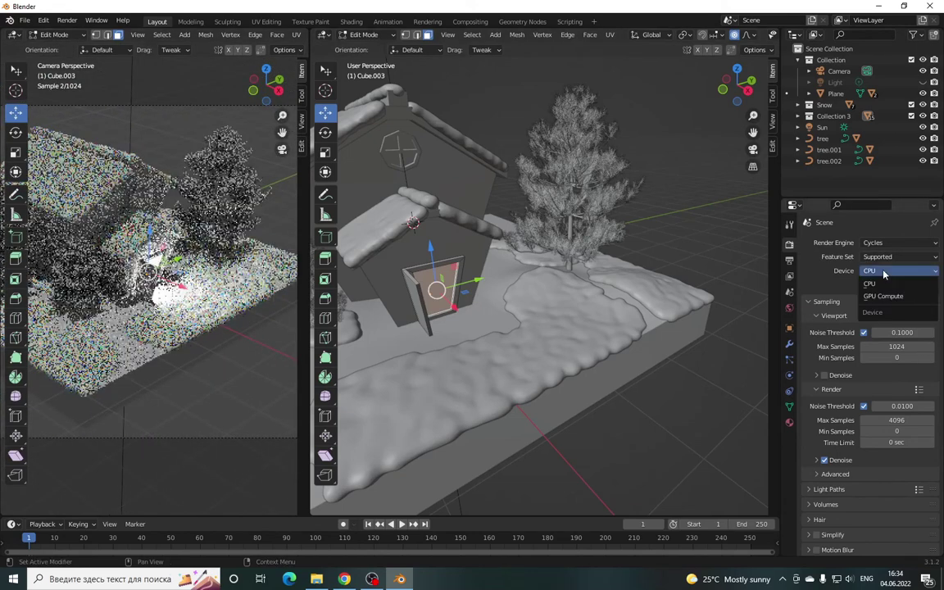
left_click(885, 298)
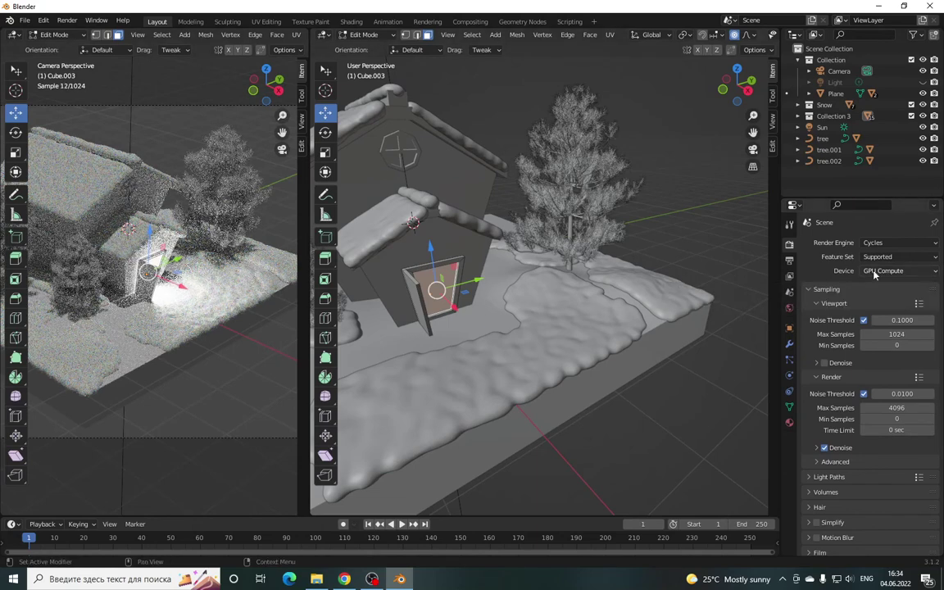
- Turn on Viewport Denoise in the Sampling settings
left_click(824, 362)
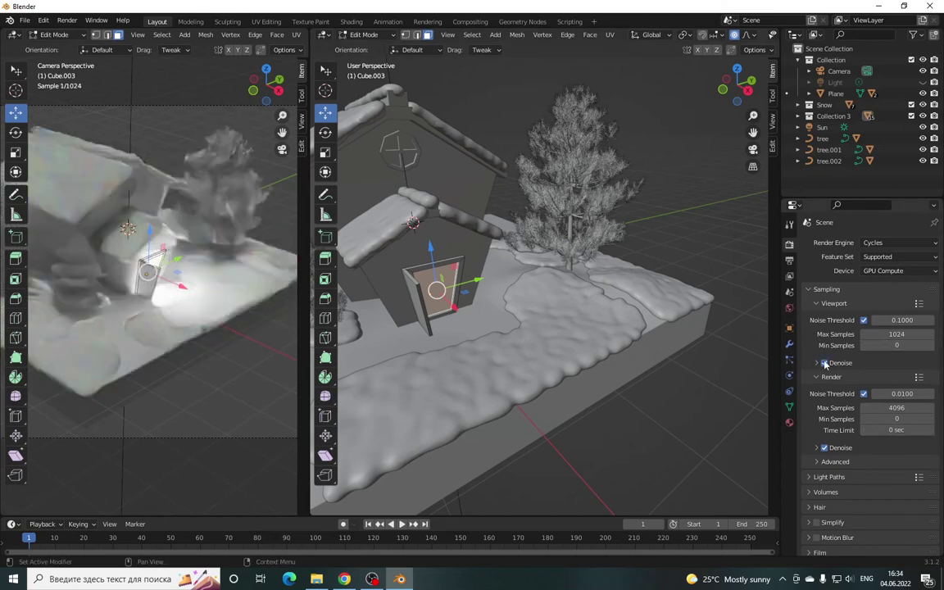
left_click(825, 363)
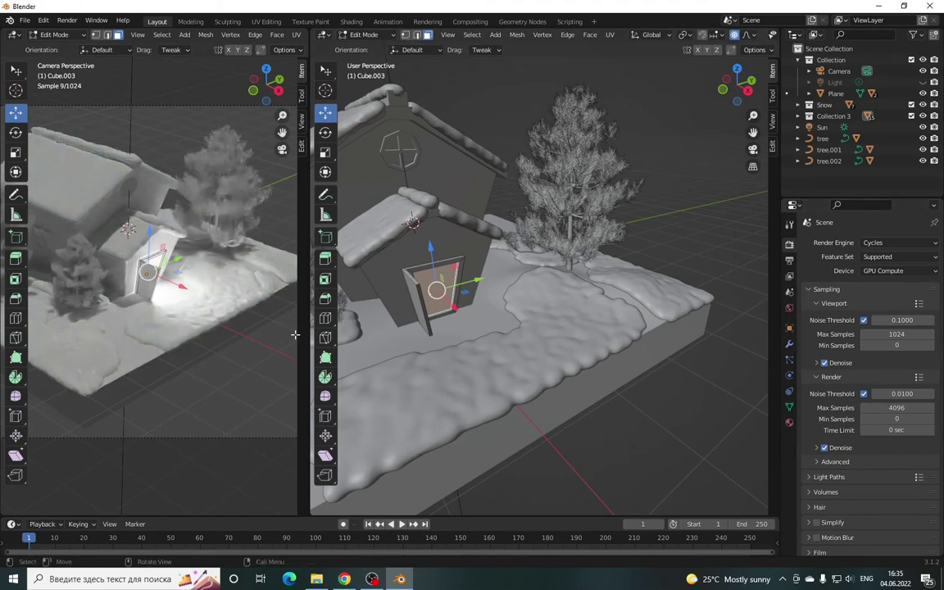
left_click(788, 344)
left_click(788, 328)
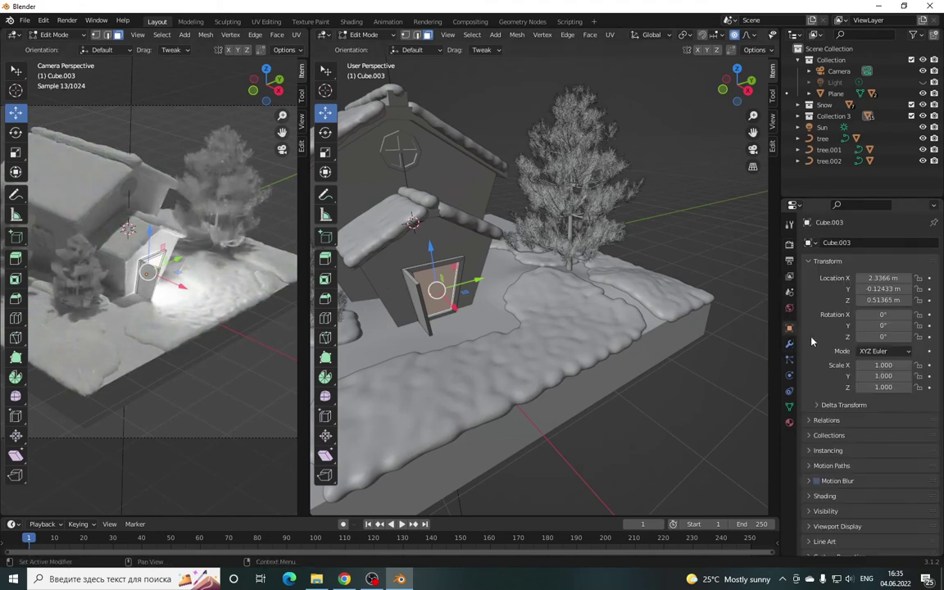
- Nudge the door −0.015 m along X with smooth falloff and lower its emission strength to 65.1
left_click(790, 422)
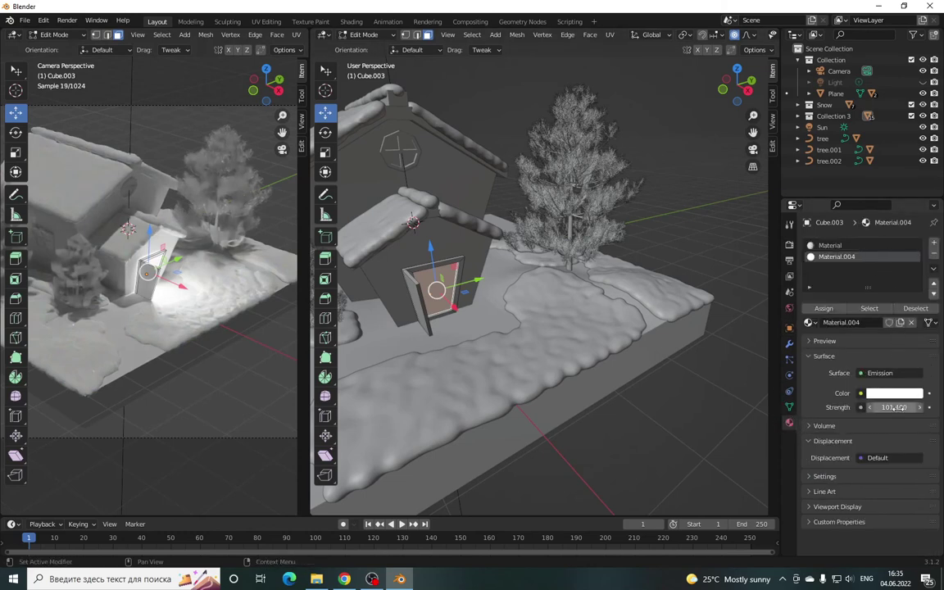
left_click_drag(894, 407, 878, 407)
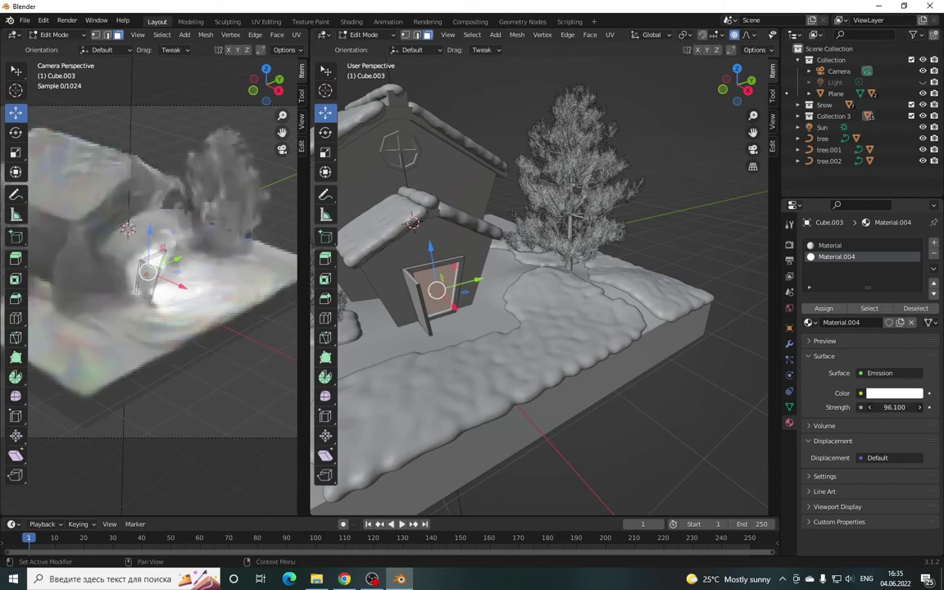
left_click_drag(737, 83, 705, 91)
left_click_drag(753, 132, 828, 135)
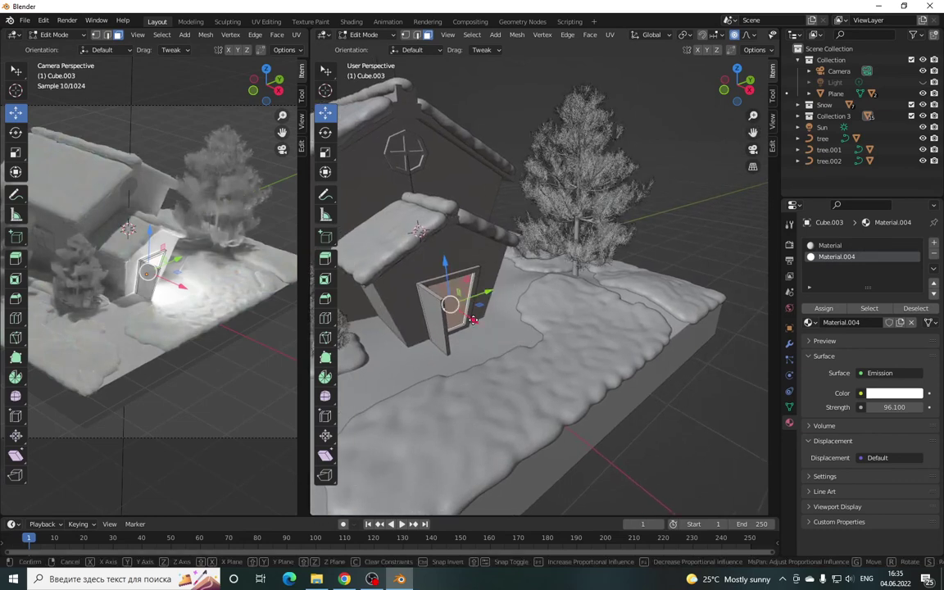
left_click_drag(474, 321, 471, 319)
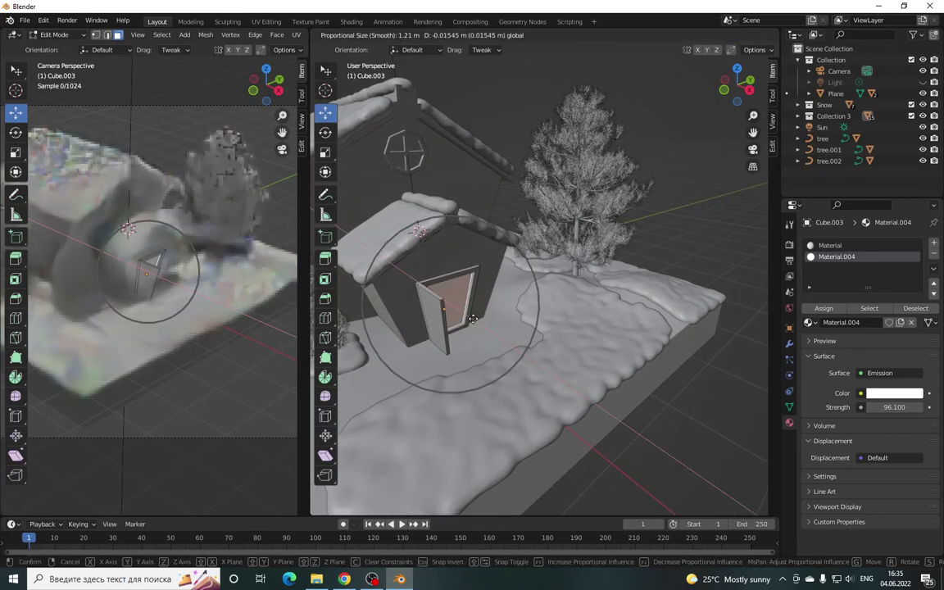
left_click_drag(472, 319, 480, 313)
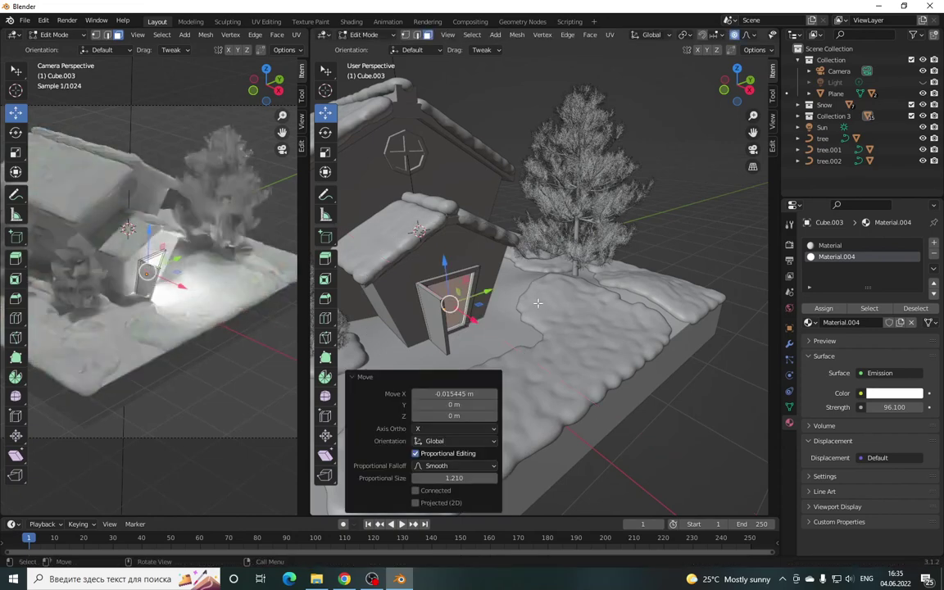
left_click_drag(895, 407, 868, 407)
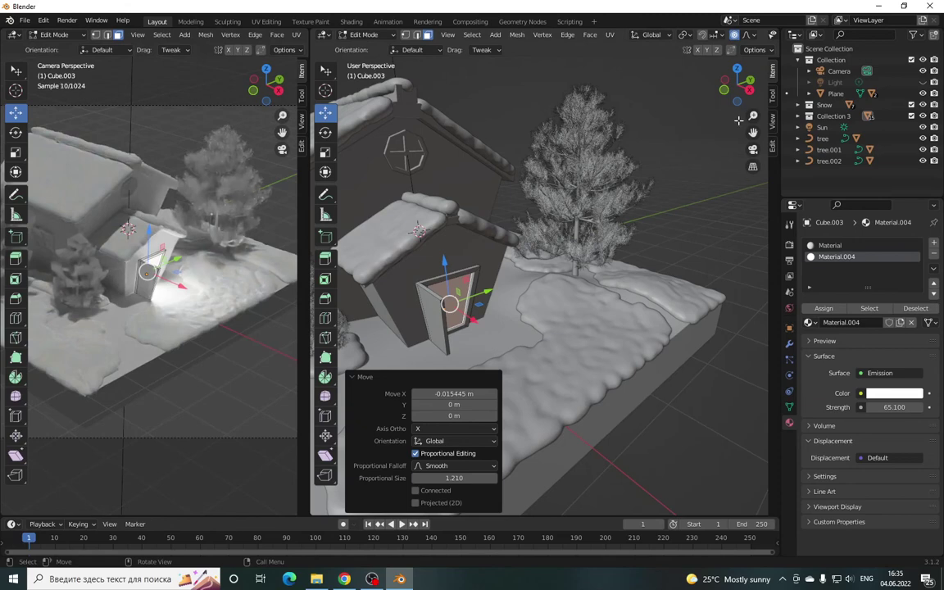
left_click_drag(753, 131, 786, 147)
middle_click_drag(524, 180, 546, 188)
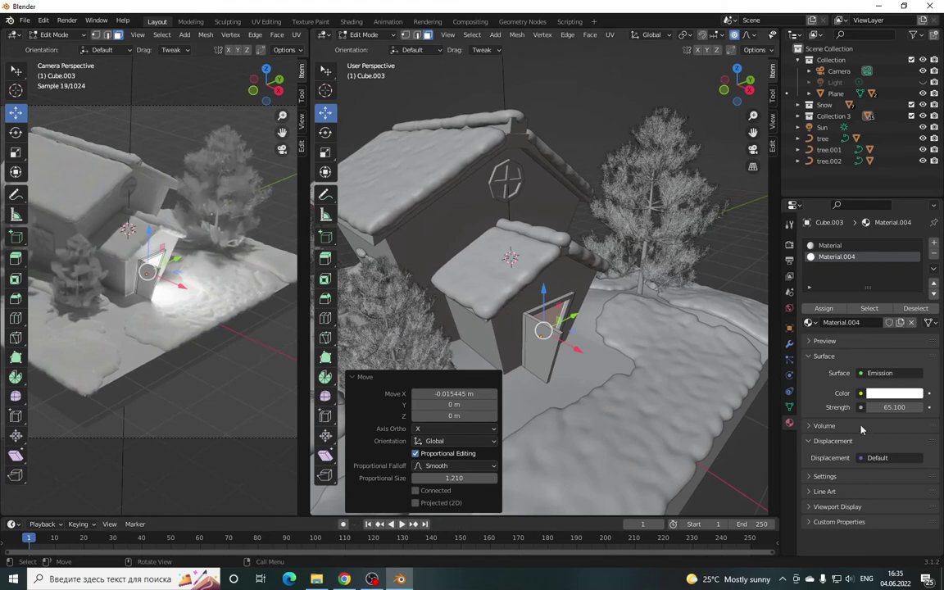
- Tint the door's emission warm orange (H 0.061, S 0.843, V 1.0) and make the lower editor taller
left_click(890, 396)
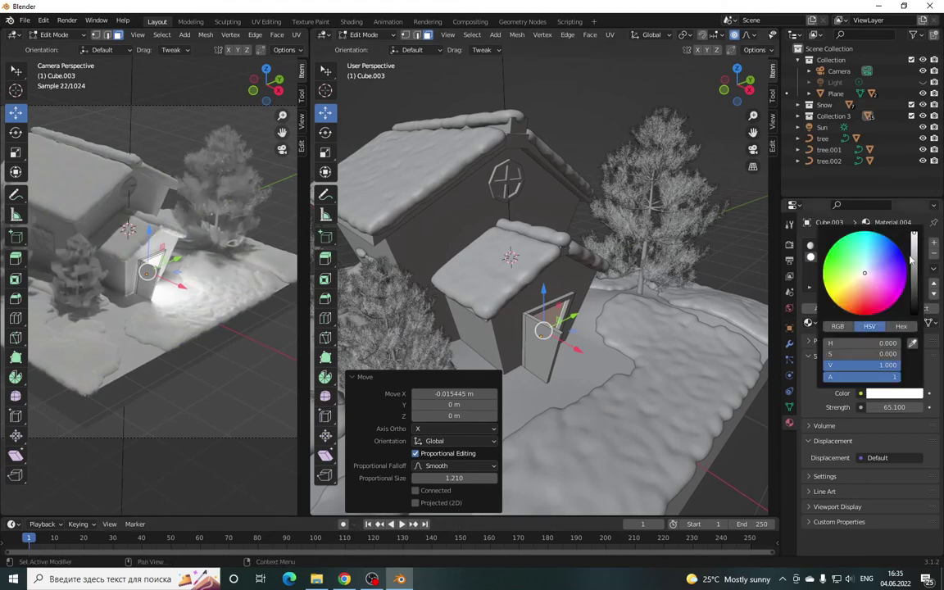
left_click(852, 290)
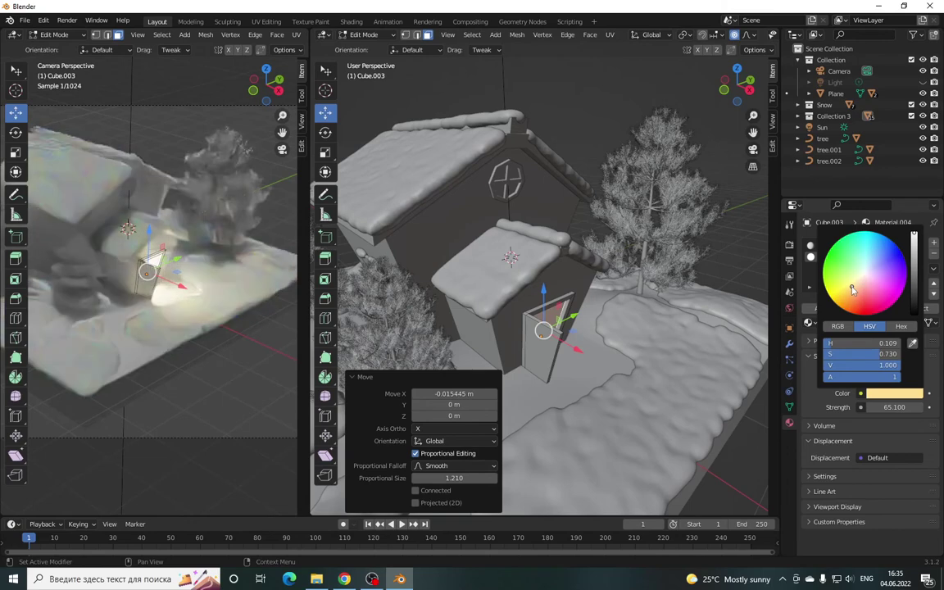
left_click(853, 295)
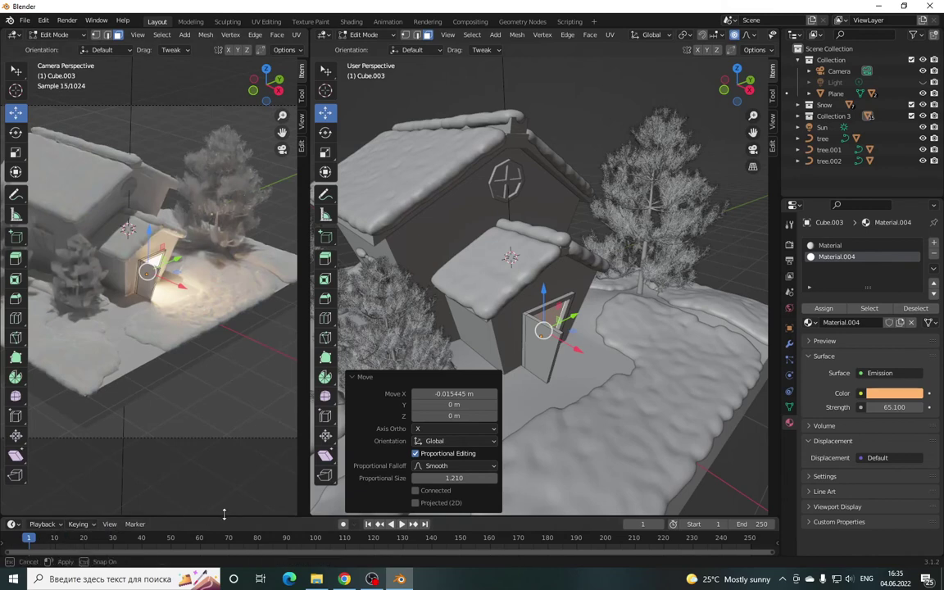
left_click_drag(221, 514, 221, 441)
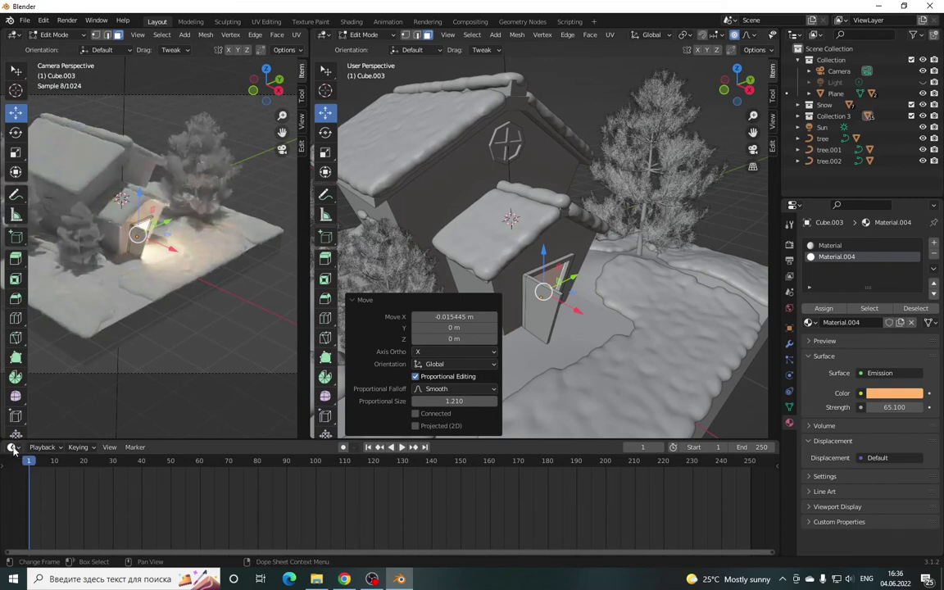
- Show Material.004's Emission and Material Output nodes in a Shader Editor, then switch back to Object Mode
left_click(13, 448)
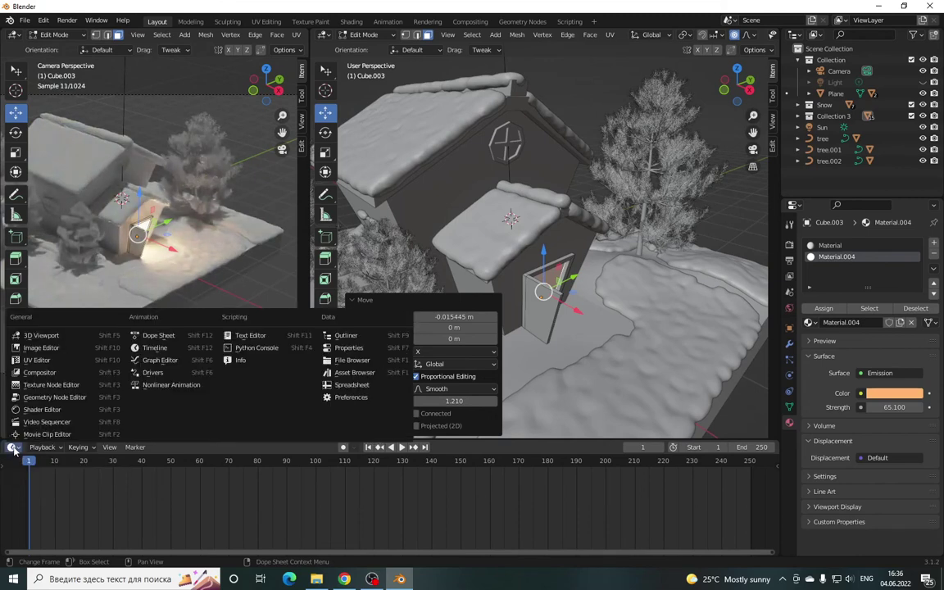
left_click(45, 409)
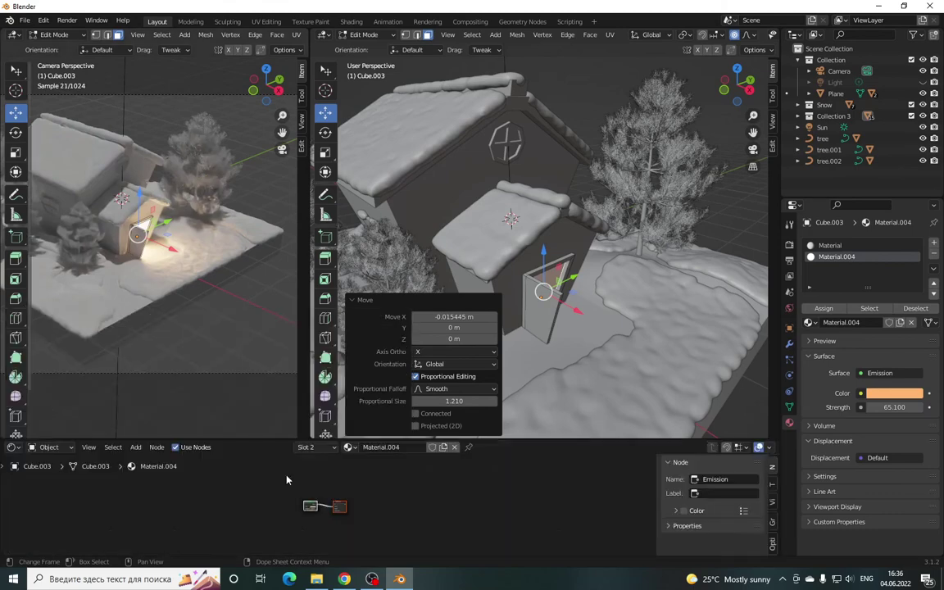
scroll(335, 505, "up", 1)
scroll(334, 506, "up", 3)
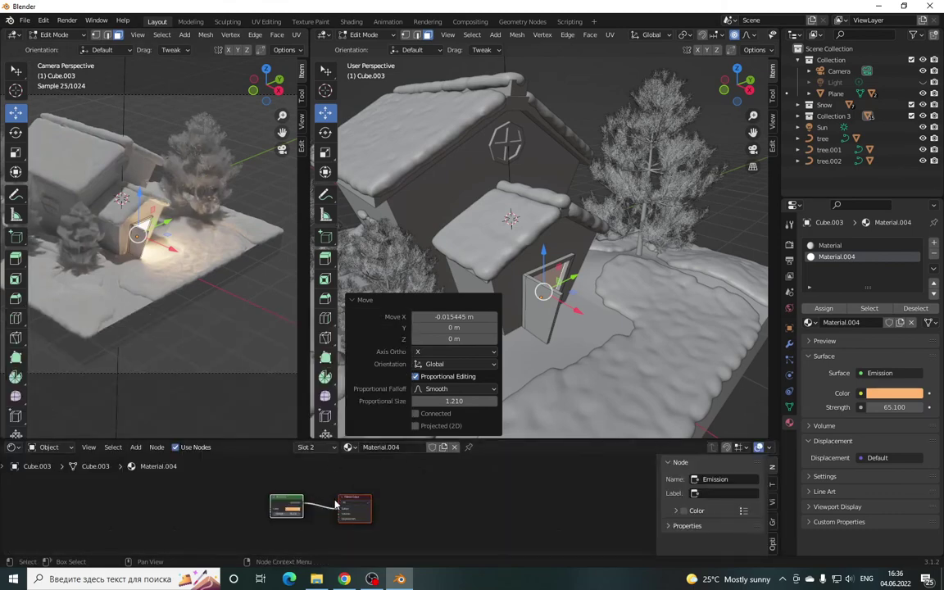
scroll(334, 505, "up", 2)
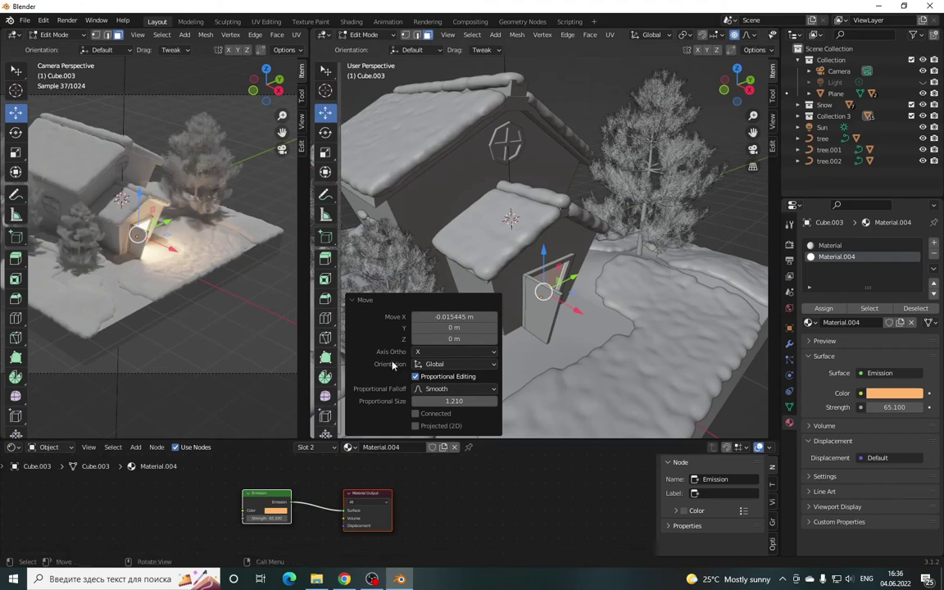
left_click(361, 34)
left_click(369, 47)
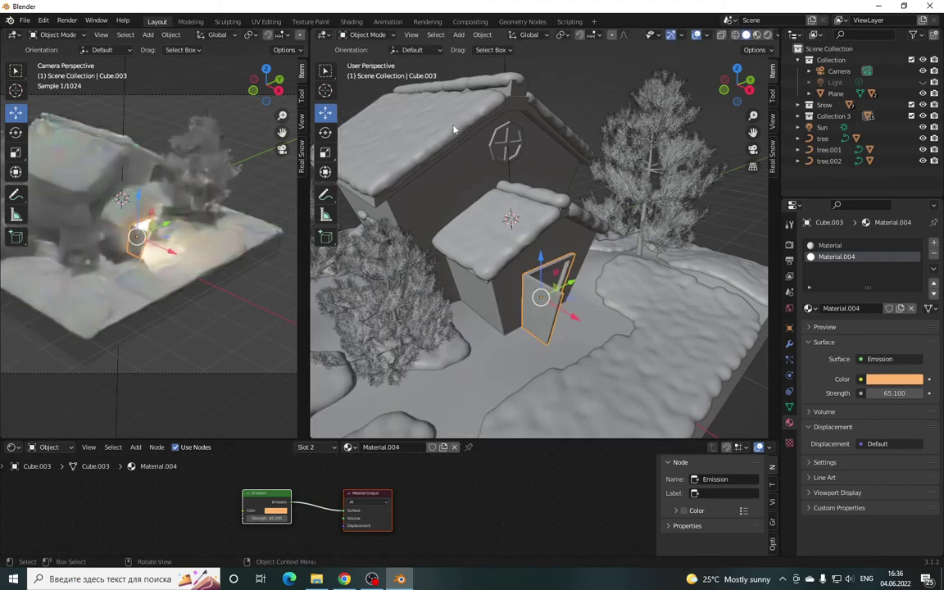
- Snap the 3D cursor to the centre of the Circle gable window using Cursor to Selected
left_click(506, 144)
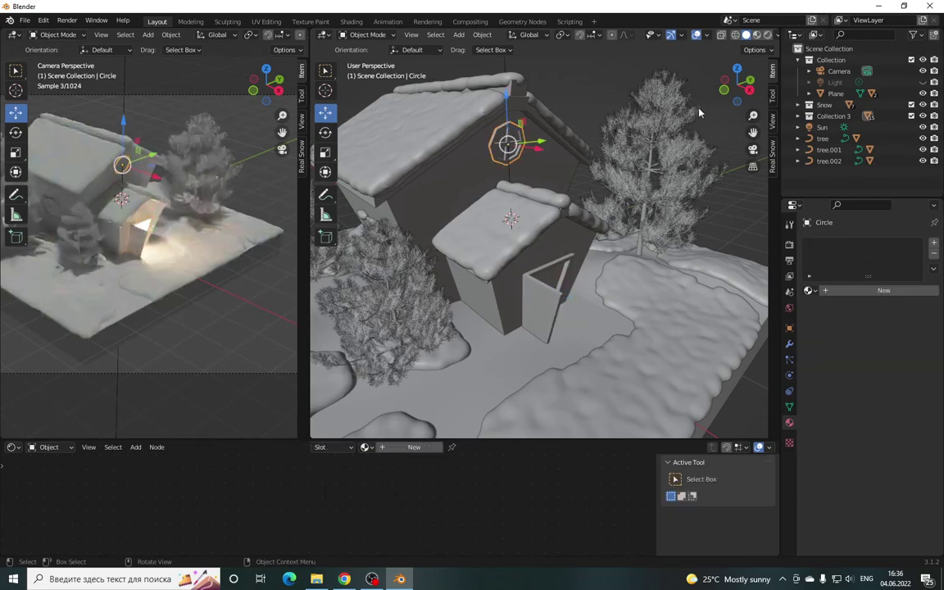
mouse_move(732, 92)
left_mouse_down()
mouse_move(713, 102)
mouse_move(742, 82)
left_mouse_up()
left_click(738, 87)
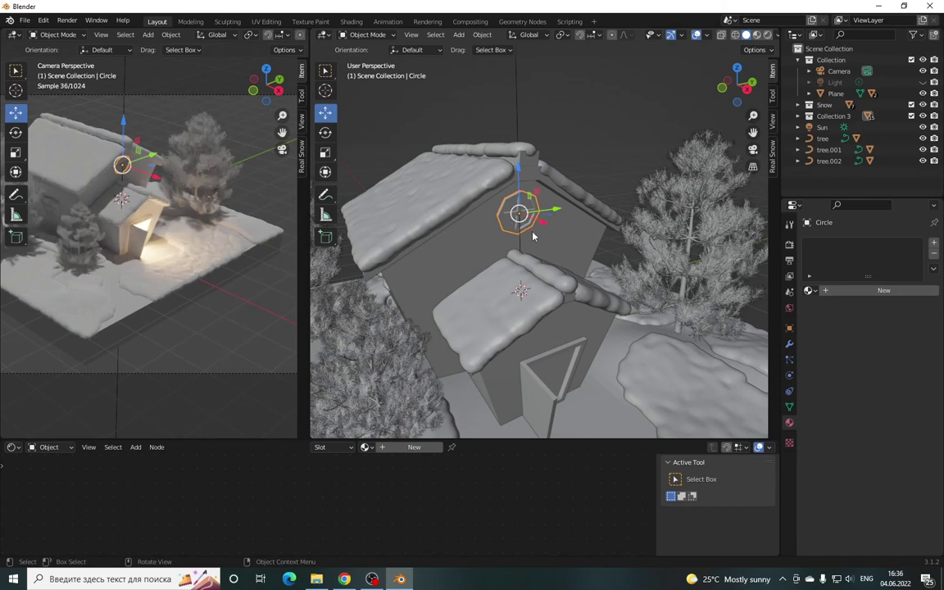
key("shift+s")
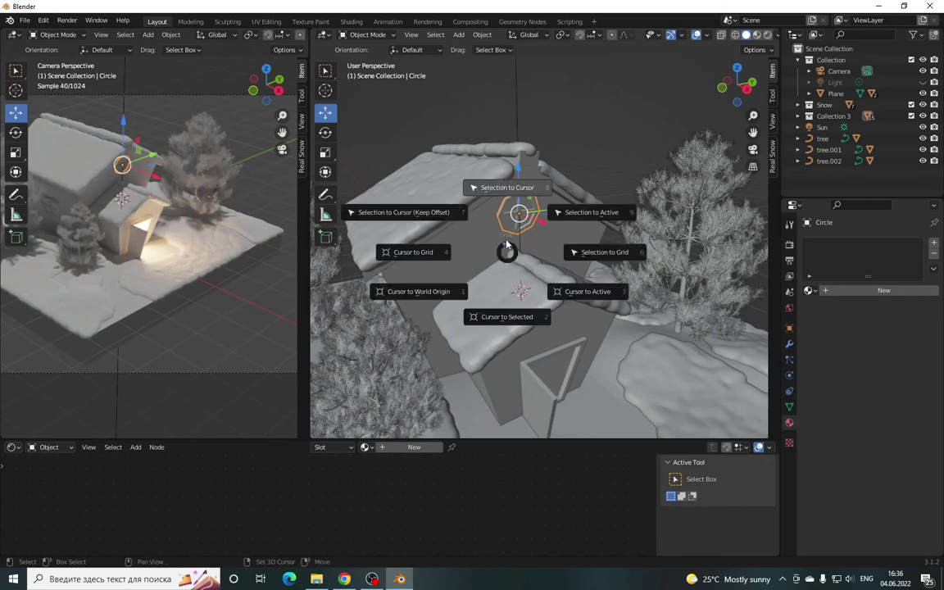
left_click(512, 318)
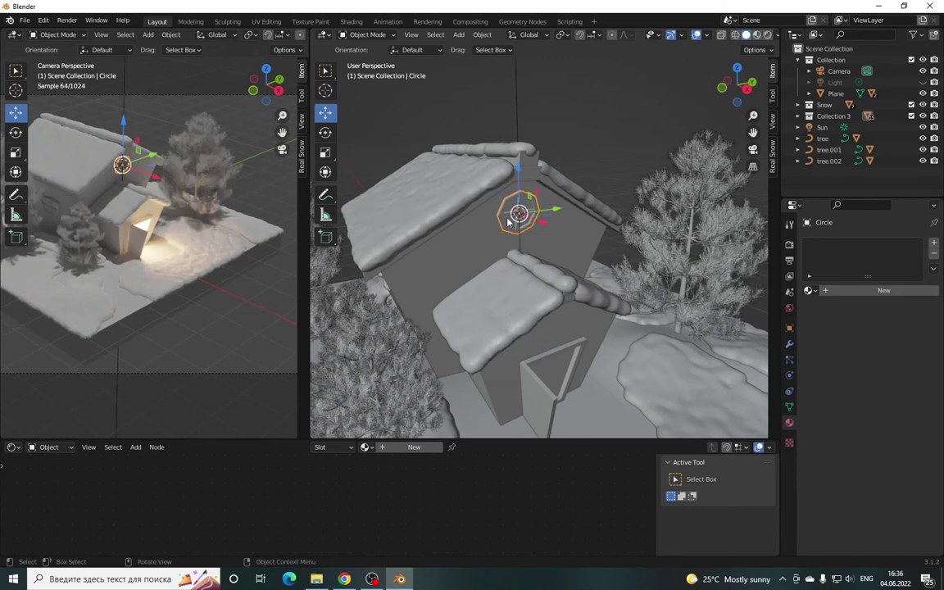
- Add an 8-vertex circle mesh rotated 90° on Y
left_click(459, 35)
mouse_move(475, 47)
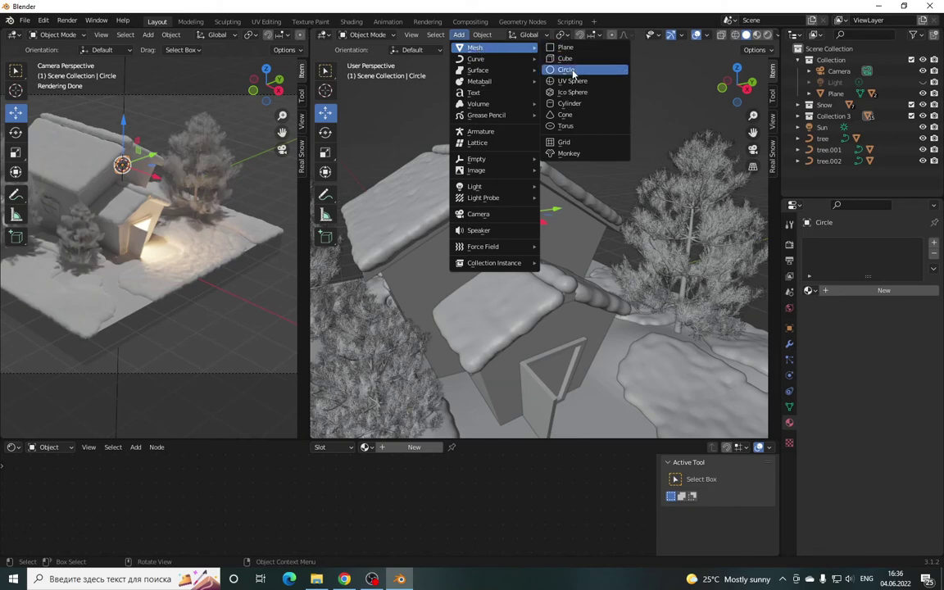
left_click(567, 70)
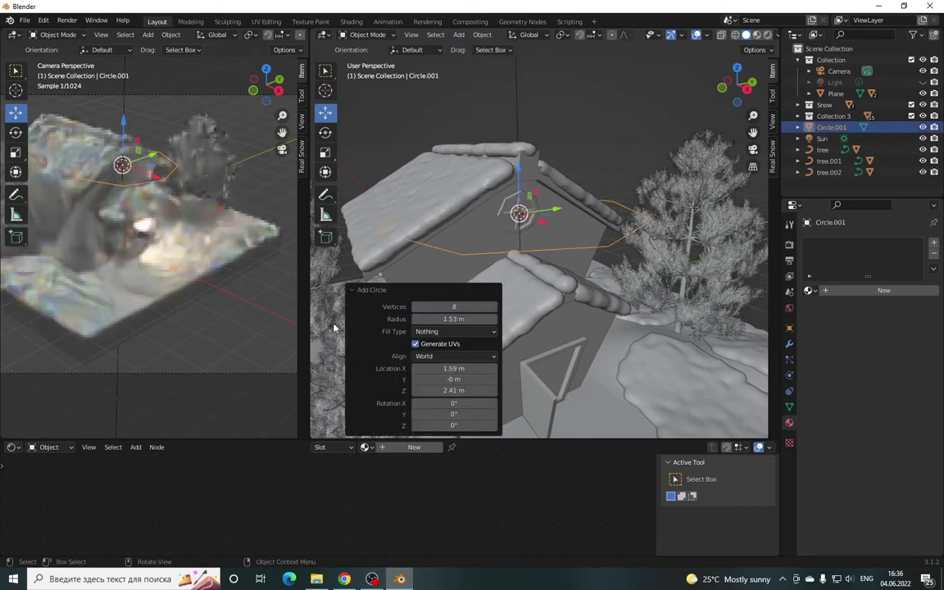
left_click(456, 415)
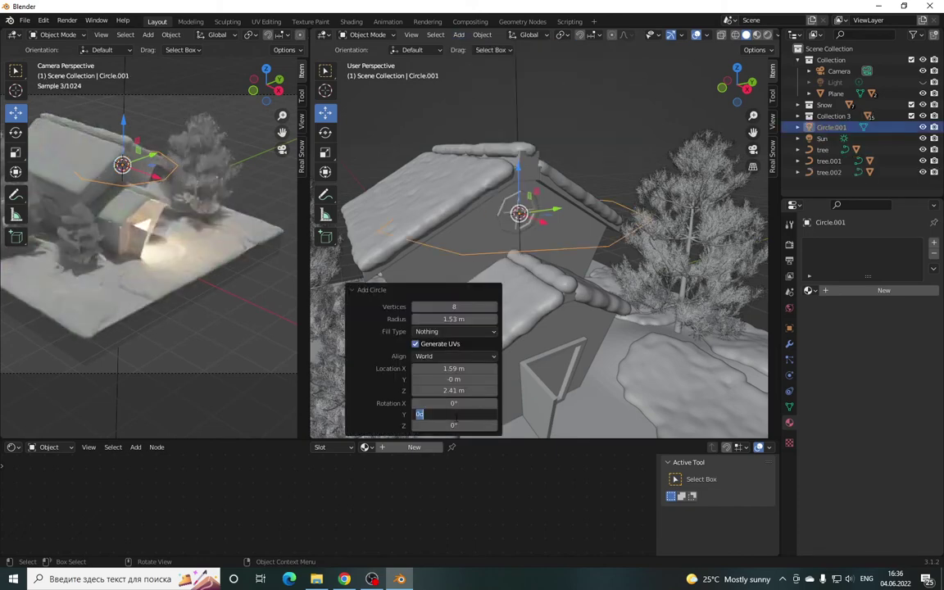
type("90")
key("Return")
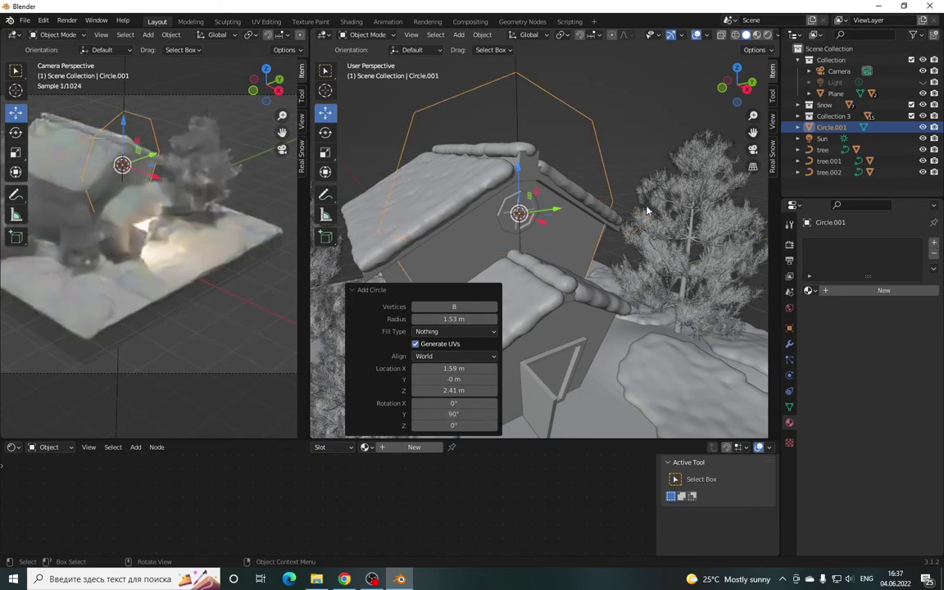
- Set the circle's radius to 0.25 m and frame the view on it at the gable
left_click_drag(734, 105, 746, 90)
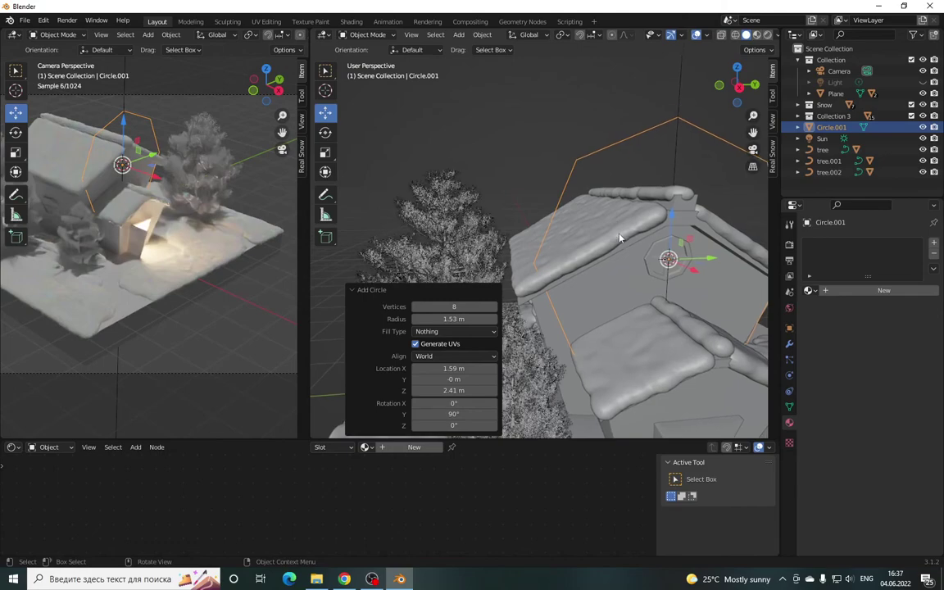
left_click_drag(746, 90, 618, 238)
mouse_move(753, 132)
left_mouse_down()
mouse_move(598, 91)
mouse_move(574, 99)
left_mouse_up()
left_click_drag(434, 319, 468, 319)
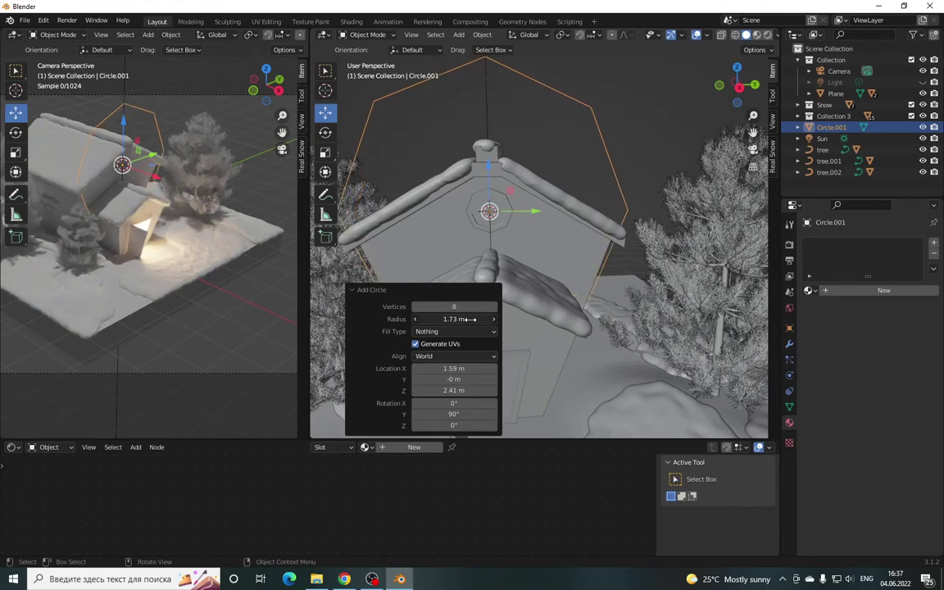
left_click_drag(469, 319, 388, 322)
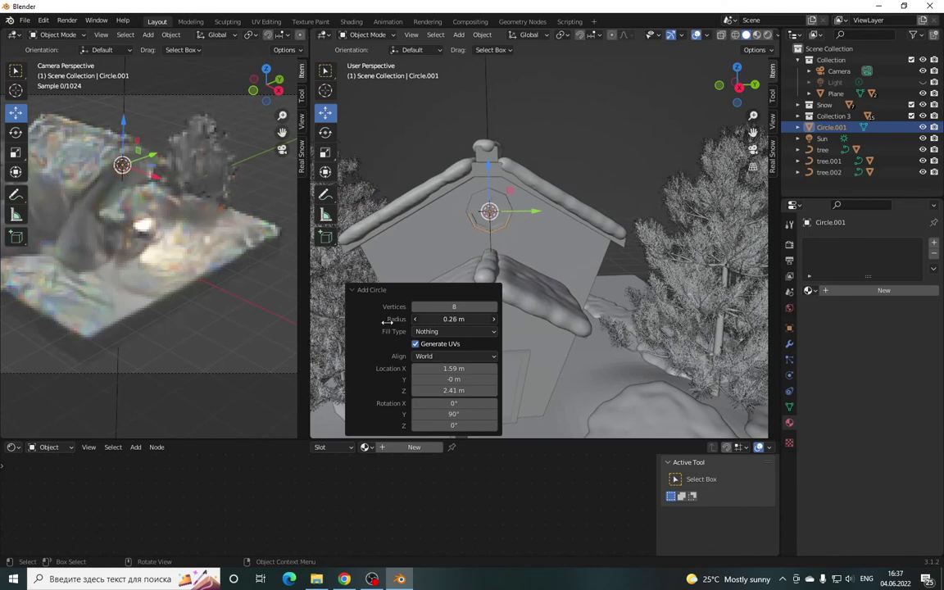
mouse_move(740, 85)
left_mouse_down()
mouse_move(725, 87)
mouse_move(744, 92)
left_mouse_up()
left_click_drag(753, 132, 753, 132)
key("KP_Decimal")
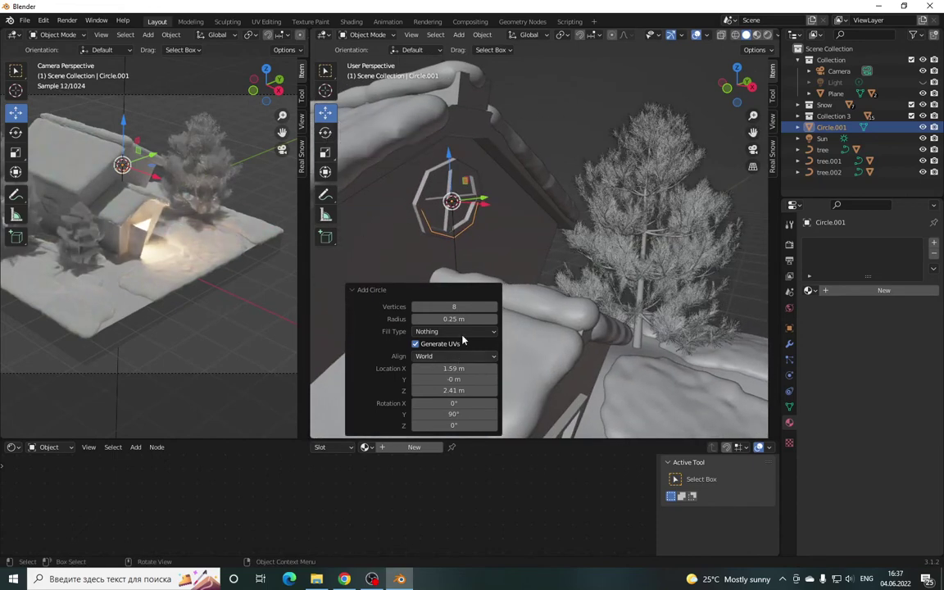
- Tilt the circle about 13.8° and nudge it along X to sit in the gable window
left_click(329, 133)
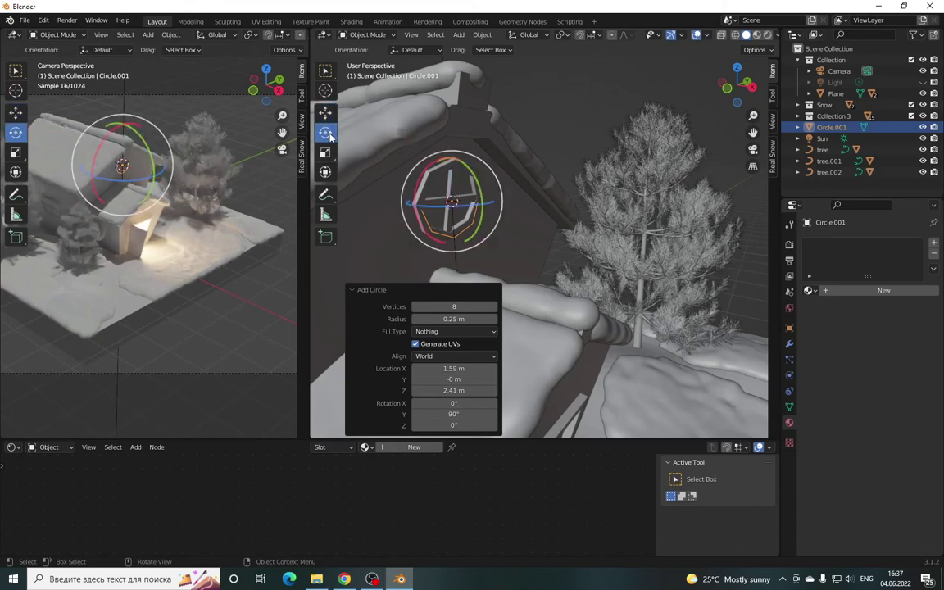
left_click_drag(482, 195, 483, 199)
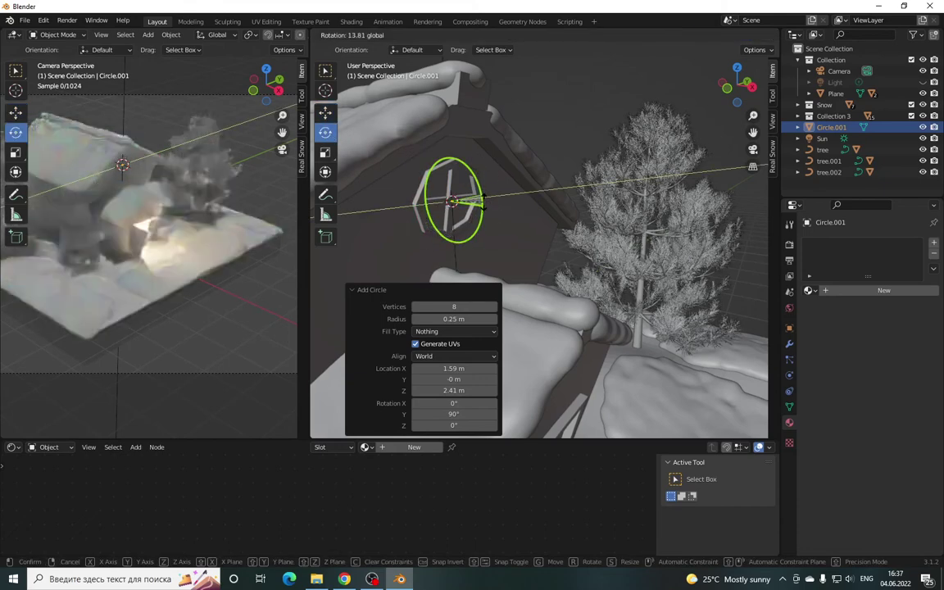
left_click_drag(483, 199, 486, 207)
left_click(330, 118)
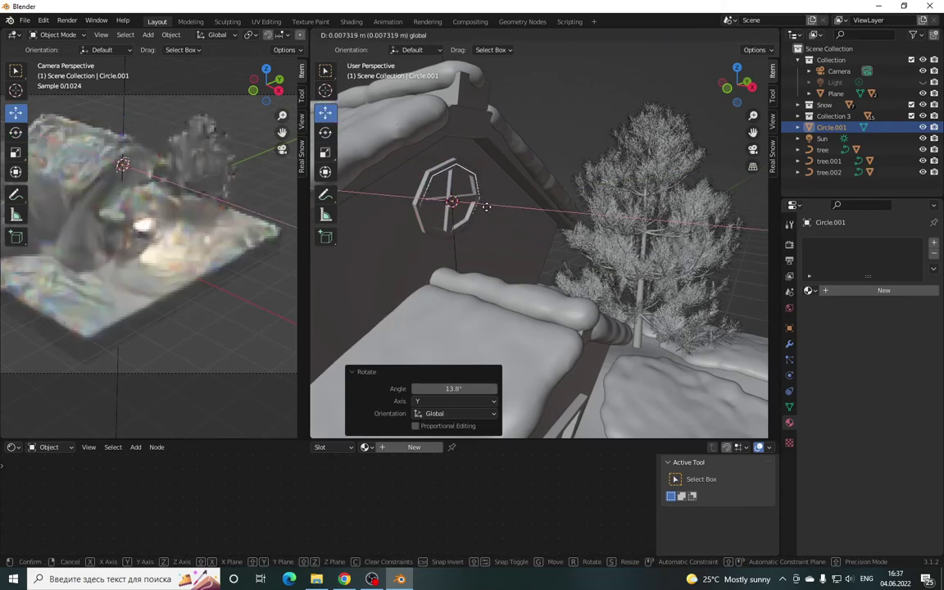
left_click_drag(486, 206, 488, 208)
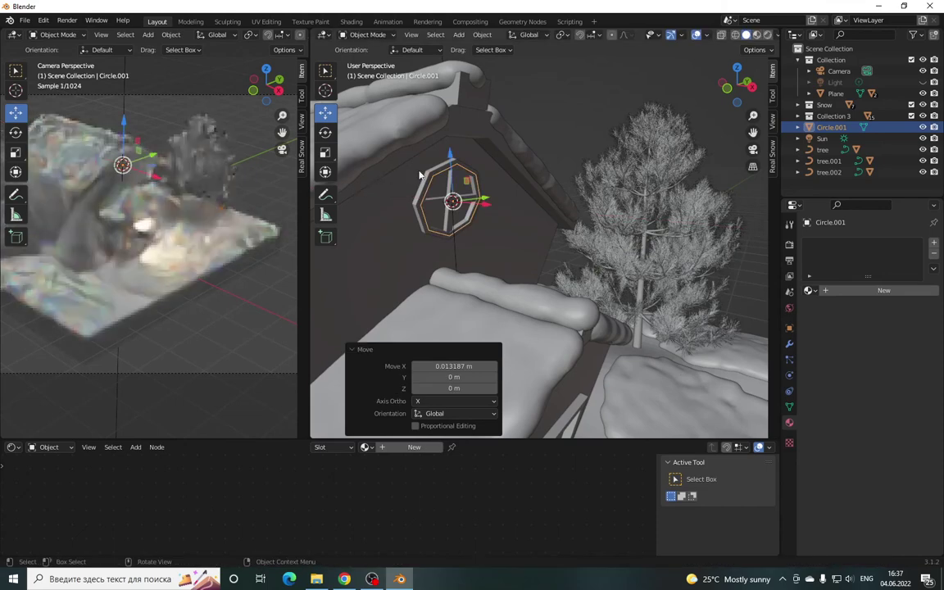
left_click_drag(738, 84, 725, 87)
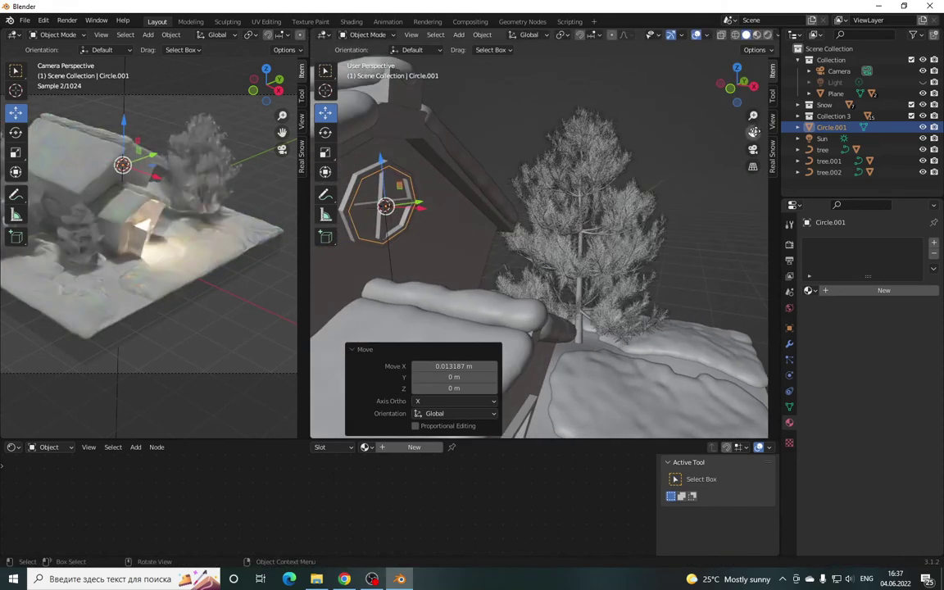
left_click_drag(753, 131, 574, 208)
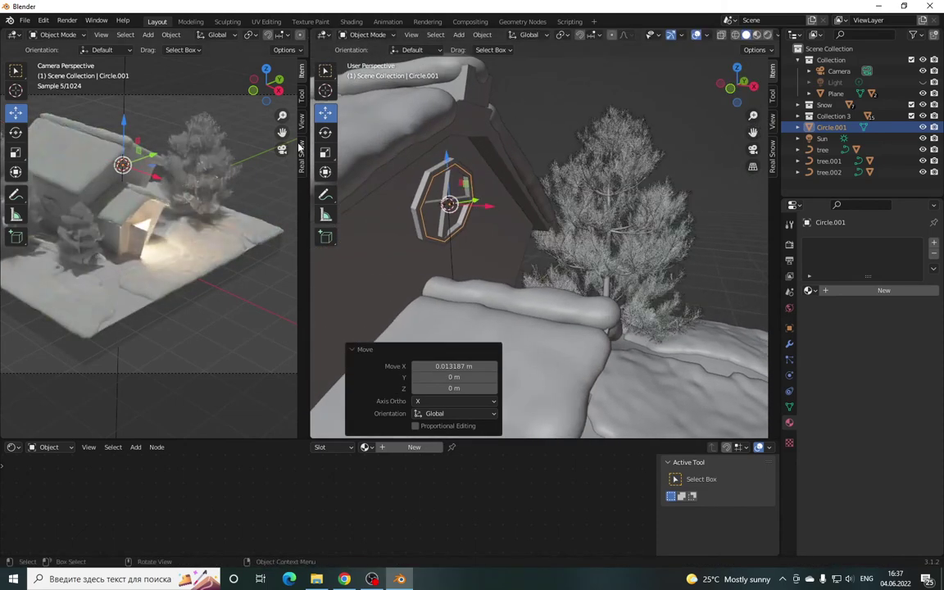
left_click(325, 132)
left_click_drag(482, 187, 481, 188)
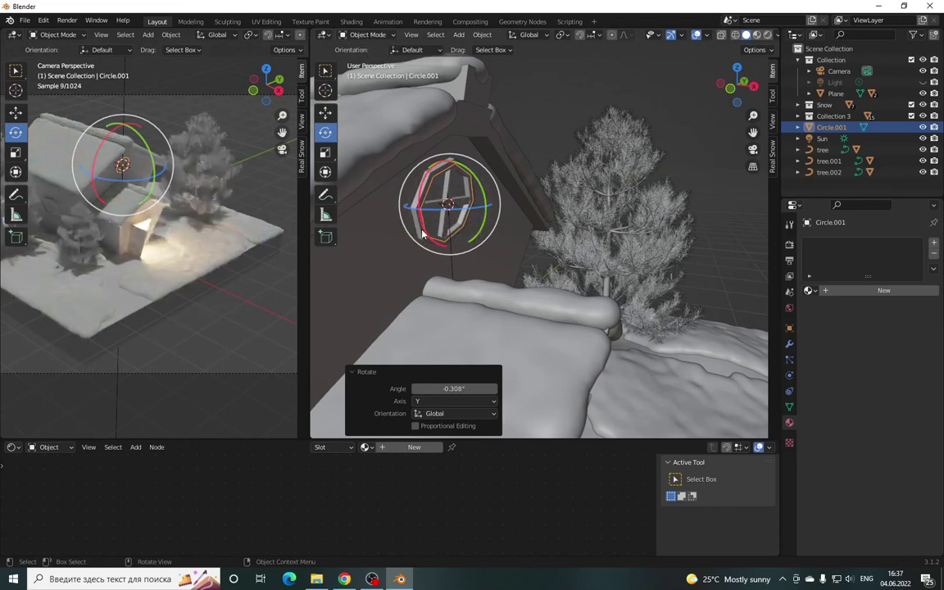
- Fill the circle with a face, set it back 0.034 m on X, and add a new material
key("Tab")
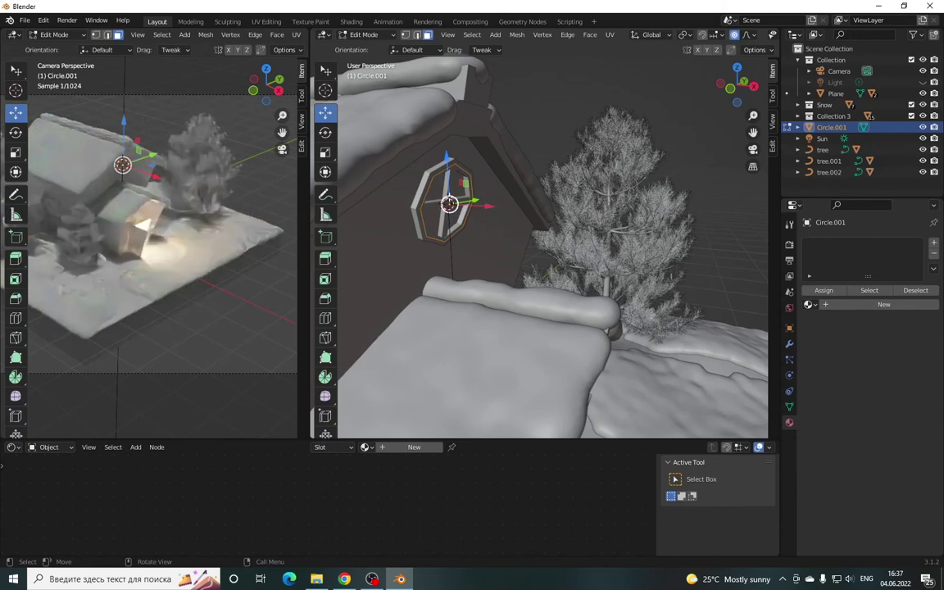
key("f")
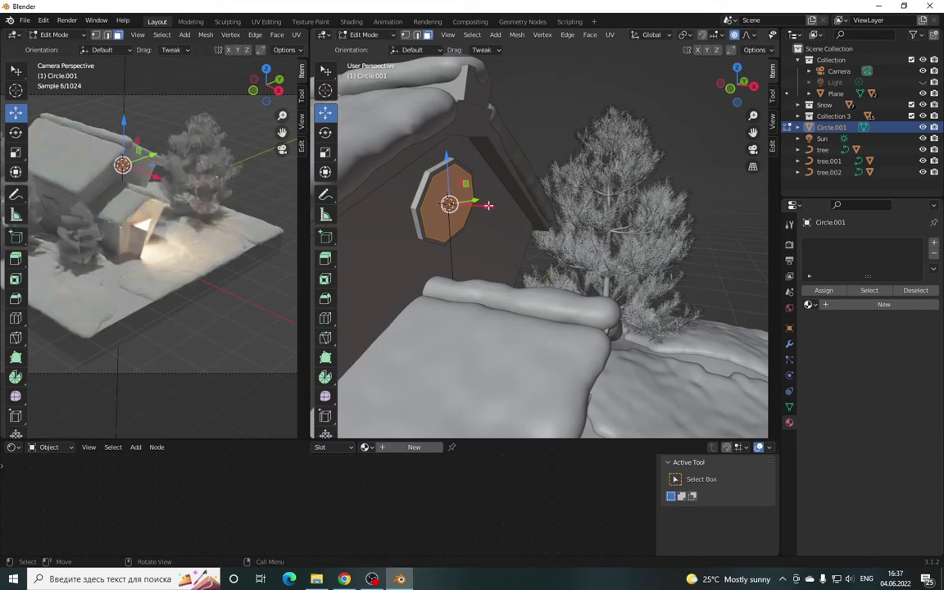
left_click_drag(489, 205, 481, 206)
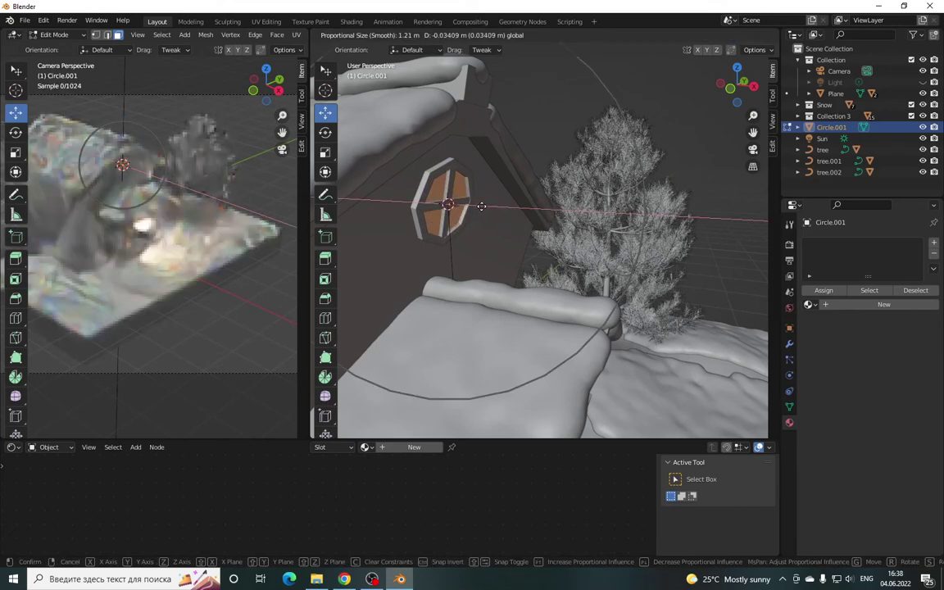
left_click_drag(482, 206, 482, 206)
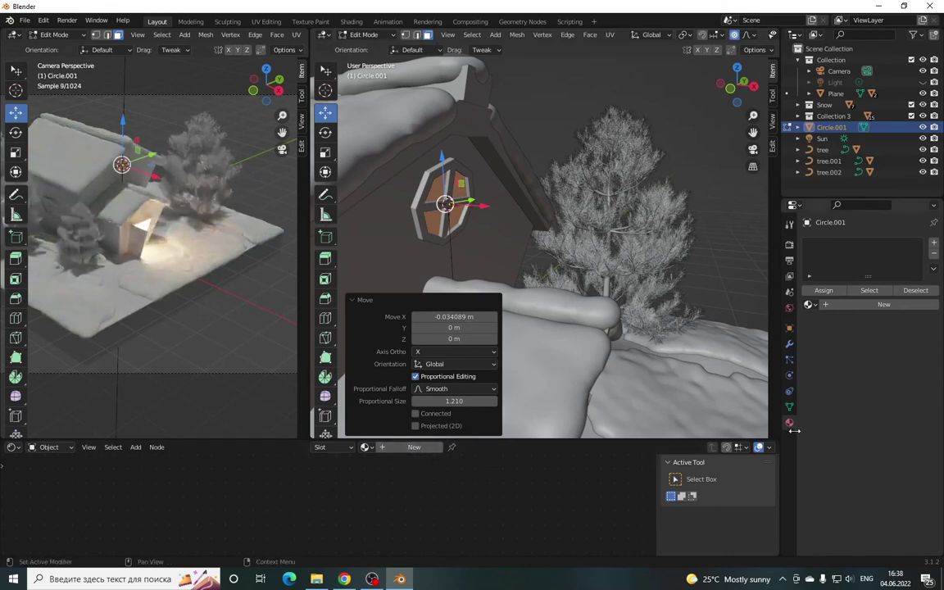
left_click(883, 305)
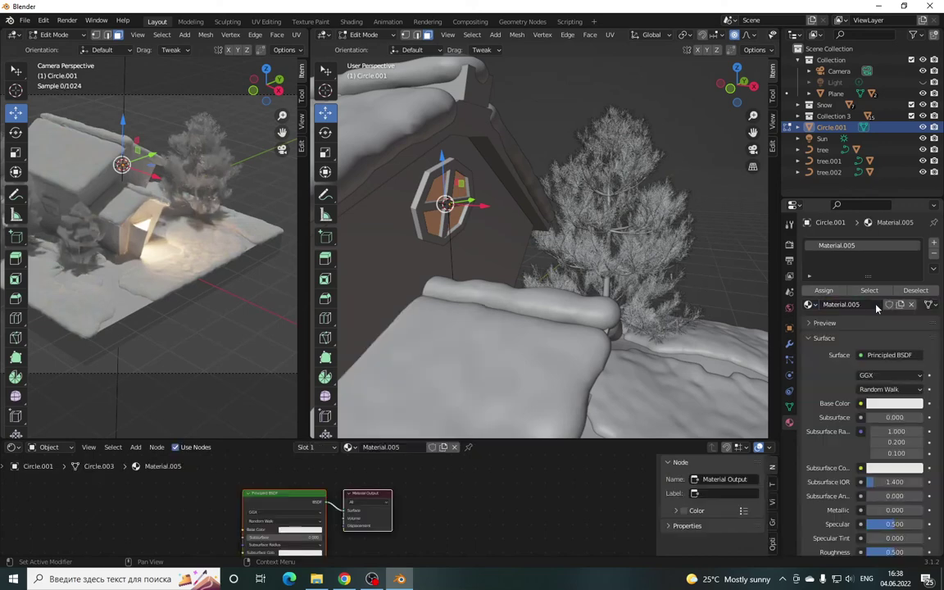
- Change the window material's surface shader from Principled BSDF to Emission
left_click(888, 355)
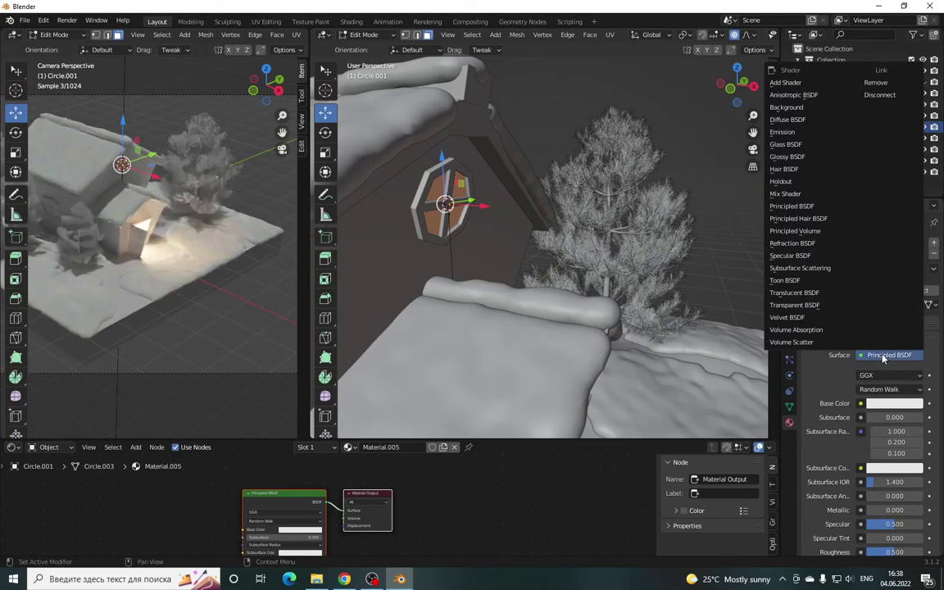
left_click(785, 132)
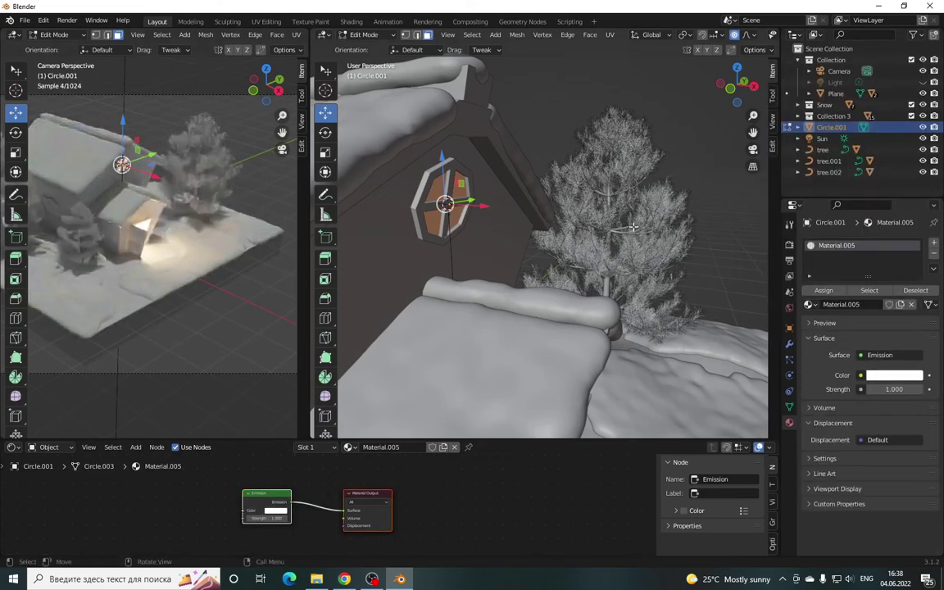
scroll(605, 321, "down", 3)
scroll(605, 320, "down", 3)
- Return to Object Mode and select the door to show its orange emission material
left_click_drag(737, 82, 714, 92)
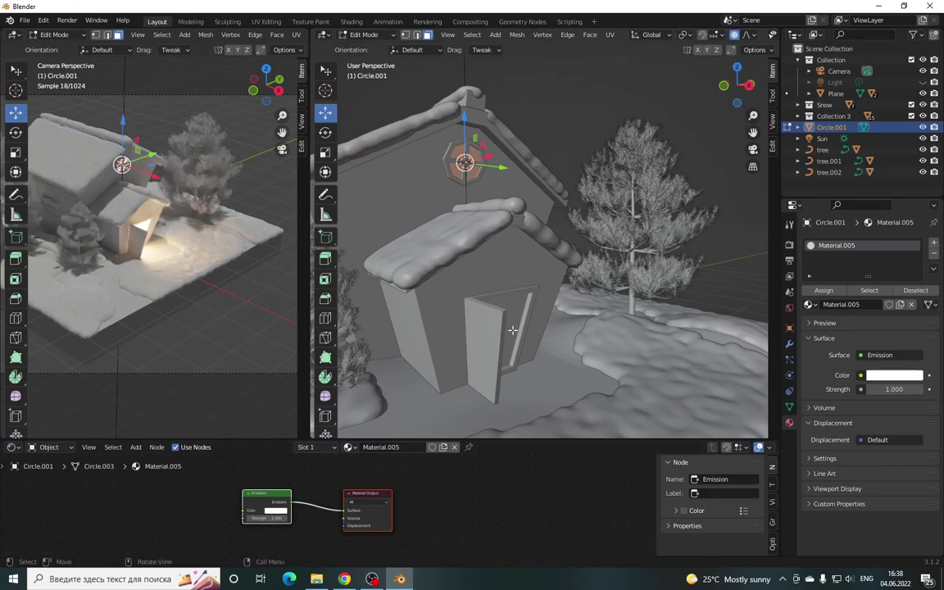
left_click(353, 35)
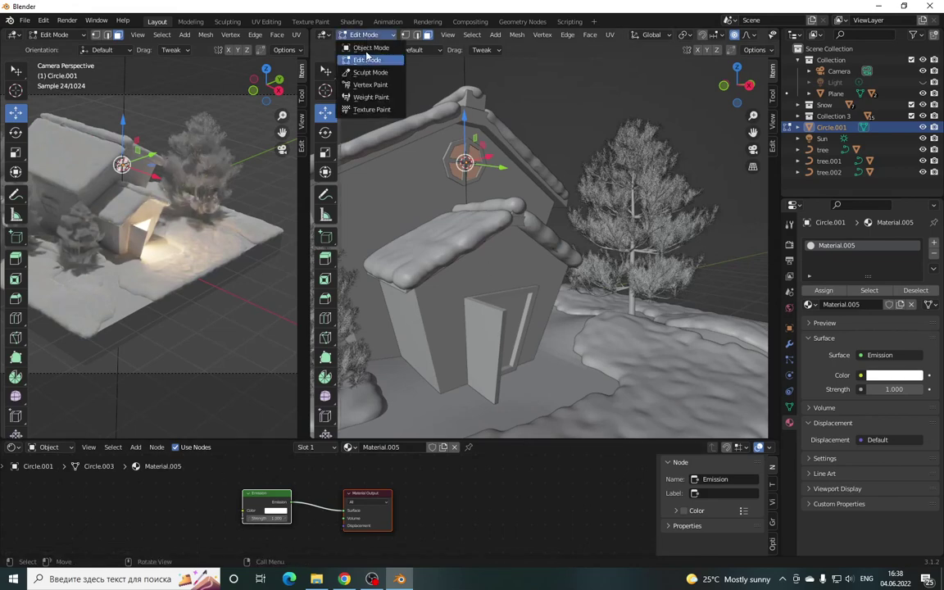
left_click(366, 48)
left_click(513, 353)
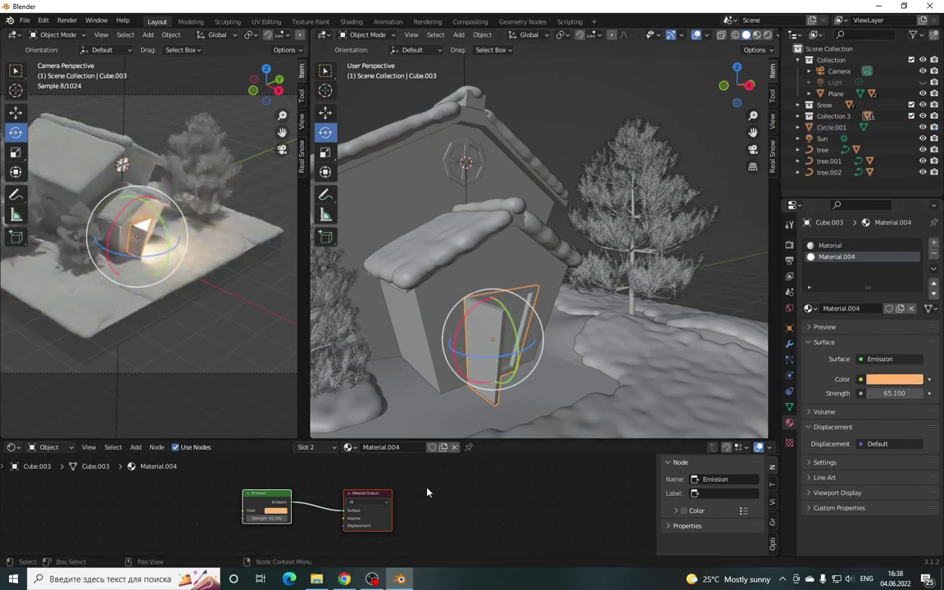
- Copy the door's orange emission nodes into the round window's Material.005
left_click_drag(426, 492, 187, 518)
left_click(462, 154)
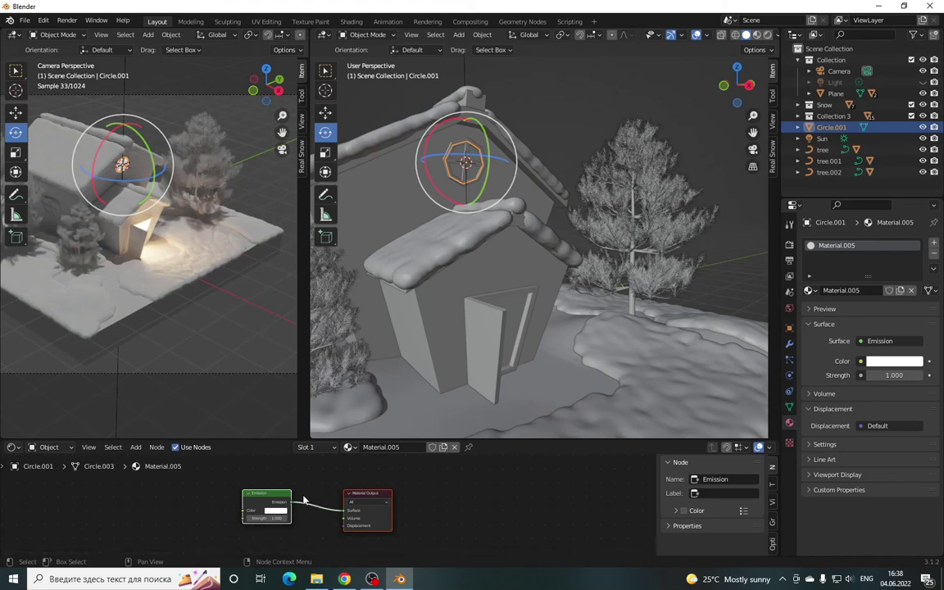
key("ctrl+z")
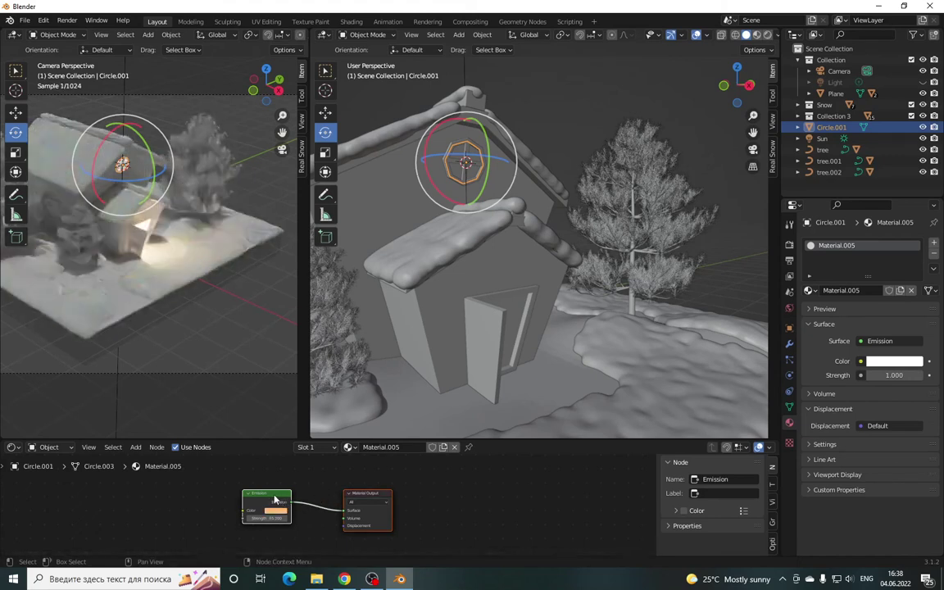
key("shift+d")
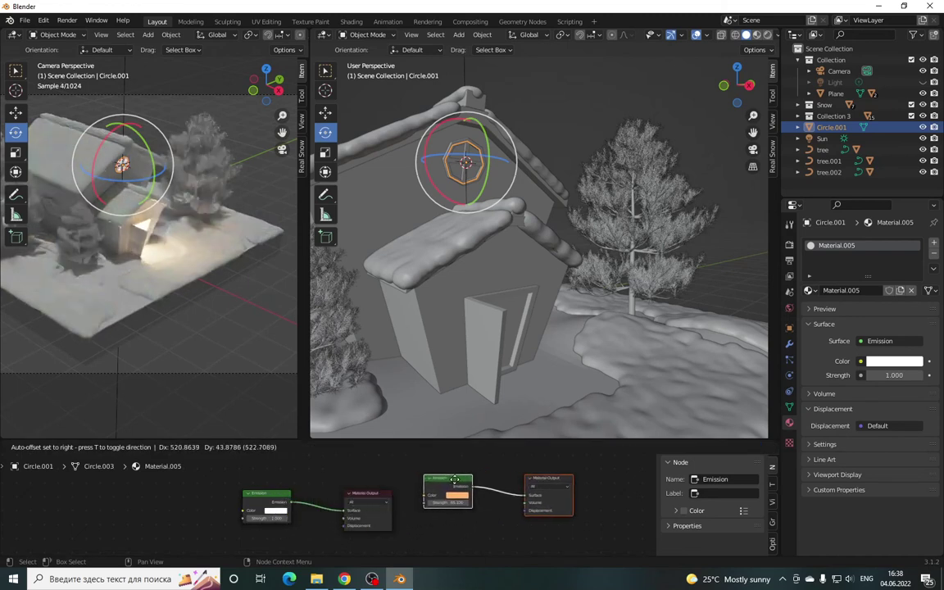
left_click(462, 480)
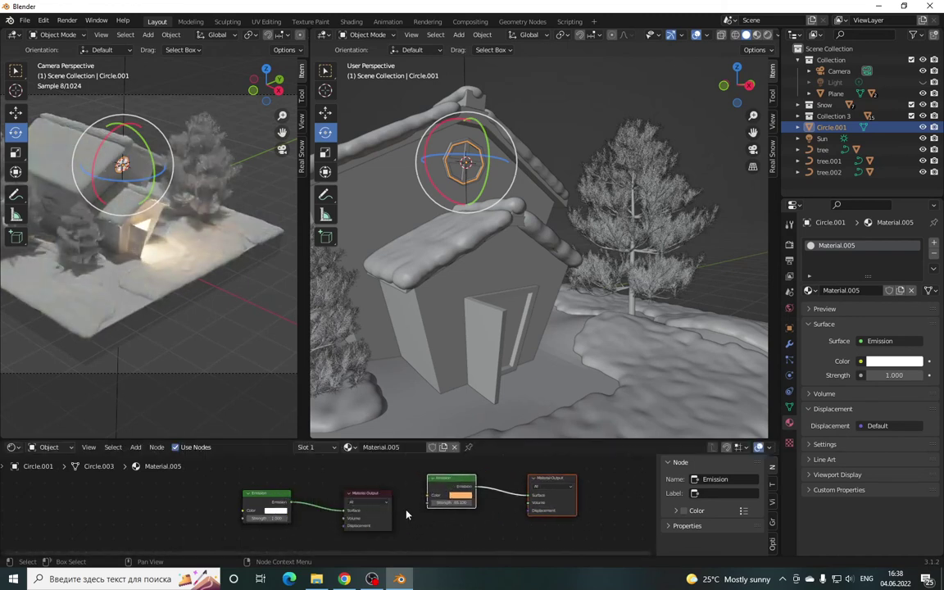
- Delete the old white Emission and output nodes so the window glows orange at 65.1
left_click_drag(402, 485, 217, 539)
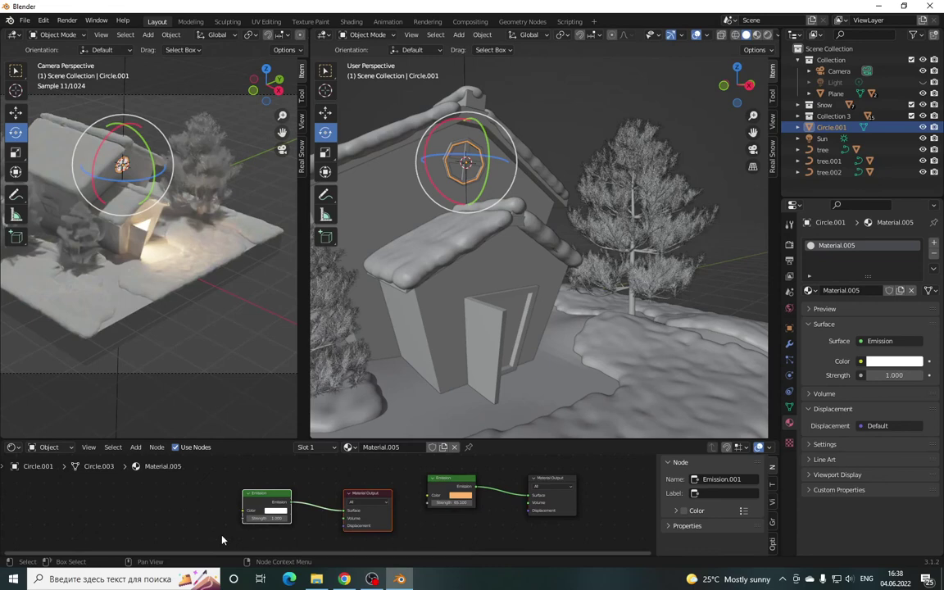
key("x")
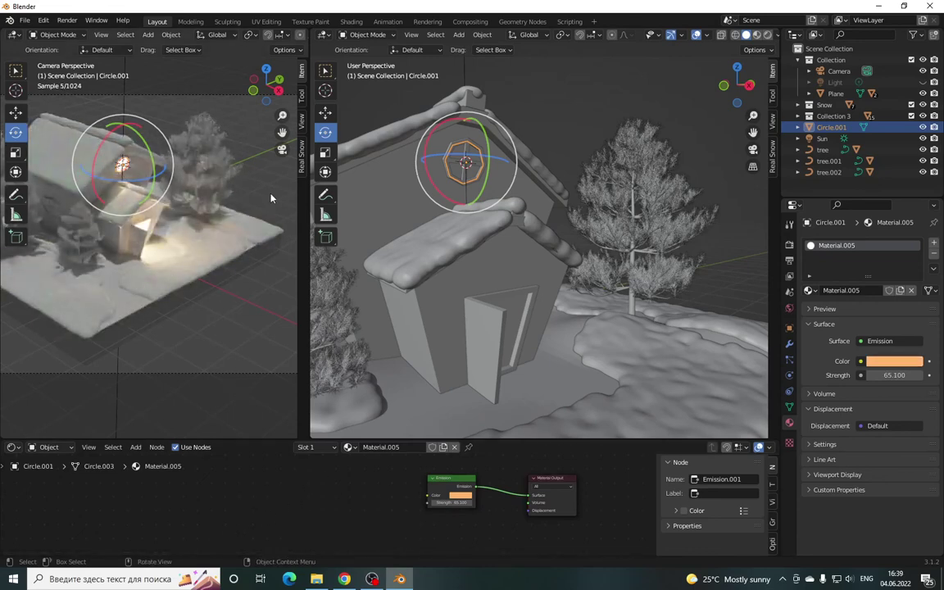
left_click(122, 151)
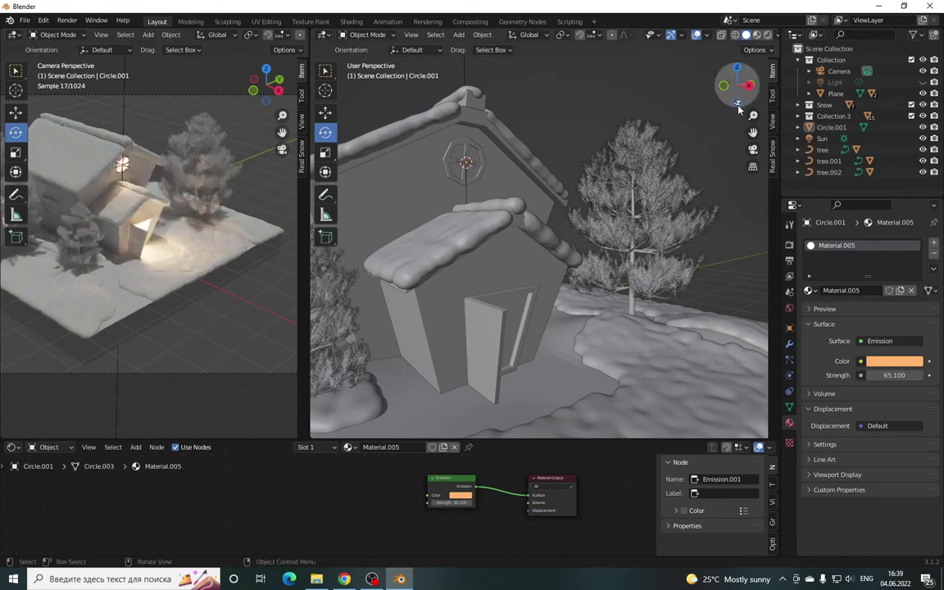
left_click_drag(737, 86, 743, 81)
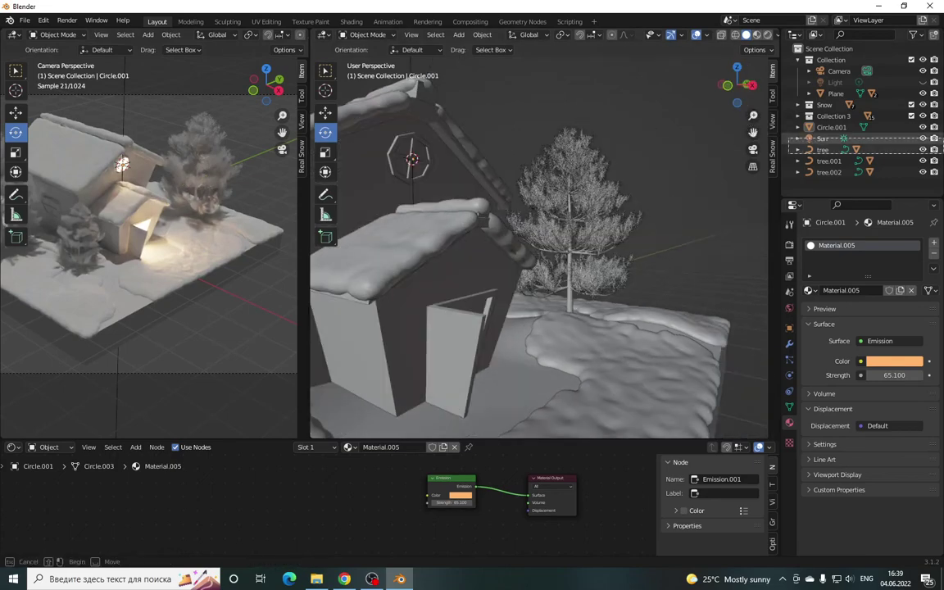
- Select the side-wall window Cube.005, enter Edit Mode, and select all its geometry
key("ctrl+z")
left_click_drag(753, 132, 492, 273)
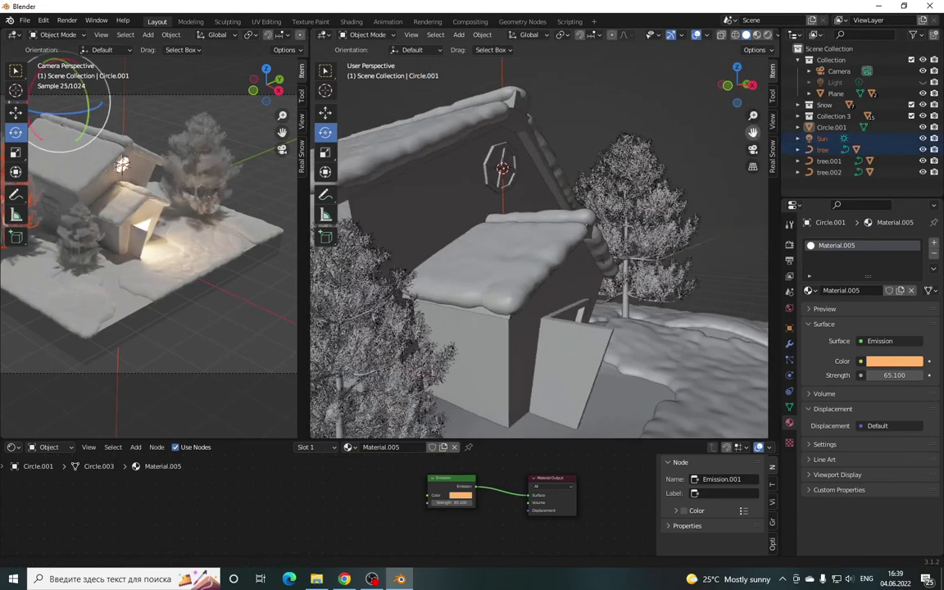
left_click(469, 293)
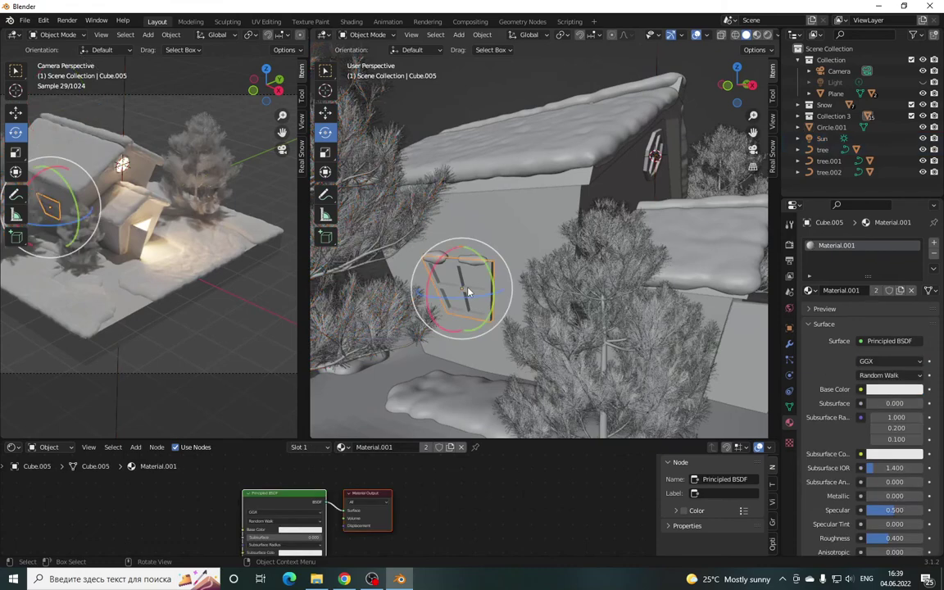
middle_click_drag(415, 375, 410, 304)
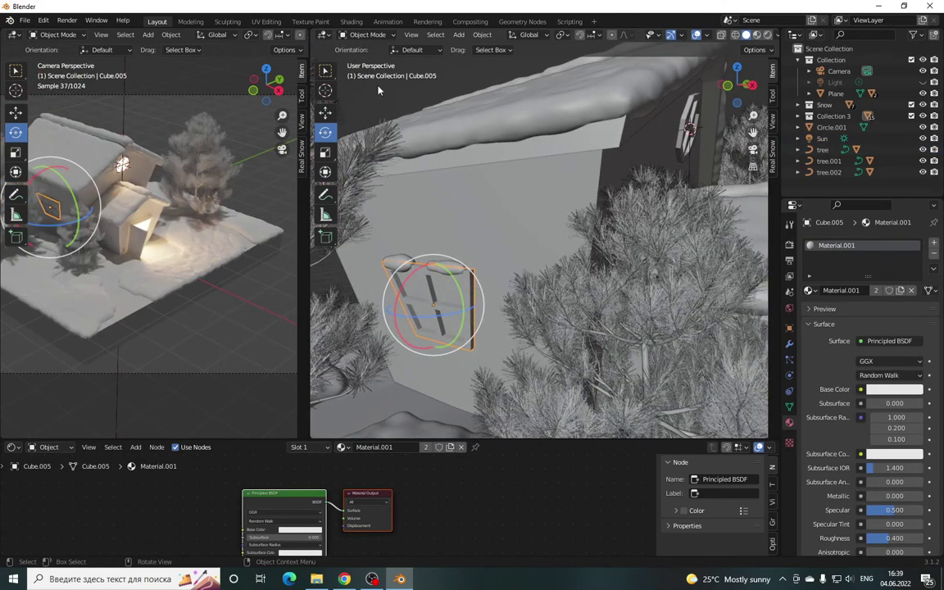
left_click(367, 35)
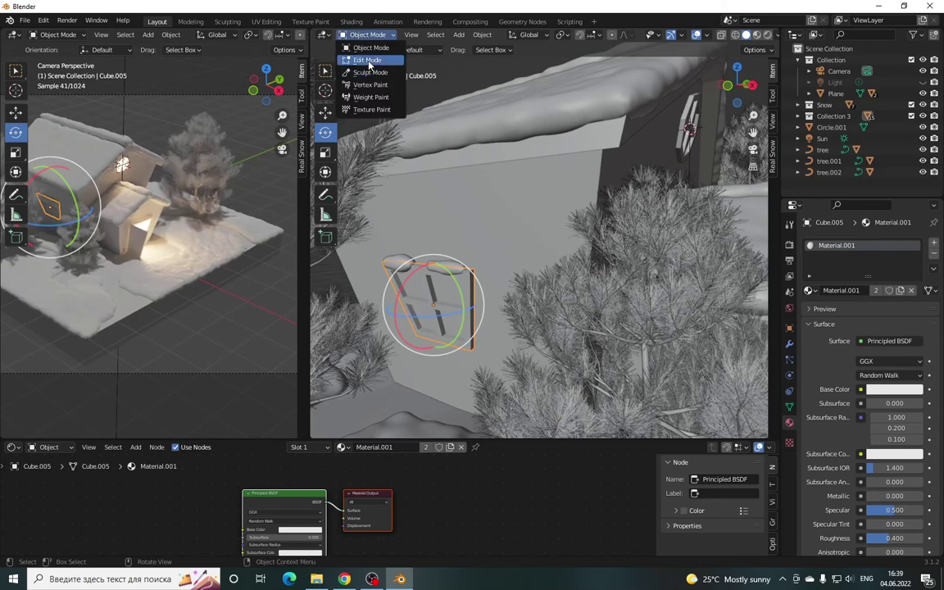
left_click(366, 59)
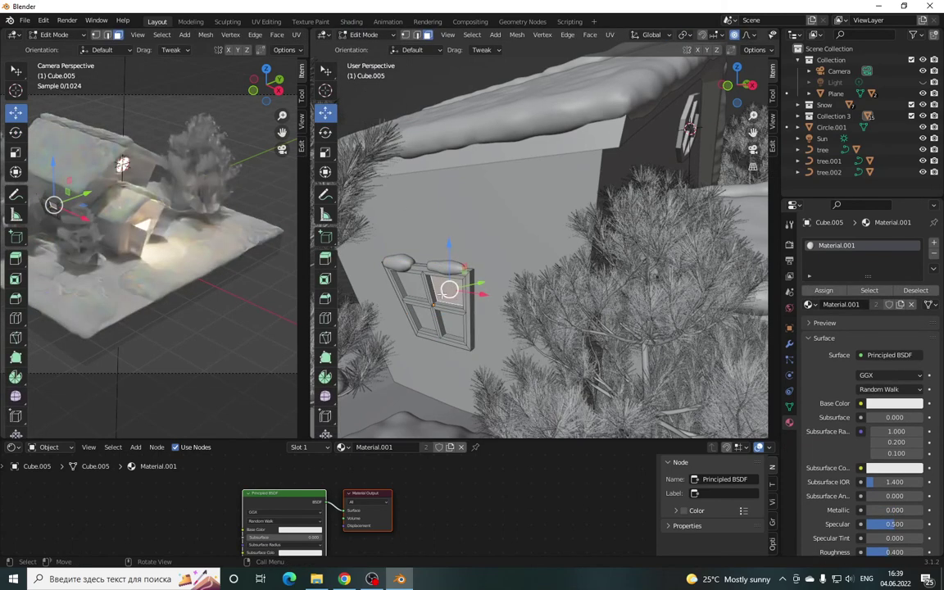
left_click(442, 325, "shift")
left_click(401, 292, "shift")
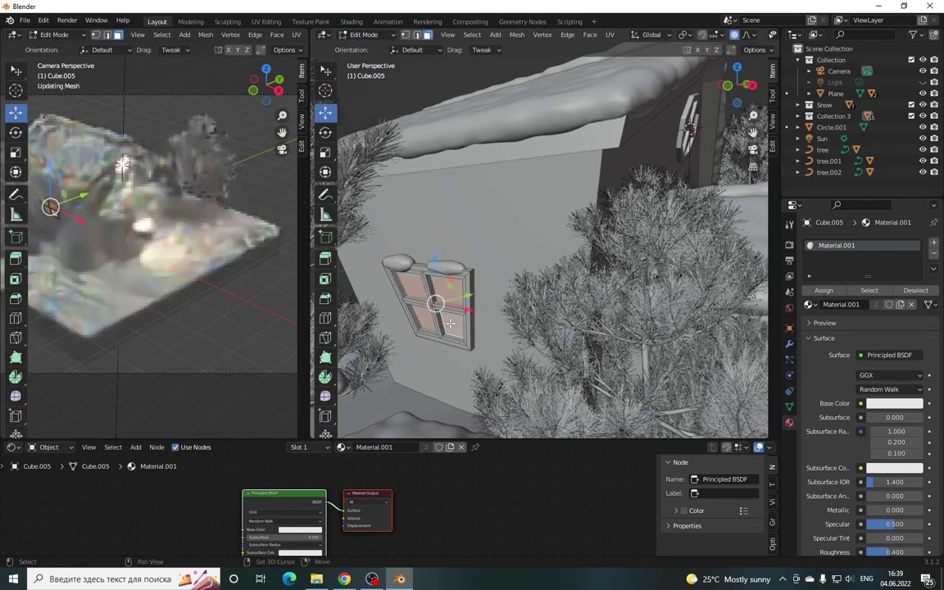
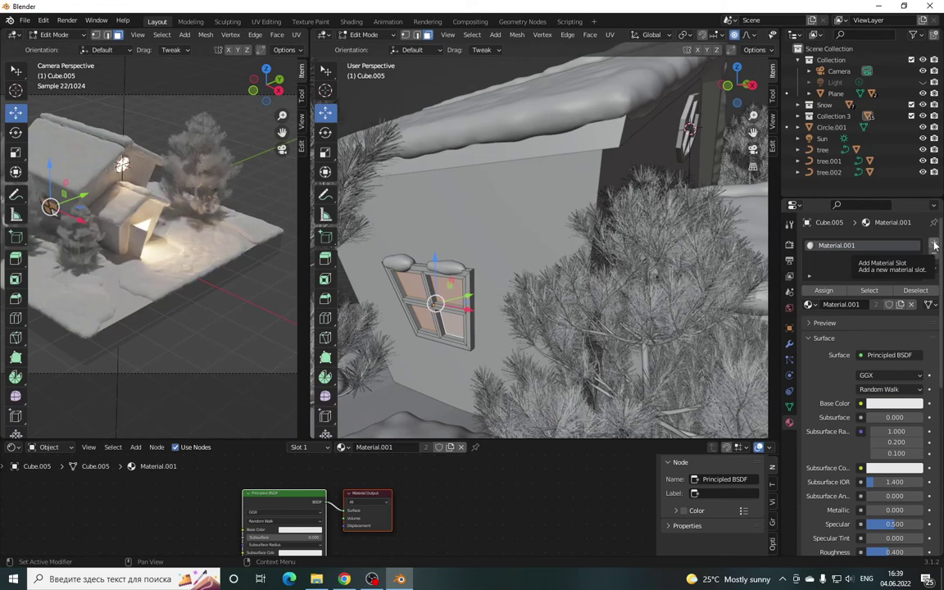
- Add a second material slot, assign the window panes to it, and make its surface an Emission shader
left_click(935, 245)
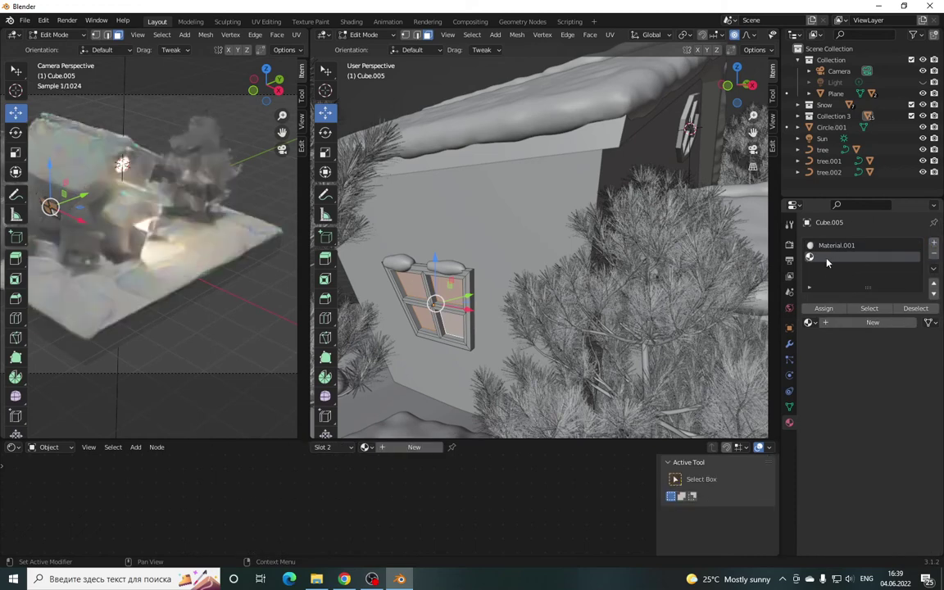
left_click(824, 309)
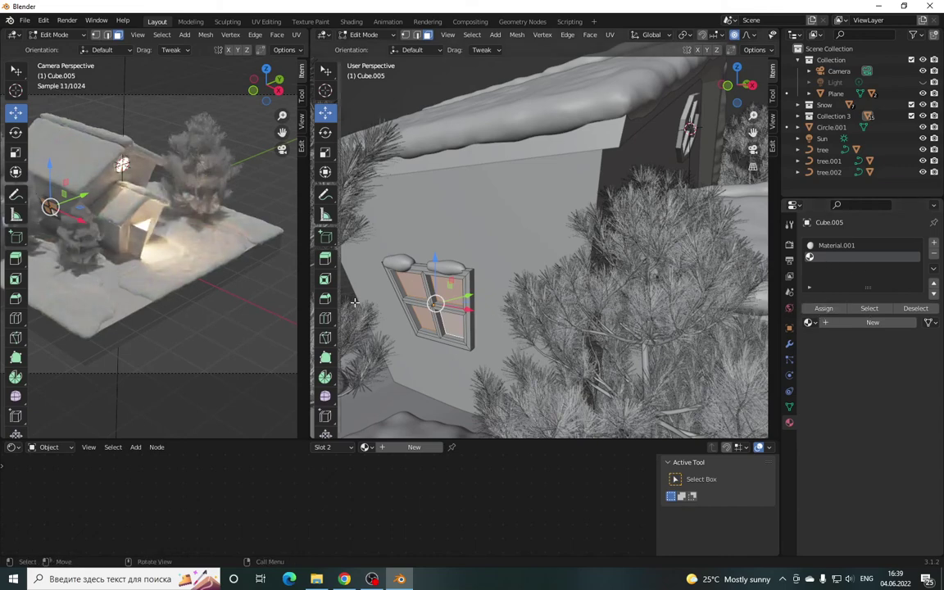
left_click(825, 309)
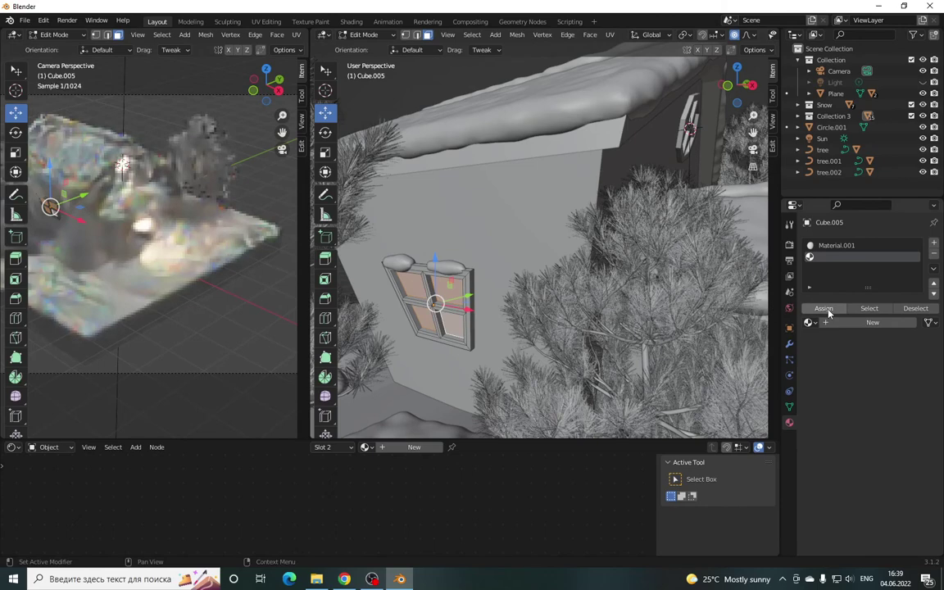
left_click(870, 322)
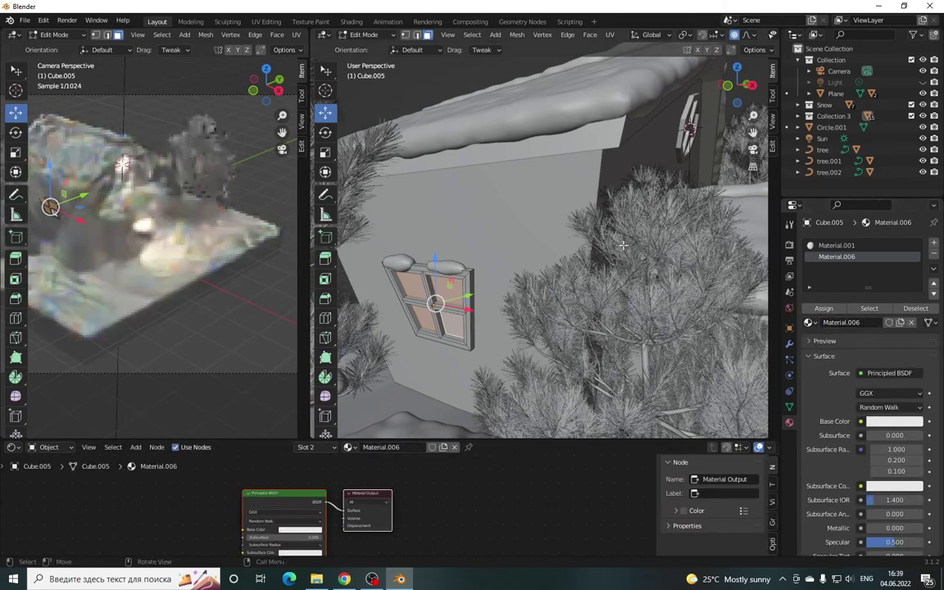
left_click(893, 375)
left_click(729, 135)
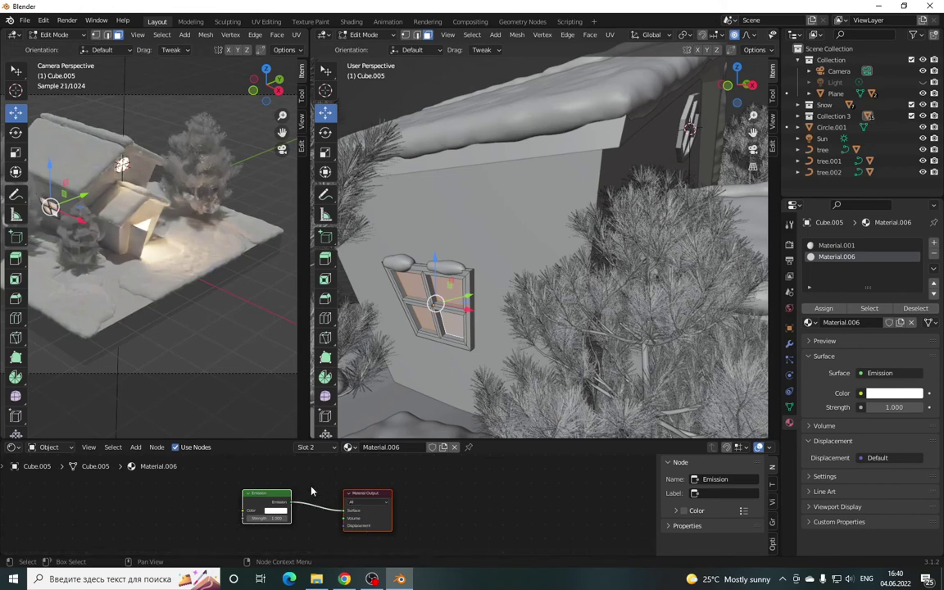
- Swap in the copied orange emission nodes at strength 65.1 and delete the old white ones
key("ctrl+z")
key("g")
left_click(339, 497)
left_click_drag(242, 485, 368, 534)
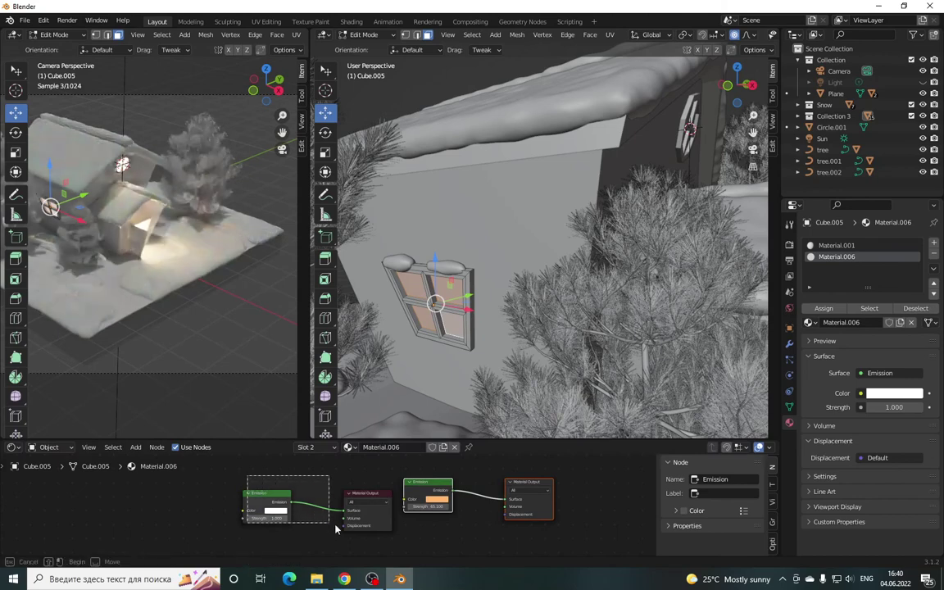
key("x")
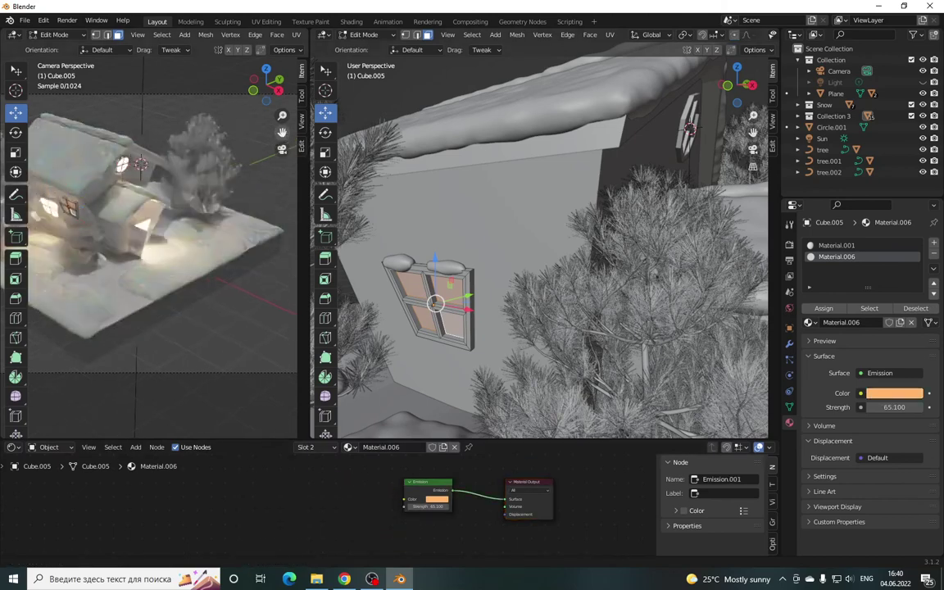
- Orbit around the wall, switch from Edit Mode to Object Mode, and select the main wall Cube
left_click_drag(282, 132, 271, 147)
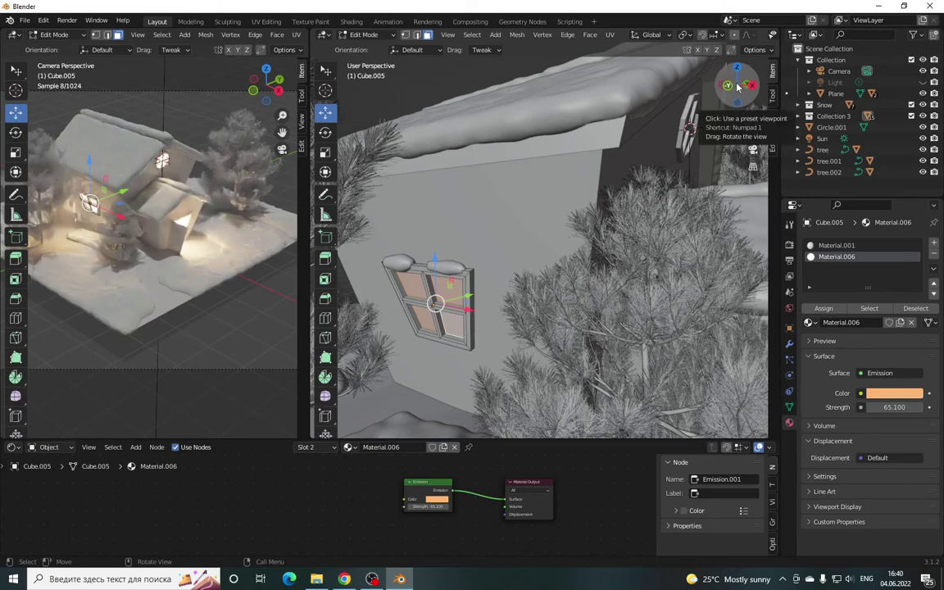
left_click_drag(718, 103, 535, 185)
middle_click_drag(535, 184, 538, 189)
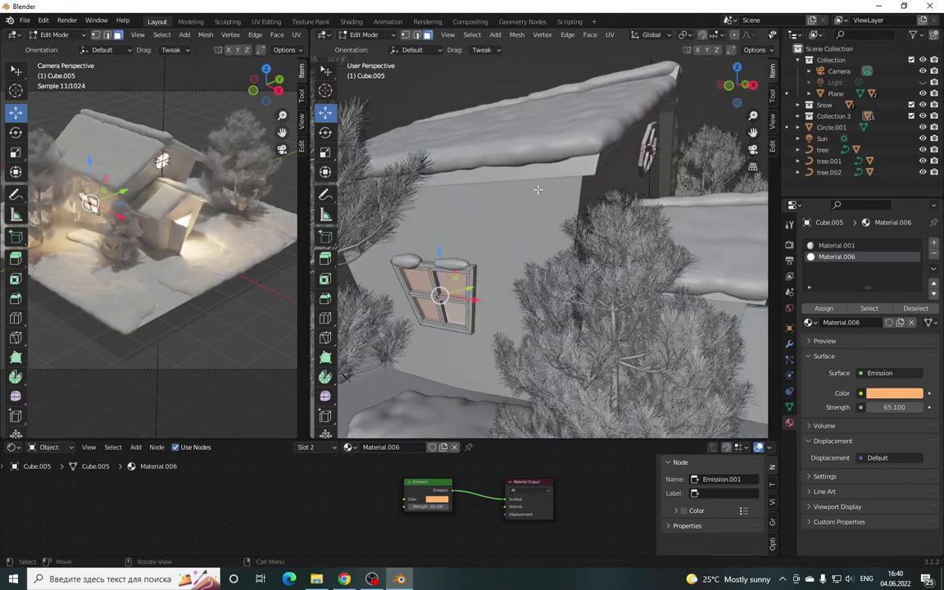
left_click_drag(738, 84, 504, 188)
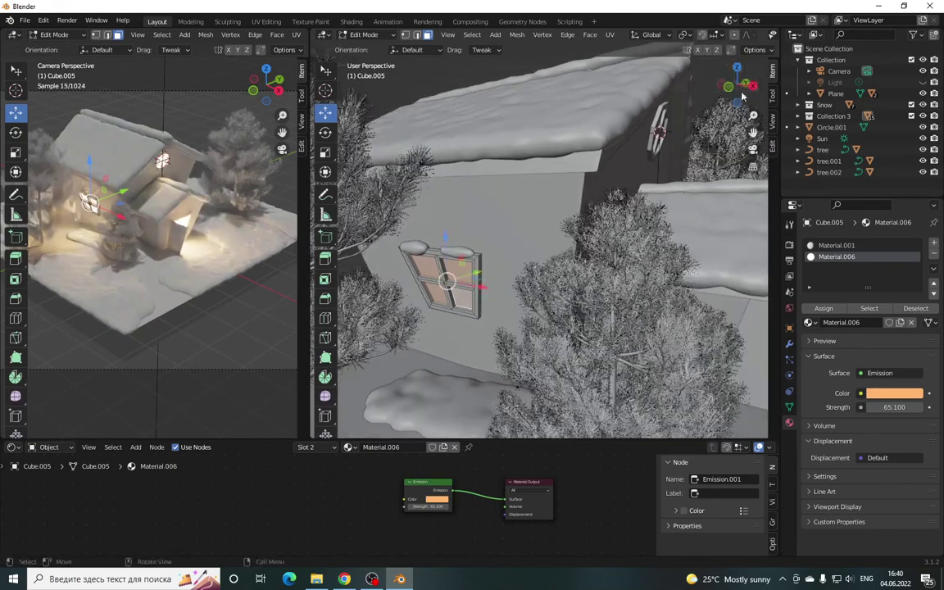
left_click(365, 35)
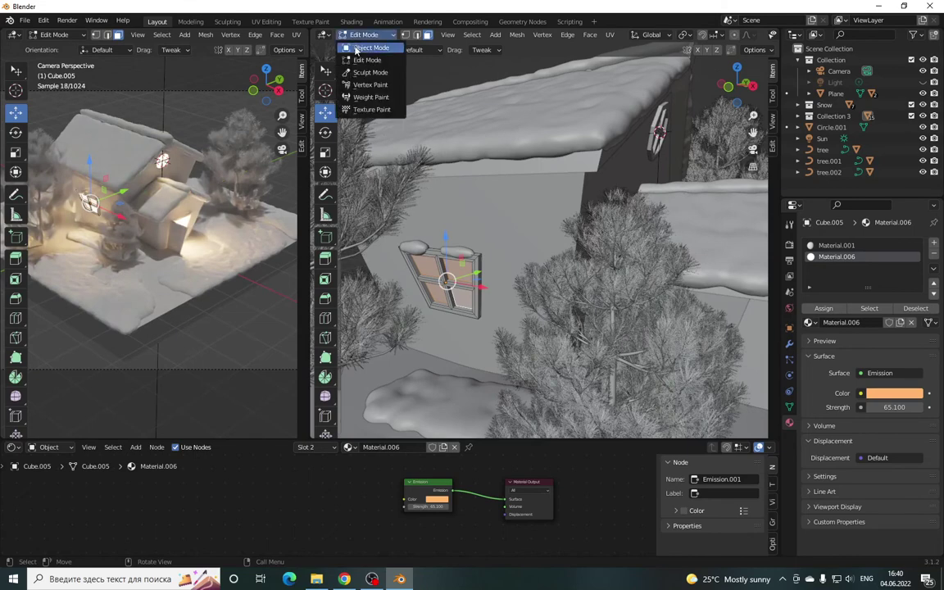
left_click(373, 46)
left_click(547, 196)
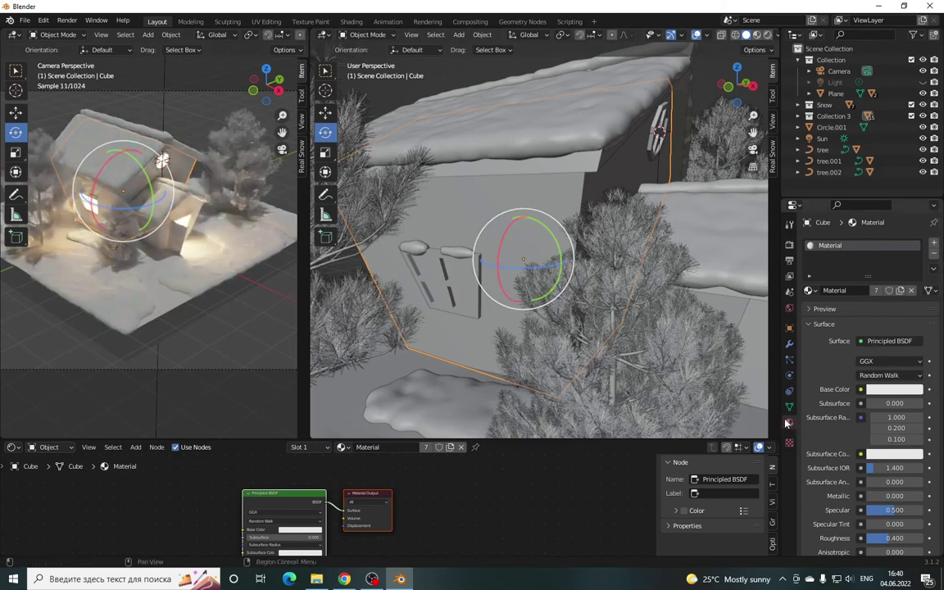
- Set the wall Cube's Base Color to near-black green (H 0.337, S 0.767, V 0.055)
left_click(893, 389)
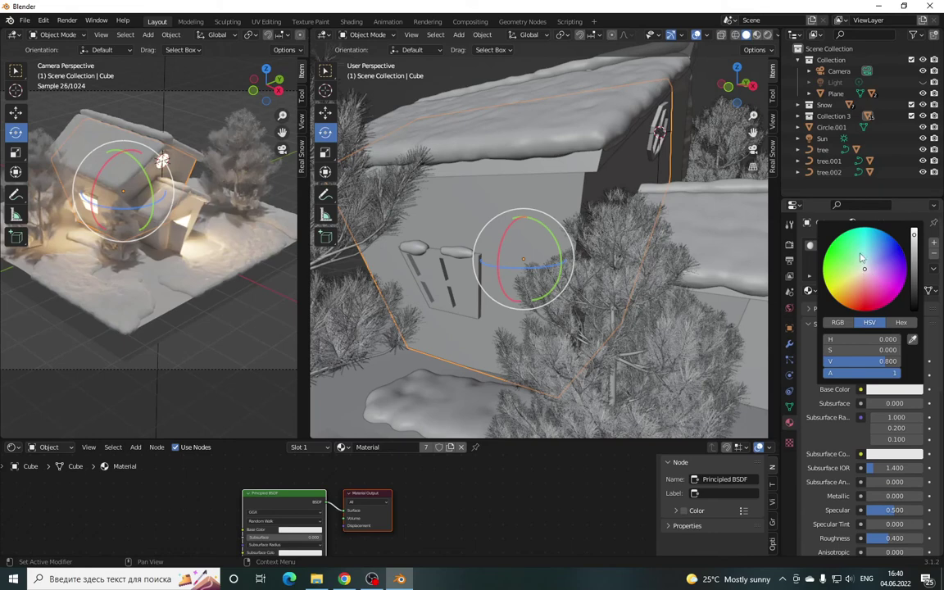
left_click(845, 258)
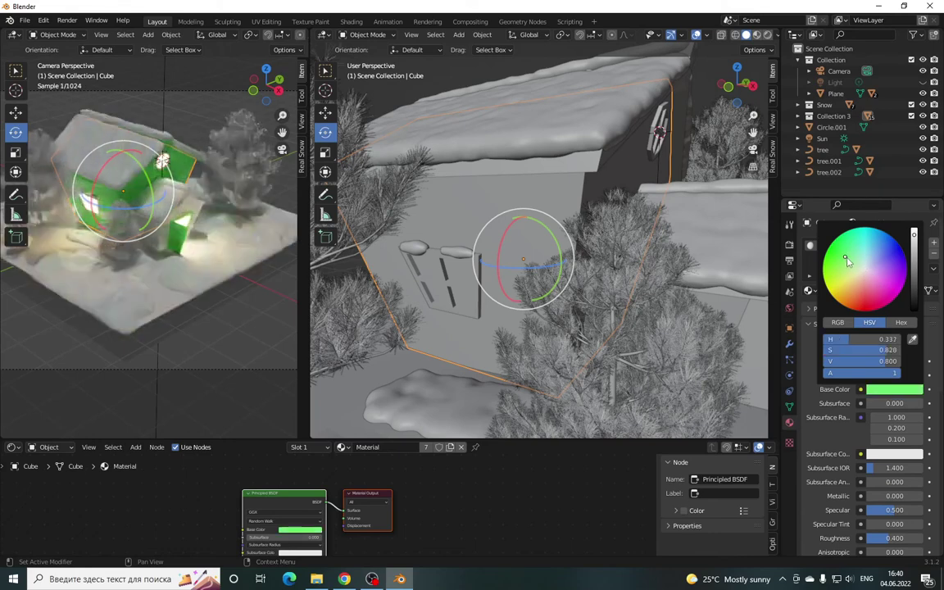
left_click(914, 282)
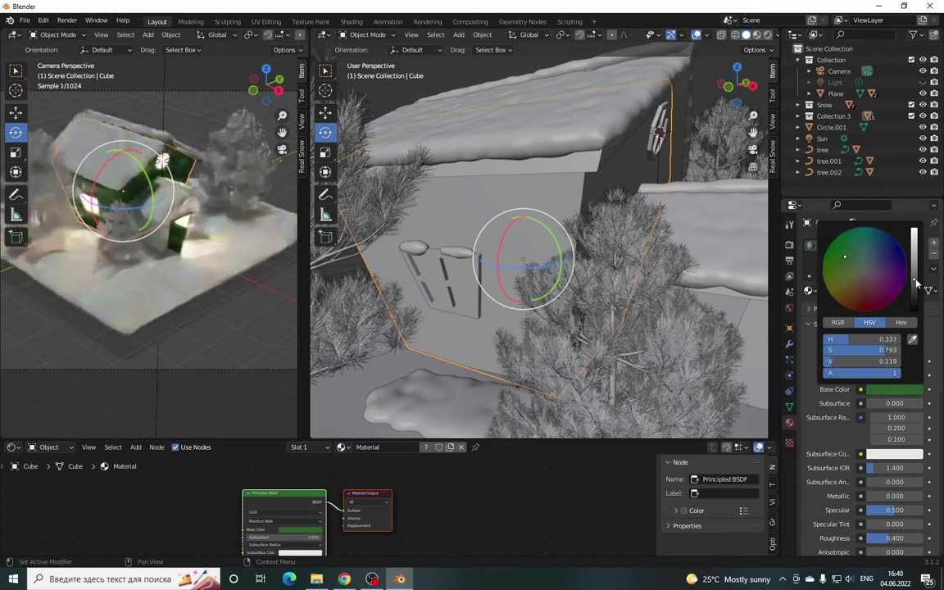
left_click(916, 292)
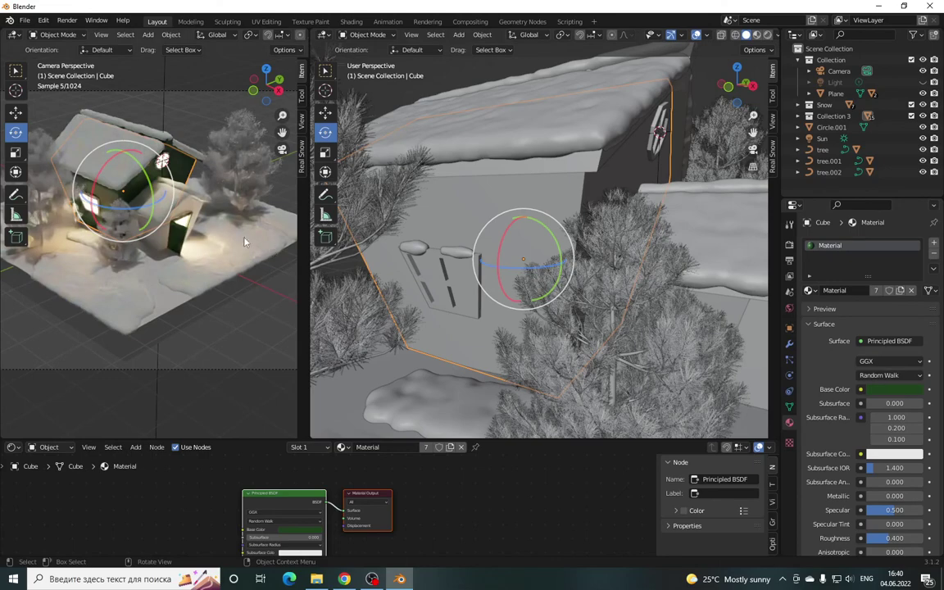
middle_click_drag(752, 148, 571, 304)
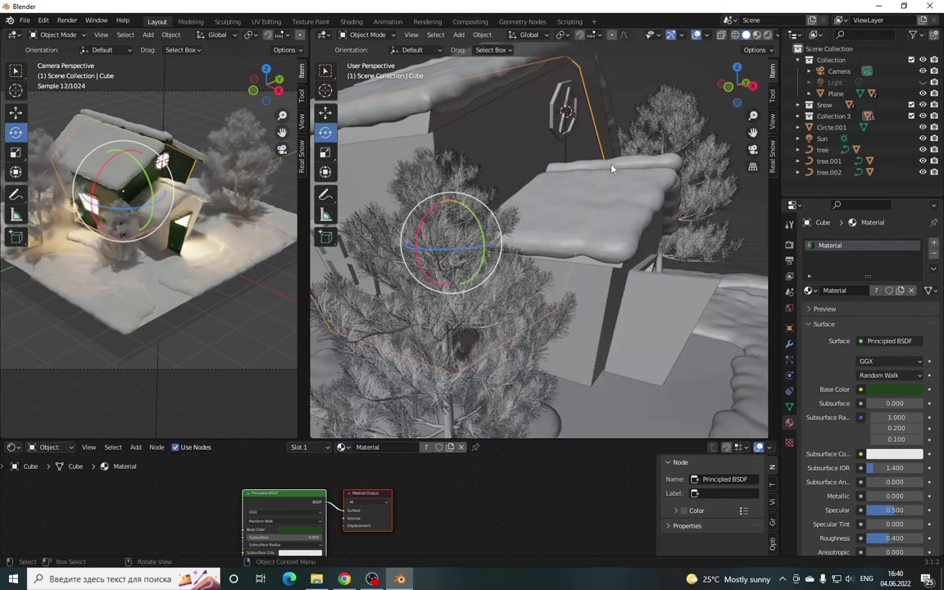
left_click_drag(440, 481, 211, 533)
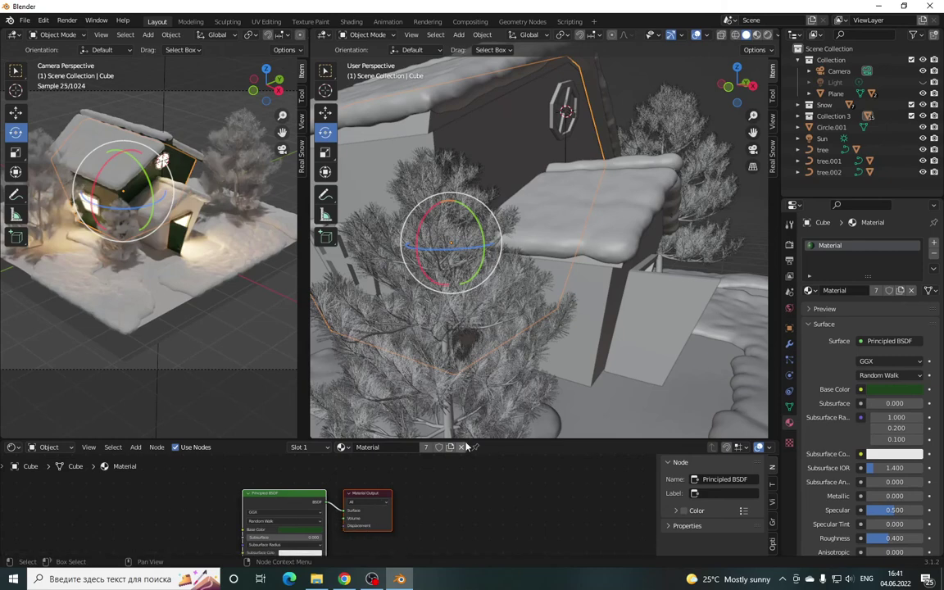
- Select Cube.011 and paste the copied nodes, removing the stray Emission node and duplicate output
left_click(598, 301)
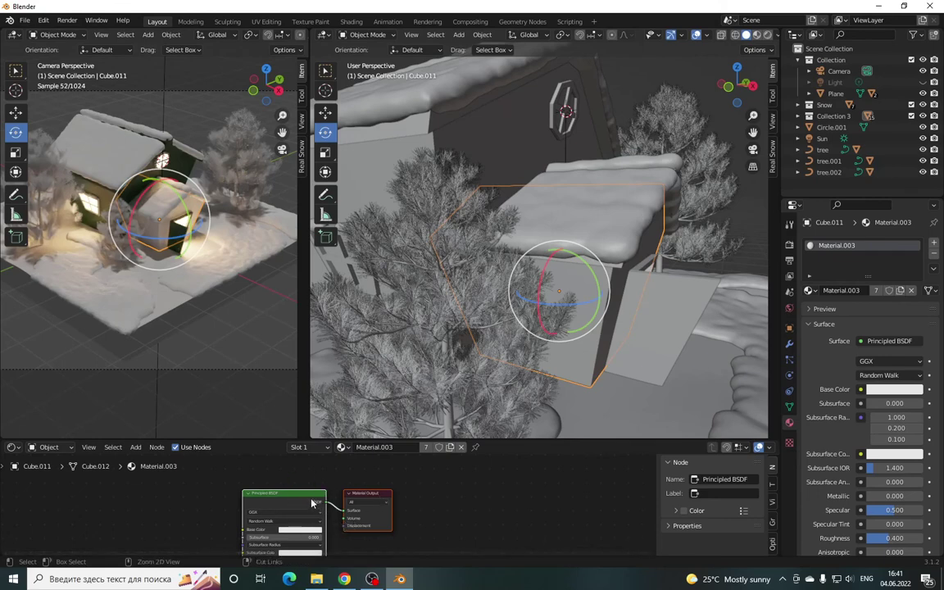
key("ctrl+v")
mouse_move(308, 498)
left_mouse_down()
mouse_move(321, 497)
mouse_move(295, 526)
left_mouse_up()
left_click_drag(280, 490, 289, 489)
key("Delete")
left_click(367, 495)
key("shift+d")
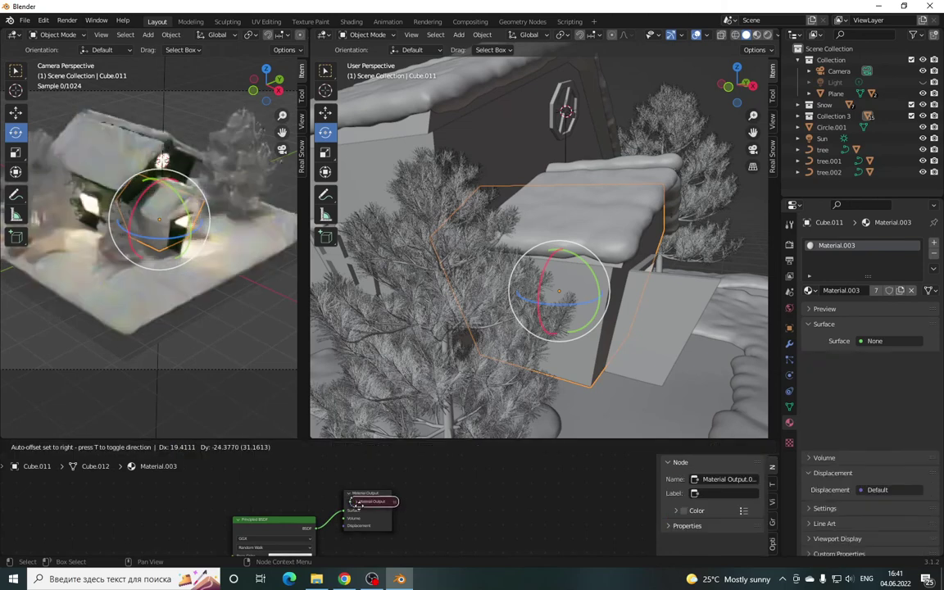
key("ctrl+z")
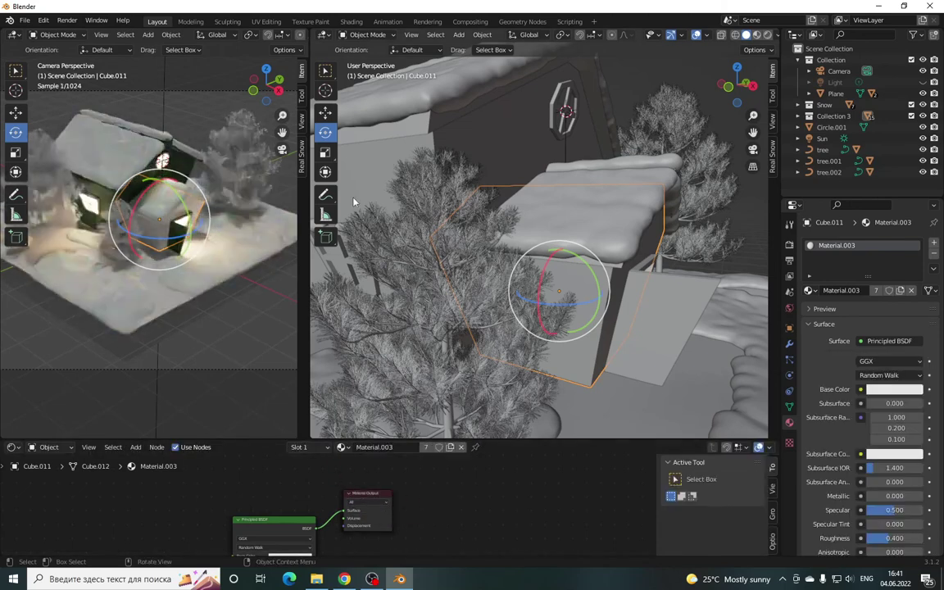
- Replace Cube.011's old white nodes with the main wall's dark green material nodes
left_click(450, 150)
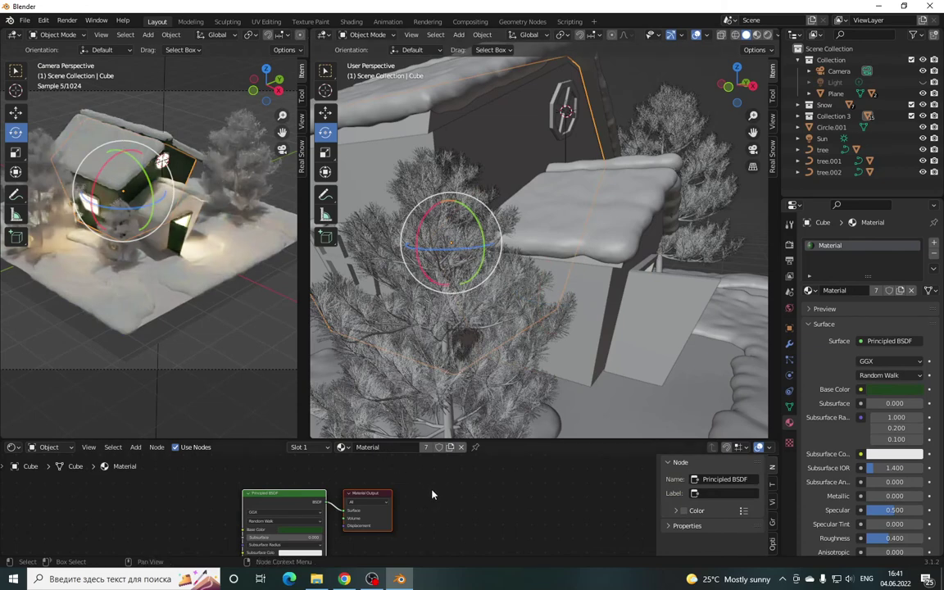
left_click_drag(467, 495, 184, 553)
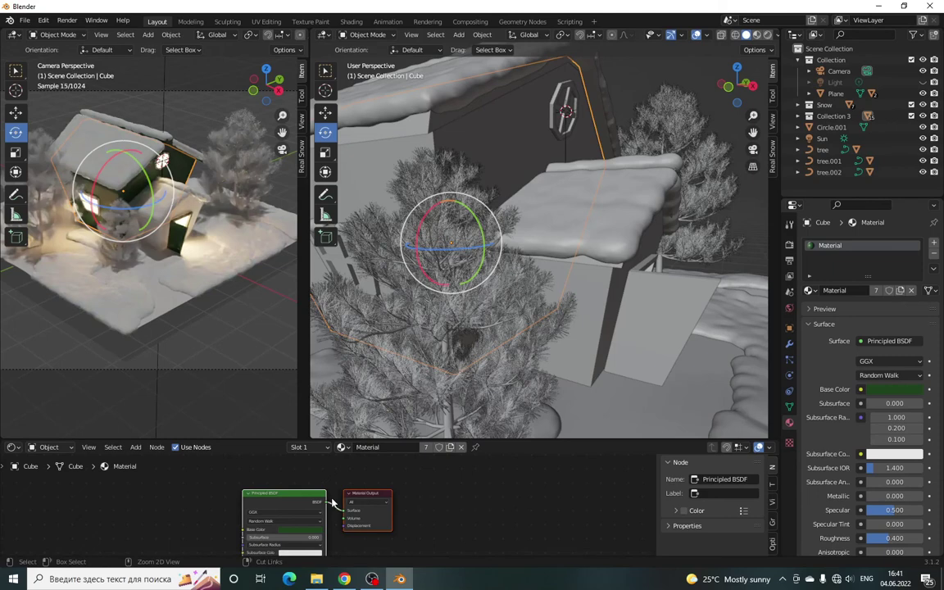
left_click(597, 322)
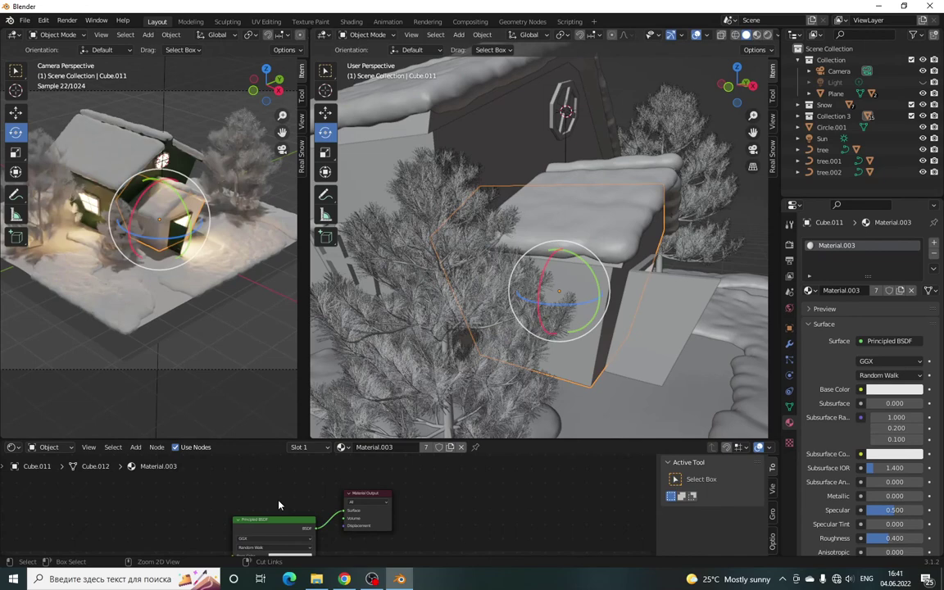
left_click_drag(279, 528, 287, 501)
left_click(435, 492)
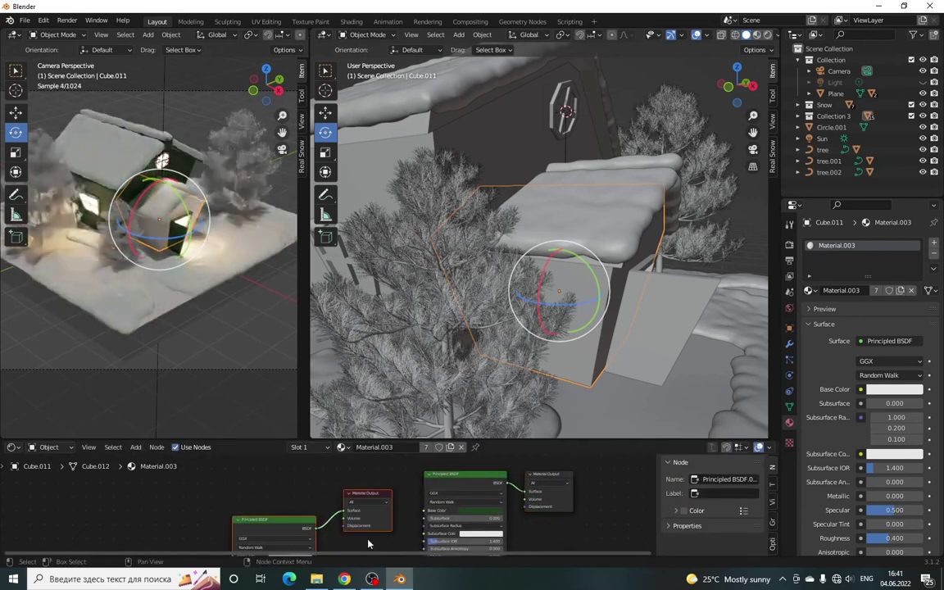
key("x")
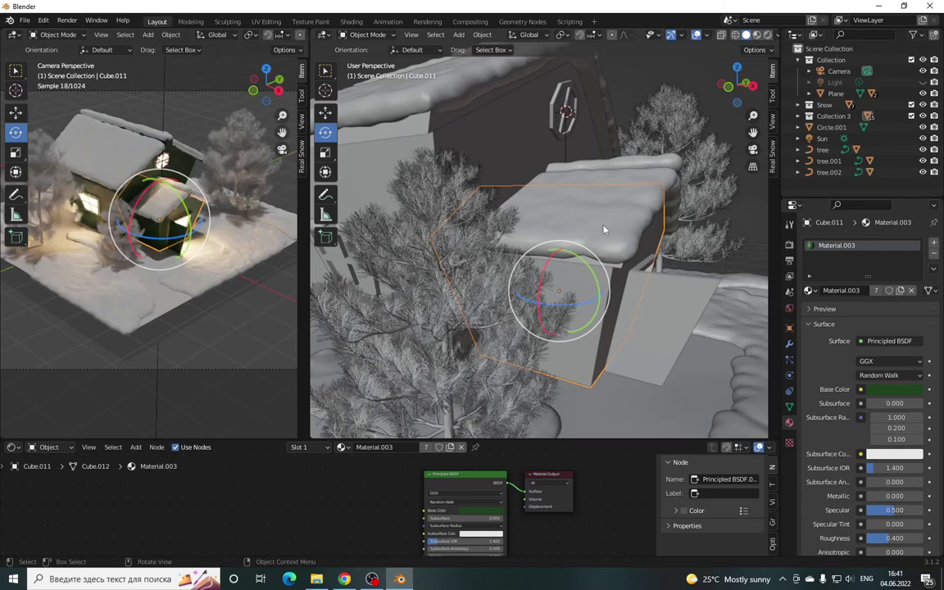
scroll(202, 182, "up", 4)
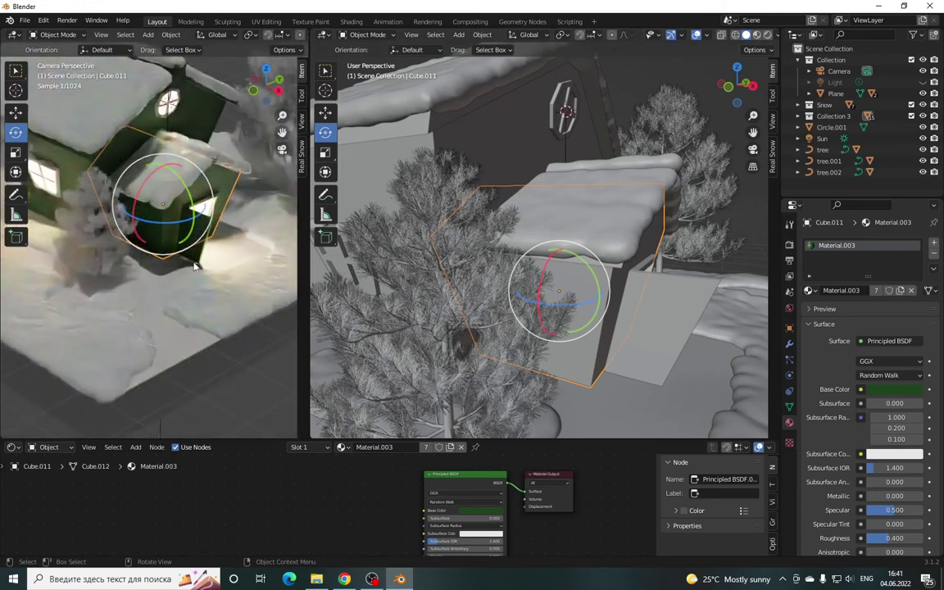
left_click(159, 340)
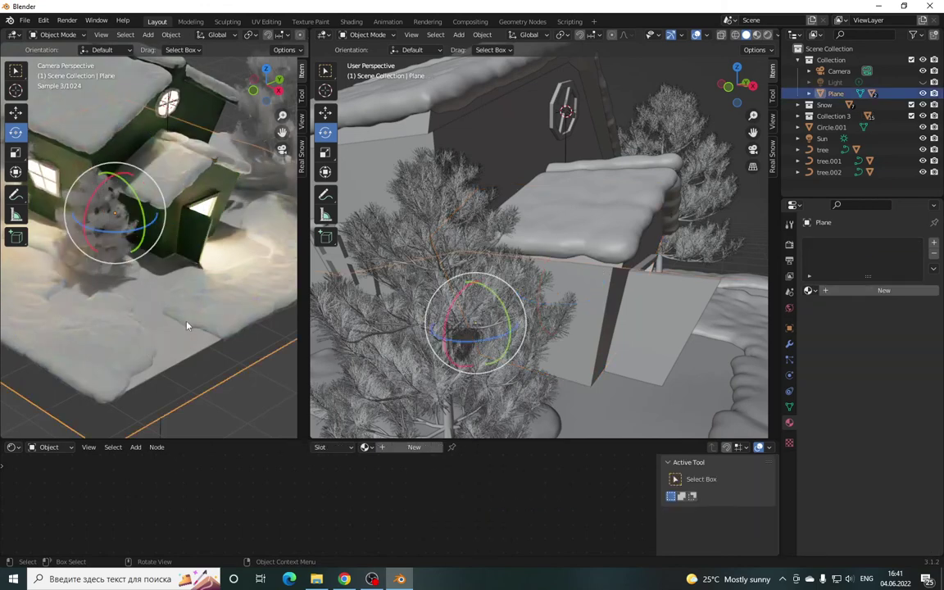
- Give the Plane a new material with a pale, near-neutral grey base colour and faint blue tint
middle_click_drag(190, 321, 174, 290)
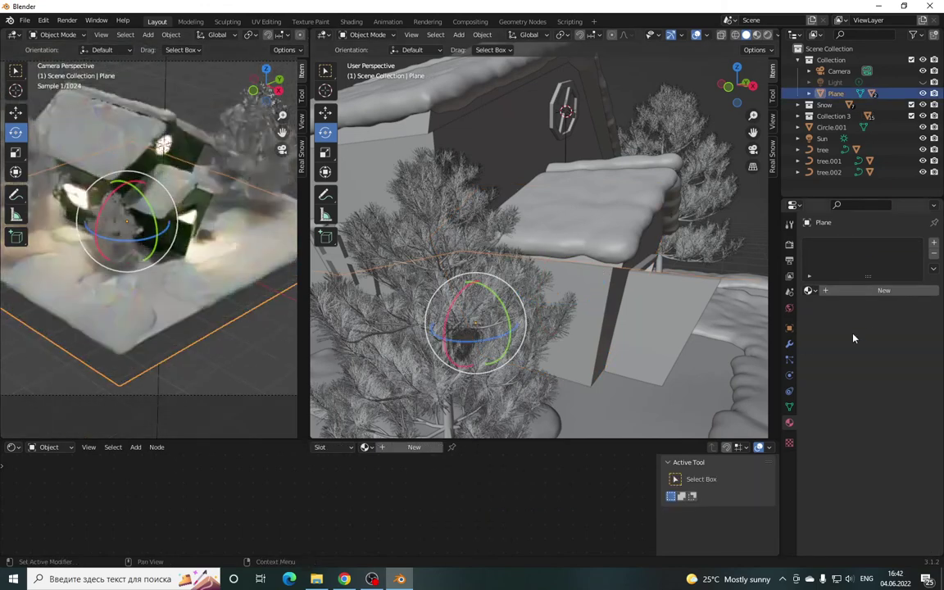
left_click(866, 295)
left_click(885, 389)
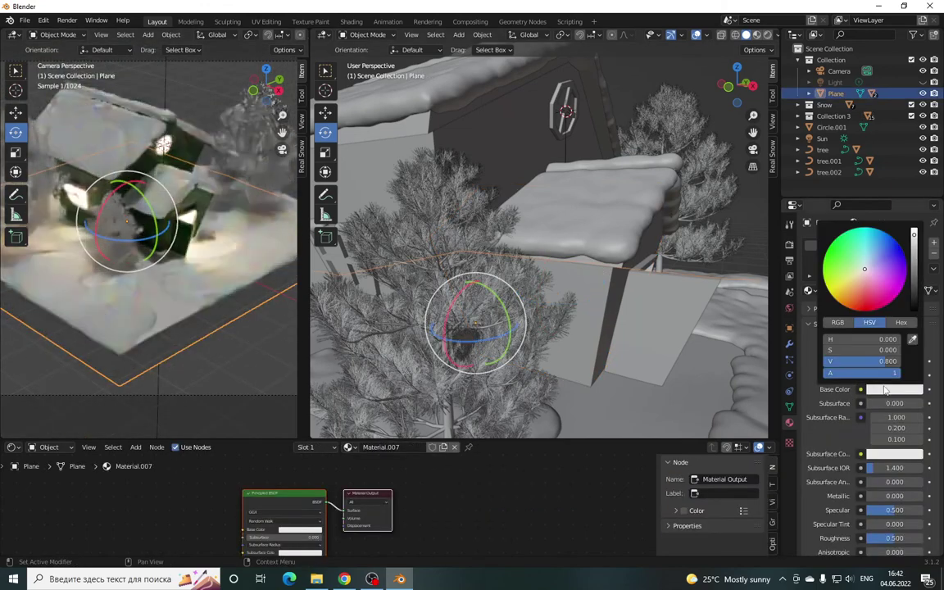
left_click_drag(915, 236, 917, 261)
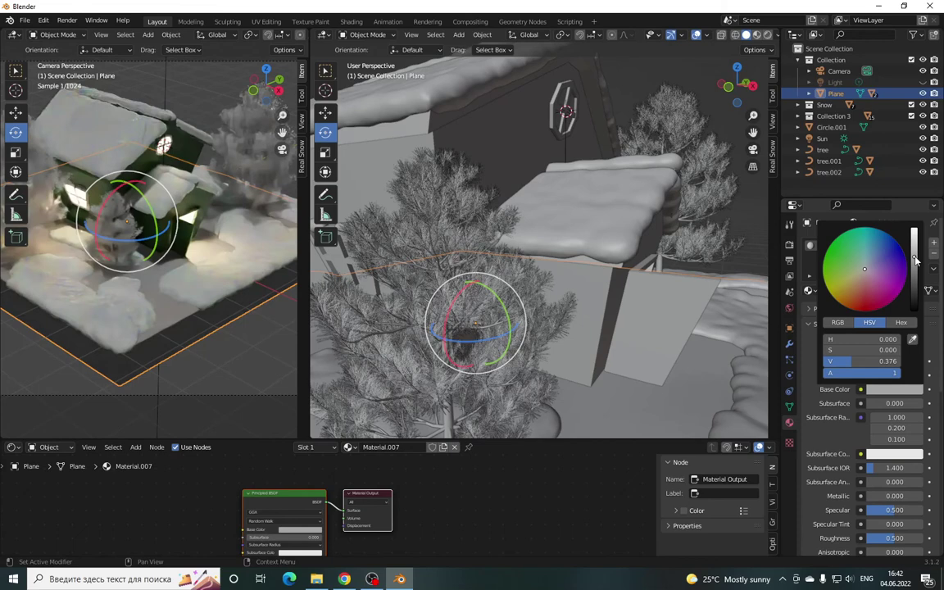
left_click(870, 270)
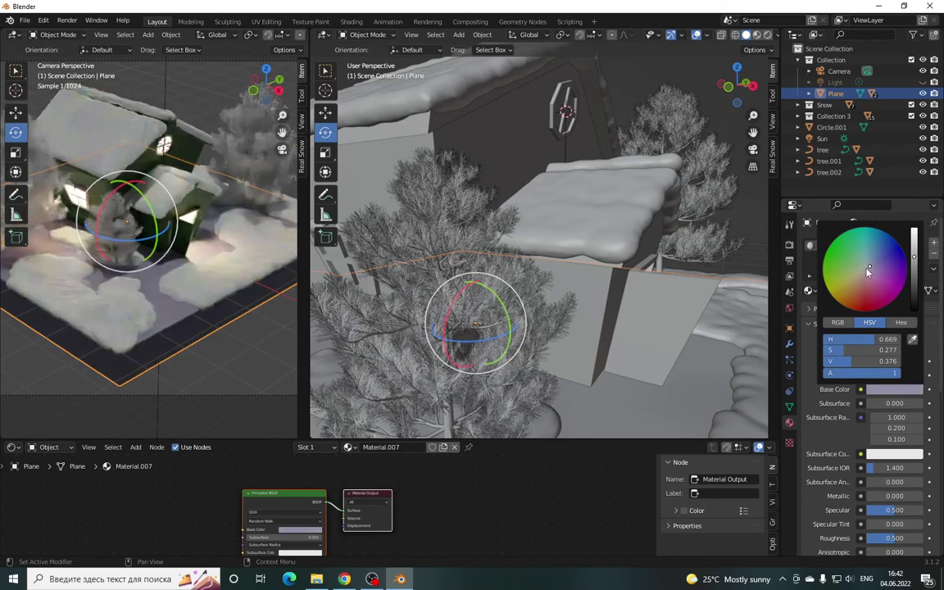
left_click(867, 271)
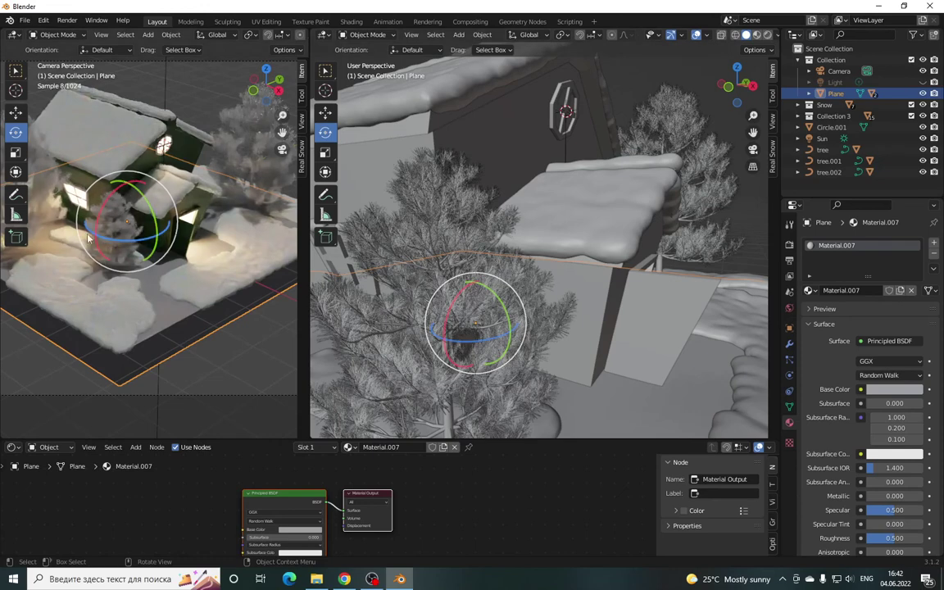
- Orbit the view toward the left pine and select that tree
left_click_drag(281, 133, 653, 251)
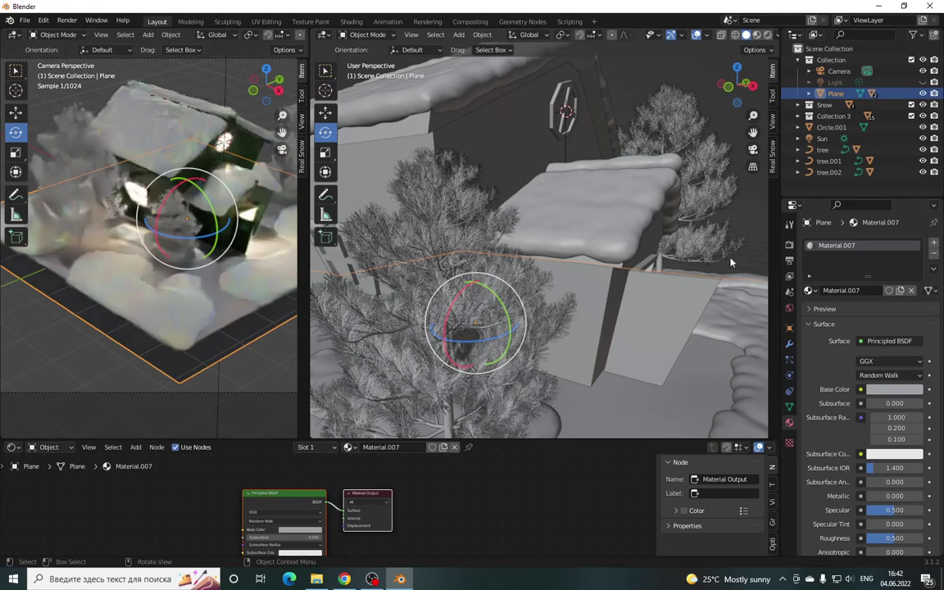
middle_click_drag(677, 120, 681, 206)
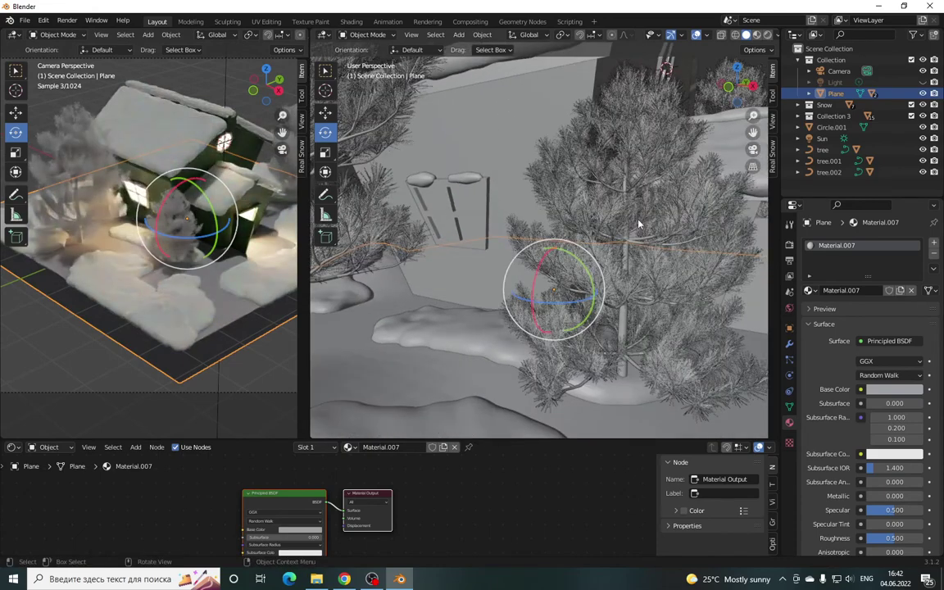
middle_click_drag(478, 253, 358, 256)
left_click(386, 197)
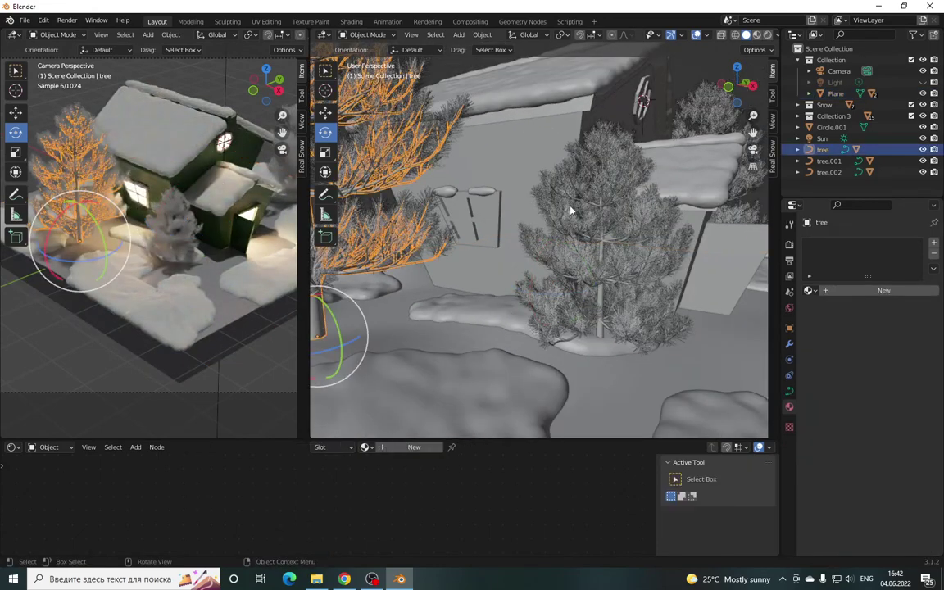
- Frame the tree and give it a new material with dark brown Base Color (H 0.035, S 0.993, V 0.084)
key("KP_Decimal")
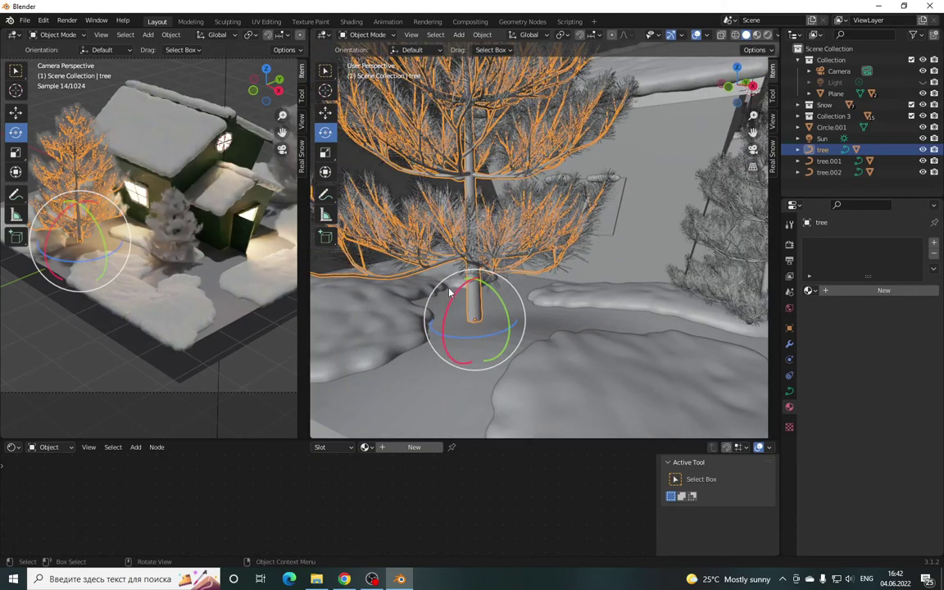
mouse_move(418, 440)
left_mouse_down()
mouse_move(417, 351)
mouse_move(463, 386)
left_mouse_up()
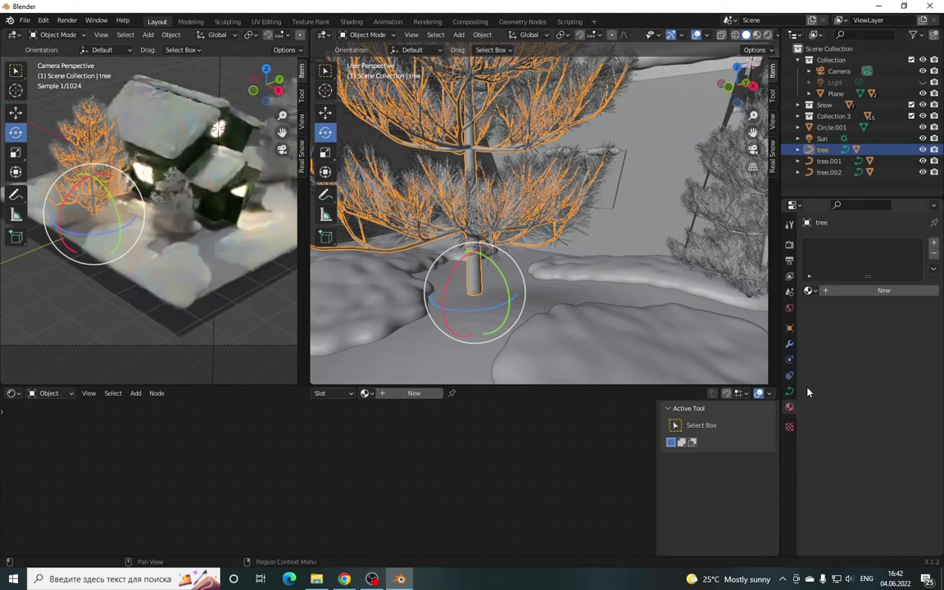
left_click(875, 291)
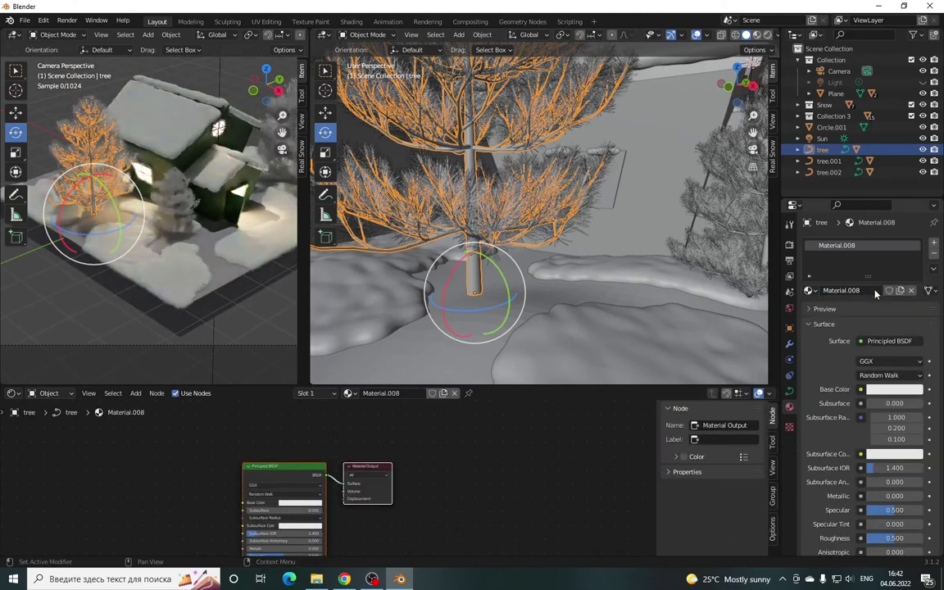
left_click(885, 390)
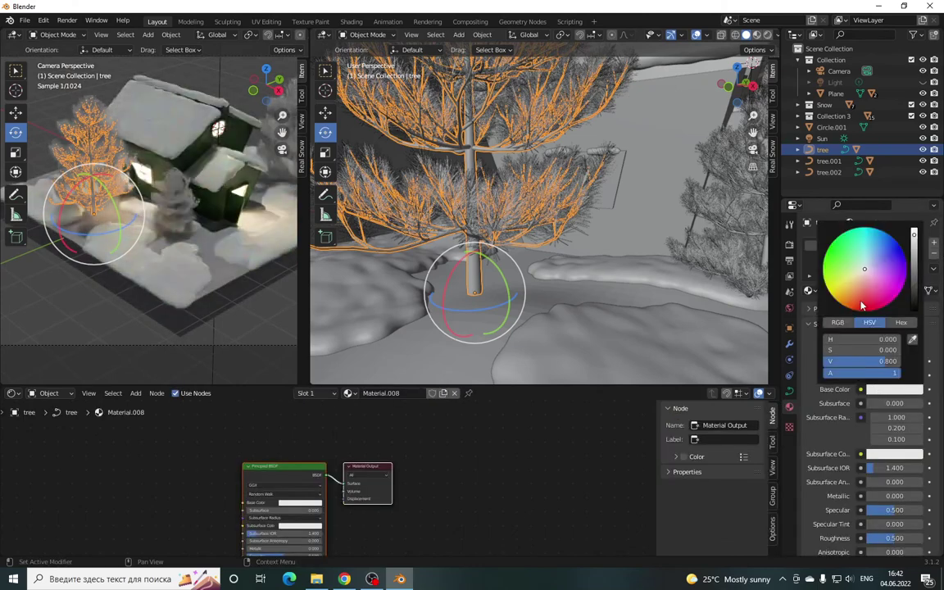
left_click_drag(842, 308, 849, 308)
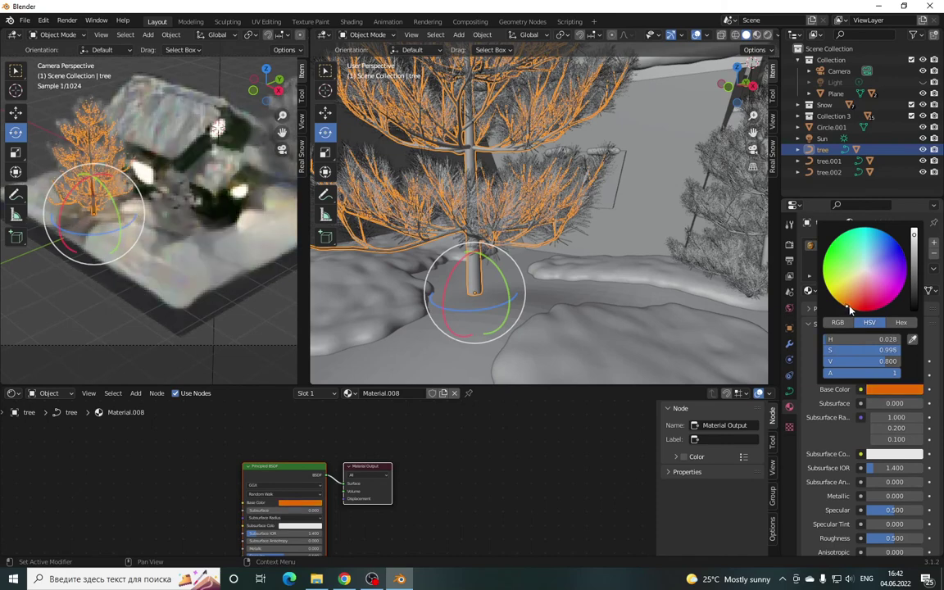
left_click_drag(914, 237, 916, 288)
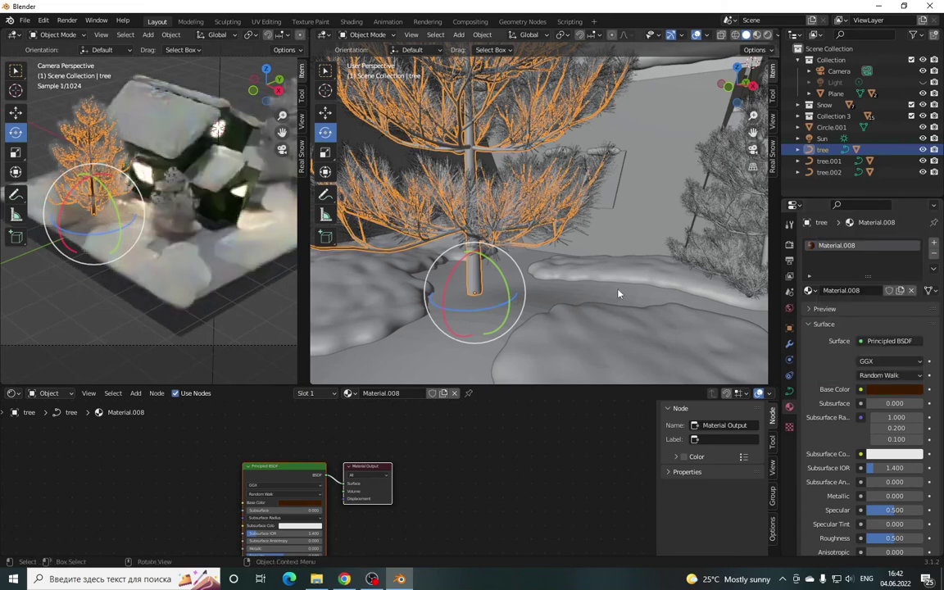
left_click_drag(480, 443, 182, 528)
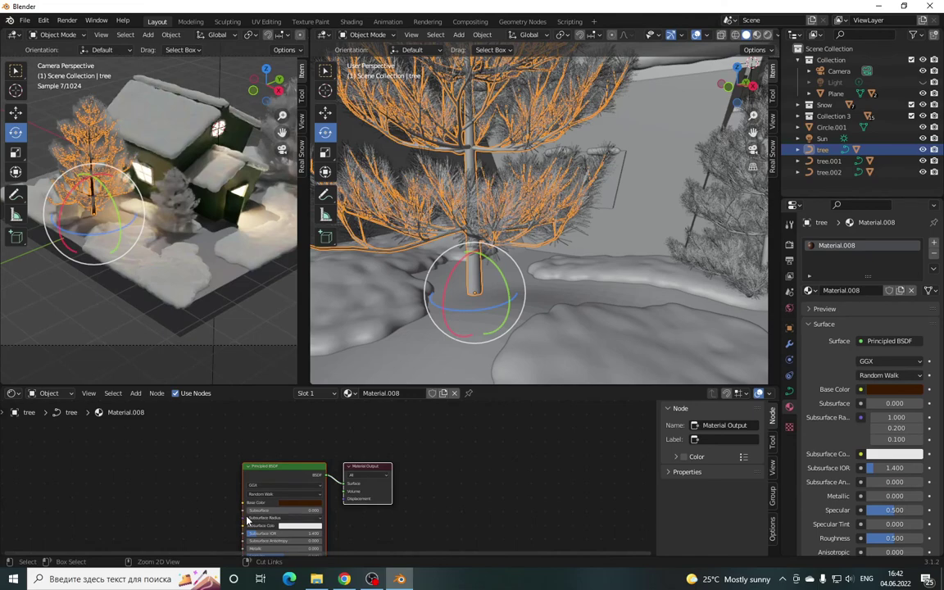
- Pan the view to the next pine and select tree.001
middle_click_drag(677, 131, 557, 139, "shift")
middle_click_drag(684, 282, 659, 274, "shift")
left_click(604, 280)
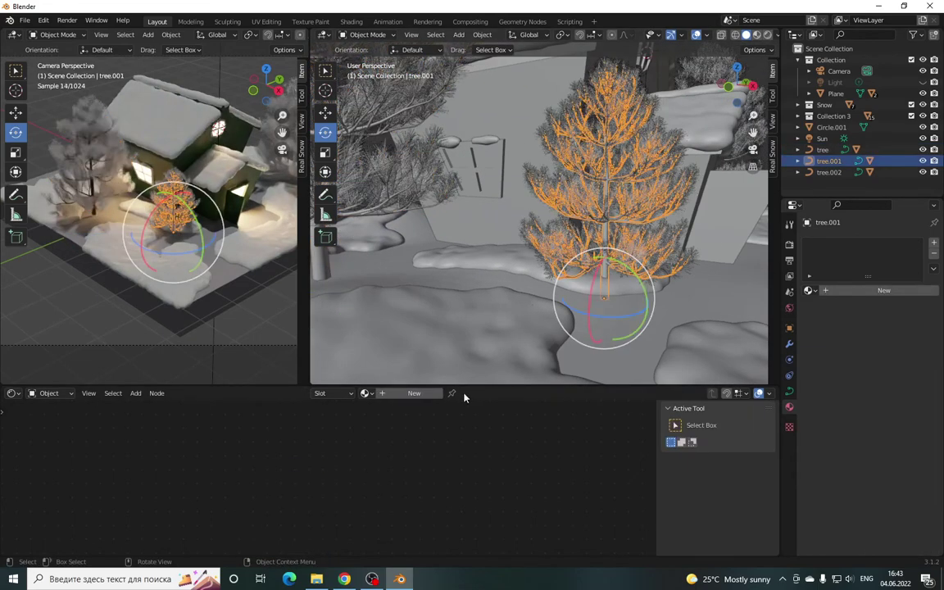
- Create a new material for tree.001, then select the first tree's dark brown shader nodes
left_click(413, 395)
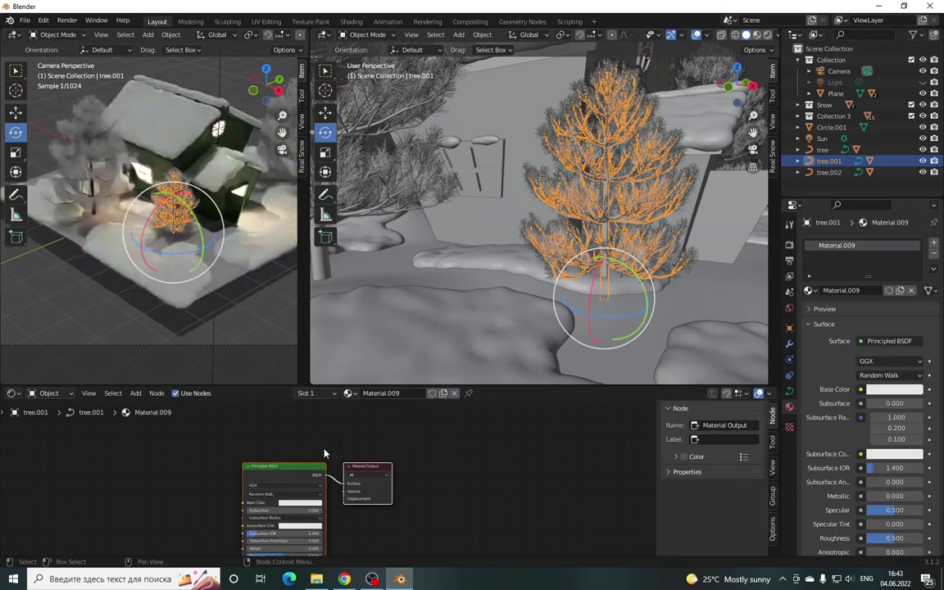
key("shift+d")
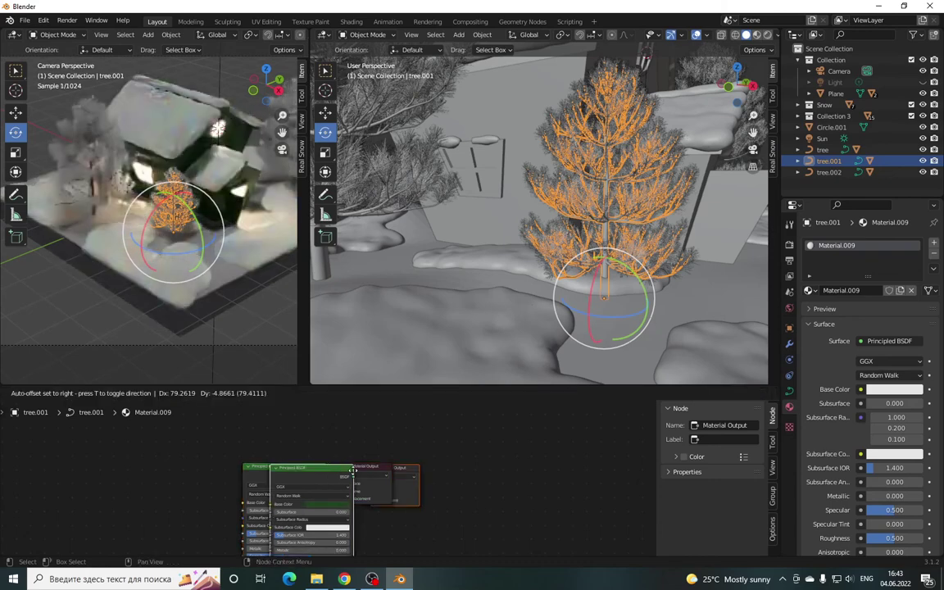
left_click(447, 438)
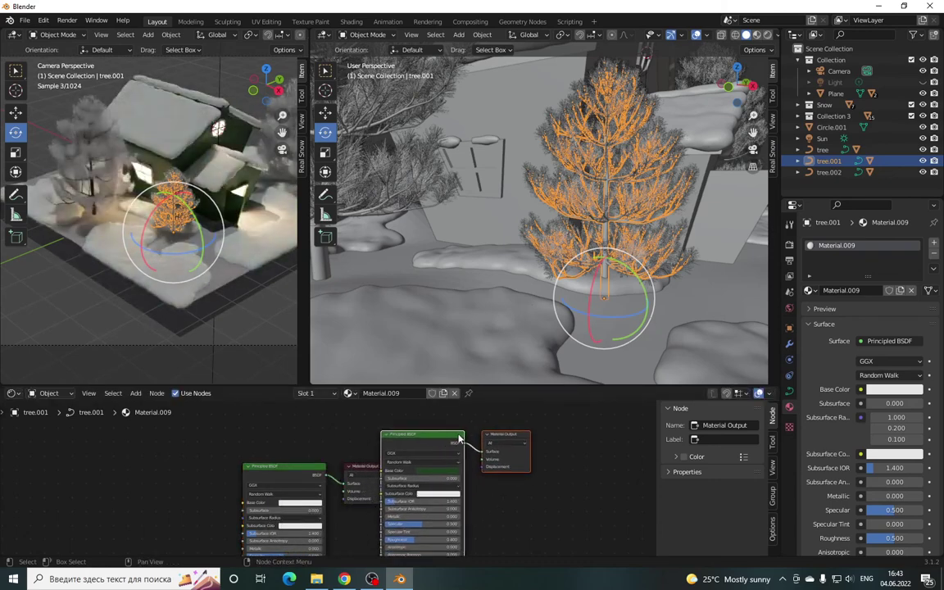
left_click(317, 240)
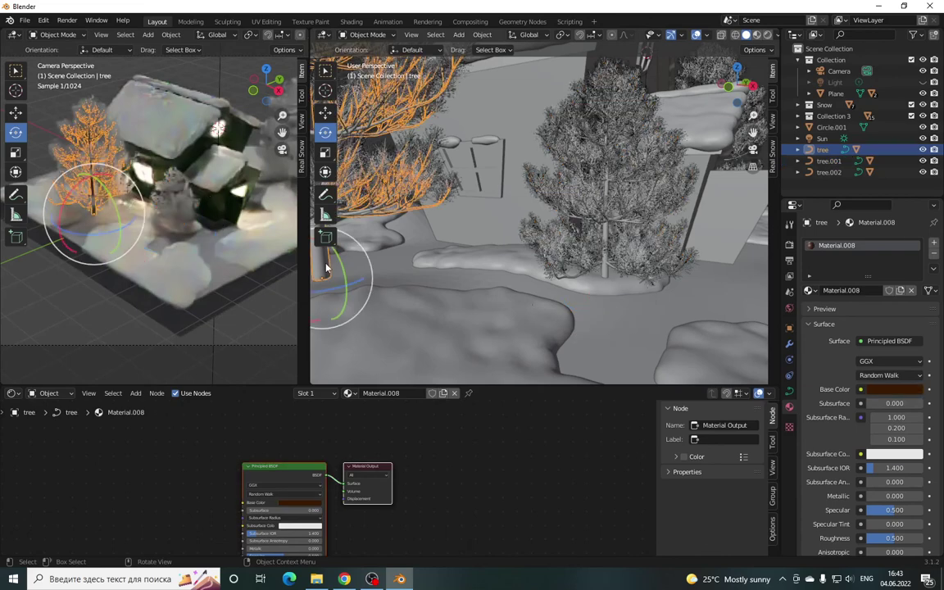
left_click(428, 452)
left_click_drag(428, 457, 348, 508)
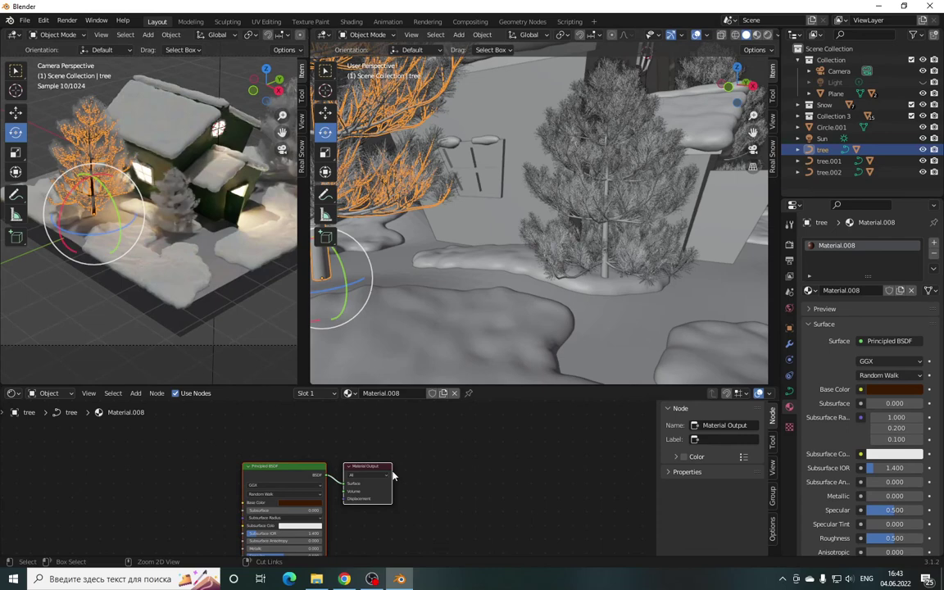
- Paste the dark brown nodes into tree.001's material and delete its default white nodes
left_click(604, 277)
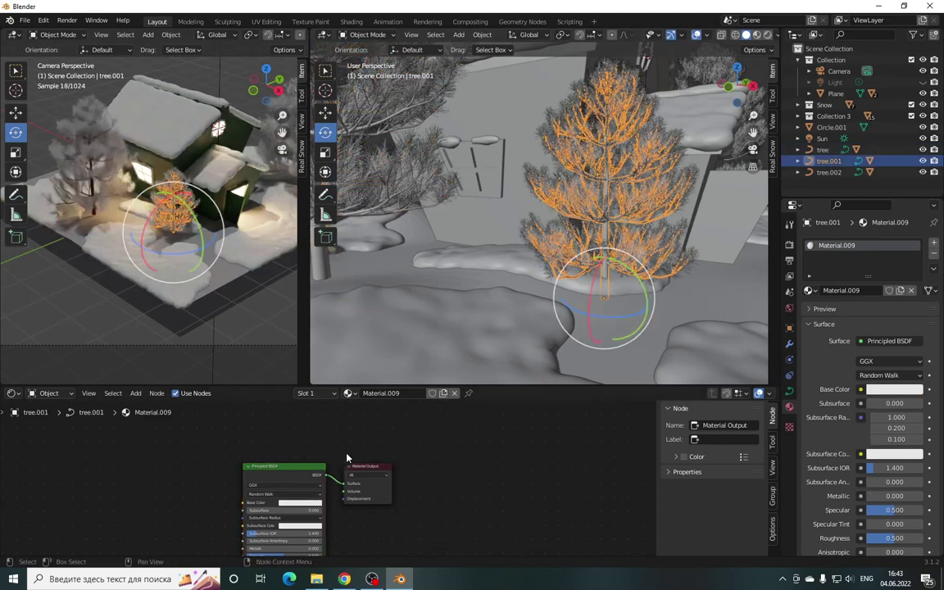
key("a")
key("shift+d")
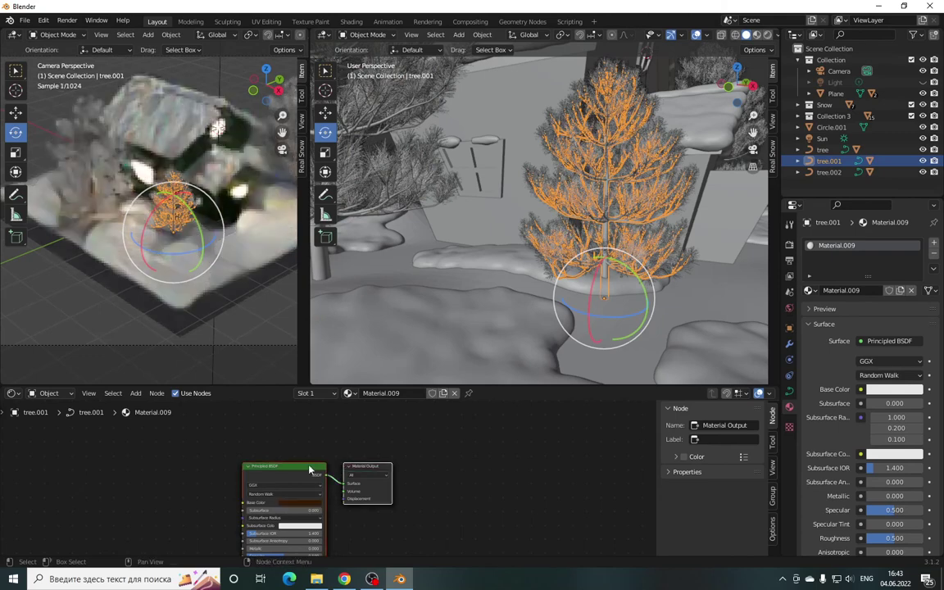
left_click(530, 427)
left_click_drag(194, 447, 404, 503)
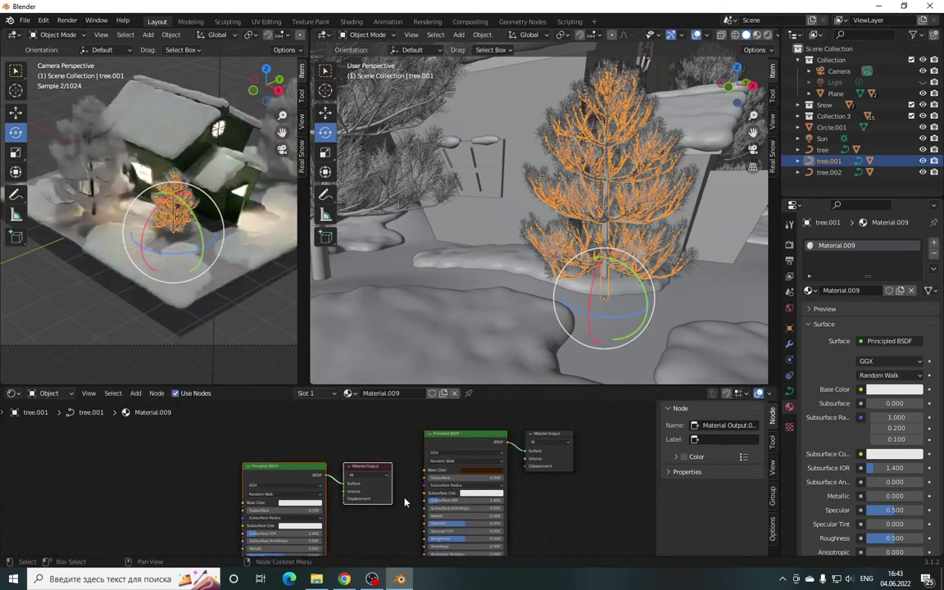
key("Delete")
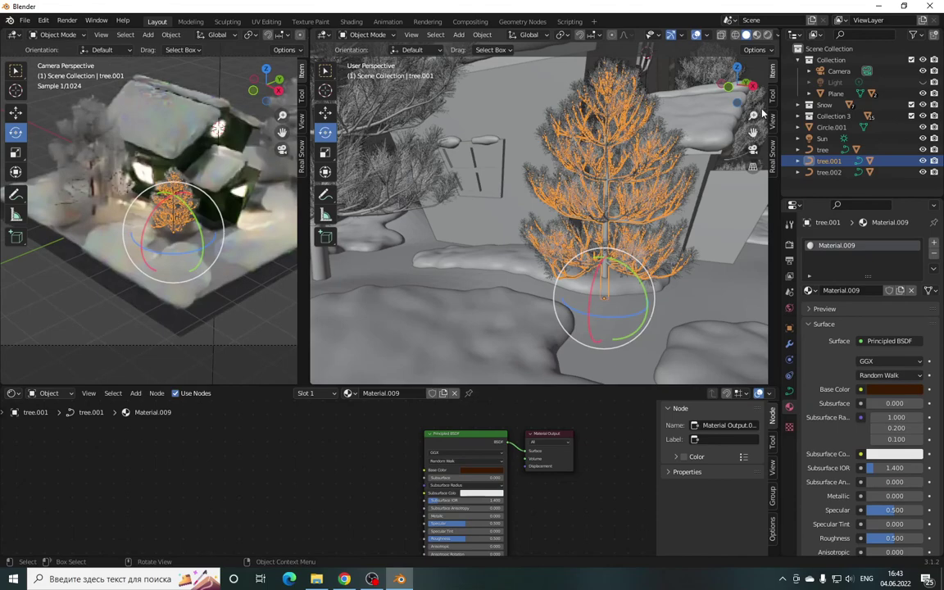
middle_click_drag(574, 213, 660, 217)
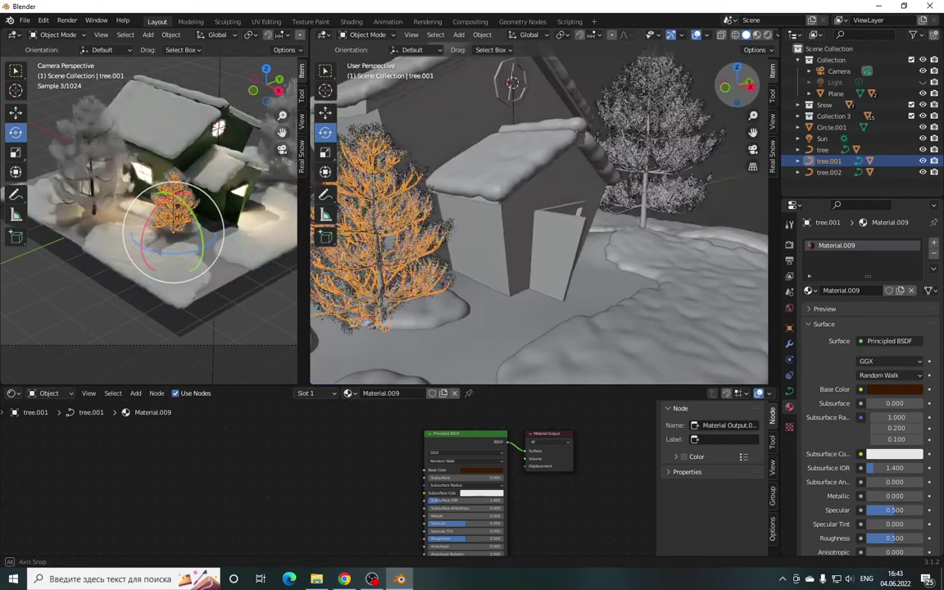
left_click(652, 233)
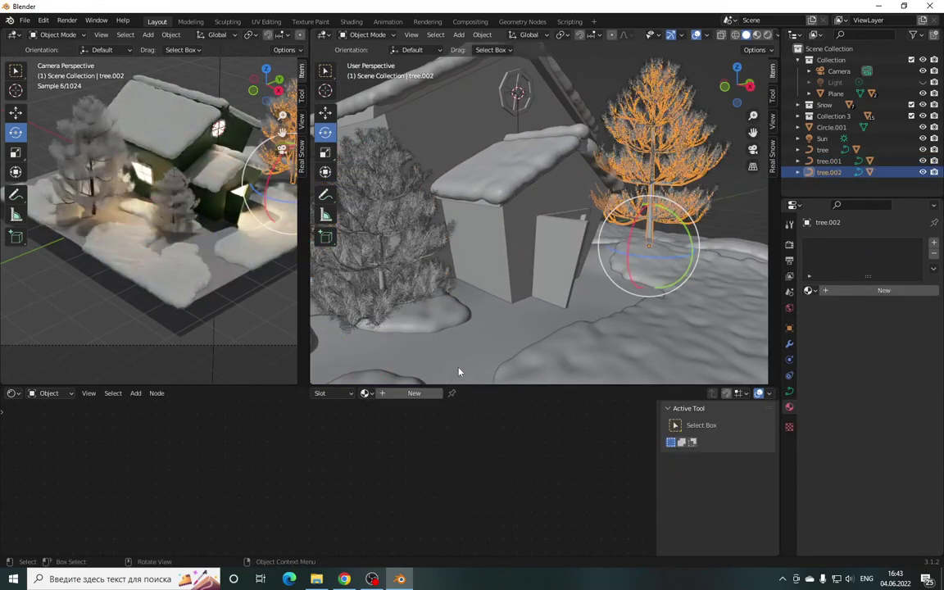
- Give tree.002 a new material using the dark brown nodes, deleting its default ones
left_click(414, 393)
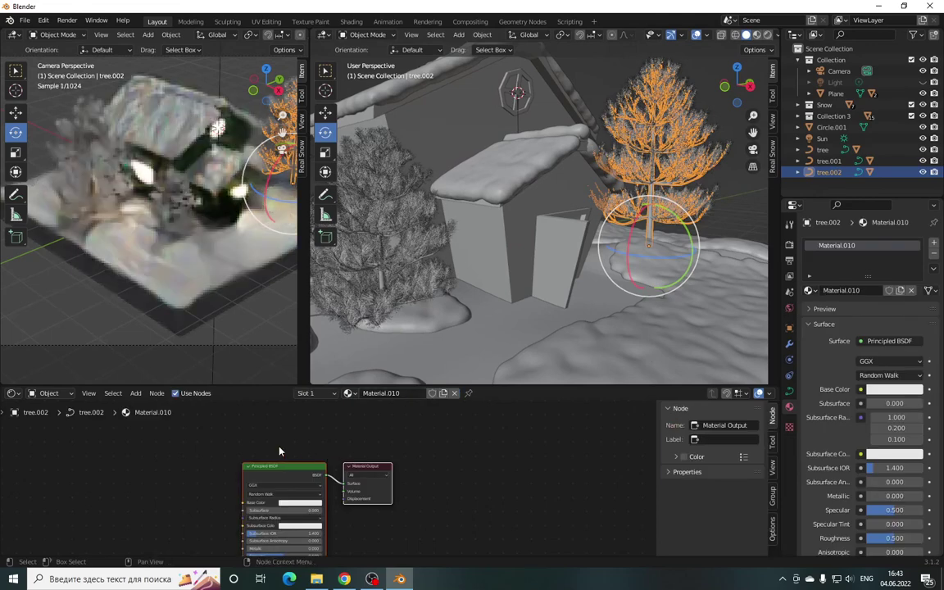
key("shift+d")
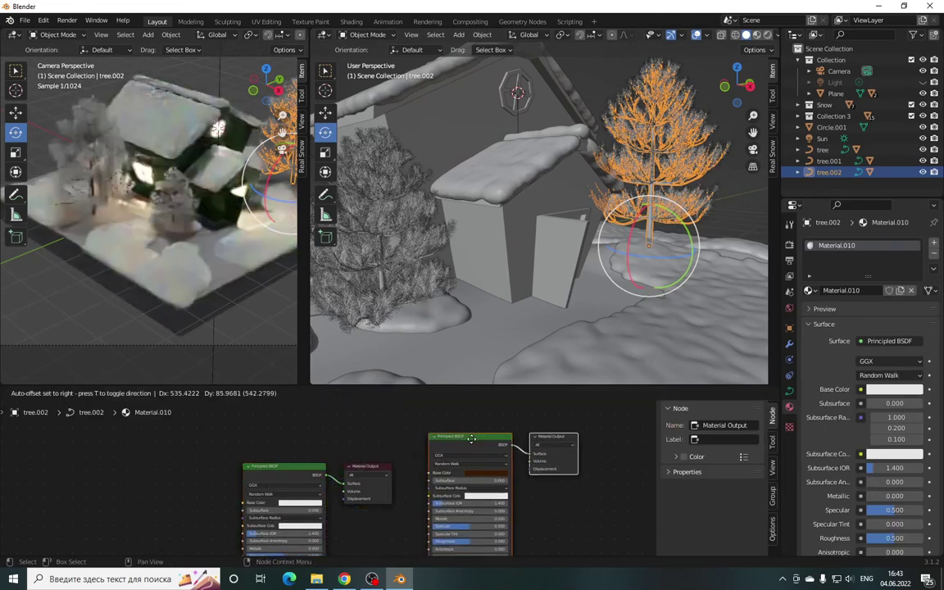
left_click(485, 441)
left_click_drag(366, 399, 223, 475)
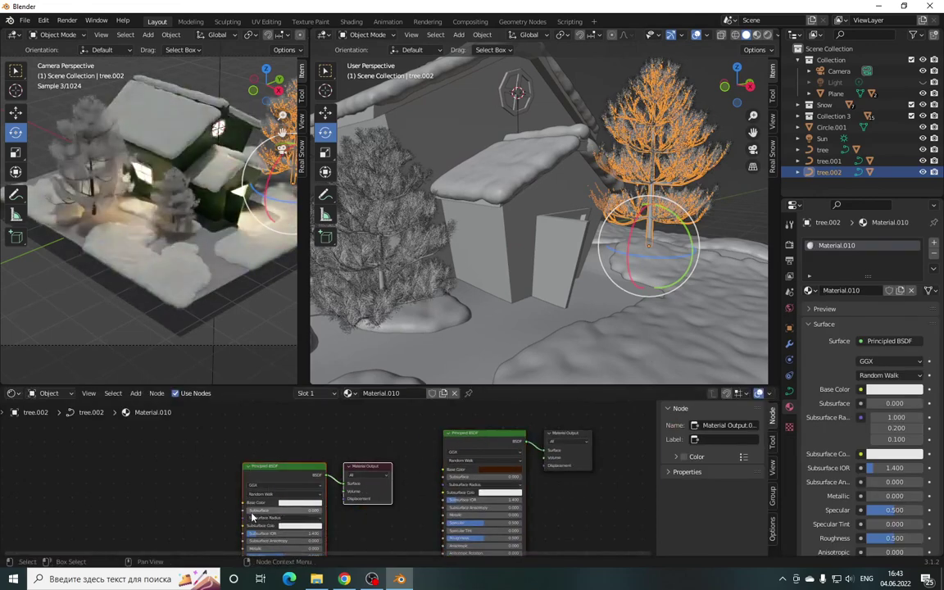
key("x")
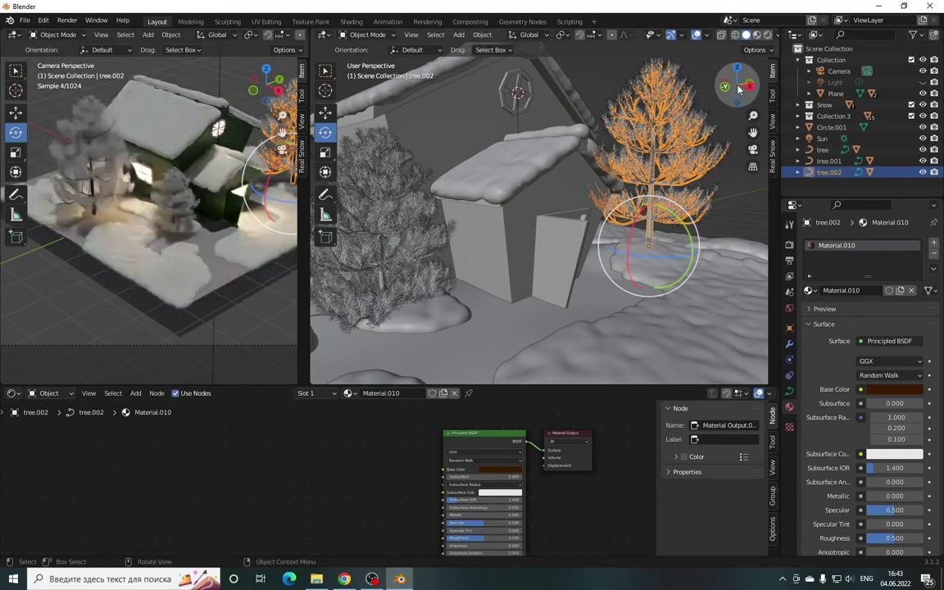
- Zoom and pan out to frame the whole snowy diorama, then bring up the Add menu
left_click_drag(738, 86, 713, 90)
scroll(531, 193, "down", 3)
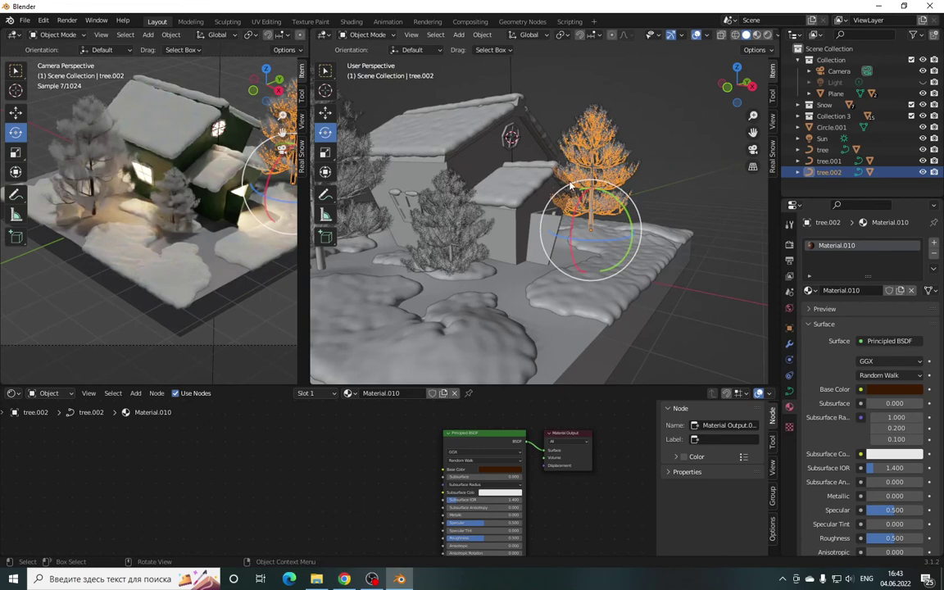
scroll(191, 221, "down", 3)
scroll(191, 222, "up", 2)
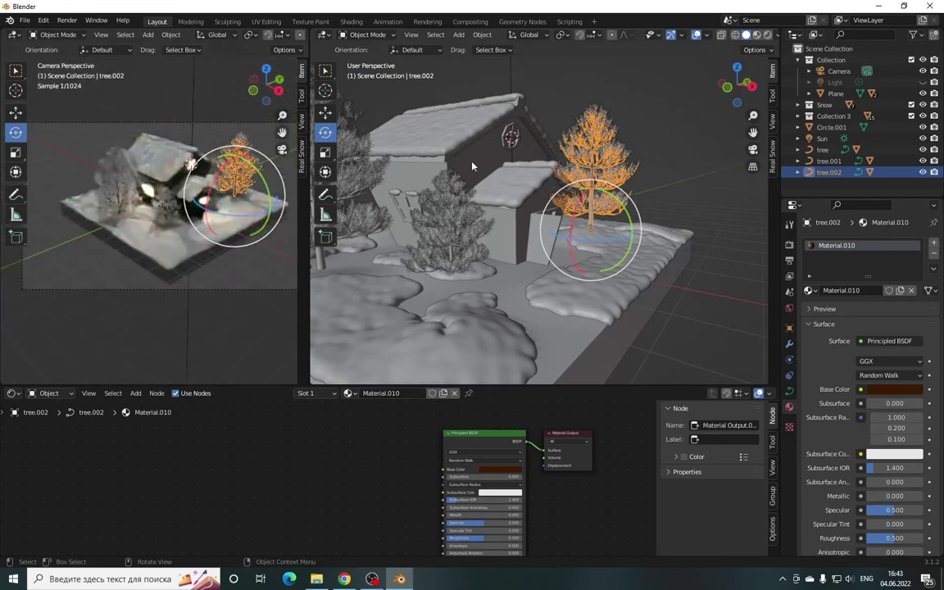
middle_click_drag(623, 180, 646, 173)
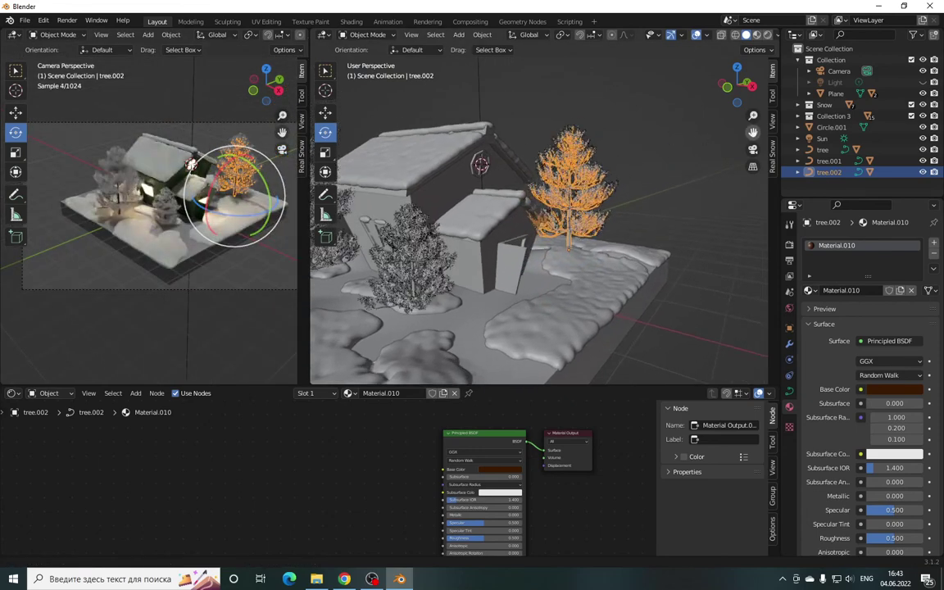
left_click(646, 173)
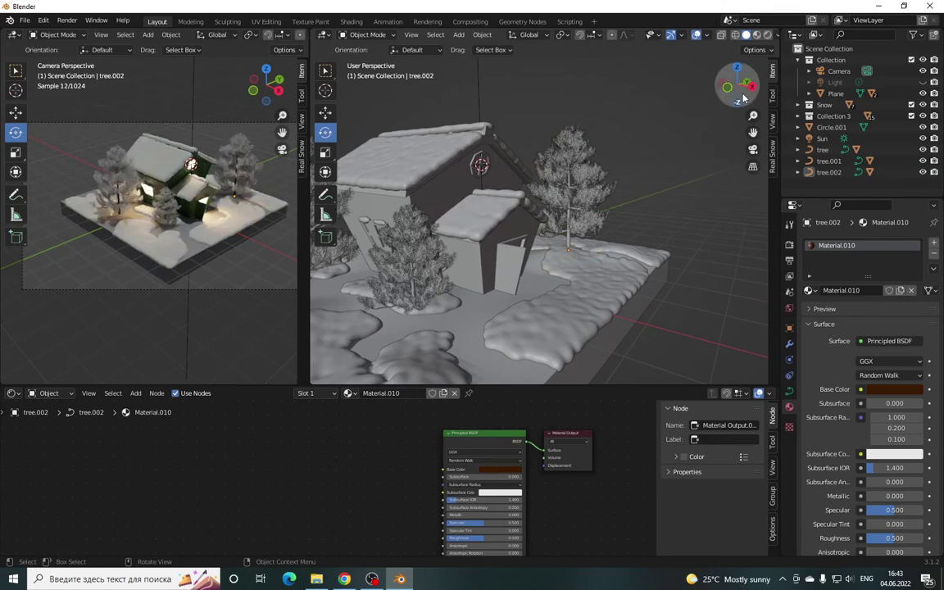
left_click_drag(737, 86, 743, 92)
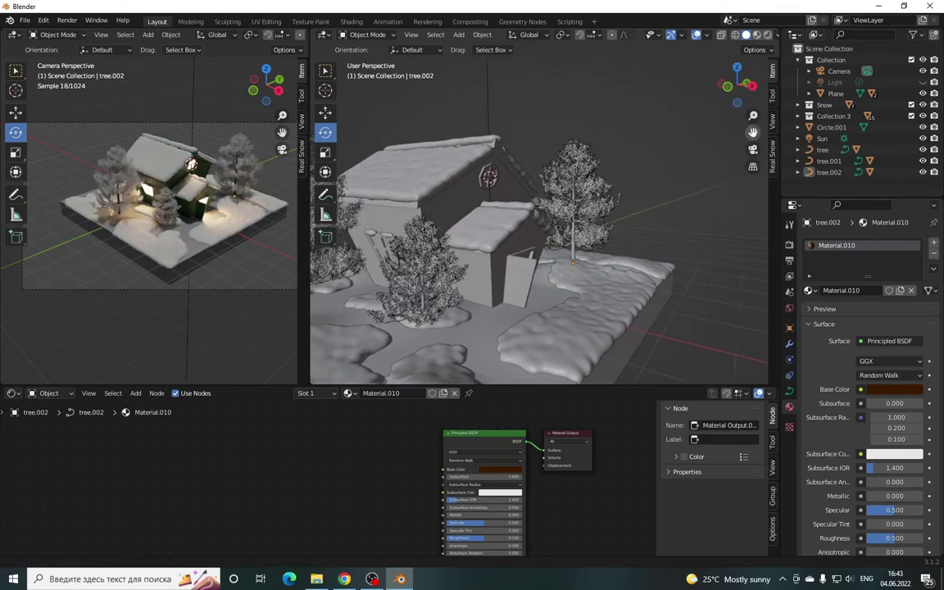
left_click_drag(753, 132, 754, 132)
scroll(629, 106, "down", 3)
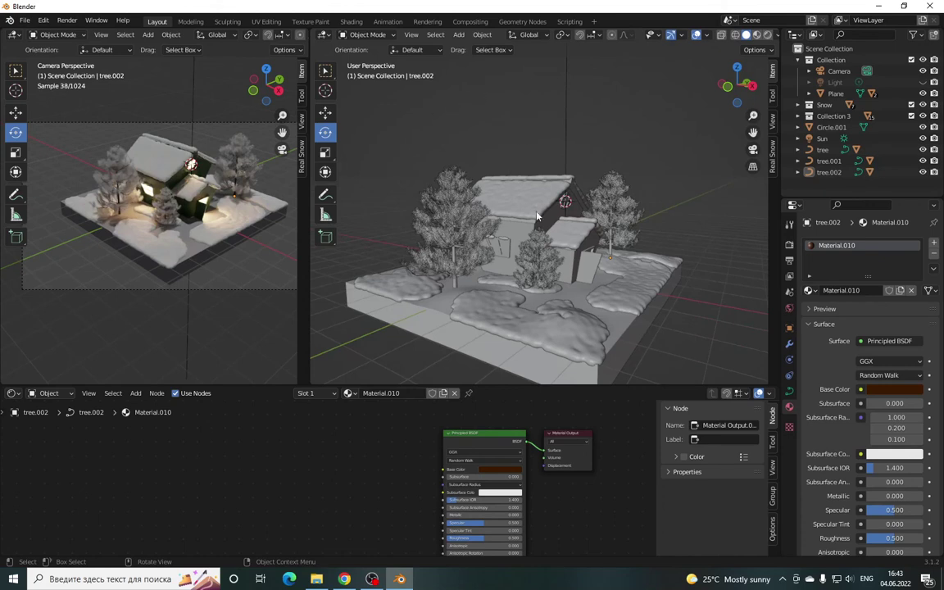
left_click(458, 34)
mouse_move(492, 48)
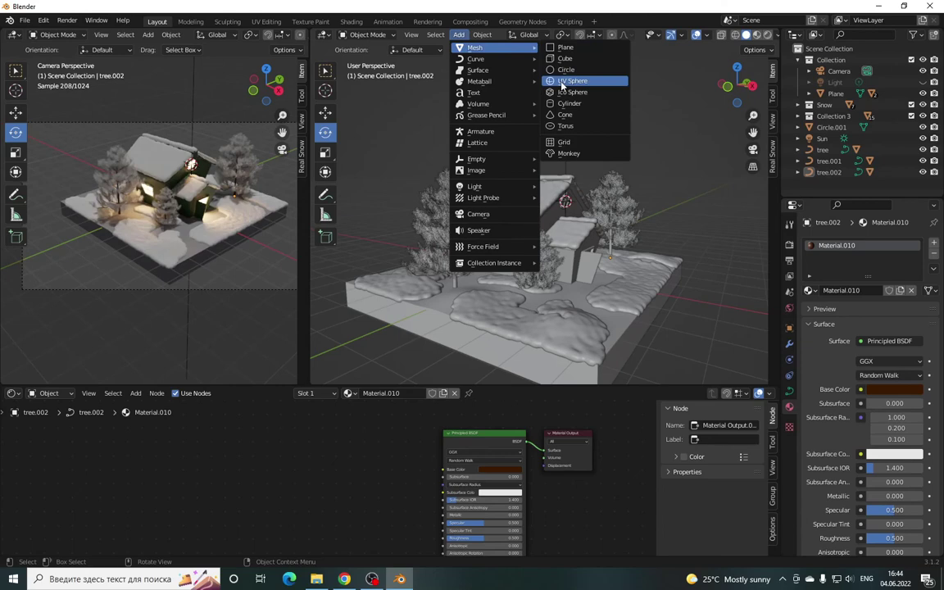
- Add a UV sphere, lift it up and left above the diorama, and scale it to 0.533
left_click(565, 82)
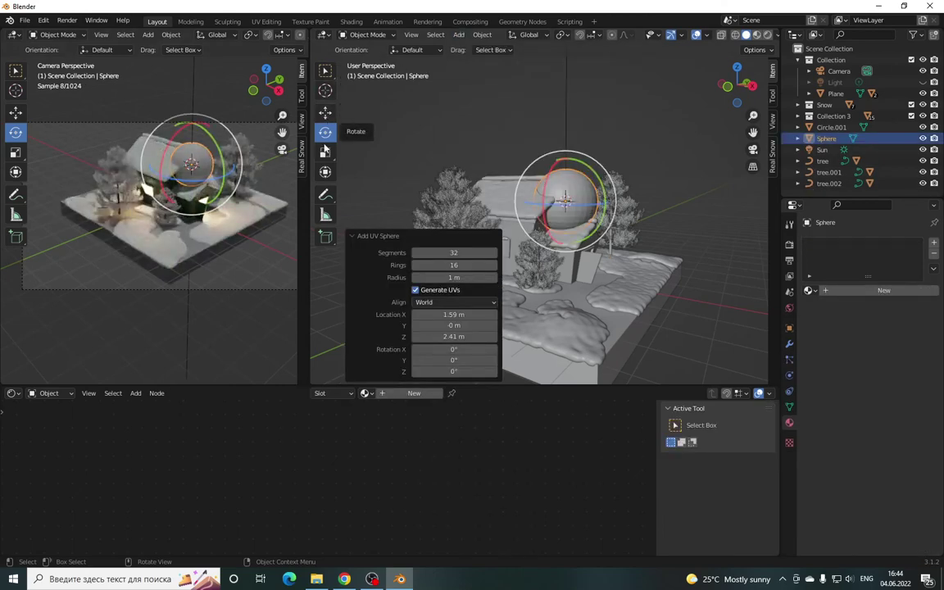
left_click(328, 116)
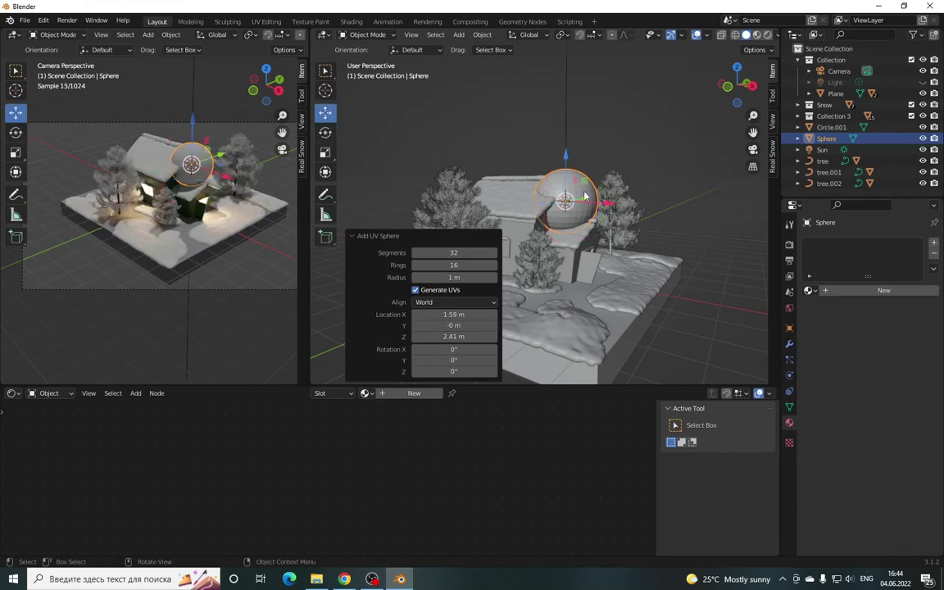
left_click_drag(566, 157, 567, 76)
left_click_drag(609, 118, 477, 139)
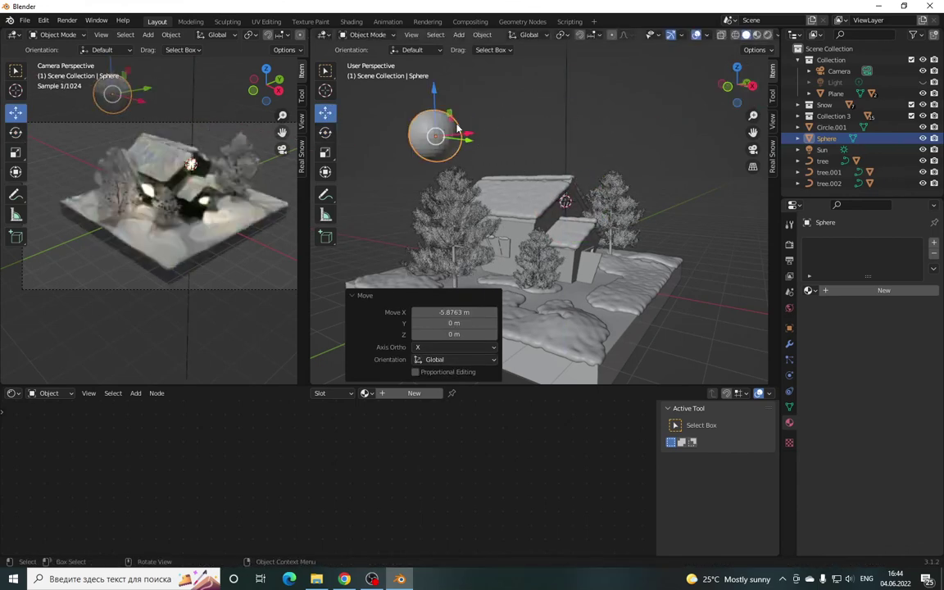
left_click(324, 153)
left_click_drag(392, 135, 419, 143)
key("shift+space")
key("g")
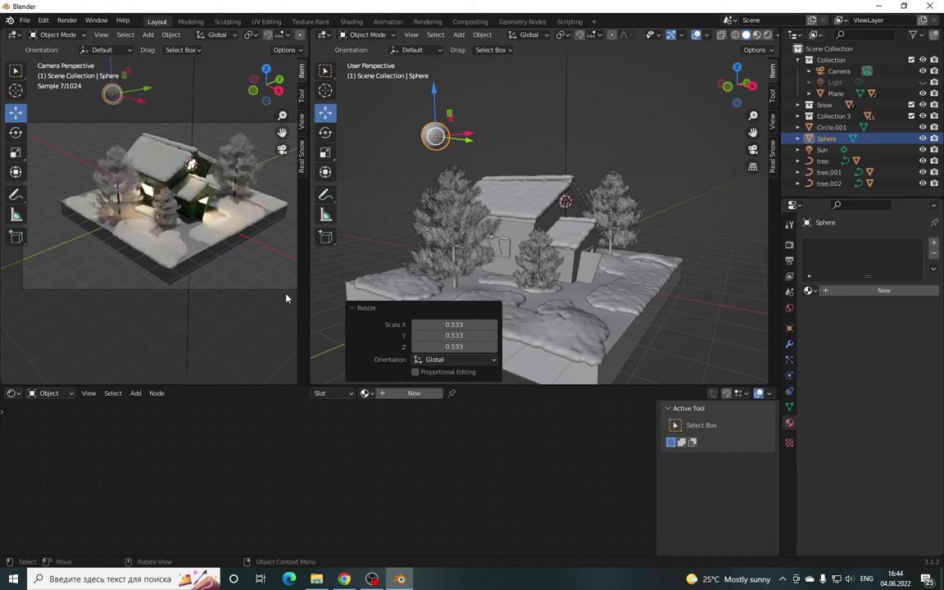
scroll(229, 190, "down", 2)
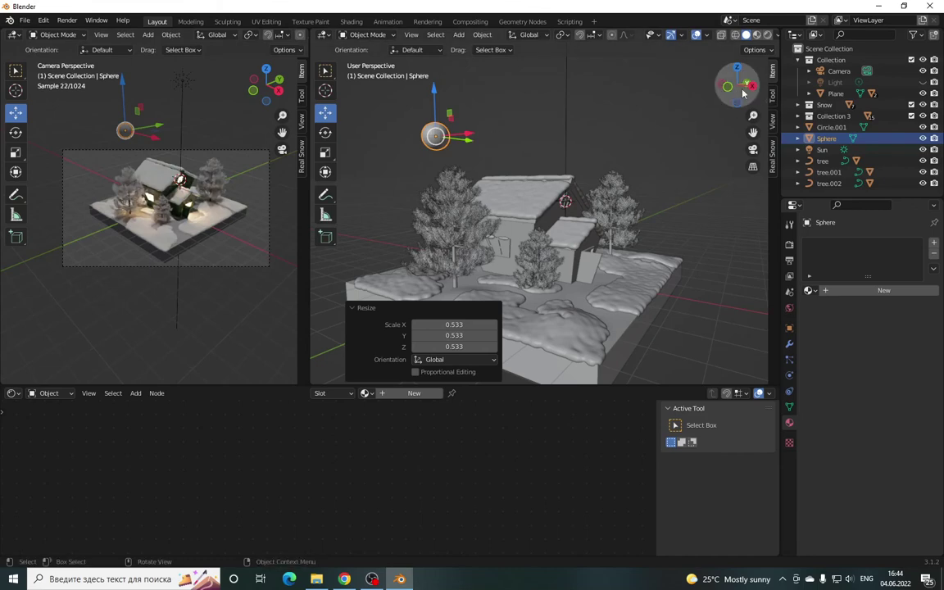
- Move the sphere freely, then lower it along the Z axis
left_click_drag(737, 85, 532, 97)
key("g")
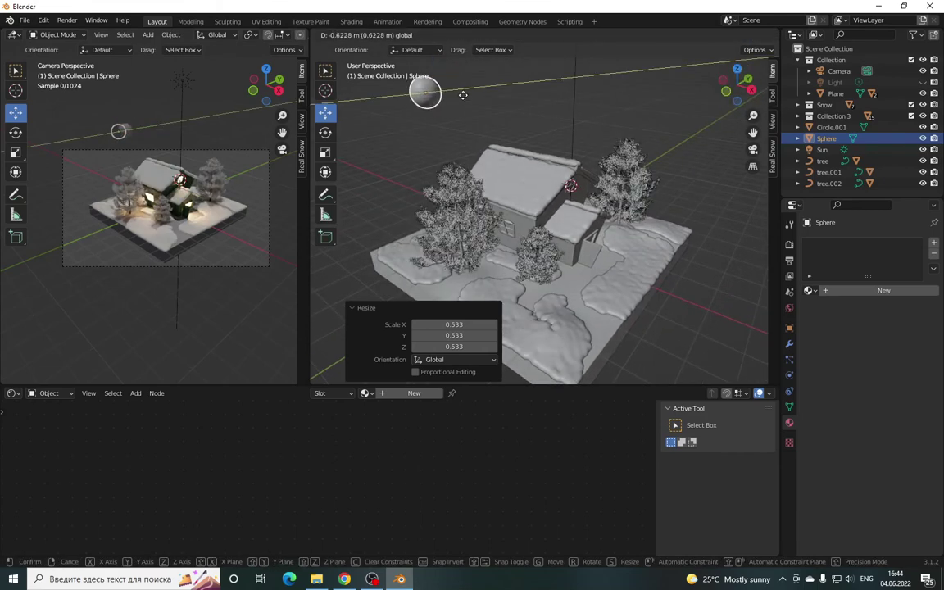
left_click(407, 127)
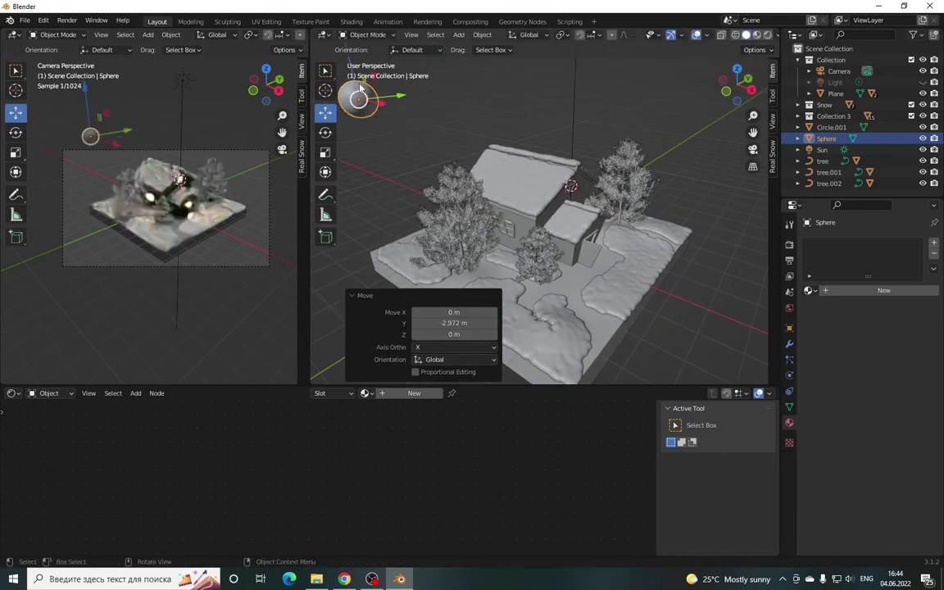
key("g")
key("z")
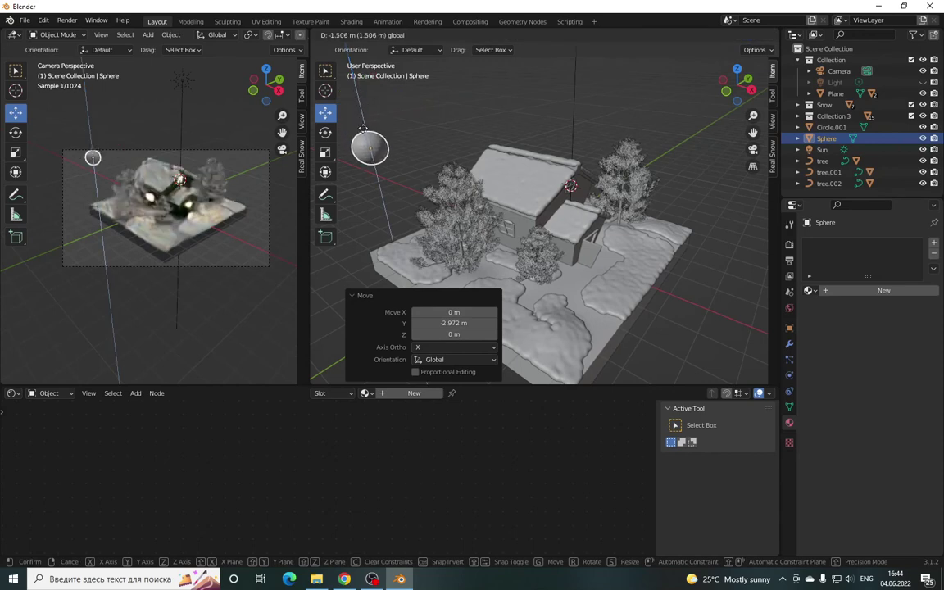
left_click(363, 129)
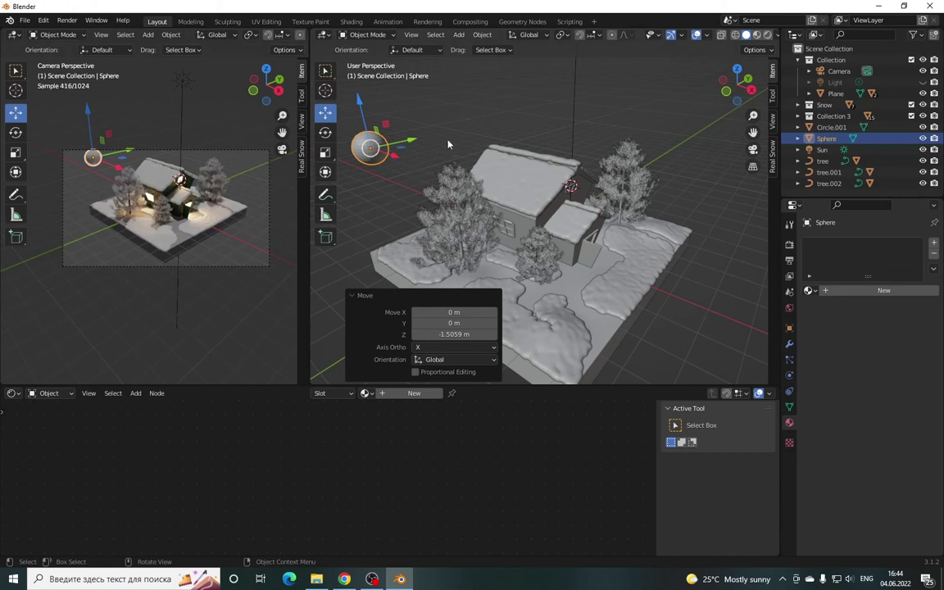
- Shift the sphere along Y to hang above the diorama's right side, then give it a new material
mouse_move(407, 144)
left_mouse_down()
mouse_move(566, 120)
mouse_move(725, 204)
left_mouse_up()
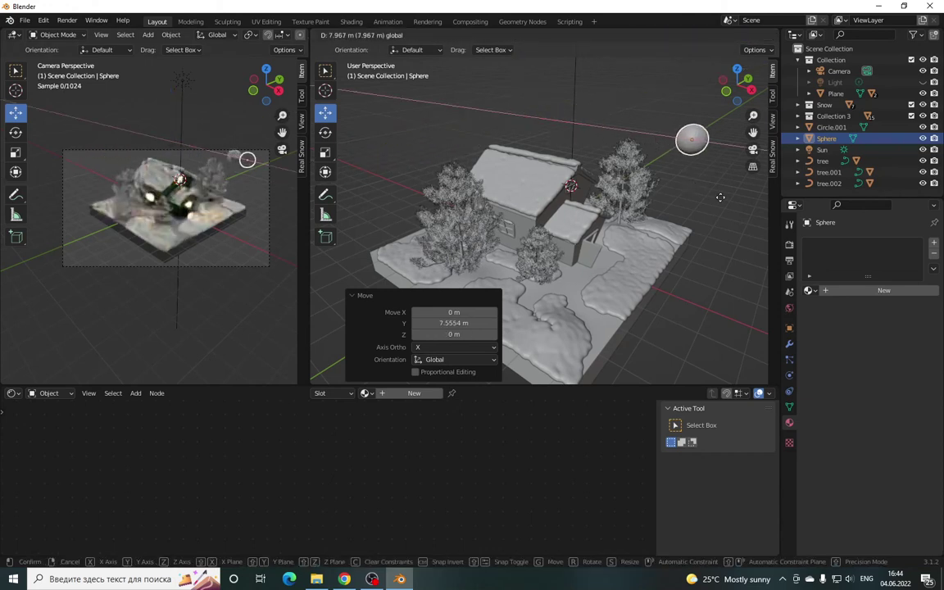
mouse_move(738, 85)
left_mouse_down()
mouse_move(747, 102)
mouse_move(634, 193)
left_mouse_up()
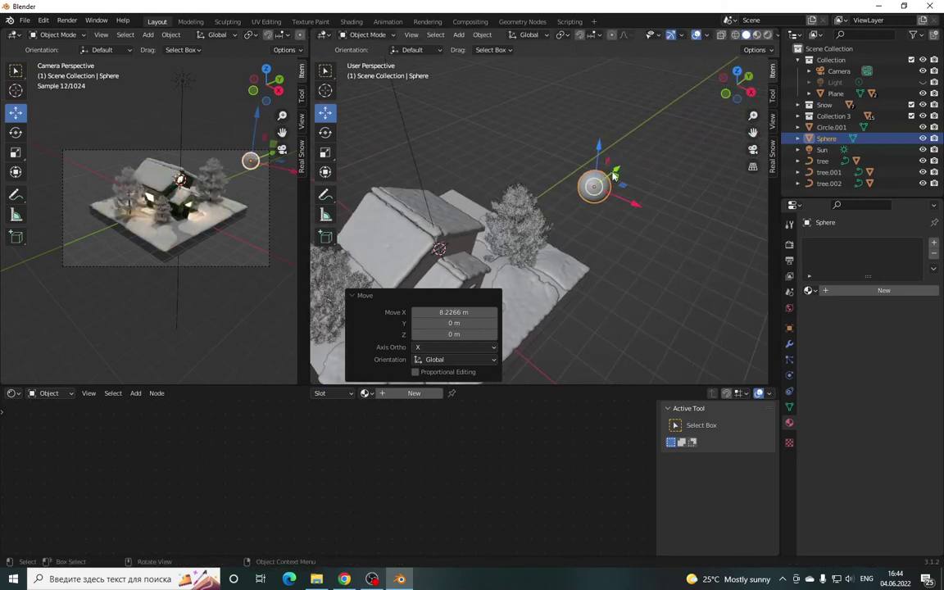
key("g")
key("y")
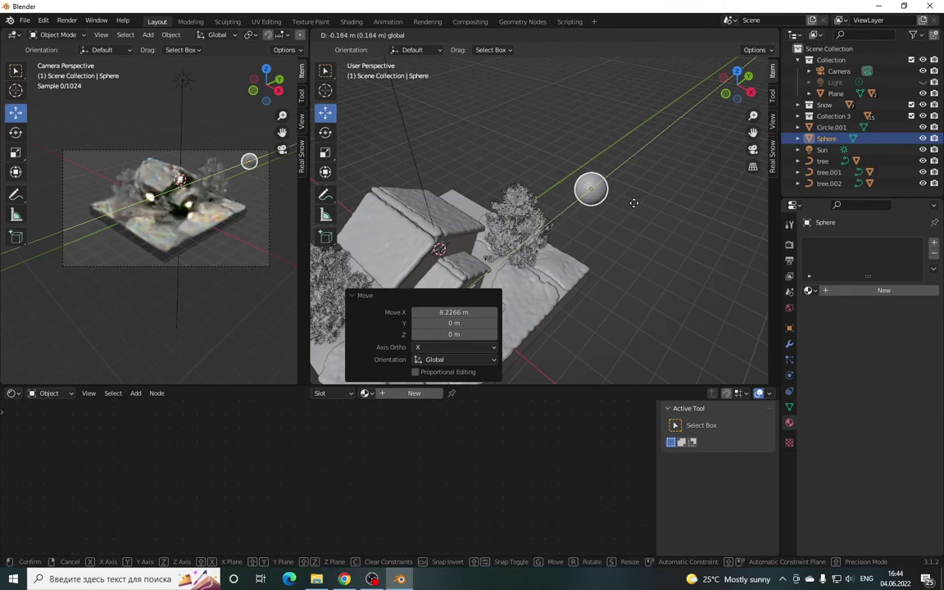
left_click(641, 205)
mouse_move(740, 84)
left_mouse_down()
mouse_move(738, 139)
mouse_move(665, 100)
mouse_move(654, 139)
mouse_move(720, 153)
mouse_move(694, 165)
left_mouse_up()
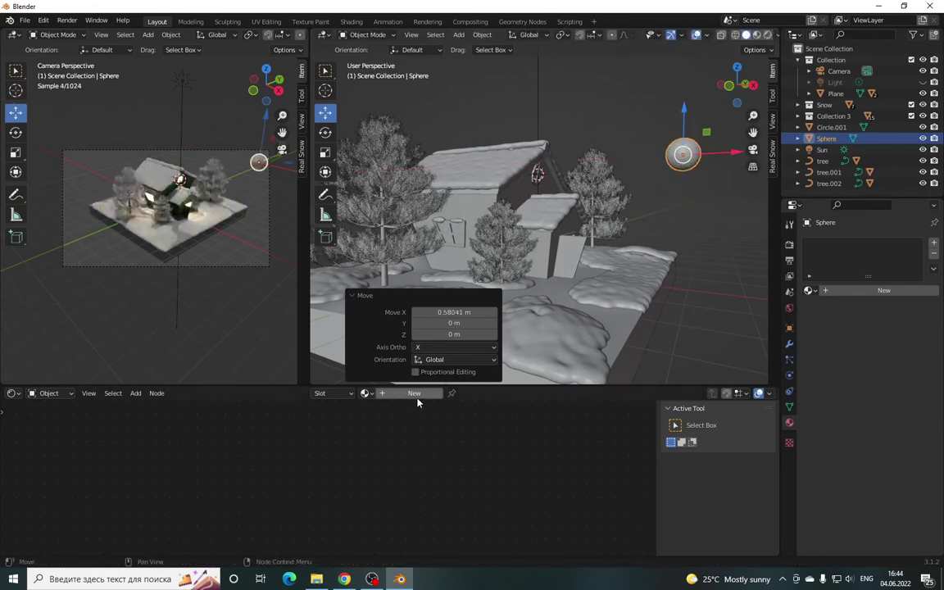
left_click(416, 393)
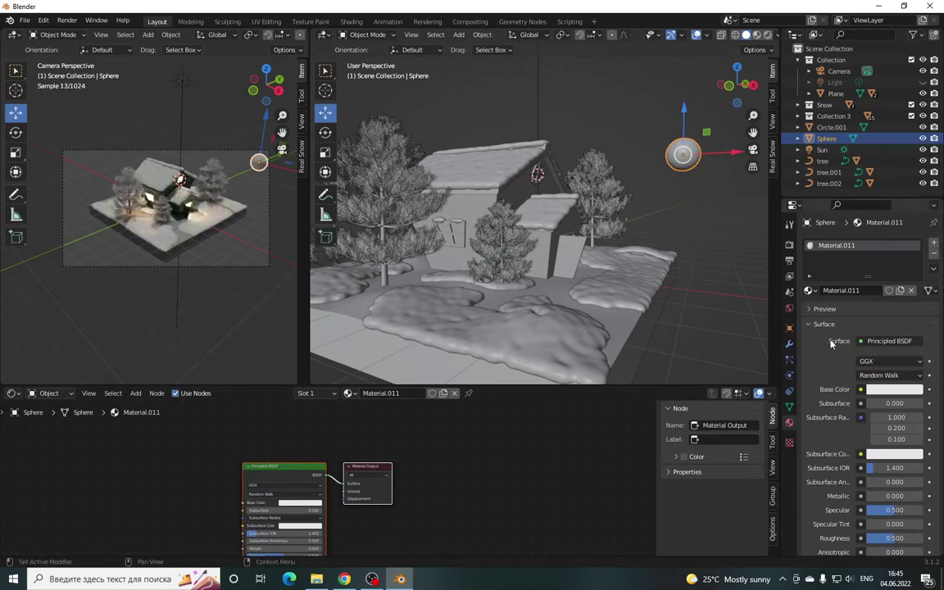
- Make the sphere's new Material.011 a pale lavender Emission shader at strength 124.6
left_click(885, 341)
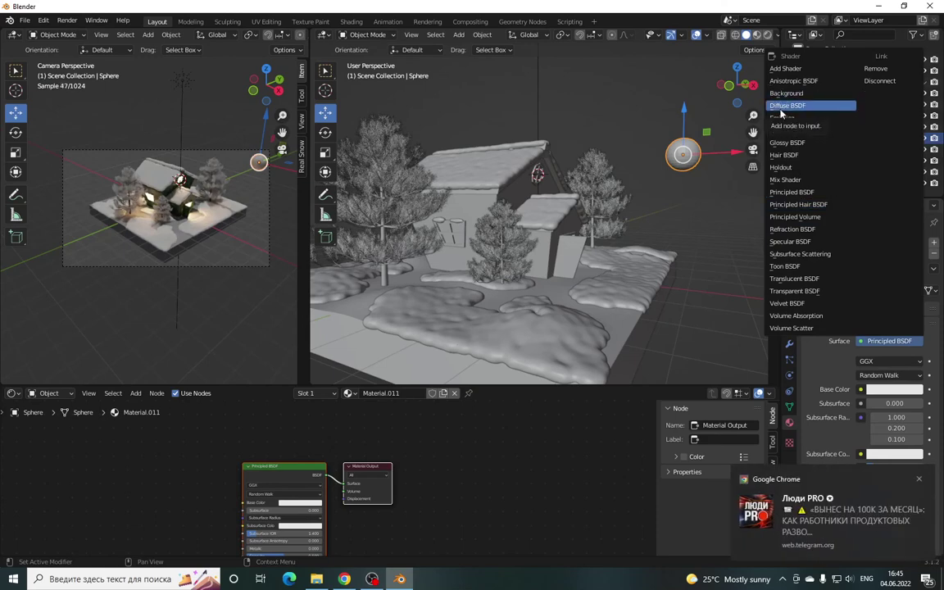
left_click(781, 118)
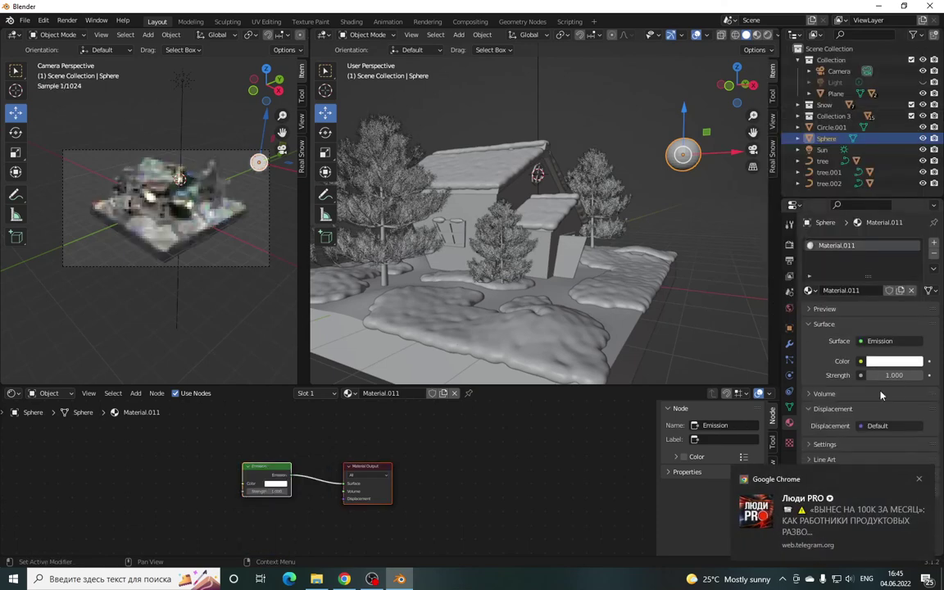
left_click(892, 361)
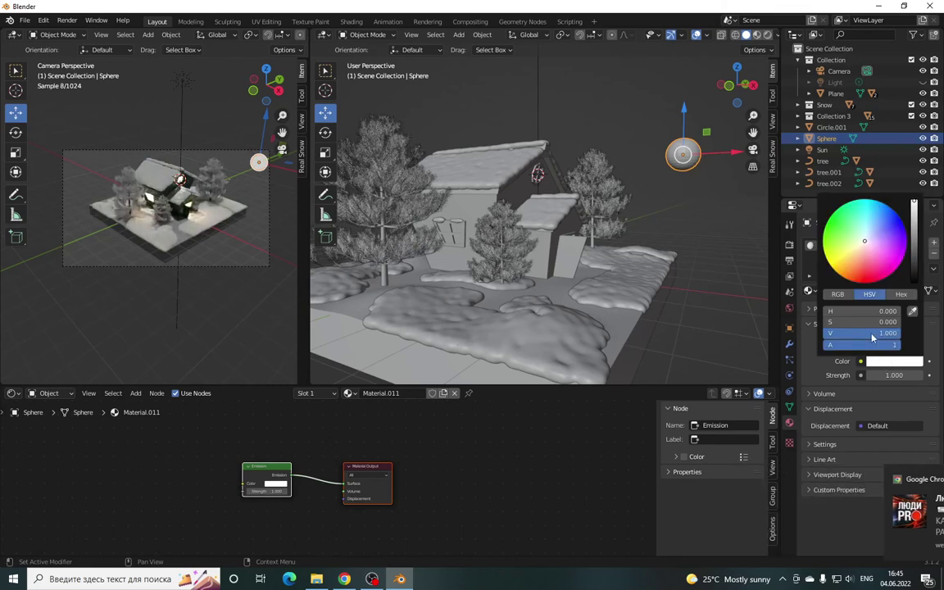
left_click(876, 237)
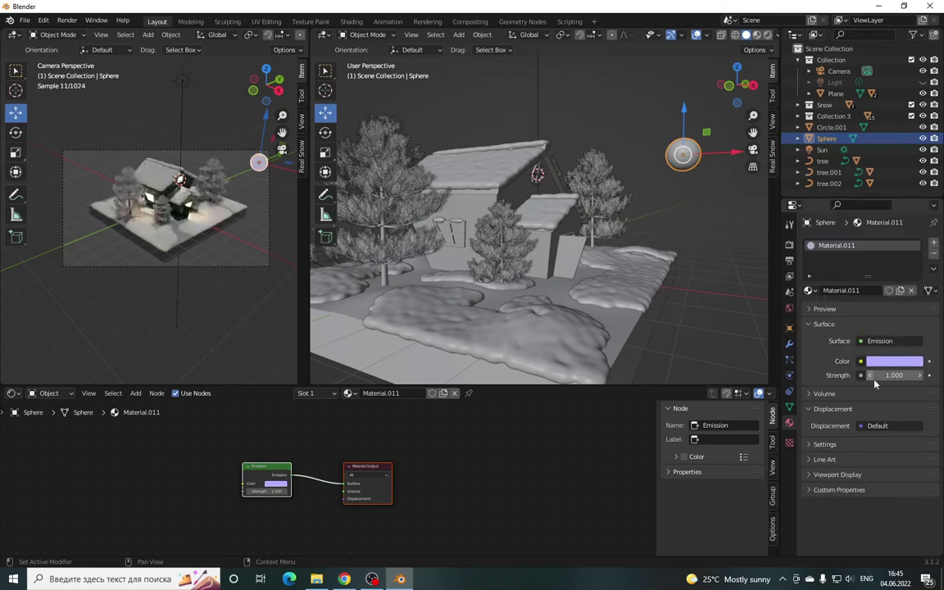
mouse_move(894, 374)
left_mouse_down()
mouse_move(939, 375)
mouse_move(915, 374)
left_mouse_up()
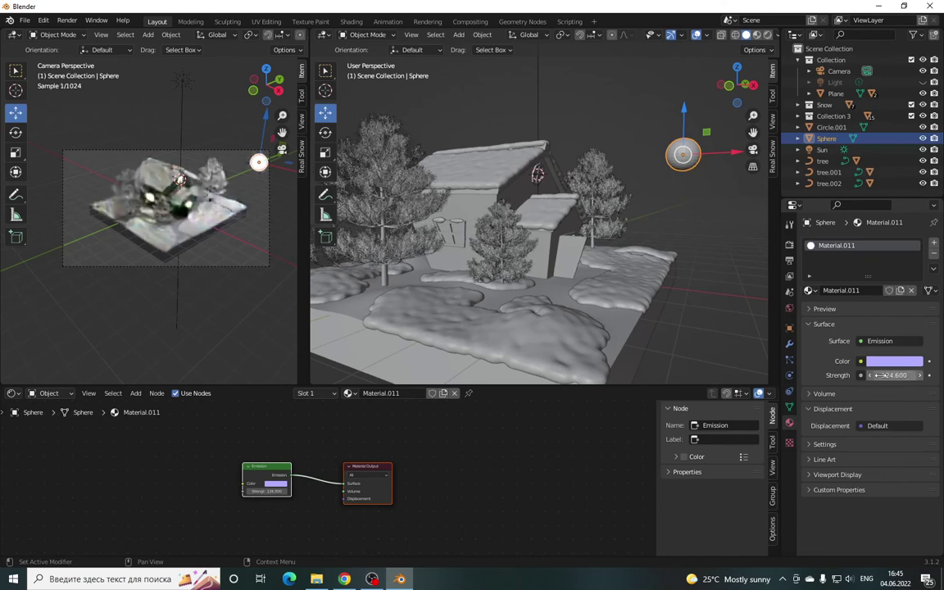
left_click(539, 87)
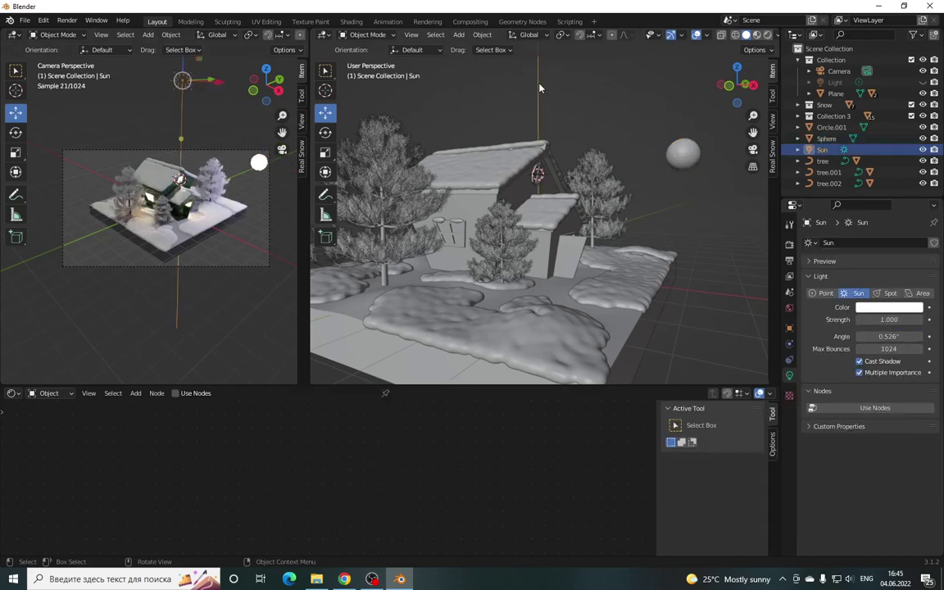
- Delete the Sun light from the scene
key("Delete")
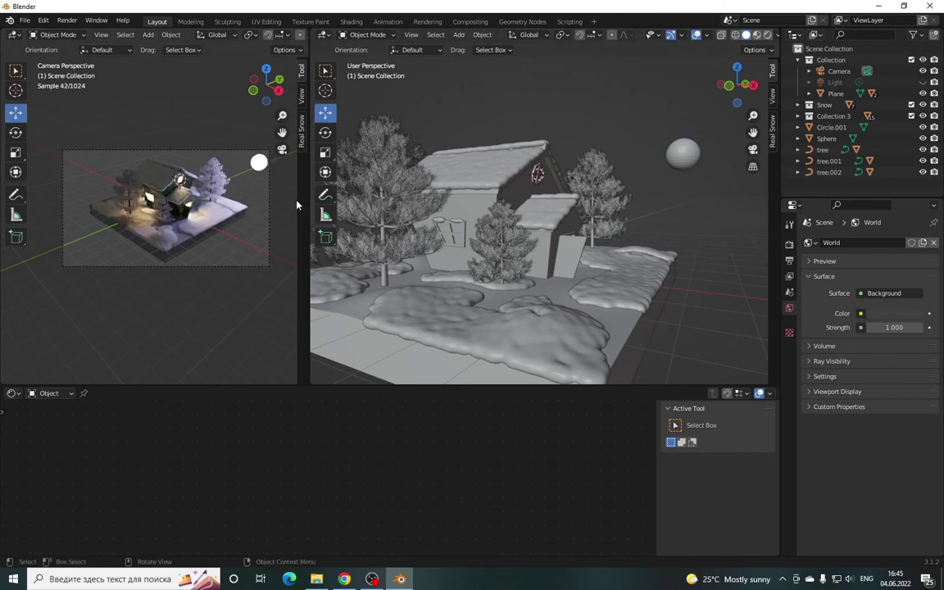
scroll(721, 98, "down", 3)
scroll(660, 184, "down", 3)
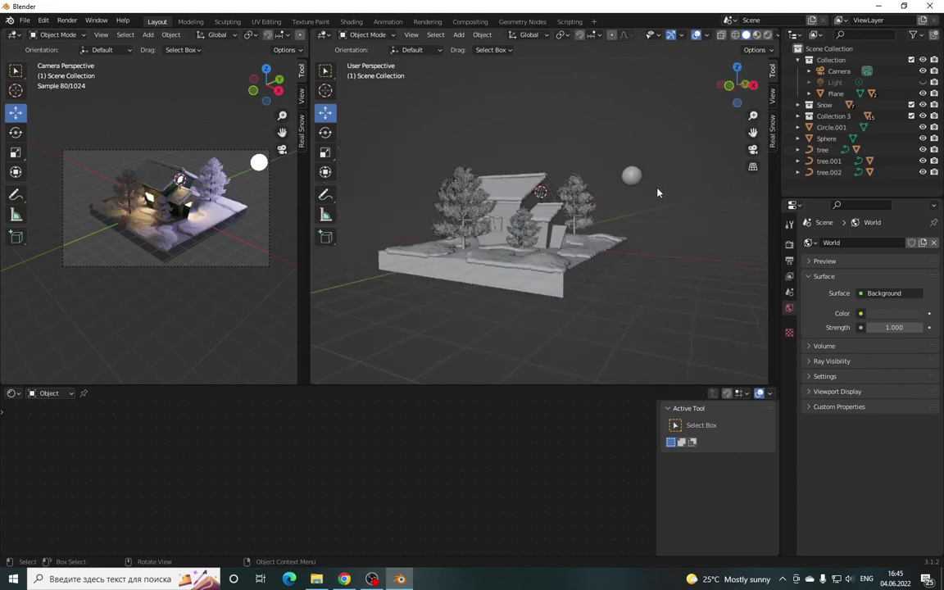
scroll(658, 193, "up", 2)
left_click_drag(731, 87, 720, 92)
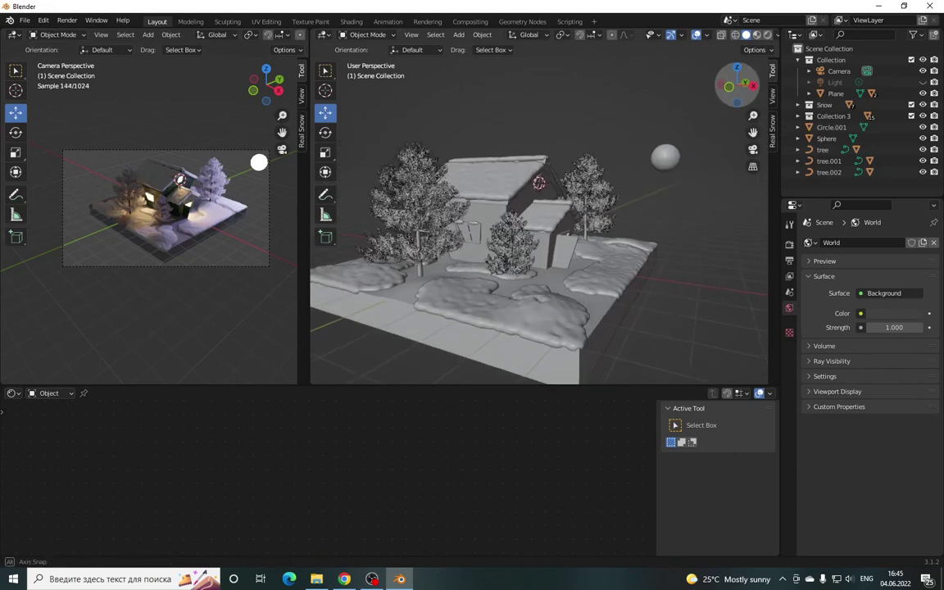
- Lower the glowing sphere's emission strength to 42.5 for a softer lavender glow
left_click(664, 157)
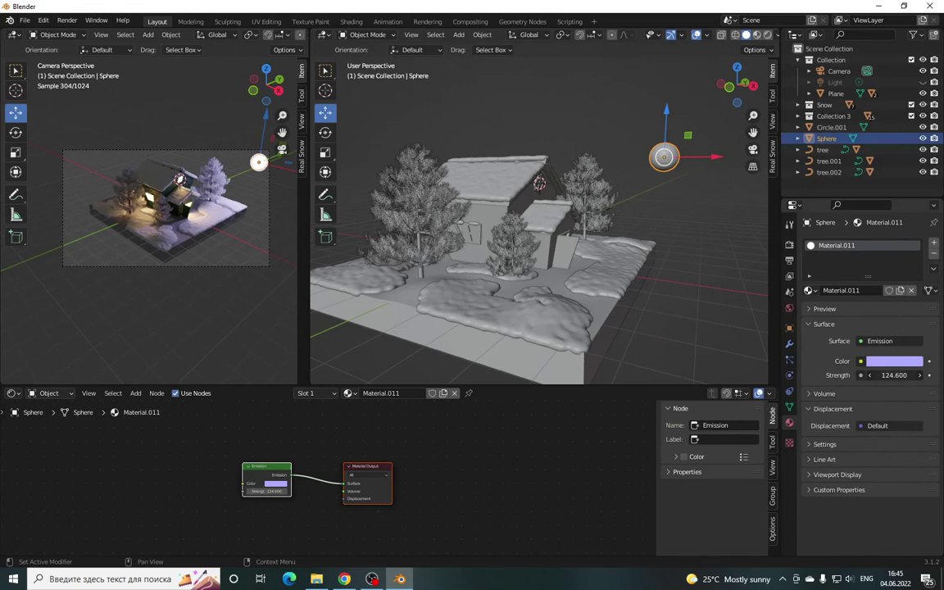
left_click_drag(910, 374, 885, 375)
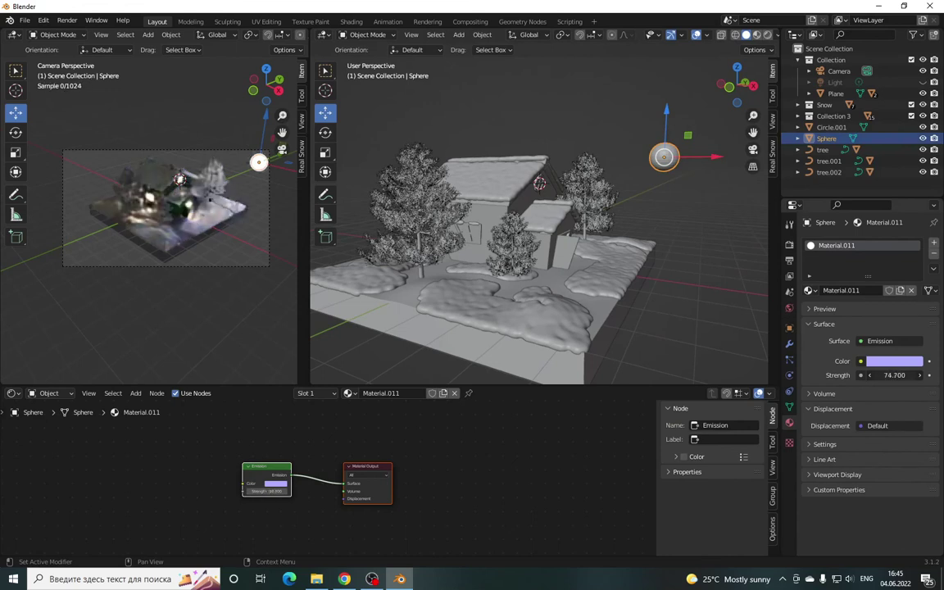
left_click_drag(893, 375, 871, 375)
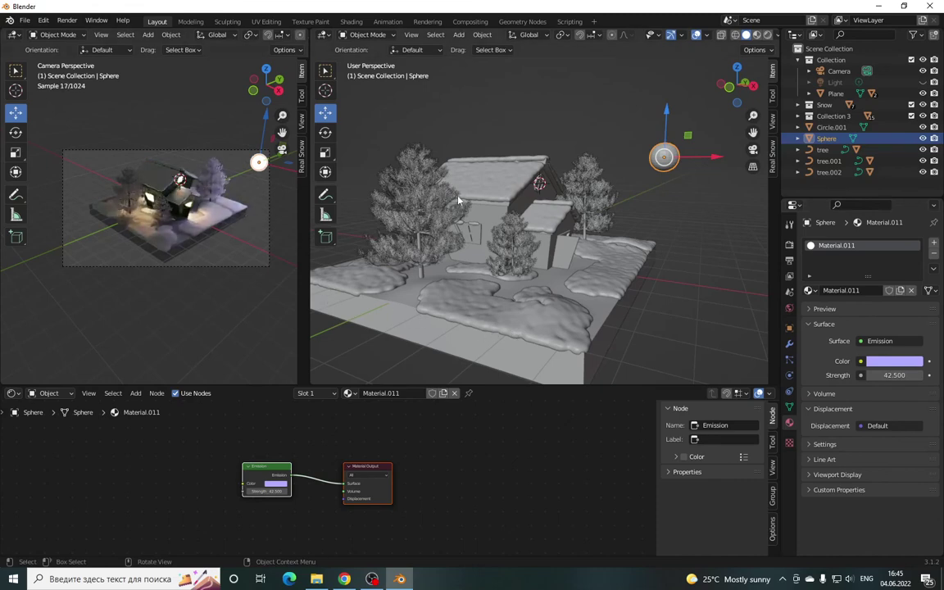
middle_click_drag(563, 240, 686, 165)
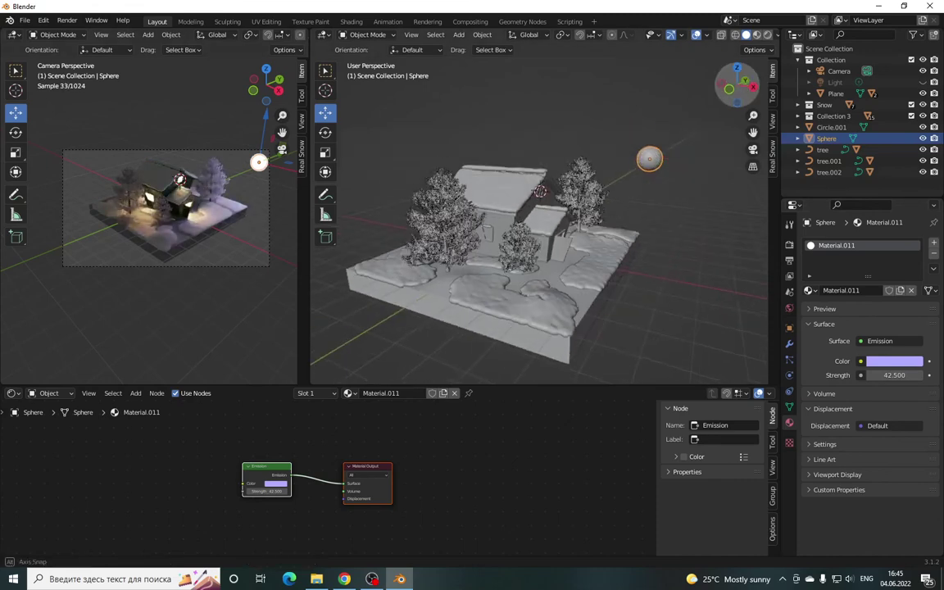
scroll(574, 197, "down", 2)
scroll(551, 211, "down", 2)
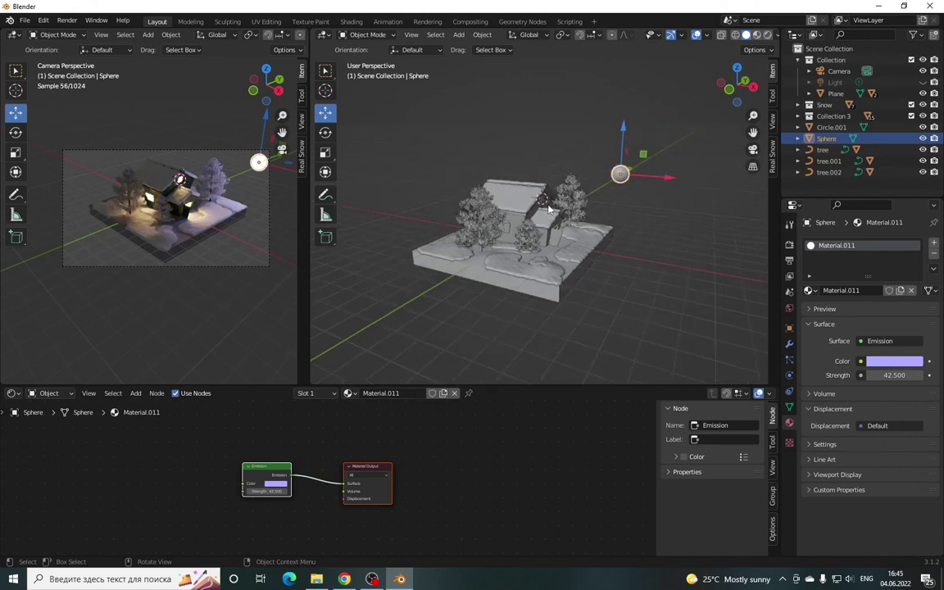
scroll(549, 210, "up", 2)
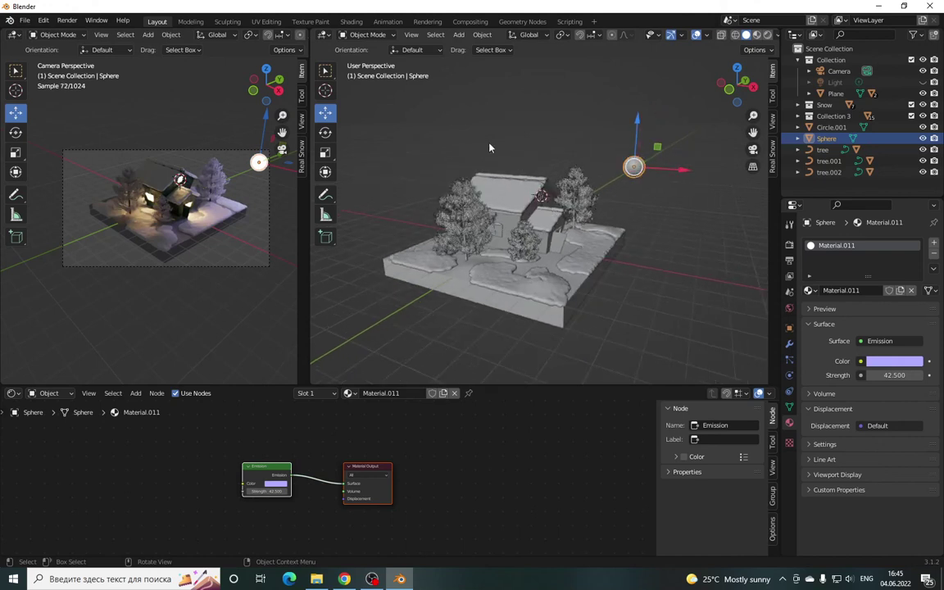
- Add a cube and scale it up greatly
left_click(459, 36)
mouse_move(475, 48)
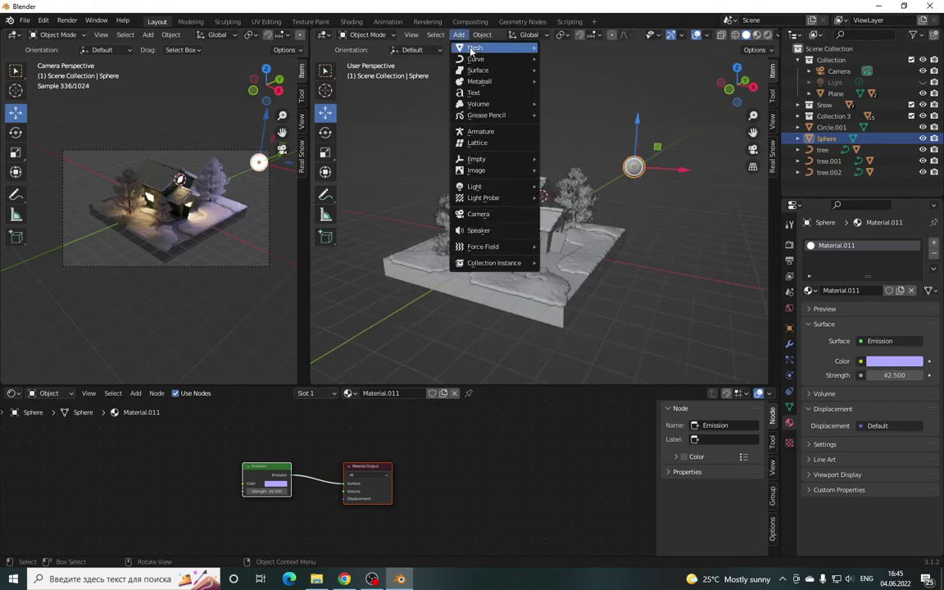
left_click(566, 59)
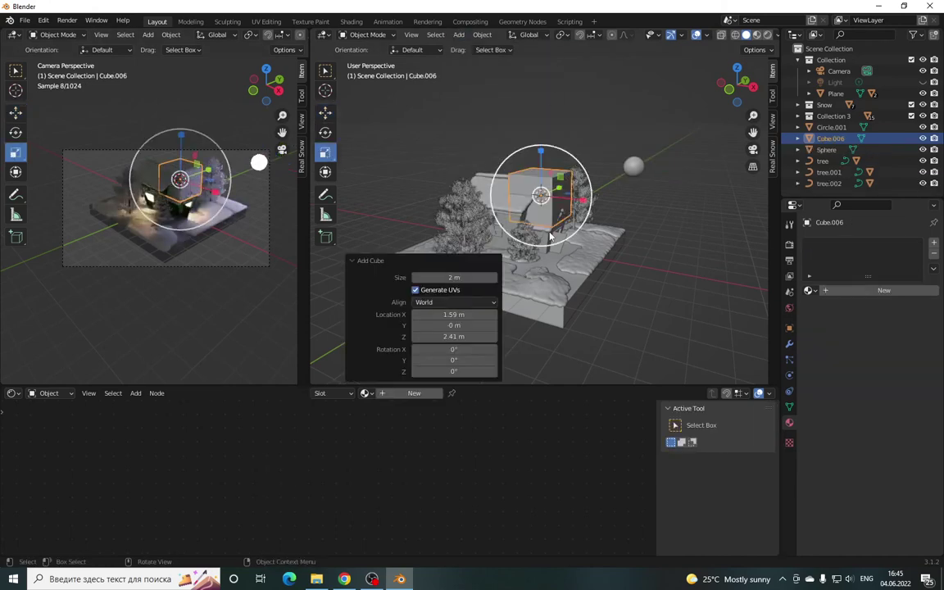
key("s")
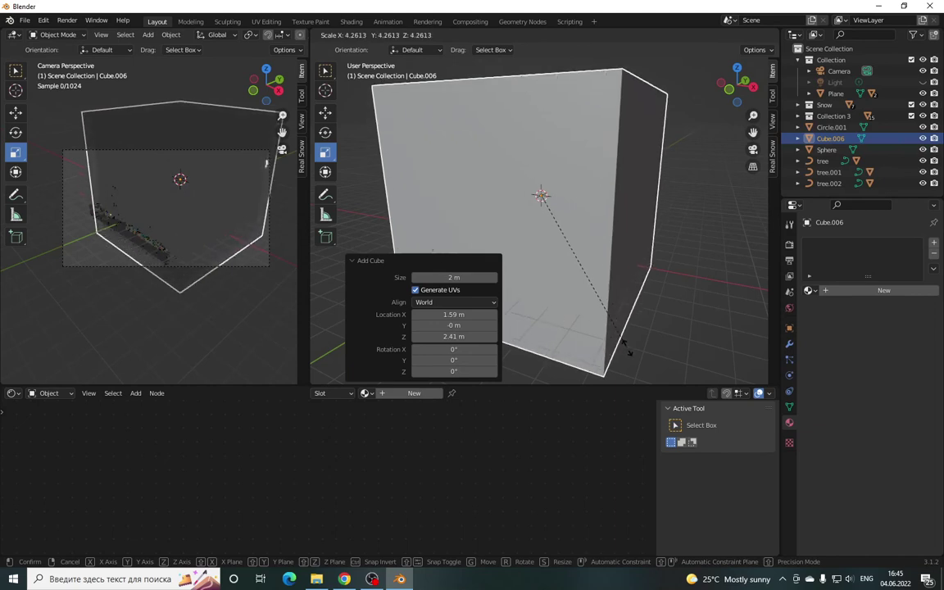
left_click(628, 354)
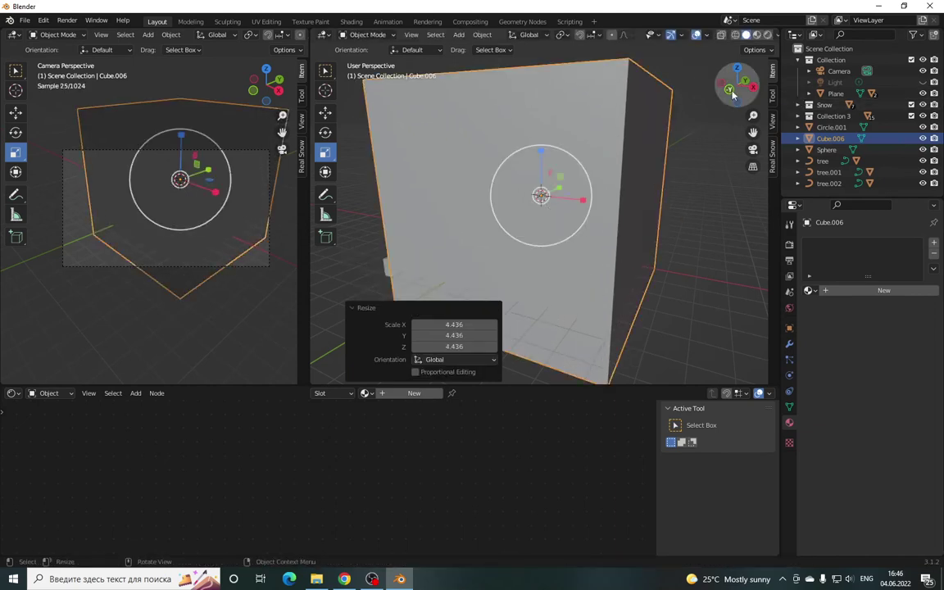
- In front view, slide the cube left, enlarge it slightly and raise it 2.424 m along Z
left_click(729, 88)
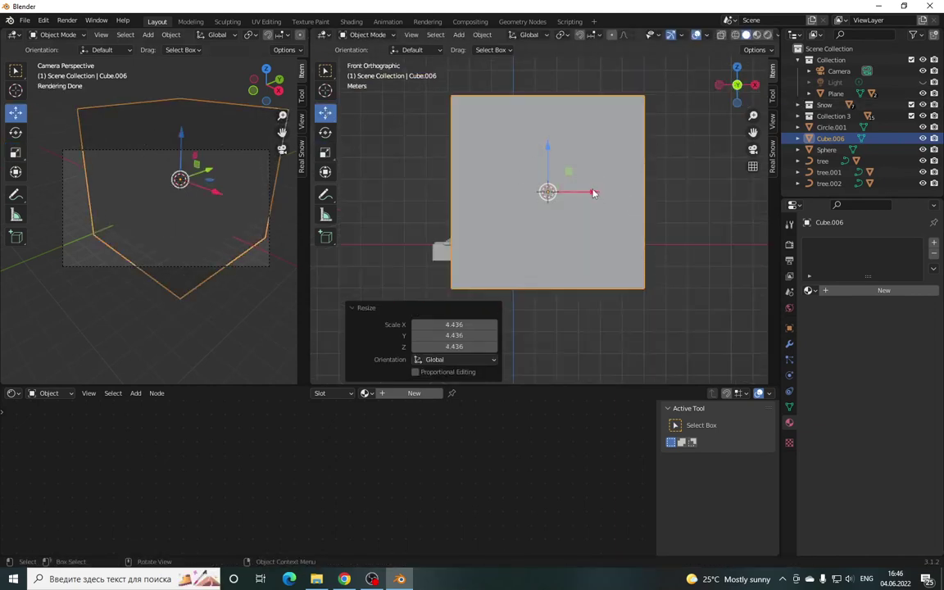
left_click_drag(594, 193, 565, 189)
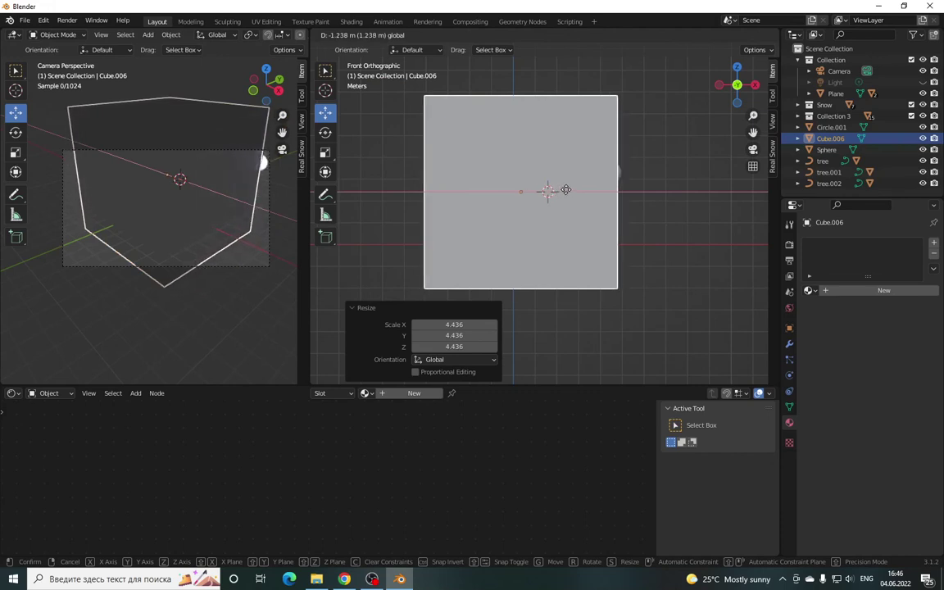
key("shift+space")
key("s")
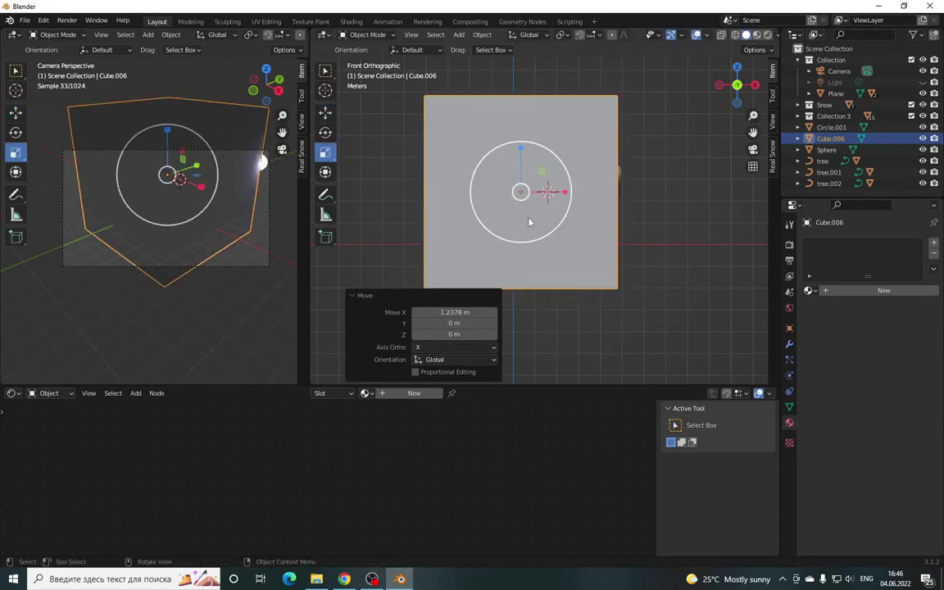
key("s")
left_click(539, 223)
key("shift+space")
key("g")
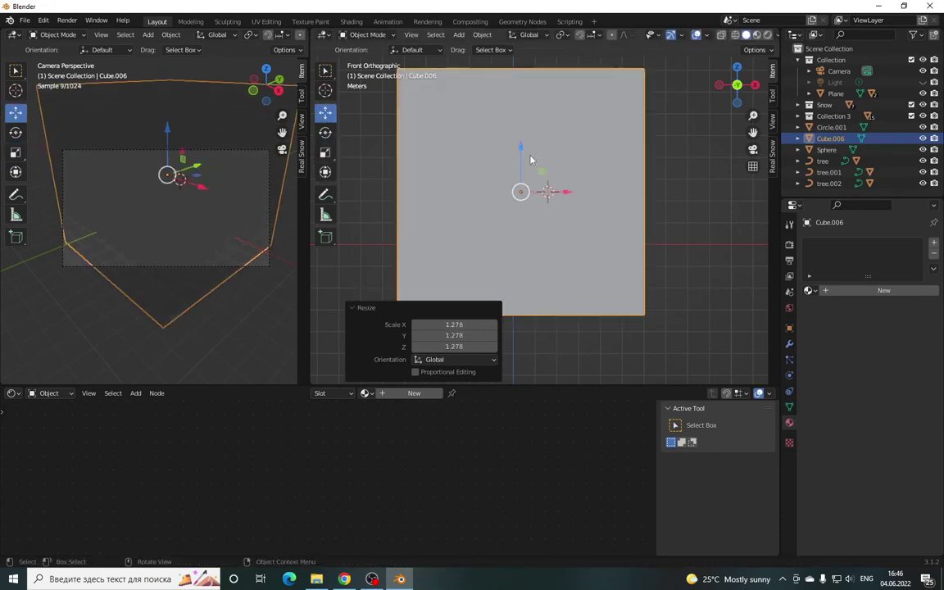
left_click_drag(521, 150, 524, 90)
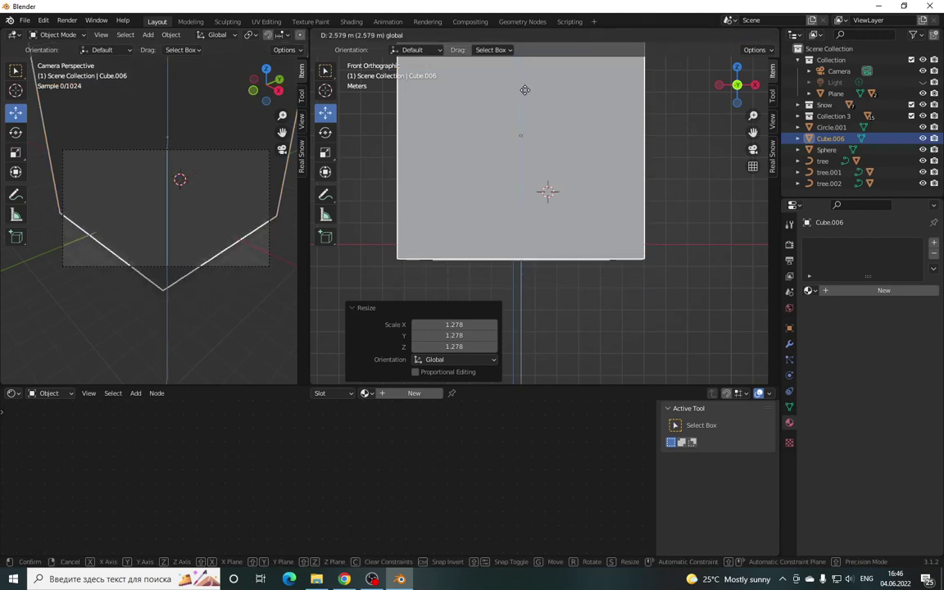
left_click_drag(524, 90, 527, 92)
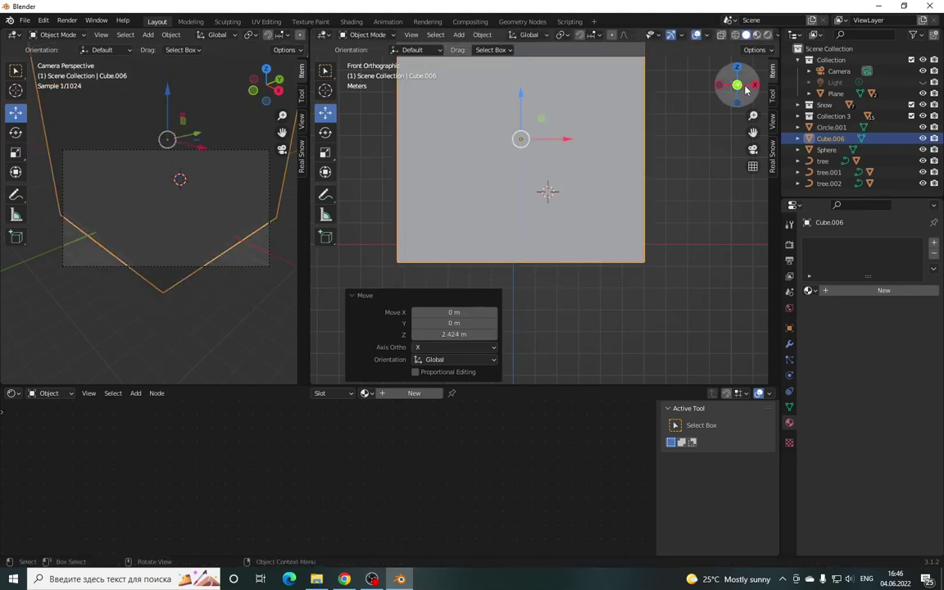
left_click_drag(745, 90, 705, 111)
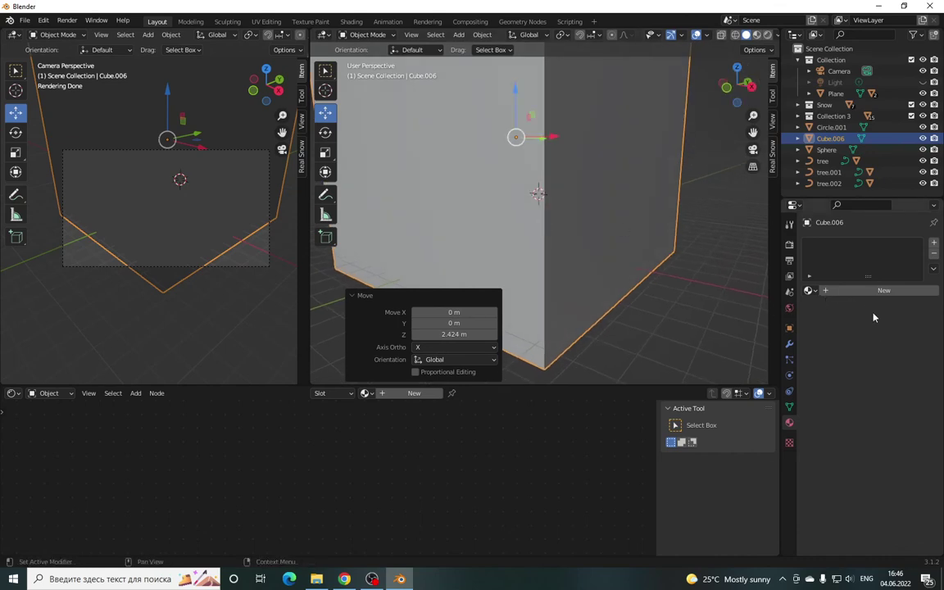
- Set Cube.006's viewport Display As option to Bounds in Object Properties
left_click(790, 408)
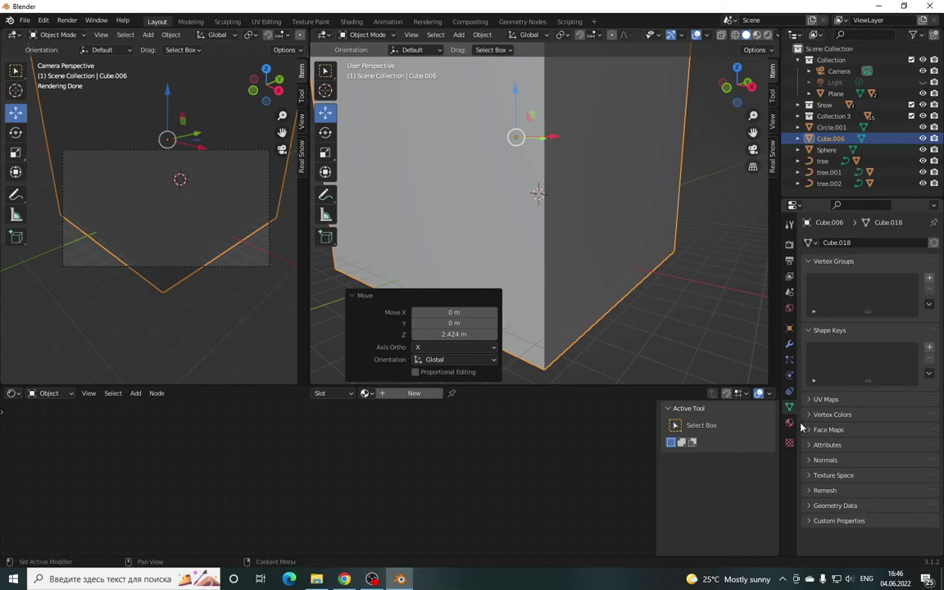
left_click(790, 392)
left_click(790, 376)
left_click(790, 344)
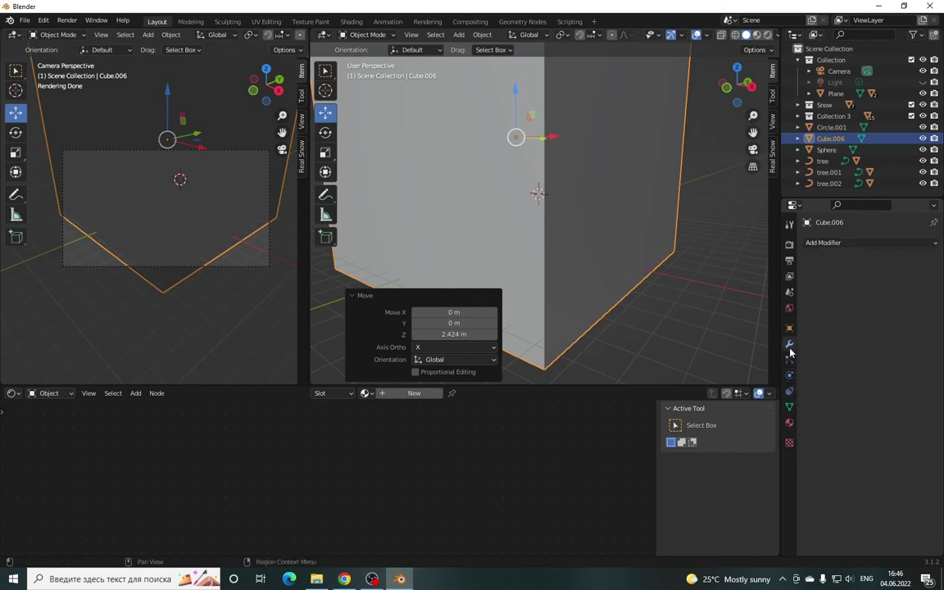
left_click(790, 327)
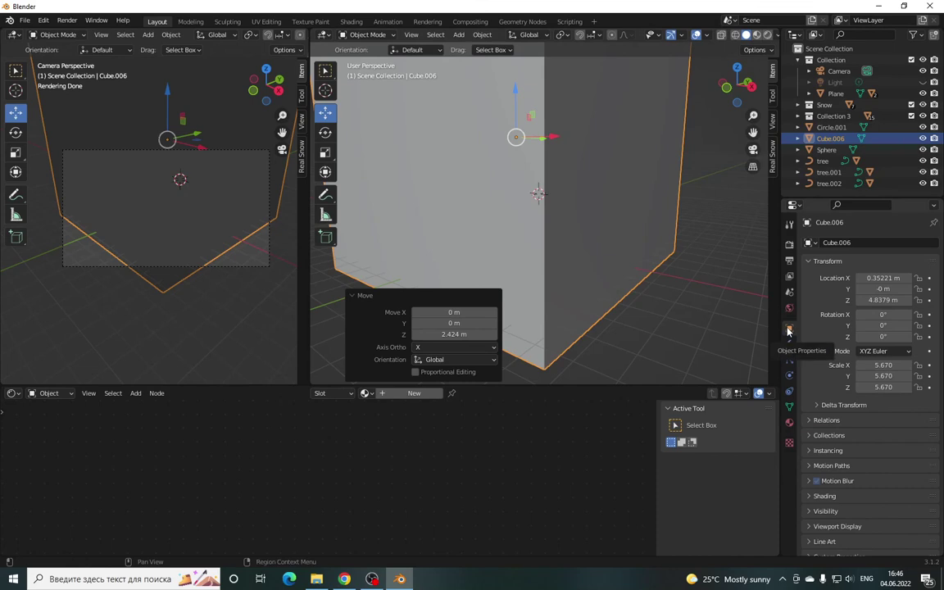
scroll(817, 529, "down", 1)
left_click(815, 518)
scroll(819, 516, "down", 4)
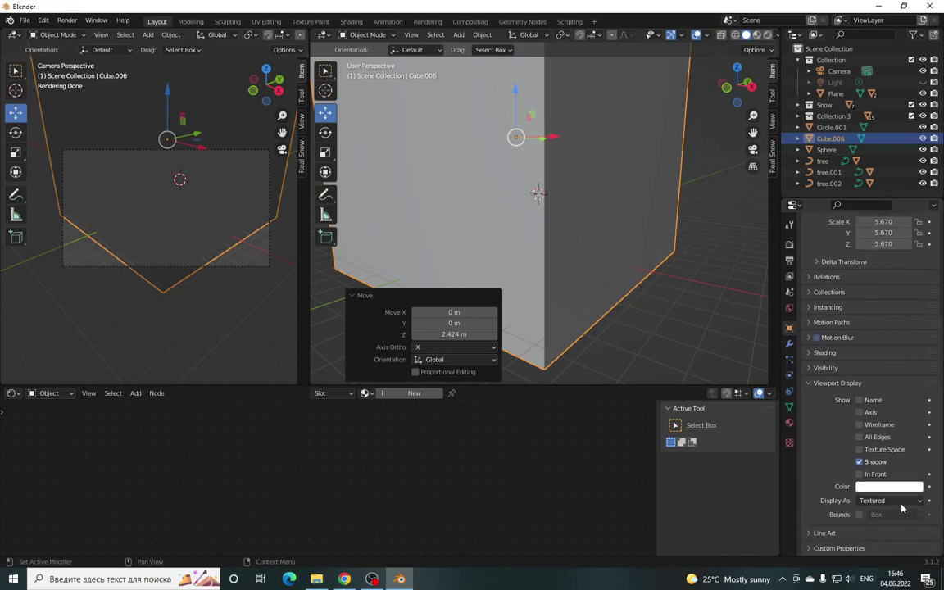
left_click(898, 500)
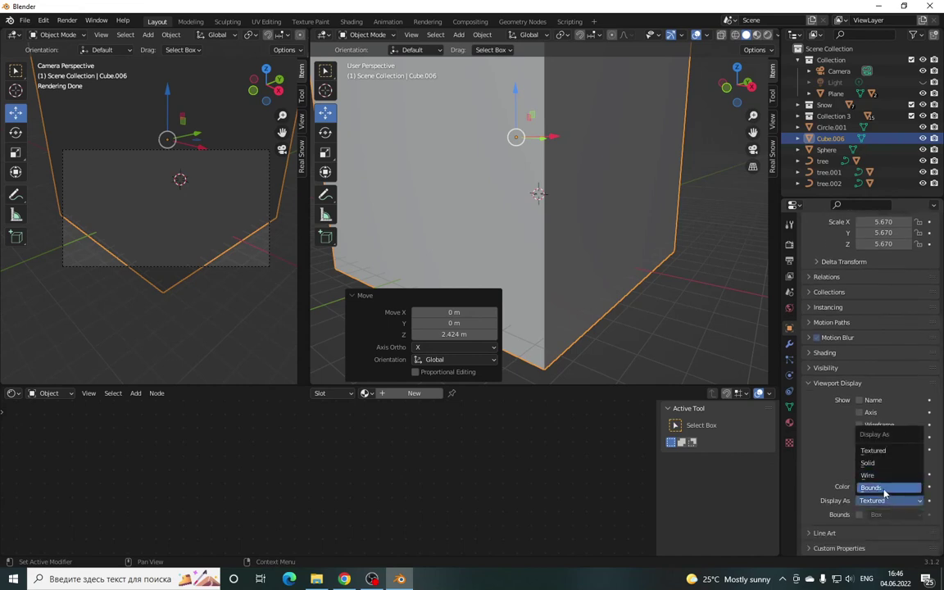
left_click(876, 488)
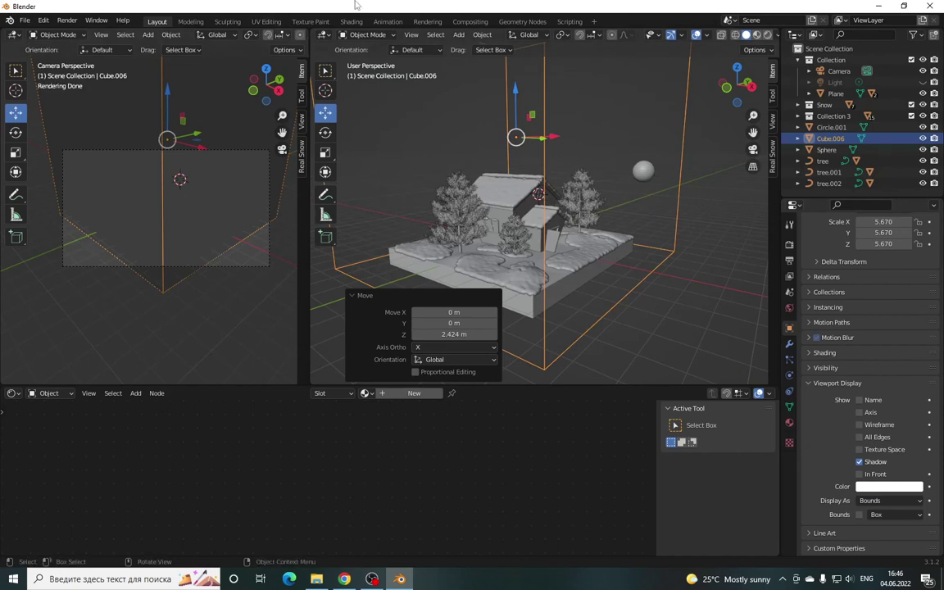
left_click(790, 422)
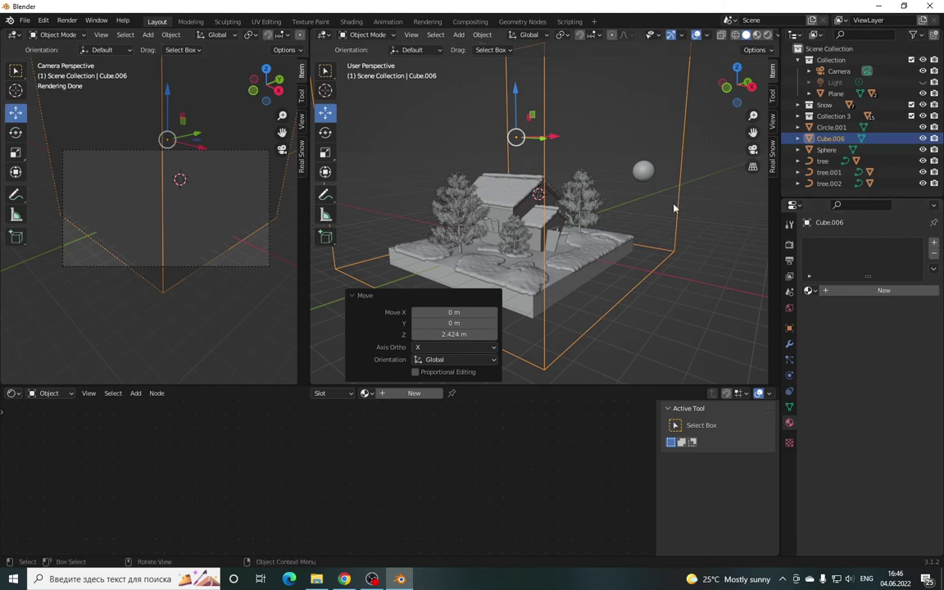
- Give the cube a new Material.012 with no surface shader and Volume Scatter as its volume
left_click(873, 294)
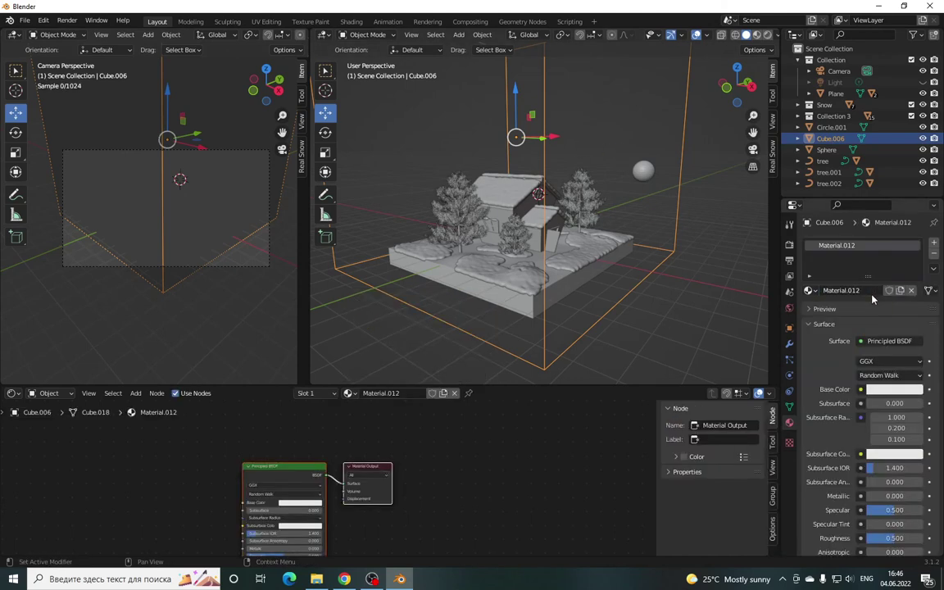
left_click(887, 342)
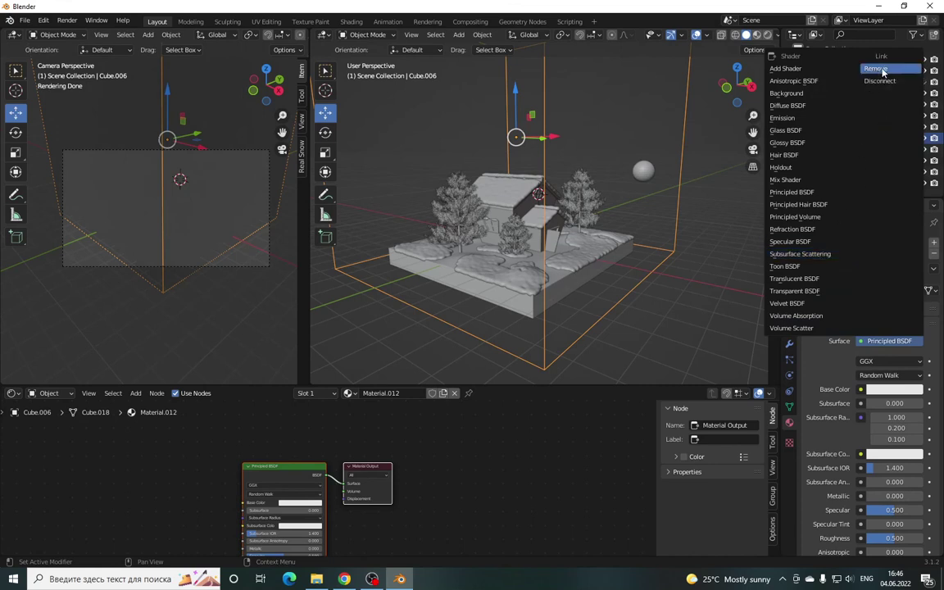
left_click(876, 68)
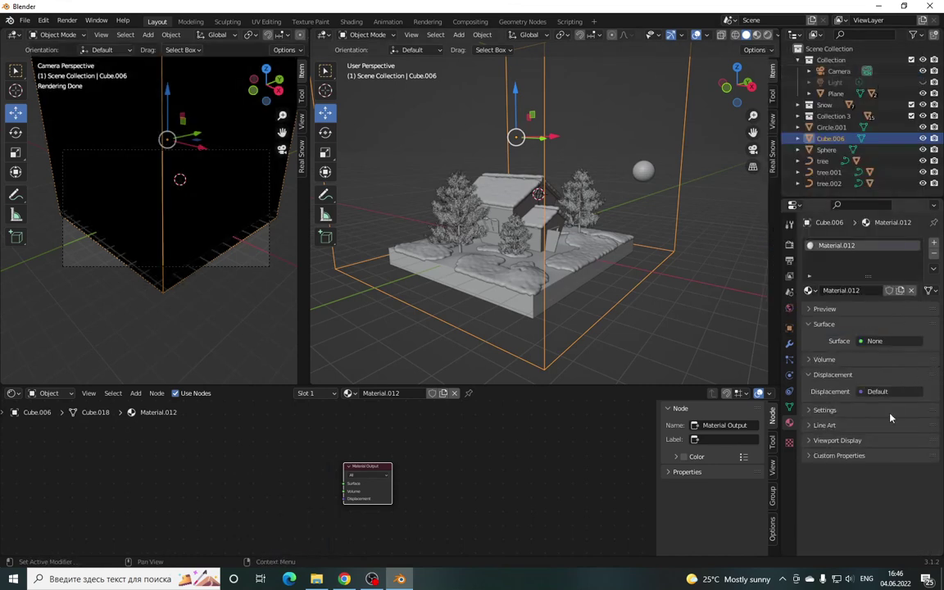
left_click(810, 361)
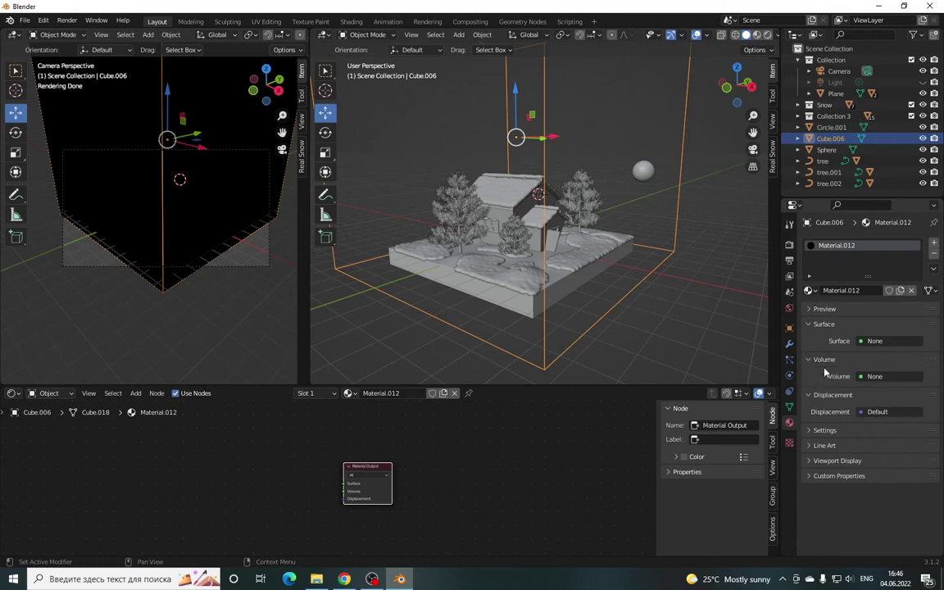
left_click(875, 376)
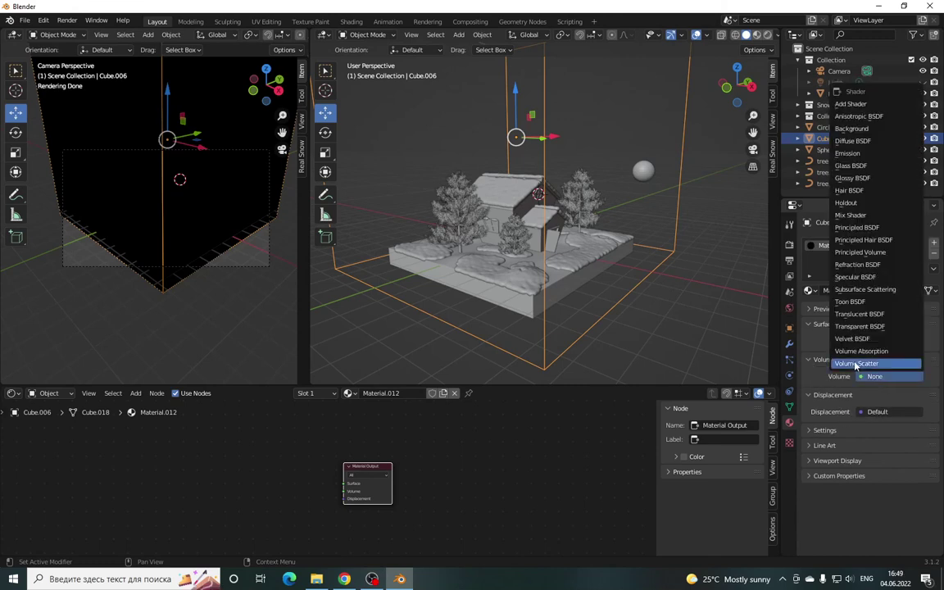
left_click(859, 363)
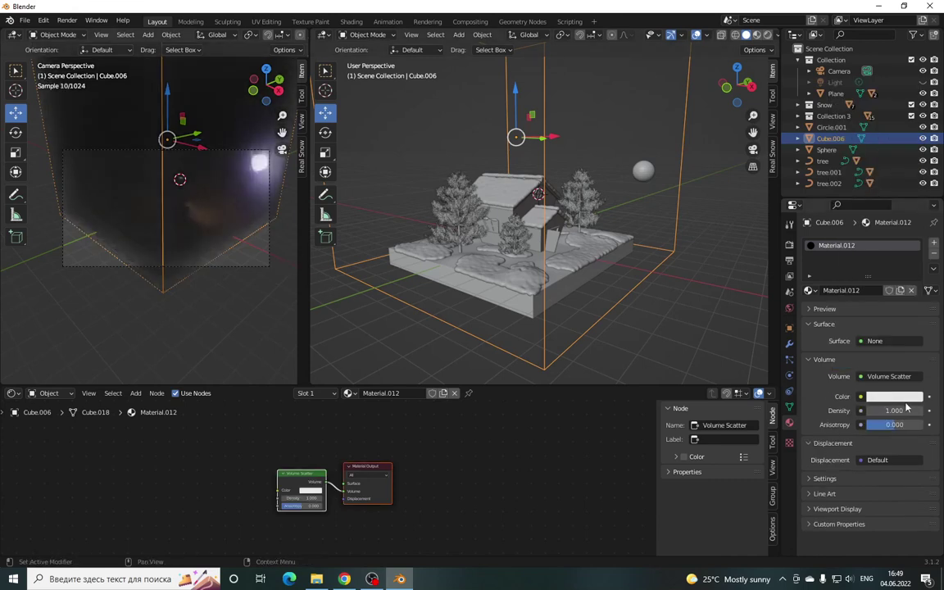
- Set the Volume Scatter density to 0.050
key("BackSpace")
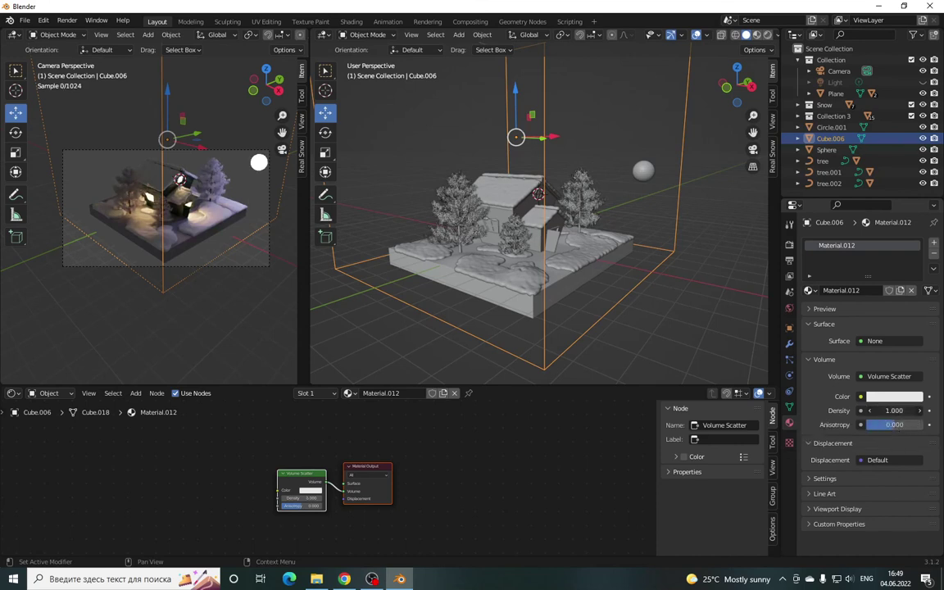
left_click(894, 410)
type("0.03")
key("Return")
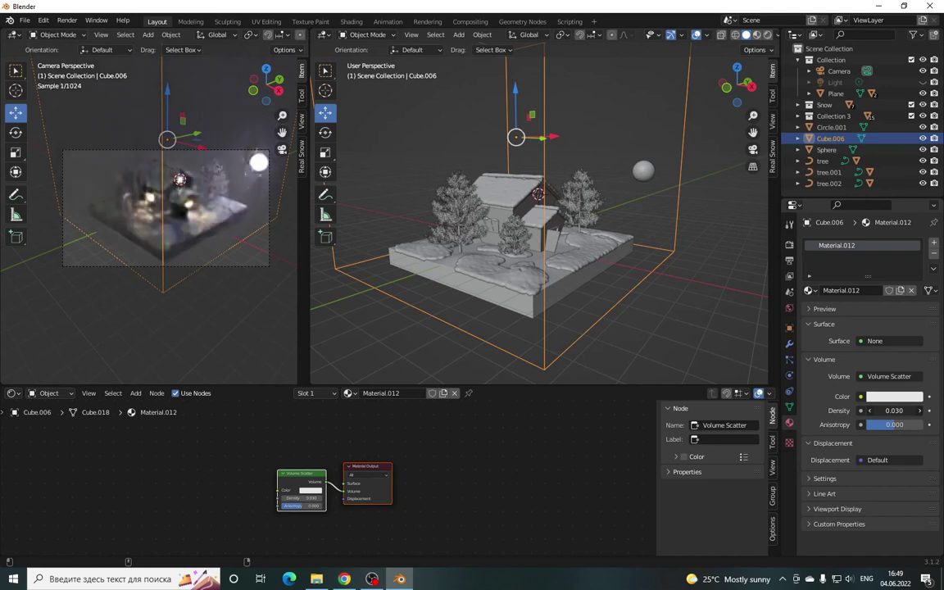
left_click(920, 410)
left_click(919, 410)
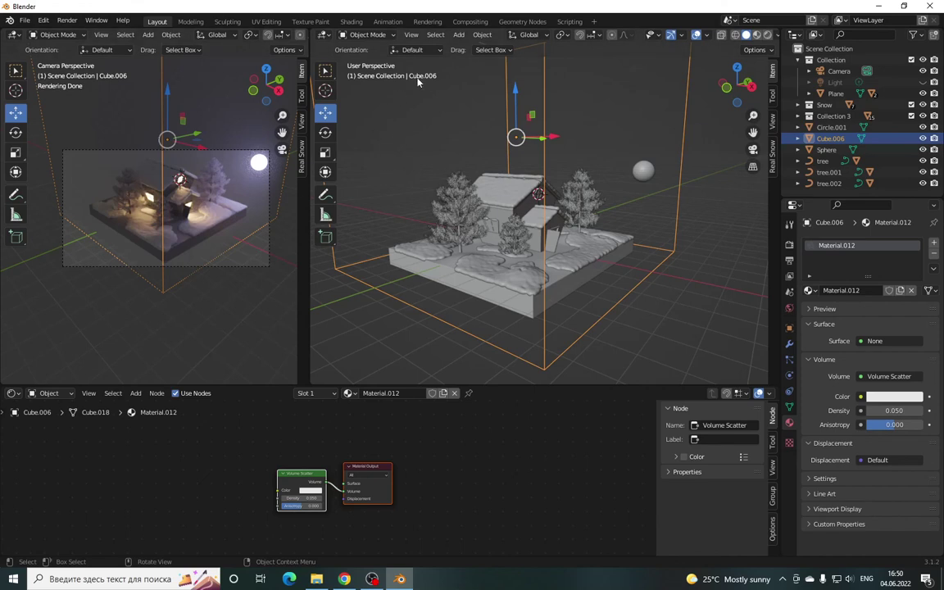
left_click(459, 34)
mouse_move(476, 47)
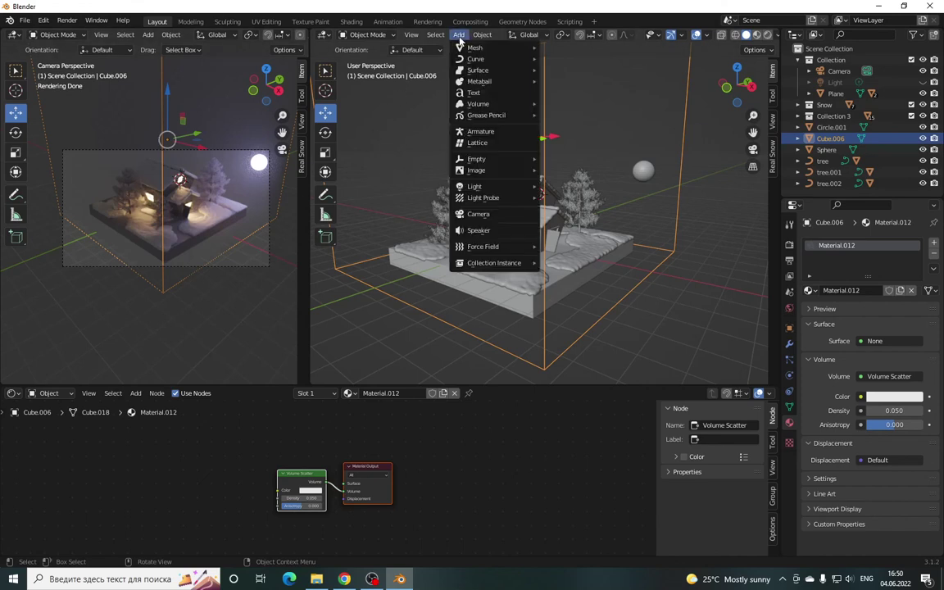
- Add a plane and scale it up to 10.1
left_click(564, 48)
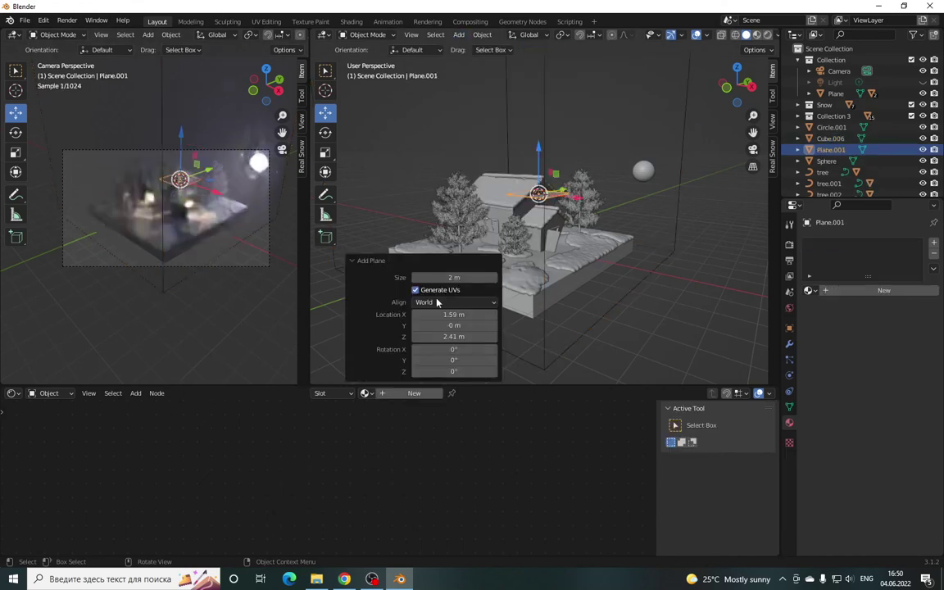
left_click(325, 152)
left_click_drag(484, 175, 693, 385)
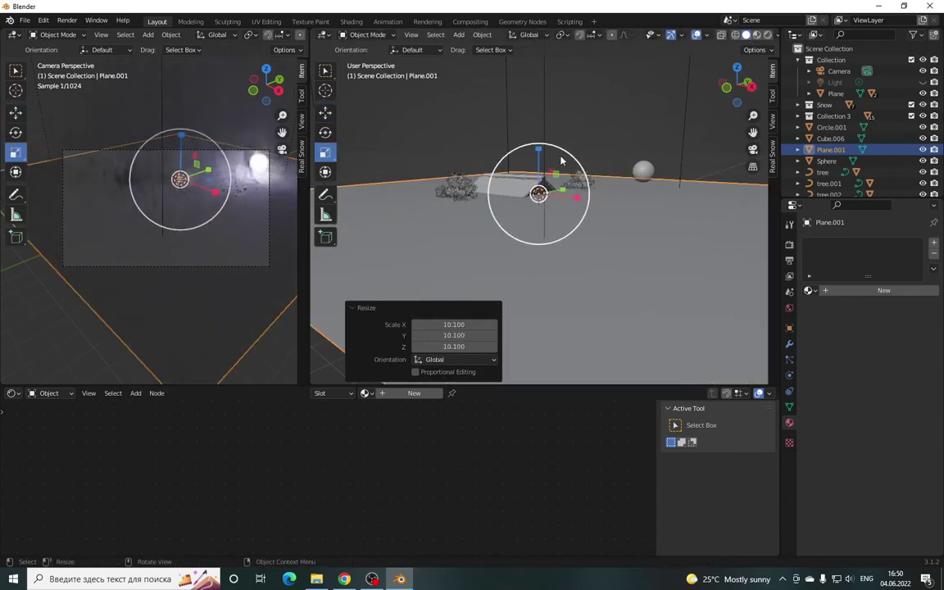
scroll(573, 184, "down", 3)
scroll(573, 184, "up", 2)
- Lower the plane 3.184 m and shift it 1.3476 m along Y beneath the diorama
left_click(328, 114)
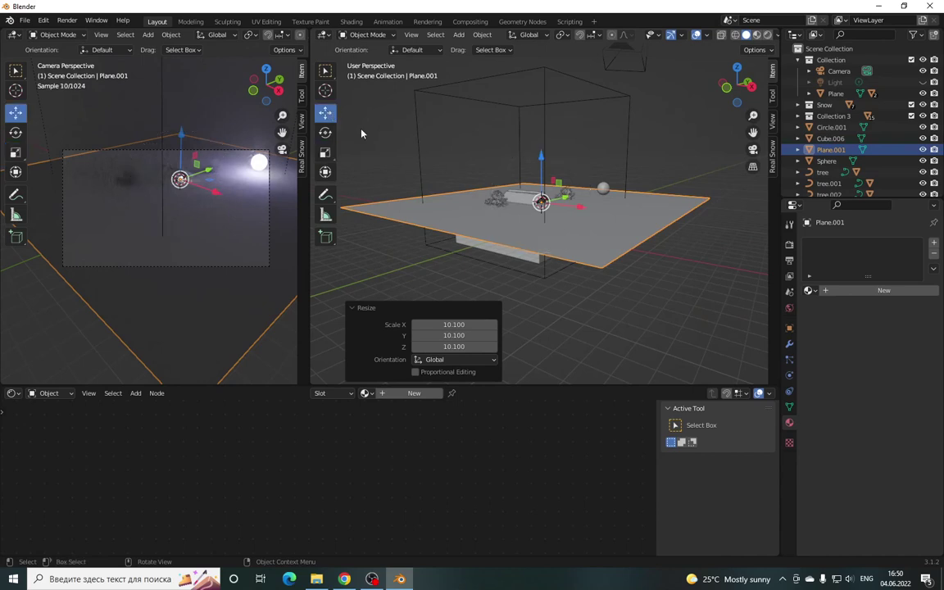
left_click_drag(533, 162, 535, 245)
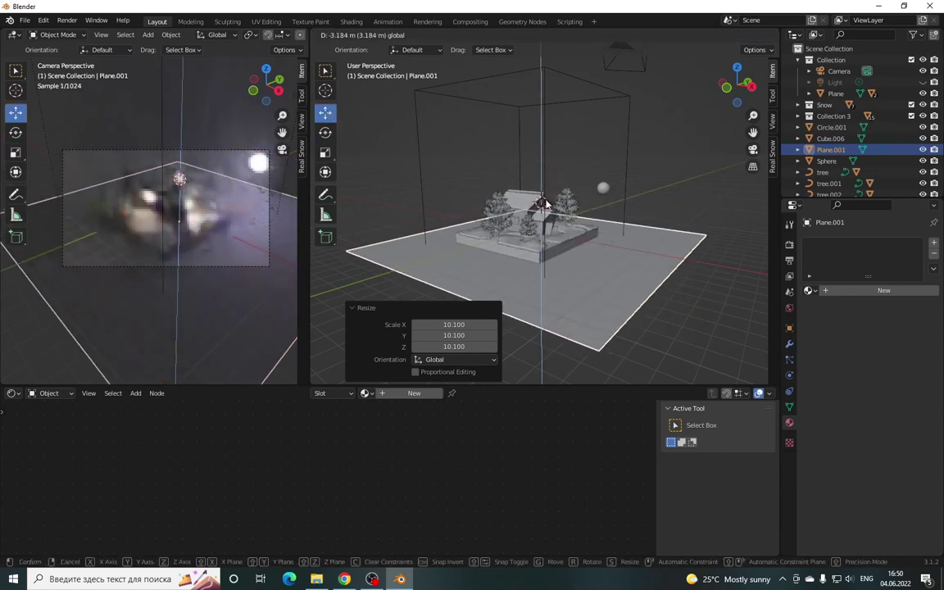
left_click_drag(543, 202, 542, 202)
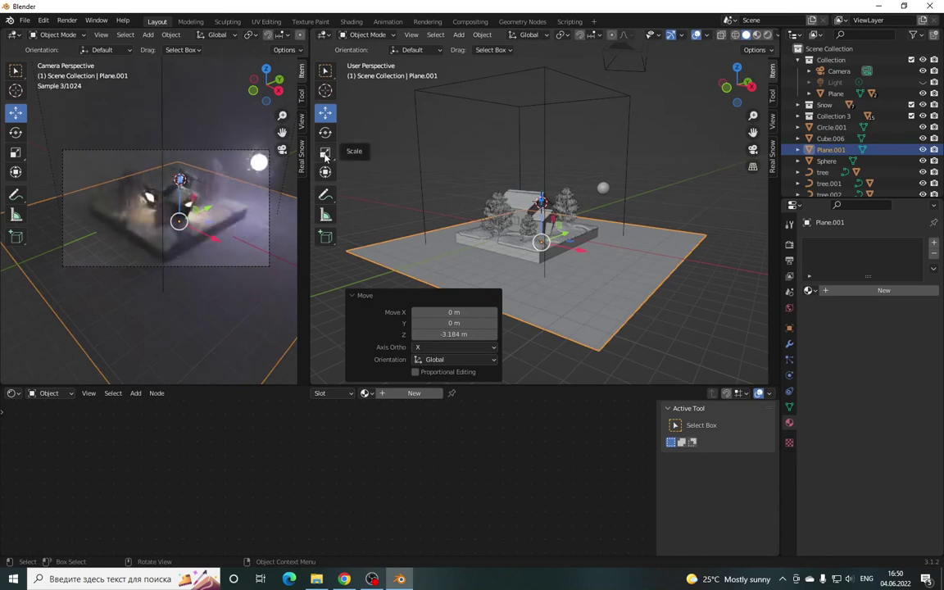
left_click_drag(577, 248, 549, 243)
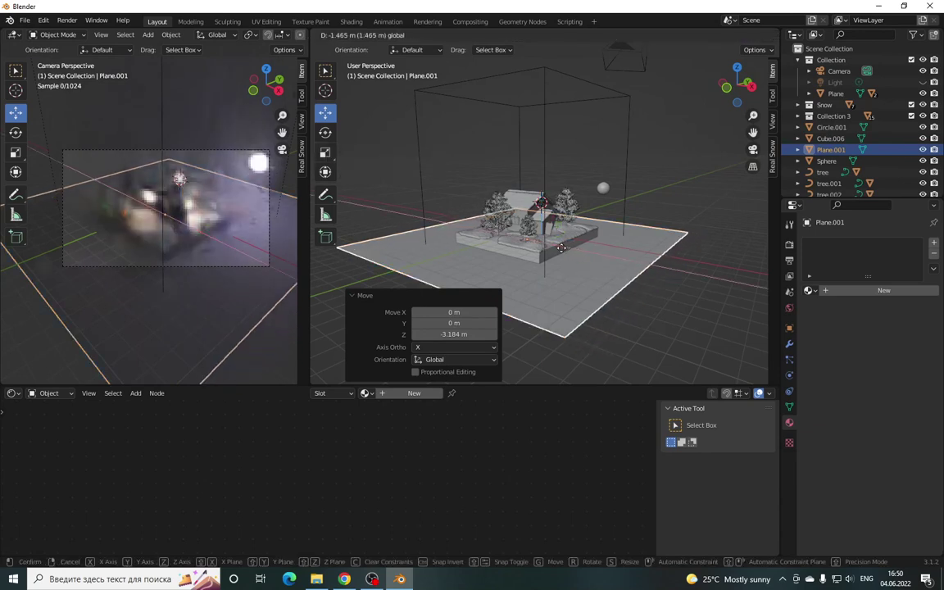
key("g")
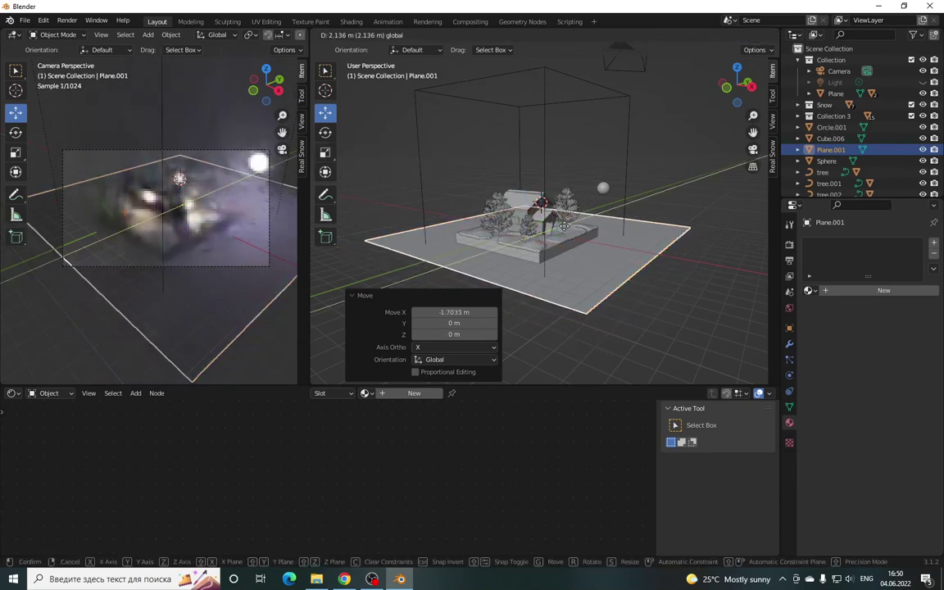
left_click(558, 227)
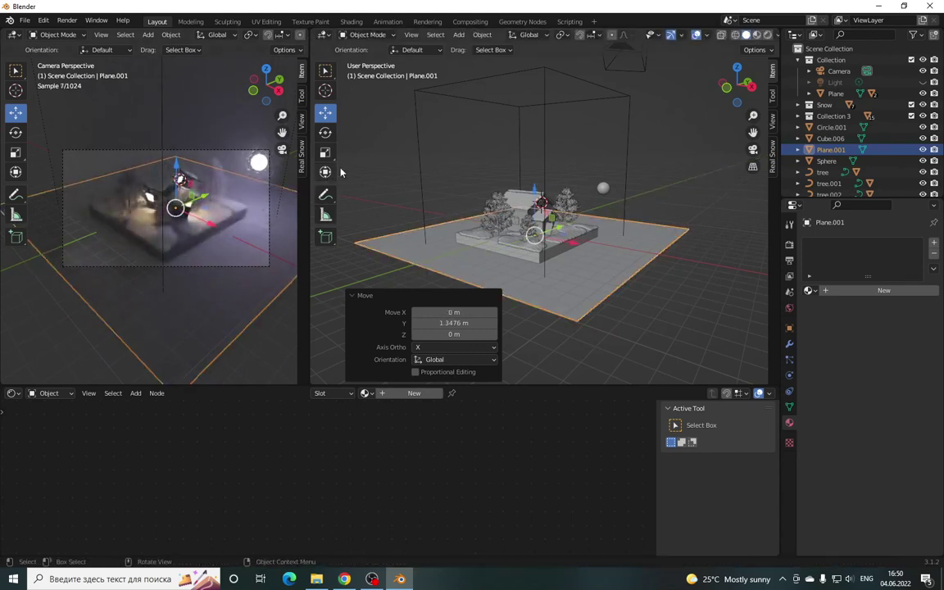
left_click(367, 36)
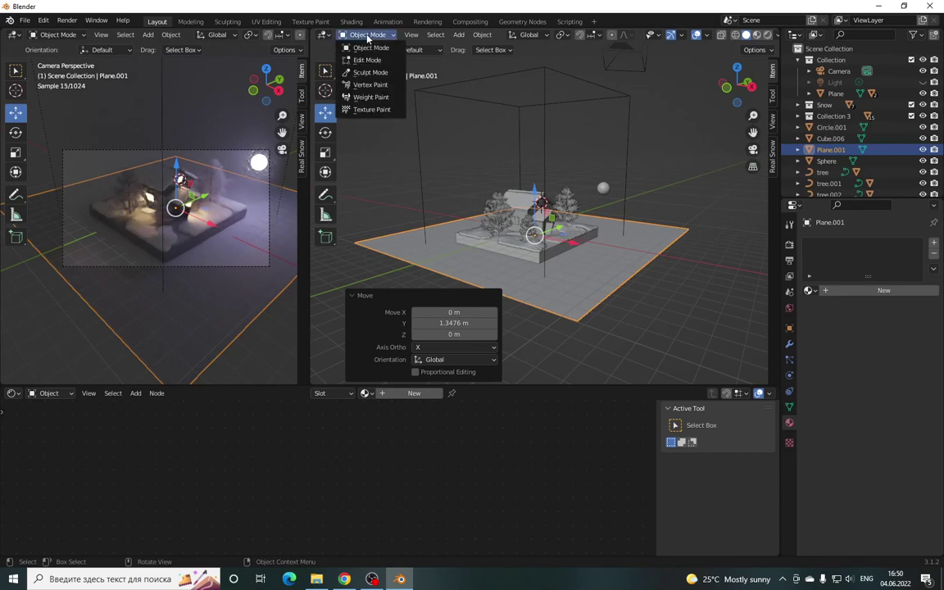
- In Edit Mode, extrude the plane's back edge about 11.6 m upward into a wall
left_click(366, 61)
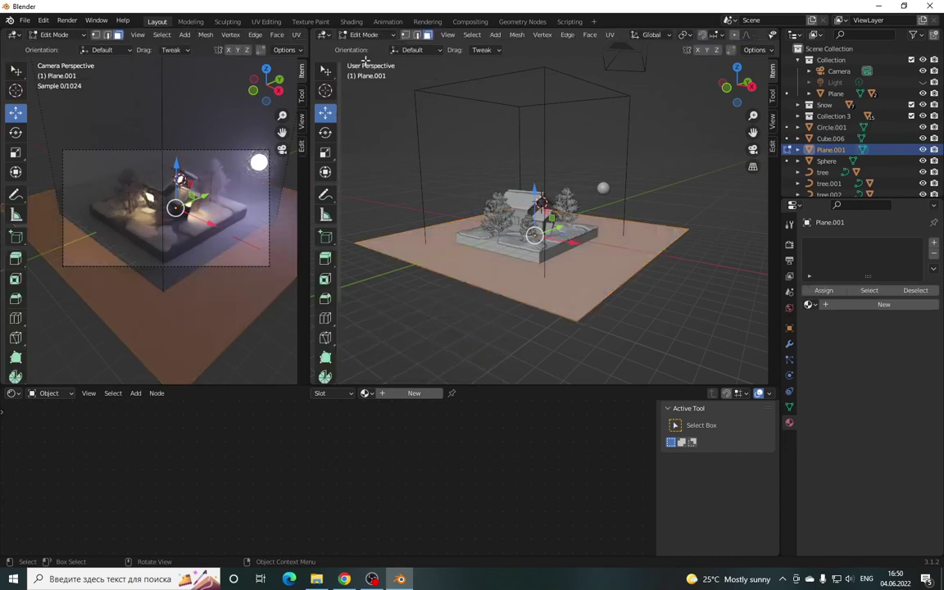
left_click(416, 34)
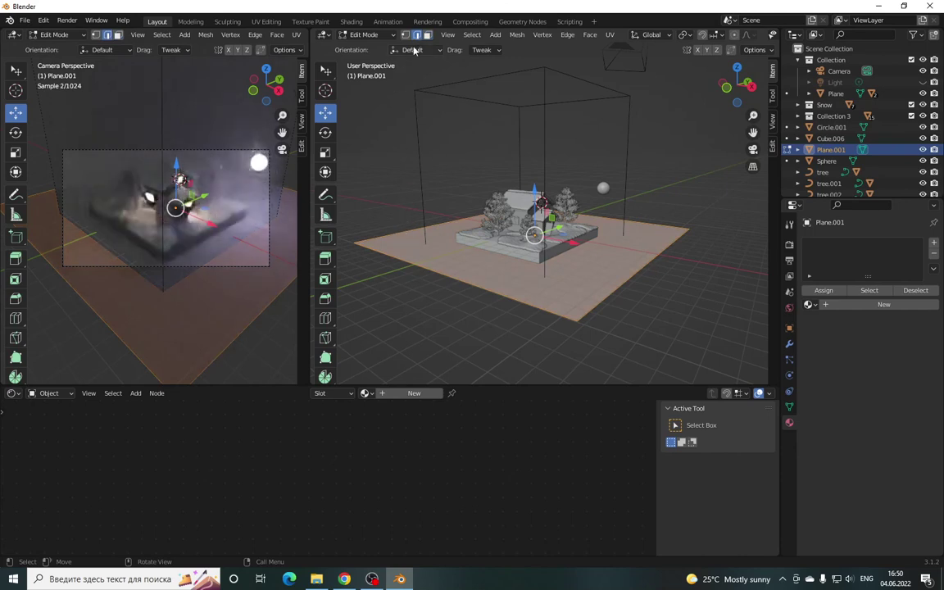
left_click(348, 242)
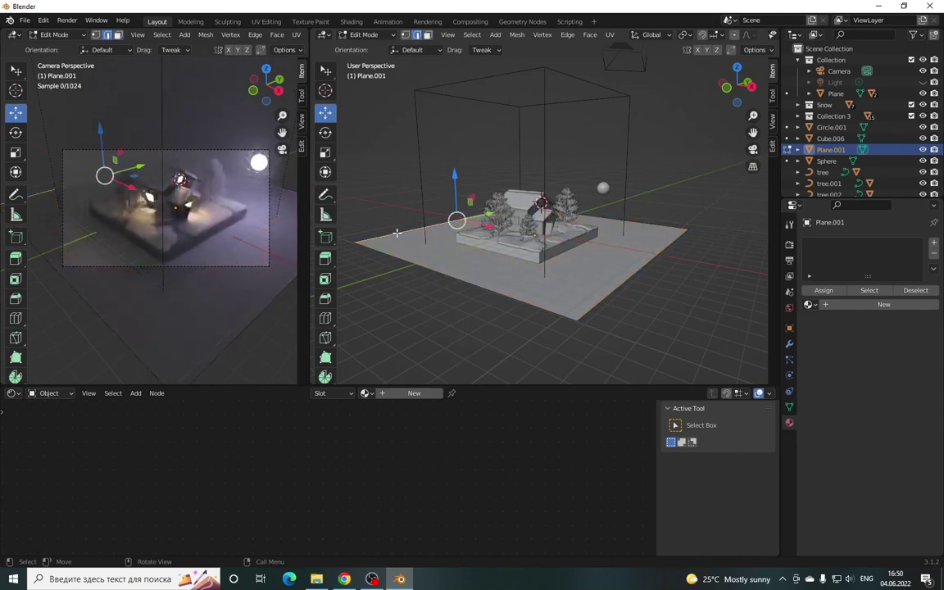
left_click(325, 258)
left_click_drag(455, 178, 453, 154)
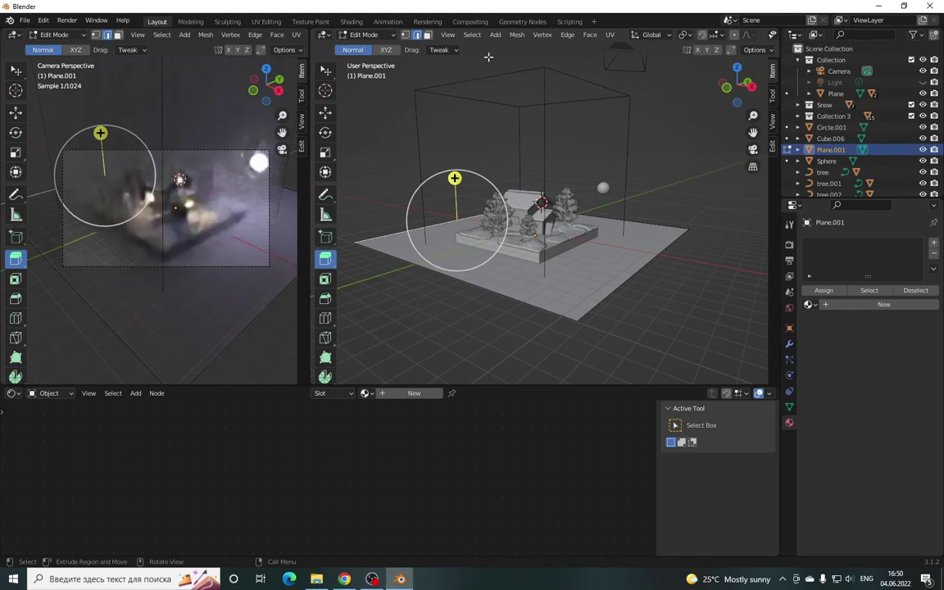
left_click(386, 49)
mouse_move(410, 159)
left_mouse_down()
mouse_move(443, 100)
mouse_move(440, 55)
left_mouse_up()
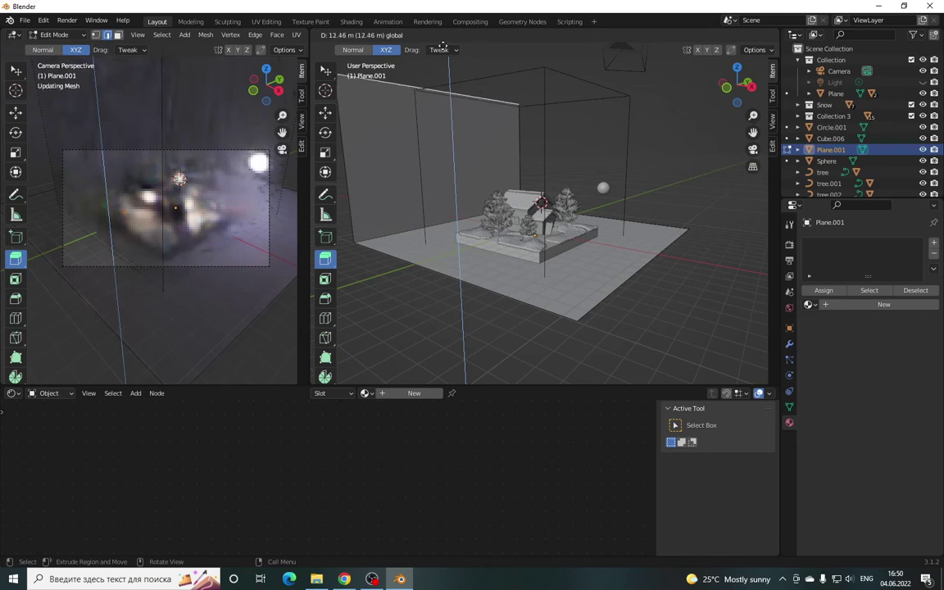
left_click_drag(440, 54, 440, 50)
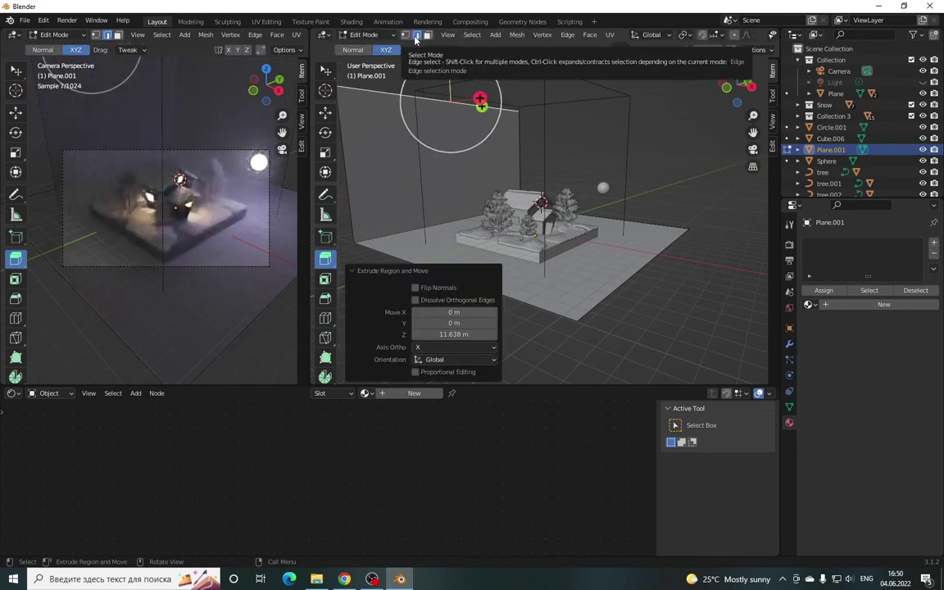
- Stretch the wall face 3.319 along Y and return to Object Mode
left_click(427, 35)
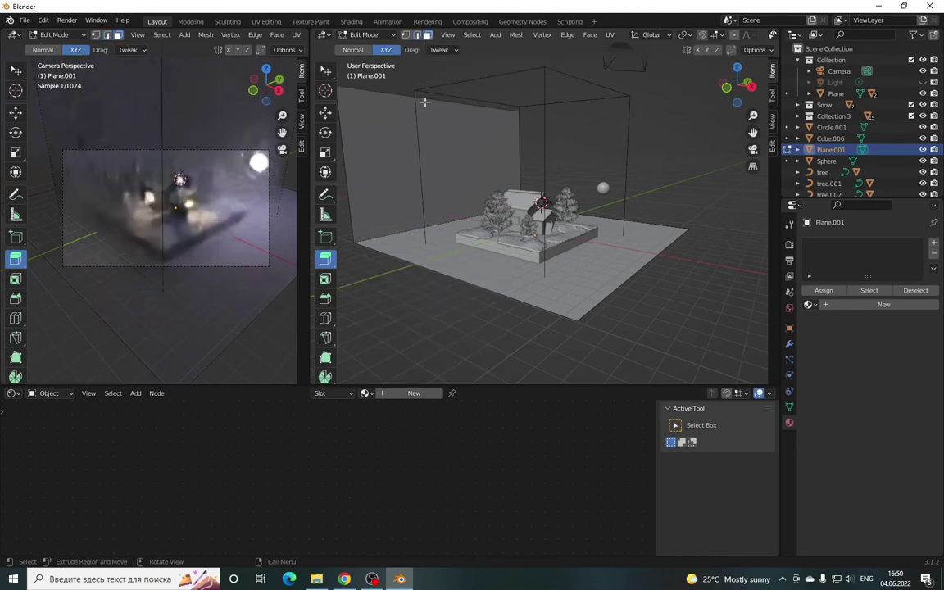
left_click(414, 175)
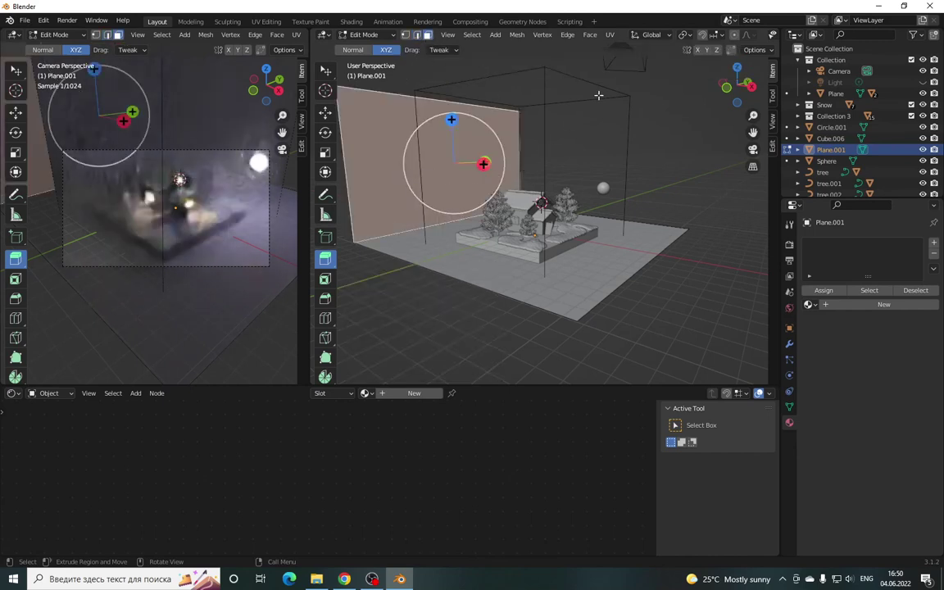
left_click(327, 153)
left_click_drag(744, 97, 663, 78)
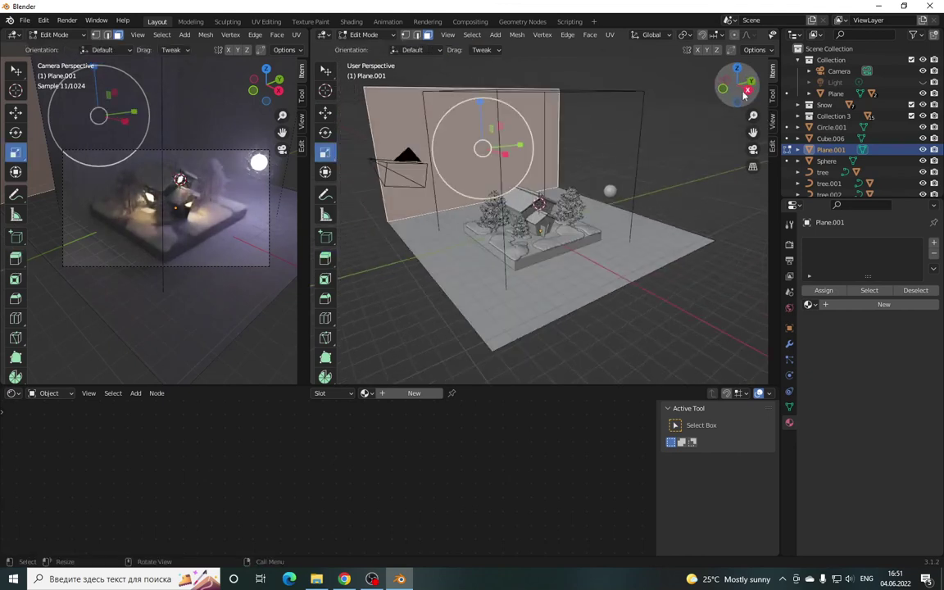
key("s")
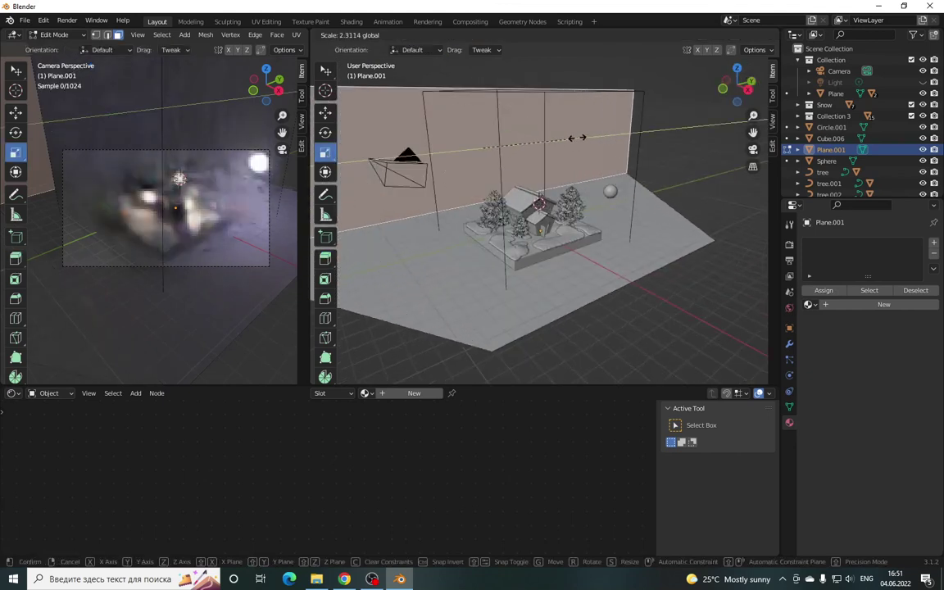
left_click(622, 131)
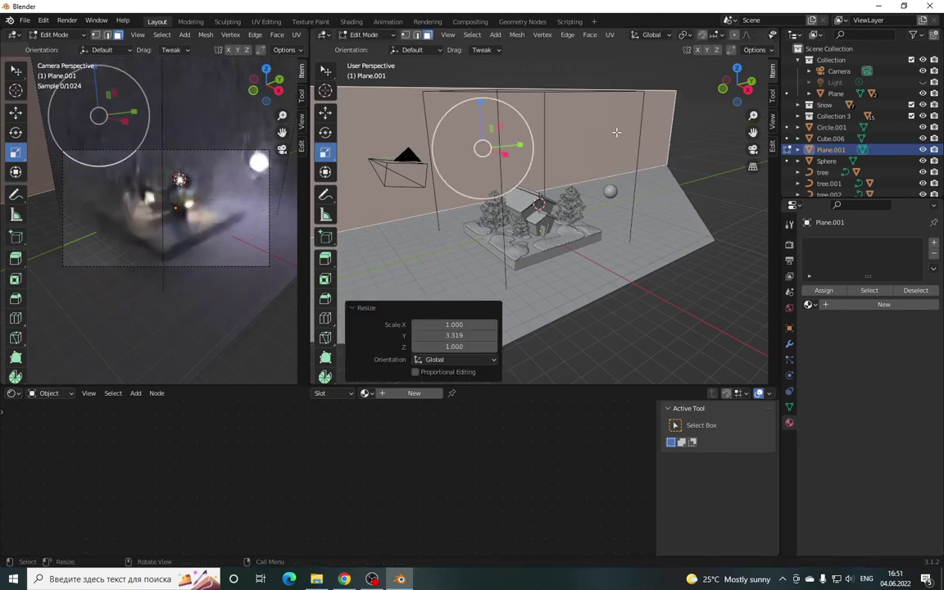
left_click_drag(740, 82, 728, 89)
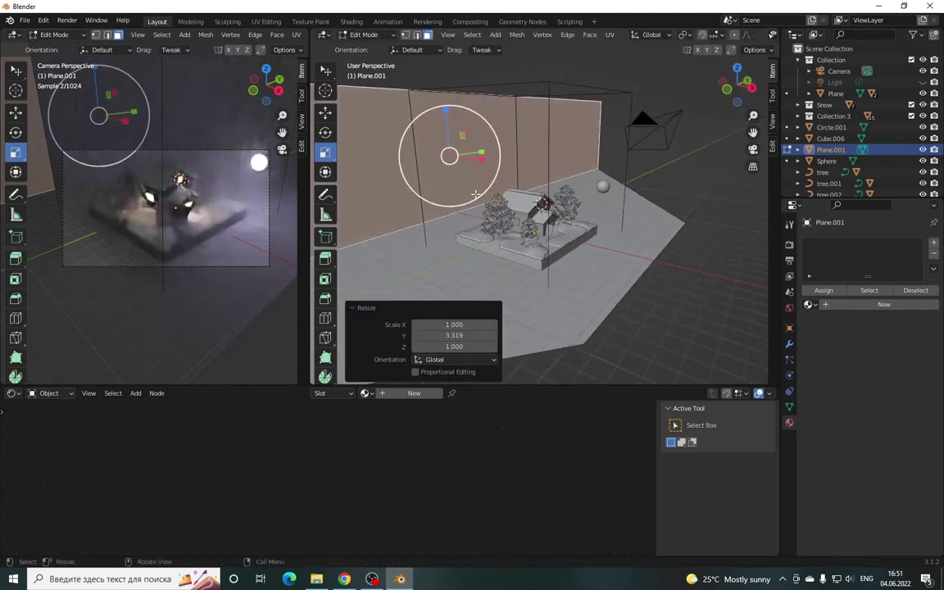
middle_click_drag(492, 180, 358, 85)
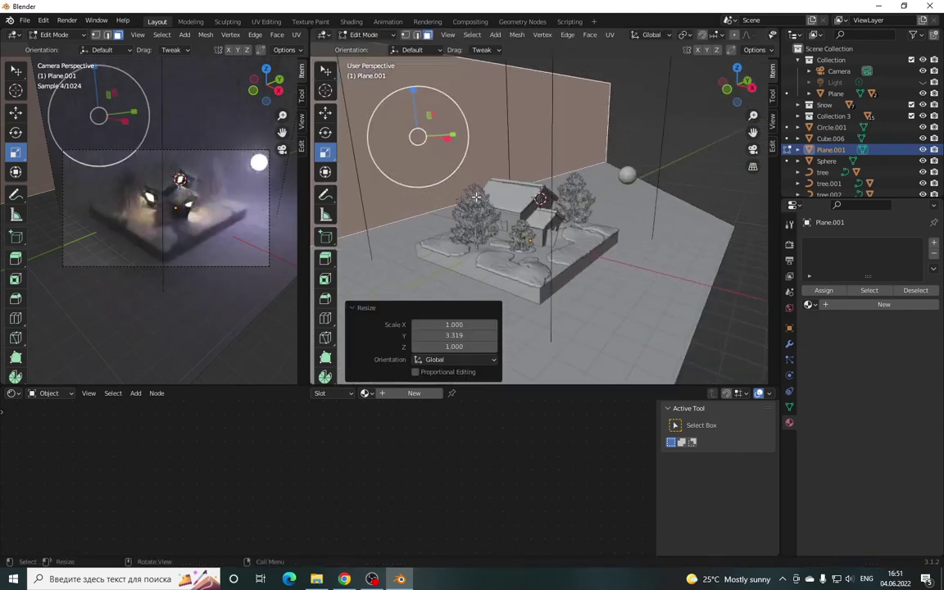
left_click(360, 35)
left_click(358, 48)
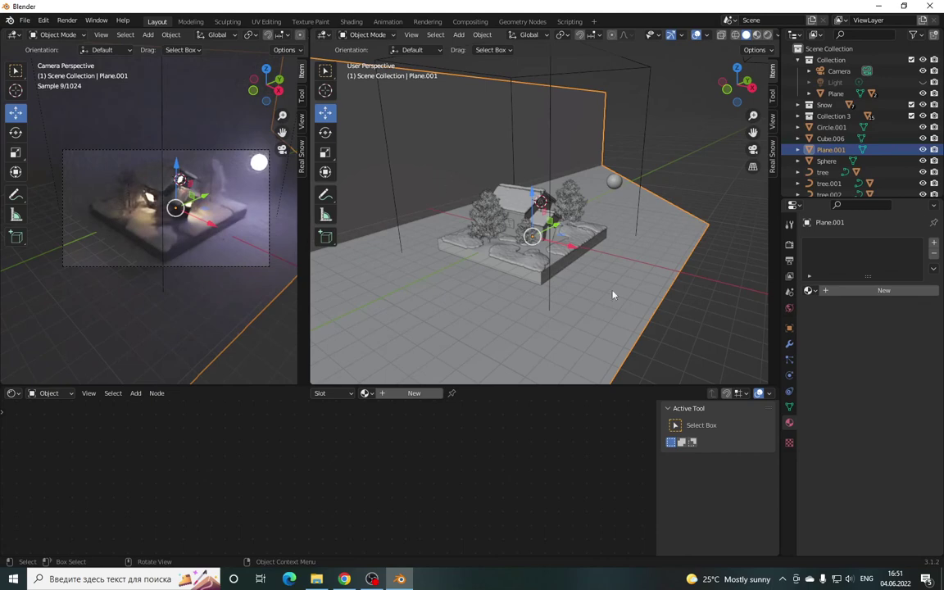
- Add a Bevel modifier to Plane.001 with 0.3 m amount and 10 segments
left_click(789, 344)
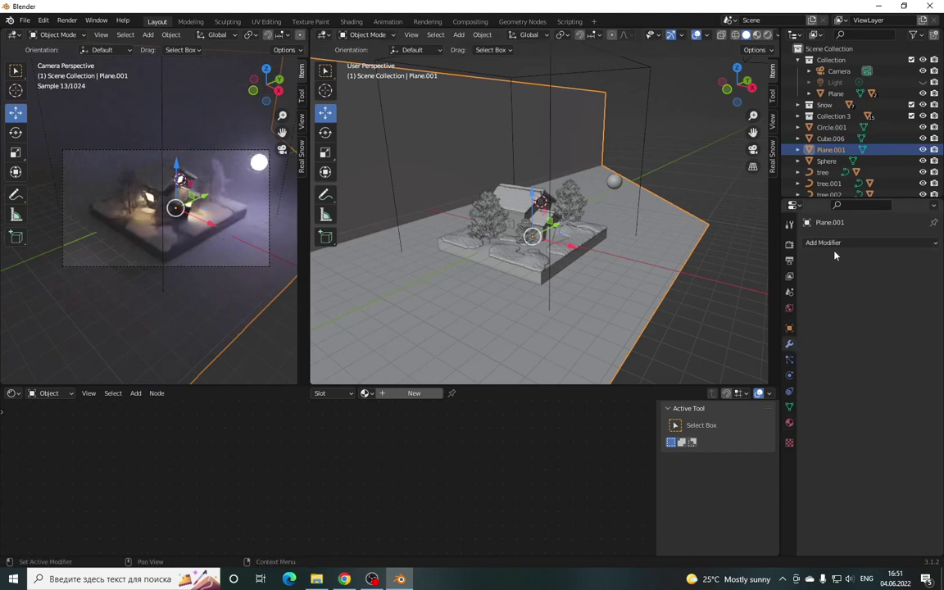
left_click(832, 243)
left_click(710, 290)
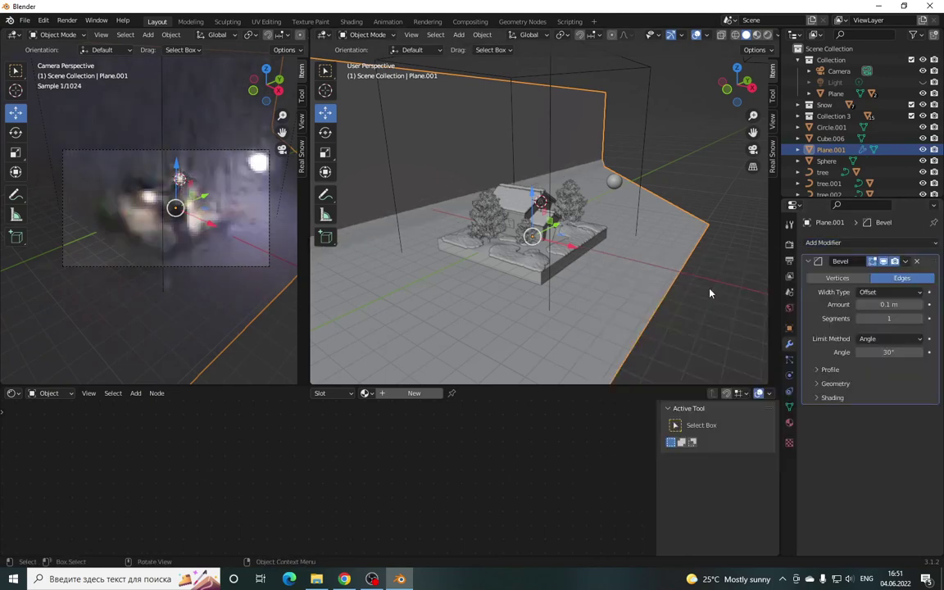
scroll(432, 207, "up", 5)
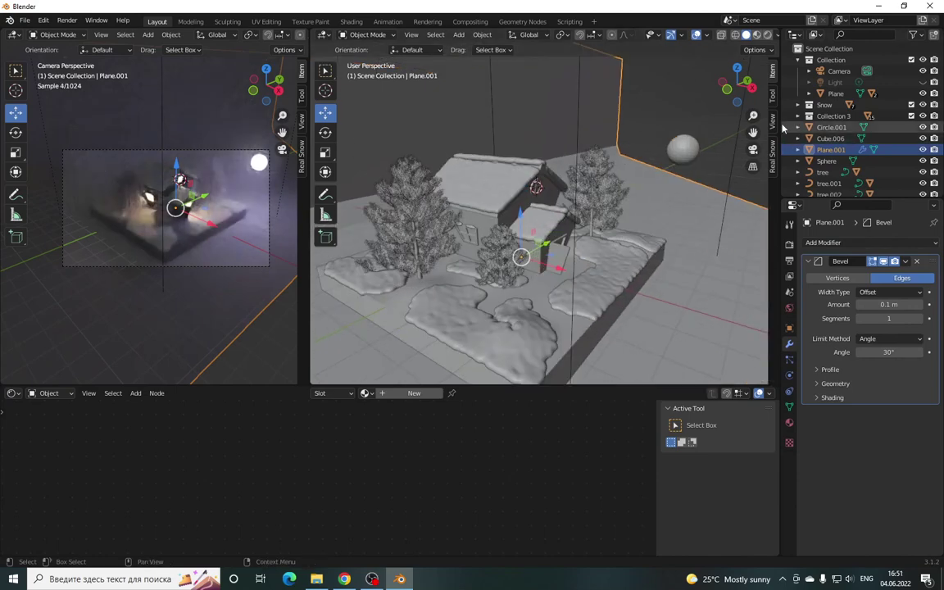
middle_click_drag(386, 196, 475, 192)
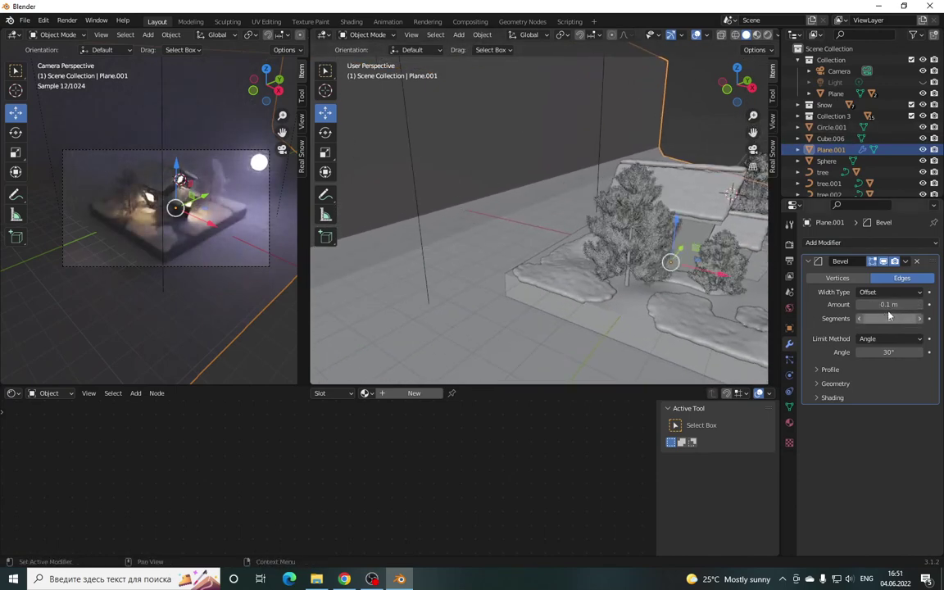
mouse_move(888, 304)
left_mouse_down()
mouse_move(914, 304)
mouse_move(905, 304)
left_mouse_up()
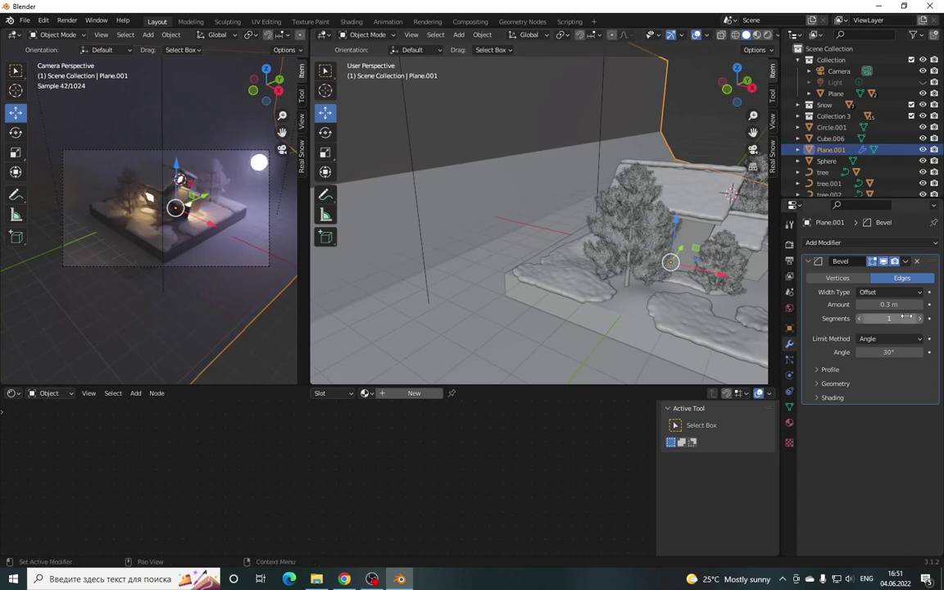
mouse_move(889, 318)
left_mouse_down()
mouse_move(910, 318)
mouse_move(867, 318)
left_mouse_up()
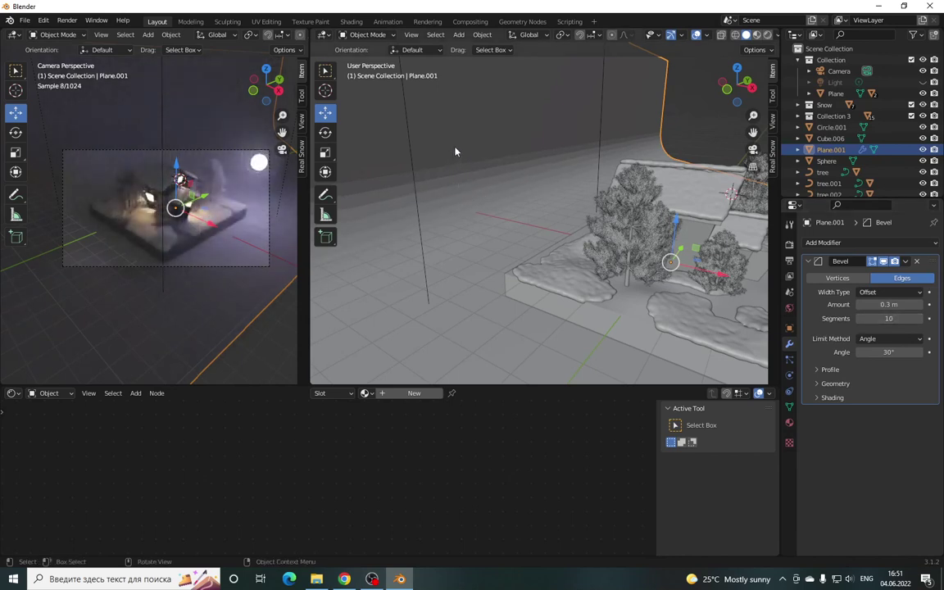
- Shade the curved backdrop smooth and render the final moonlit image
right_click(409, 148)
left_click(407, 148)
mouse_move(740, 85)
left_mouse_down()
mouse_move(713, 91)
mouse_move(654, 183)
left_mouse_up()
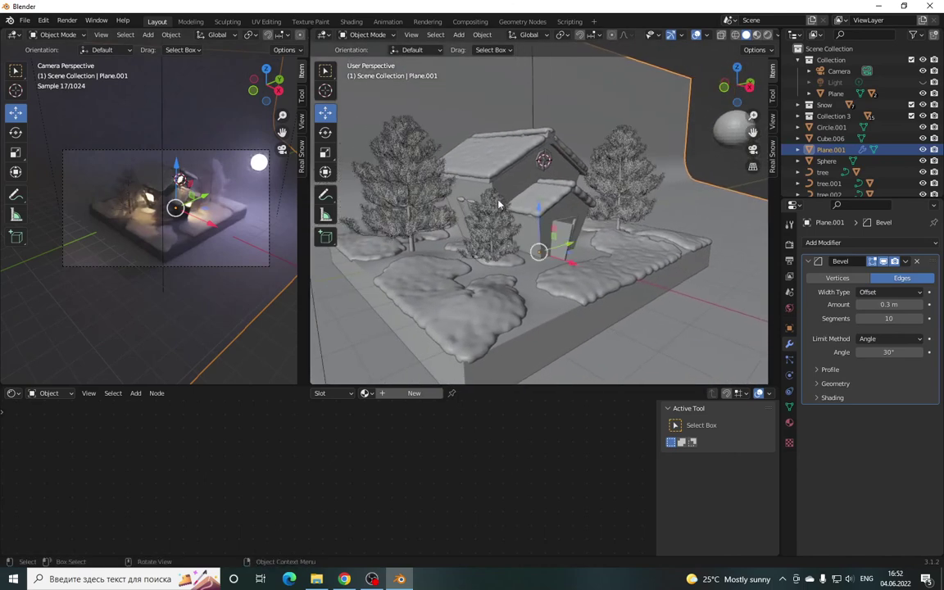
scroll(492, 203, "down", 3)
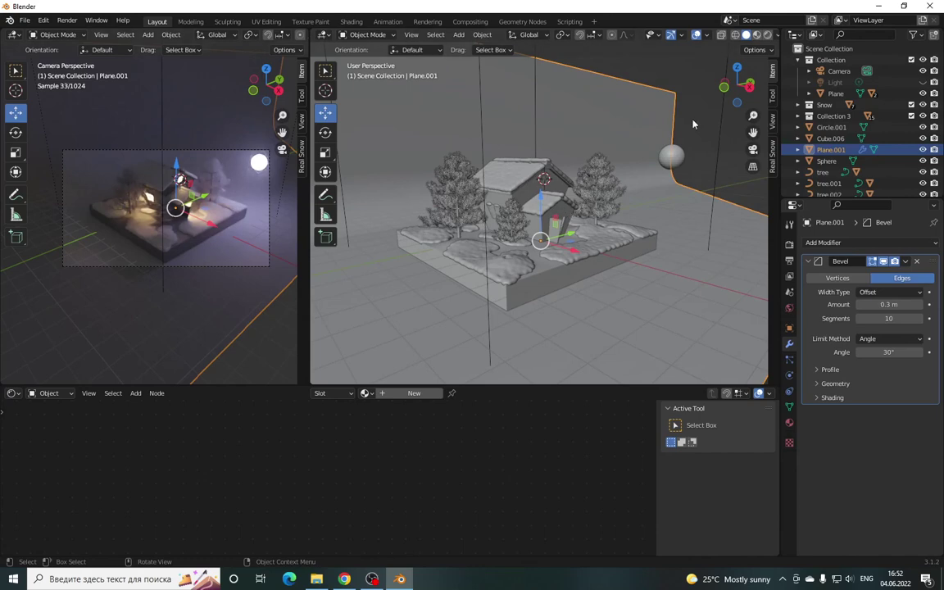
left_click_drag(740, 84, 729, 95)
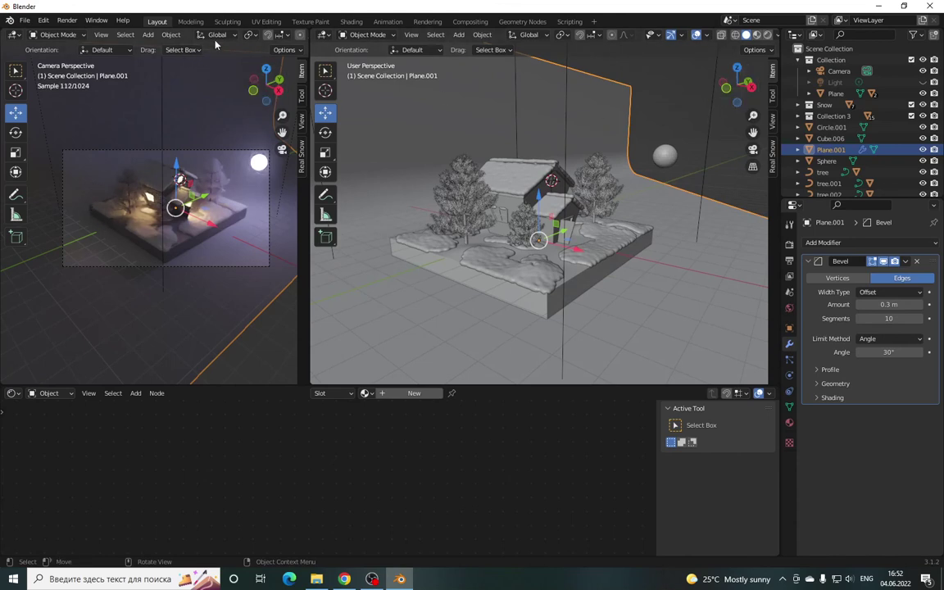
left_click(62, 23)
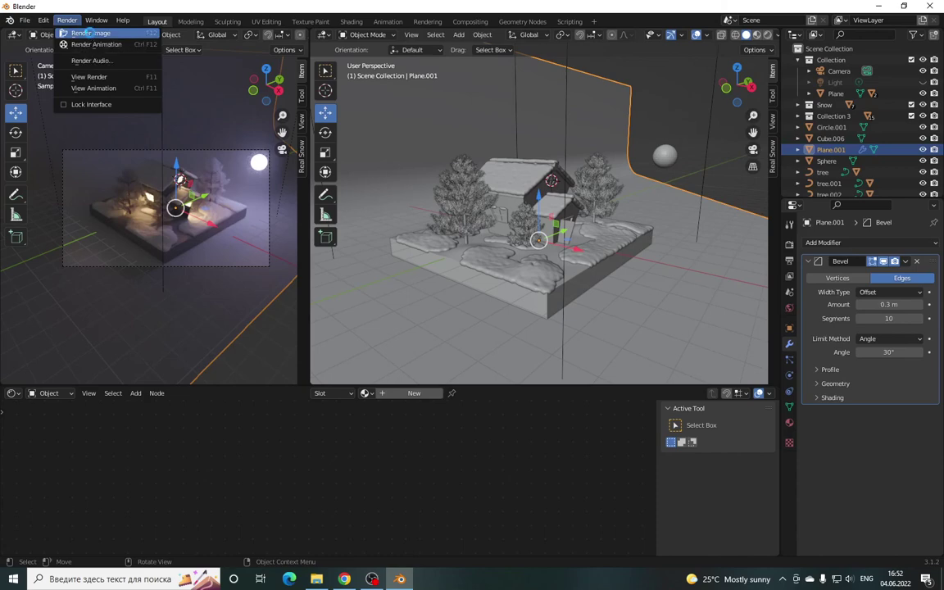
left_click(90, 34)
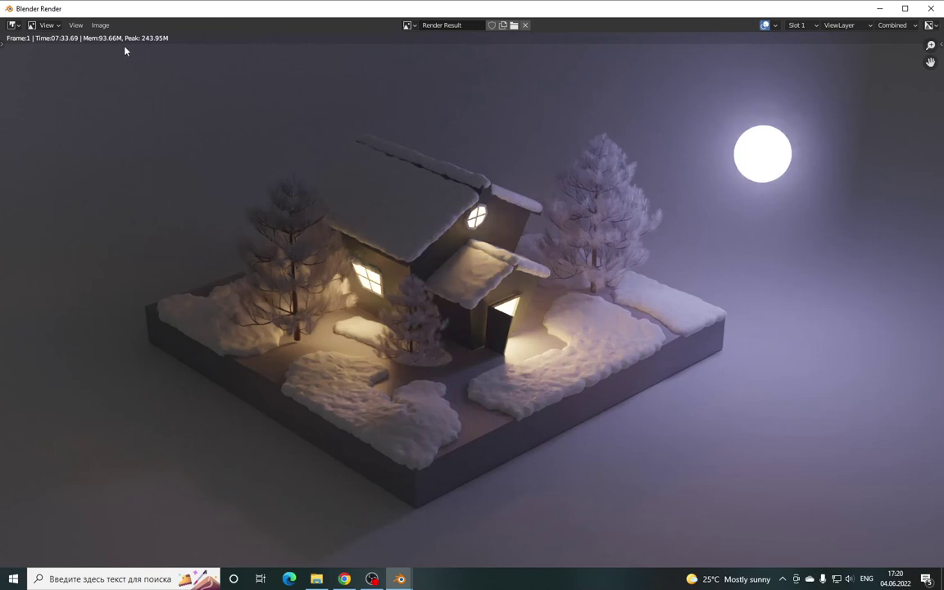